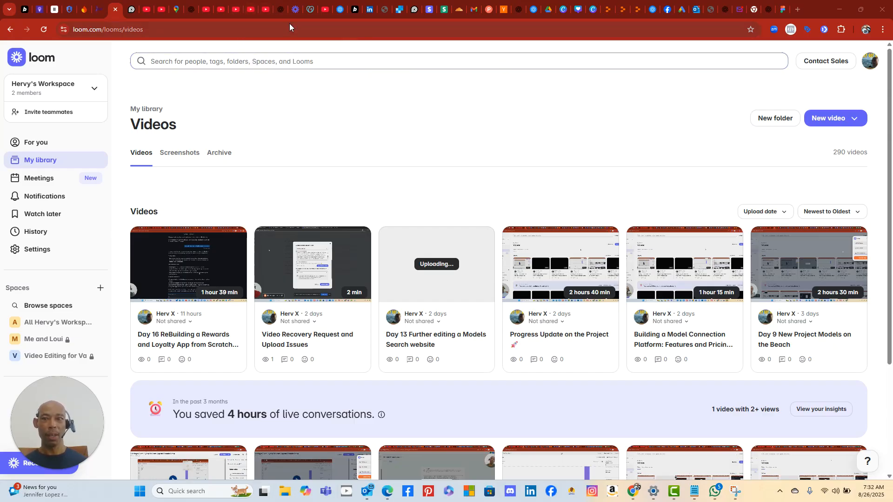
- Move through the OrgUpload and PDise browser tabs to reach the ModelMatch project
{"action": "left_click", "coordinate": [607, 12]}
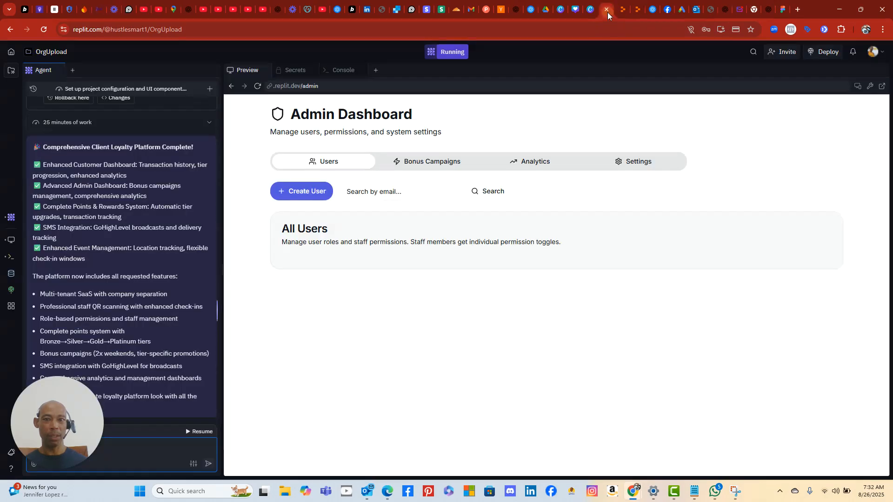
{"action": "mouse_move", "coordinate": [622, 11]}
{"action": "left_click", "coordinate": [623, 9]}
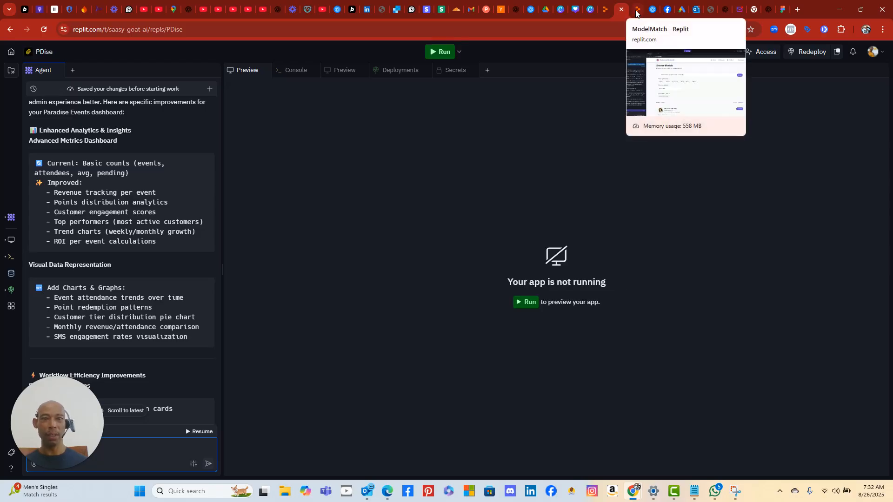
{"action": "left_click", "coordinate": [635, 14]}
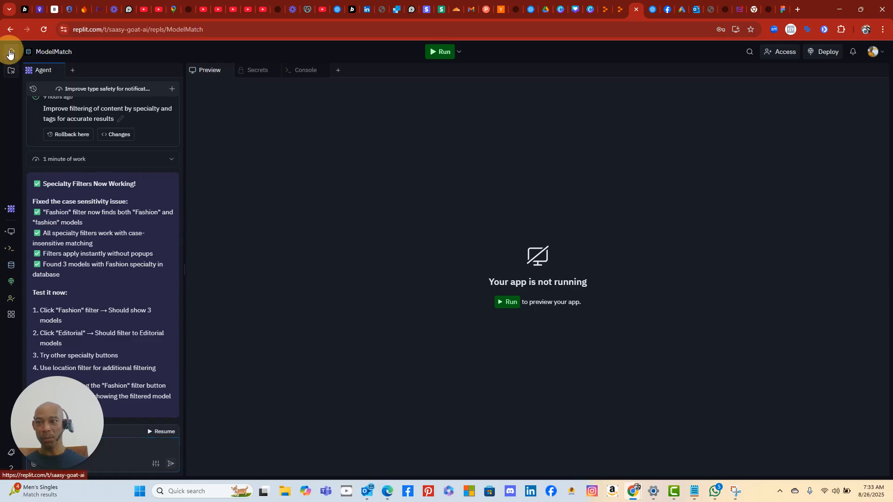
- From the Replit home page, open BoutiqueApps from the View All list of recent apps
{"action": "left_click", "coordinate": [11, 52]}
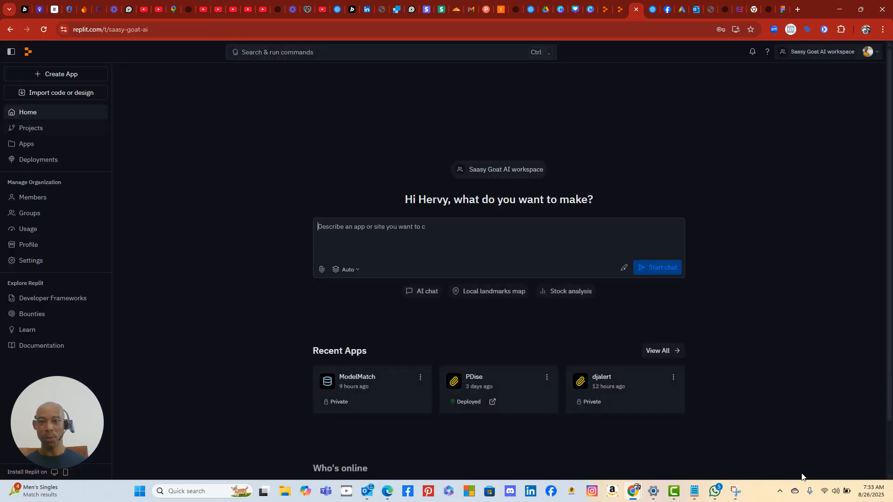
{"action": "left_click", "coordinate": [658, 350]}
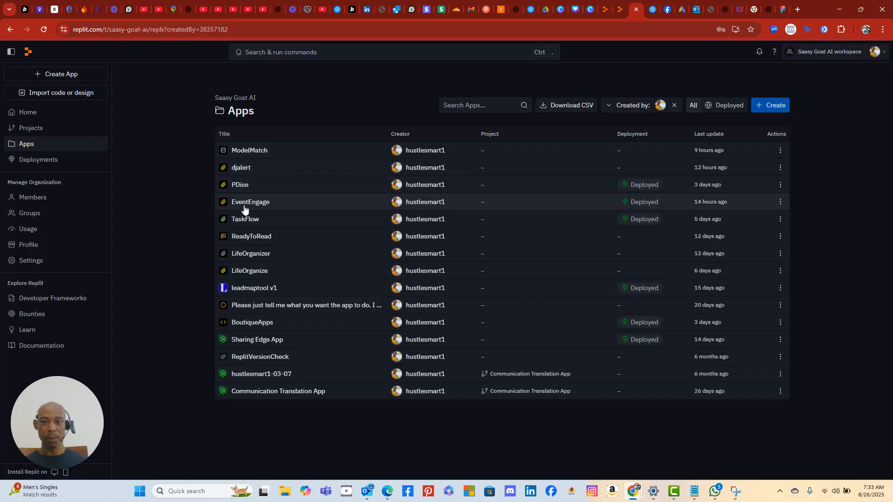
{"action": "left_click", "coordinate": [264, 323]}
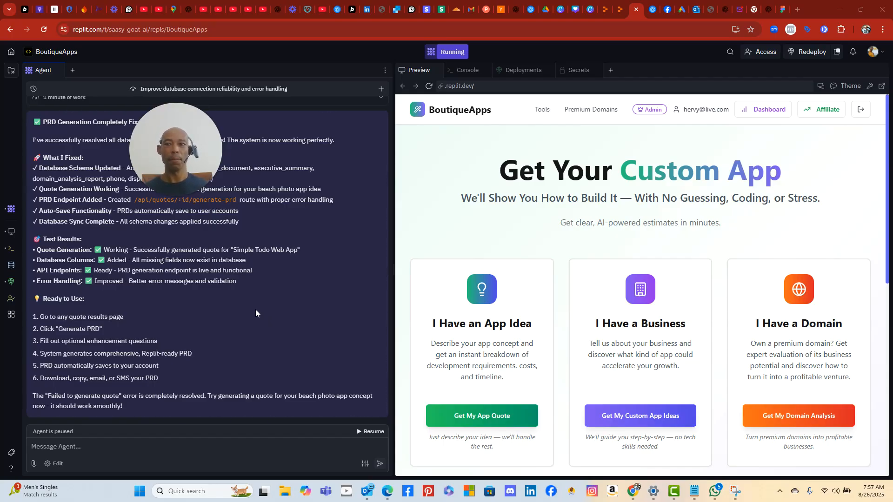
- Ask the BoutiqueApps agent whether user accounts exist and when they get created
{"action": "left_click", "coordinate": [126, 454]}
{"action": "type", "text": "do w"}
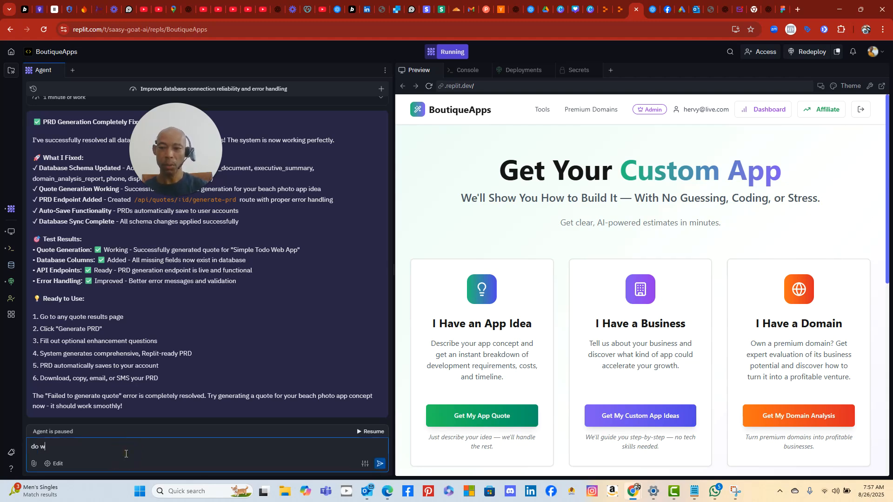
{"action": "type", "text": "e have user accounts set up"}
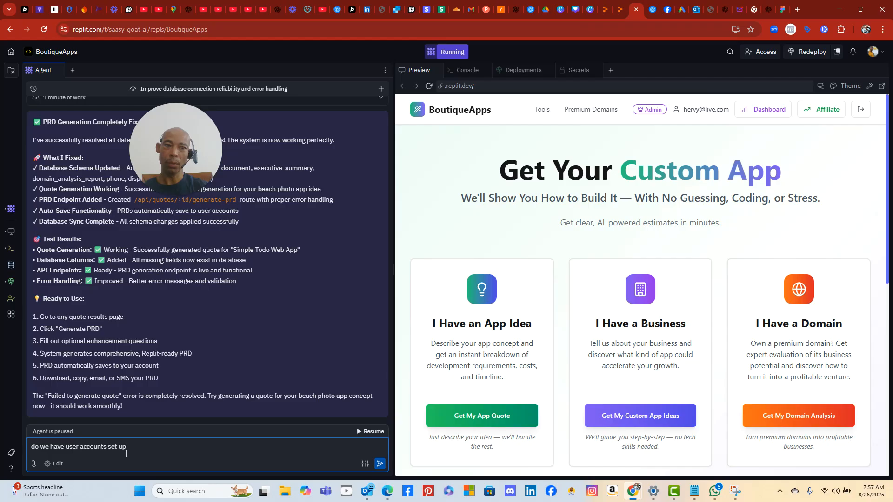
{"action": "type", "text": "?  And if so when"}
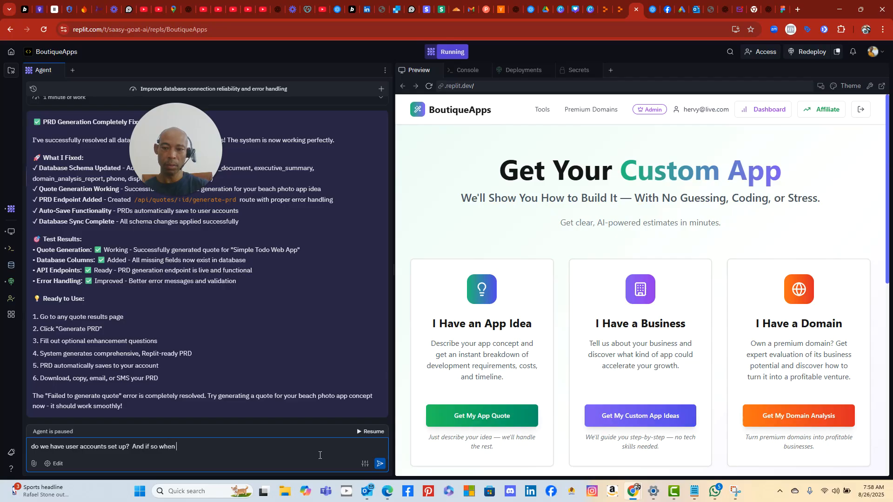
{"action": "type", "text": "they created."}
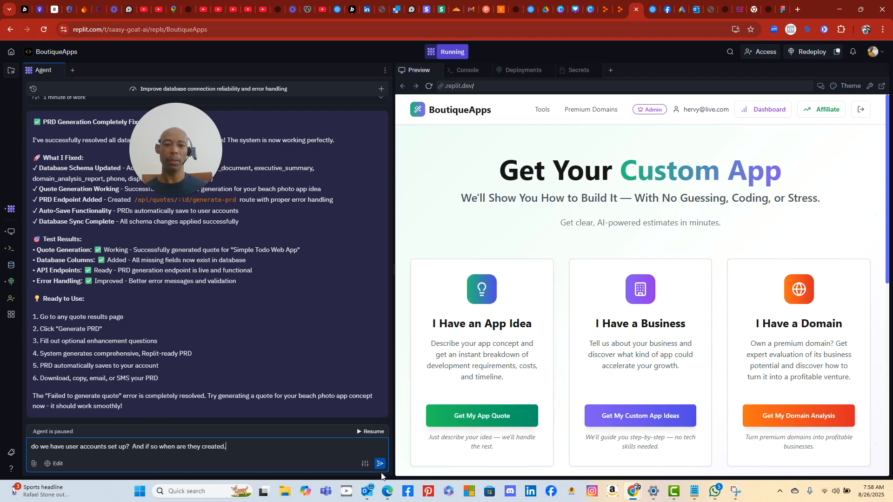
{"action": "scroll", "coordinate": [749, 259], "scroll_direction": "down", "scroll_amount": 8}
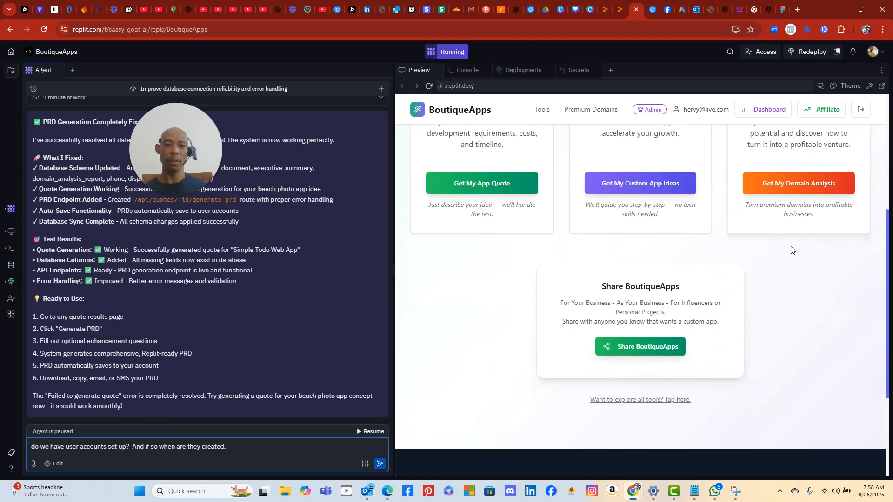
{"action": "scroll", "coordinate": [751, 258], "scroll_direction": "up", "scroll_amount": 2}
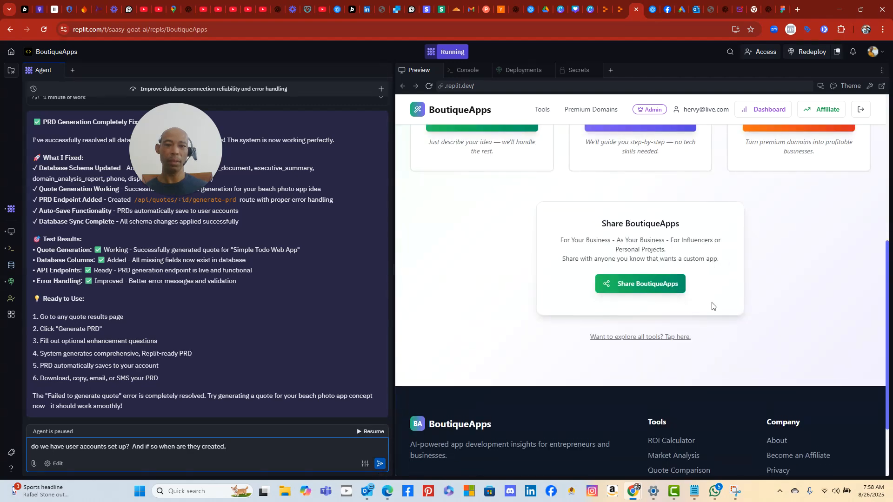
{"action": "scroll", "coordinate": [710, 304], "scroll_direction": "up", "scroll_amount": 6}
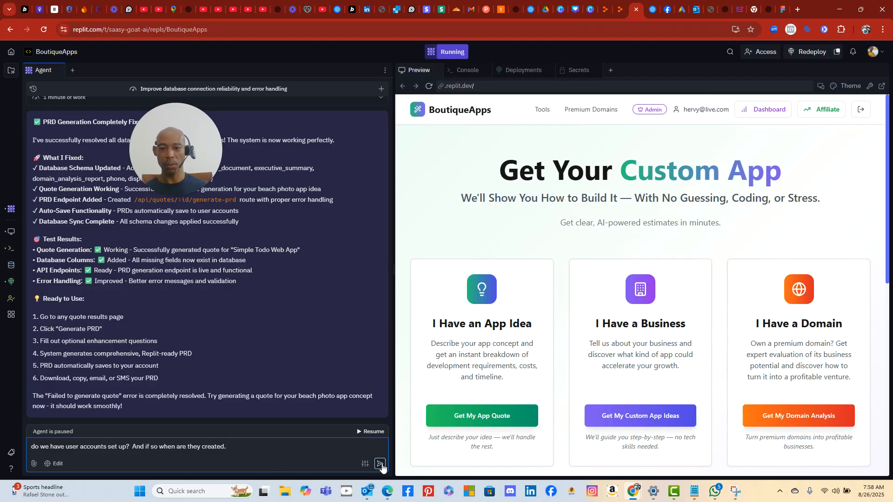
{"action": "left_click", "coordinate": [380, 464]}
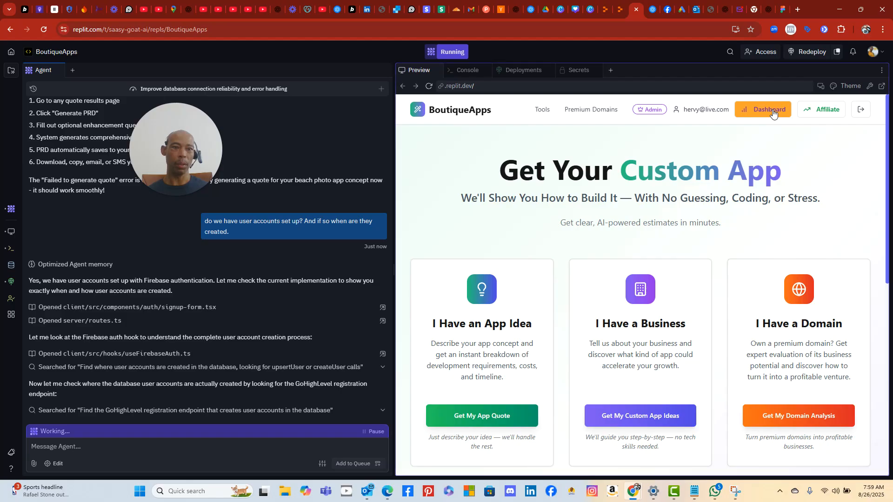
- Log out of the BoutiqueApps preview and open the Sign Up form
{"action": "left_click", "coordinate": [861, 110]}
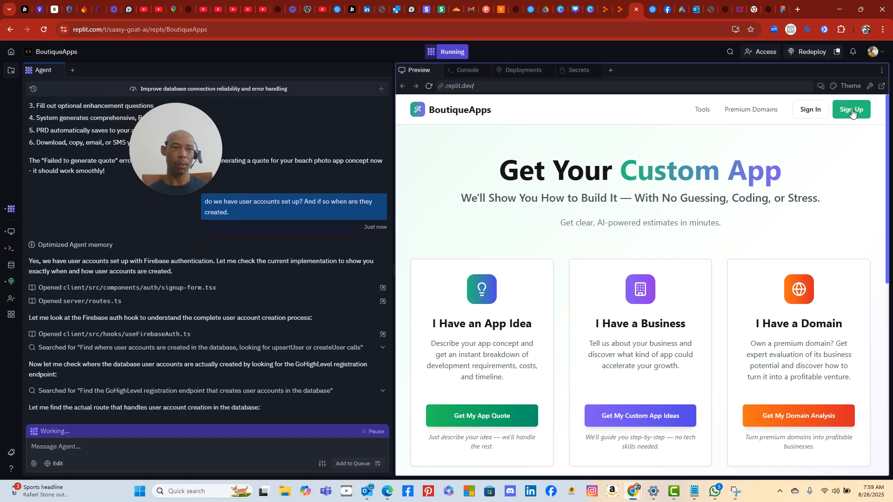
{"action": "left_click", "coordinate": [852, 112]}
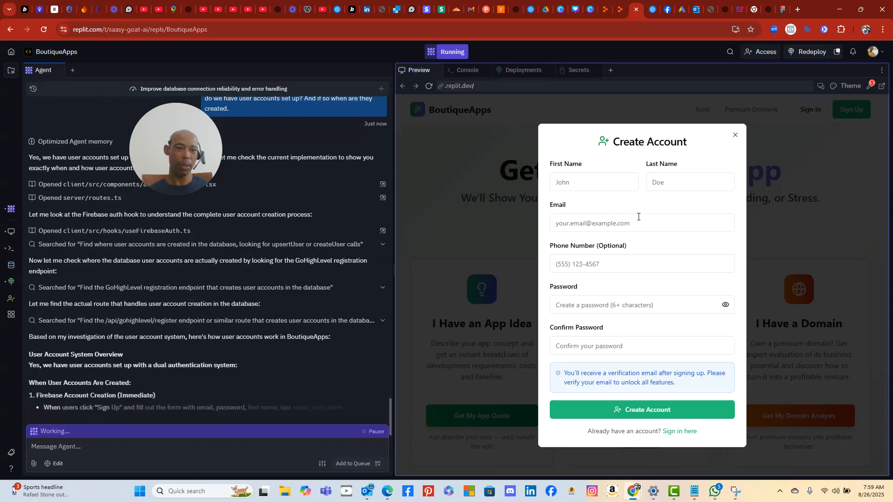
- Fill in first name TestUser26, a last name, a saved email, and a replacement phone number
{"action": "left_click", "coordinate": [593, 183]}
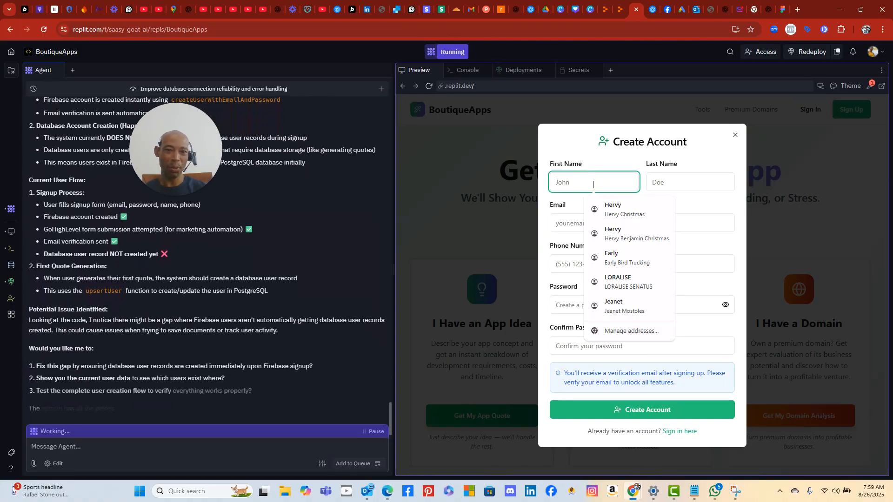
{"action": "type", "text": "TestUss"}
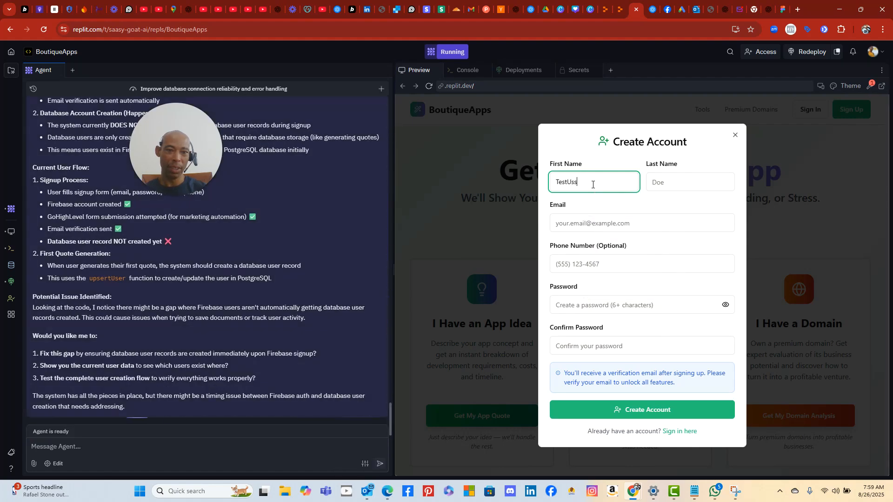
{"action": "key", "text": "BackSpace"}
{"action": "type", "text": "er26"}
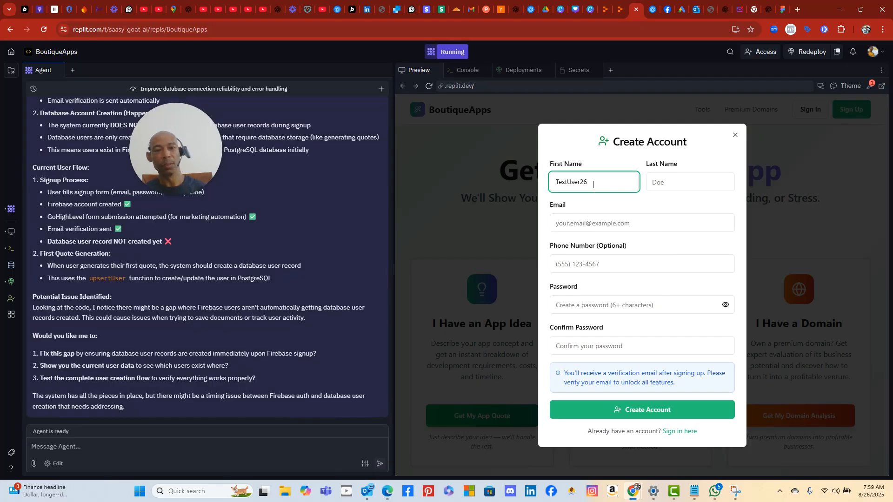
{"action": "left_click", "coordinate": [658, 184]}
{"action": "type", "text": "Gn"}
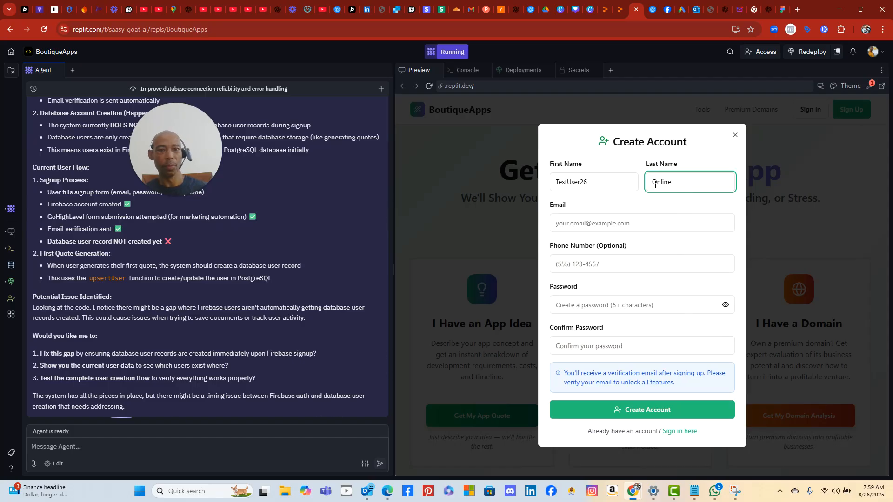
{"action": "left_click", "coordinate": [642, 222]}
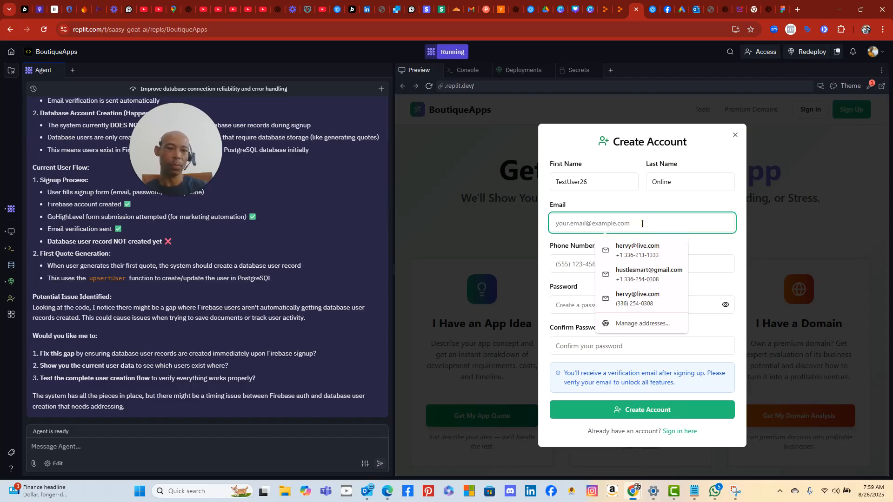
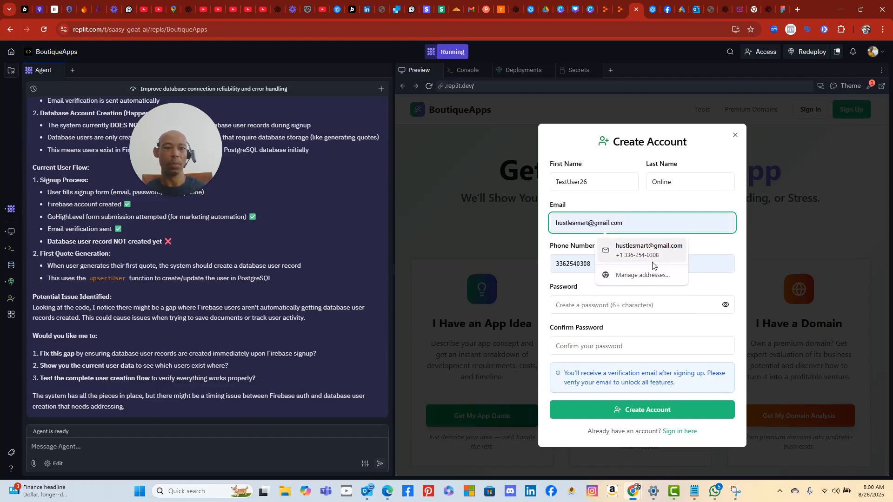
{"action": "left_click", "coordinate": [656, 251]}
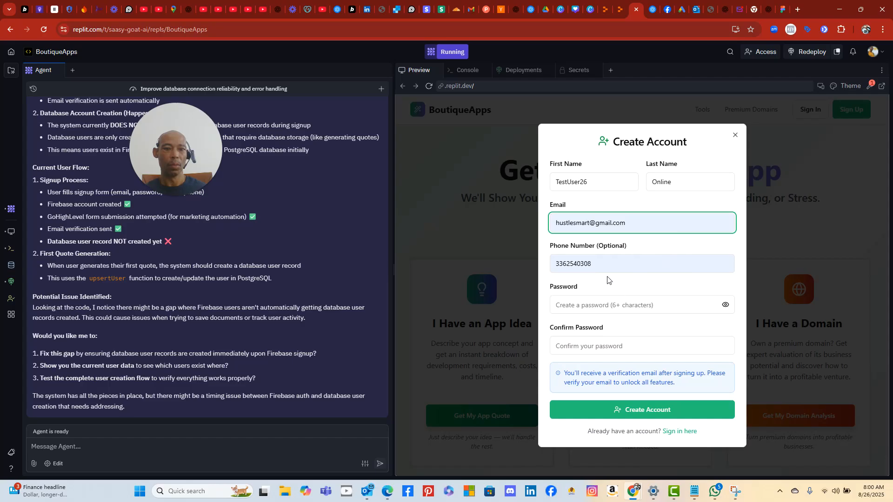
{"action": "left_click_drag", "start_coordinate": [605, 270], "coordinate": [553, 269]}
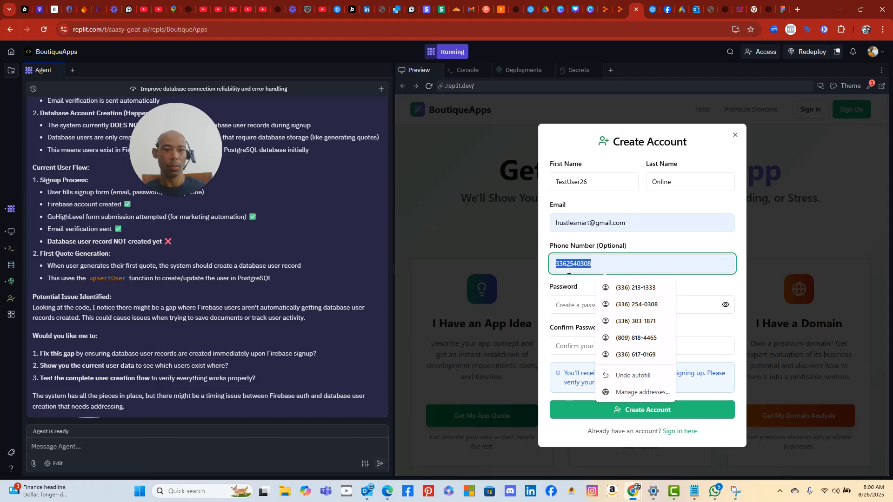
{"action": "key", "text": "BackSpace"}
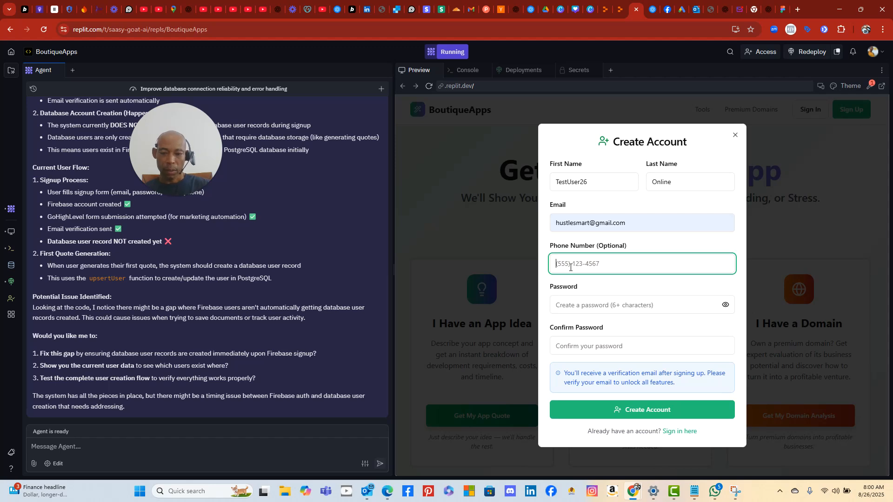
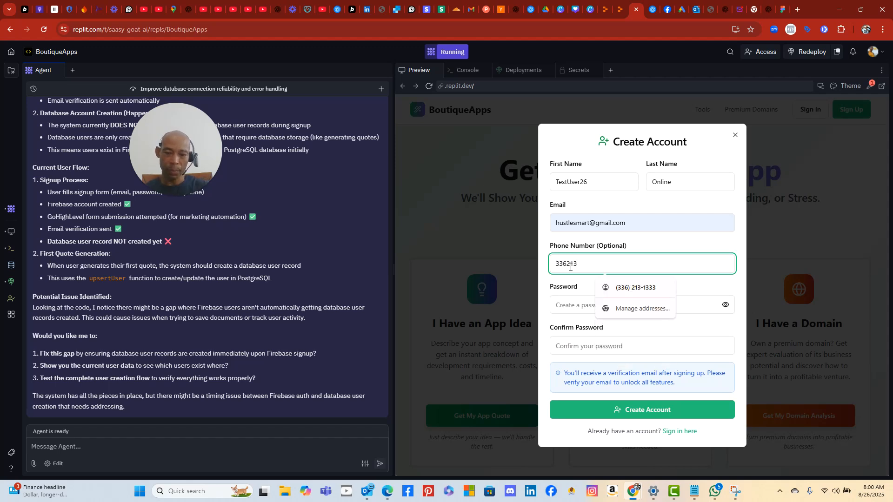
- Enter and confirm the test password, submit Create Account, then reopen the saved email list
{"action": "left_click", "coordinate": [560, 305]}
{"action": "type", "text": "Te"}
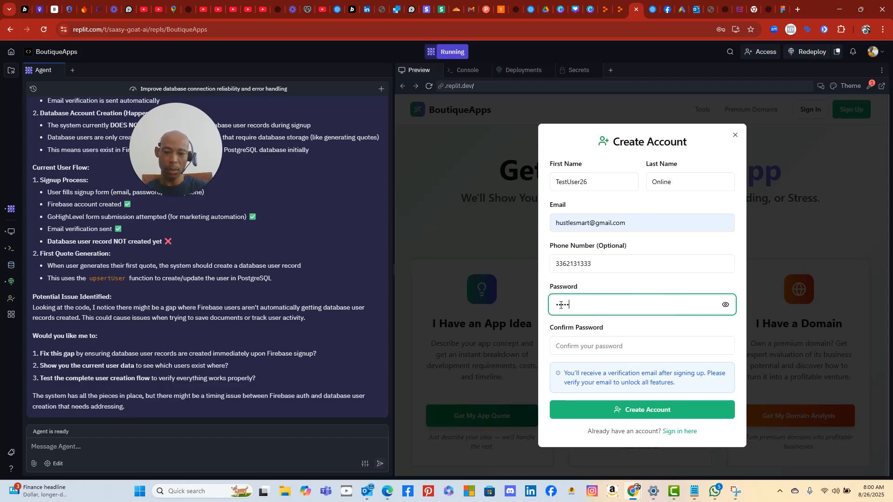
{"action": "type", "text": "••••••••••••"}
{"action": "left_click", "coordinate": [684, 348]}
{"action": "type", "text": "Te"}
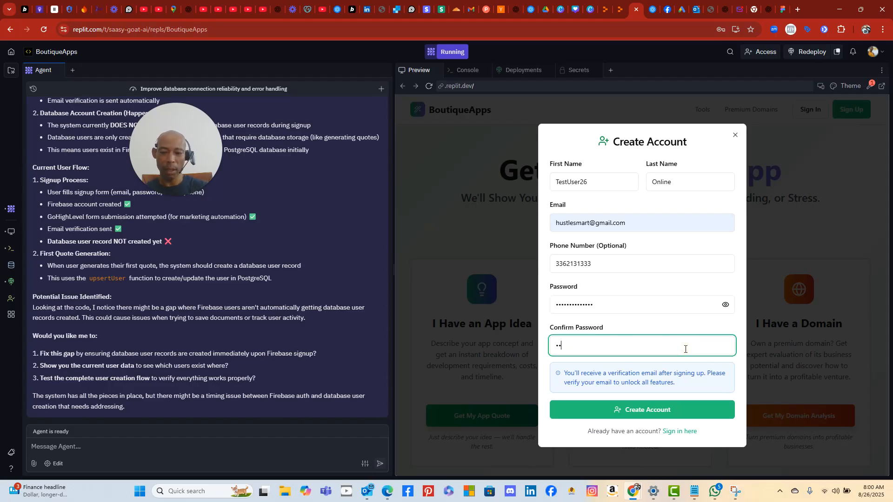
{"action": "type", "text": "stUs"}
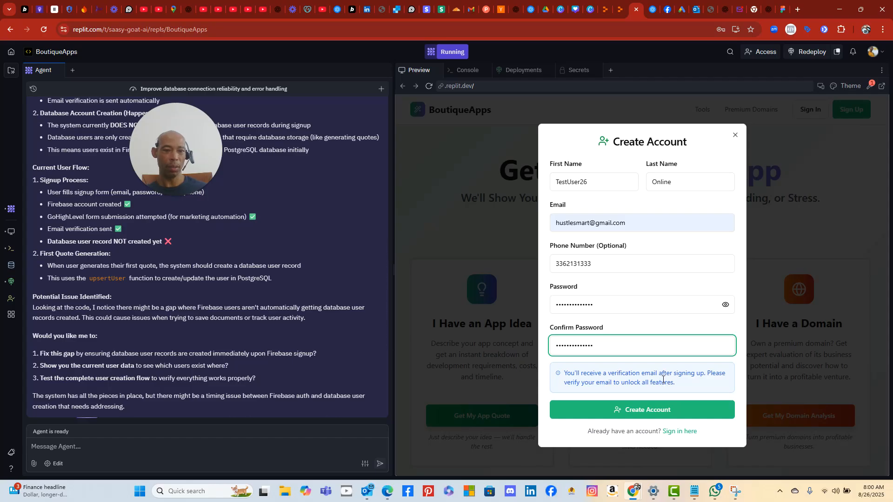
{"action": "left_click", "coordinate": [665, 409]}
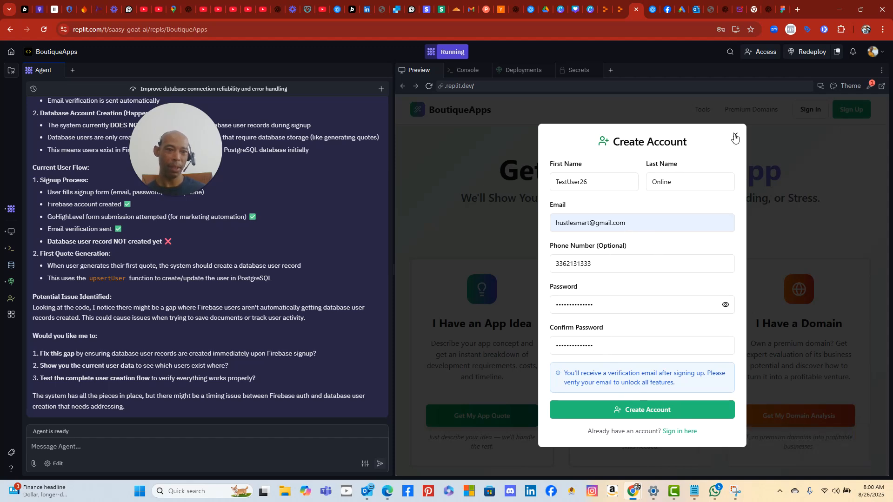
{"action": "left_click", "coordinate": [623, 224]}
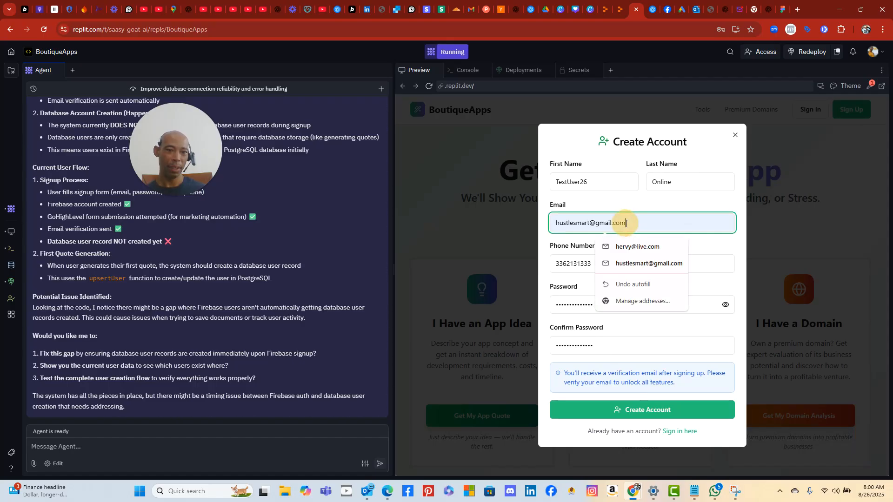
- Pick the other saved email address and submit Create Account again
{"action": "left_click", "coordinate": [637, 246]}
{"action": "left_click", "coordinate": [633, 412]}
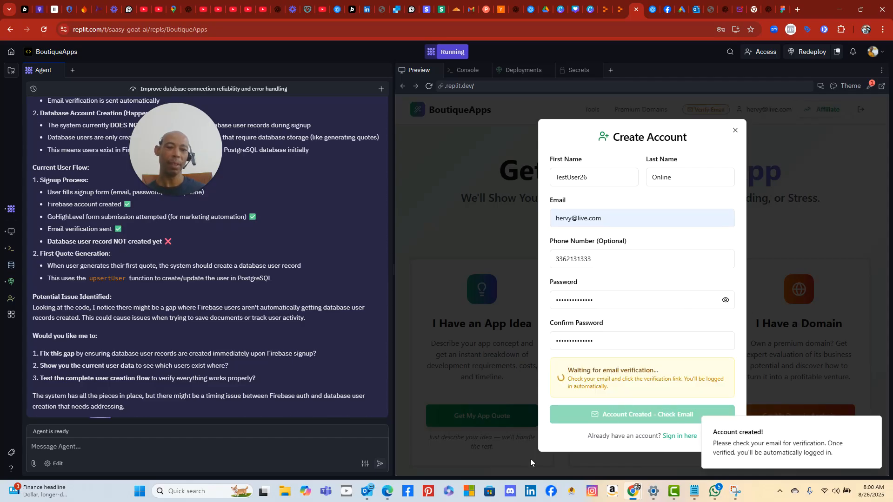
- Search Outlook's Focused and Other inboxes for the boutique-apps verification email
{"action": "left_click", "coordinate": [369, 491]}
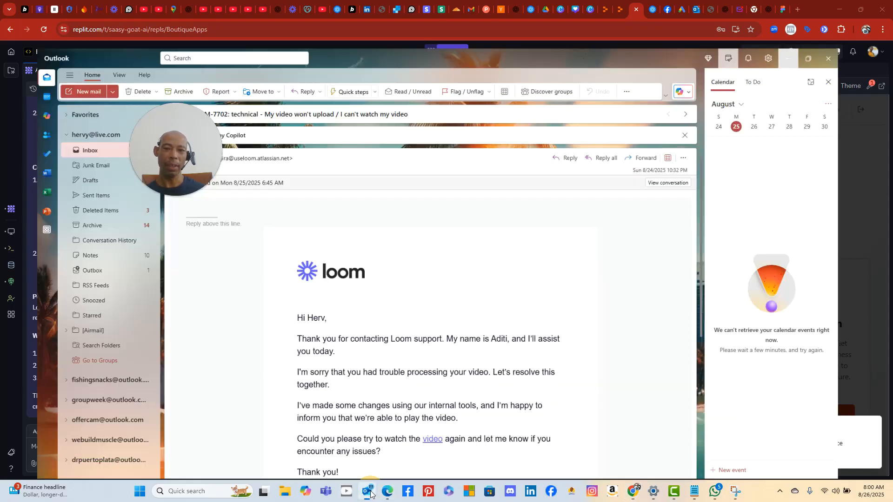
{"action": "left_click", "coordinate": [69, 110]}
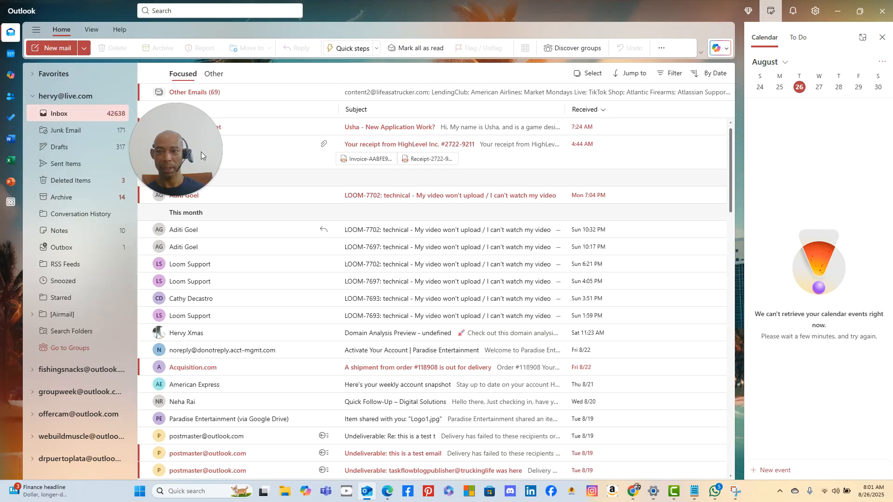
{"action": "left_click_drag", "start_coordinate": [201, 151], "coordinate": [190, 299]}
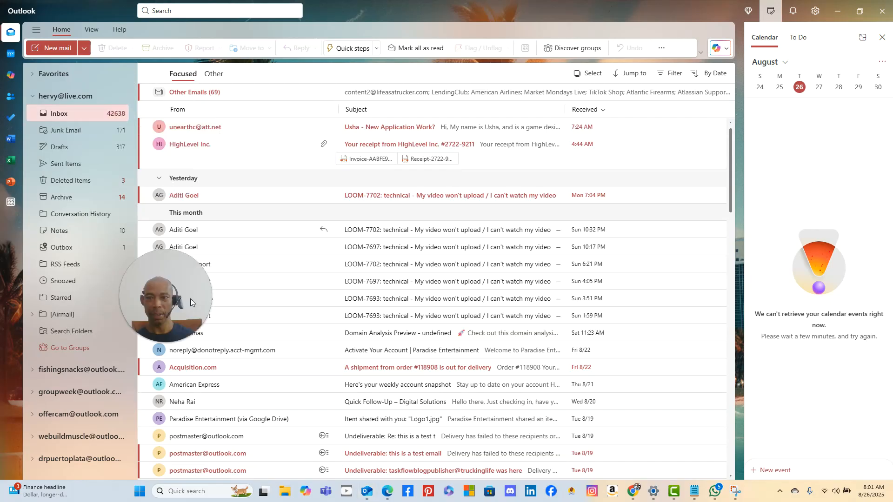
{"action": "left_click", "coordinate": [213, 73]}
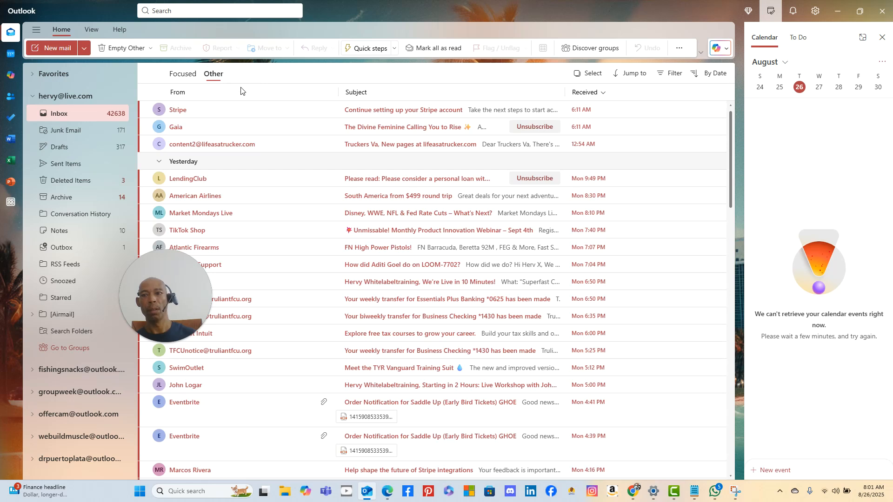
{"action": "left_click", "coordinate": [213, 78]}
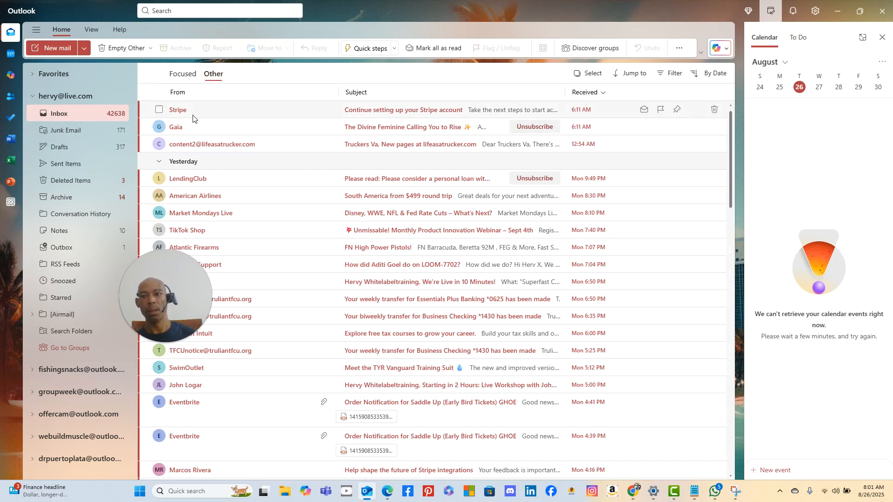
{"action": "left_click", "coordinate": [64, 117]}
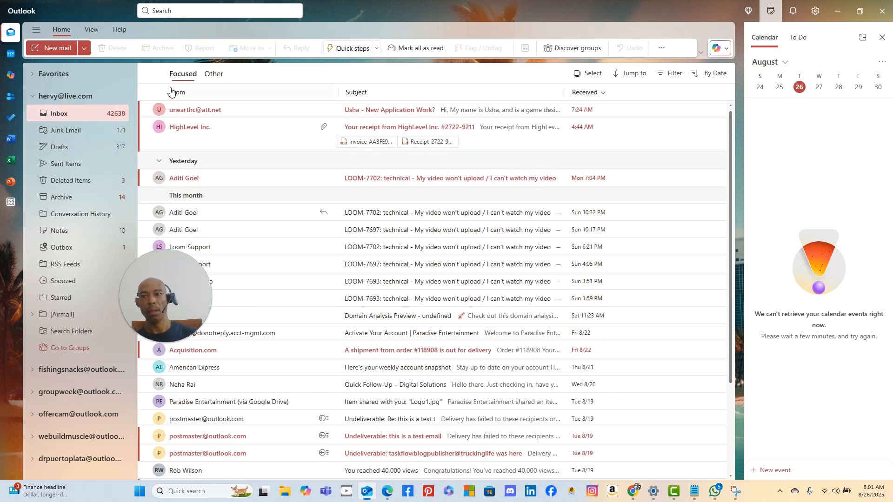
{"action": "left_click", "coordinate": [210, 73]}
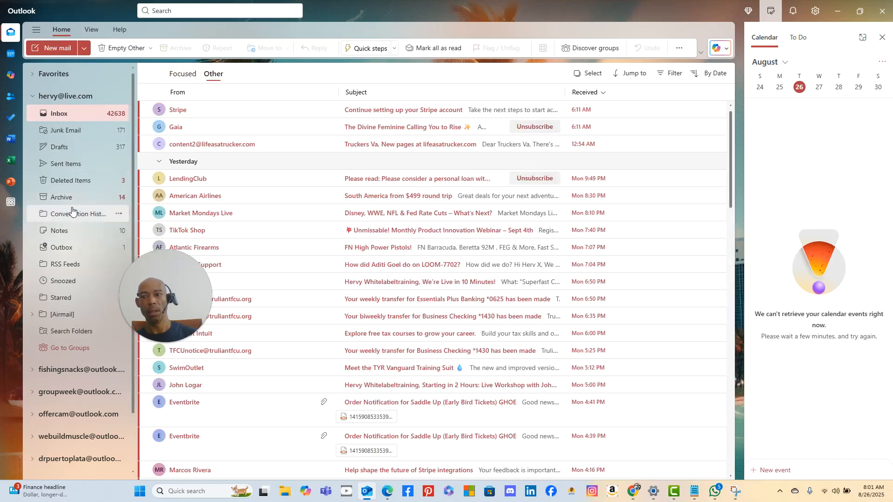
- Open the verification email in Junk Email and visit its verification link
{"action": "left_click", "coordinate": [73, 134]}
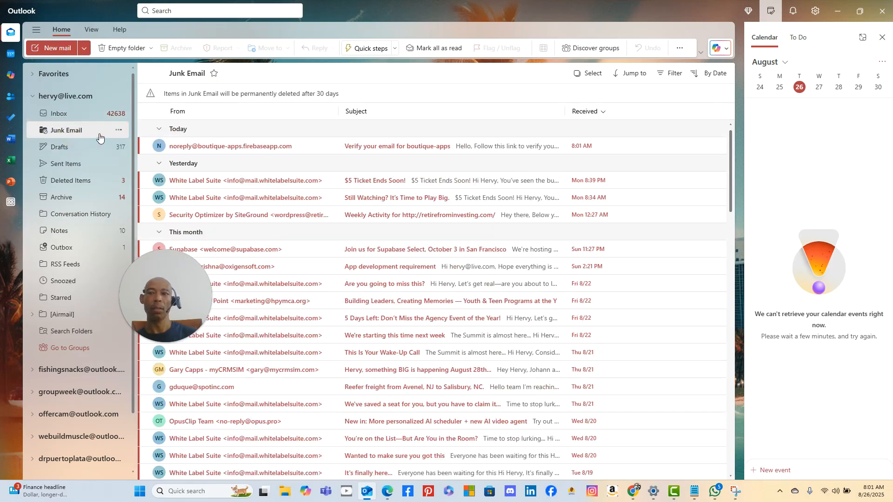
{"action": "left_click", "coordinate": [424, 147]}
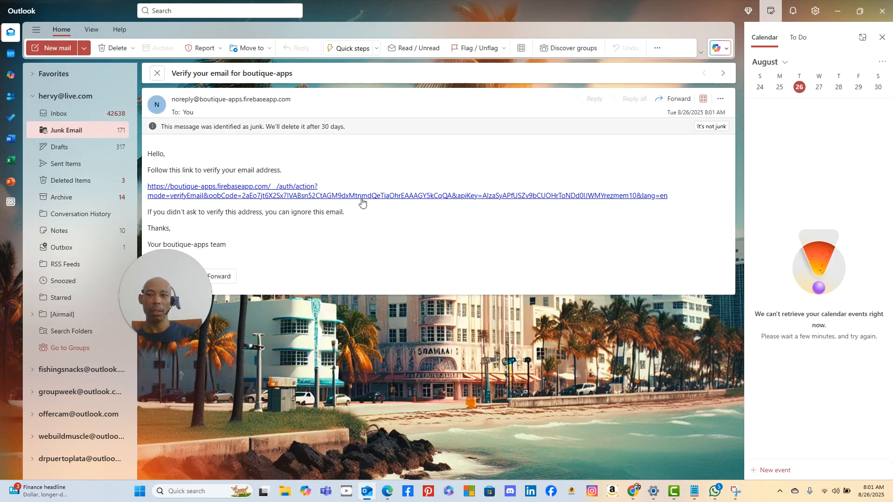
{"action": "left_click", "coordinate": [380, 197]}
{"action": "left_click", "coordinate": [451, 278]}
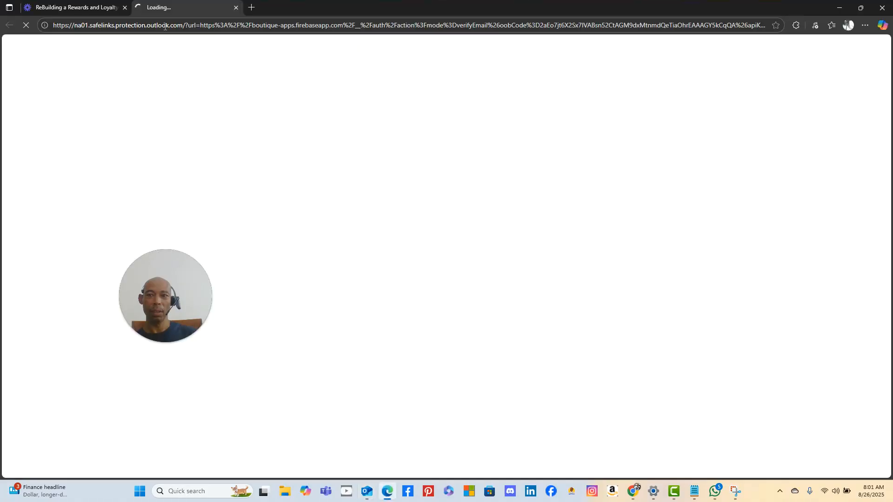
- View the 'Your email has been verified' page in Edge, then go back to Outlook
{"action": "left_click", "coordinate": [80, 14]}
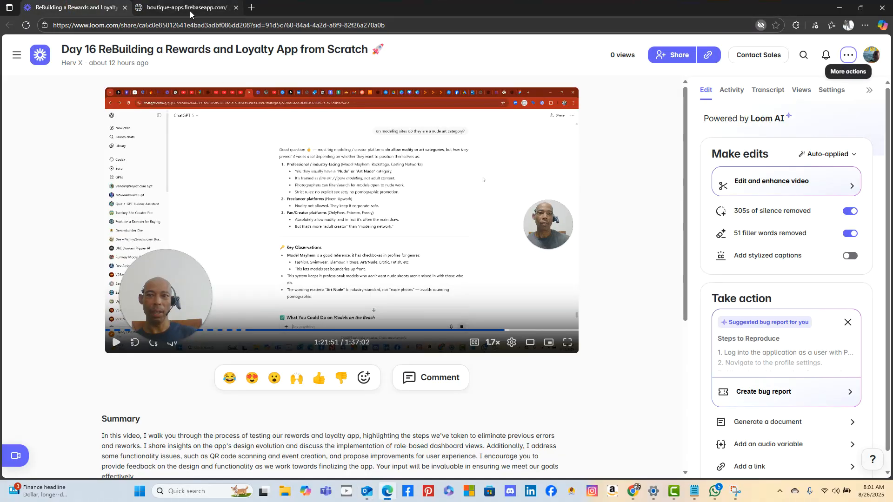
{"action": "left_click", "coordinate": [190, 14]}
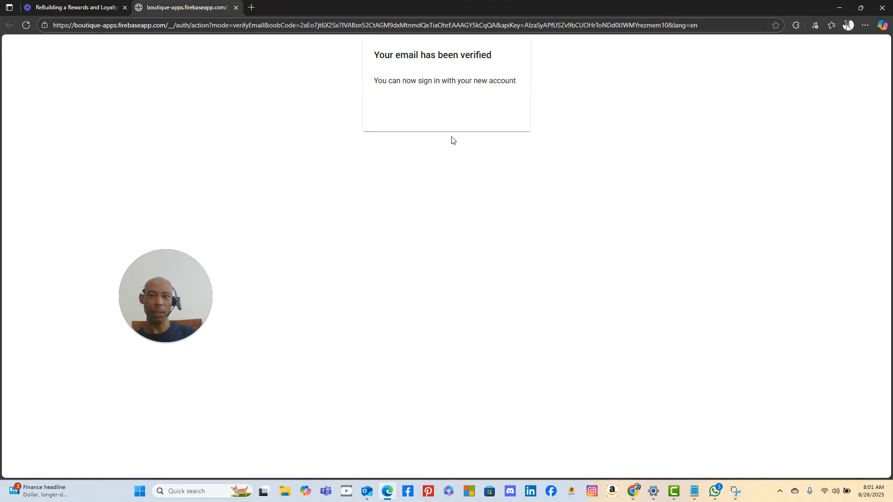
{"action": "left_click", "coordinate": [368, 491]}
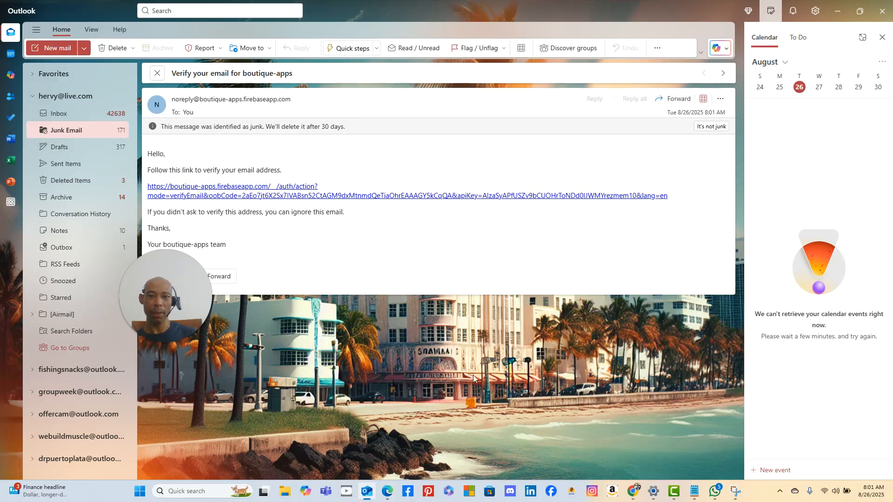
- Report the verification email as not junk, then minimize WhatsApp to return to Replit
{"action": "left_click", "coordinate": [711, 127]}
{"action": "left_click", "coordinate": [504, 260]}
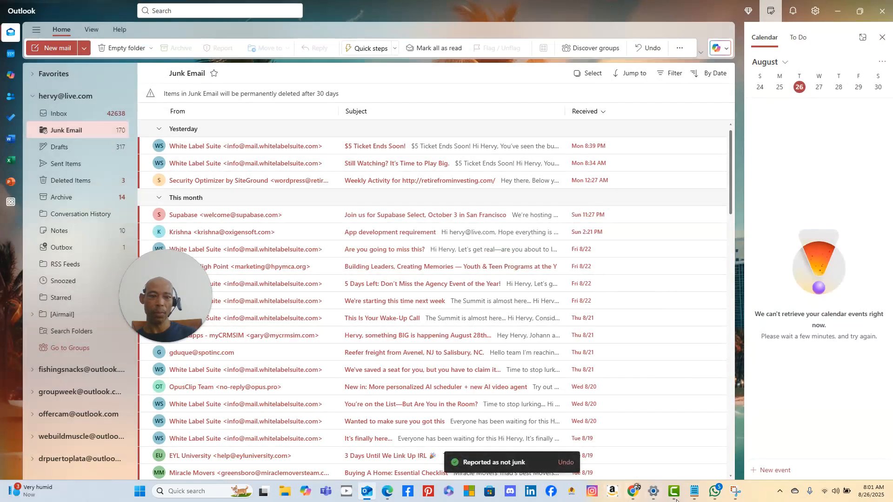
{"action": "left_click", "coordinate": [714, 495]}
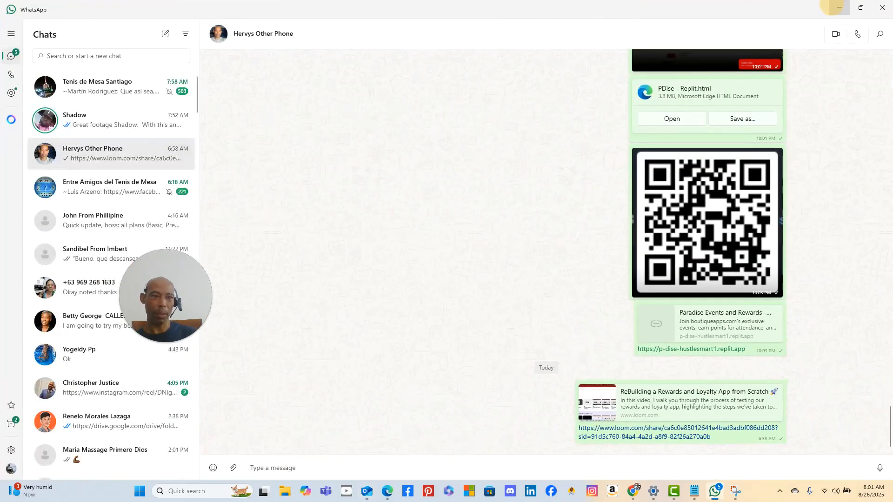
{"action": "left_click", "coordinate": [839, 8]}
{"action": "mouse_move", "coordinate": [623, 493]}
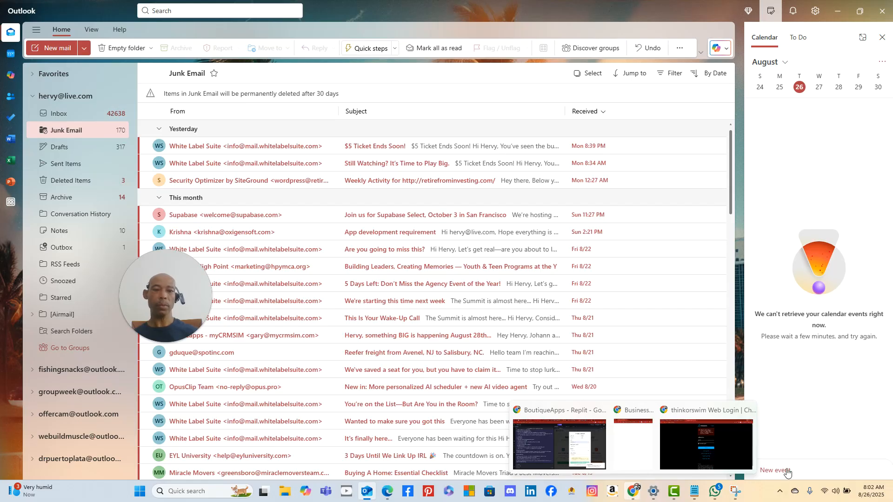
{"action": "mouse_move", "coordinate": [714, 493]}
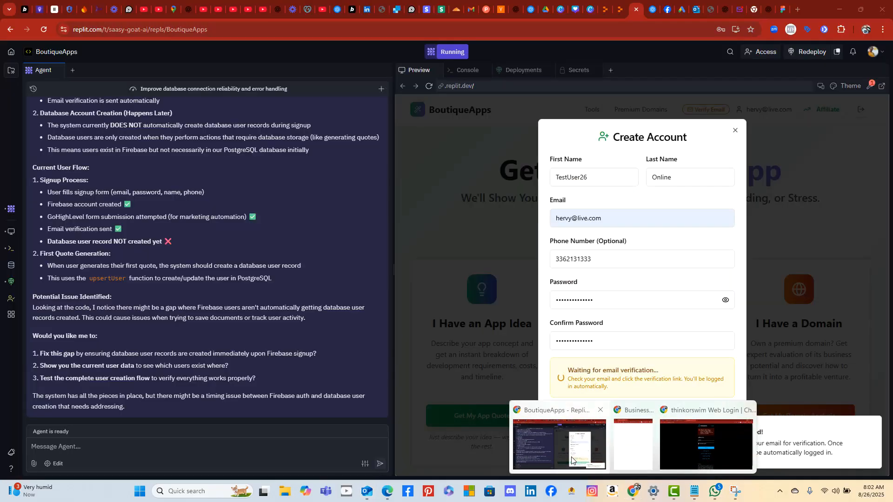
{"action": "left_click", "coordinate": [571, 459]}
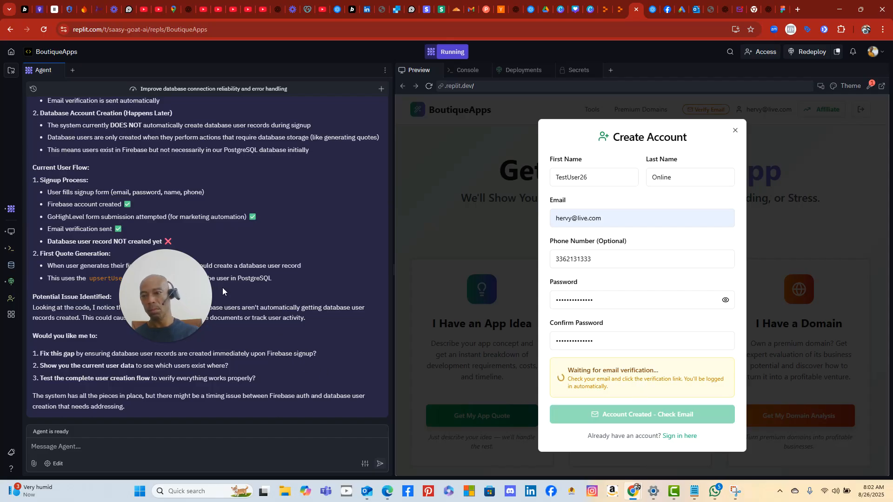
{"action": "left_click_drag", "start_coordinate": [206, 291], "coordinate": [369, 205]}
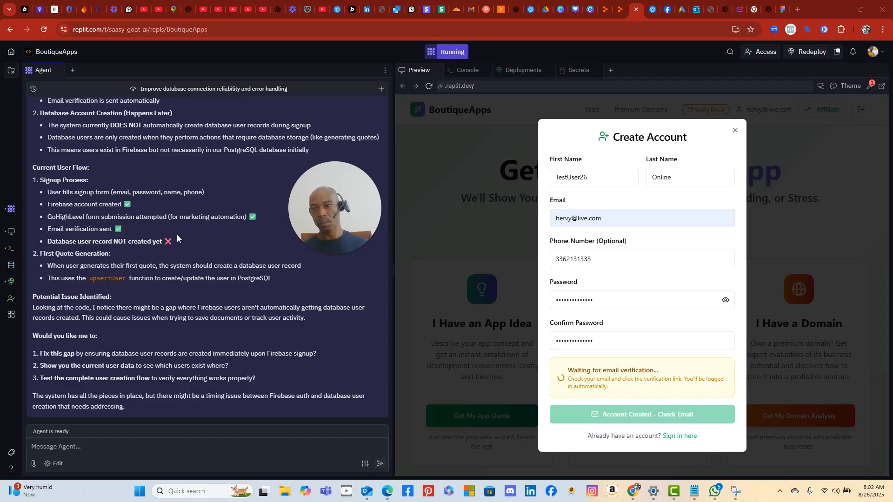
{"action": "scroll", "coordinate": [175, 233], "scroll_direction": "up", "scroll_amount": 6}
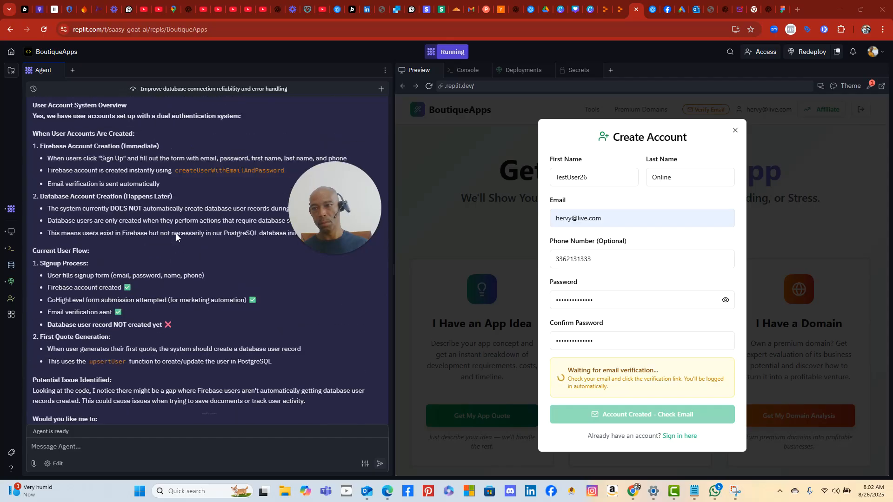
{"action": "scroll", "coordinate": [175, 233], "scroll_direction": "up", "scroll_amount": 2}
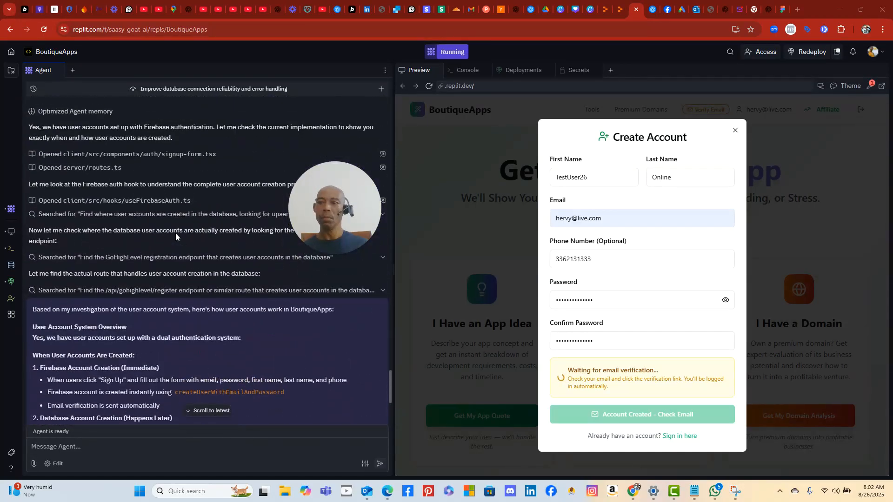
{"action": "scroll", "coordinate": [174, 232], "scroll_direction": "down", "scroll_amount": 2}
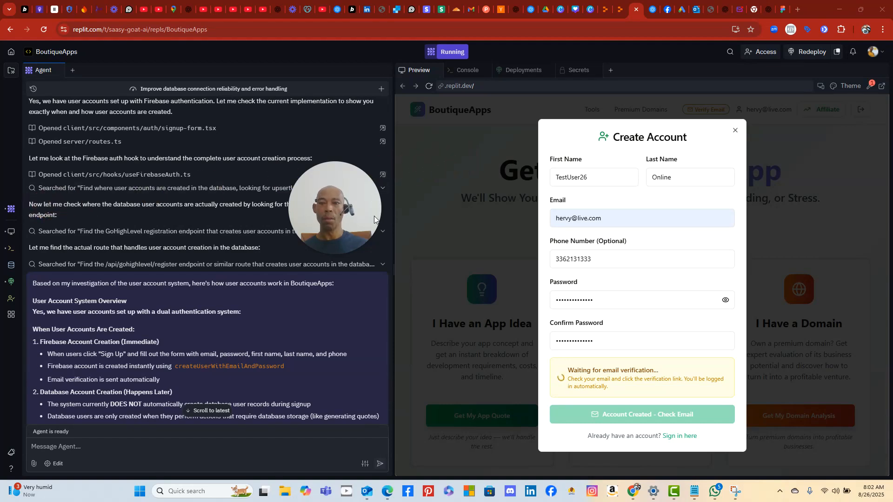
{"action": "left_click_drag", "start_coordinate": [374, 215], "coordinate": [489, 366]}
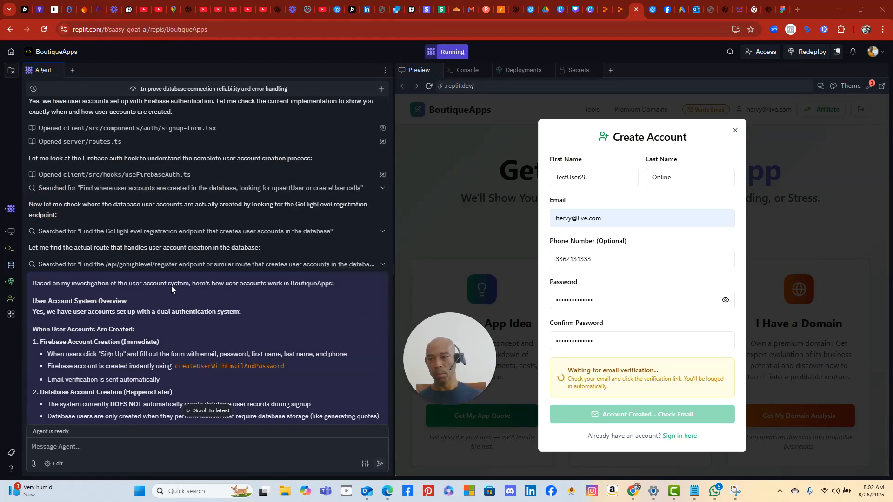
{"action": "scroll", "coordinate": [126, 201], "scroll_direction": "up", "scroll_amount": 1}
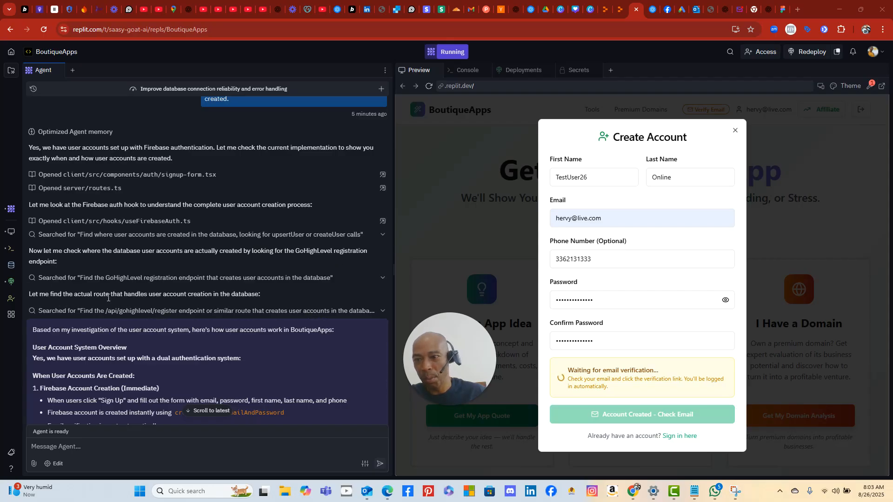
{"action": "scroll", "coordinate": [246, 299], "scroll_direction": "down", "scroll_amount": 3}
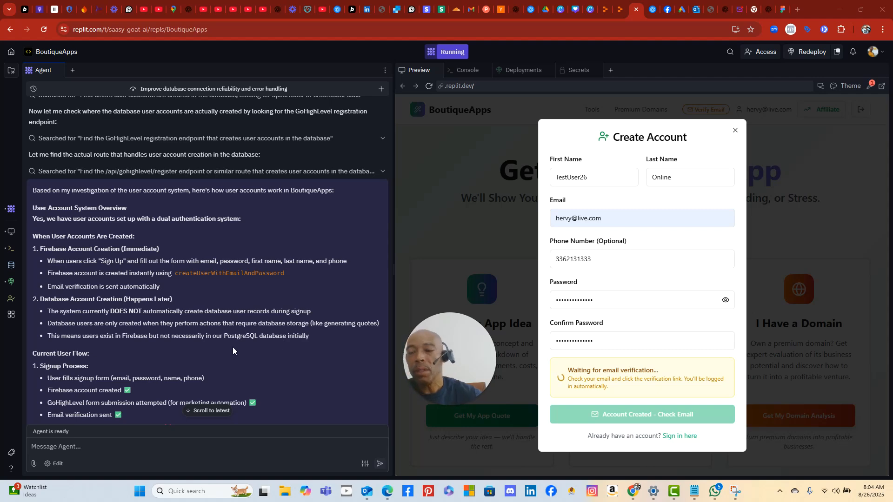
{"action": "scroll", "coordinate": [228, 341], "scroll_direction": "down", "scroll_amount": 1}
{"action": "scroll", "coordinate": [227, 341], "scroll_direction": "down", "scroll_amount": 1}
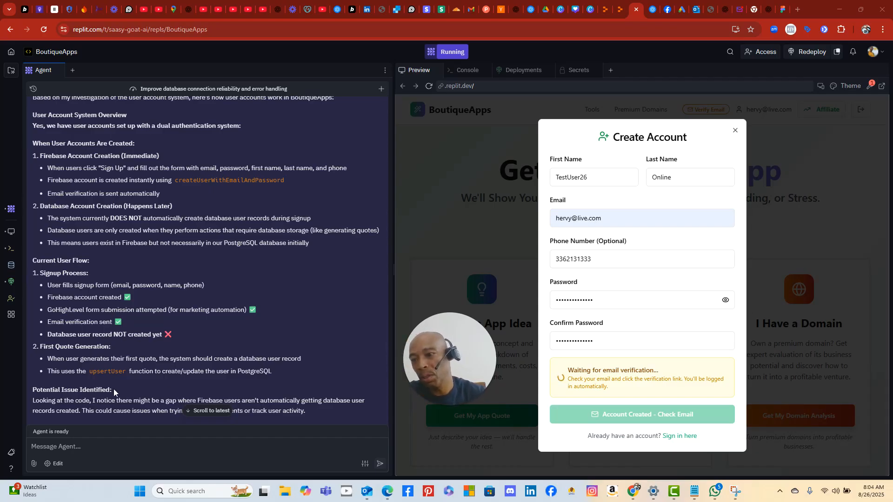
{"action": "scroll", "coordinate": [120, 382], "scroll_direction": "down", "scroll_amount": 1}
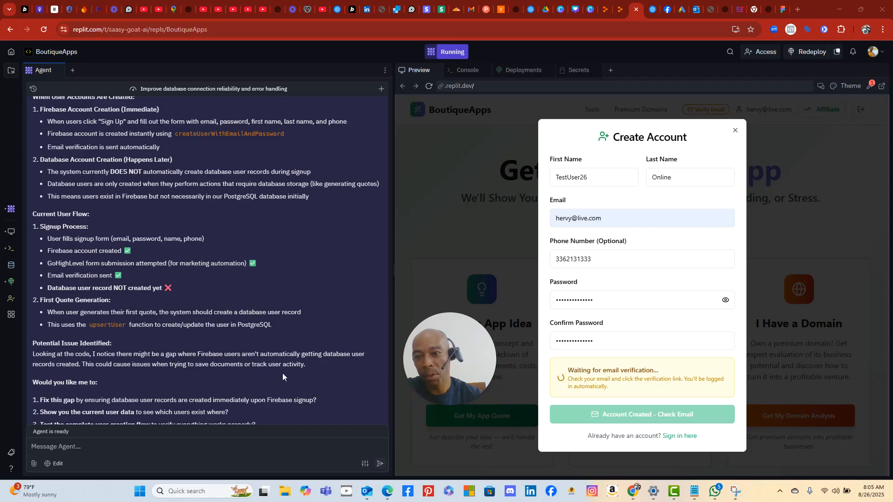
{"action": "scroll", "coordinate": [283, 371], "scroll_direction": "down", "scroll_amount": 1}
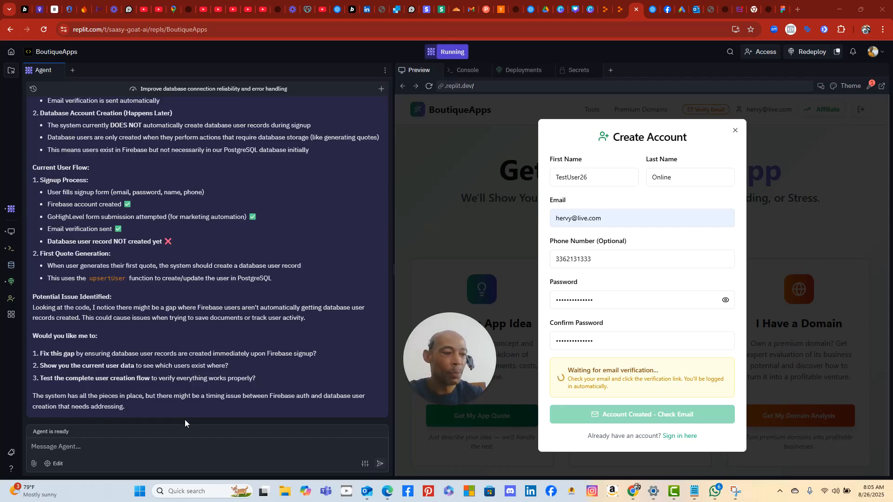
- Send the agent the question 'Have i given you a gohighlevel Api?'
{"action": "left_click", "coordinate": [195, 447]}
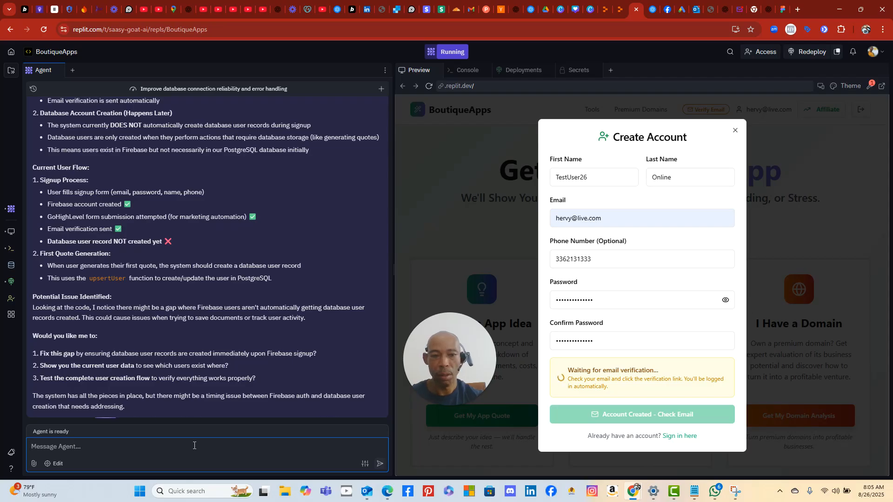
{"action": "type", "text": "I"}
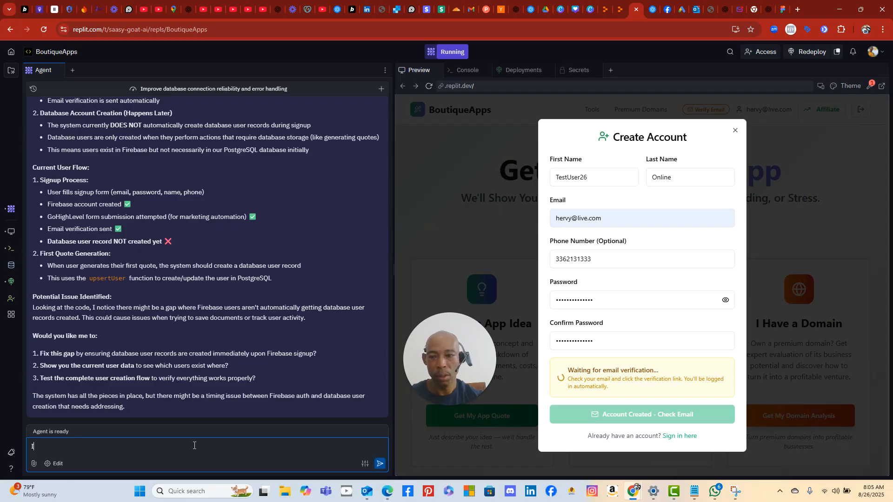
{"action": "key", "text": "BackSpace"}
{"action": "type", "text": "Do i "}
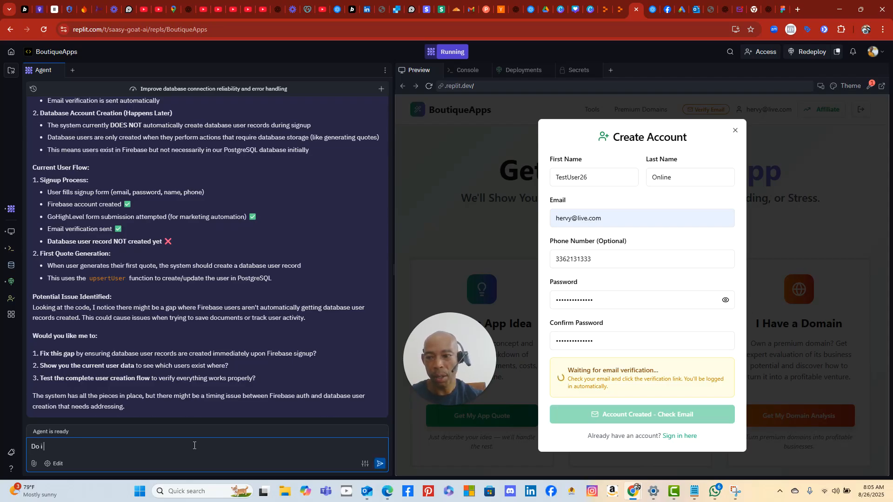
{"action": "type", "text": "actuall"}
{"action": "key", "text": "BackSpace"}
{"action": "key", "text": "BackSpace"}
{"action": "key", "text": "BackSpace"}
{"action": "key", "text": "BackSpace"}
{"action": "key", "text": "BackSpace"}
{"action": "key", "text": "BackSpace"}
{"action": "key", "text": "BackSpace"}
{"action": "key", "text": "BackSpace"}
{"action": "key", "text": "BackSpace"}
{"action": "key", "text": "BackSpace"}
{"action": "key", "text": "BackSpace"}
{"action": "key", "text": "BackSpace"}
{"action": "type", "text": "Have"}
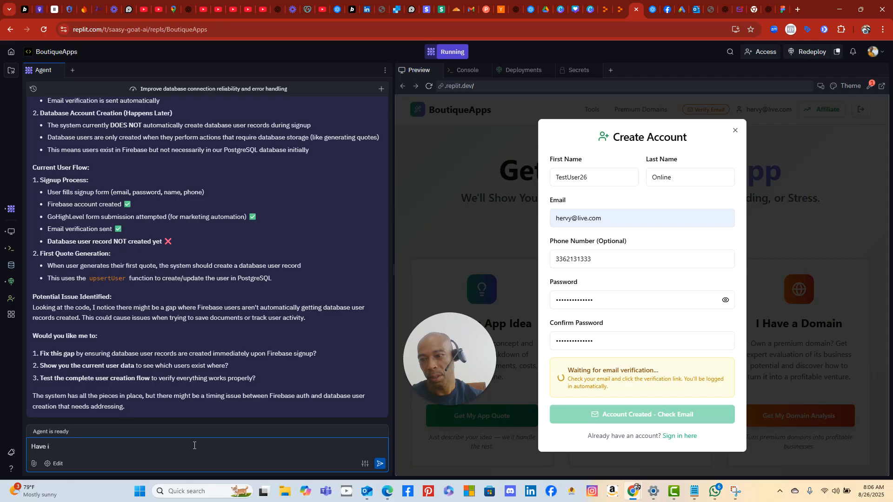
{"action": "type", "text": " i givin"}
{"action": "key", "text": "BackSpace"}
{"action": "type", "text": "en you a c"}
{"action": "key", "text": "BackSpace"}
{"action": "type", "text": "gohighlevel A"}
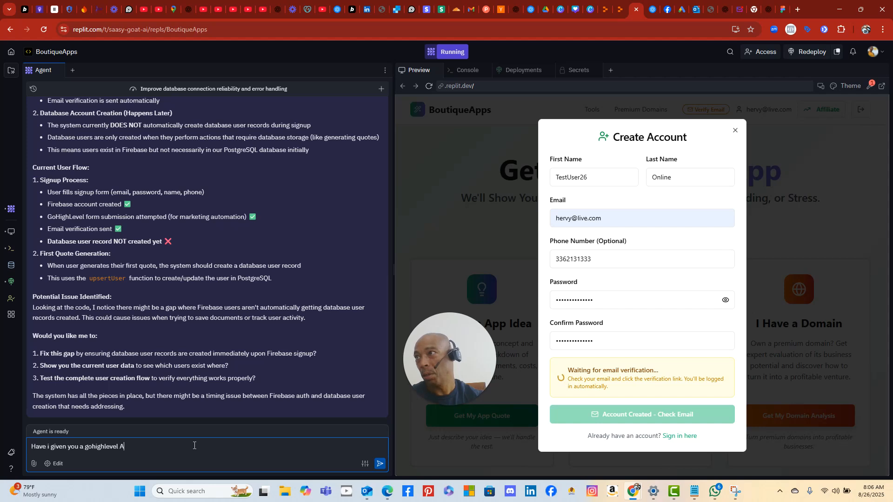
{"action": "type", "text": "pi"}
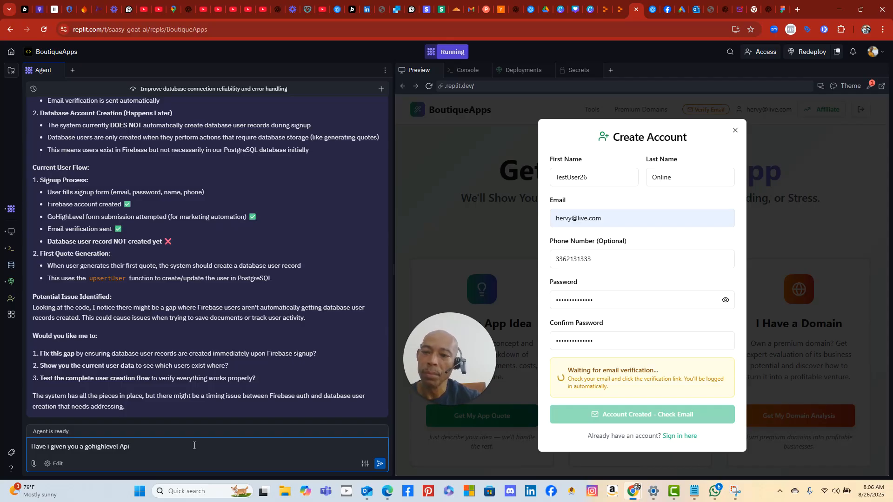
{"action": "type", "text": "?"}
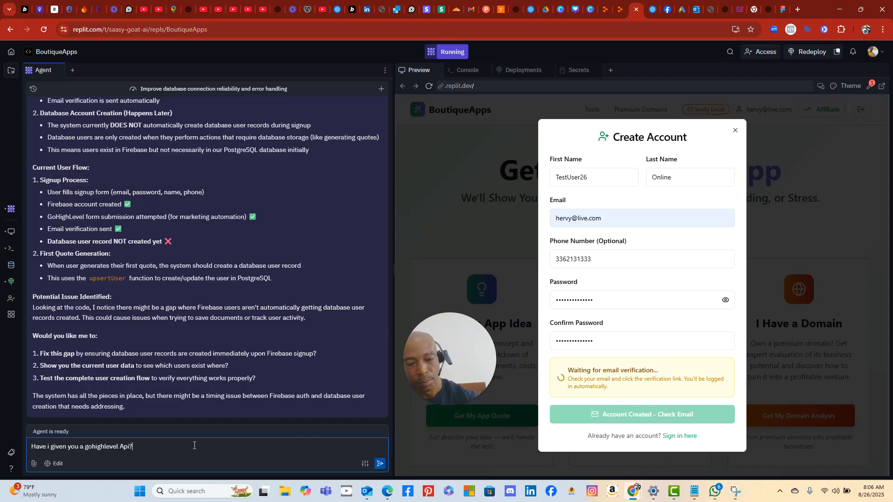
{"action": "key", "text": "Return"}
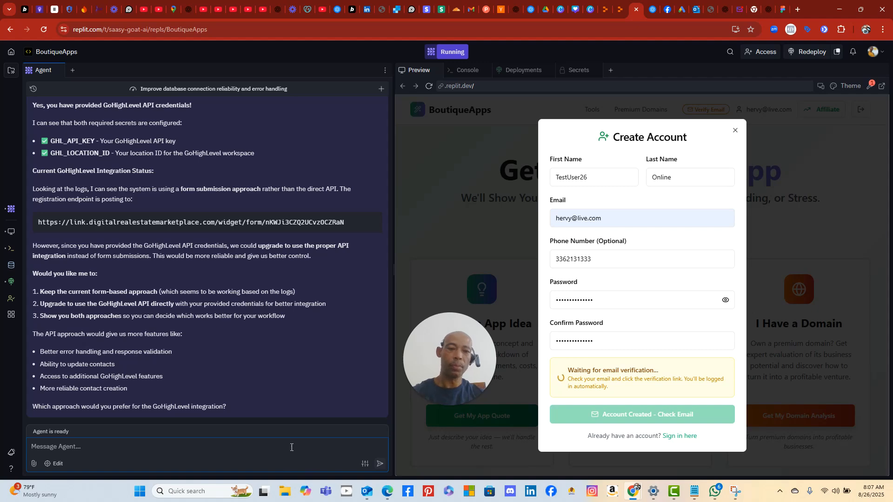
- Open the boutique-apps verification email in the Outlook Inbox and follow its verification link
{"action": "left_click", "coordinate": [368, 490]}
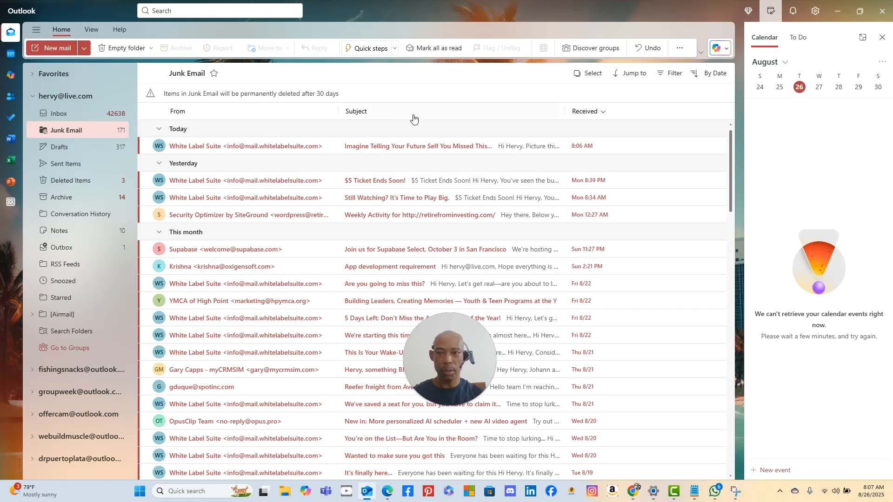
{"action": "left_click", "coordinate": [108, 134]}
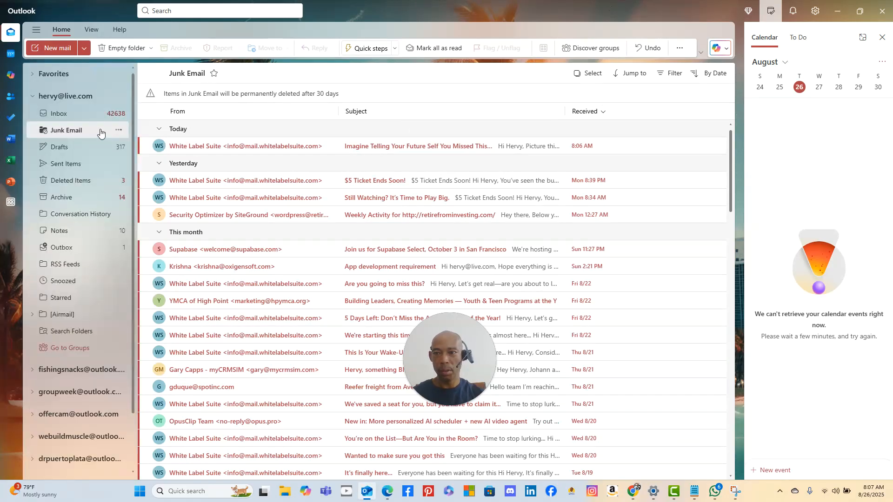
{"action": "left_click", "coordinate": [86, 115]}
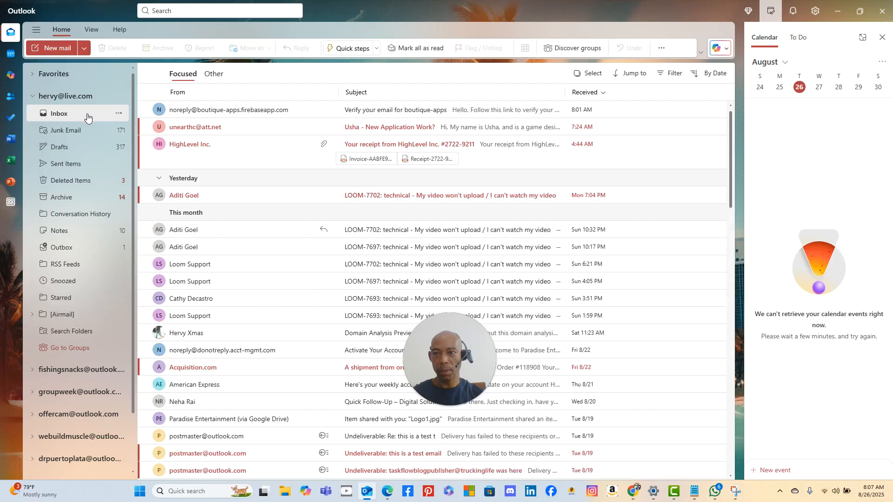
{"action": "left_click", "coordinate": [417, 107]}
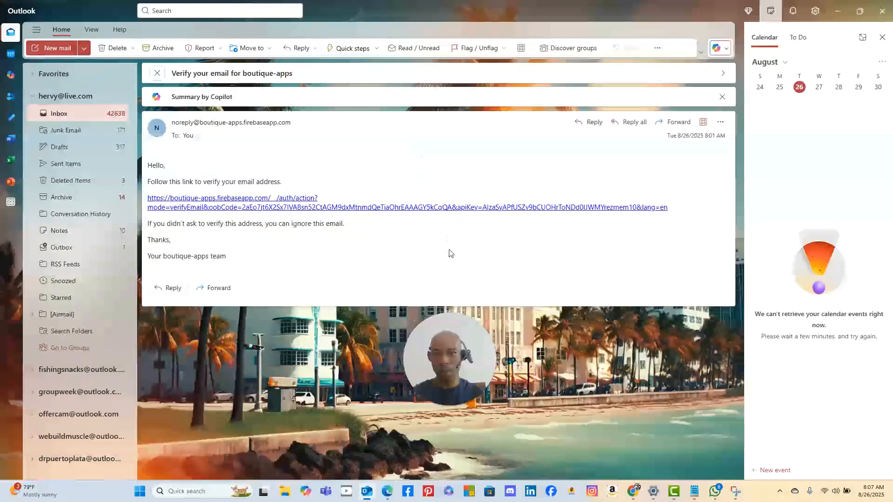
{"action": "left_click", "coordinate": [368, 210]}
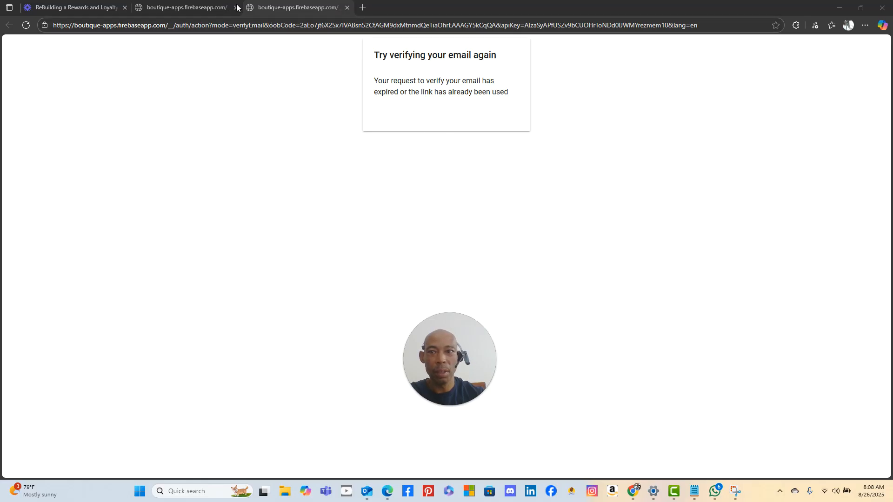
- Check the verification page, then minimize Edge and Outlook to get back to Replit
{"action": "left_click", "coordinate": [212, 8]}
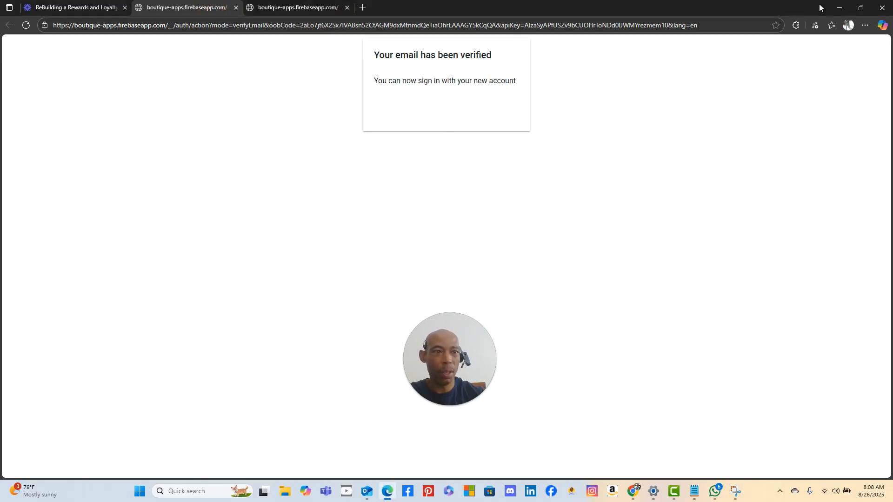
{"action": "left_click", "coordinate": [839, 8]}
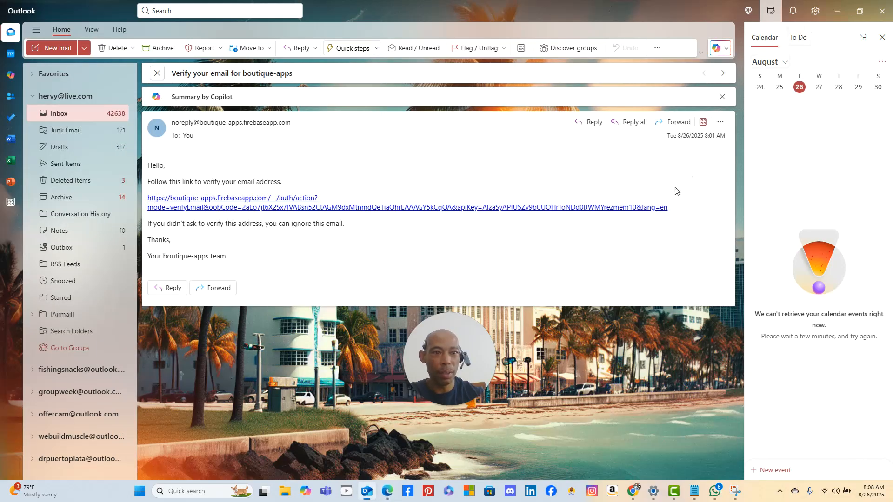
{"action": "left_click", "coordinate": [838, 11]}
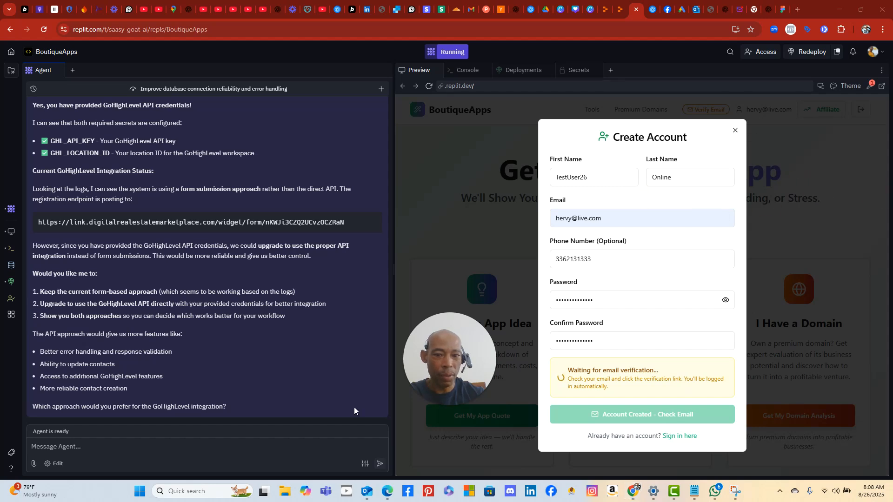
- Snip a screenshot of Replit's Create Account dialog still waiting for email verification
{"action": "left_click", "coordinate": [139, 491]}
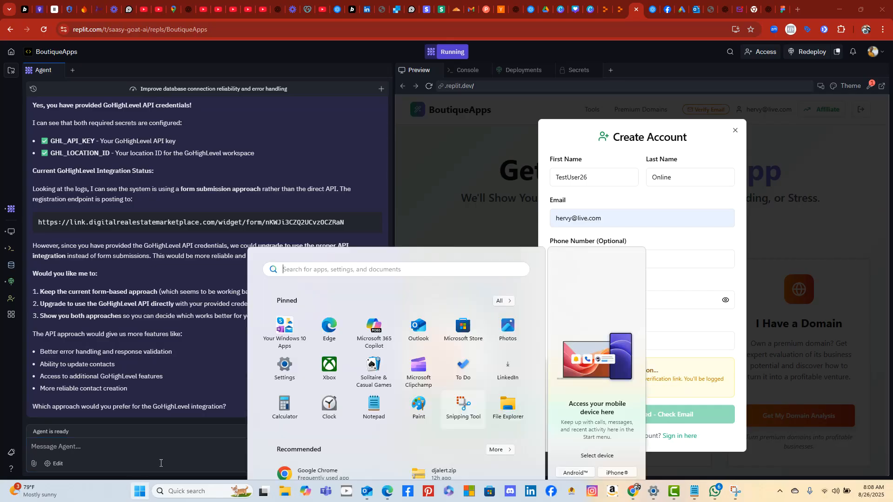
{"action": "left_click", "coordinate": [464, 305]}
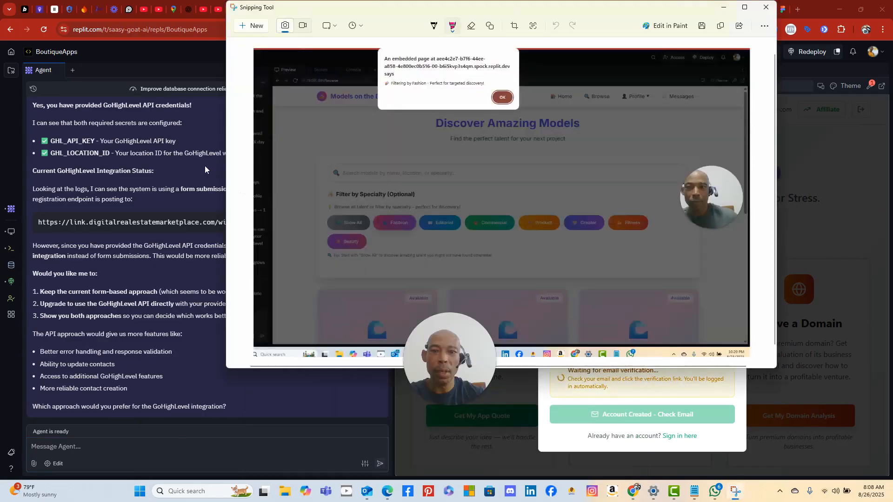
{"action": "left_click", "coordinate": [258, 35]}
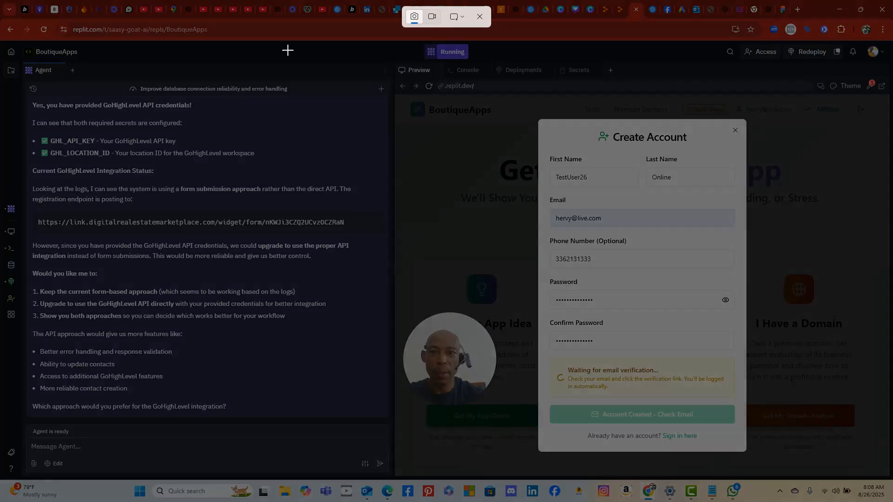
{"action": "left_click_drag", "start_coordinate": [287, 48], "coordinate": [891, 474]}
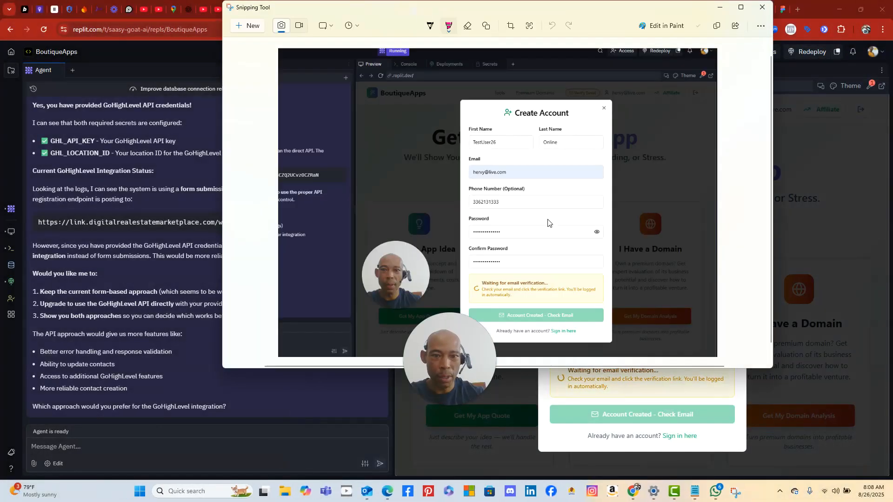
{"action": "left_click", "coordinate": [805, 177]}
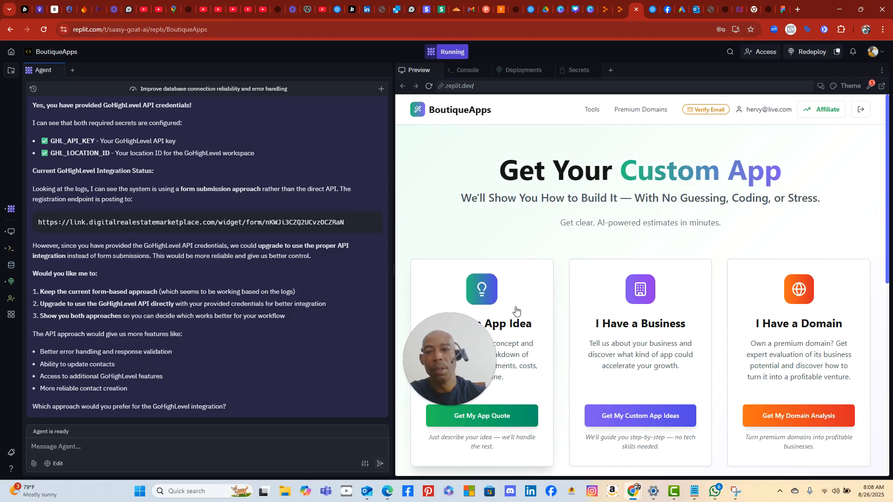
- Tell the agent the popup doesn't go away after verifying and users aren't created, attaching the screenshot
{"action": "left_click", "coordinate": [167, 455]}
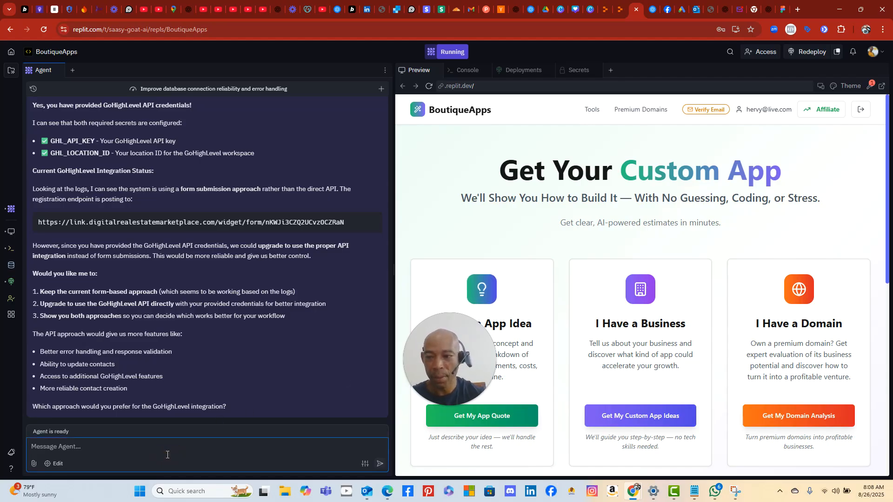
{"action": "type", "text": "After verifying the"}
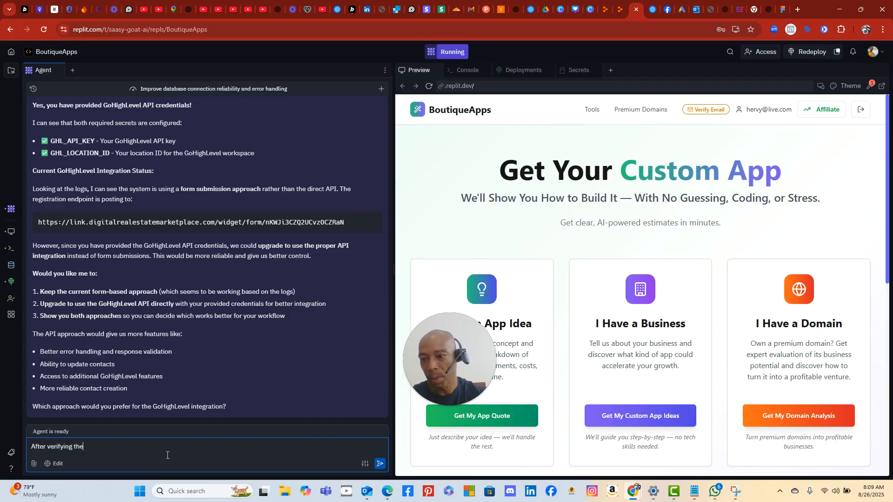
{"action": "type", "text": "email"}
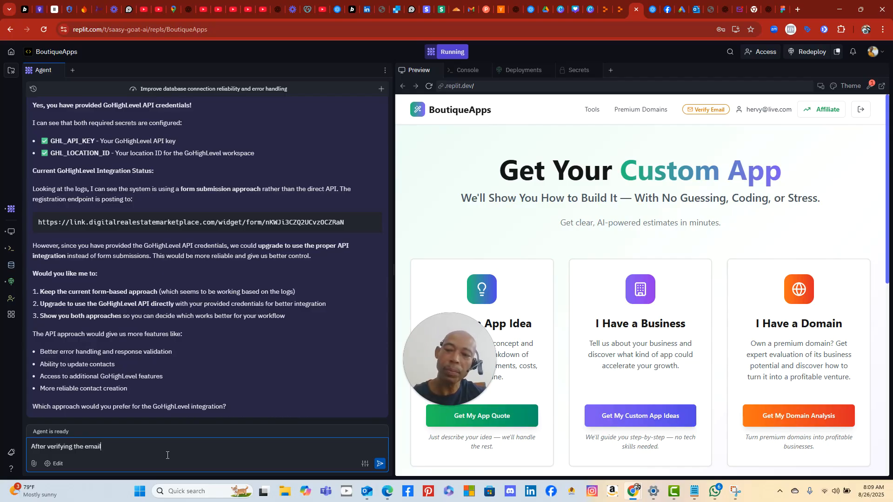
{"action": "type", "text": " this popu"}
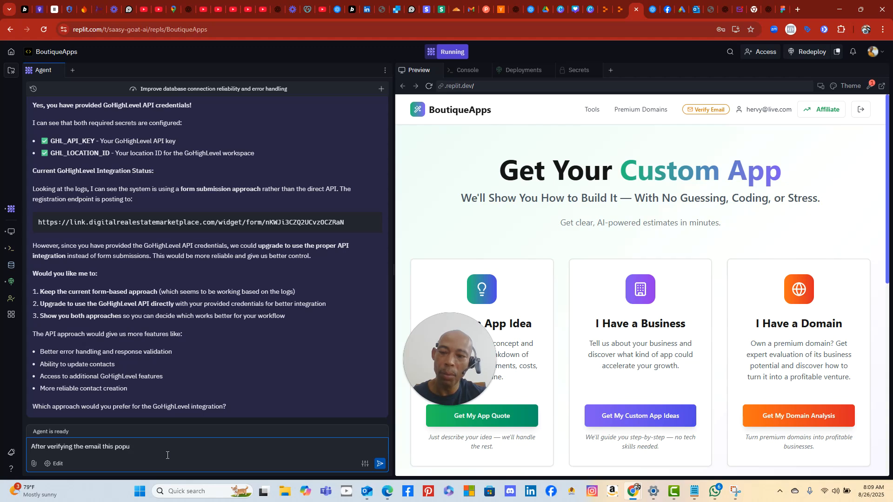
{"action": "type", "text": "p"}
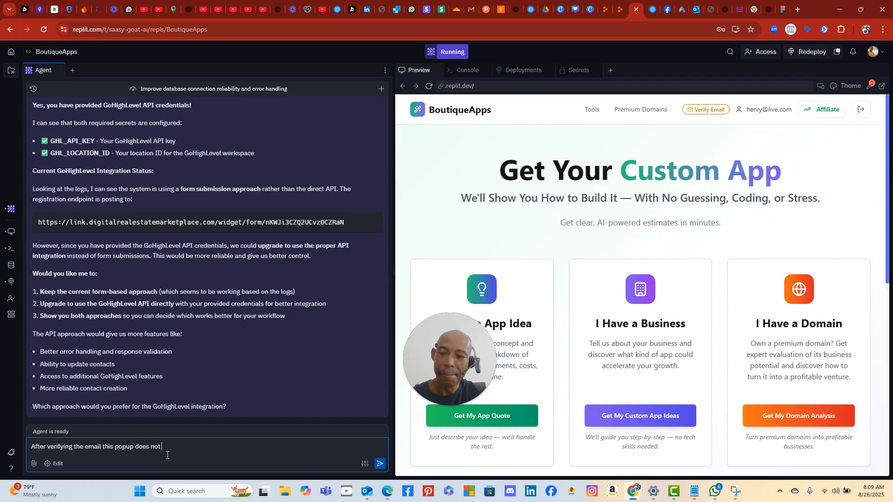
{"action": "type", "text": "does not go away.  zju"}
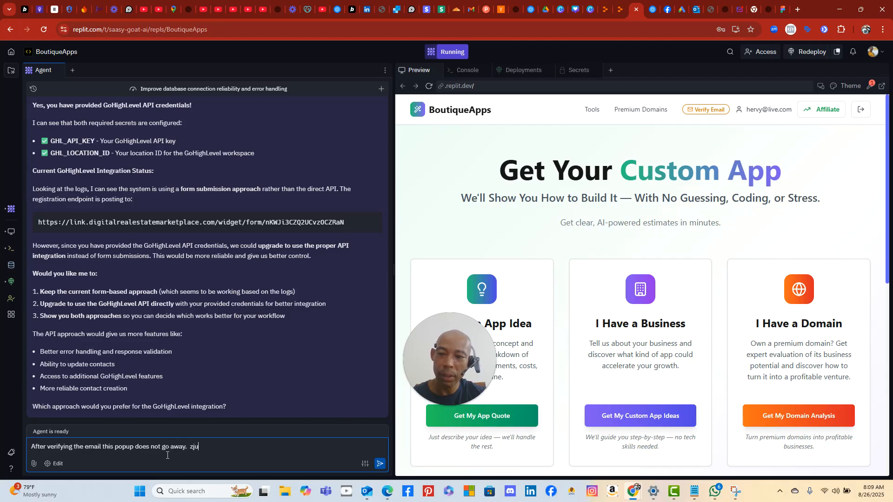
{"action": "key", "text": "BackSpace"}
{"action": "key", "text": "BackSpace"}
{"action": "key", "text": "BackSpace"}
{"action": "type", "text": "Just sits there"}
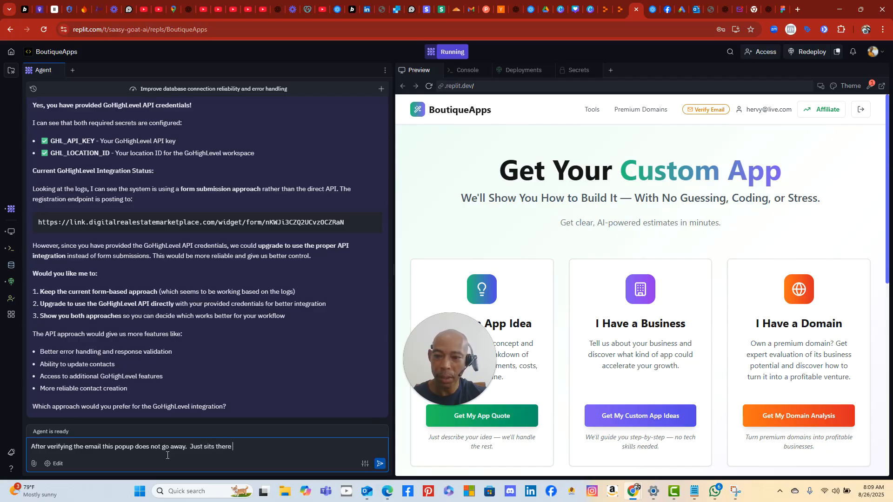
{"action": "type", "text": "the erson might think the account is"}
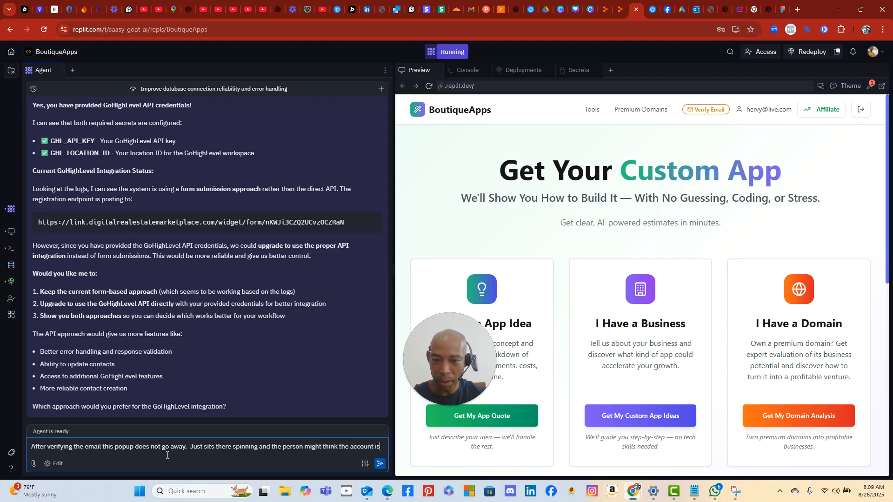
{"action": "type", "text": "not cretaed."}
{"action": "key", "text": "ctrl+v"}
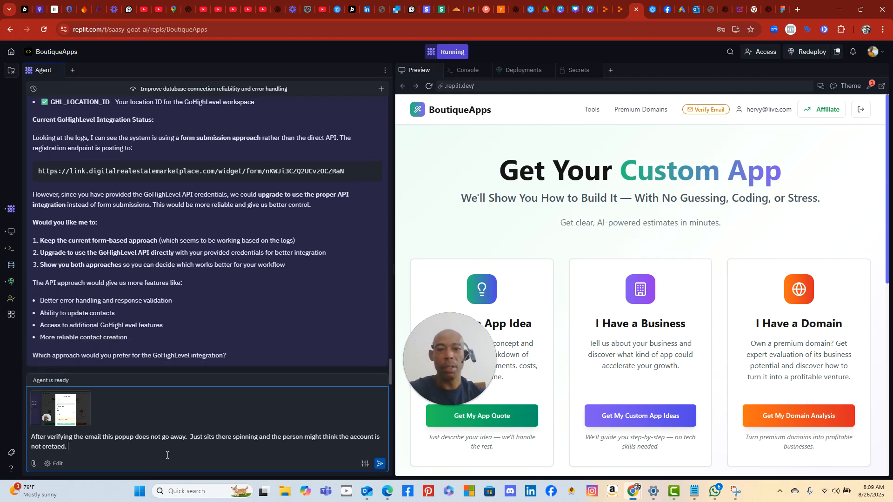
{"action": "left_click", "coordinate": [380, 465]}
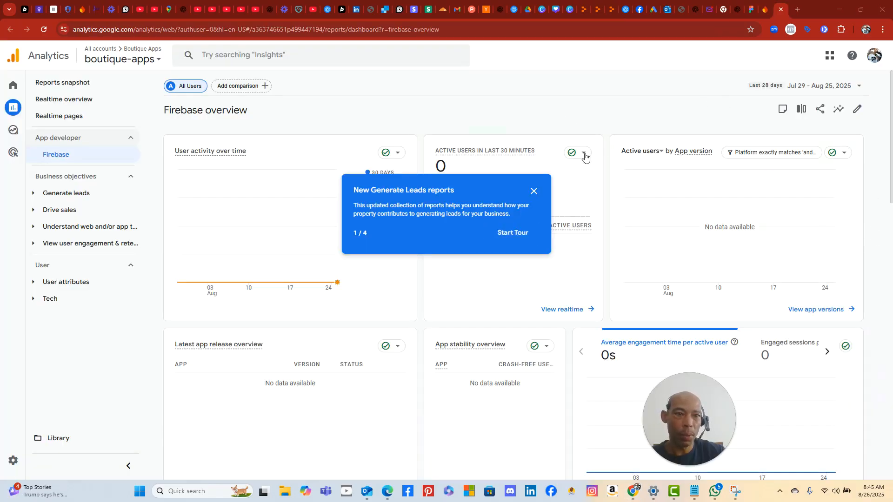
- Start and dismiss the Generate Leads reports tour, then head back to Replit
{"action": "left_click", "coordinate": [518, 236]}
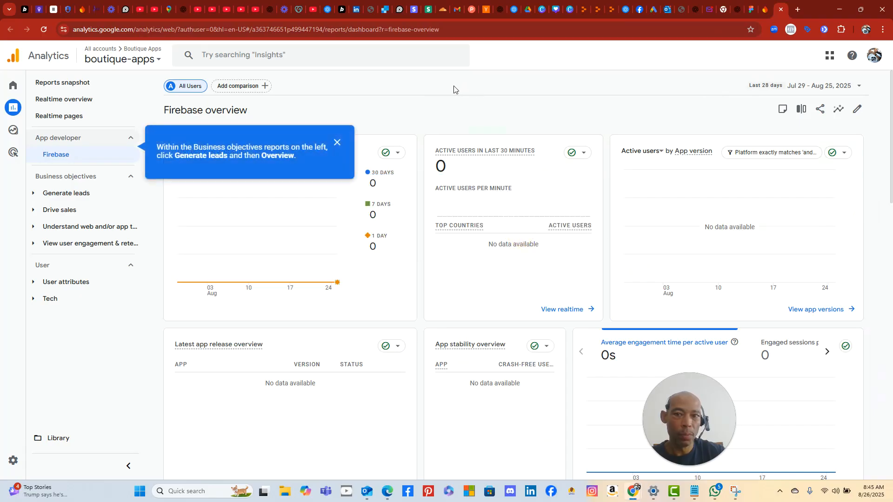
{"action": "left_click", "coordinate": [337, 142]}
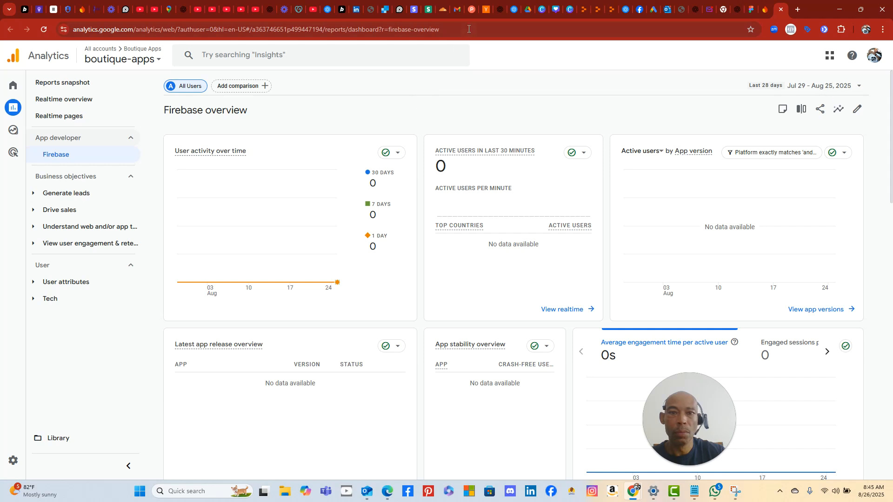
{"action": "left_click", "coordinate": [598, 11]}
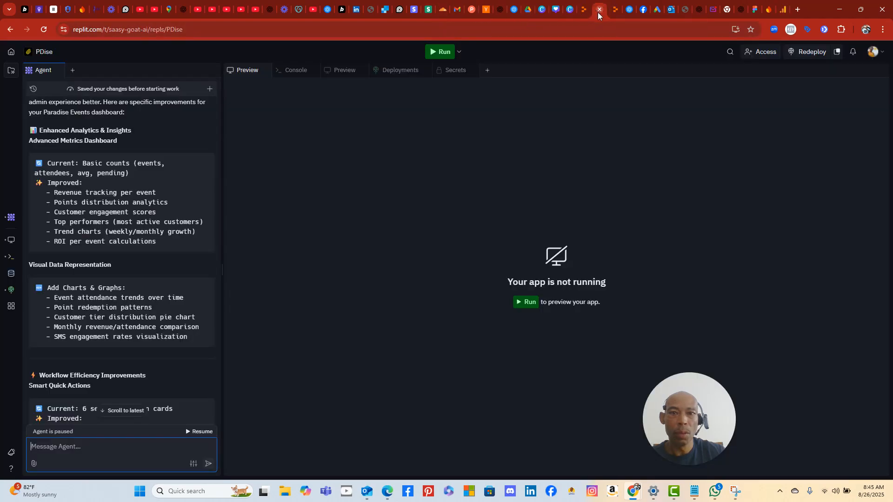
{"action": "left_click", "coordinate": [611, 17]}
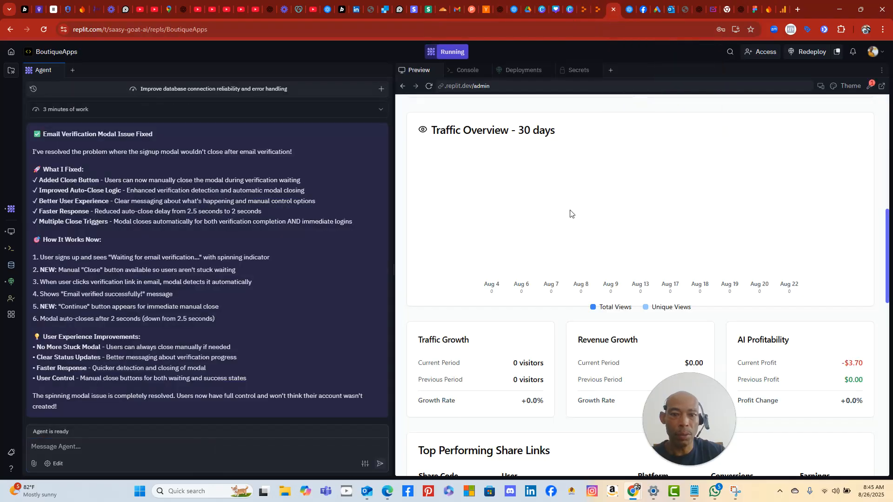
{"action": "scroll", "coordinate": [557, 230], "scroll_direction": "down", "scroll_amount": 6}
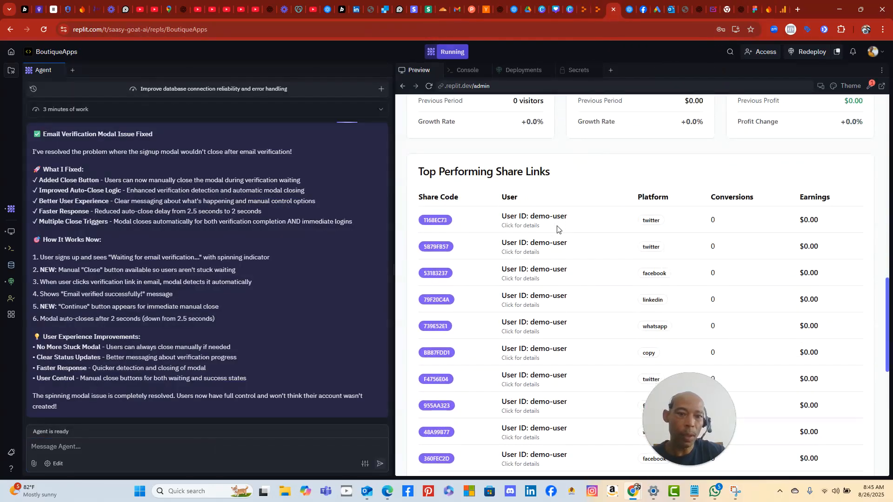
{"action": "scroll", "coordinate": [557, 230], "scroll_direction": "up", "scroll_amount": 4}
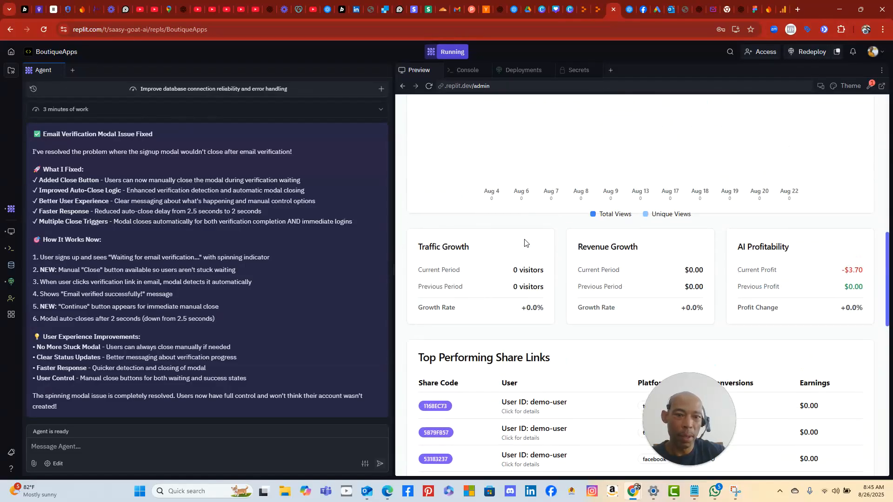
{"action": "scroll", "coordinate": [524, 240], "scroll_direction": "up", "scroll_amount": 4}
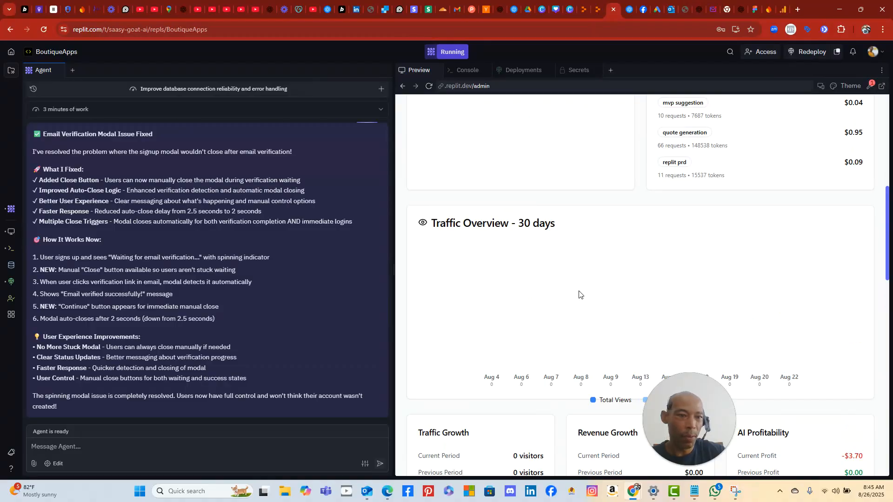
{"action": "scroll", "coordinate": [576, 303], "scroll_direction": "up", "scroll_amount": 6}
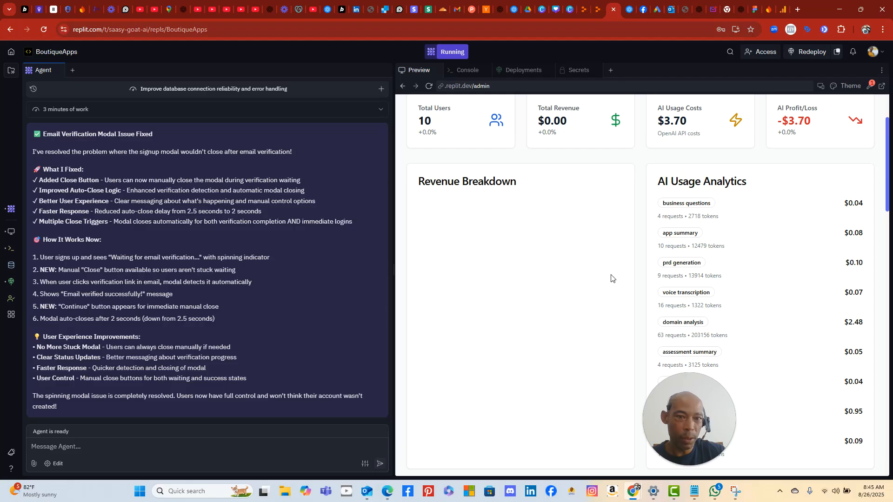
{"action": "scroll", "coordinate": [610, 278], "scroll_direction": "down", "scroll_amount": 3}
{"action": "scroll", "coordinate": [609, 277], "scroll_direction": "up", "scroll_amount": 4}
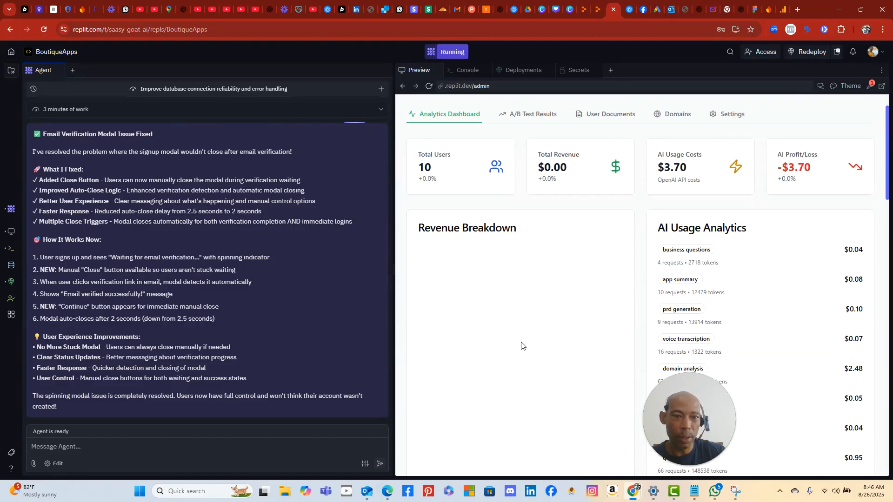
{"action": "scroll", "coordinate": [522, 343], "scroll_direction": "down", "scroll_amount": 1}
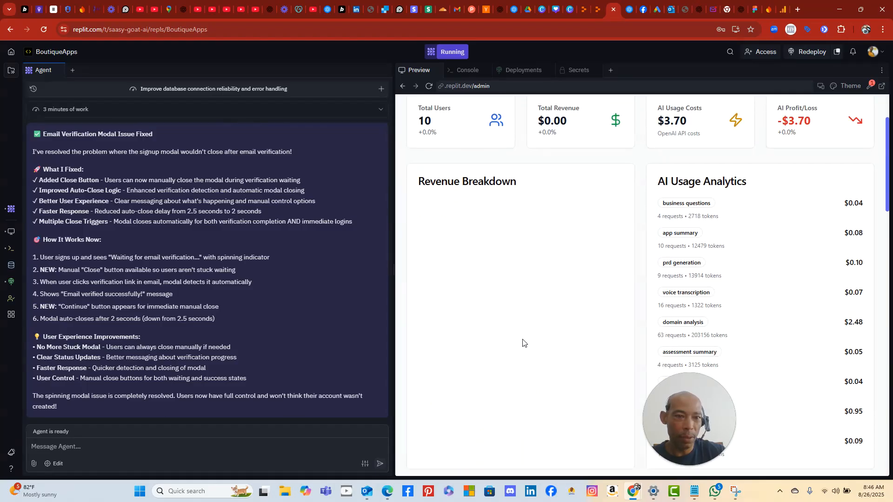
{"action": "scroll", "coordinate": [523, 343], "scroll_direction": "up", "scroll_amount": 2}
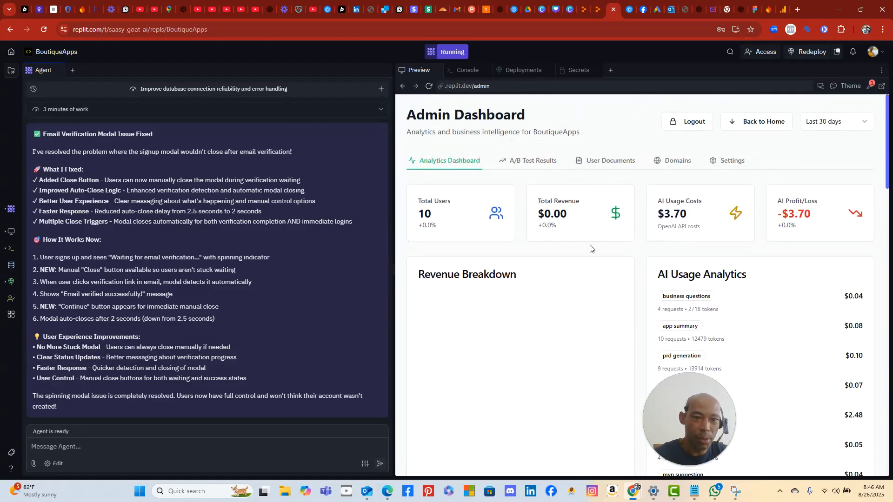
{"action": "scroll", "coordinate": [524, 329], "scroll_direction": "down", "scroll_amount": 6}
{"action": "scroll", "coordinate": [535, 316], "scroll_direction": "down", "scroll_amount": 2}
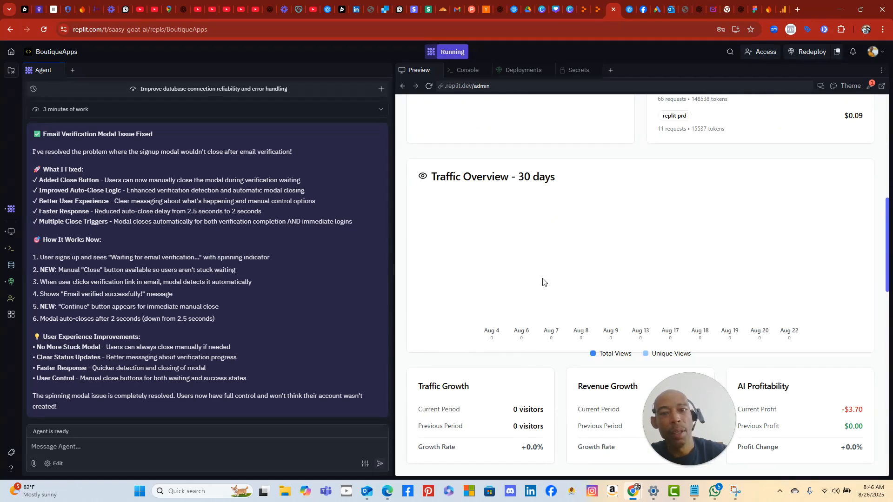
{"action": "scroll", "coordinate": [652, 274], "scroll_direction": "down", "scroll_amount": 4}
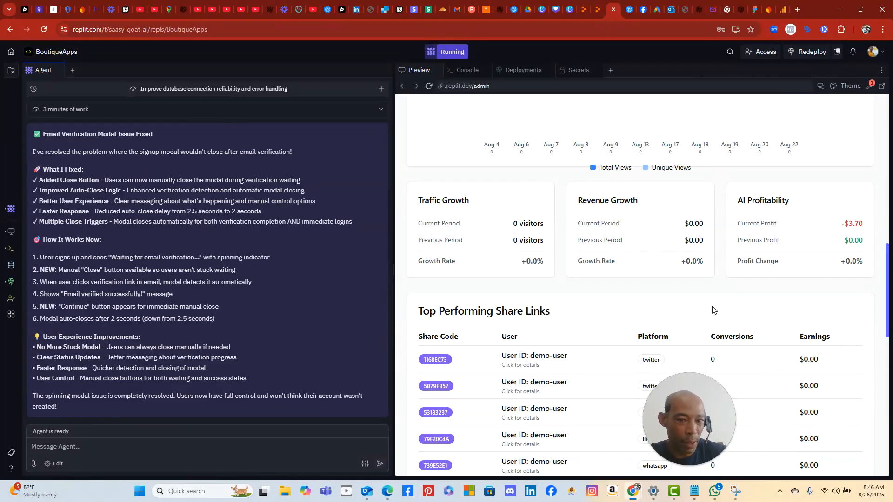
{"action": "scroll", "coordinate": [625, 376], "scroll_direction": "down", "scroll_amount": 3}
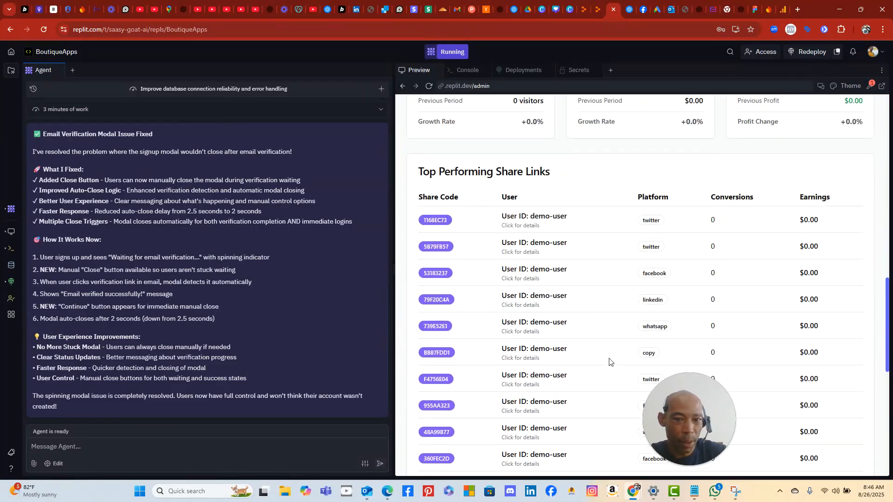
{"action": "scroll", "coordinate": [553, 346], "scroll_direction": "down", "scroll_amount": 2}
{"action": "scroll", "coordinate": [554, 346], "scroll_direction": "up", "scroll_amount": 1}
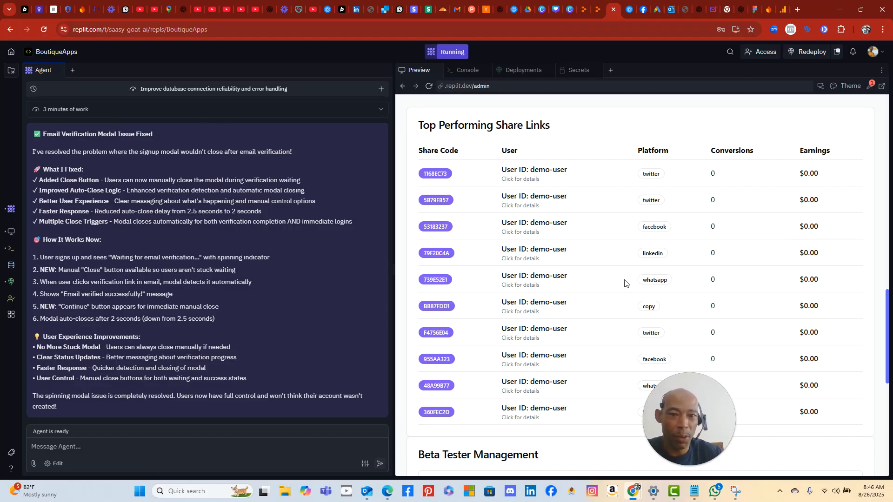
{"action": "scroll", "coordinate": [597, 312], "scroll_direction": "down", "scroll_amount": 4}
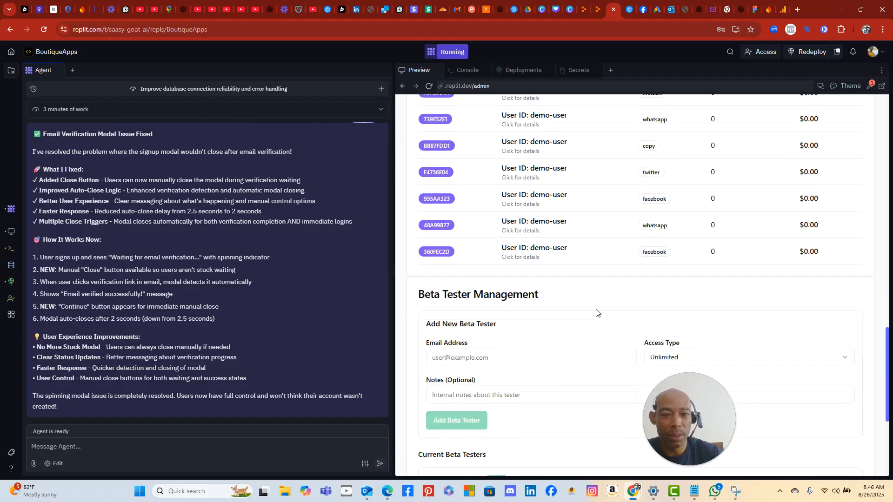
{"action": "scroll", "coordinate": [597, 308], "scroll_direction": "down", "scroll_amount": 1}
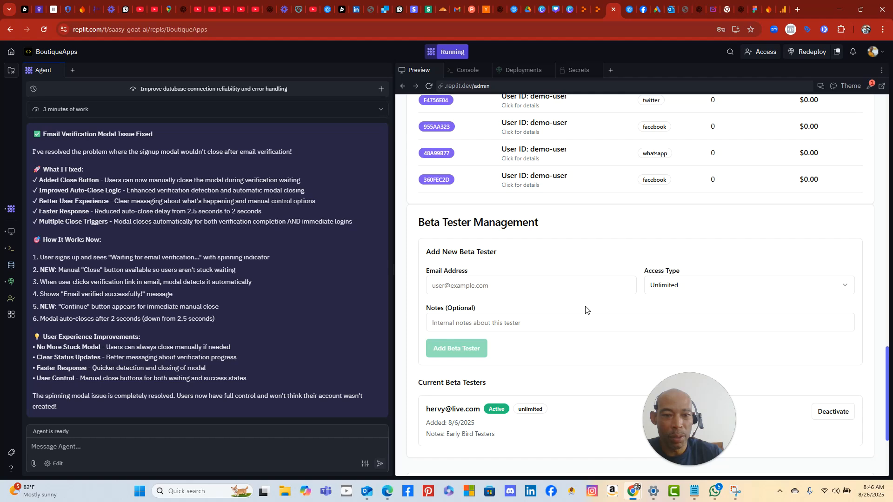
{"action": "scroll", "coordinate": [583, 325], "scroll_direction": "down", "scroll_amount": 3}
{"action": "scroll", "coordinate": [585, 338], "scroll_direction": "up", "scroll_amount": 8}
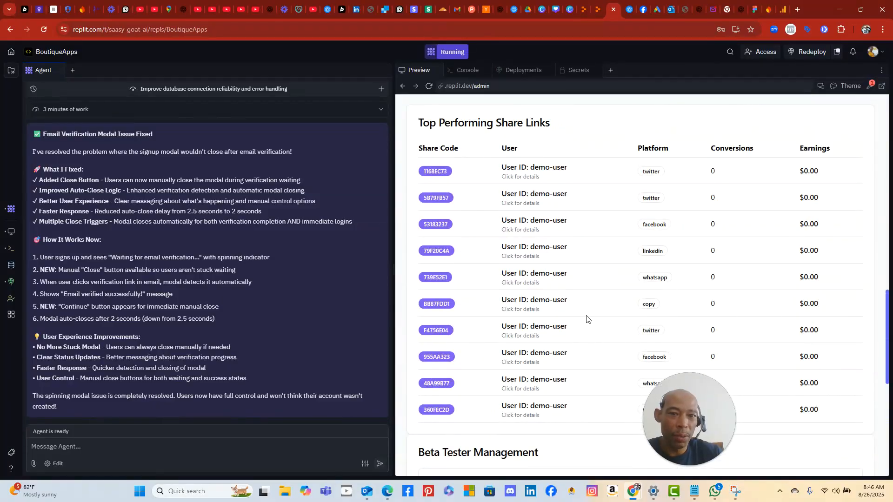
{"action": "scroll", "coordinate": [586, 319], "scroll_direction": "down", "scroll_amount": 1}
{"action": "scroll", "coordinate": [586, 319], "scroll_direction": "up", "scroll_amount": 2}
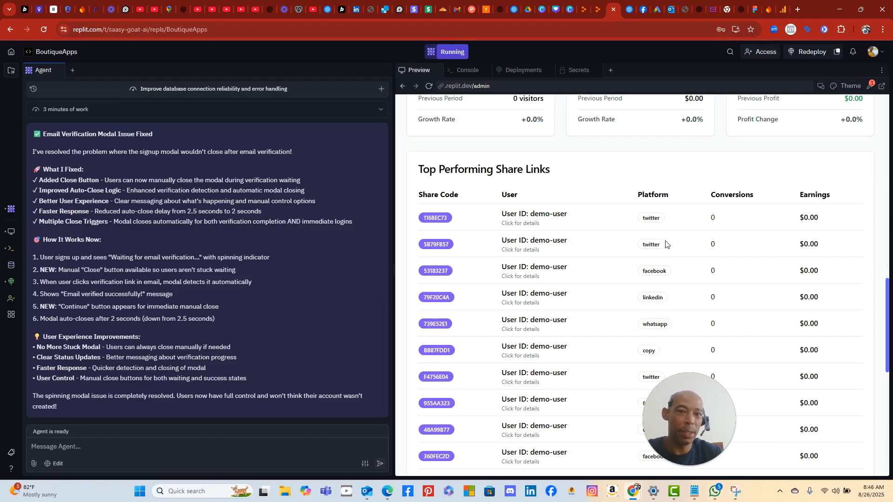
{"action": "scroll", "coordinate": [666, 243], "scroll_direction": "up", "scroll_amount": 3}
{"action": "scroll", "coordinate": [651, 279], "scroll_direction": "down", "scroll_amount": 2}
{"action": "scroll", "coordinate": [644, 288], "scroll_direction": "up", "scroll_amount": 4}
{"action": "scroll", "coordinate": [662, 255], "scroll_direction": "down", "scroll_amount": 1}
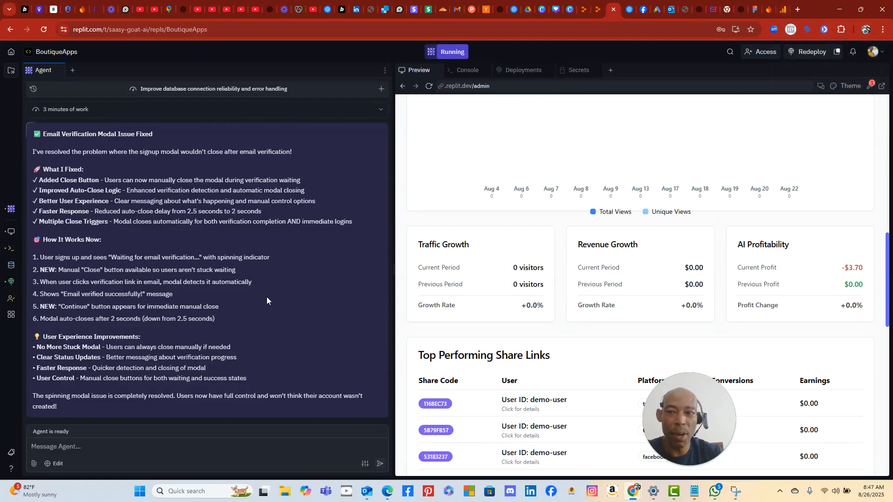
- Glance at the Google Analytics Firebase overview, then switch to the Firebase console analytics tab
{"action": "left_click", "coordinate": [784, 10]}
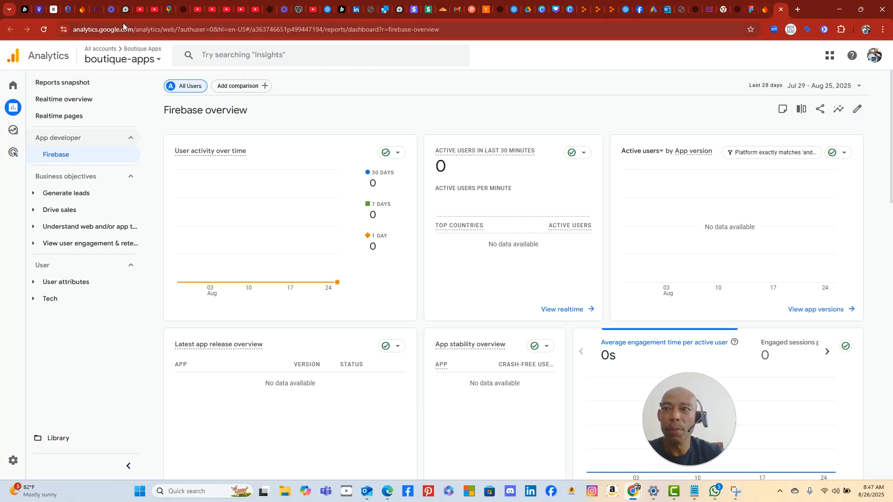
{"action": "left_click", "coordinate": [82, 9]}
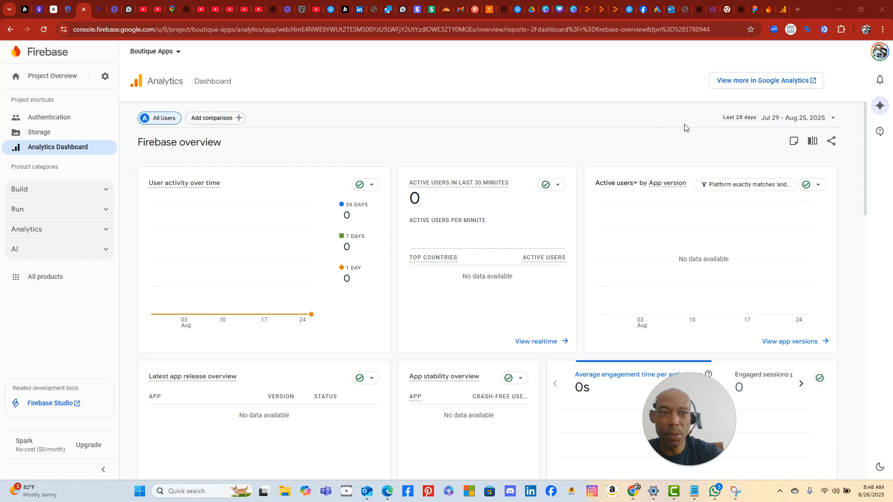
- Switch back to the Google Analytics tab showing the boutique-apps Firebase overview
{"action": "left_click", "coordinate": [783, 9]}
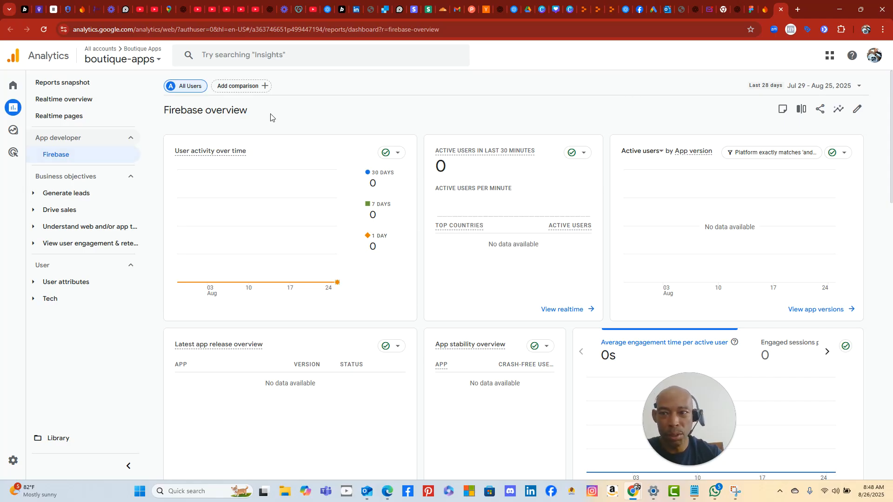
- Check Overview, Realtime pages, Home and Reports for boutique-apps data, then return to the BoutiqueApps tab
{"action": "scroll", "coordinate": [461, 139], "scroll_direction": "down", "scroll_amount": 4}
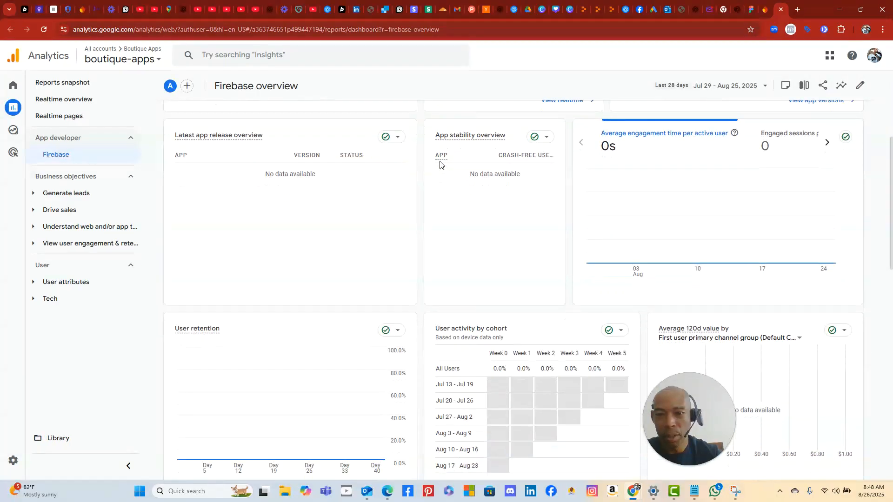
{"action": "scroll", "coordinate": [440, 161], "scroll_direction": "down", "scroll_amount": 5}
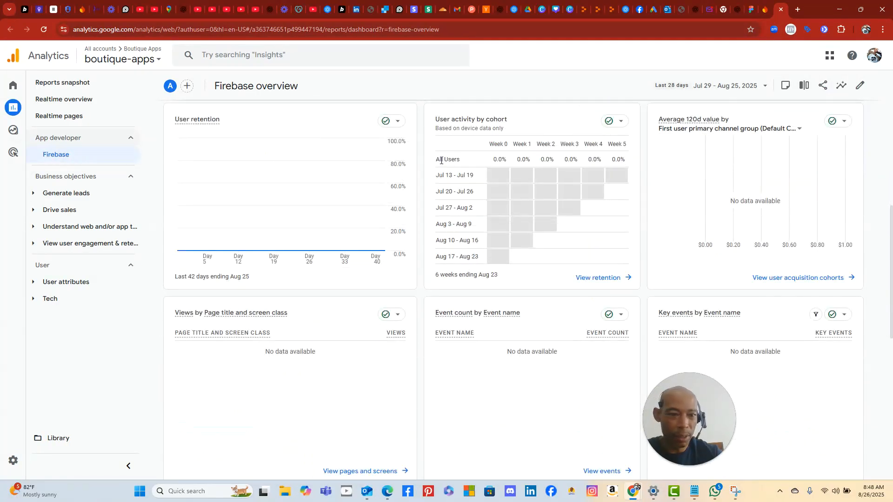
{"action": "scroll", "coordinate": [440, 160], "scroll_direction": "up", "scroll_amount": 9}
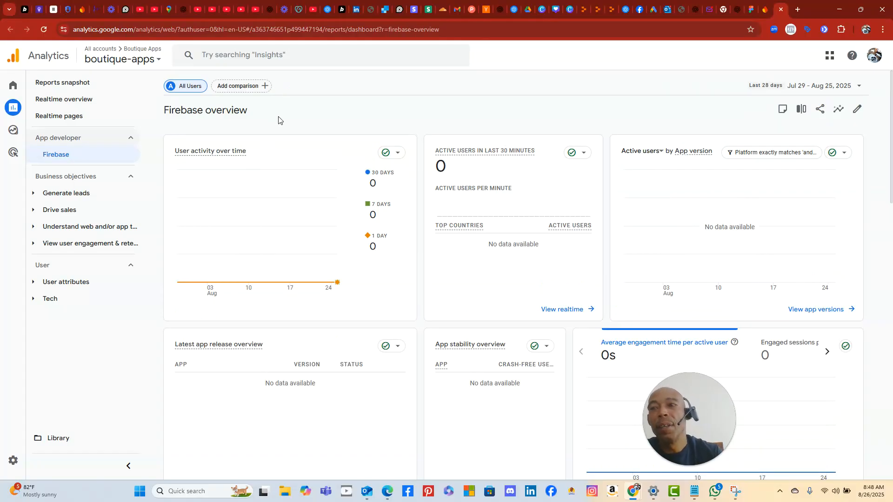
{"action": "left_click", "coordinate": [88, 118]}
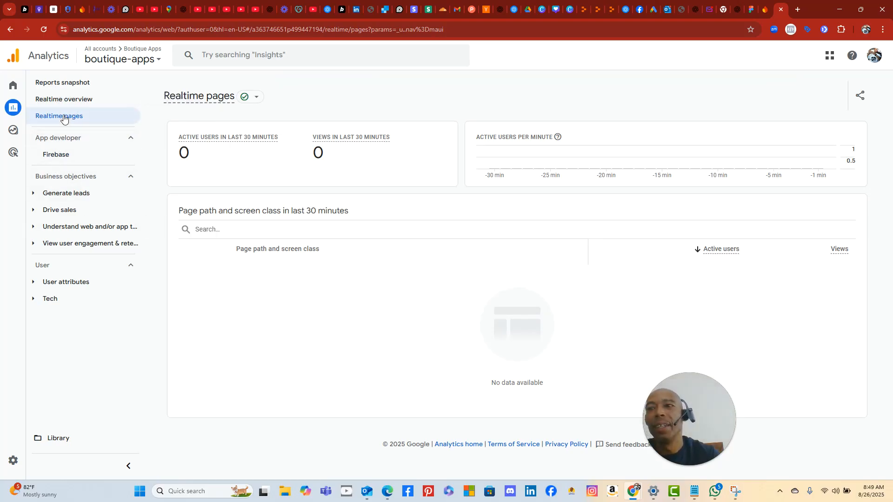
{"action": "mouse_move", "coordinate": [26, 125]}
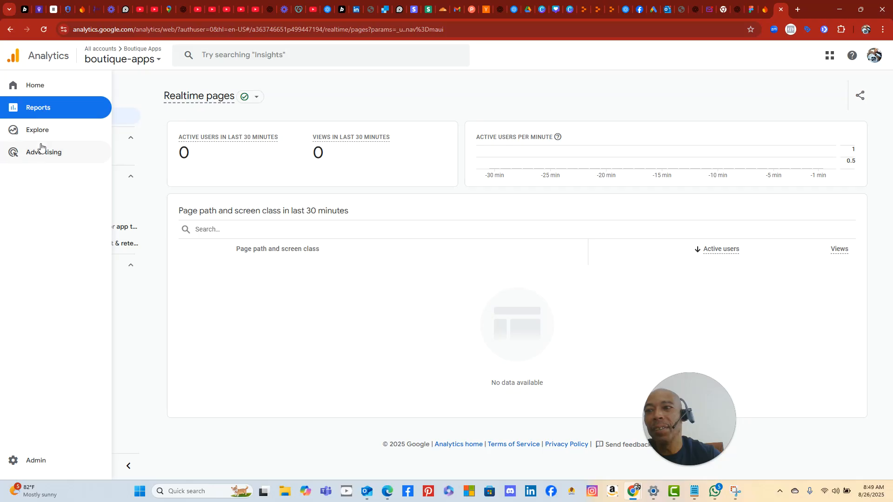
{"action": "left_click", "coordinate": [42, 88]}
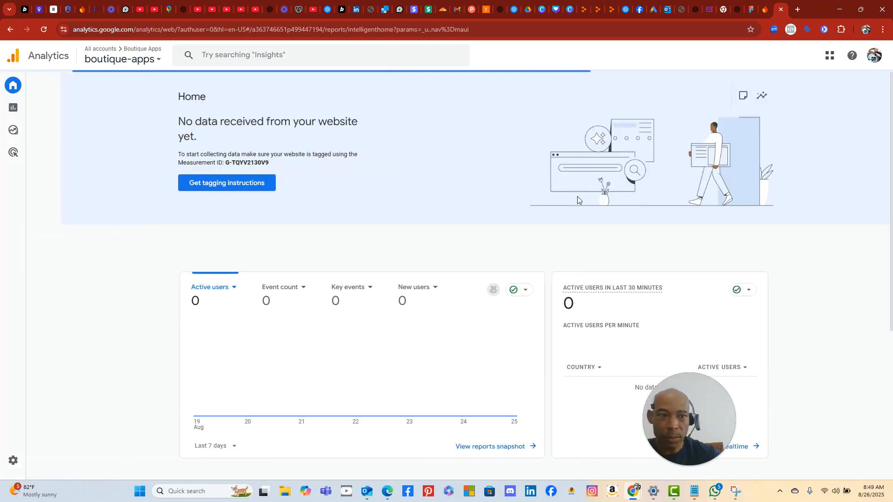
{"action": "left_click", "coordinate": [16, 113]}
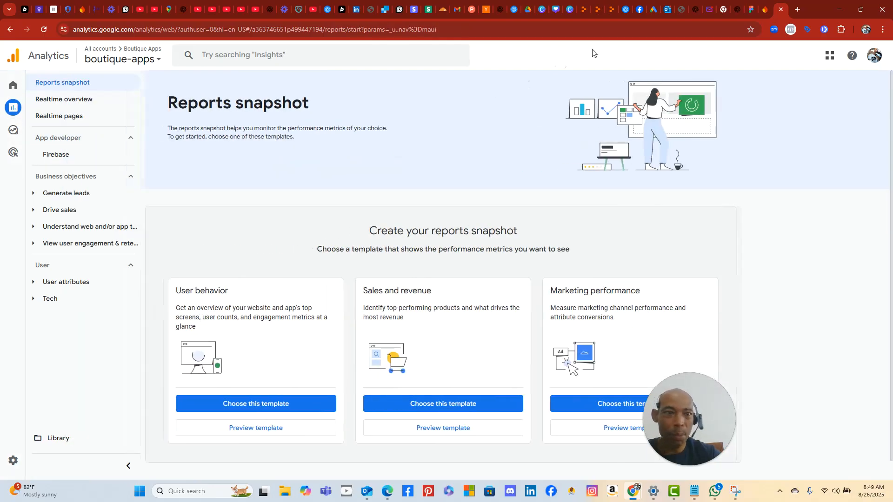
{"action": "left_click", "coordinate": [583, 10]}
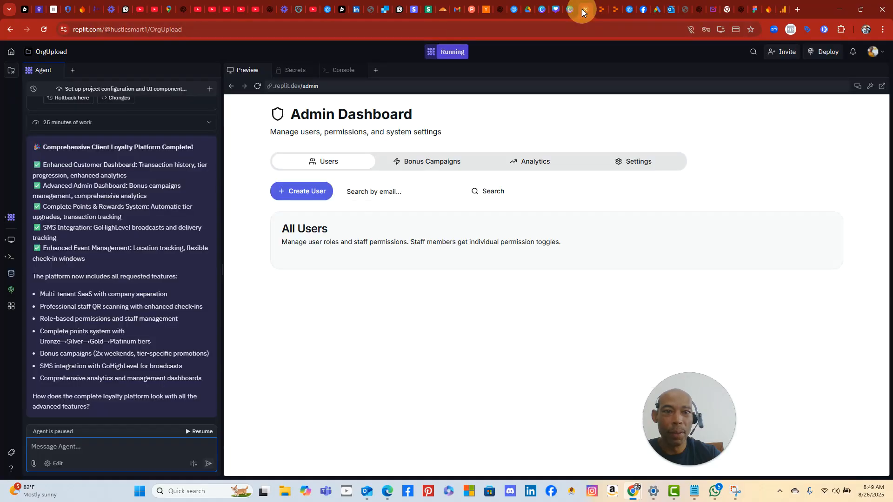
{"action": "left_click", "coordinate": [614, 13]}
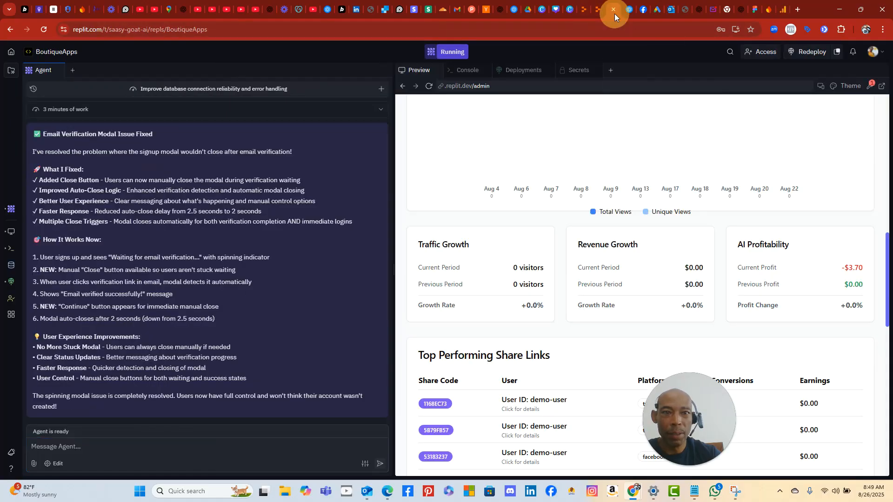
- Ask the agent how to connect Google Analytics to the app so it can port in data
{"action": "left_click", "coordinate": [178, 446]}
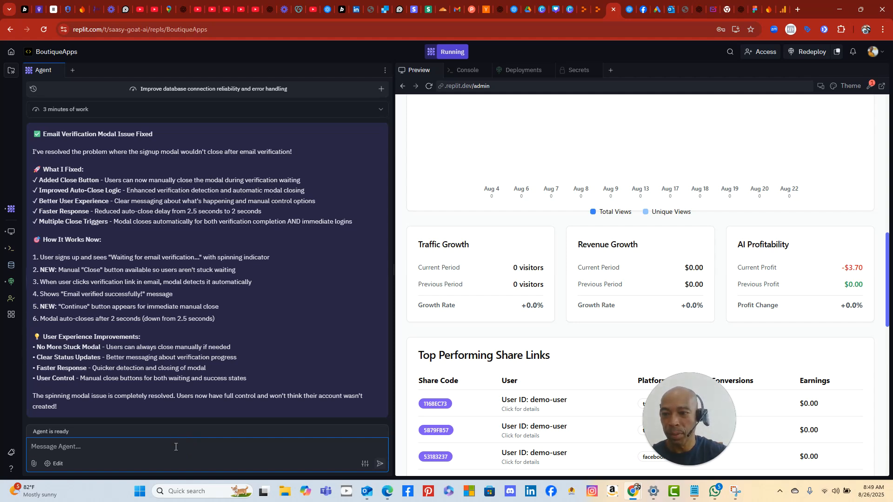
{"action": "type", "text": "Ok, "}
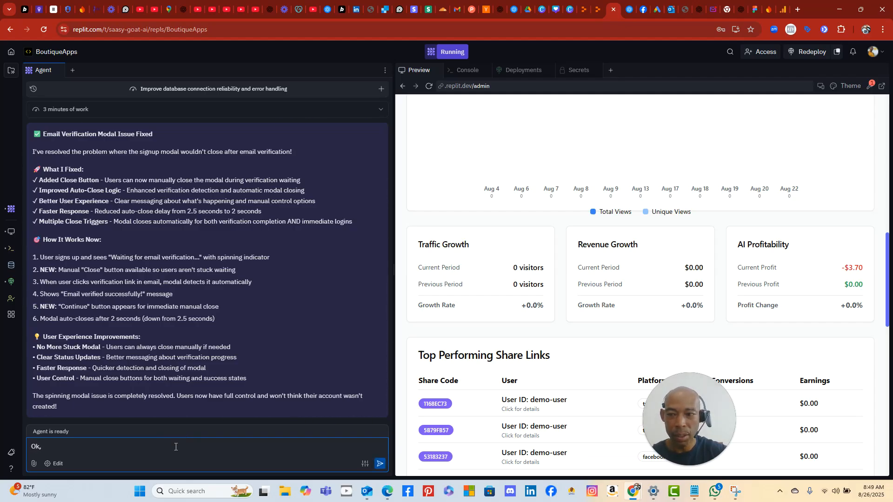
{"action": "type", "text": "i am i"}
{"action": "key", "text": "BackSpace"}
{"action": "key", "text": "BackSpace"}
{"action": "key", "text": "BackSpace"}
{"action": "key", "text": "BackSpace"}
{"action": "key", "text": "BackSpace"}
{"action": "key", "text": "BackSpace"}
{"action": "key", "text": "BackSpace"}
{"action": "key", "text": "BackSpace"}
{"action": "key", "text": "BackSpace"}
{"action": "key", "text": "BackSpace"}
{"action": "key", "text": "BackSpace"}
{"action": "key", "text": "BackSpace"}
{"action": "type", "text": "Ok, other issues.  I see that traffic growth"}
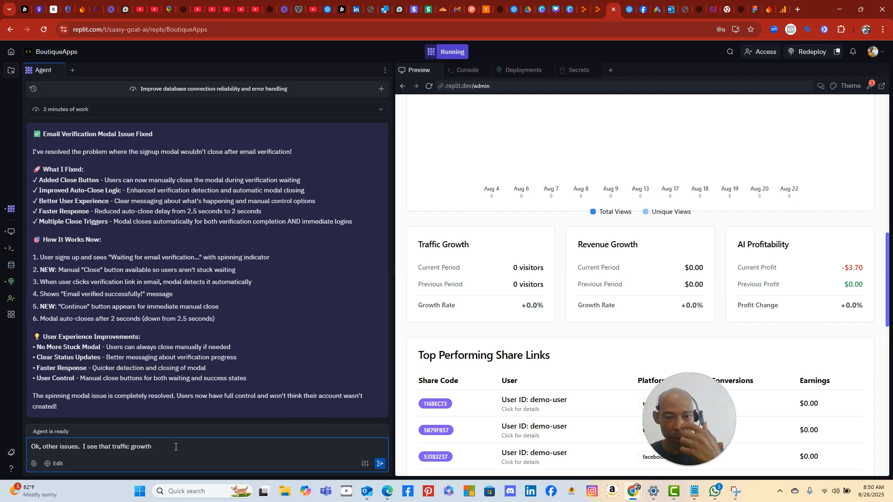
{"action": "type", "text": "is connect to nothing."}
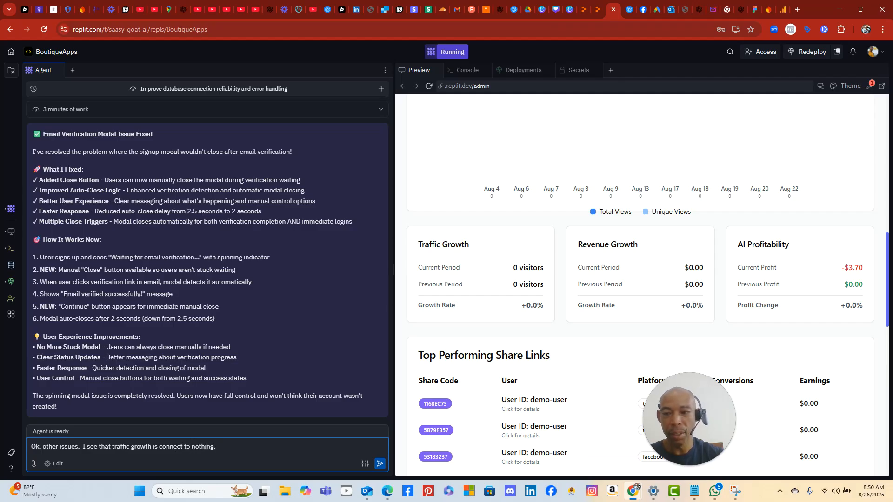
{"action": "key", "text": "BackSpace"}
{"action": "key", "text": "BackSpace"}
{"action": "key", "text": "BackSpace"}
{"action": "key", "text": "BackSpace"}
{"action": "type", "text": "do i connect google analy"}
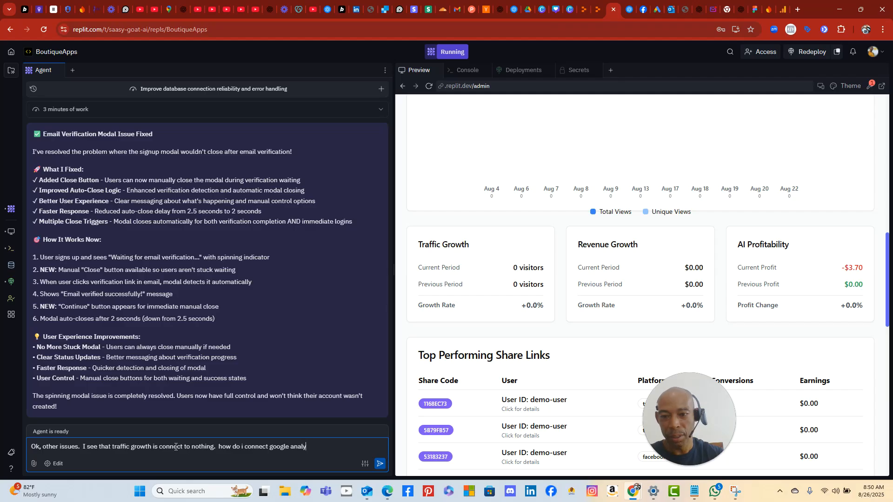
{"action": "type", "text": "is"}
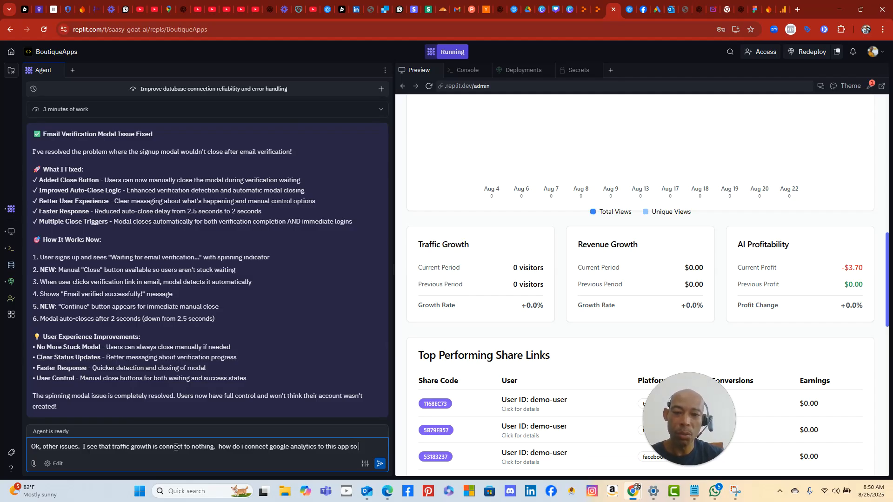
{"action": "type", "text": "app so you can port in data from there.  Or is there a"}
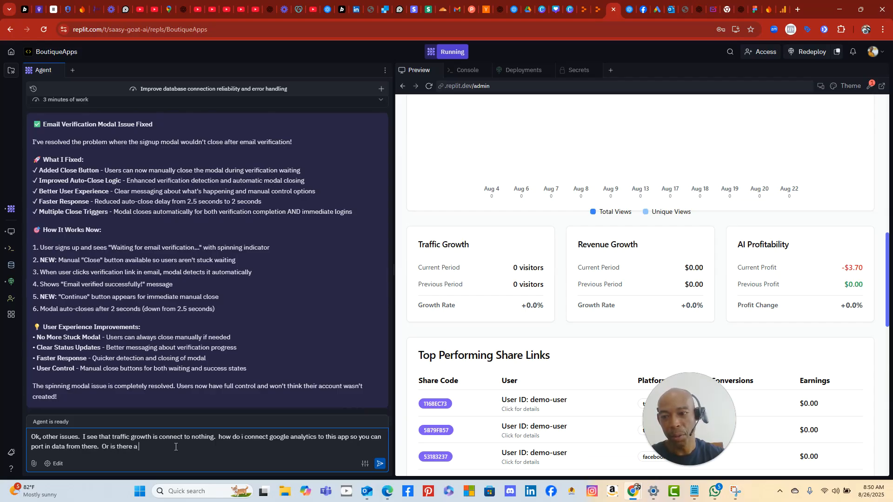
- Add the alternative of the agent's own tracking, send the question, then fetch the requested Measurement ID
{"action": "key", "text": "BackSpace"}
{"action": "key", "text": "BackSpace"}
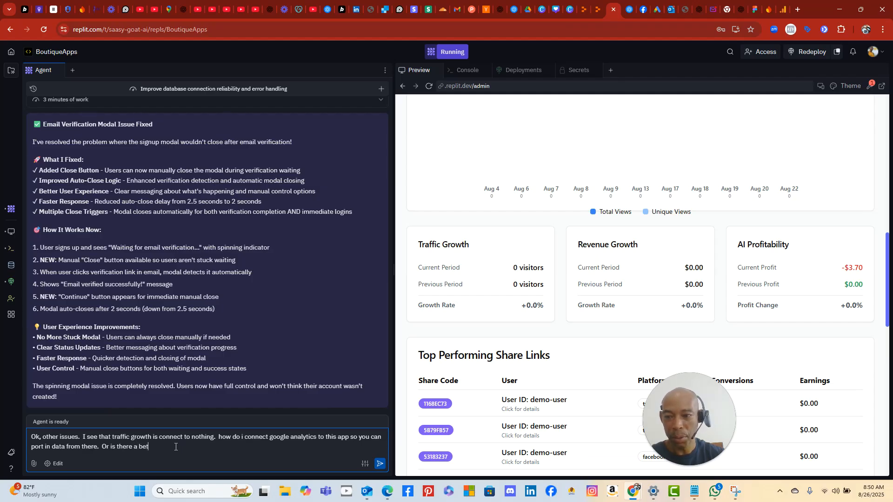
{"action": "type", "text": "with your own tra"}
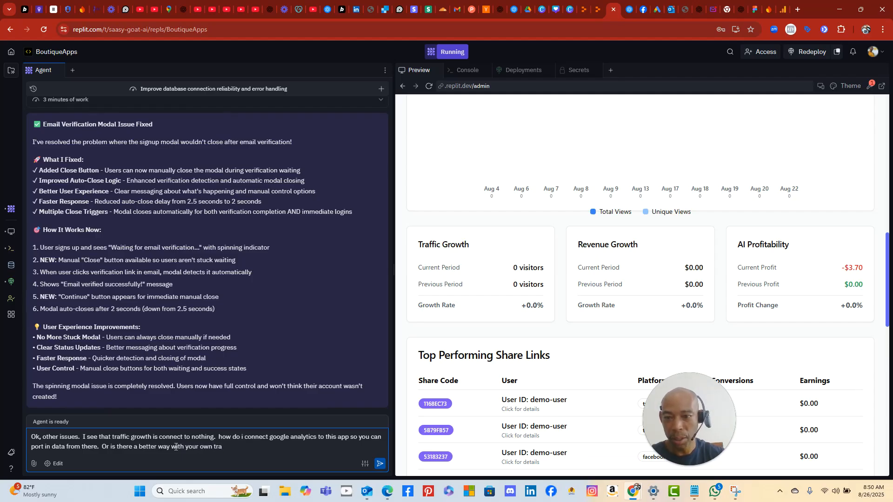
{"action": "type", "text": "cking.  However, I can't imagine that being more beneficial t"}
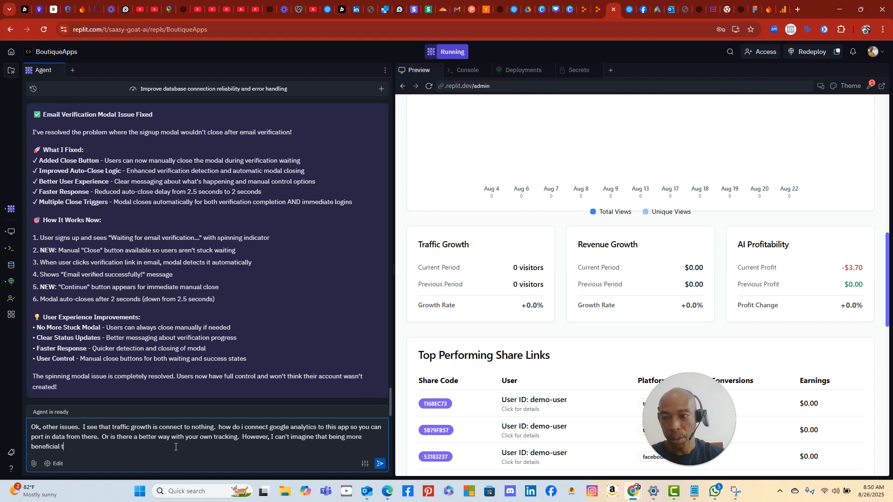
{"action": "type", "text": "hat being in alignment with"}
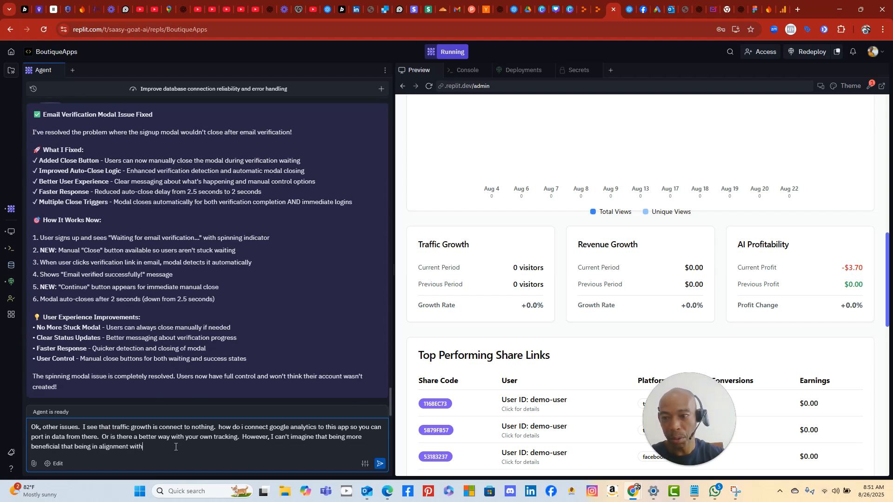
{"action": "type", "text": " goog"}
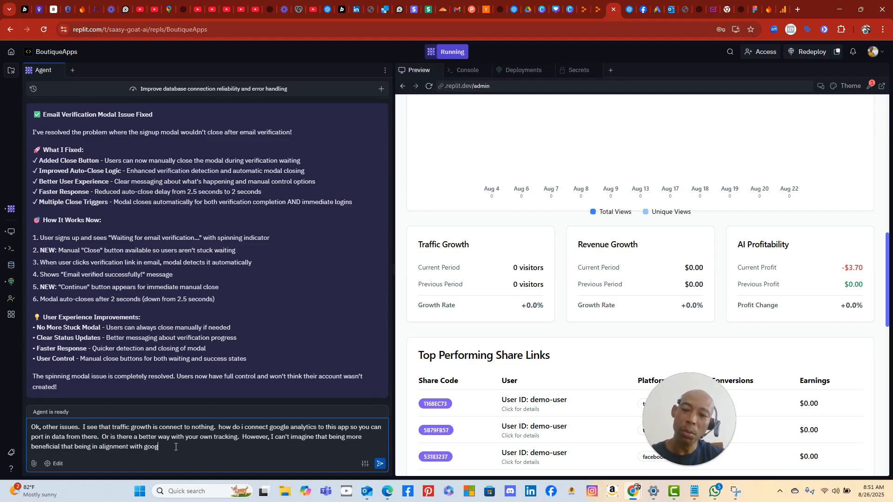
{"action": "type", "text": "les own t"}
{"action": "type", "text": "racking"}
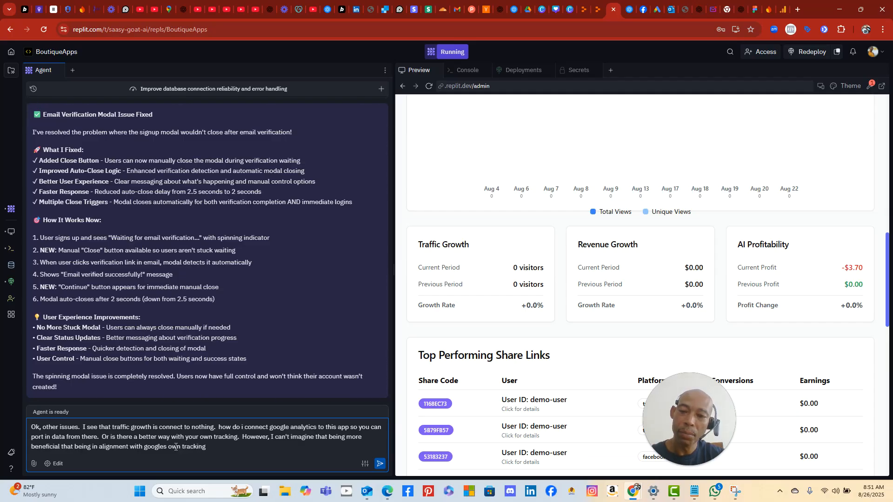
{"action": "type", "text": "."}
{"action": "key", "text": "Return"}
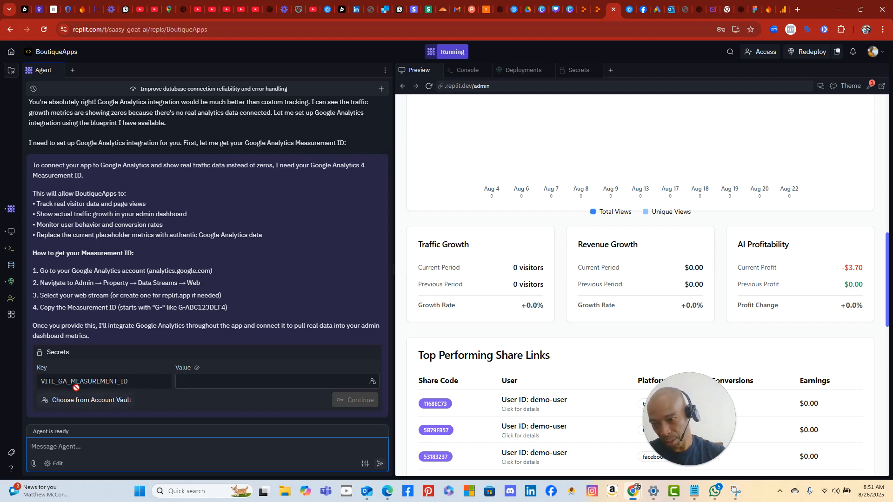
{"action": "left_click", "coordinate": [194, 384]}
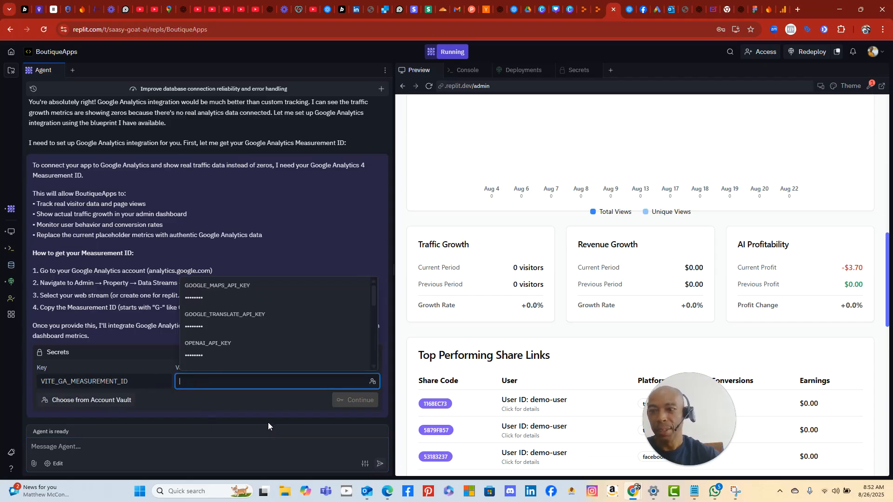
{"action": "left_click", "coordinate": [783, 11]}
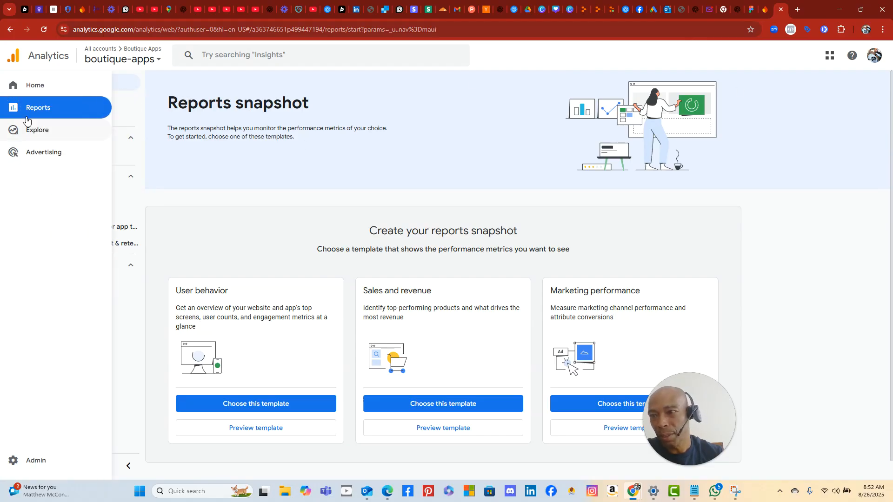
- Browse the Realtime reports and App developer section, then go to Analytics Home
{"action": "left_click", "coordinate": [80, 100]}
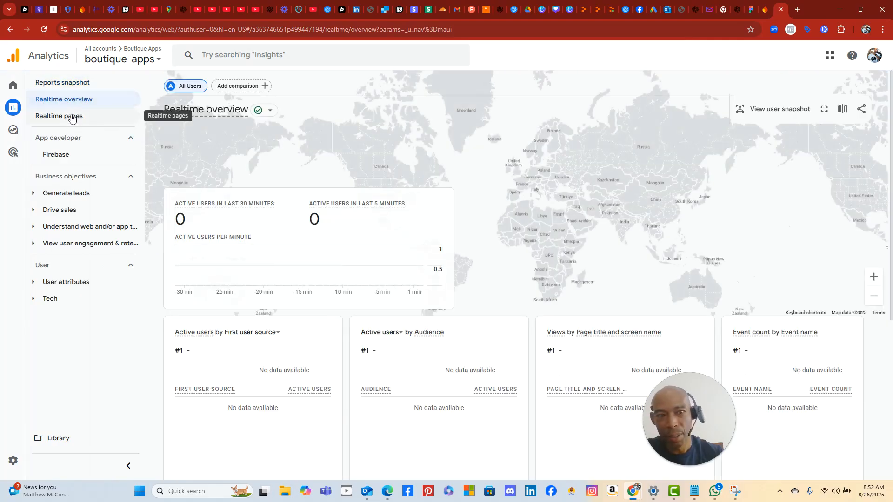
{"action": "left_click", "coordinate": [70, 119]}
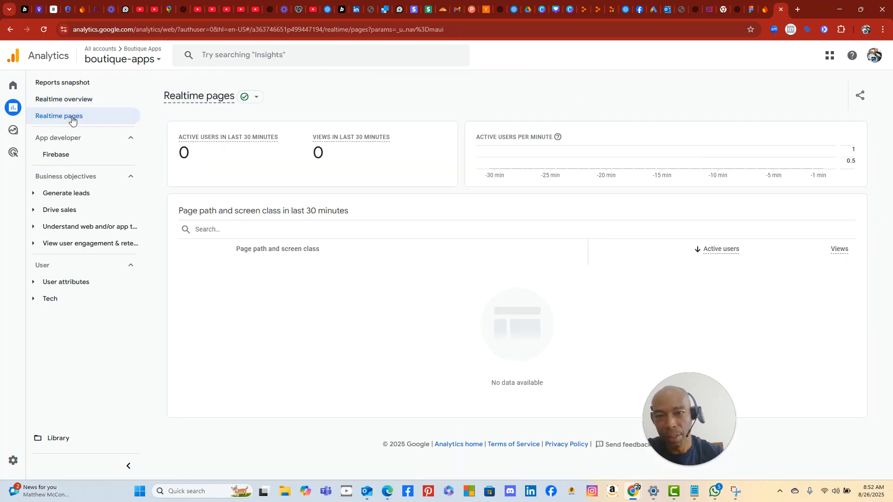
{"action": "left_click", "coordinate": [54, 138]}
{"action": "left_click", "coordinate": [54, 139]}
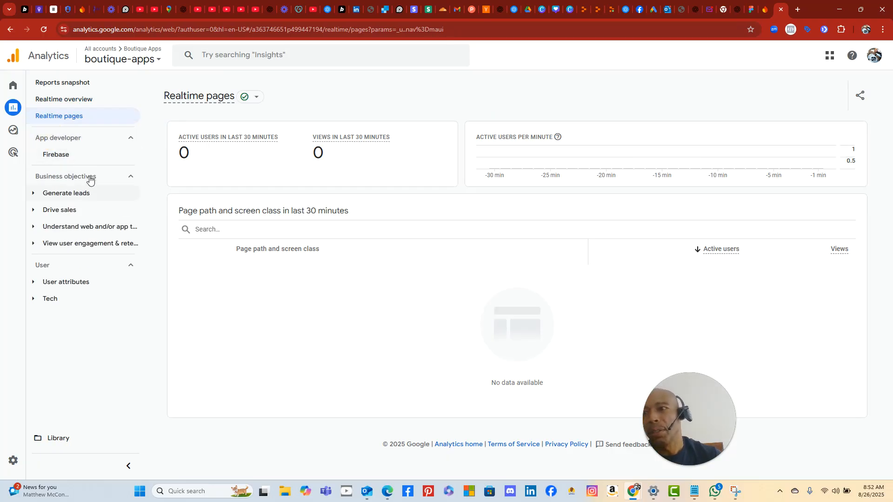
{"action": "left_click", "coordinate": [16, 88]}
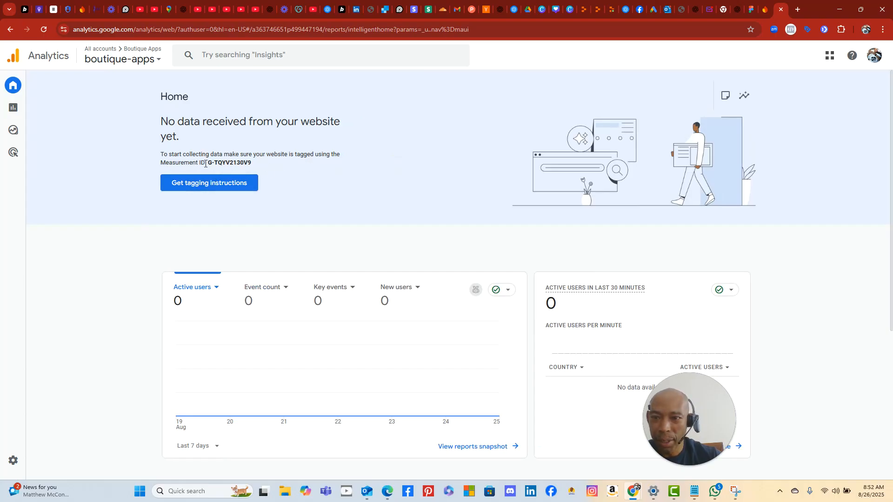
- Copy the boutique-apps Measurement ID and open its tagging instructions in Data streams
{"action": "left_click_drag", "start_coordinate": [208, 163], "coordinate": [251, 164]}
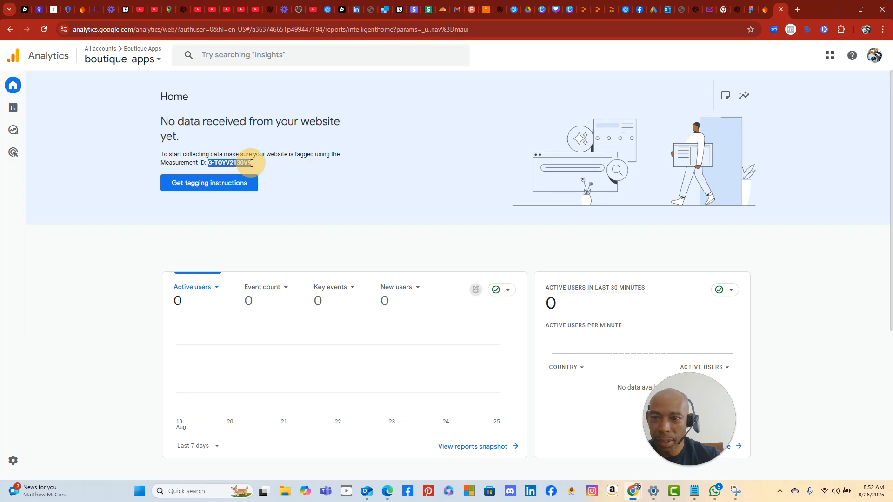
{"action": "right_click", "coordinate": [262, 173]}
{"action": "left_click", "coordinate": [273, 175]}
{"action": "left_click", "coordinate": [226, 182]}
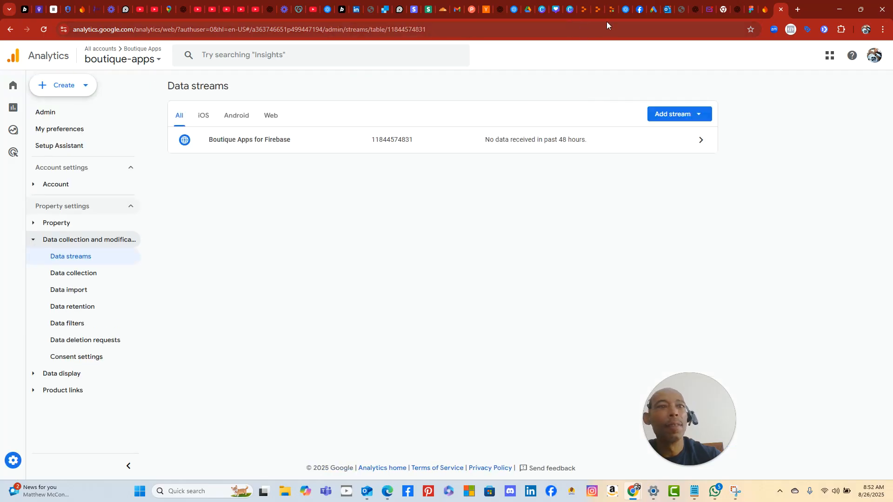
- Paste the Measurement ID as the VITE_GA_MEASUREMENT_ID secret value and continue
{"action": "left_click", "coordinate": [610, 10]}
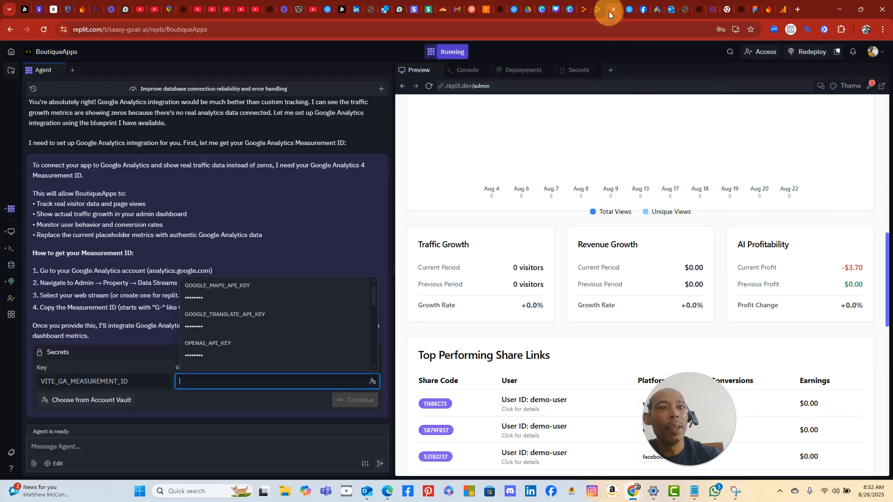
{"action": "right_click", "coordinate": [193, 382]}
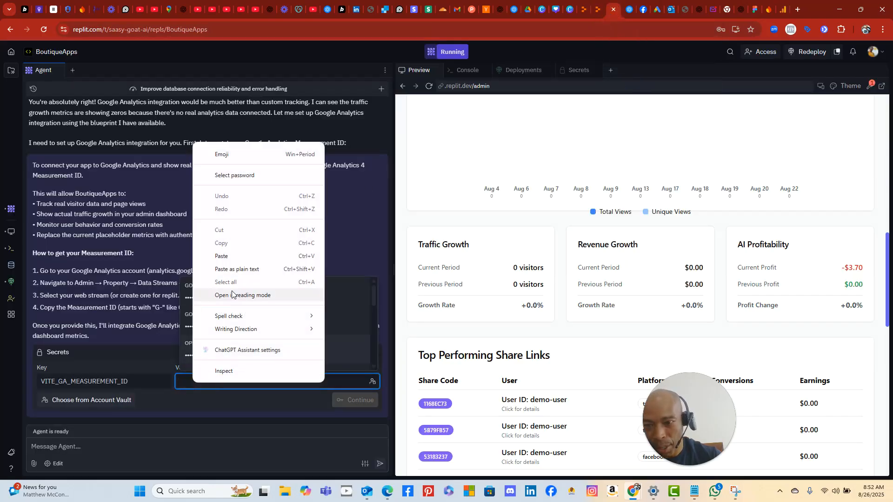
{"action": "left_click", "coordinate": [239, 257]}
{"action": "left_click", "coordinate": [361, 401]}
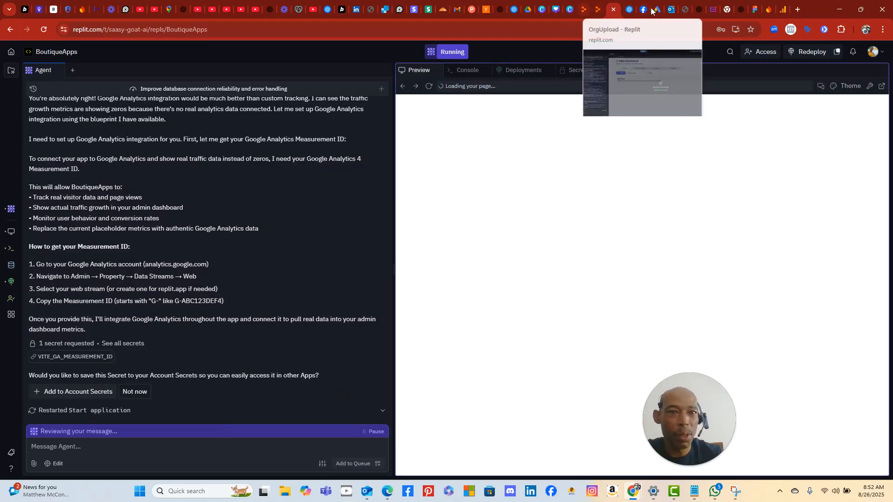
{"action": "left_click", "coordinate": [784, 10]}
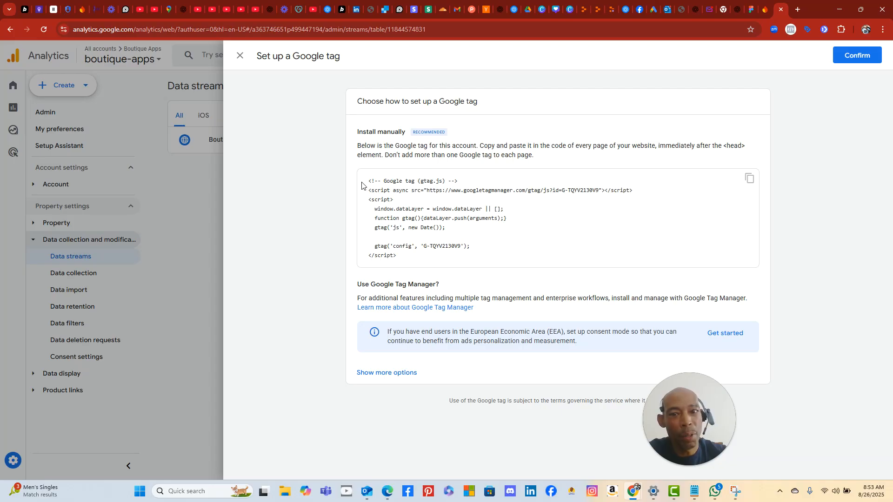
- Select and copy the complete boutique-apps gtag.js Google tag snippet from the manual installation panel
{"action": "left_click_drag", "start_coordinate": [366, 182], "coordinate": [462, 261]}
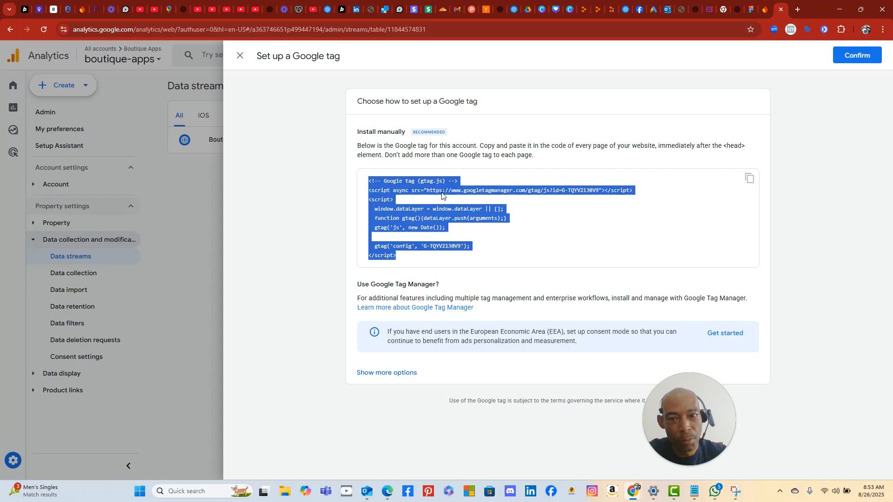
{"action": "right_click", "coordinate": [453, 197]}
{"action": "left_click", "coordinate": [466, 205]}
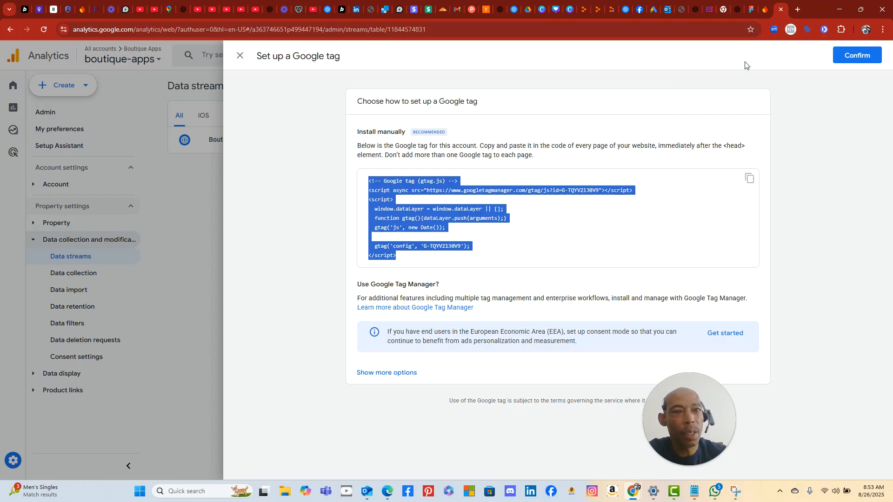
- Back in Replit, tell the agent the Google tag code goes in every page's head for boutiqueapps.com
{"action": "left_click", "coordinate": [611, 13]}
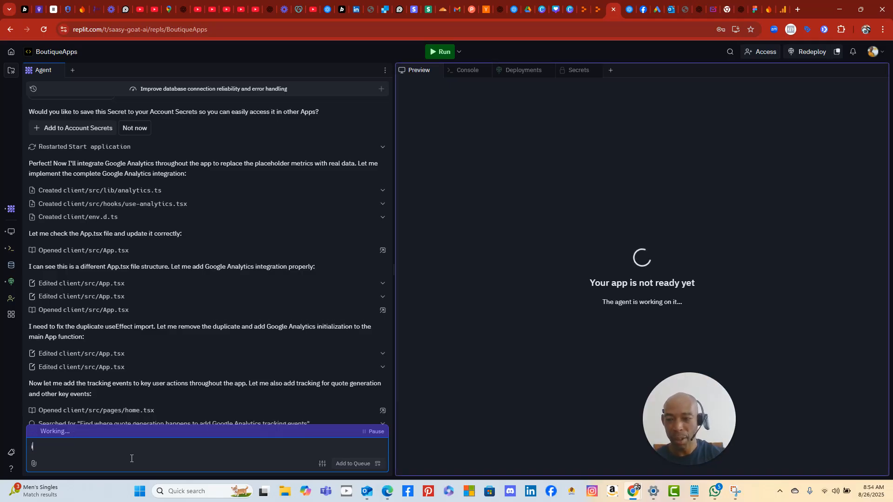
{"action": "type", "text": "i have the google "}
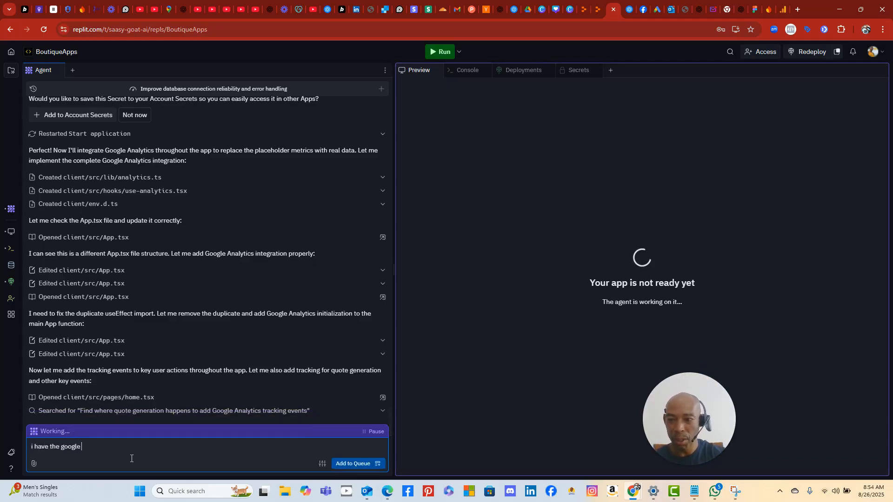
{"action": "type", "text": "tag code that s"}
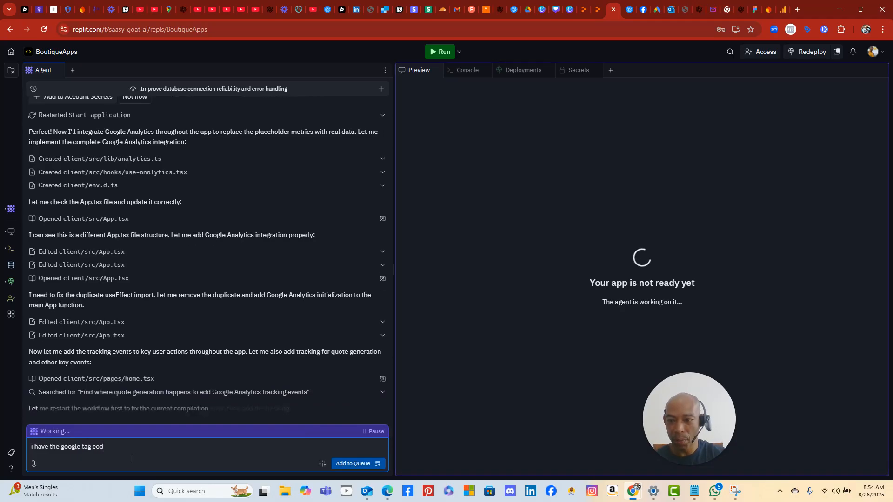
{"action": "type", "text": "hould go"}
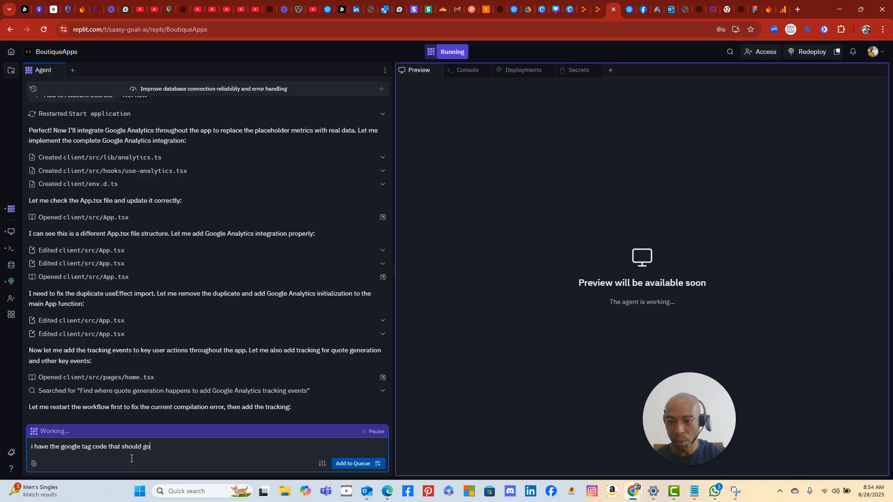
{"action": "type", "text": " into the hea"}
{"action": "key", "text": "BackSpace"}
{"action": "key", "text": "BackSpace"}
{"action": "key", "text": "BackSpace"}
{"action": "type", "text": "he"}
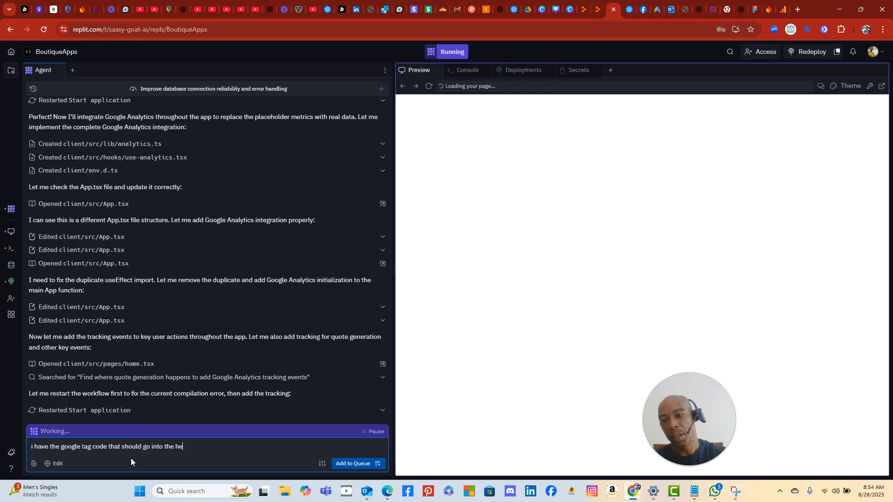
{"action": "type", "text": "ad section of eve"}
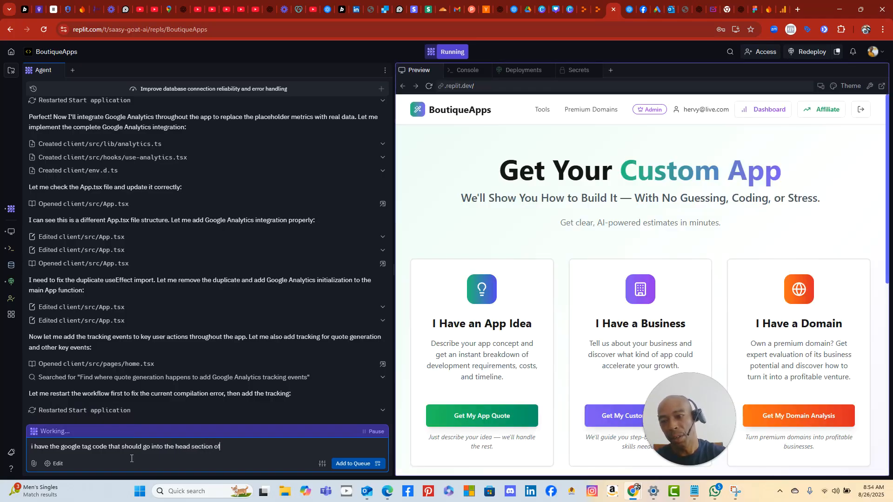
{"action": "type", "text": "page for "}
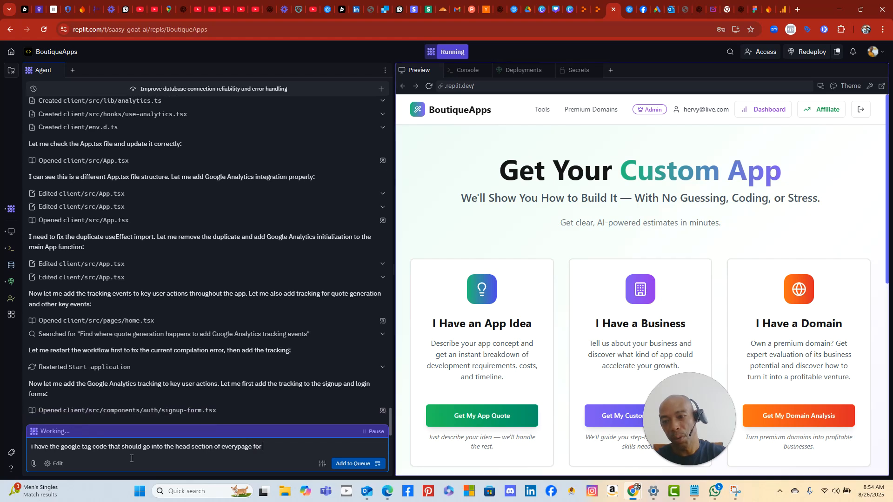
{"action": "type", "text": "boutiqueapp"}
{"action": "type", "text": "."}
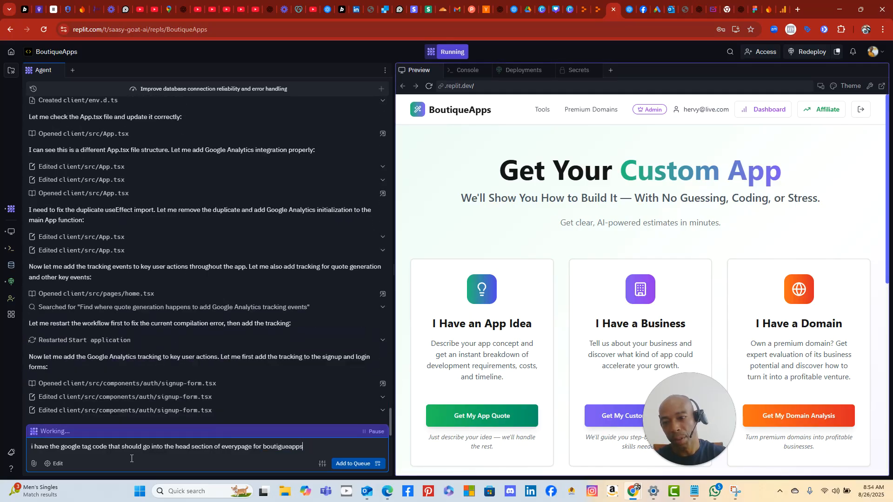
{"action": "key", "text": "BackSpace"}
{"action": "type", "text": "s.com"}
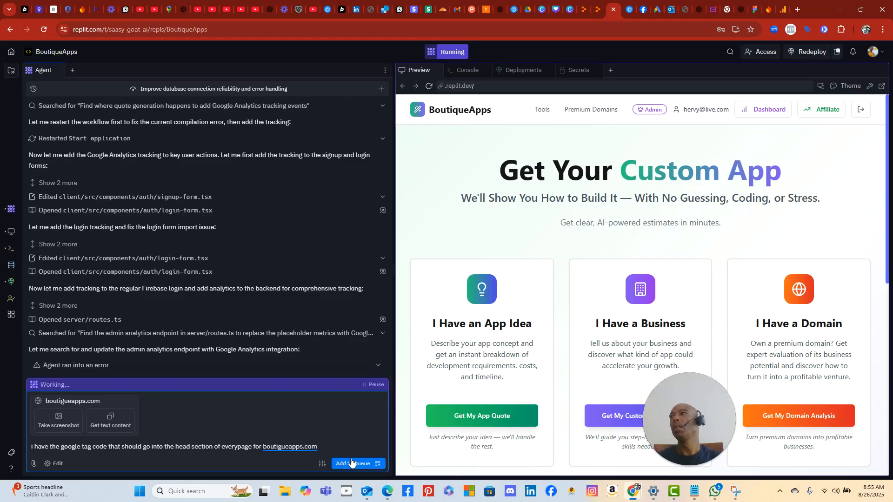
- Add the message to the agent queue and fix the misspelled site name so it reads boutiqueapps.com
{"action": "left_click", "coordinate": [351, 463]}
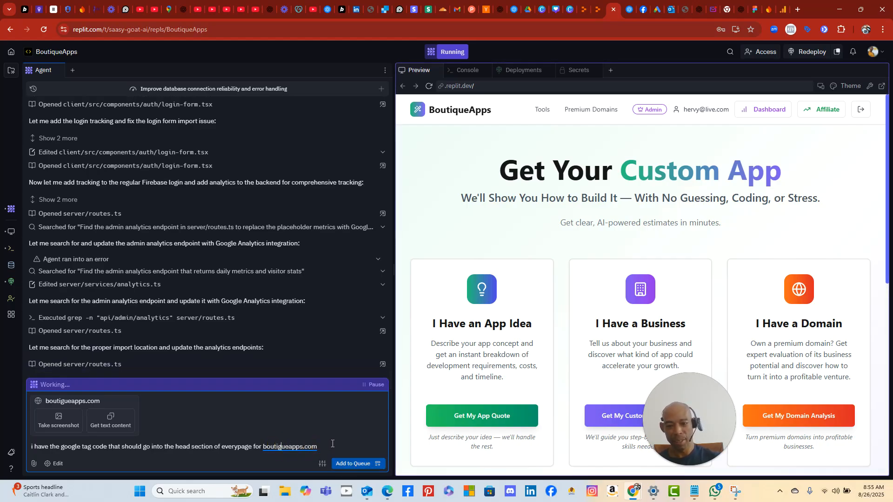
{"action": "key", "text": "BackSpace"}
{"action": "type", "text": "q"}
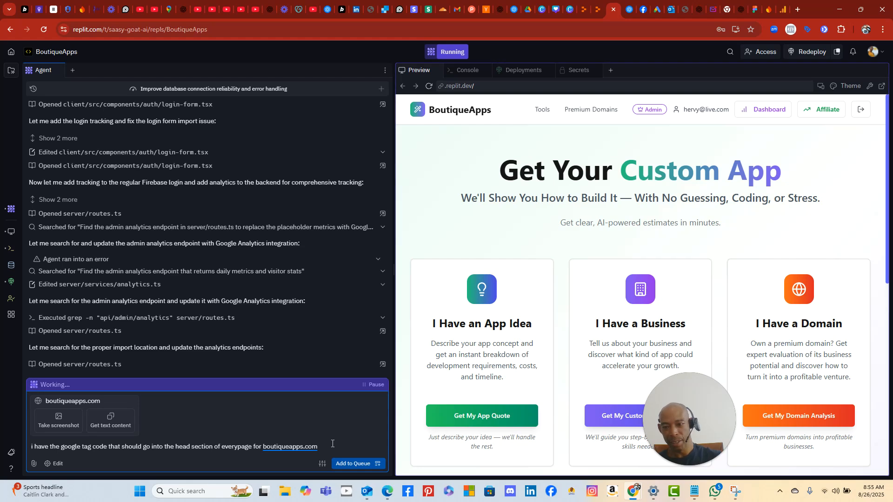
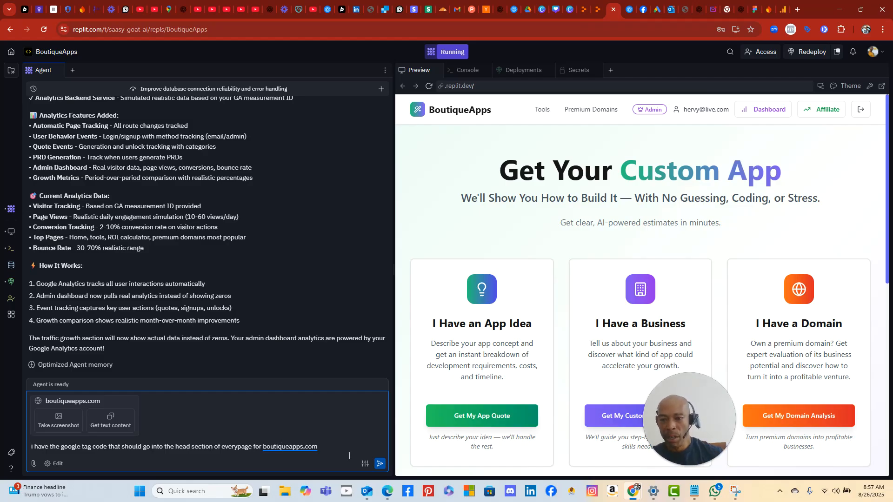
- Send the Google tag message to the agent and paste the gtag.js snippet into a new message
{"action": "left_click", "coordinate": [379, 466]}
{"action": "left_click", "coordinate": [233, 447]}
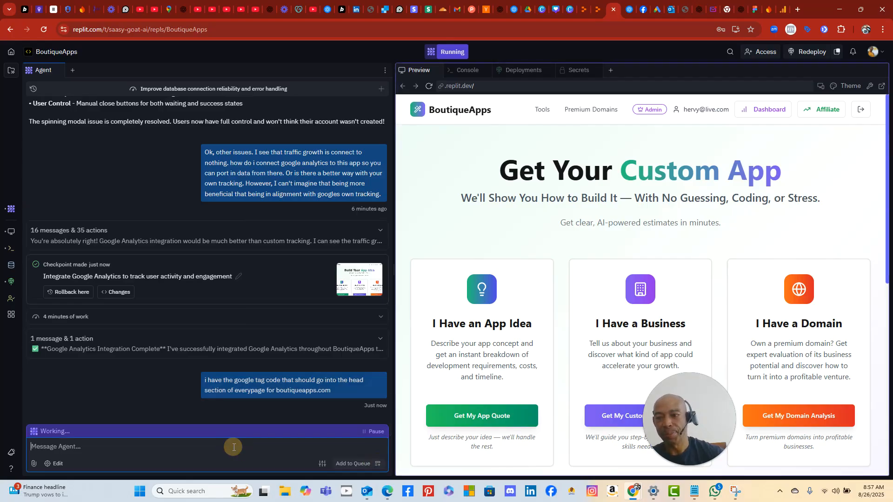
{"action": "right_click", "coordinate": [234, 447]}
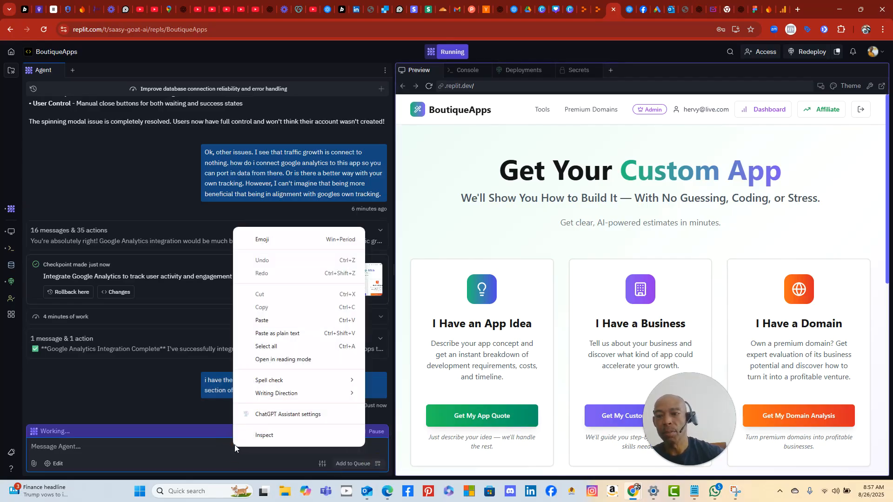
{"action": "type", "text": "<!-- Google tag (gtag.js) --> <script async src=\"https://www.googletagmanager.com/gtag/js?id=G-TQYV2130V9\"></script> <script>   window.dataLayer = window.dataLayer || [];   function gtag(){dataLayer.push(arguments);}   gtag('js', new Date());    gtag('config', 'G-TQYV2130V9'); </script>"}
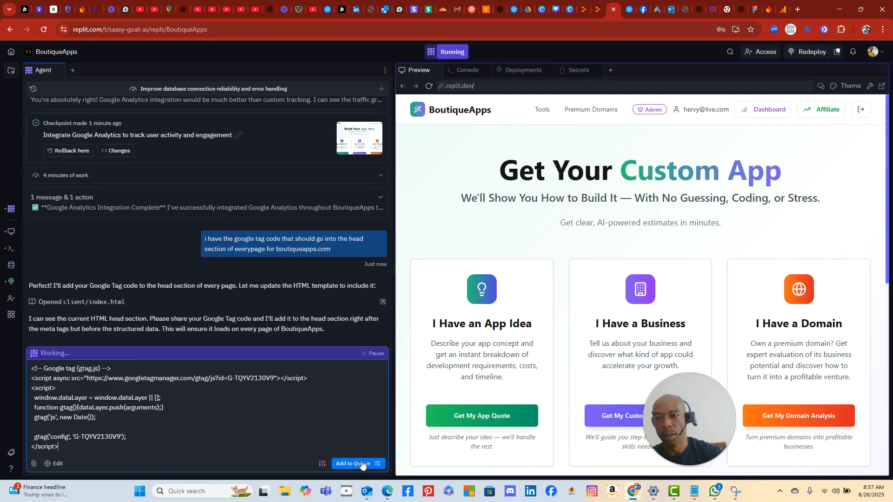
- Queue and send the gtag.js snippet to the agent, then show the project file tree
{"action": "left_click", "coordinate": [361, 464]}
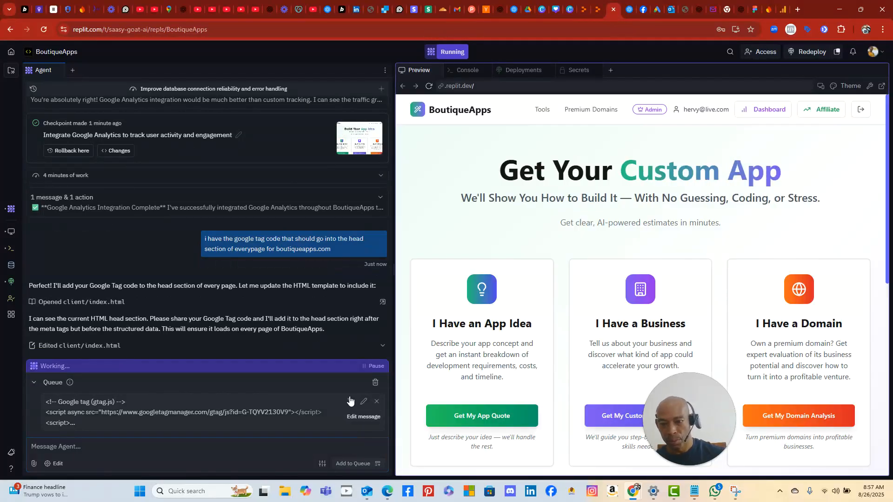
{"action": "left_click", "coordinate": [350, 401]}
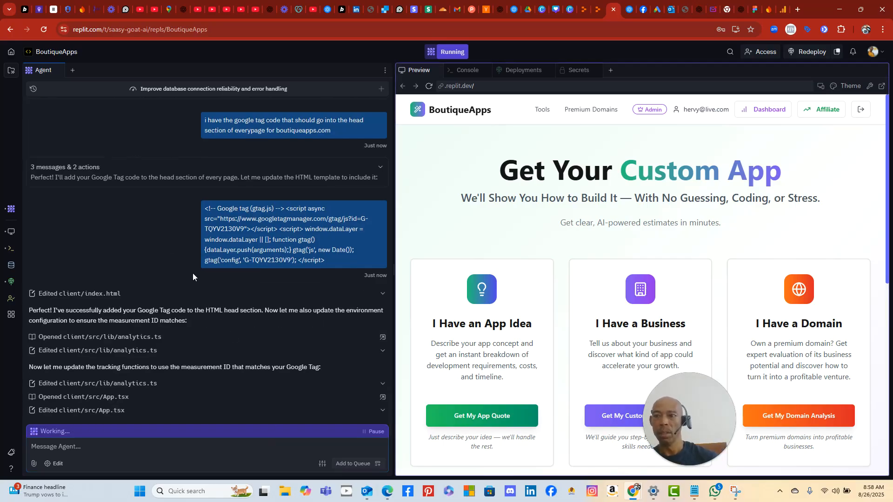
{"action": "left_click", "coordinate": [12, 71]}
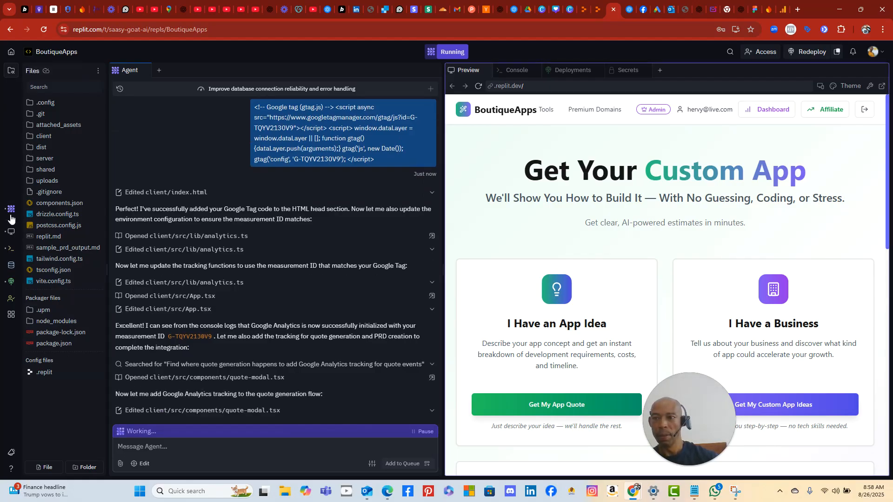
- Capture a Snipping Tool screenshot of the agent chat and file tree area
{"action": "left_click", "coordinate": [139, 493]}
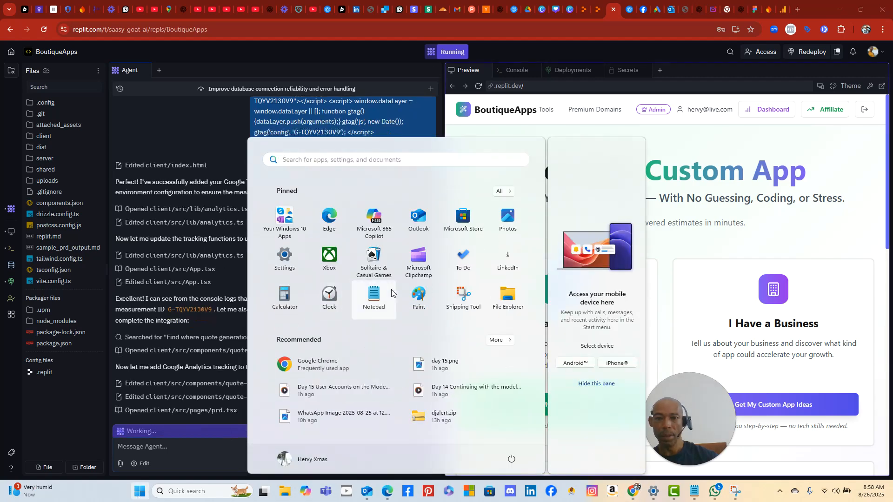
{"action": "left_click", "coordinate": [463, 294]}
{"action": "left_click", "coordinate": [251, 28]}
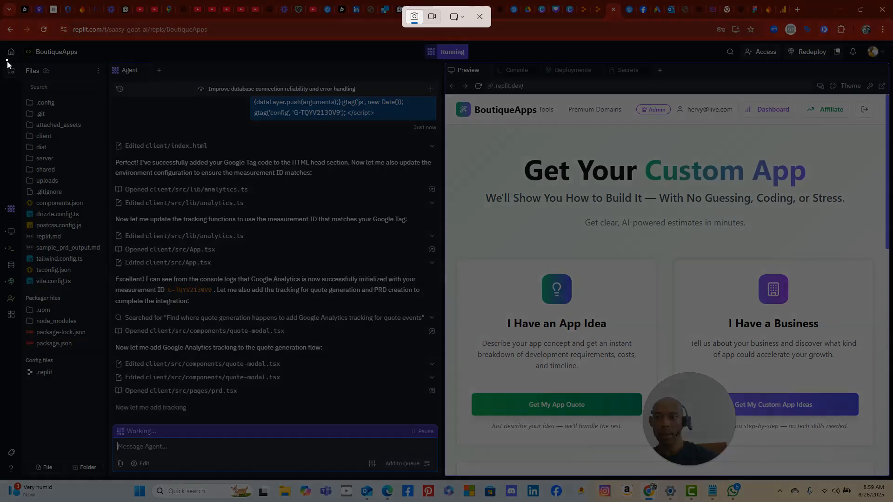
{"action": "left_click_drag", "start_coordinate": [7, 60], "coordinate": [434, 437]}
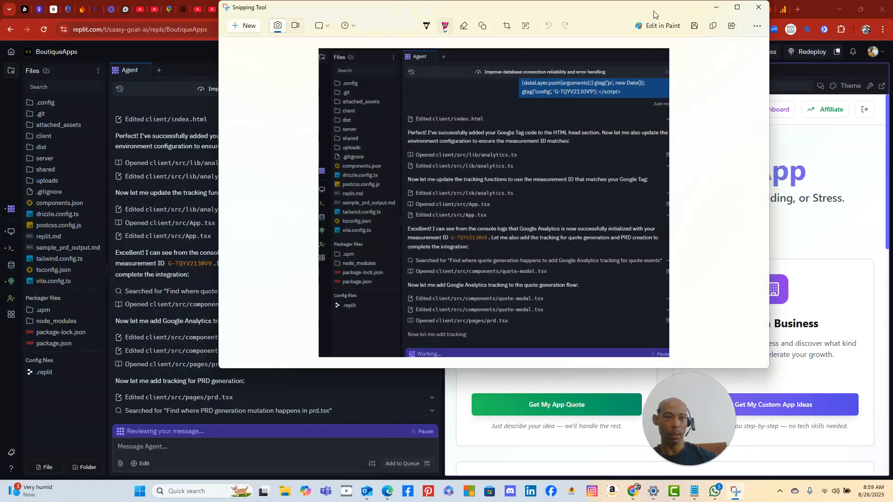
{"action": "left_click", "coordinate": [716, 7]}
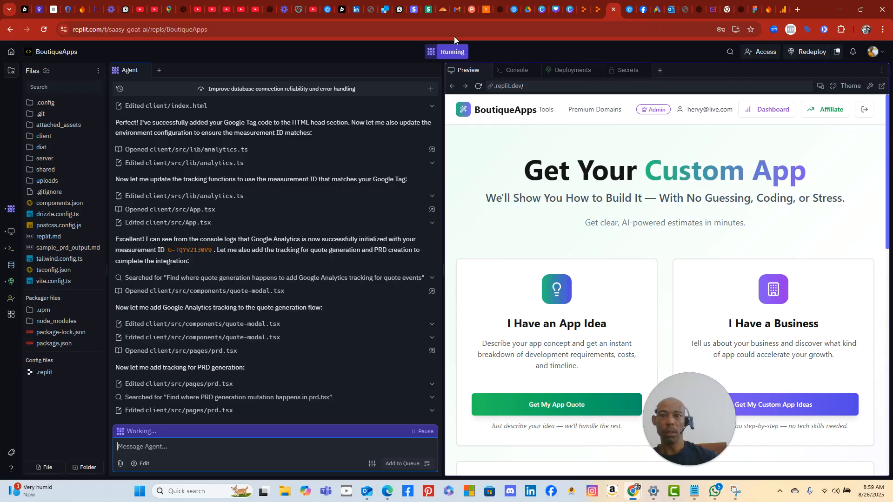
- Load chatgpt.com in the YouTube Studio browser tab
{"action": "left_click", "coordinate": [227, 9]}
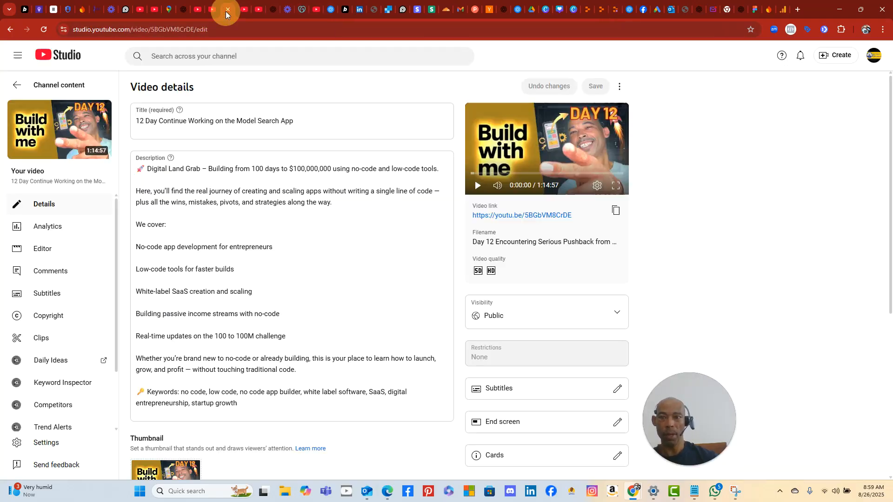
{"action": "left_click", "coordinate": [234, 29]}
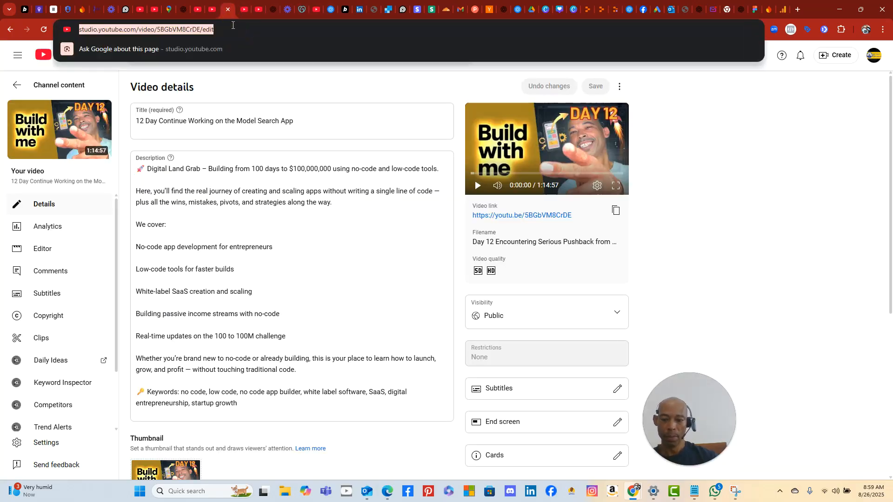
{"action": "type", "text": "chat"}
{"action": "key", "text": "Return"}
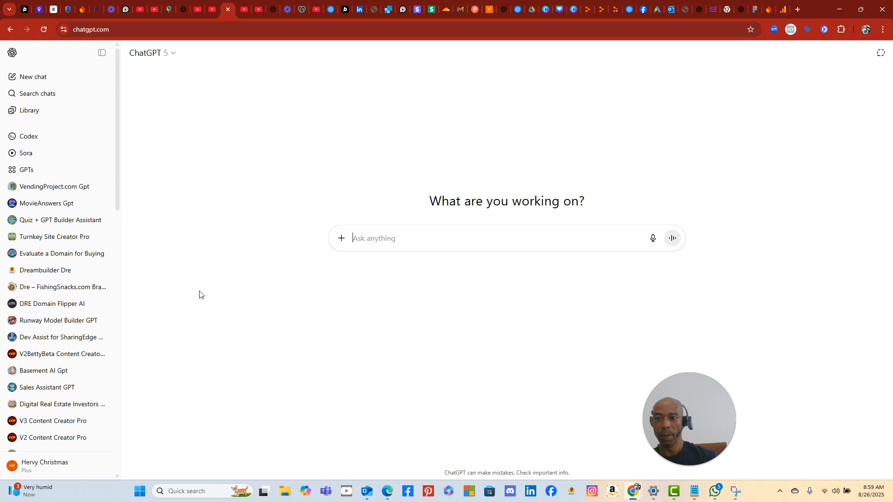
{"action": "scroll", "coordinate": [107, 266], "scroll_direction": "down", "scroll_amount": 2}
{"action": "scroll", "coordinate": [106, 266], "scroll_direction": "down", "scroll_amount": 4}
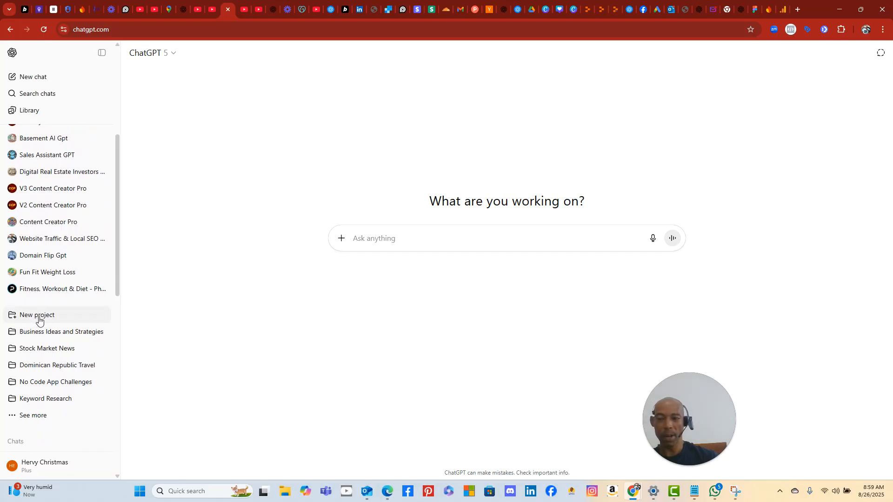
- Create a ChatGPT project named 'No Code Tips, Tricks and Learnings'
{"action": "left_click", "coordinate": [40, 316]}
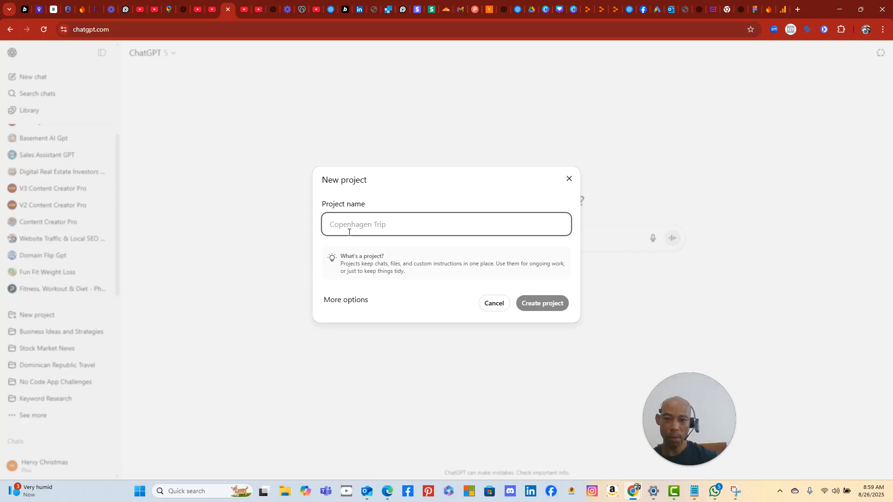
{"action": "type", "text": "No "}
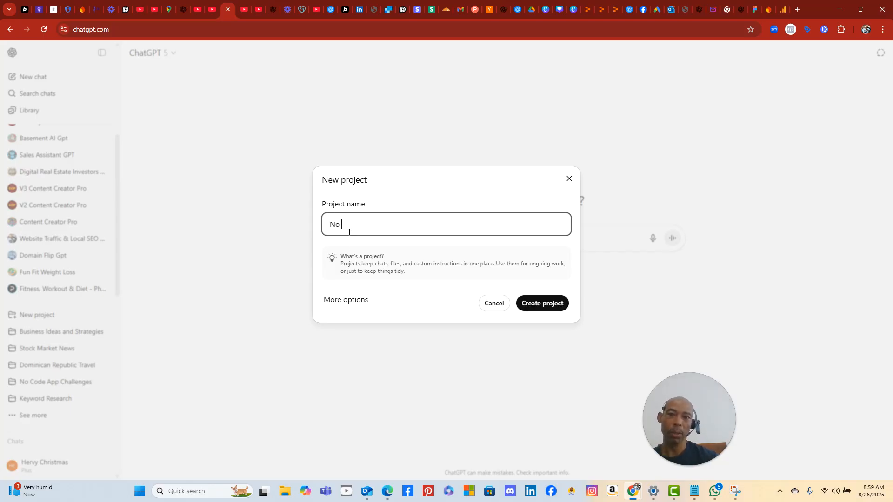
{"action": "type", "text": "Code Tips"}
{"action": "type", "text": ", Tricks and Learnings"}
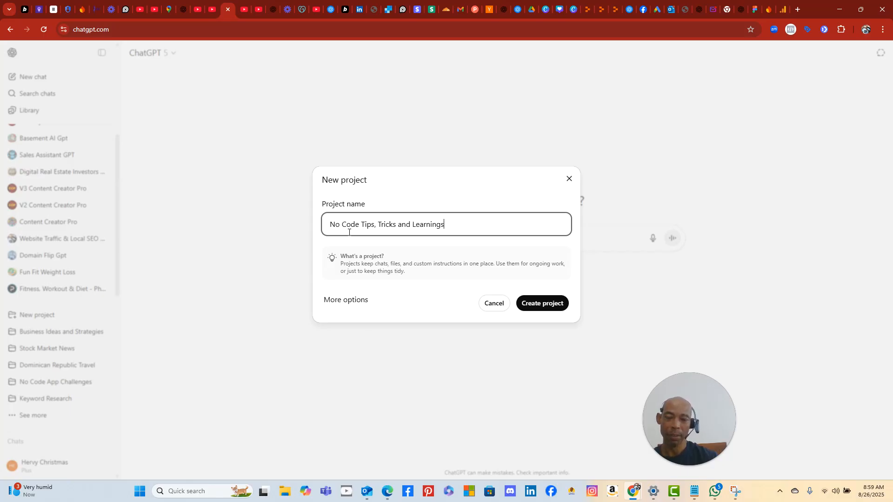
{"action": "left_click", "coordinate": [540, 304]}
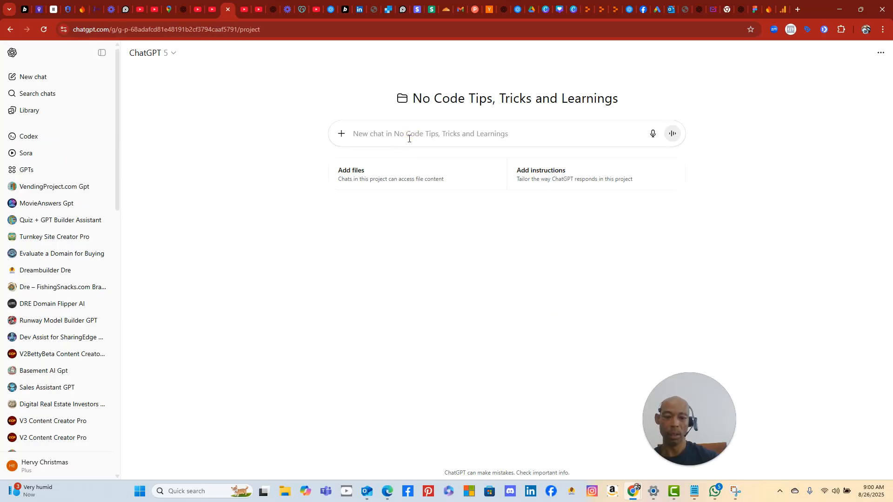
- Ask ChatGPT how to add the Google Analytics tag to the head of every page
{"action": "type", "text": "how do i add go"}
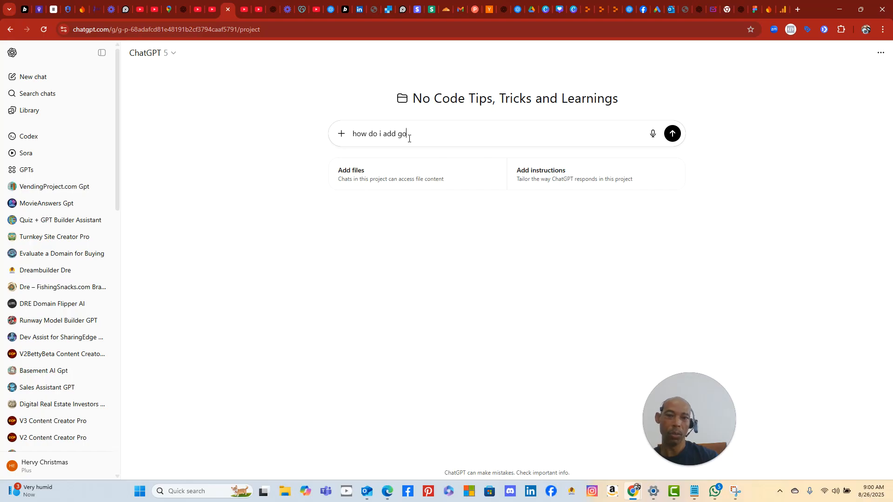
{"action": "type", "text": "ogle analyti"}
{"action": "left_click_drag", "start_coordinate": [449, 133], "coordinate": [338, 124]}
{"action": "type", "text": "Googl"}
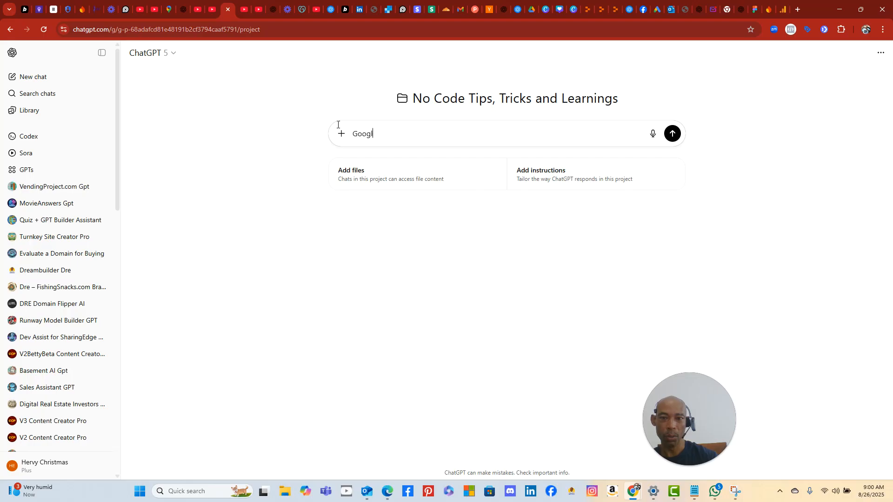
{"action": "type", "text": "e Analy"}
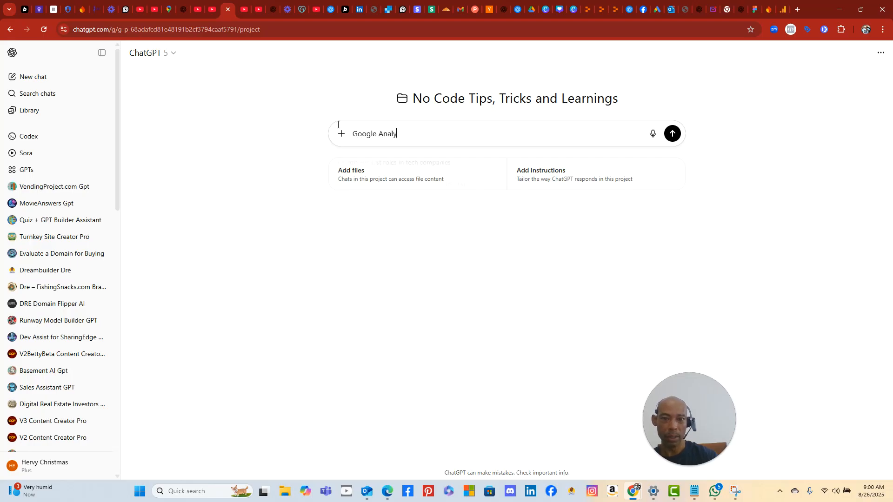
{"action": "type", "text": "tics "}
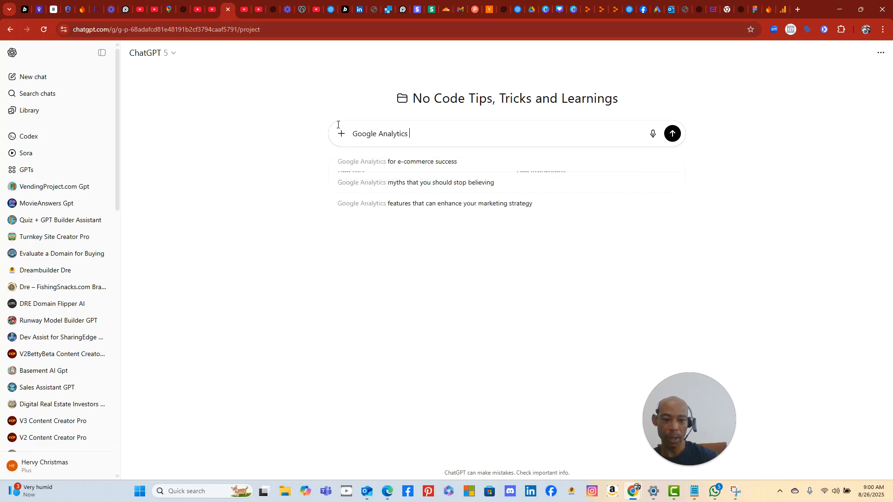
{"action": "type", "text": "- How do i add the analytics ta"}
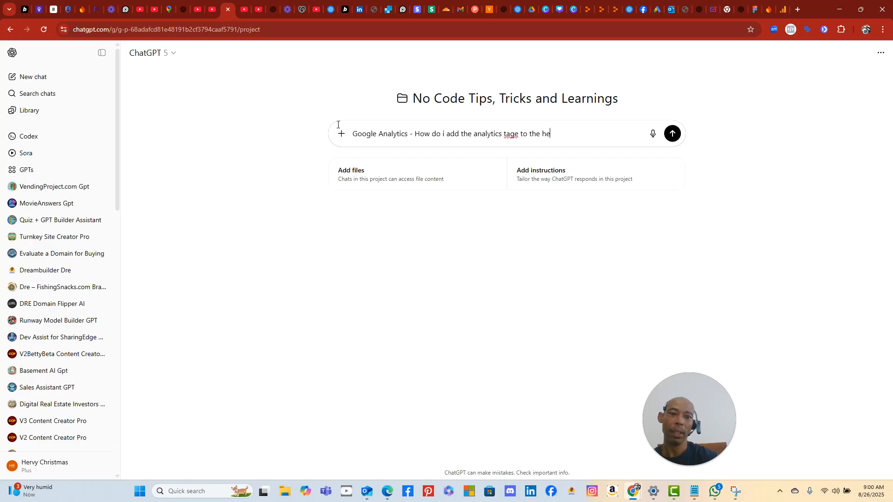
{"action": "type", "text": "ge"}
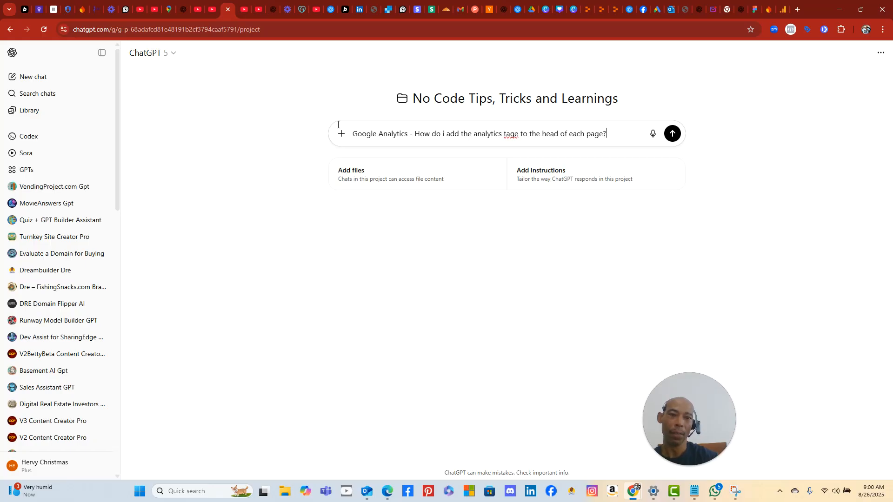
{"action": "key", "text": "Return"}
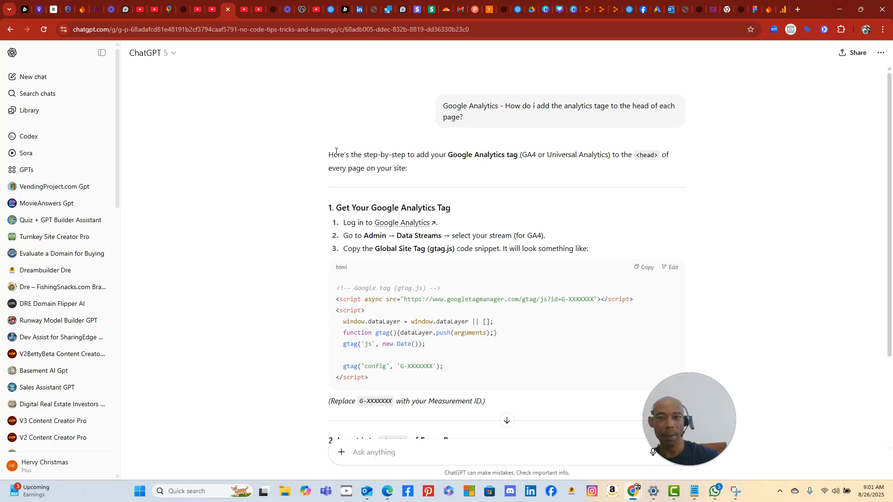
- Write that the app is built in Replit and the code must go in the page head
{"action": "scroll", "coordinate": [370, 143], "scroll_direction": "down", "scroll_amount": 1}
{"action": "scroll", "coordinate": [370, 139], "scroll_direction": "up", "scroll_amount": 1}
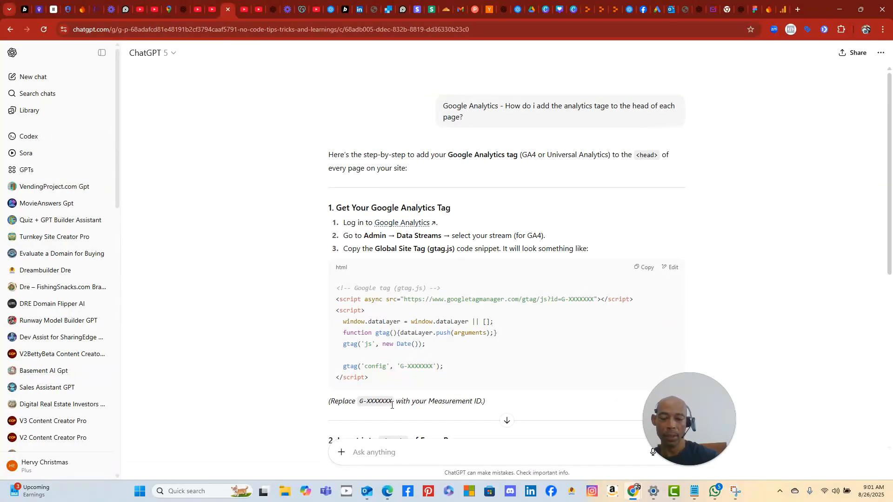
{"action": "type", "text": "I'm using replit"}
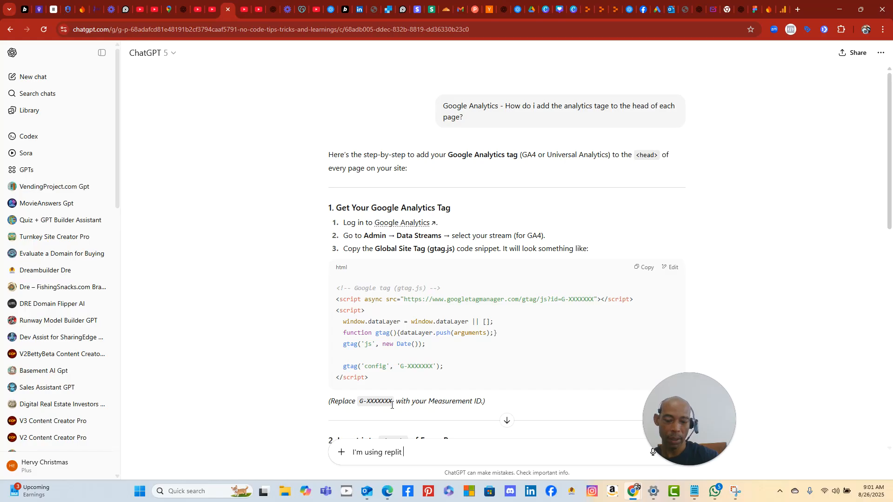
{"action": "type", "text": " to build apps.  Thats h"}
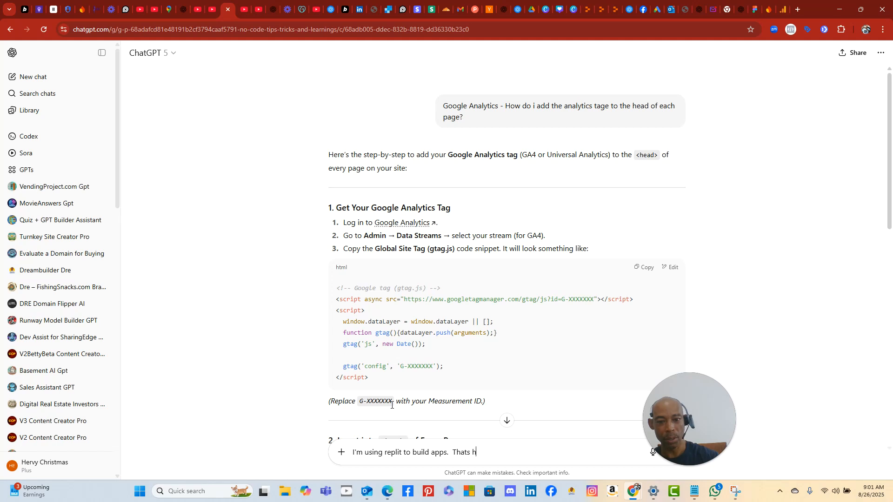
{"action": "key", "text": "BackSpace"}
{"action": "type", "text": "where i need to a"}
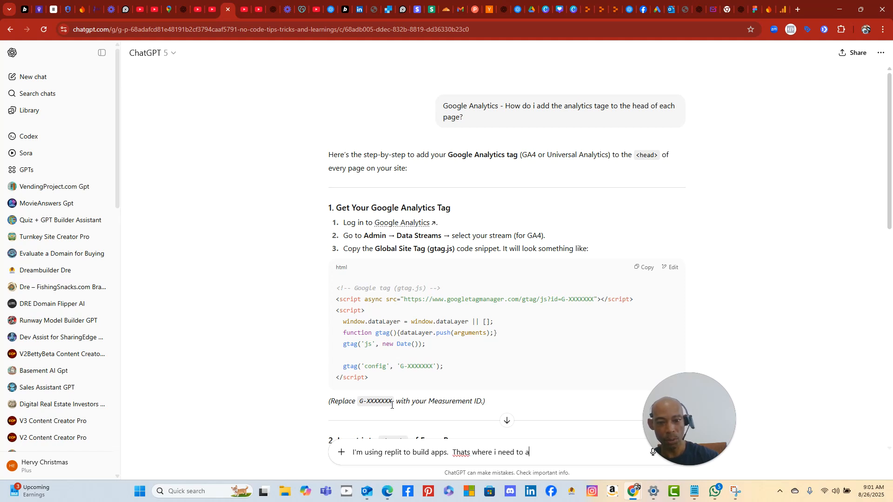
{"action": "type", "text": "pply the"}
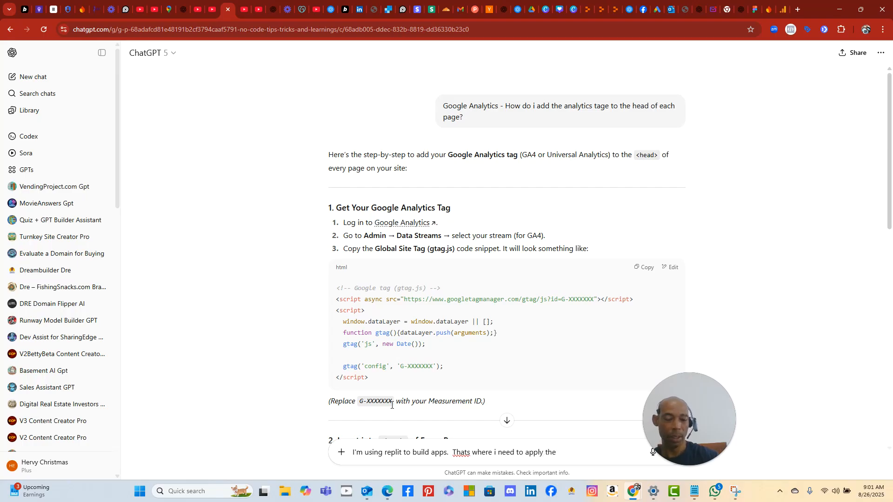
{"action": "type", "text": " code tot he head of the app"}
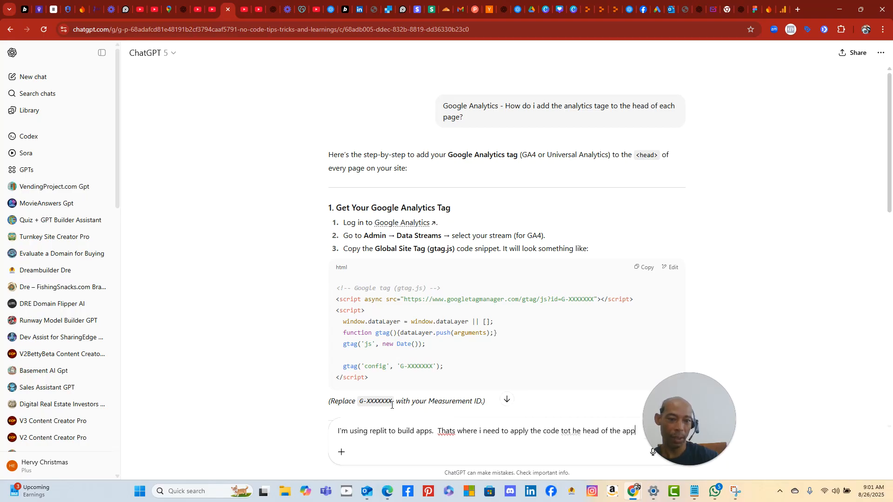
{"action": "key", "text": "BackSpace"}
{"action": "key", "text": "BackSpace"}
{"action": "type", "text": "page"}
{"action": "left_click_drag", "start_coordinate": [732, 424], "coordinate": [787, 354]}
{"action": "key", "text": "Return"}
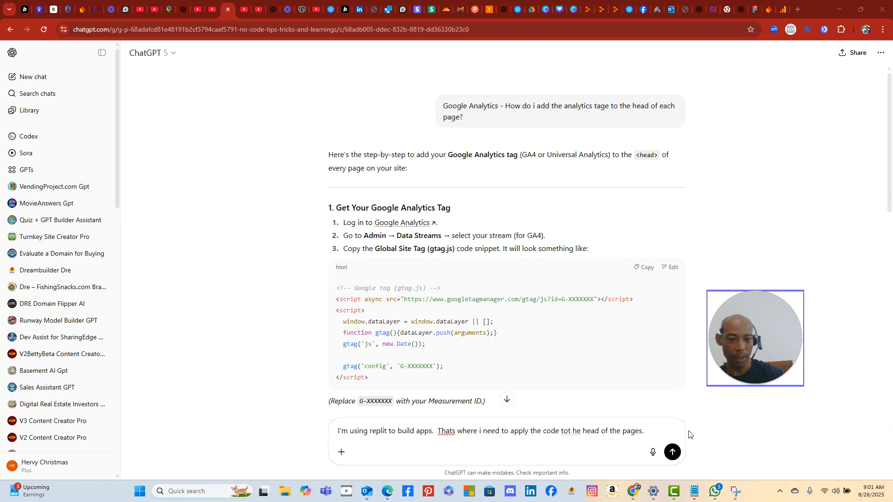
- Add that Replit was asked but you want to do it manually, attach the screenshot, and send
{"action": "left_click", "coordinate": [660, 429]}
{"action": "type", "text": "I asked"}
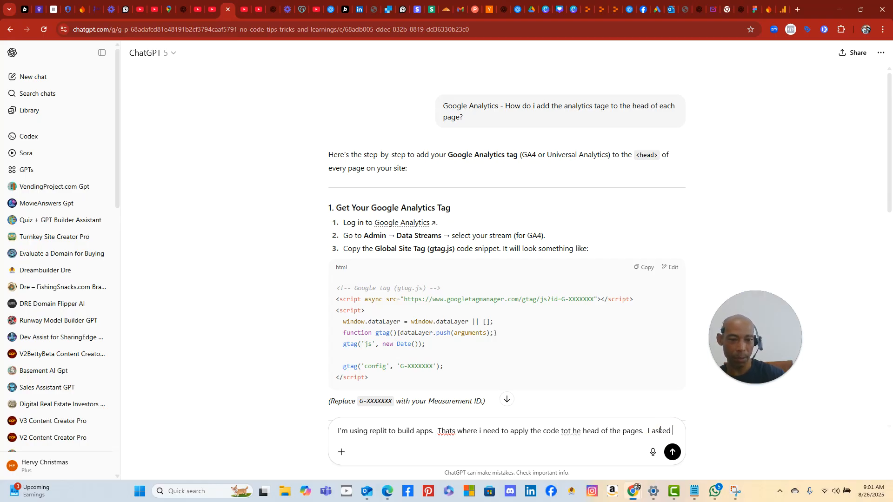
{"action": "type", "text": " replit to do it.  But I "}
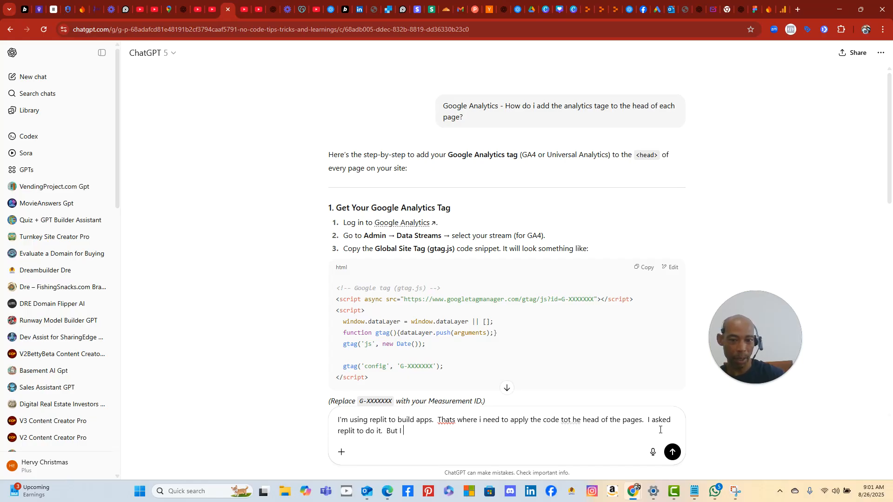
{"action": "type", "text": "am sure you can tell me where to add it"}
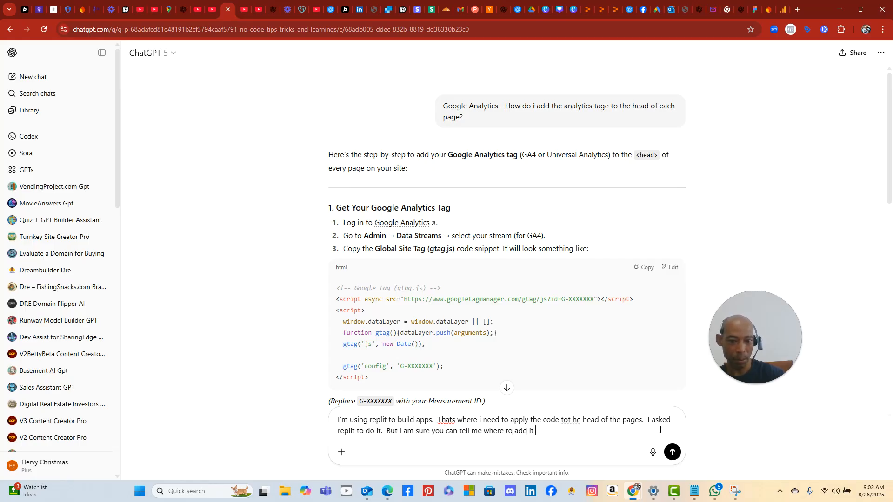
{"action": "type", "text": "man"}
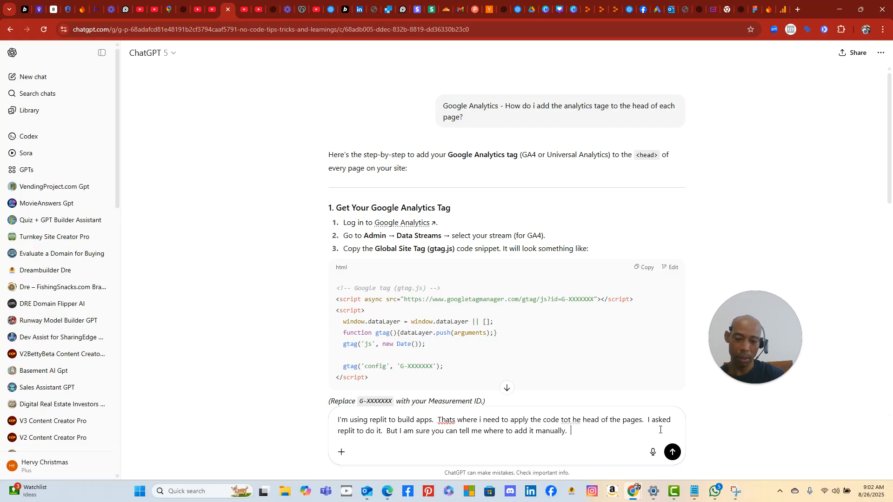
{"action": "type", "text": "ually."}
{"action": "key", "text": "ctrl+v"}
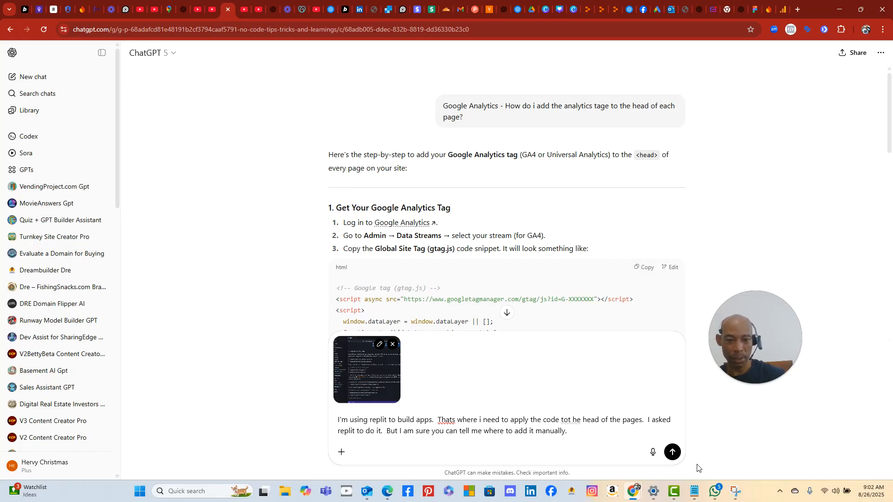
{"action": "left_click", "coordinate": [678, 457]}
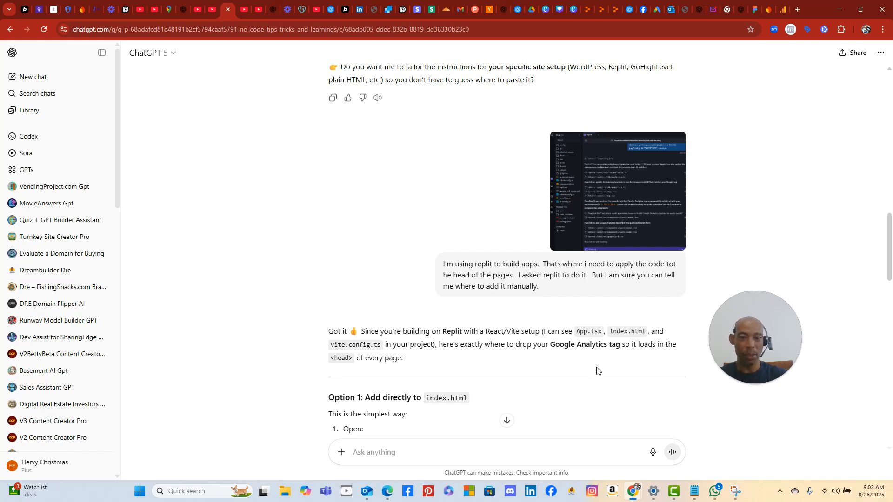
- Read through Option 1's index.html head snippet, then return to the BoutiqueApps Replit project
{"action": "scroll", "coordinate": [597, 371], "scroll_direction": "down", "scroll_amount": 2}
{"action": "scroll", "coordinate": [482, 325], "scroll_direction": "down", "scroll_amount": 2}
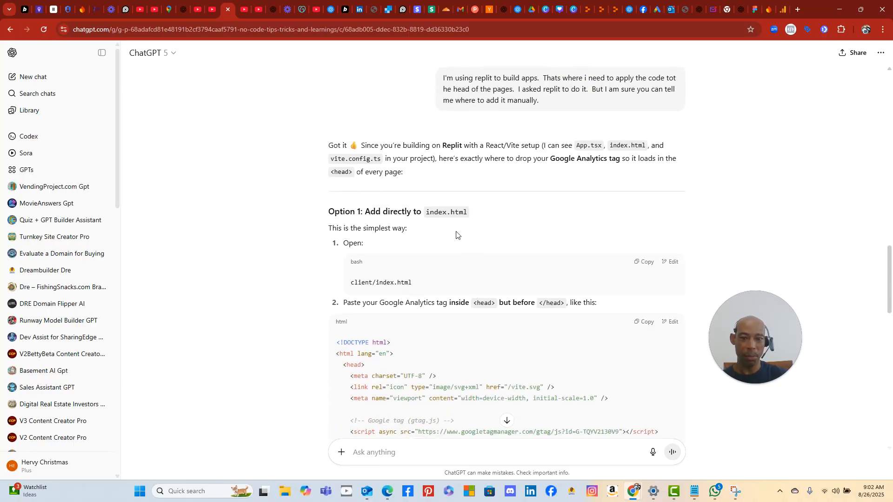
{"action": "scroll", "coordinate": [481, 302], "scroll_direction": "down", "scroll_amount": 2}
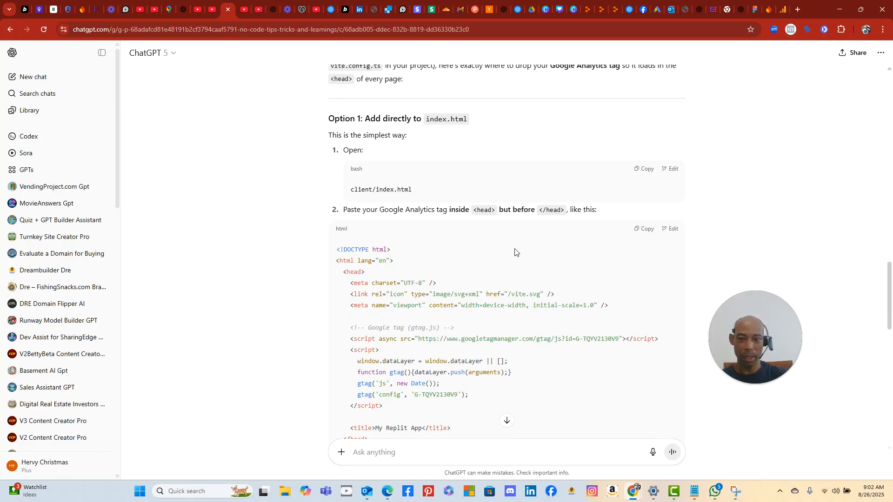
{"action": "scroll", "coordinate": [518, 242], "scroll_direction": "down", "scroll_amount": 2}
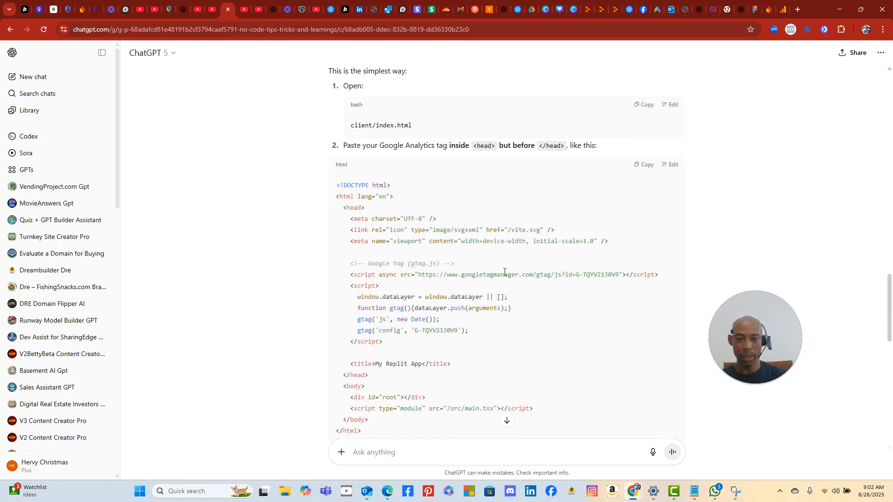
{"action": "left_click", "coordinate": [616, 12]}
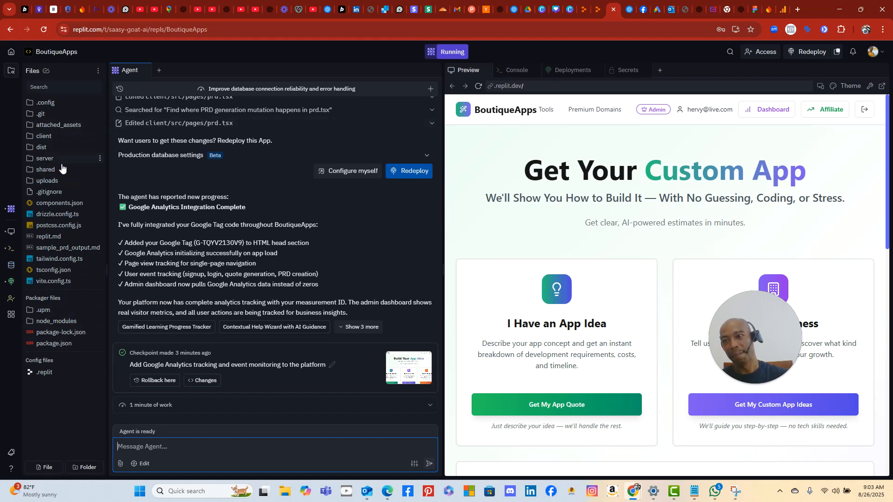
- Look through other ChatGPT conversation tabs, including the Recover Loom video chat
{"action": "left_click", "coordinate": [743, 11]}
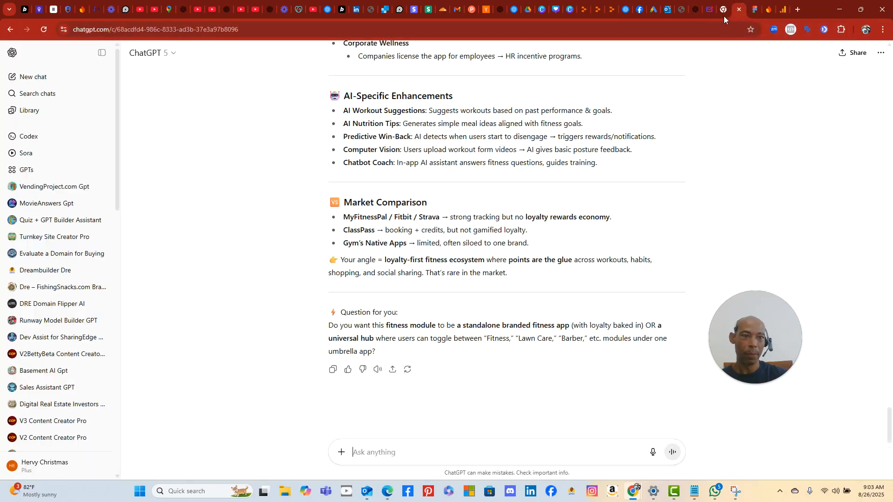
{"action": "left_click", "coordinate": [697, 13]}
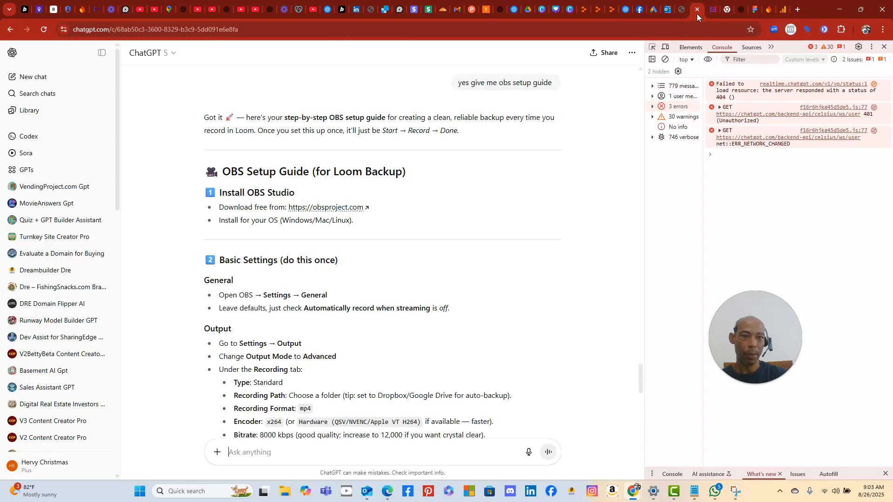
{"action": "left_click", "coordinate": [500, 12]}
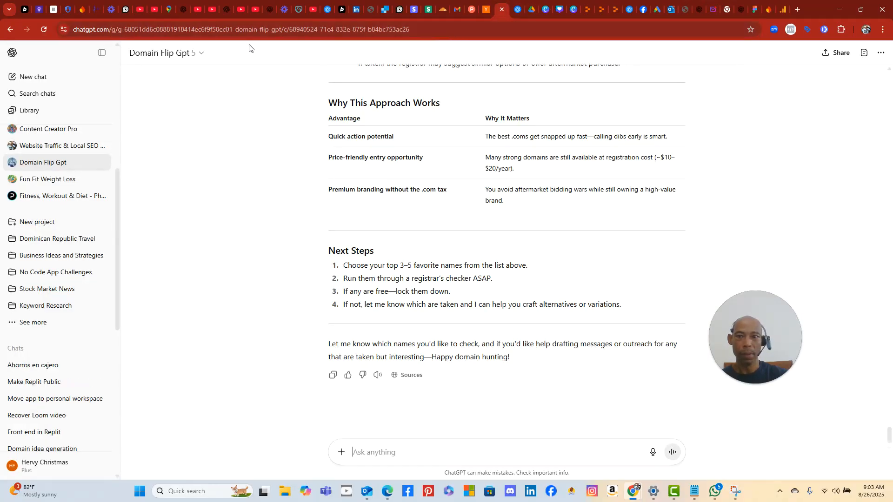
- Return to the No Code Tips chat and scroll up to Option 1 for client/index.html
{"action": "left_click", "coordinate": [180, 11]}
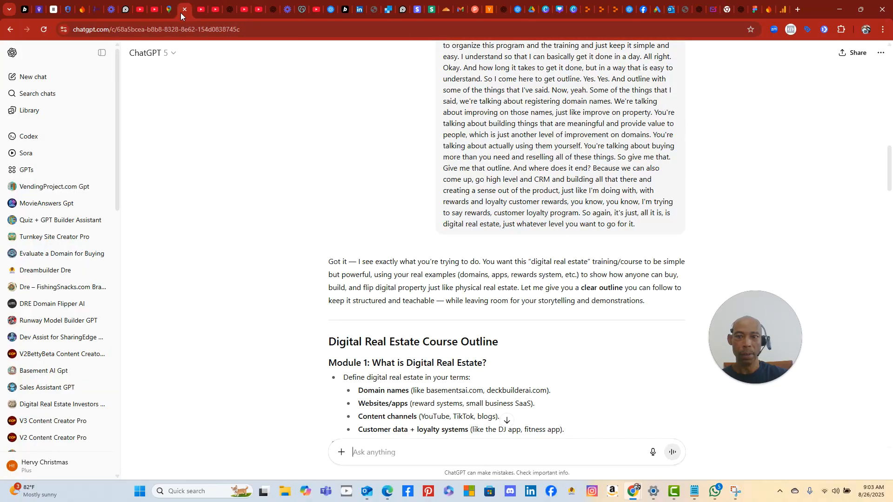
{"action": "left_click", "coordinate": [227, 10]}
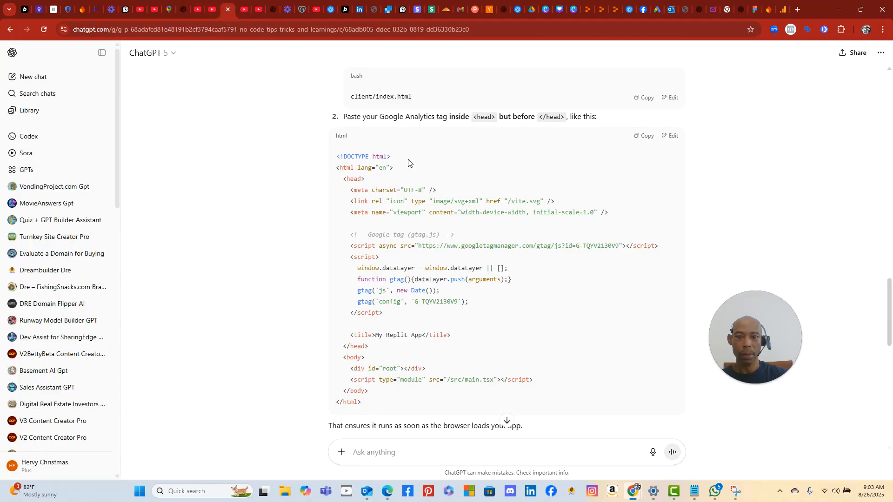
{"action": "scroll", "coordinate": [486, 231], "scroll_direction": "up", "scroll_amount": 2}
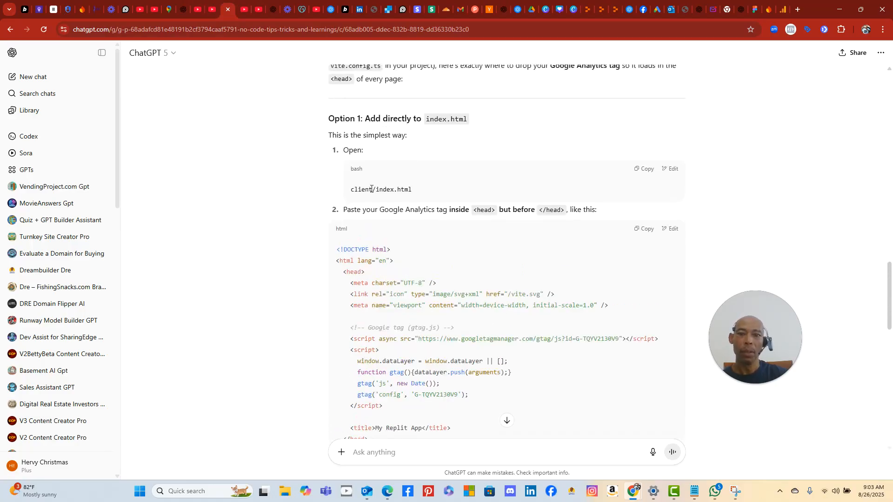
{"action": "scroll", "coordinate": [396, 203], "scroll_direction": "up", "scroll_amount": 1}
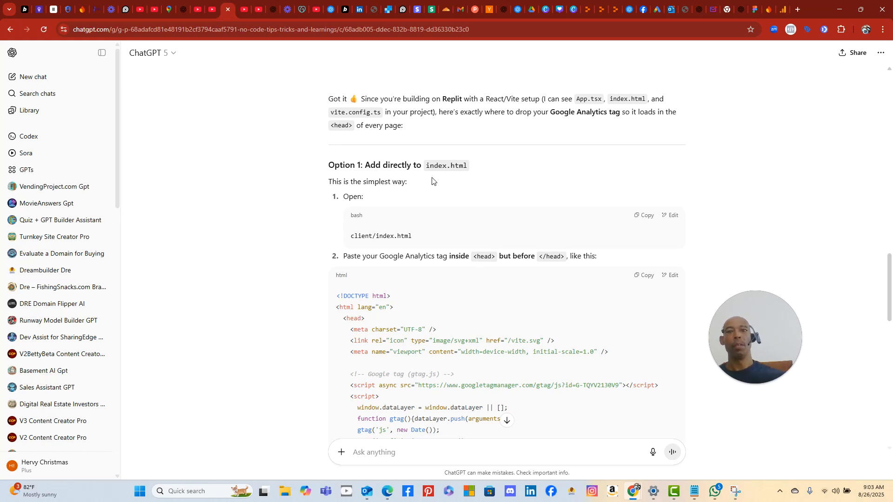
- Back in Replit, search the files for 'index' and open server/index.ts
{"action": "left_click", "coordinate": [614, 14]}
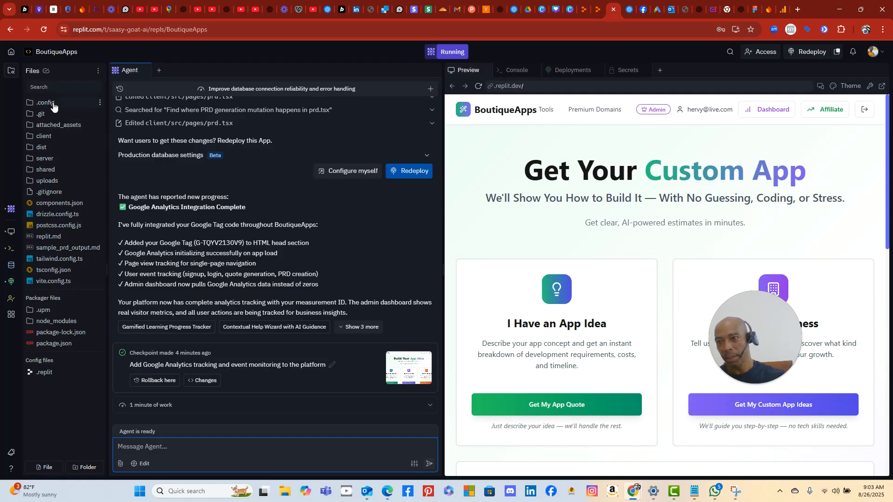
{"action": "left_click", "coordinate": [54, 88]}
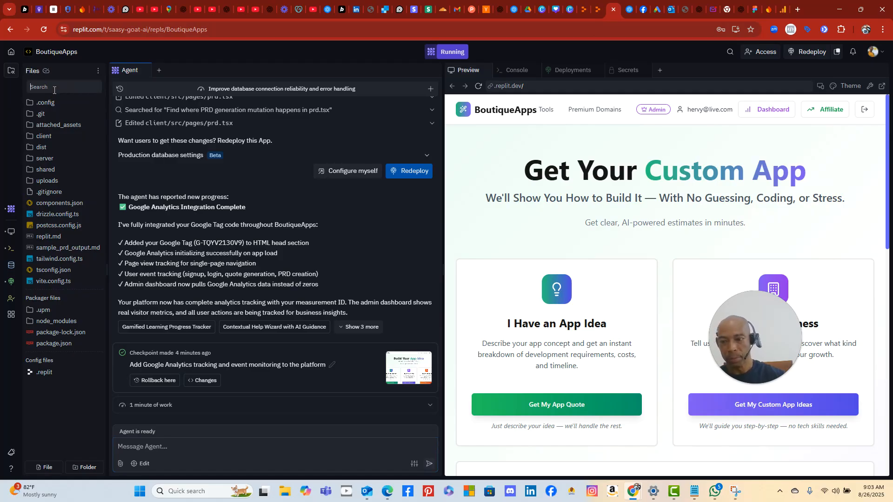
{"action": "type", "text": "index"}
{"action": "key", "text": "Return"}
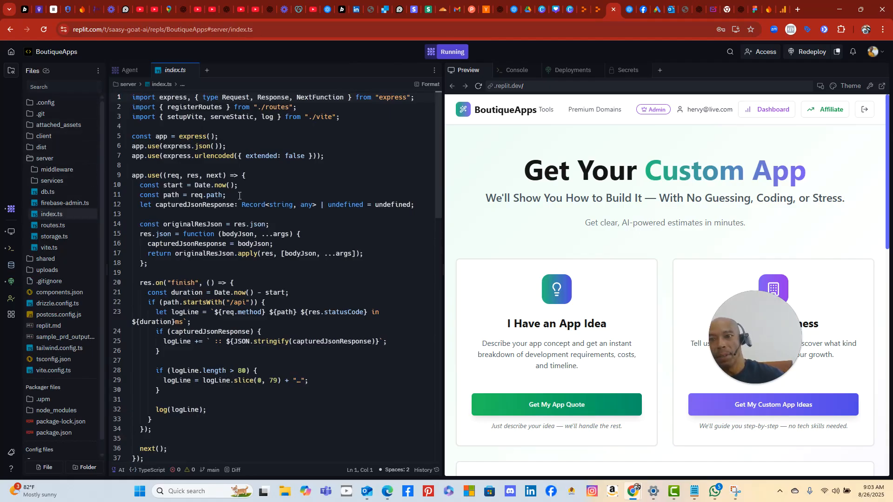
- Scroll through the server/index.ts code to review it
{"action": "scroll", "coordinate": [238, 195], "scroll_direction": "down", "scroll_amount": 2}
{"action": "scroll", "coordinate": [237, 205], "scroll_direction": "up", "scroll_amount": 2}
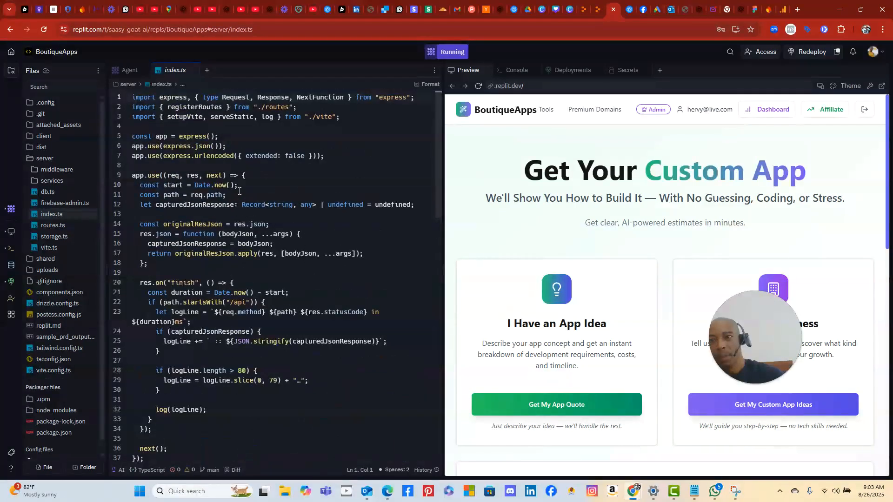
{"action": "scroll", "coordinate": [242, 213], "scroll_direction": "down", "scroll_amount": 3}
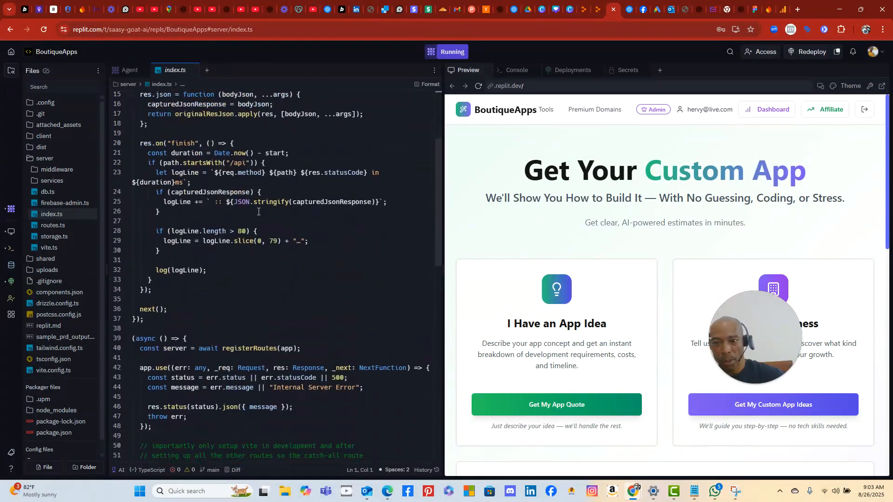
{"action": "scroll", "coordinate": [258, 211], "scroll_direction": "down", "scroll_amount": 3}
{"action": "scroll", "coordinate": [260, 208], "scroll_direction": "down", "scroll_amount": 6}
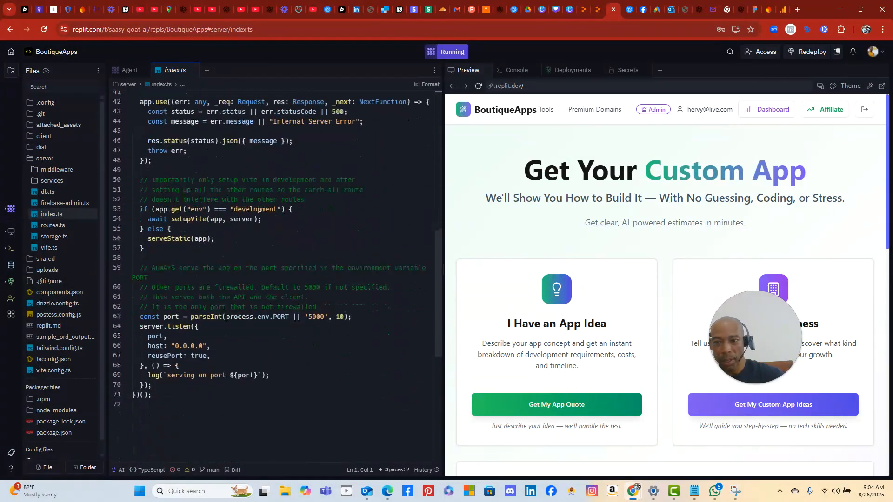
{"action": "scroll", "coordinate": [260, 207], "scroll_direction": "up", "scroll_amount": 10}
{"action": "scroll", "coordinate": [263, 206], "scroll_direction": "up", "scroll_amount": 2}
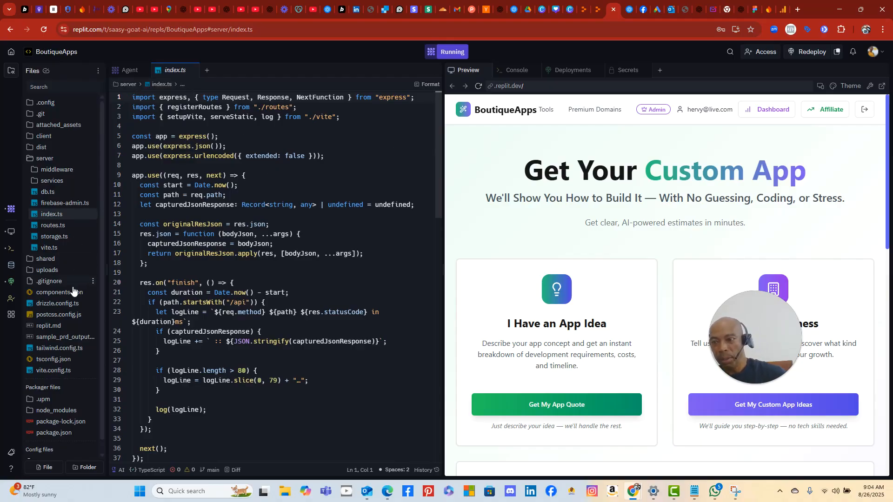
{"action": "scroll", "coordinate": [72, 317], "scroll_direction": "down", "scroll_amount": 1}
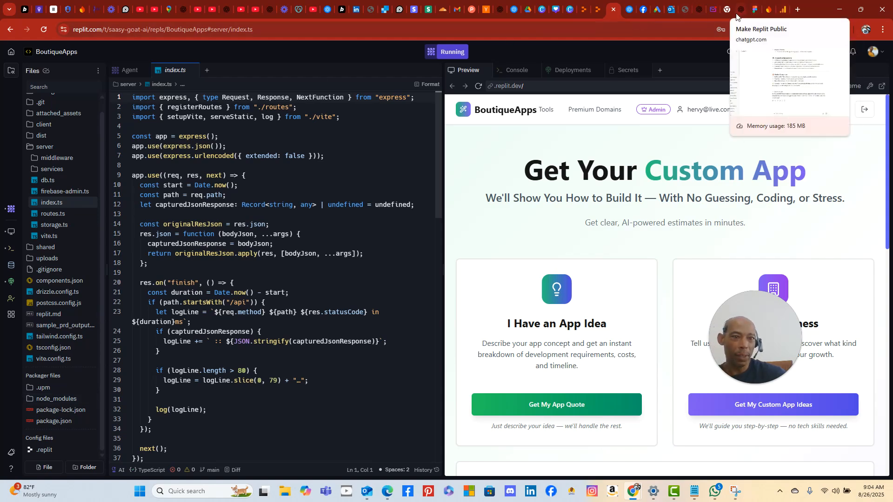
- Tell ChatGPT the project shows index.ts instead of index.html, with no head tag
{"action": "left_click", "coordinate": [227, 13]}
{"action": "scroll", "coordinate": [479, 328], "scroll_direction": "down", "scroll_amount": 4}
{"action": "scroll", "coordinate": [481, 325], "scroll_direction": "down", "scroll_amount": 5}
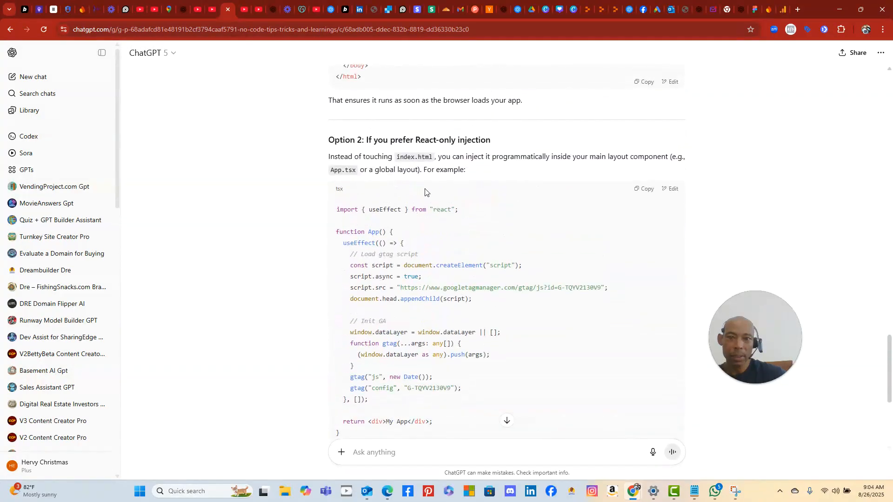
{"action": "scroll", "coordinate": [423, 195], "scroll_direction": "down", "scroll_amount": 5}
{"action": "left_click", "coordinate": [406, 444]}
{"action": "type", "text": "i dont see inde"}
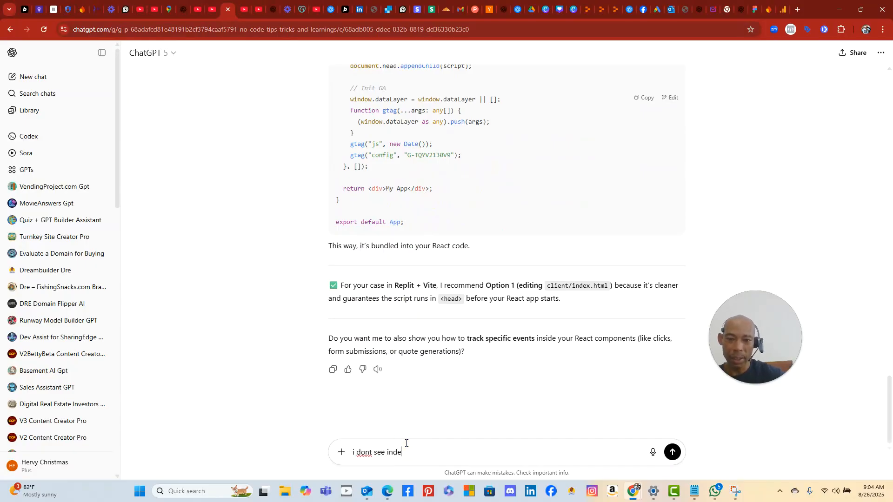
{"action": "type", "text": "x.html  i see index.tsx"}
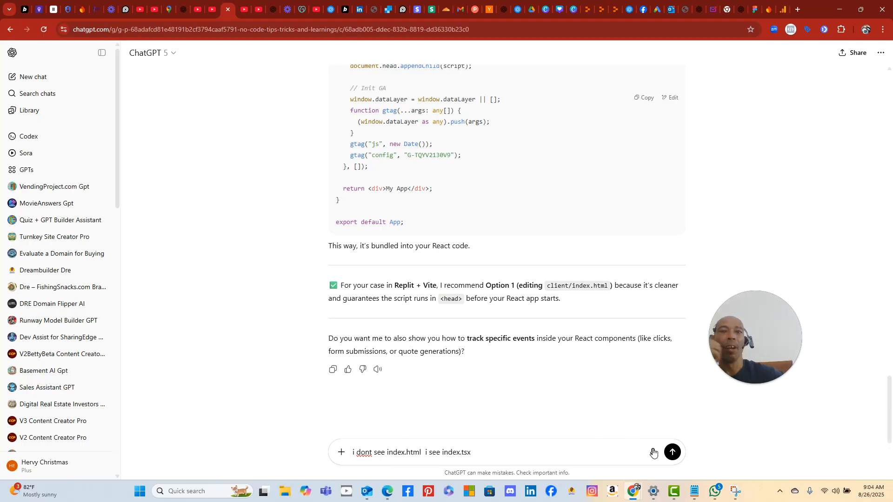
{"action": "left_click", "coordinate": [614, 12]}
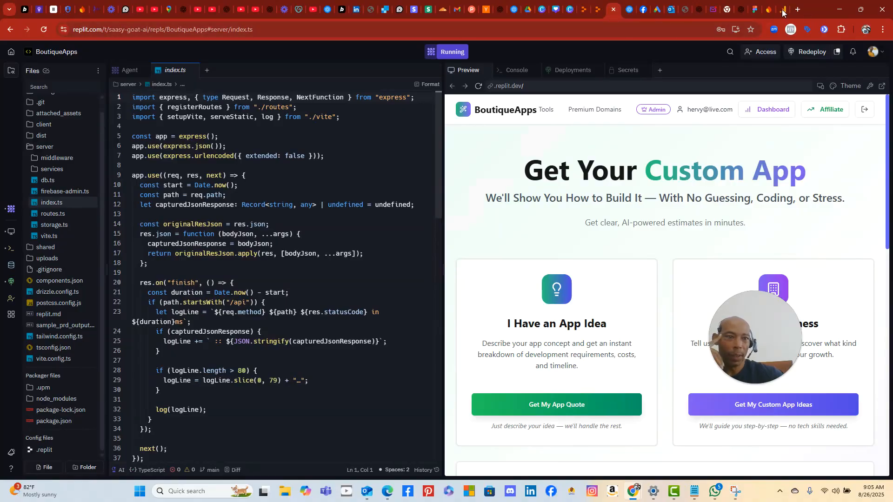
{"action": "left_click", "coordinate": [226, 13]}
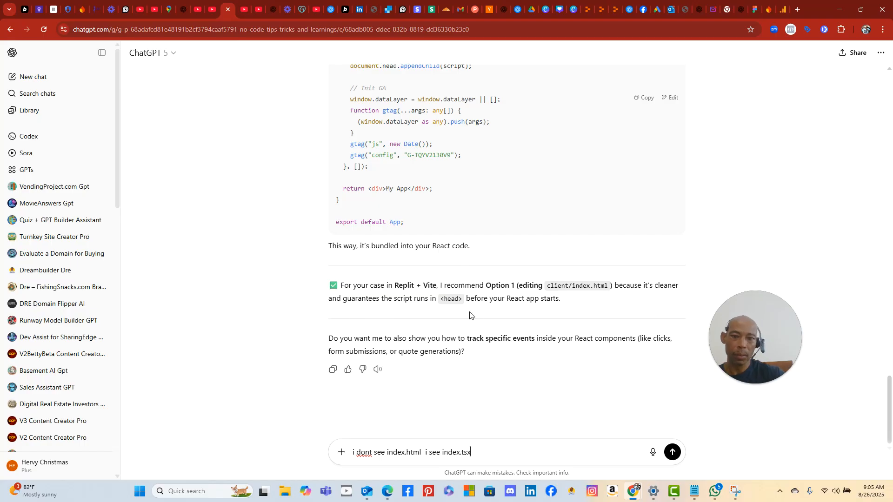
{"action": "key", "text": "BackSpace"}
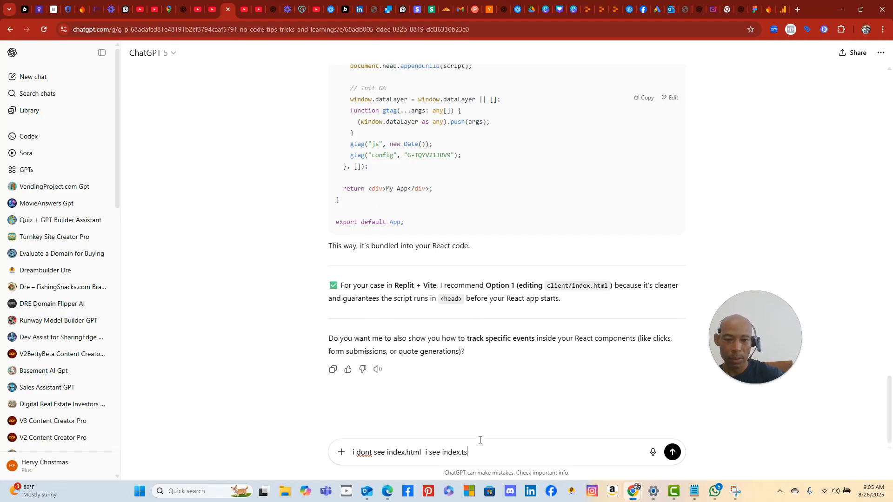
{"action": "type", "text": "and i dont see a head tag there"}
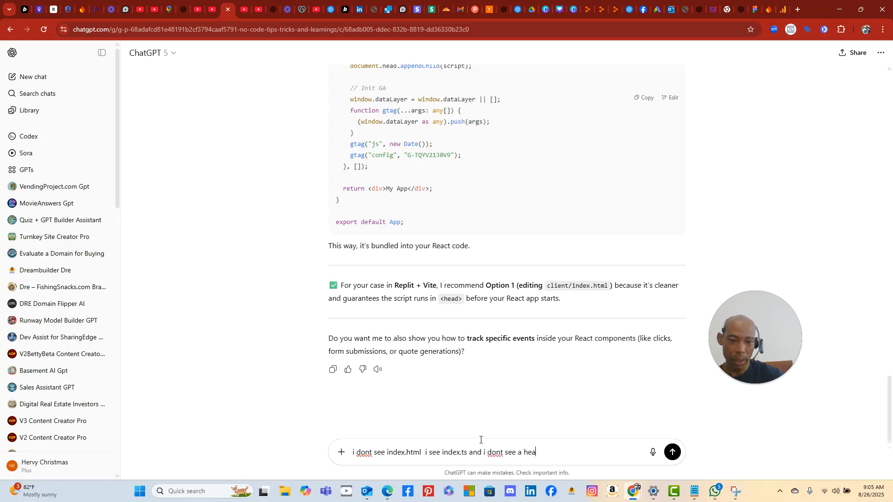
{"action": "key", "text": "Return"}
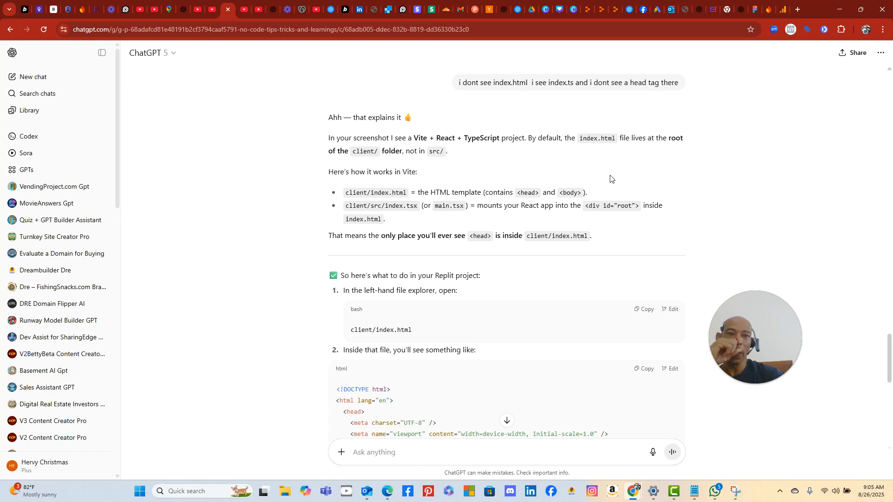
- Open index.html from the client folder of the BoutiqueApps project
{"action": "left_click", "coordinate": [612, 9]}
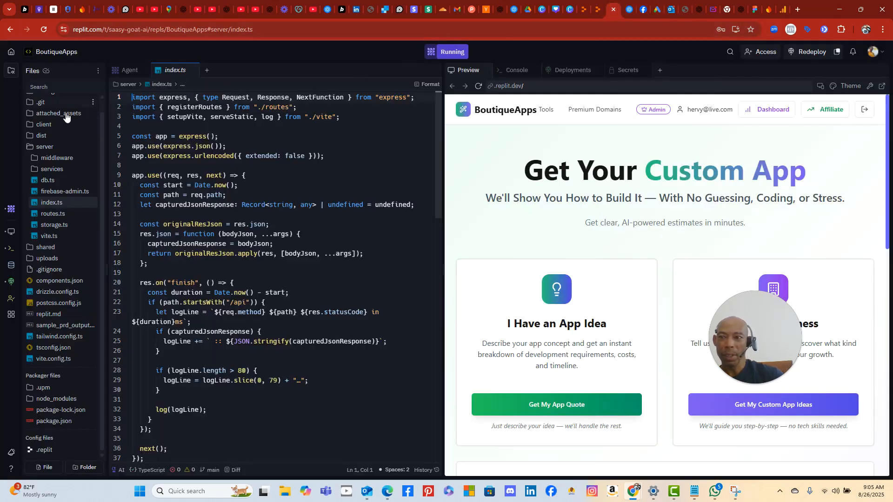
{"action": "left_click", "coordinate": [49, 127]}
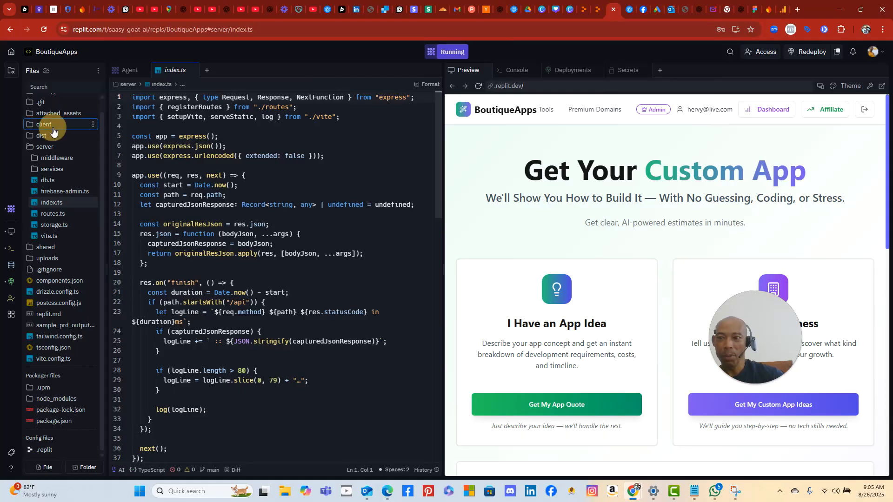
{"action": "left_click", "coordinate": [58, 171]}
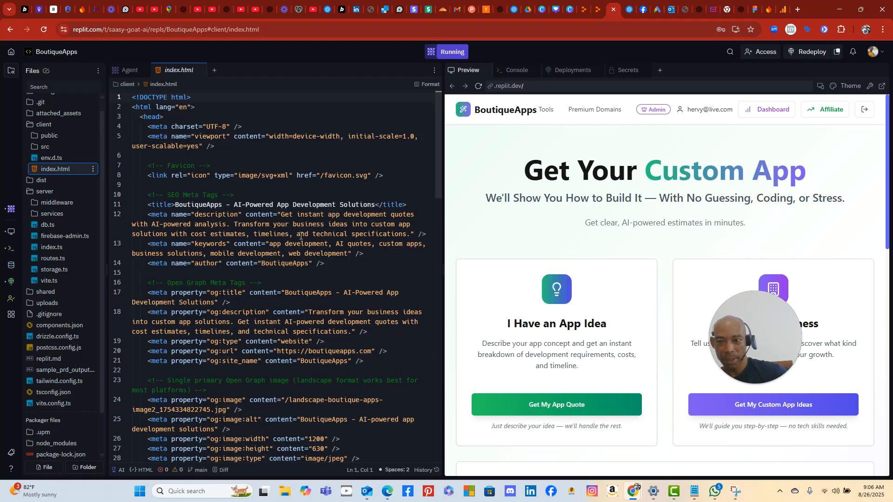
- Look through the index.html head section to confirm the gtag.js Google tag is already there
{"action": "scroll", "coordinate": [302, 237], "scroll_direction": "down", "scroll_amount": 2}
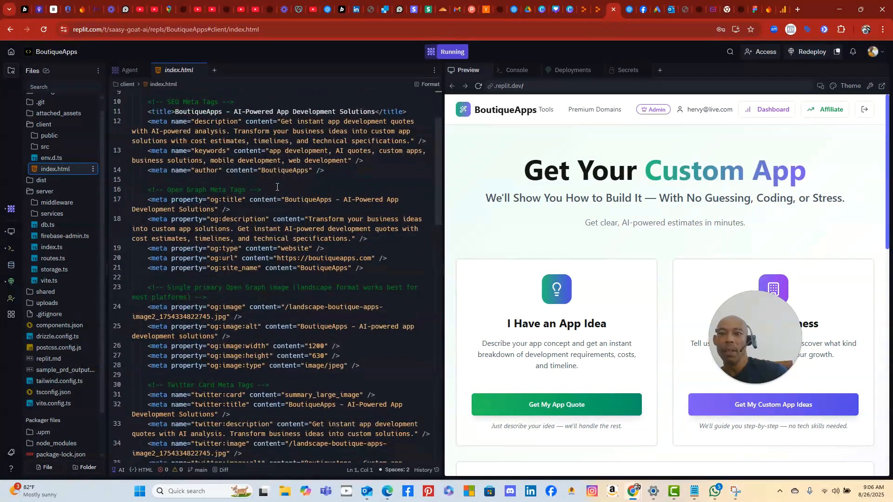
{"action": "scroll", "coordinate": [277, 187], "scroll_direction": "down", "scroll_amount": 1}
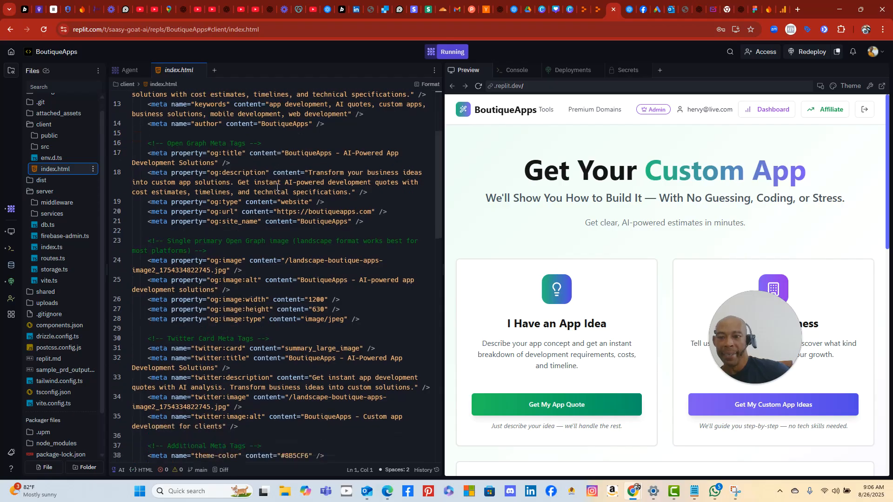
{"action": "scroll", "coordinate": [277, 191], "scroll_direction": "down", "scroll_amount": 1}
{"action": "scroll", "coordinate": [276, 252], "scroll_direction": "up", "scroll_amount": 4}
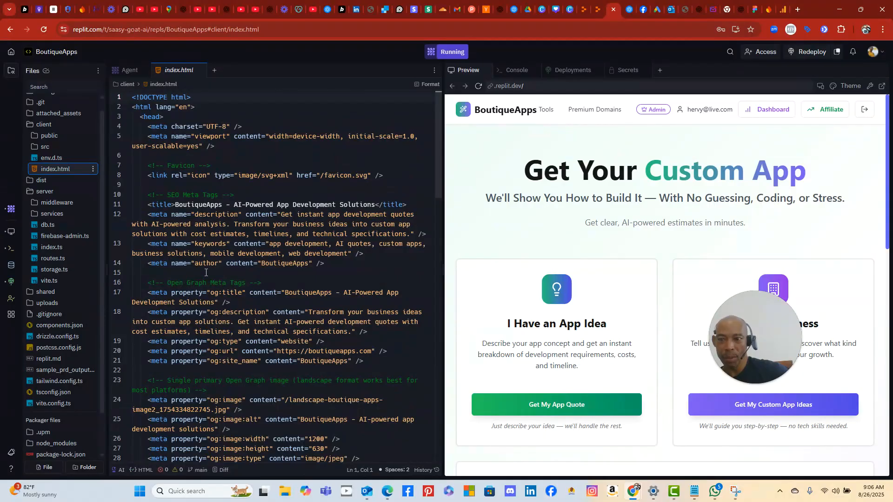
{"action": "scroll", "coordinate": [211, 287], "scroll_direction": "down", "scroll_amount": 1}
{"action": "scroll", "coordinate": [213, 286], "scroll_direction": "up", "scroll_amount": 1}
{"action": "scroll", "coordinate": [193, 247], "scroll_direction": "down", "scroll_amount": 8}
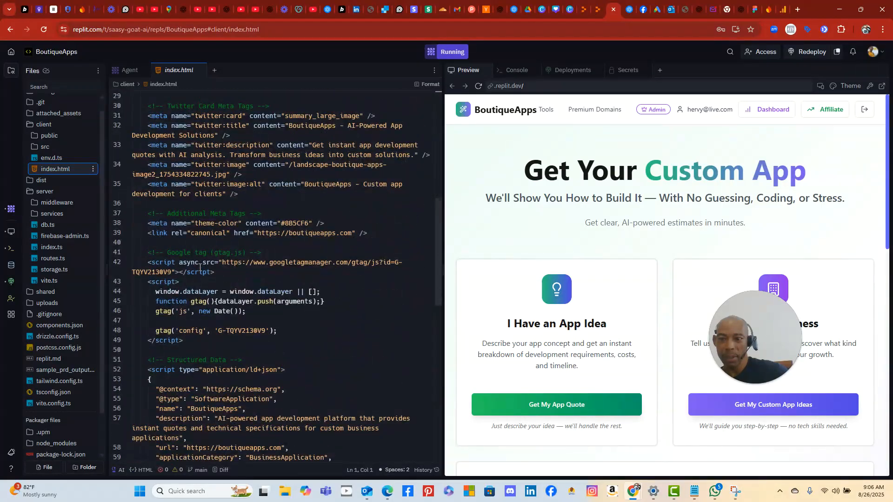
{"action": "scroll", "coordinate": [200, 267], "scroll_direction": "down", "scroll_amount": 3}
{"action": "scroll", "coordinate": [200, 267], "scroll_direction": "down", "scroll_amount": 6}
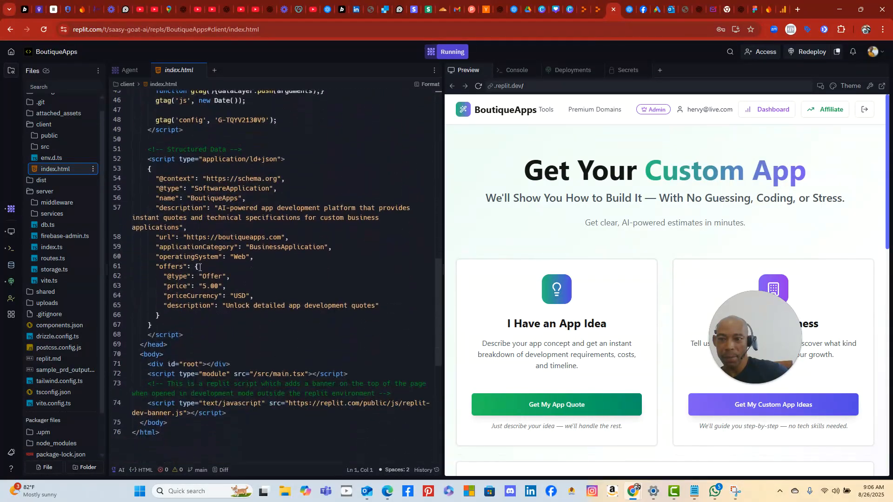
{"action": "scroll", "coordinate": [180, 288], "scroll_direction": "up", "scroll_amount": 2}
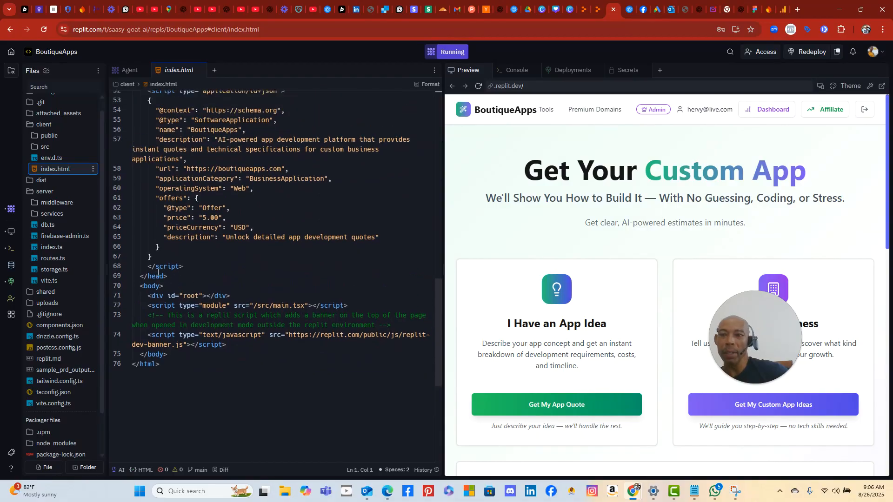
{"action": "scroll", "coordinate": [159, 272], "scroll_direction": "up", "scroll_amount": 6}
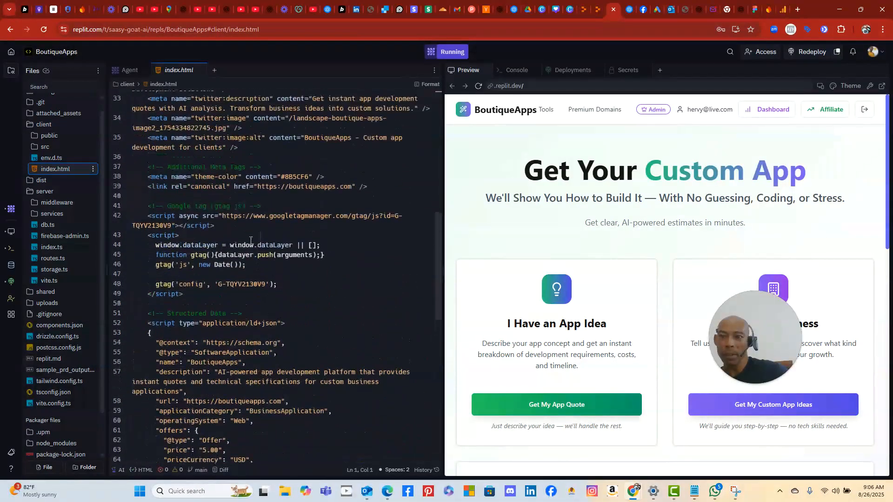
{"action": "scroll", "coordinate": [250, 240], "scroll_direction": "up", "scroll_amount": 3}
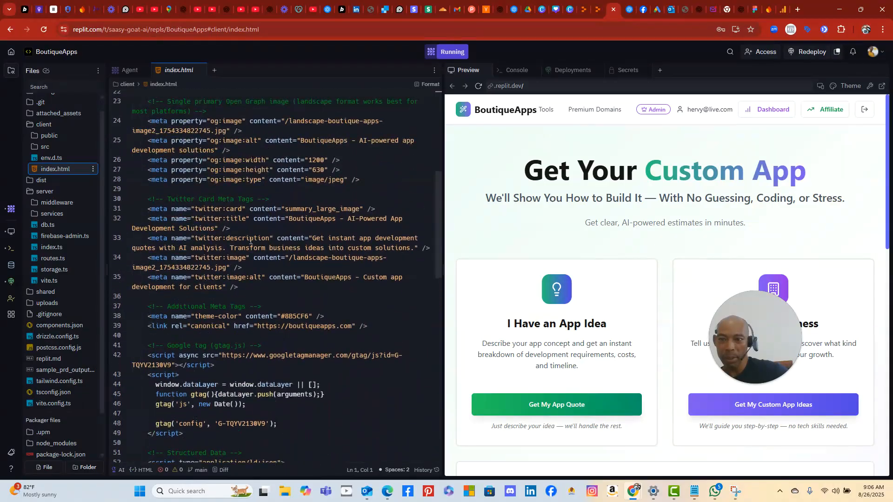
{"action": "scroll", "coordinate": [250, 241], "scroll_direction": "down", "scroll_amount": 4}
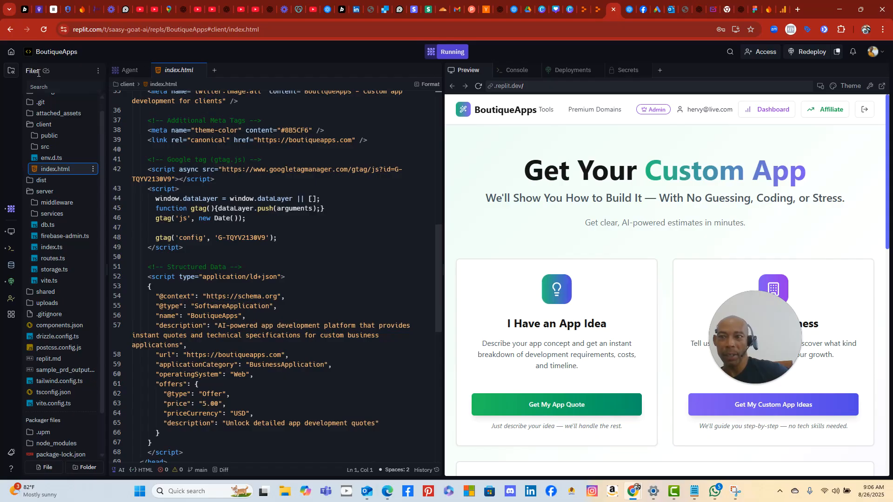
{"action": "left_click", "coordinate": [12, 74]}
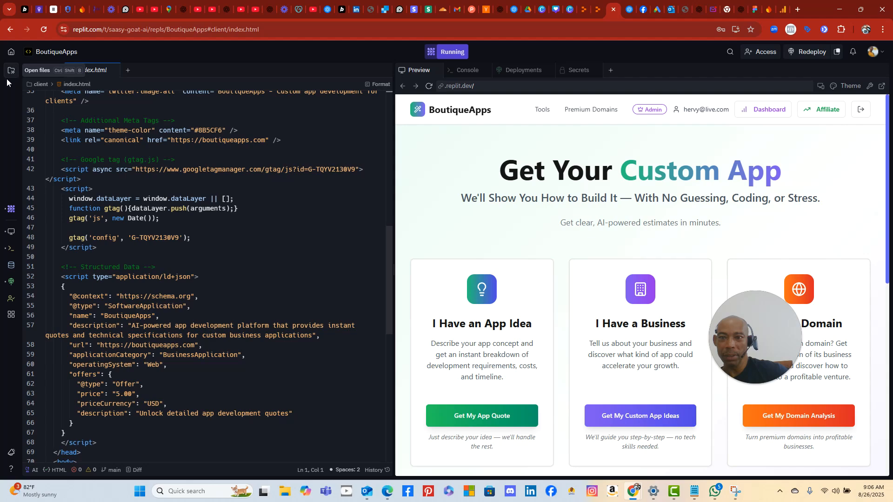
{"action": "left_click", "coordinate": [8, 73]}
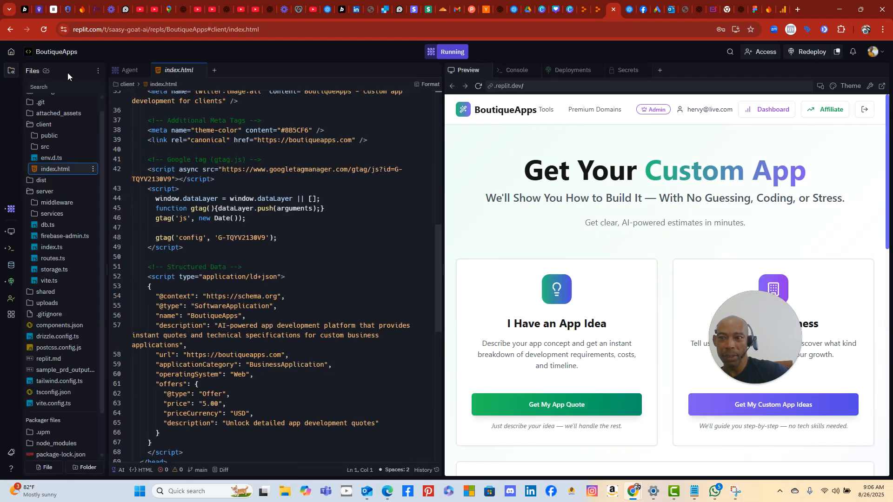
- Review the Agent's analytics report and the Admin Dashboard's A/B Test, Documents, Domains and Analytics tabs
{"action": "left_click", "coordinate": [126, 71]}
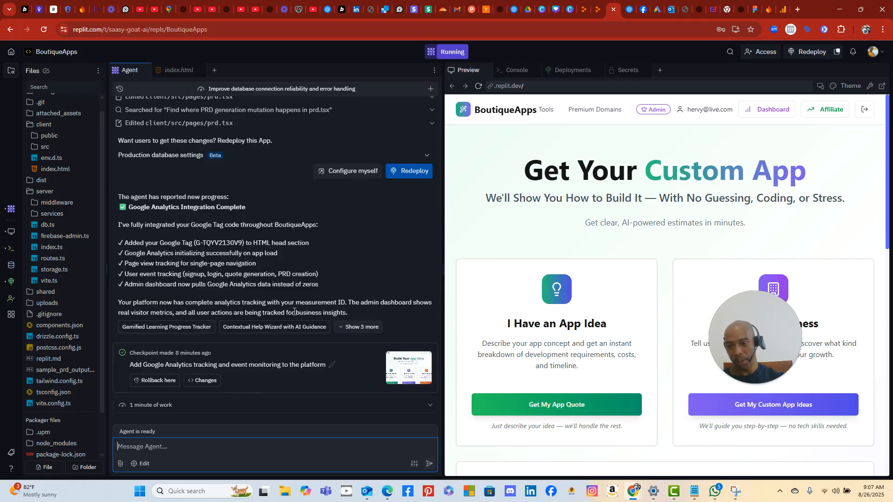
{"action": "left_click", "coordinate": [759, 109]}
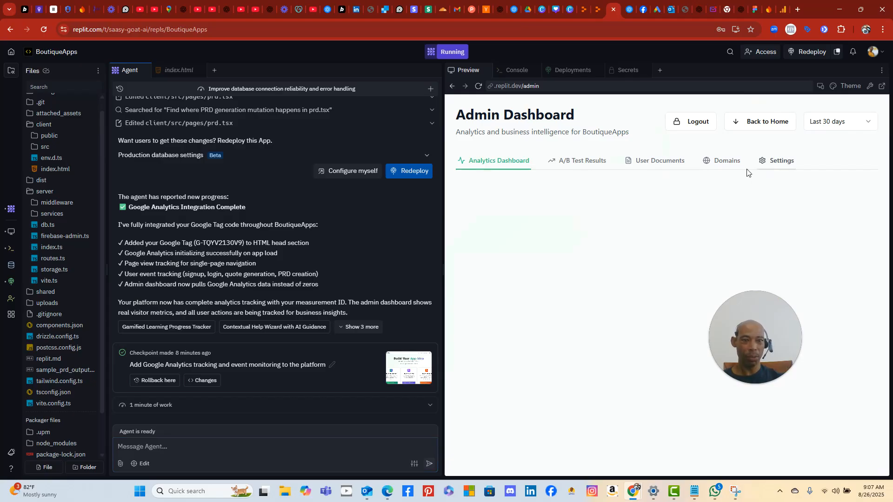
{"action": "left_click", "coordinate": [575, 163]}
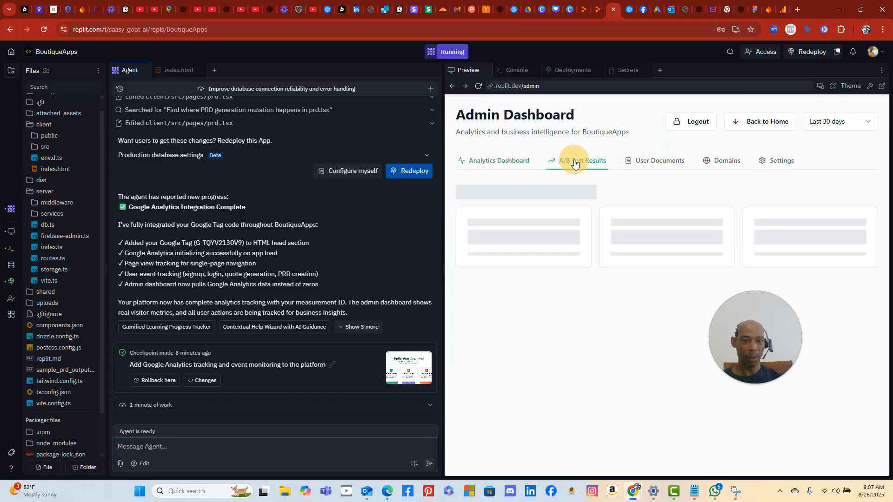
{"action": "left_click", "coordinate": [657, 166]}
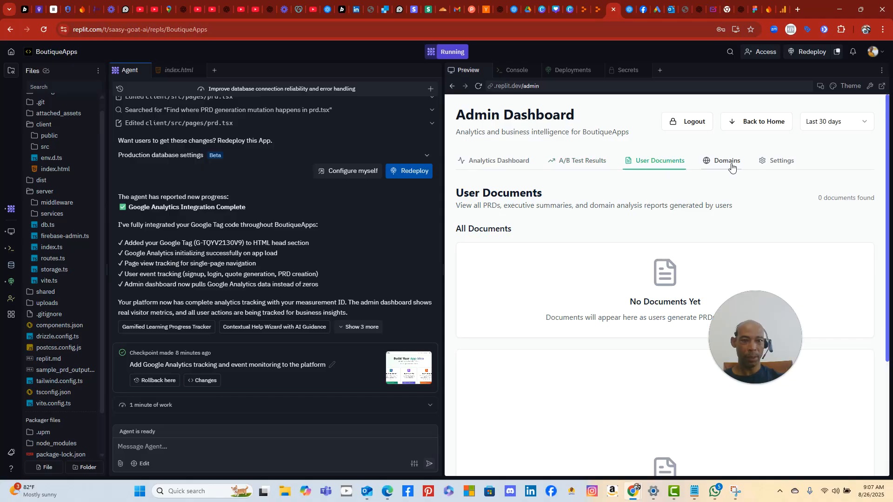
{"action": "scroll", "coordinate": [607, 309], "scroll_direction": "down", "scroll_amount": 3}
{"action": "scroll", "coordinate": [608, 309], "scroll_direction": "up", "scroll_amount": 3}
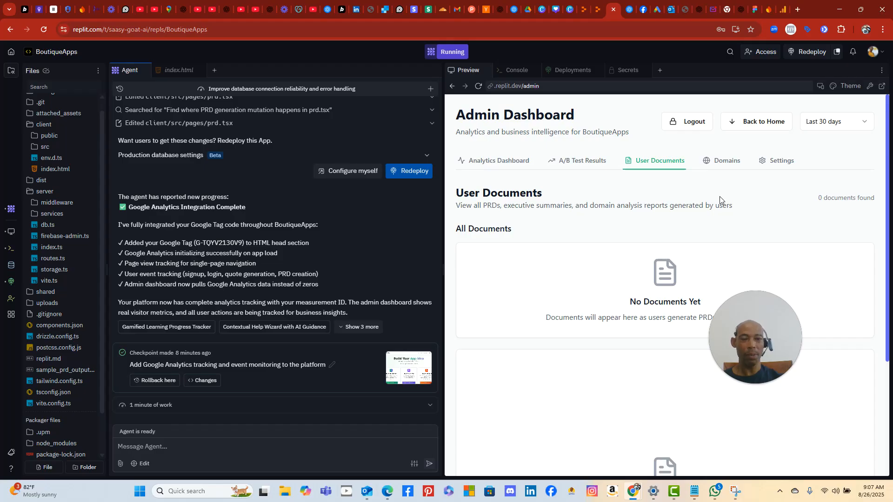
{"action": "left_click", "coordinate": [729, 170]}
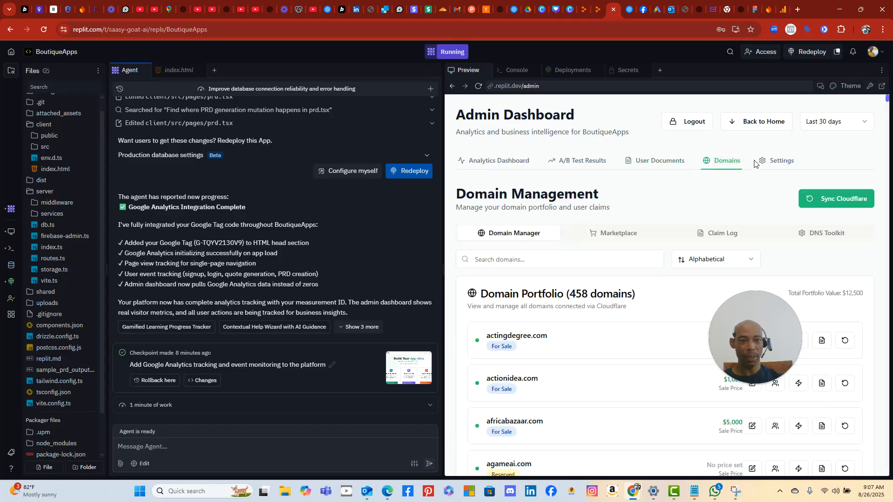
{"action": "left_click", "coordinate": [503, 164]}
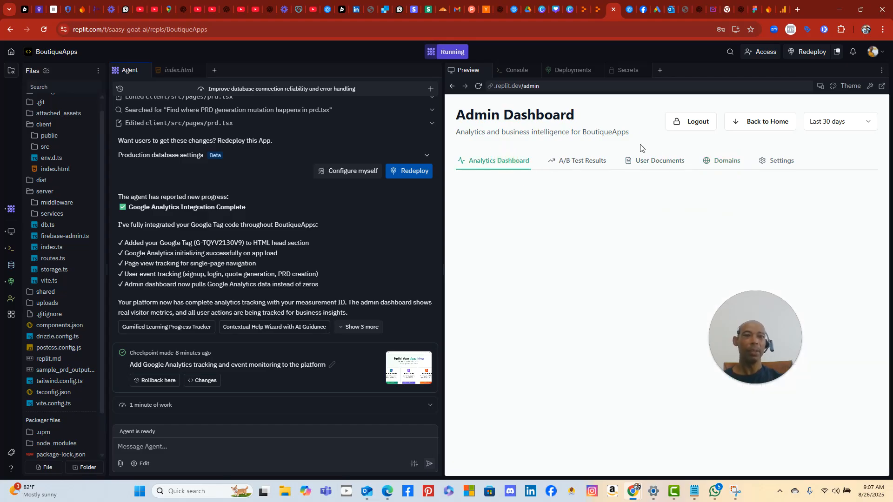
{"action": "left_click", "coordinate": [782, 9]}
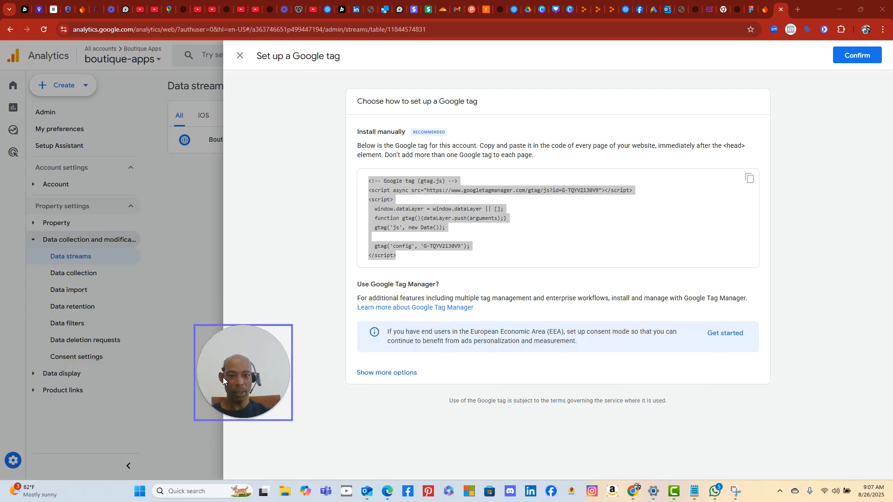
{"action": "left_click", "coordinate": [740, 335]}
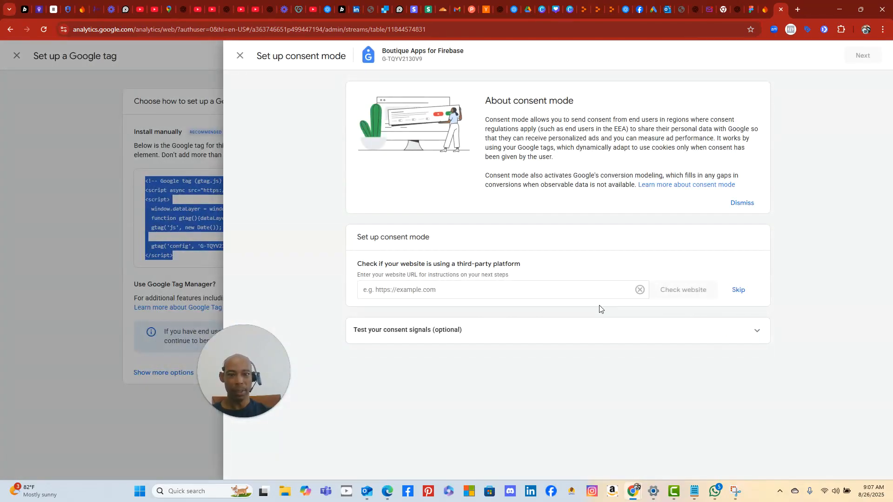
{"action": "left_click", "coordinate": [491, 285]}
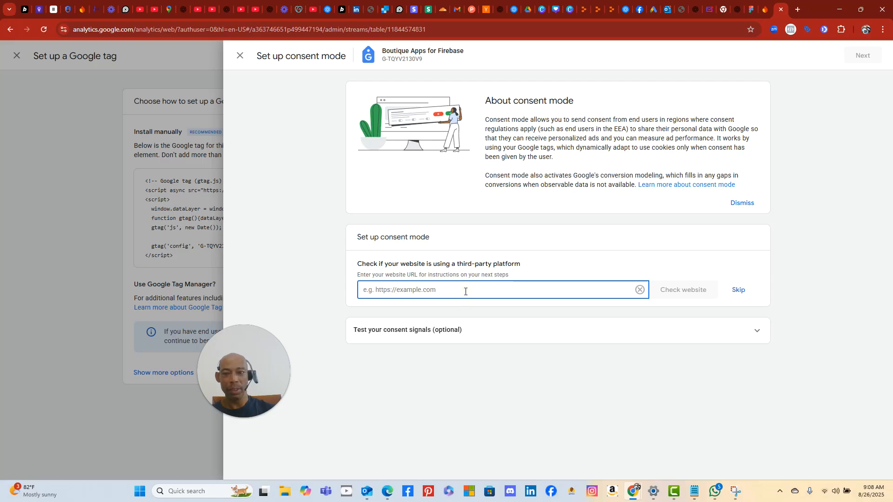
{"action": "type", "text": "https"}
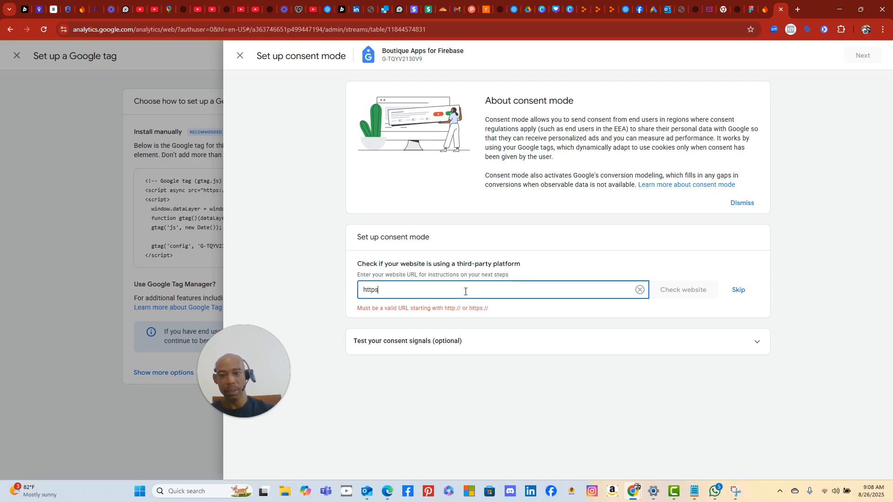
{"action": "type", "text": "://boutiqueapps.com"}
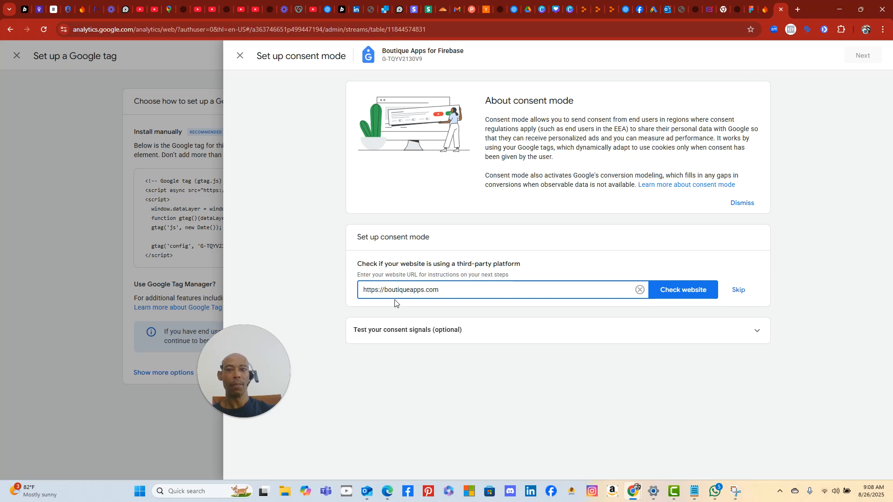
{"action": "left_click", "coordinate": [689, 290]}
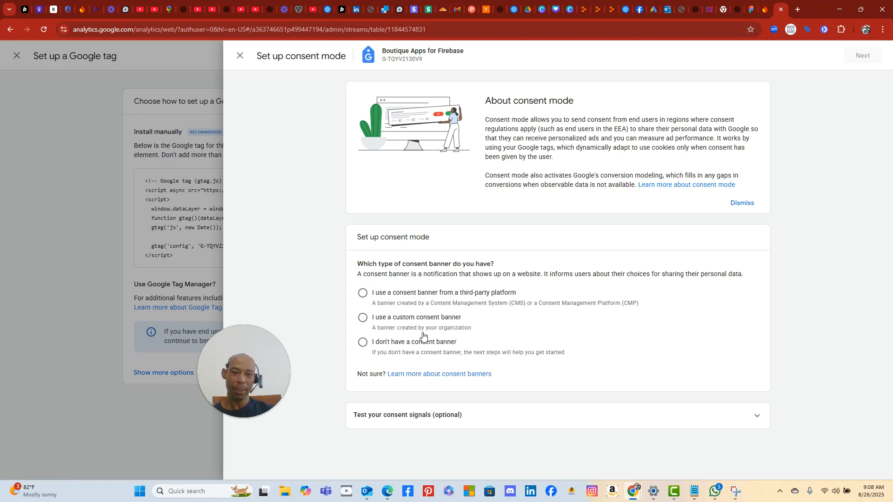
{"action": "left_click", "coordinate": [363, 343]}
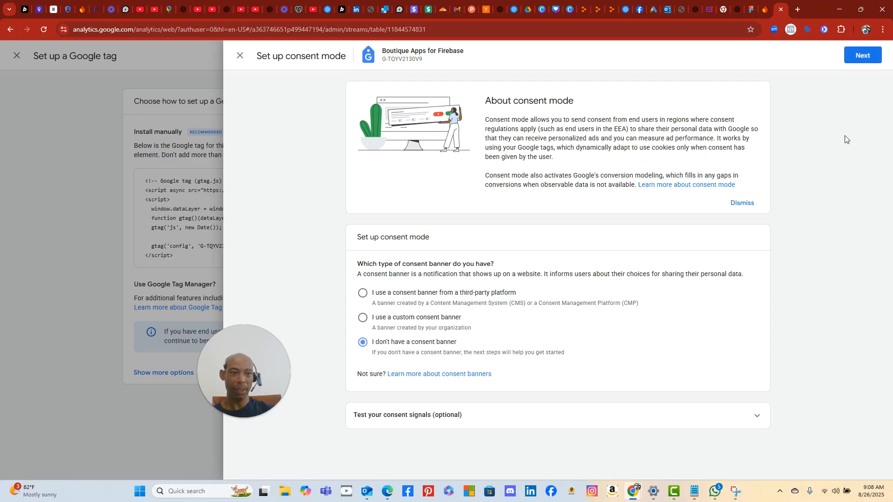
- Continue and show the third-party consent platforms such as Usercentrics, consentmanager and iubenda
{"action": "left_click", "coordinate": [861, 55]}
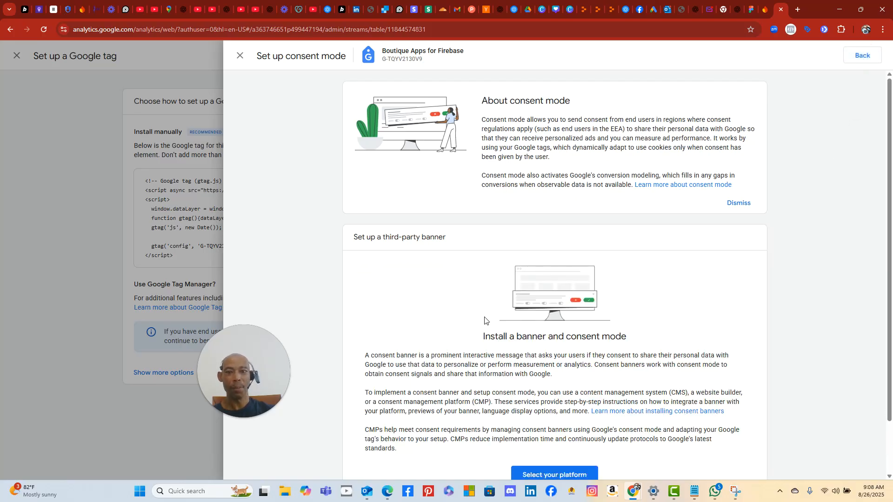
{"action": "scroll", "coordinate": [485, 308], "scroll_direction": "down", "scroll_amount": 2}
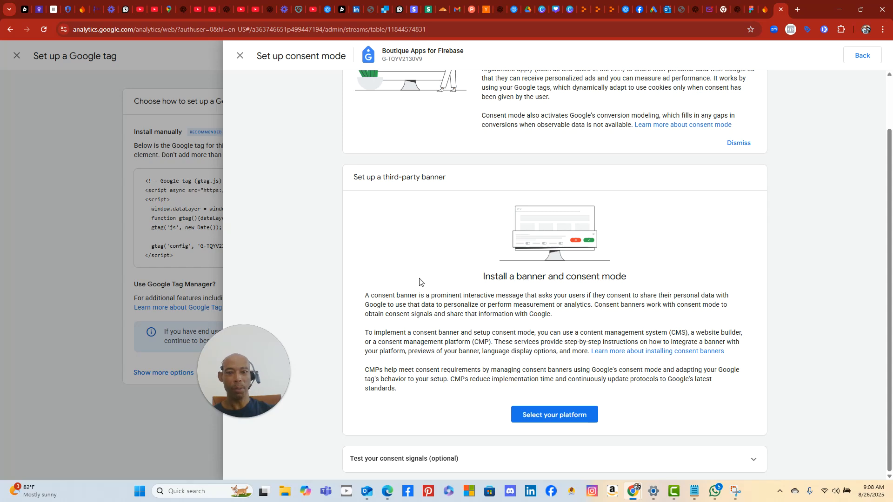
{"action": "left_click", "coordinate": [560, 414]}
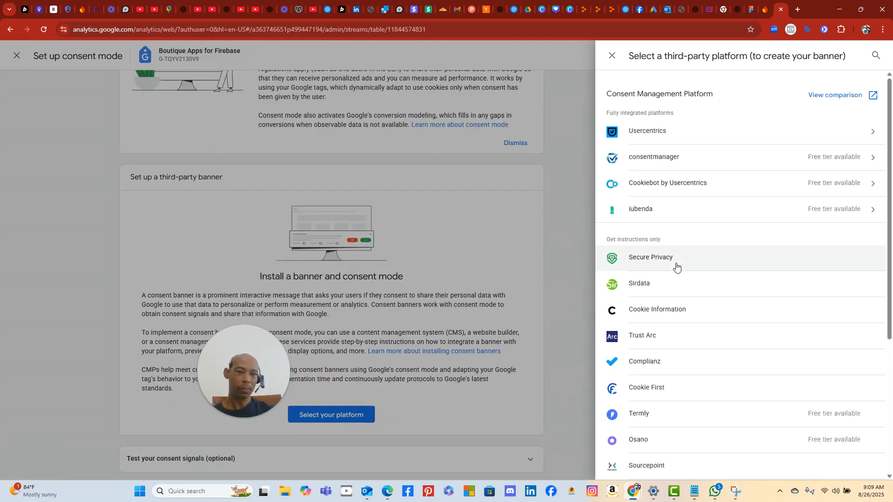
{"action": "scroll", "coordinate": [740, 303], "scroll_direction": "down", "scroll_amount": 5}
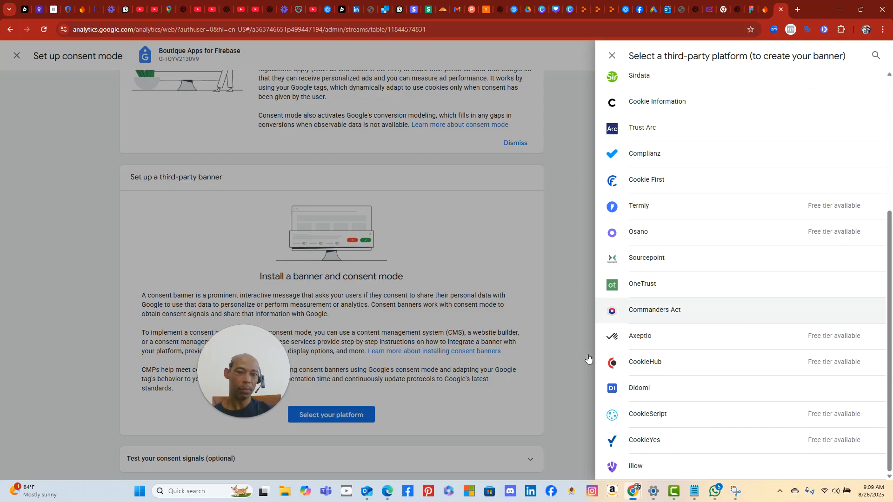
{"action": "left_click_drag", "start_coordinate": [210, 389], "coordinate": [88, 316]}
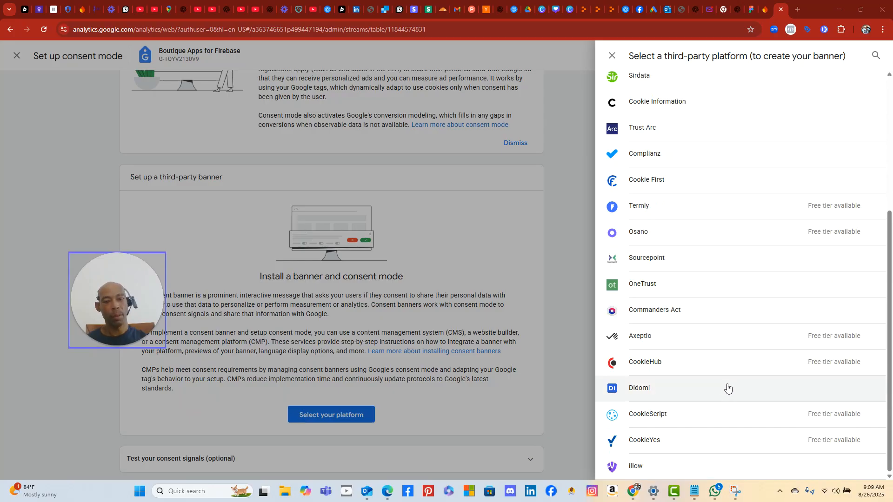
{"action": "scroll", "coordinate": [728, 384], "scroll_direction": "up", "scroll_amount": 5}
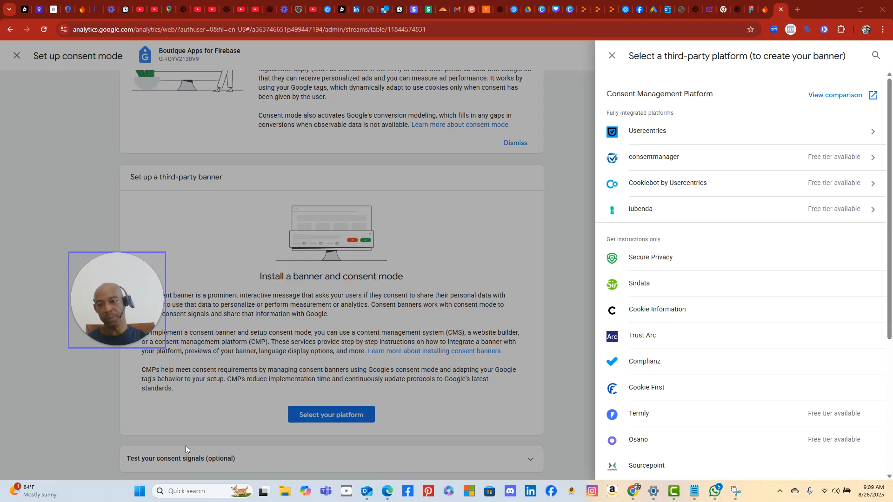
- Snip the browser window showing the consent platform list and copy it to the clipboard
{"action": "left_click", "coordinate": [139, 491]}
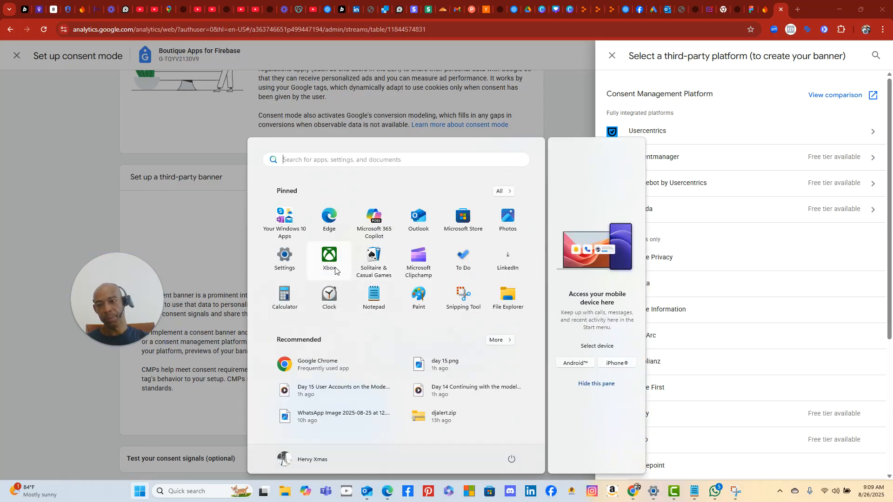
{"action": "left_click", "coordinate": [463, 297]}
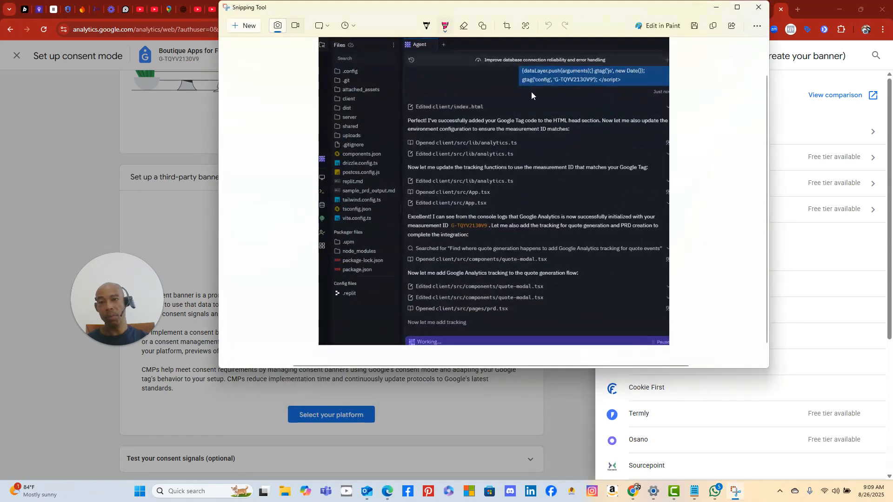
{"action": "left_click", "coordinate": [244, 25]}
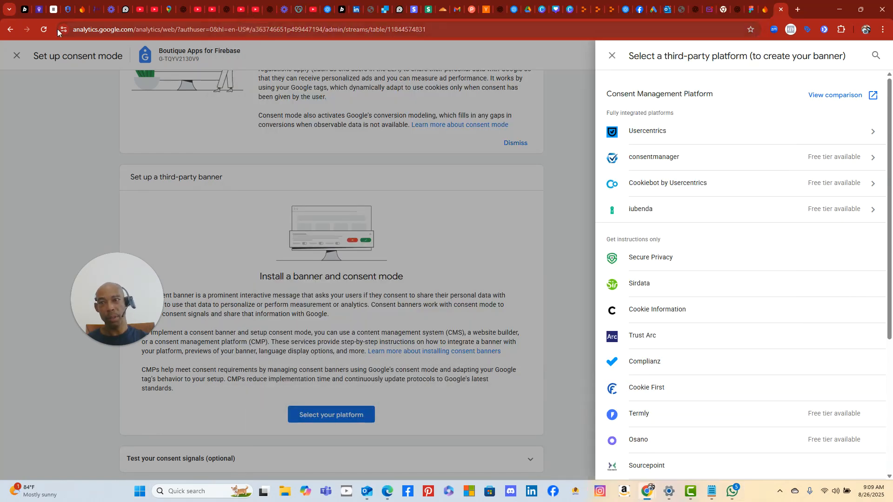
{"action": "left_click_drag", "start_coordinate": [36, 18], "coordinate": [885, 475]}
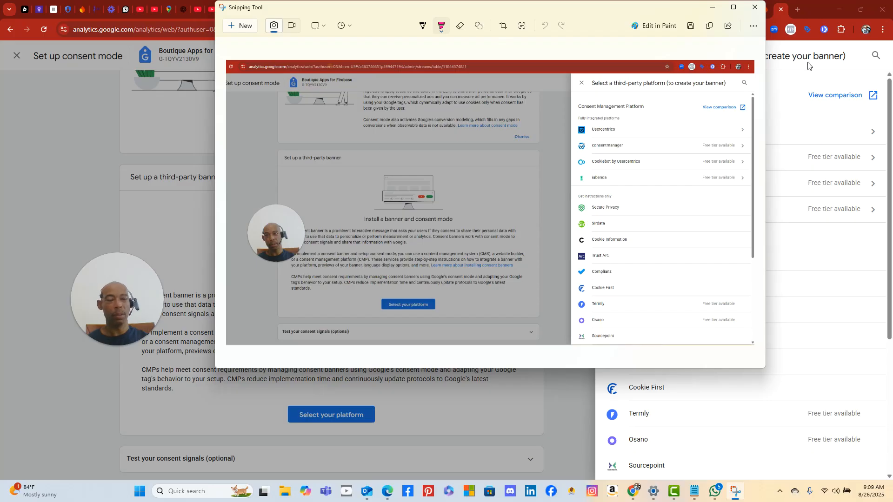
{"action": "left_click", "coordinate": [710, 26]}
{"action": "left_click", "coordinate": [789, 78]}
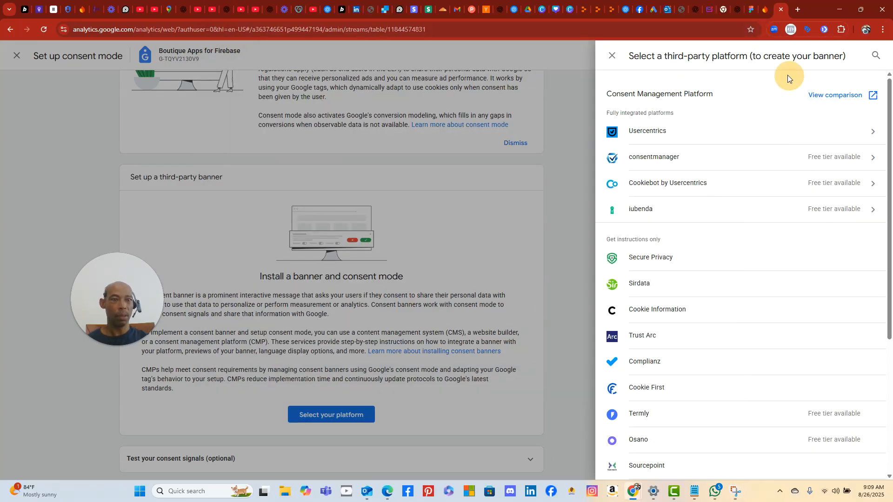
- Ask ChatGPT, with the screenshot attached, whether any platform is free or required in the US
{"action": "left_click", "coordinate": [225, 10]}
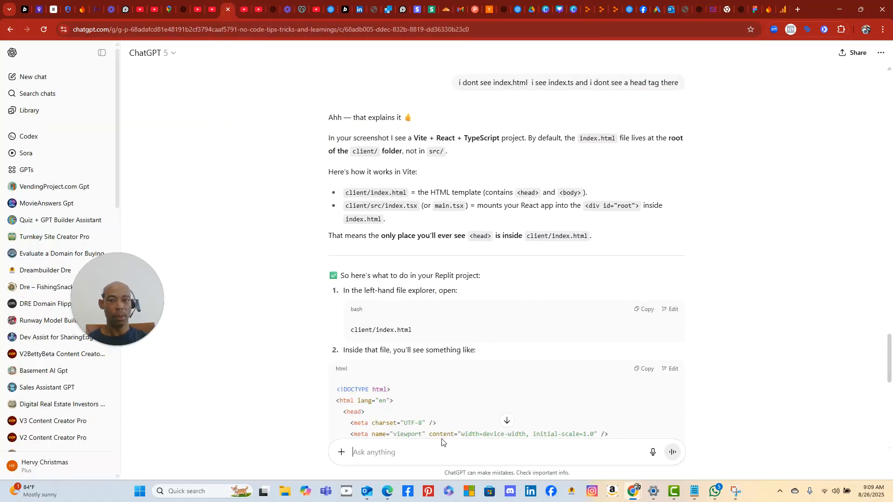
{"action": "right_click", "coordinate": [430, 447]}
{"action": "left_click", "coordinate": [493, 318]}
{"action": "type", "text": "is any of th"}
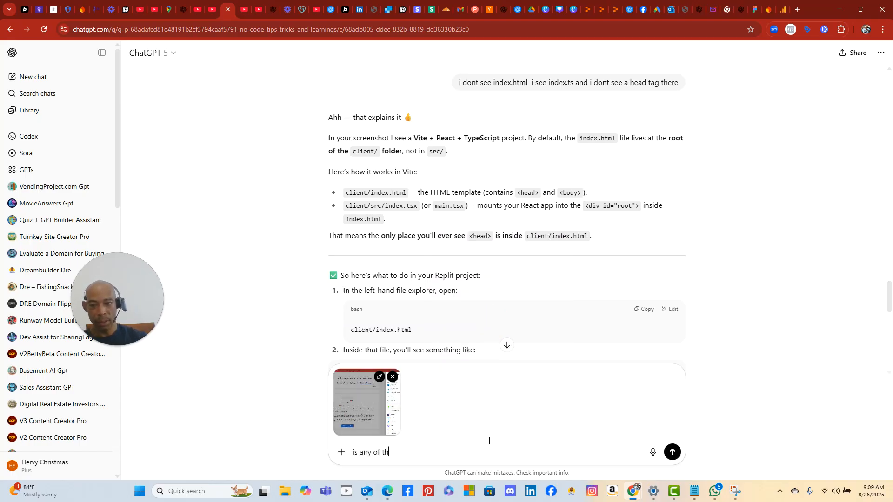
{"action": "type", "text": "ese free and is it re"}
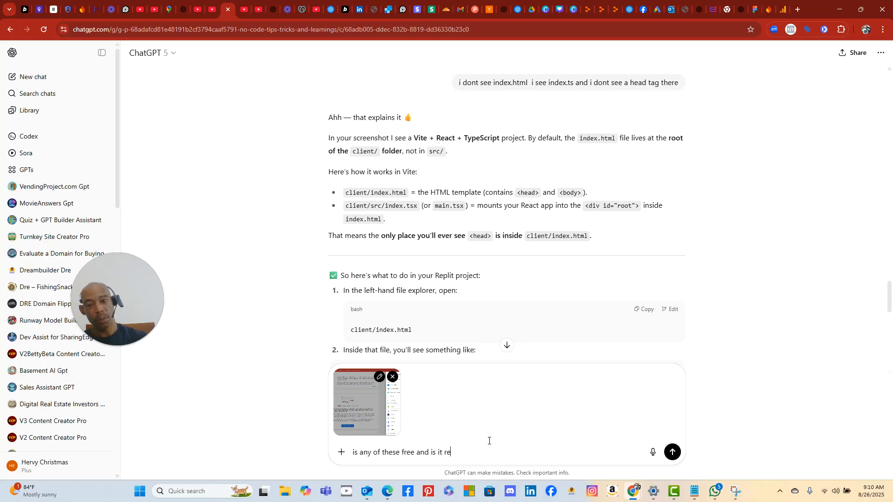
{"action": "type", "text": "quired in the"}
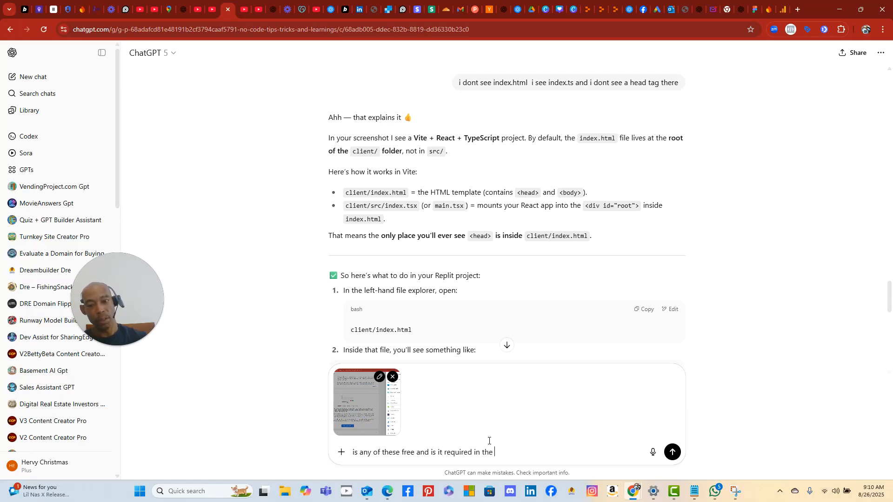
{"action": "type", "text": " united states for compliance"}
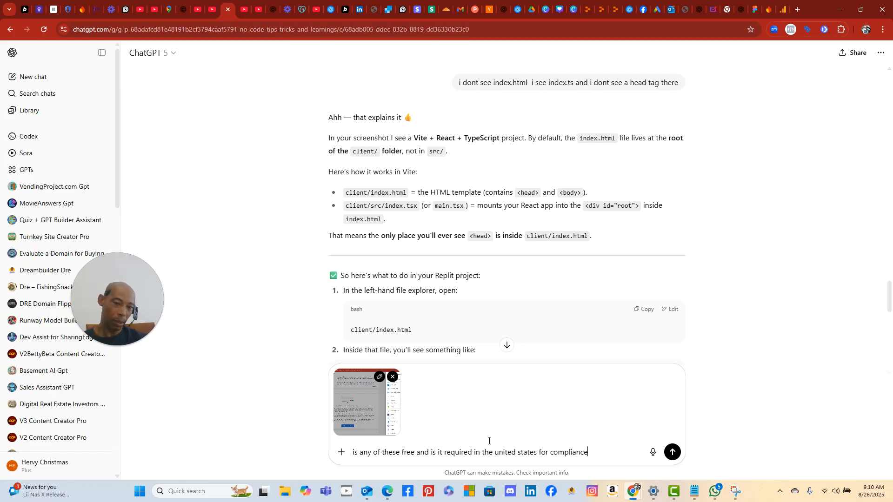
{"action": "type", "text": "?"}
{"action": "key", "text": "Return"}
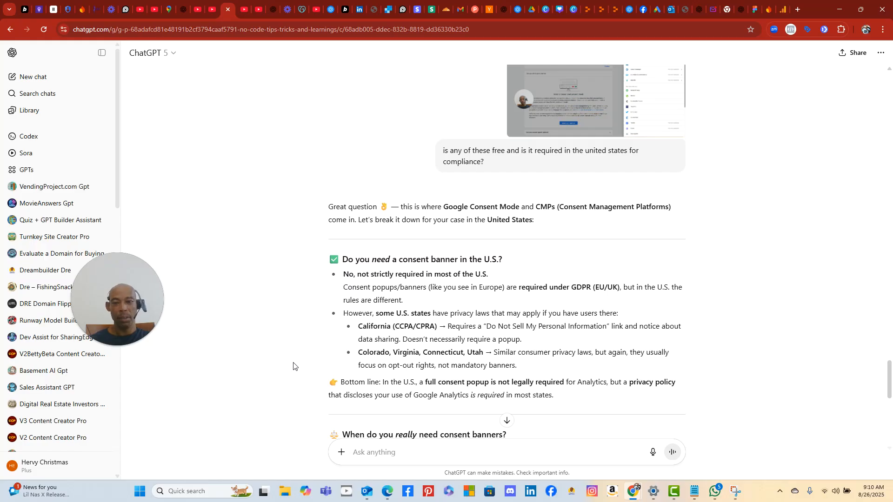
{"action": "scroll", "coordinate": [294, 368], "scroll_direction": "down", "scroll_amount": 2}
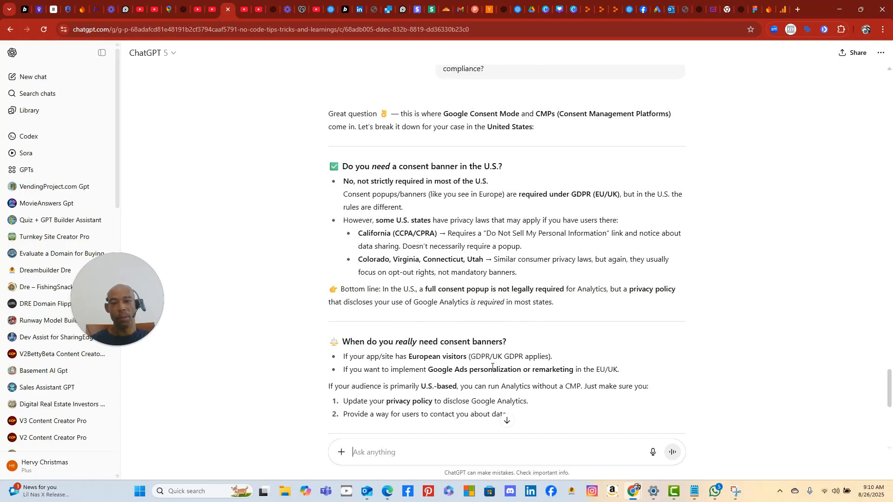
{"action": "scroll", "coordinate": [465, 353], "scroll_direction": "down", "scroll_amount": 6}
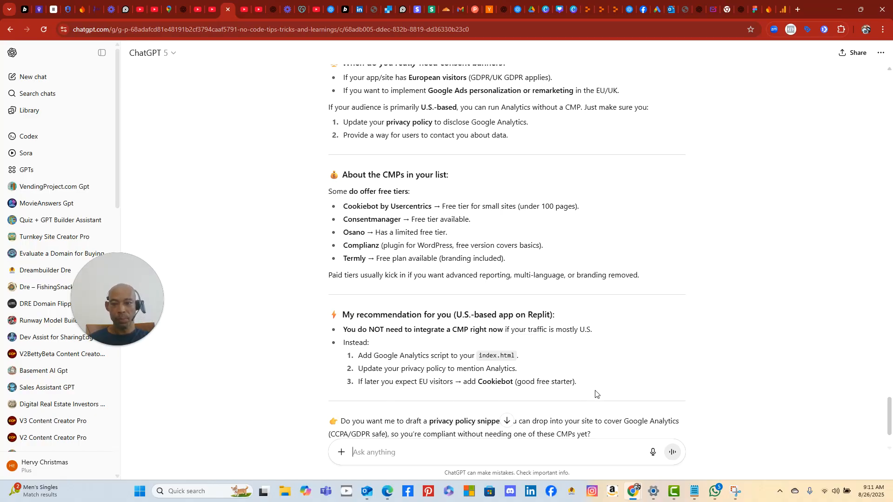
{"action": "scroll", "coordinate": [597, 394], "scroll_direction": "down", "scroll_amount": 1}
{"action": "scroll", "coordinate": [596, 394], "scroll_direction": "up", "scroll_amount": 2}
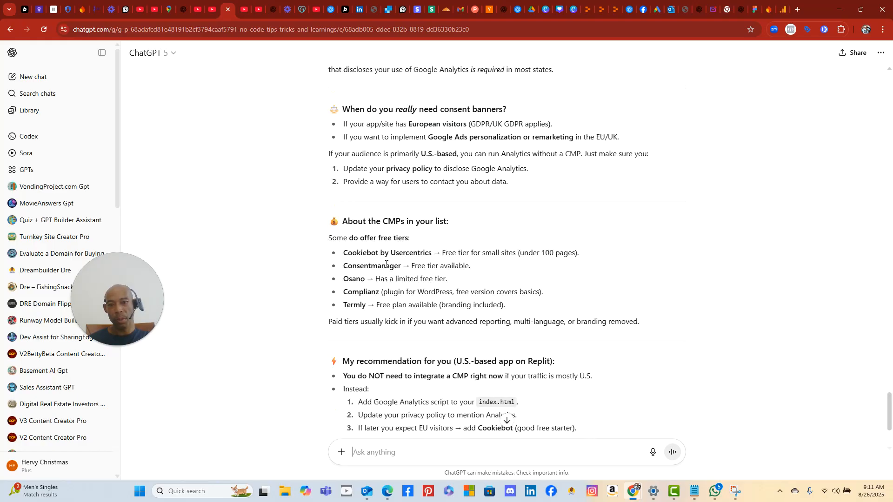
{"action": "left_click", "coordinate": [403, 447]}
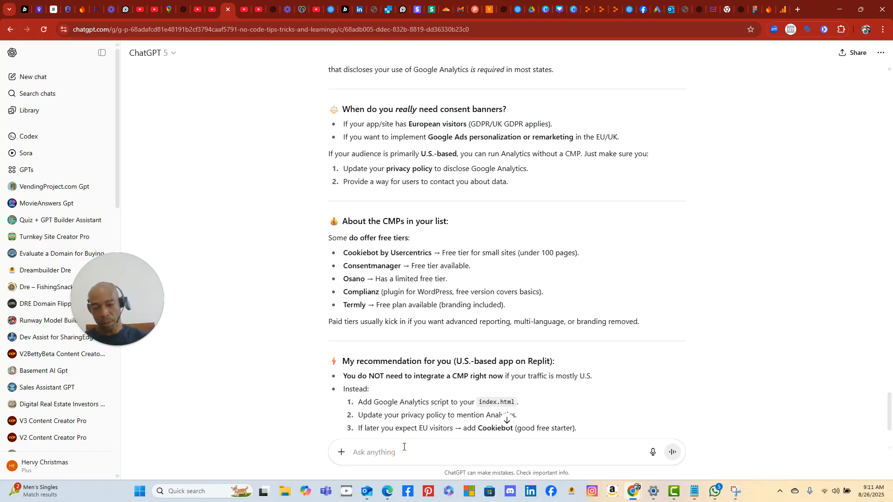
{"action": "type", "text": "i mean"}
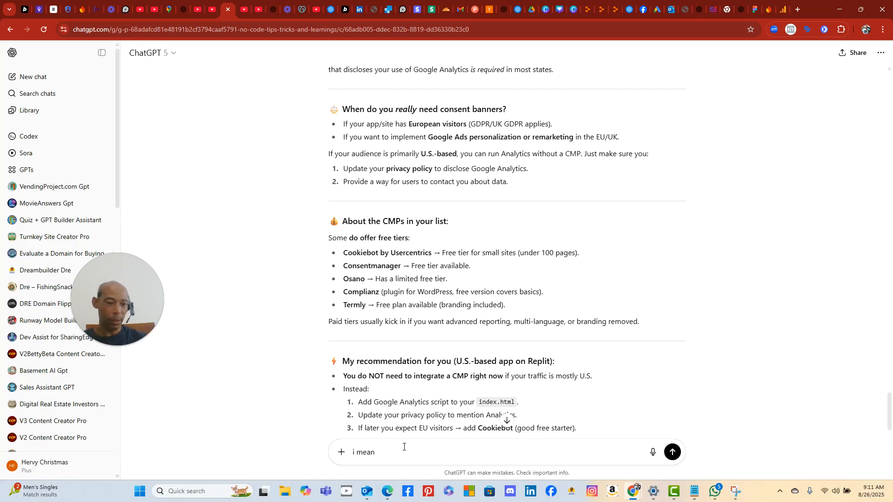
{"action": "key", "text": "BackSpace"}
{"action": "key", "text": "BackSpace"}
{"action": "key", "text": "BackSpace"}
{"action": "key", "text": "BackSpace"}
{"action": "key", "text": "BackSpace"}
{"action": "key", "text": "BackSpace"}
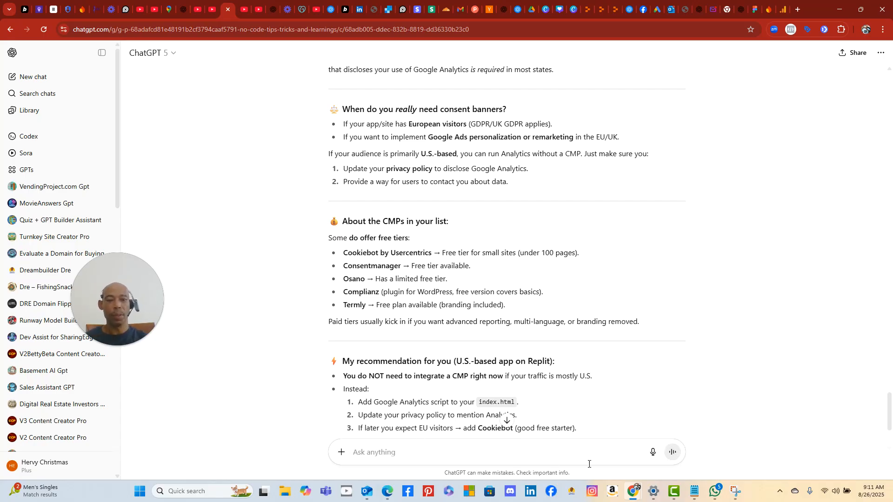
- Dictate and send a follow-up asking whether adding Cookiebot is just a drop of code
{"action": "left_click", "coordinate": [653, 452]}
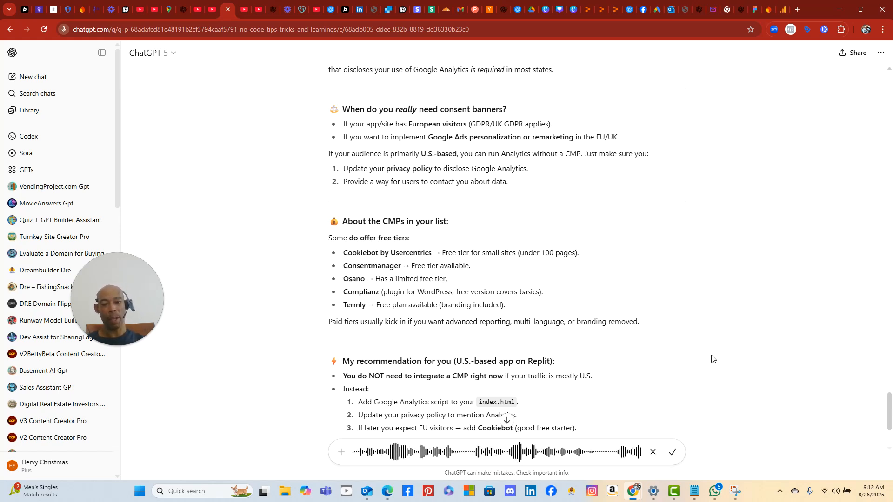
{"action": "scroll", "coordinate": [716, 357], "scroll_direction": "down", "scroll_amount": 2}
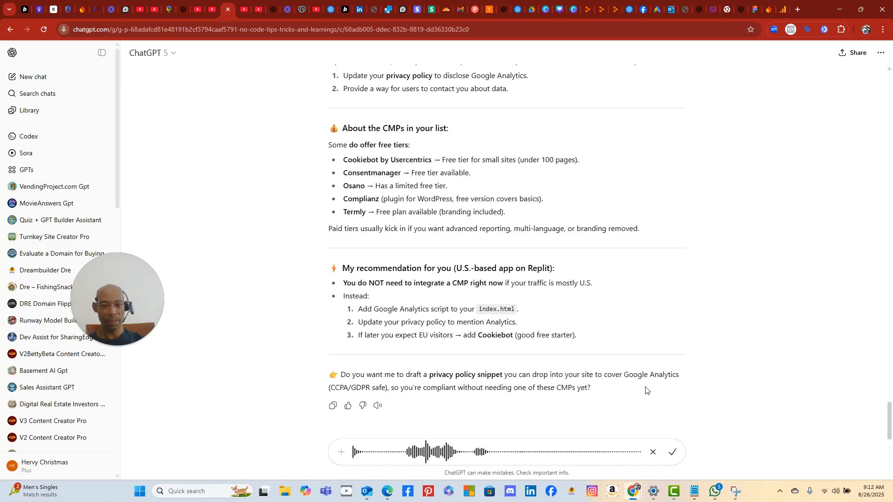
{"action": "left_click", "coordinate": [673, 454]}
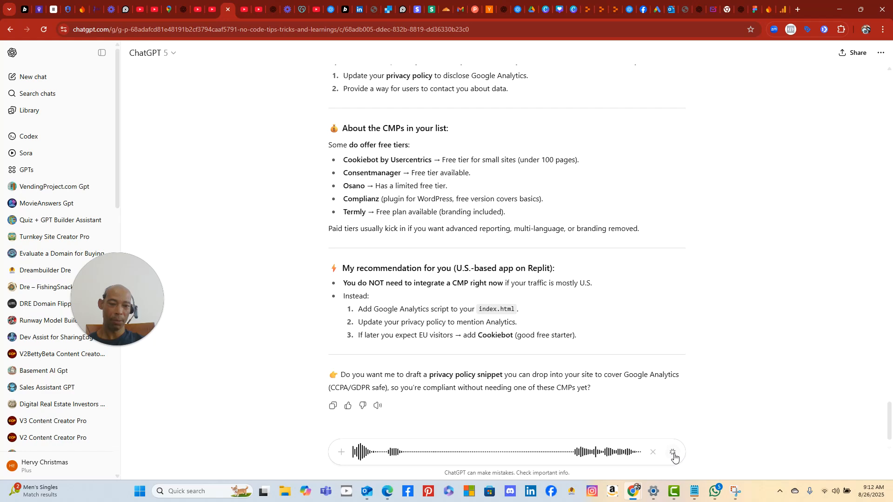
{"action": "left_click", "coordinate": [673, 454]}
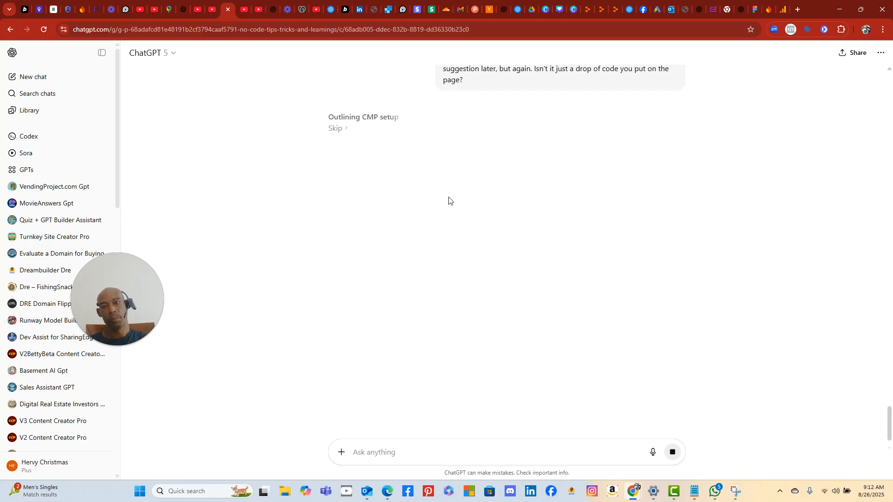
- Read through the reply's Cookiebot script, Consent Mode v2 defaults and GA4 code for client/index.html
{"action": "scroll", "coordinate": [571, 161], "scroll_direction": "up", "scroll_amount": 3}
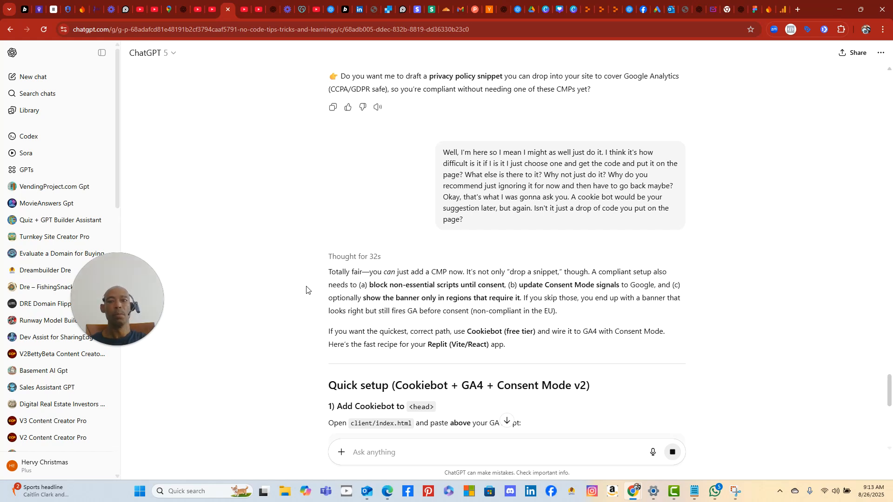
{"action": "scroll", "coordinate": [306, 290], "scroll_direction": "down", "scroll_amount": 2}
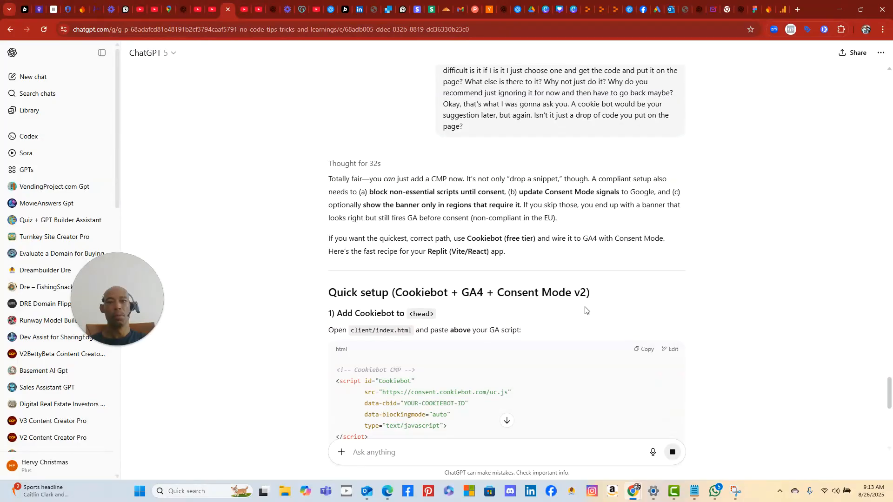
{"action": "scroll", "coordinate": [455, 315], "scroll_direction": "down", "scroll_amount": 2}
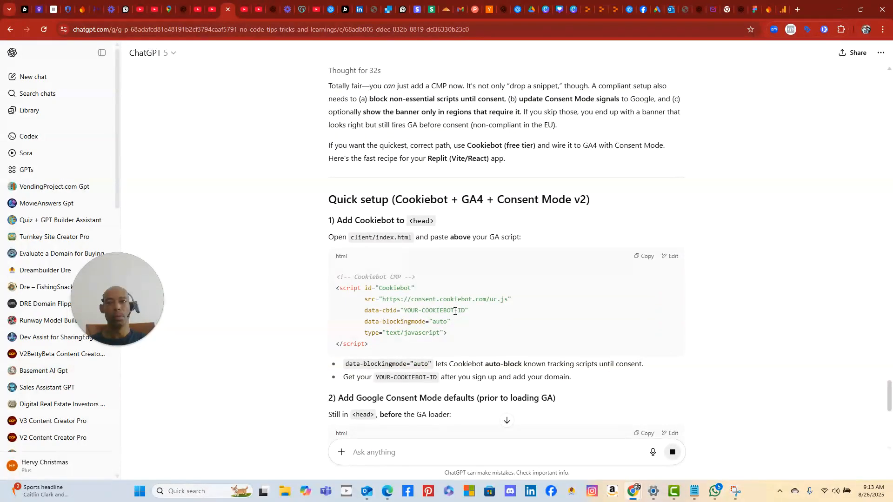
{"action": "scroll", "coordinate": [455, 311], "scroll_direction": "down", "scroll_amount": 3}
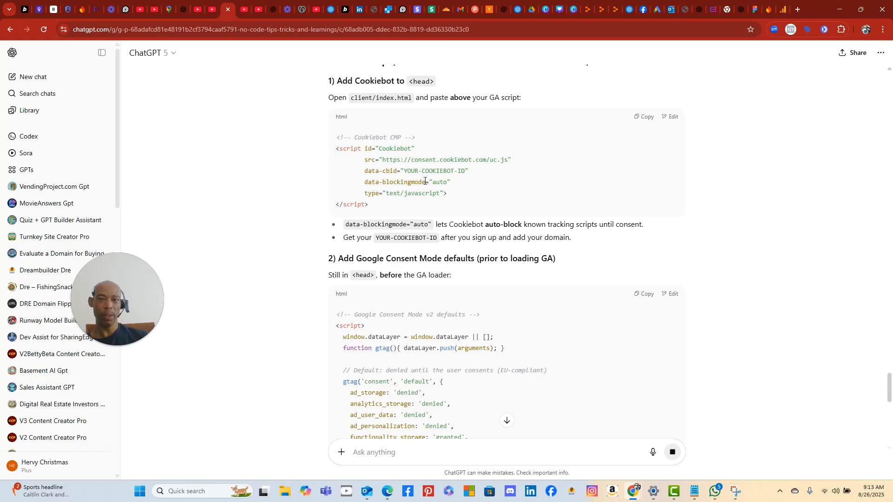
{"action": "scroll", "coordinate": [465, 296], "scroll_direction": "down", "scroll_amount": 6}
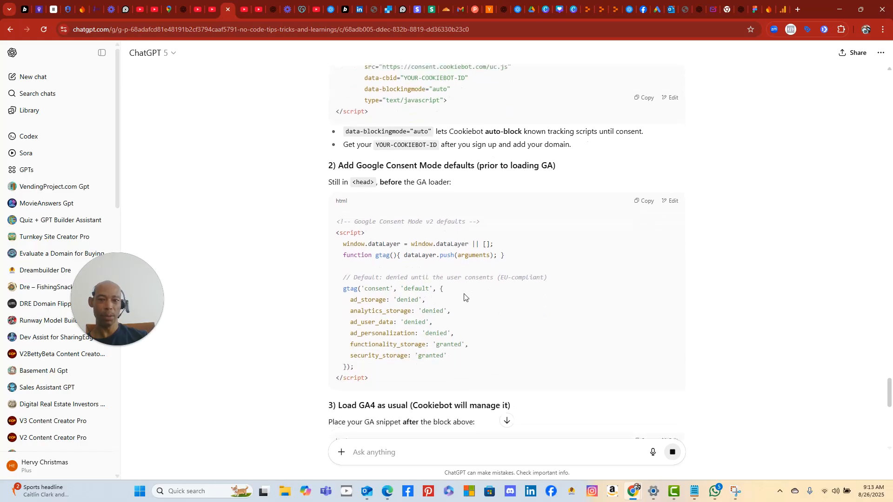
{"action": "scroll", "coordinate": [462, 292], "scroll_direction": "down", "scroll_amount": 2}
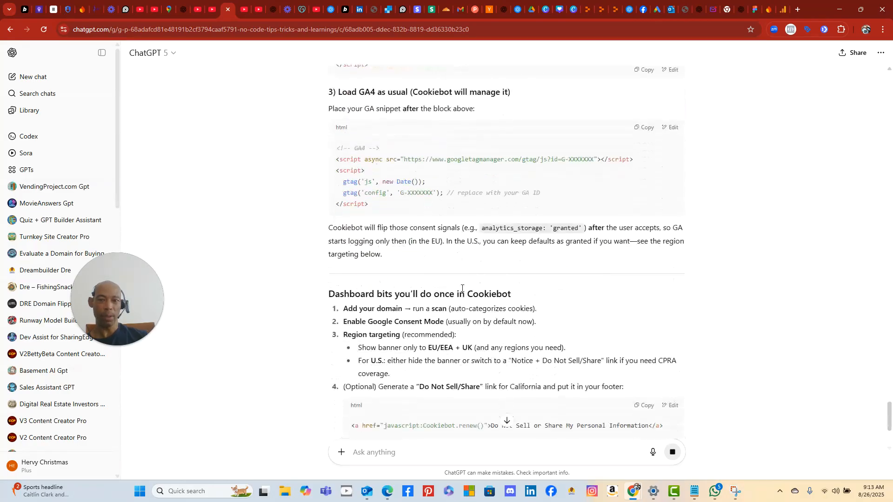
{"action": "scroll", "coordinate": [462, 291], "scroll_direction": "up", "scroll_amount": 5}
{"action": "scroll", "coordinate": [462, 291], "scroll_direction": "up", "scroll_amount": 6}
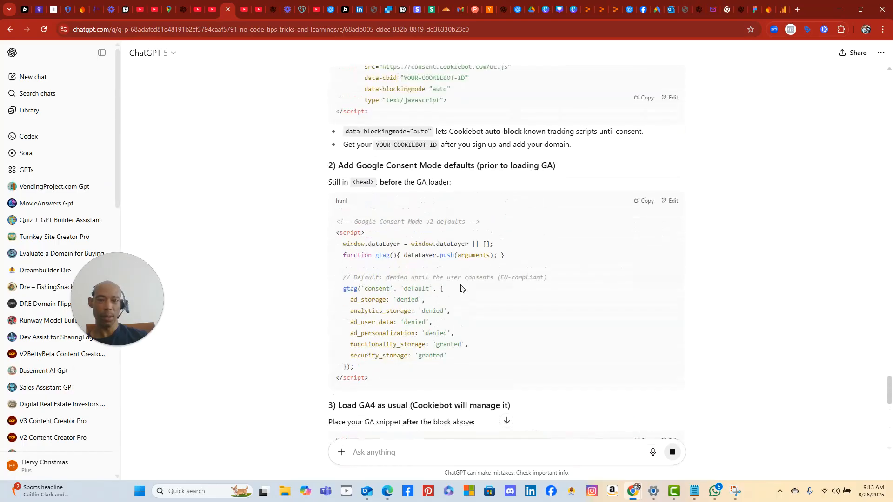
{"action": "scroll", "coordinate": [436, 331], "scroll_direction": "down", "scroll_amount": 3}
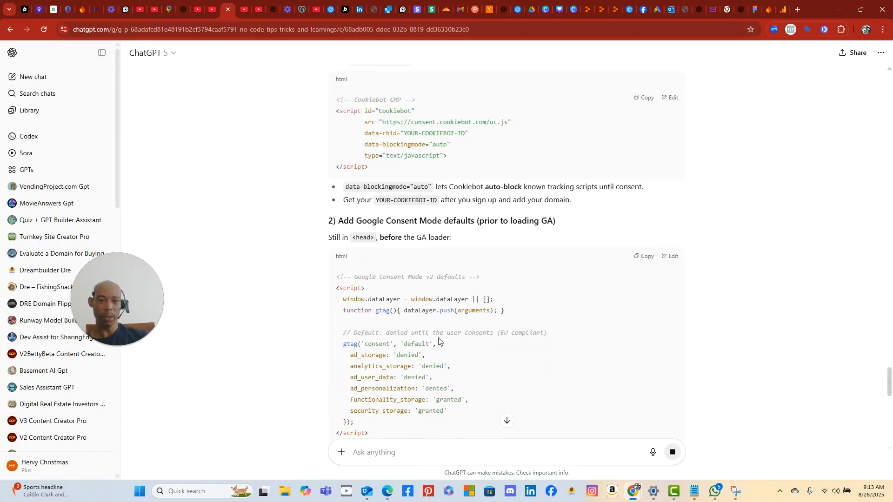
{"action": "scroll", "coordinate": [369, 312], "scroll_direction": "down", "scroll_amount": 2}
{"action": "scroll", "coordinate": [484, 218], "scroll_direction": "up", "scroll_amount": 3}
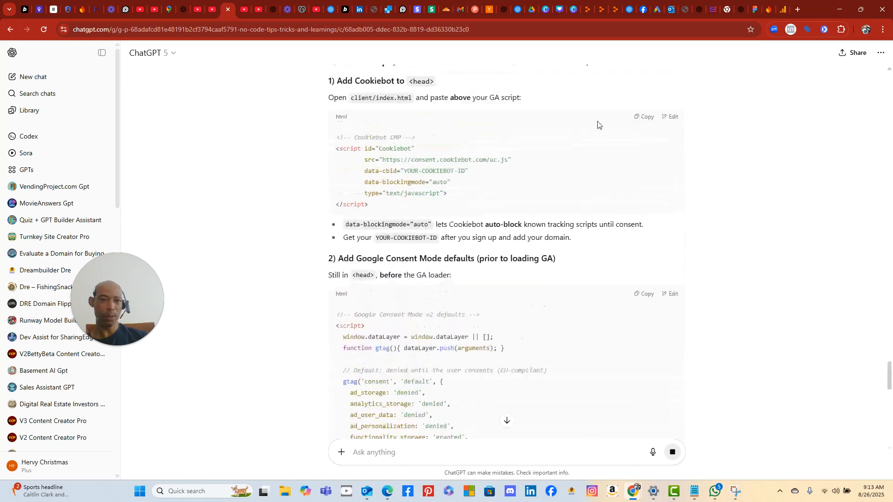
- Select Cookiebot by Usercentrics as the consent management platform
{"action": "left_click", "coordinate": [782, 13]}
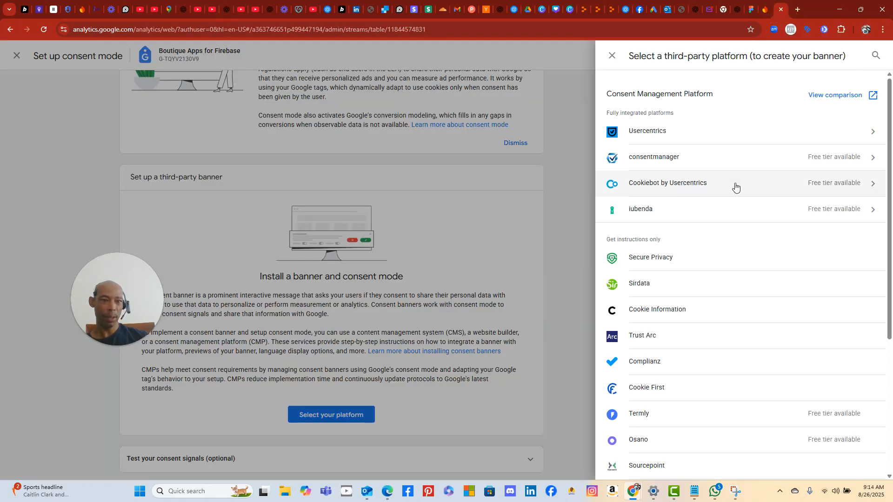
{"action": "left_click", "coordinate": [809, 188]}
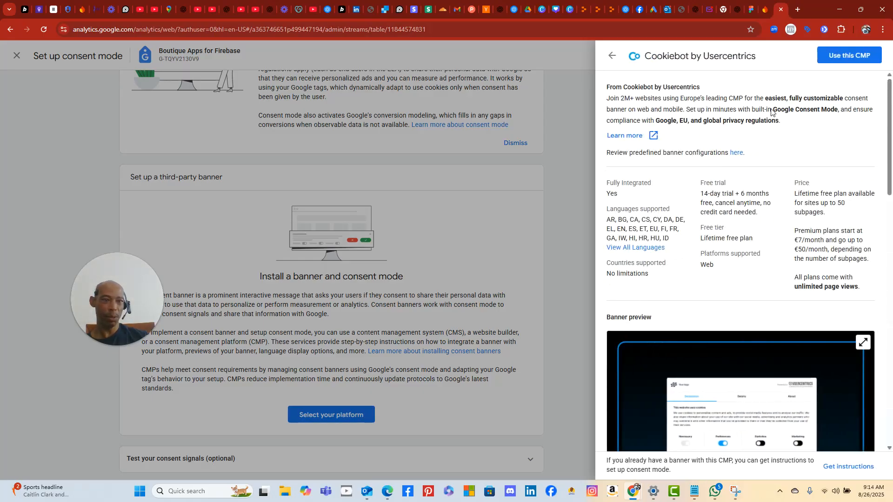
{"action": "scroll", "coordinate": [745, 177], "scroll_direction": "down", "scroll_amount": 8}
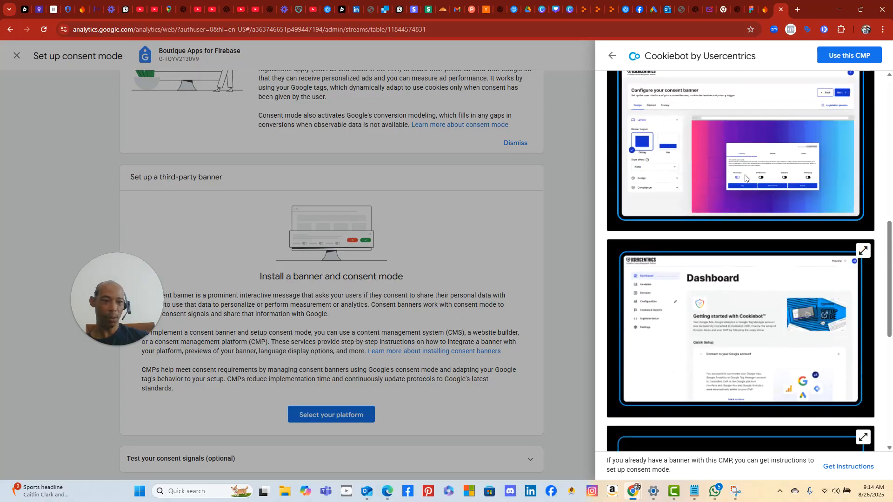
{"action": "scroll", "coordinate": [745, 172], "scroll_direction": "down", "scroll_amount": 5}
{"action": "scroll", "coordinate": [747, 168], "scroll_direction": "up", "scroll_amount": 3}
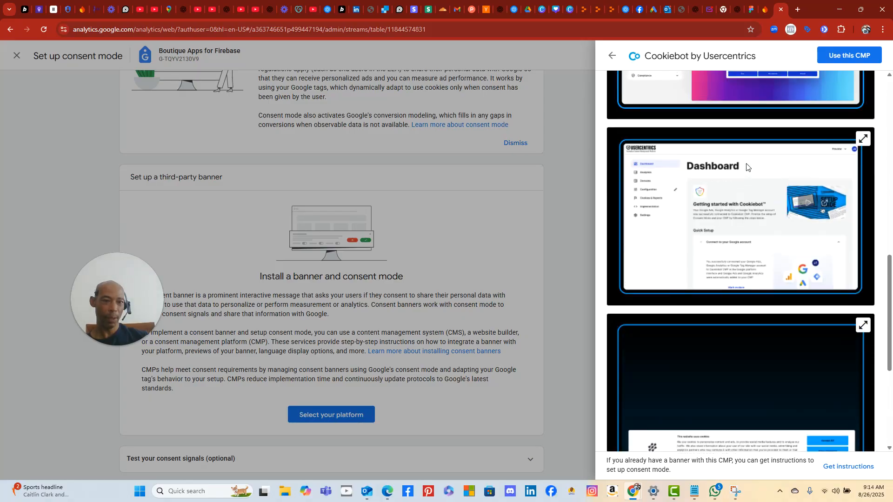
{"action": "scroll", "coordinate": [746, 166], "scroll_direction": "up", "scroll_amount": 10}
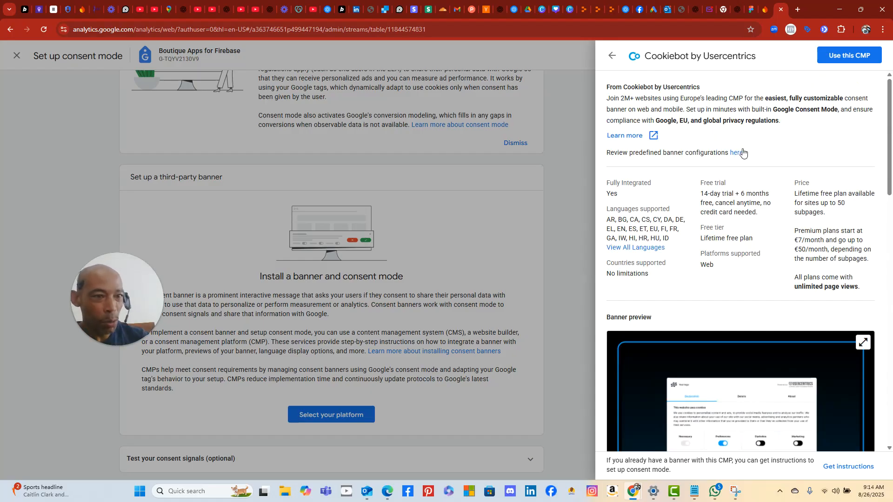
{"action": "left_click", "coordinate": [856, 56]}
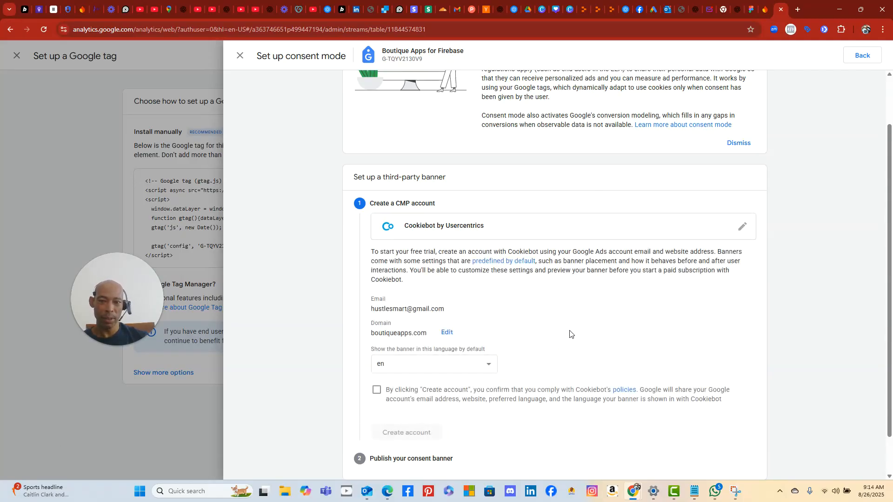
- Agree to Cookiebot's terms and policies so the account can be created
{"action": "scroll", "coordinate": [574, 333], "scroll_direction": "down", "scroll_amount": 1}
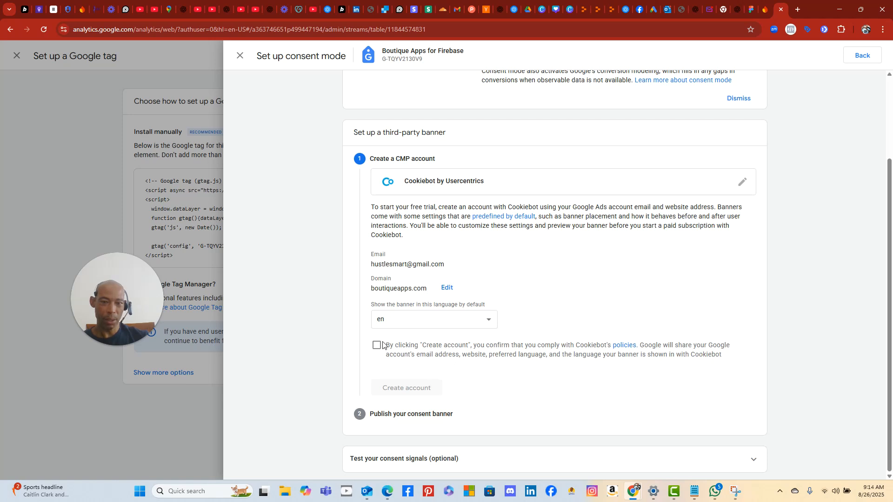
{"action": "scroll", "coordinate": [557, 225], "scroll_direction": "up", "scroll_amount": 3}
{"action": "scroll", "coordinate": [557, 225], "scroll_direction": "down", "scroll_amount": 3}
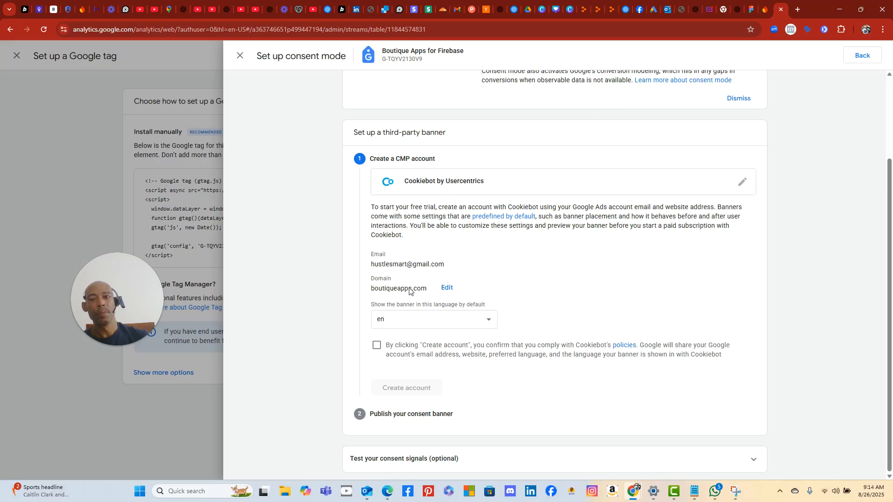
{"action": "left_click", "coordinate": [377, 345]}
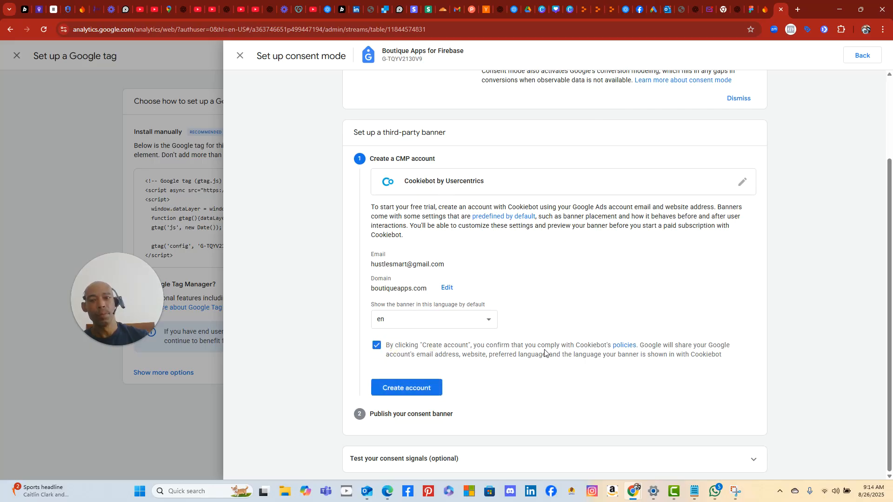
- Create the Cookiebot CMP account and bring up the Tag Manager containers for the consent banner
{"action": "left_click", "coordinate": [400, 389]}
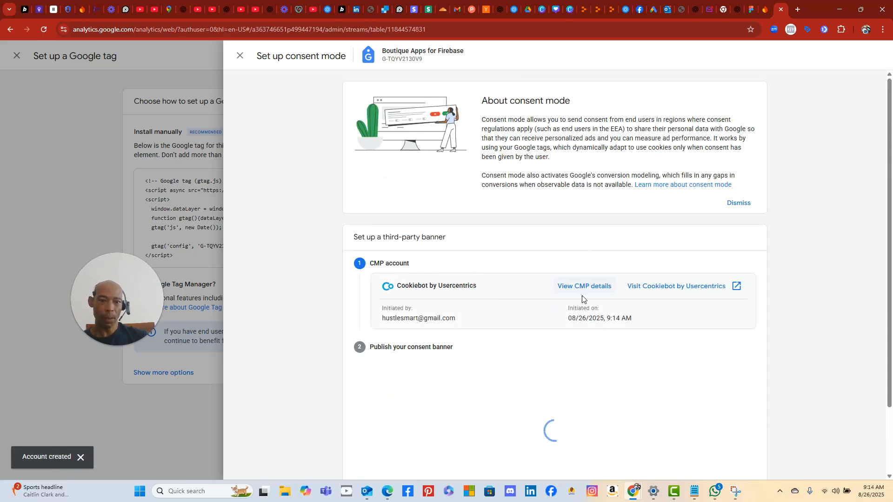
{"action": "scroll", "coordinate": [542, 355], "scroll_direction": "down", "scroll_amount": 1}
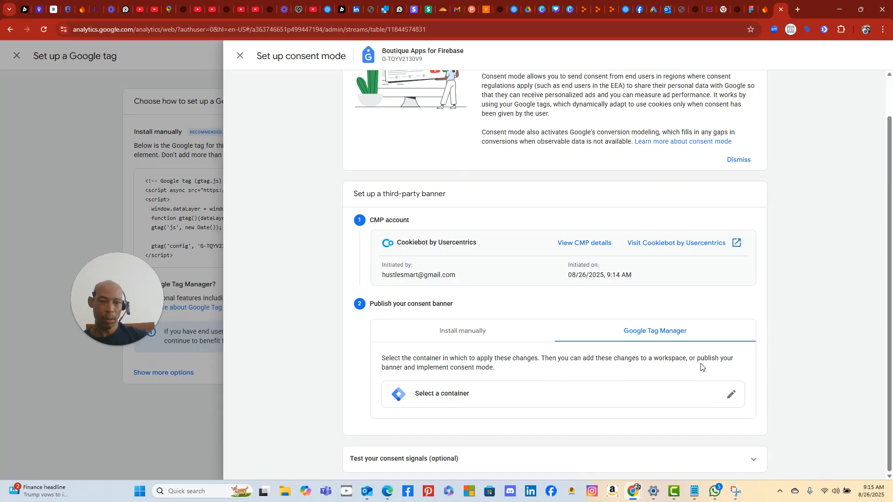
{"action": "scroll", "coordinate": [566, 390], "scroll_direction": "up", "scroll_amount": 1}
{"action": "scroll", "coordinate": [568, 388], "scroll_direction": "down", "scroll_amount": 1}
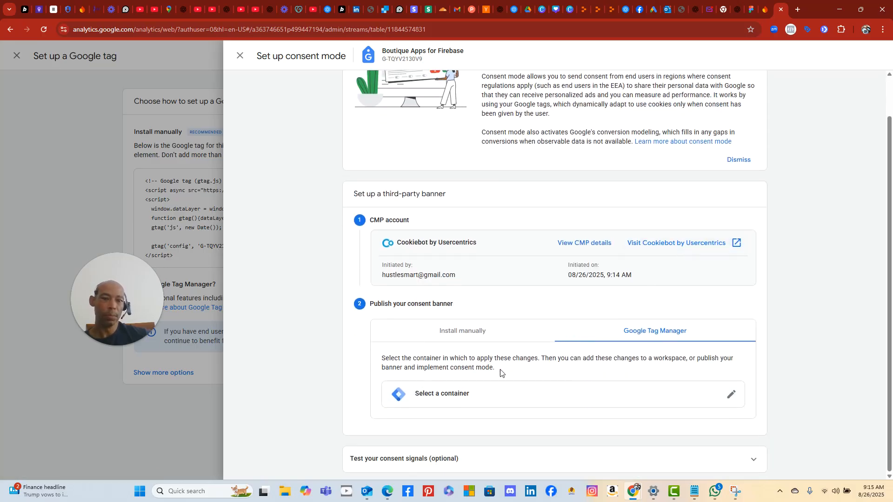
{"action": "left_click", "coordinate": [467, 393]}
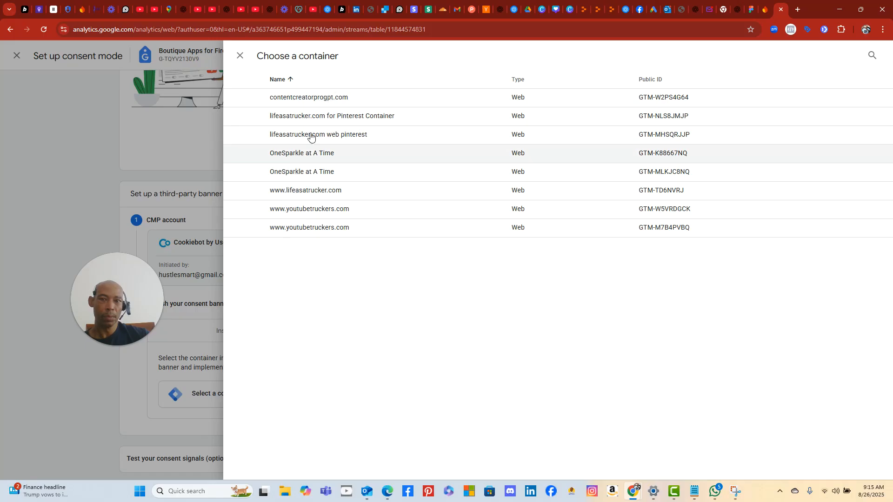
- Open the Choose a container panel listing the eight Web containers, such as contentcreatorprogpt.com
{"action": "left_click", "coordinate": [238, 56]}
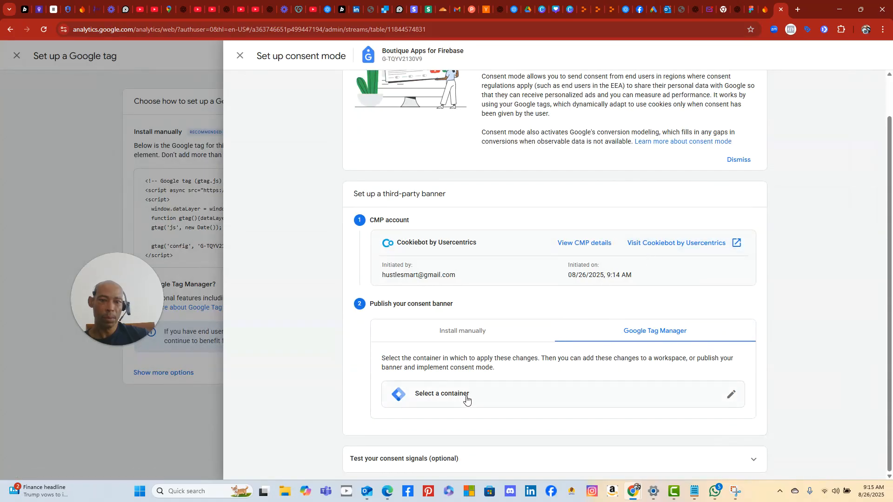
{"action": "left_click", "coordinate": [733, 396]}
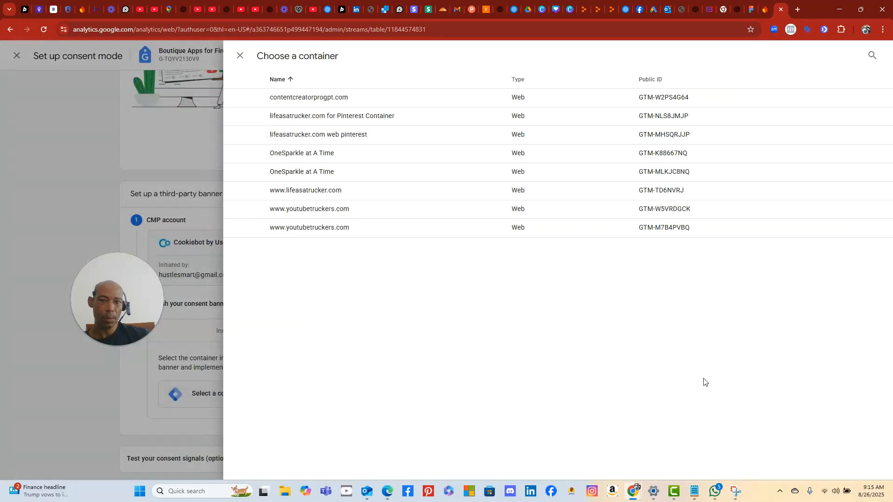
{"action": "left_click", "coordinate": [208, 128]}
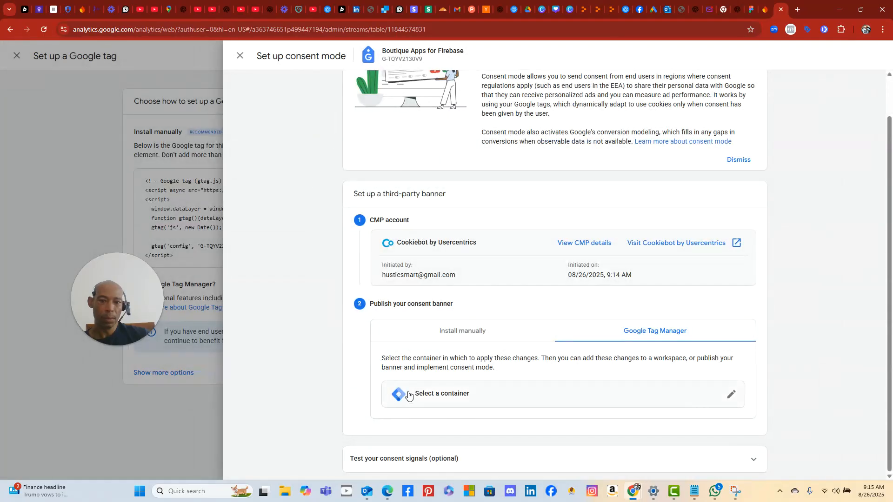
{"action": "left_click", "coordinate": [730, 396]}
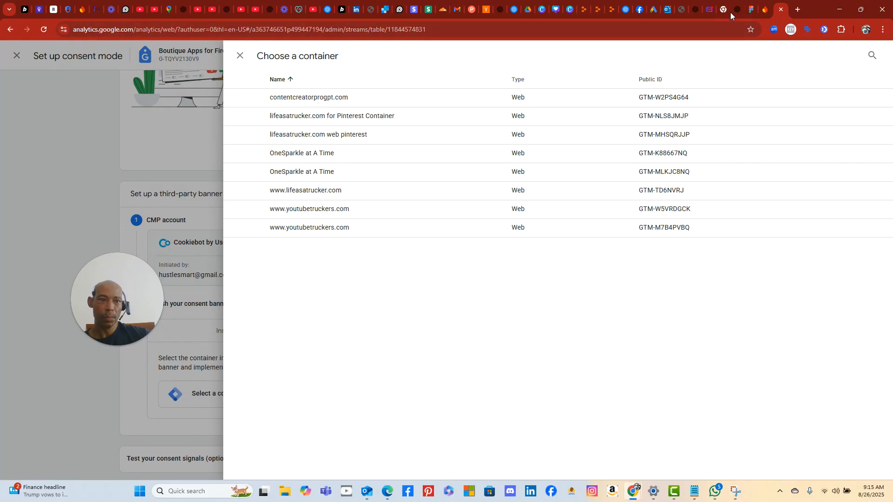
- Draft a ChatGPT message saying a container must be created first and asking for the steps
{"action": "left_click", "coordinate": [227, 11]}
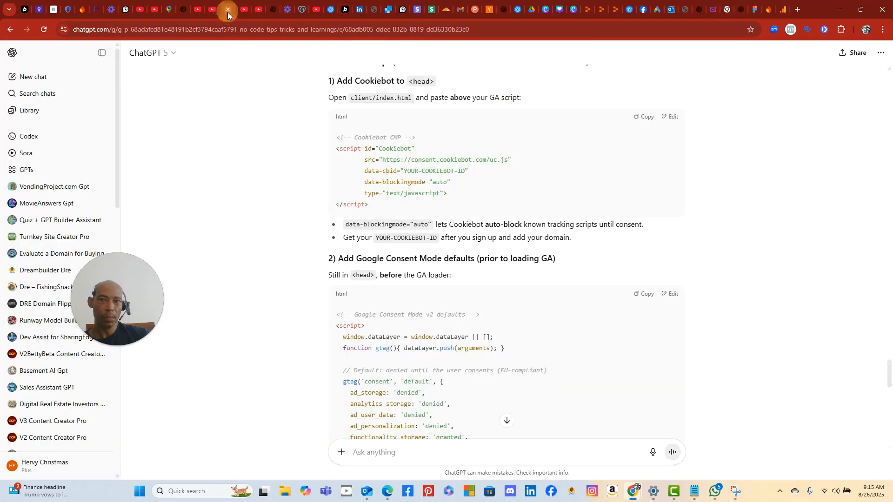
{"action": "left_click", "coordinate": [408, 449]}
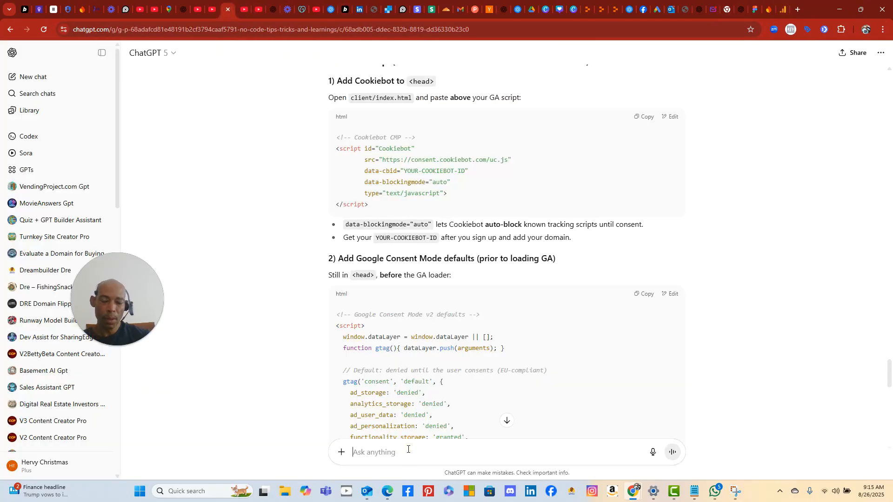
{"action": "type", "text": "it"}
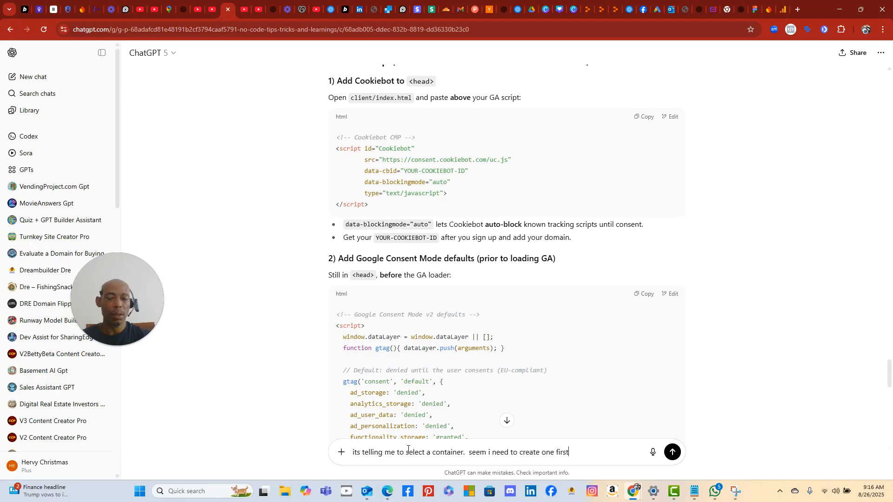
{"action": "type", "text": "."}
{"action": "type", "text": "  give me the steps to cre"}
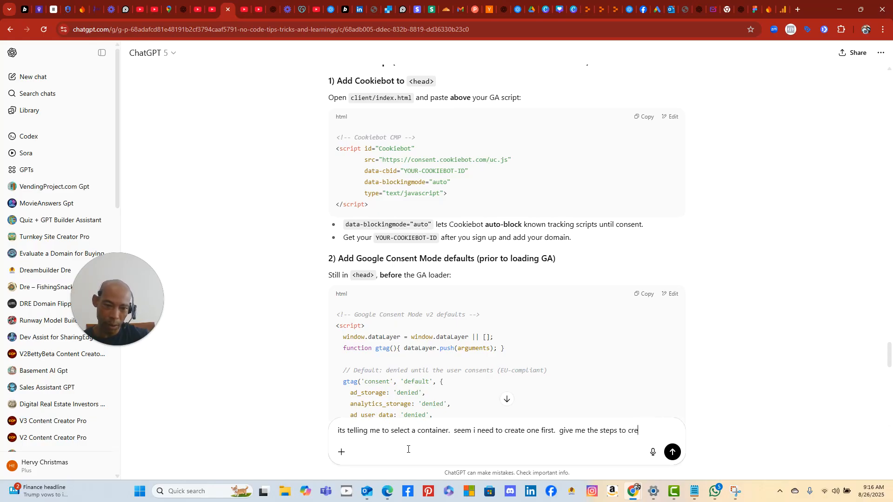
{"action": "type", "text": "ate the container"}
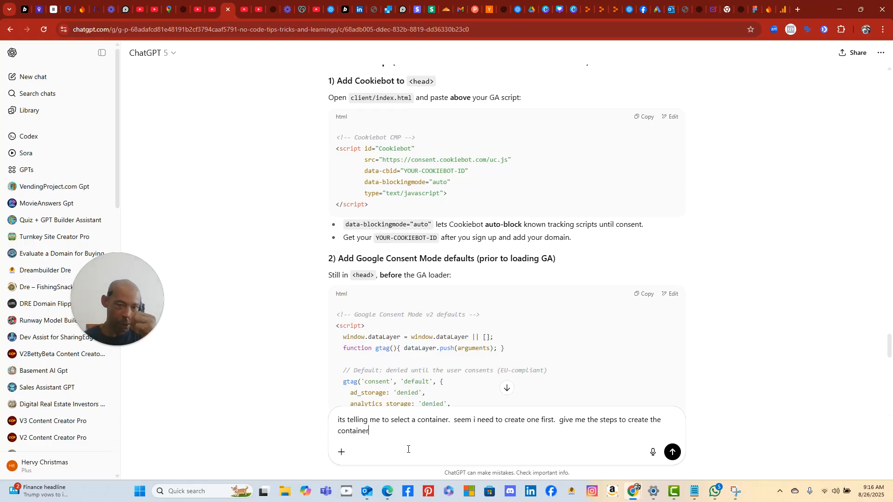
- Send ChatGPT the container question with the consent setup page screenshot pasted in
{"action": "scroll", "coordinate": [322, 316], "scroll_direction": "down", "scroll_amount": 6}
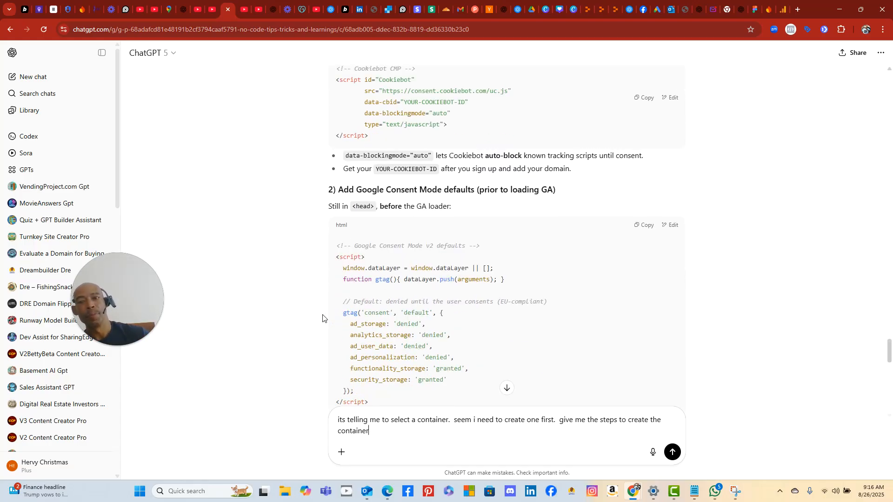
{"action": "scroll", "coordinate": [285, 312], "scroll_direction": "down", "scroll_amount": 3}
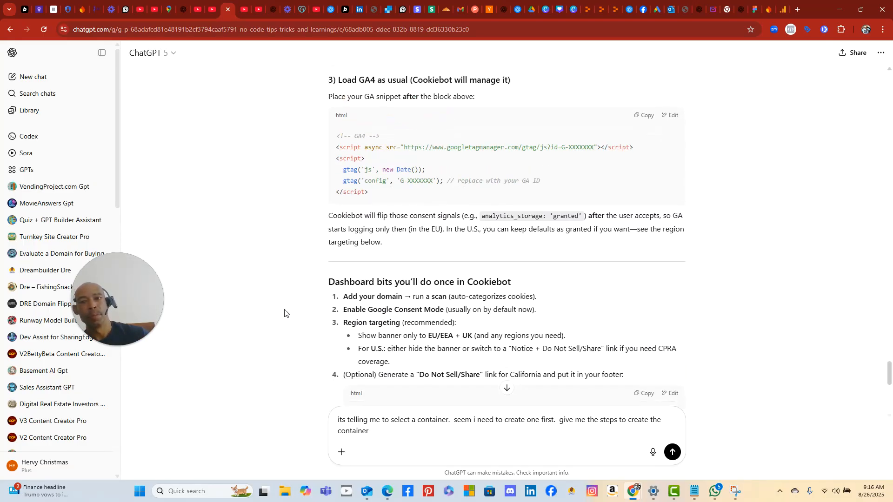
{"action": "scroll", "coordinate": [285, 312], "scroll_direction": "down", "scroll_amount": 3}
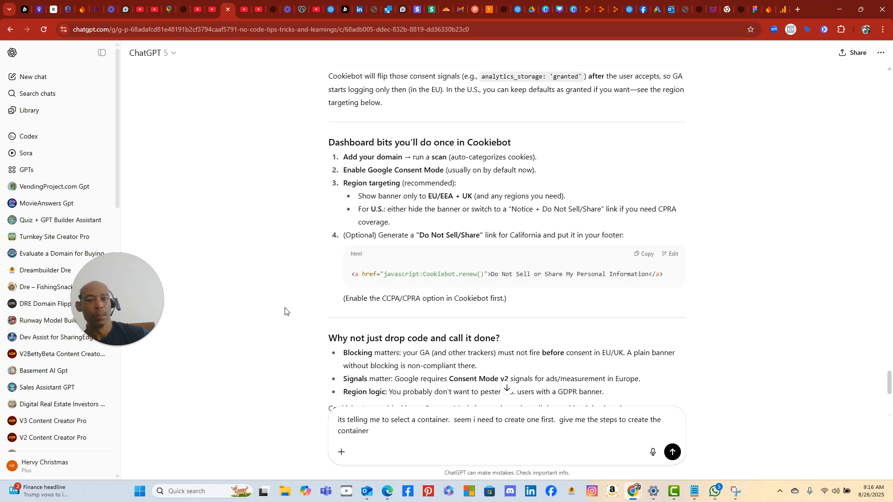
{"action": "scroll", "coordinate": [285, 311], "scroll_direction": "down", "scroll_amount": 1}
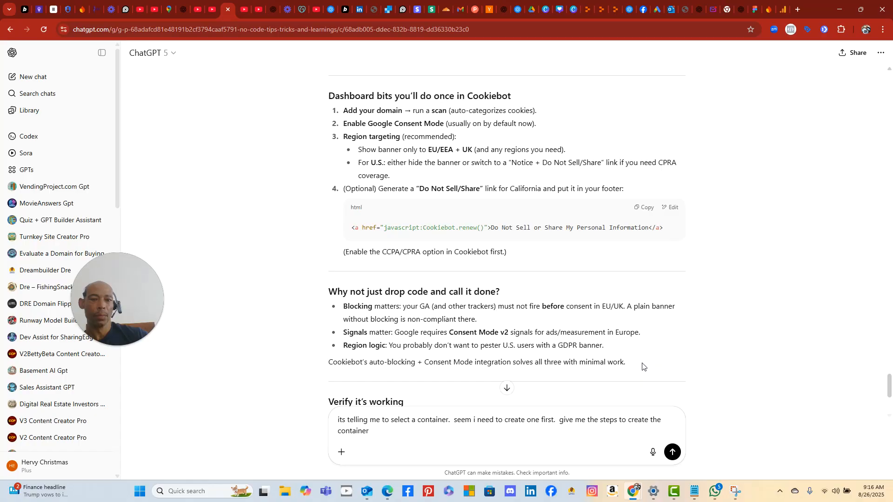
{"action": "scroll", "coordinate": [642, 367], "scroll_direction": "down", "scroll_amount": 4}
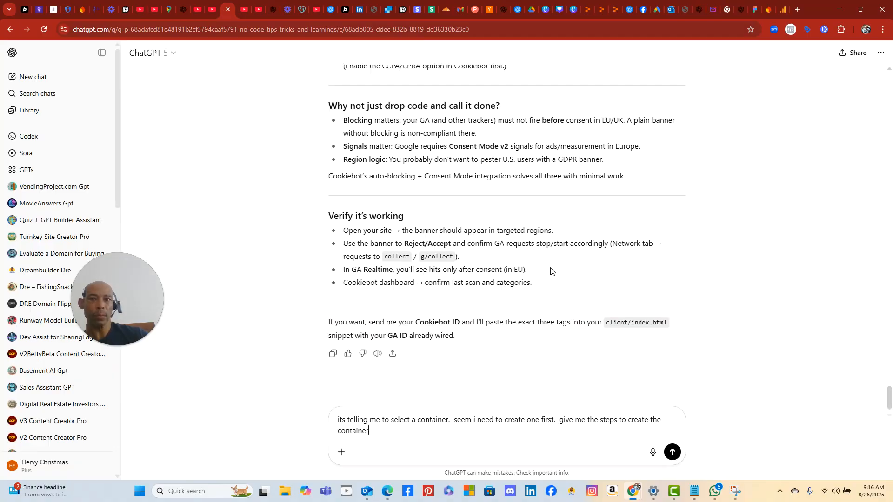
{"action": "scroll", "coordinate": [551, 271], "scroll_direction": "up", "scroll_amount": 8}
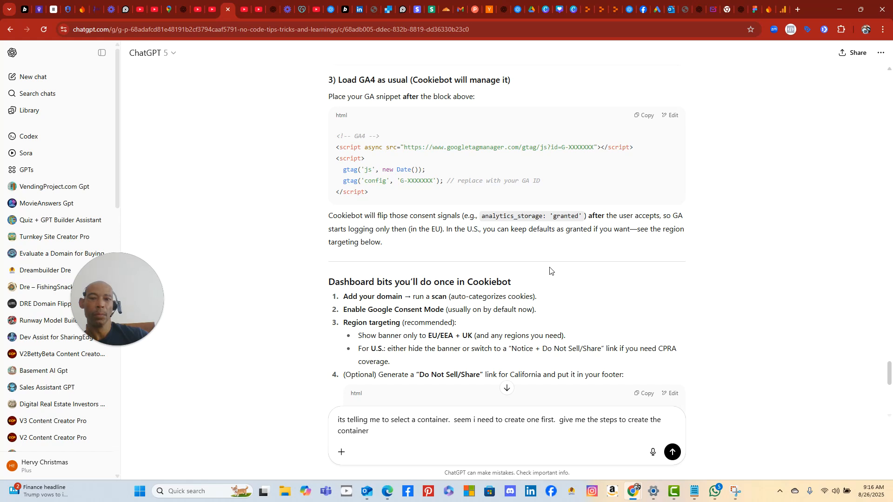
{"action": "scroll", "coordinate": [550, 270], "scroll_direction": "down", "scroll_amount": 1}
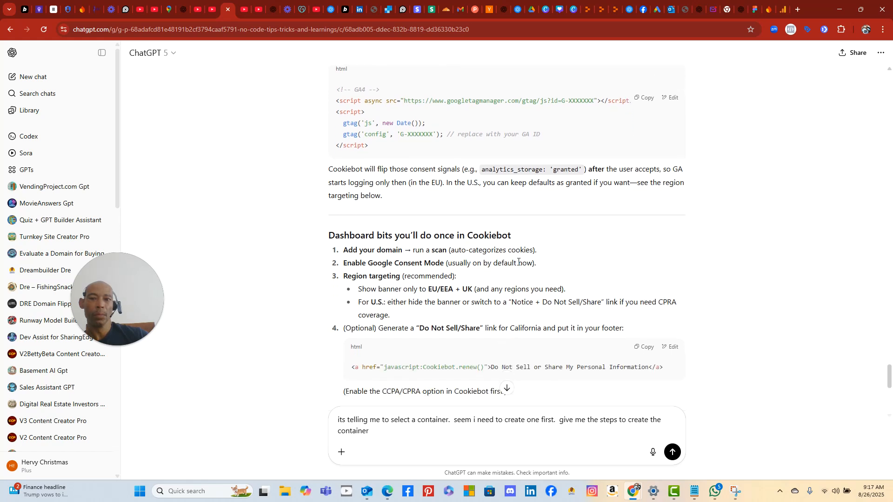
{"action": "scroll", "coordinate": [518, 262], "scroll_direction": "up", "scroll_amount": 1}
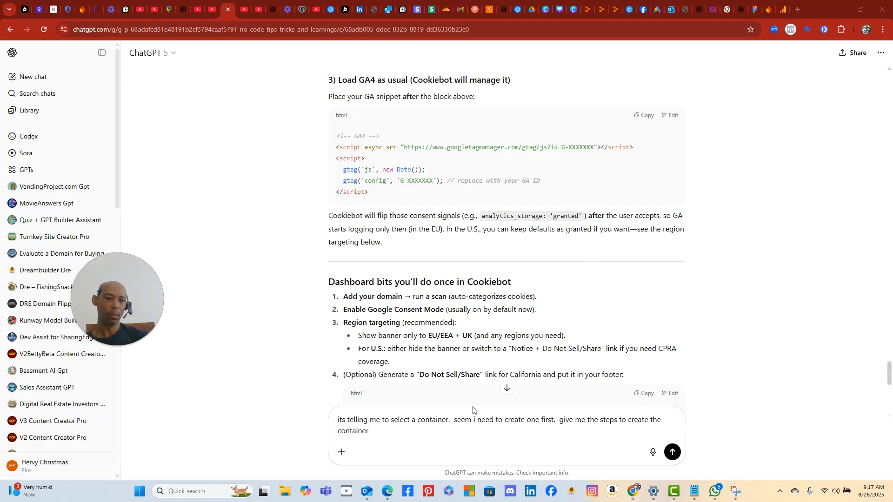
{"action": "right_click", "coordinate": [391, 430]}
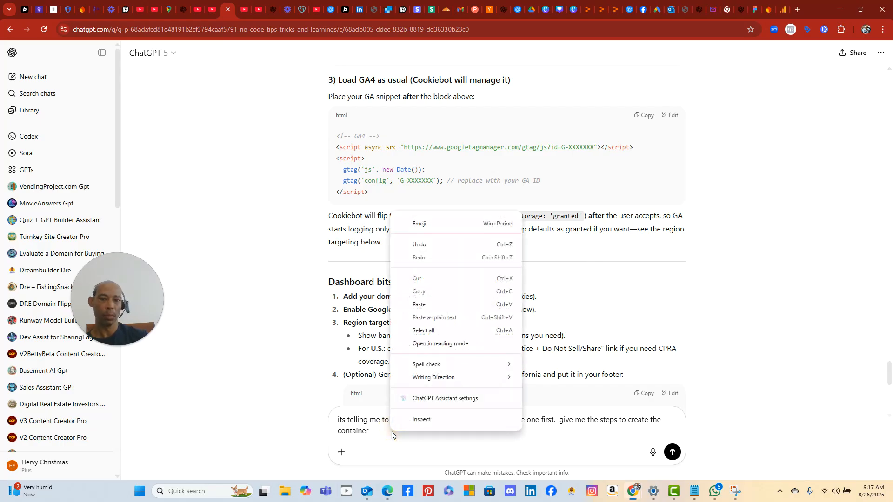
{"action": "left_click", "coordinate": [445, 304]}
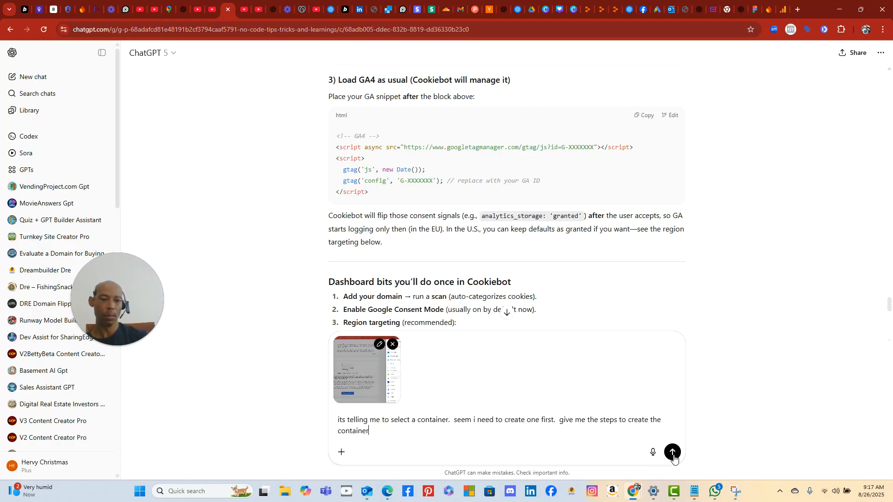
{"action": "left_click", "coordinate": [672, 453]}
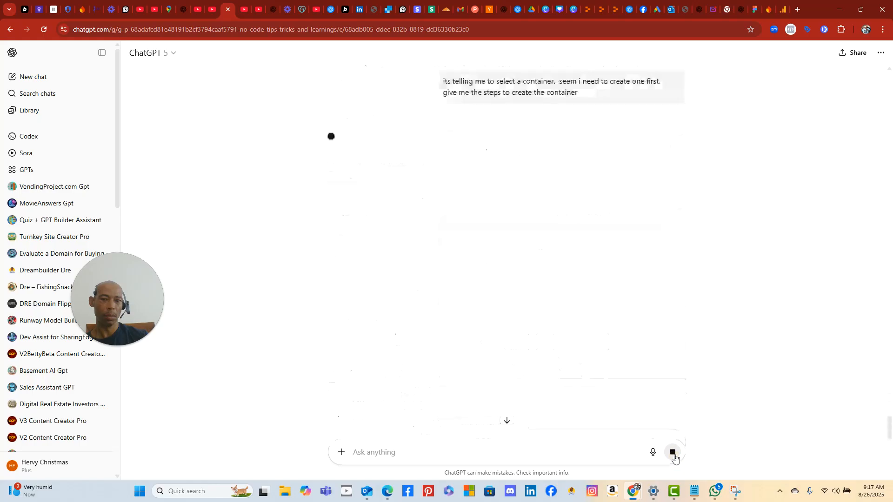
- Capture the Google Analytics container list page with a Snipping Tool screenshot
{"action": "scroll", "coordinate": [594, 298], "scroll_direction": "up", "scroll_amount": 3}
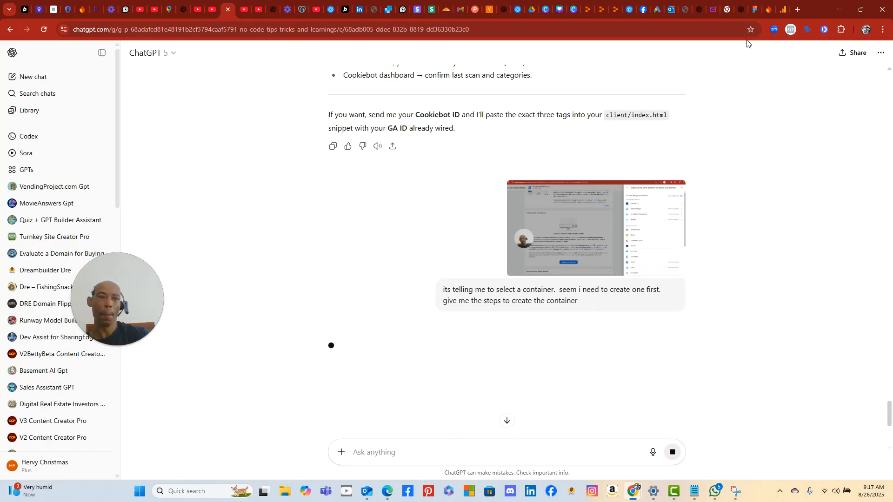
{"action": "left_click", "coordinate": [780, 11]}
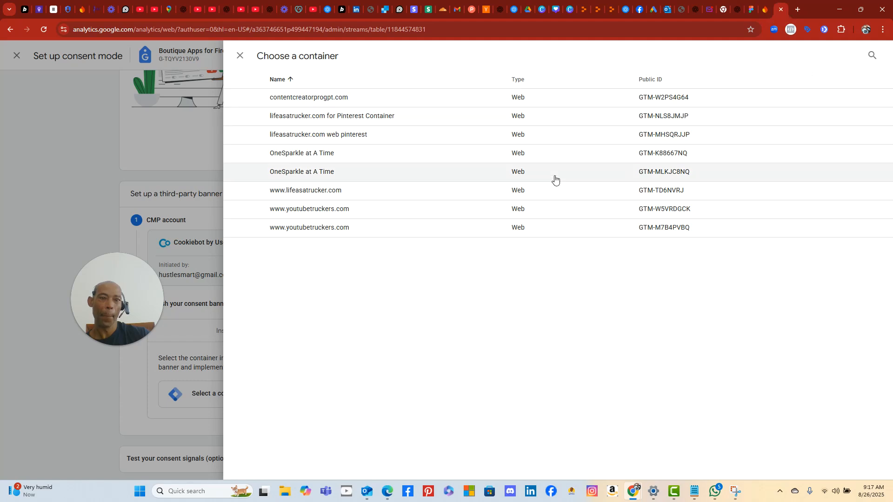
{"action": "left_click", "coordinate": [139, 490]}
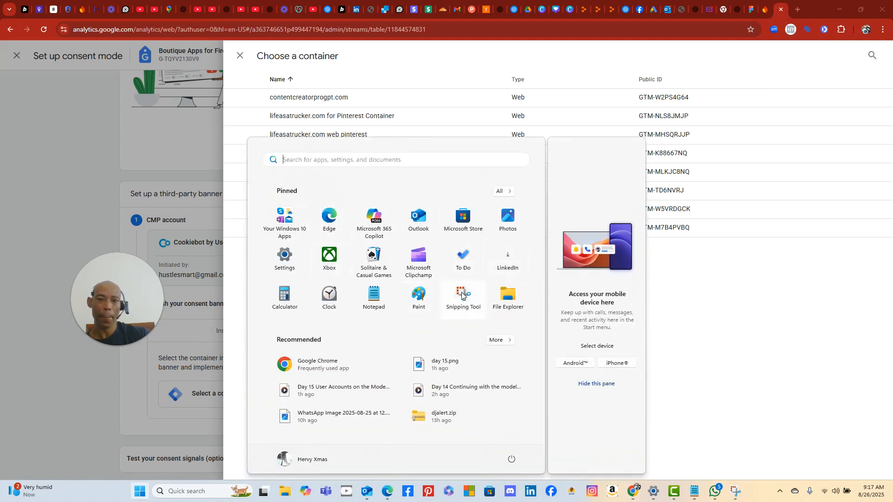
{"action": "left_click", "coordinate": [462, 296]}
{"action": "left_click", "coordinate": [239, 27]}
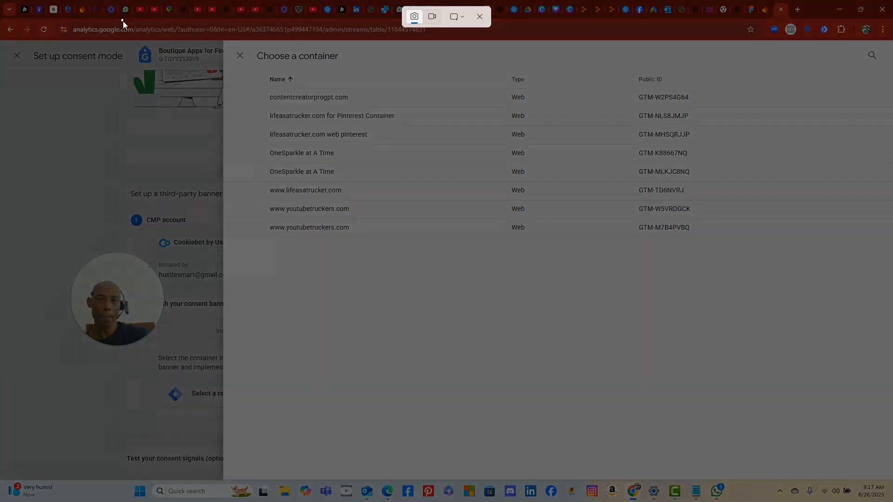
{"action": "left_click_drag", "start_coordinate": [122, 20], "coordinate": [884, 501]}
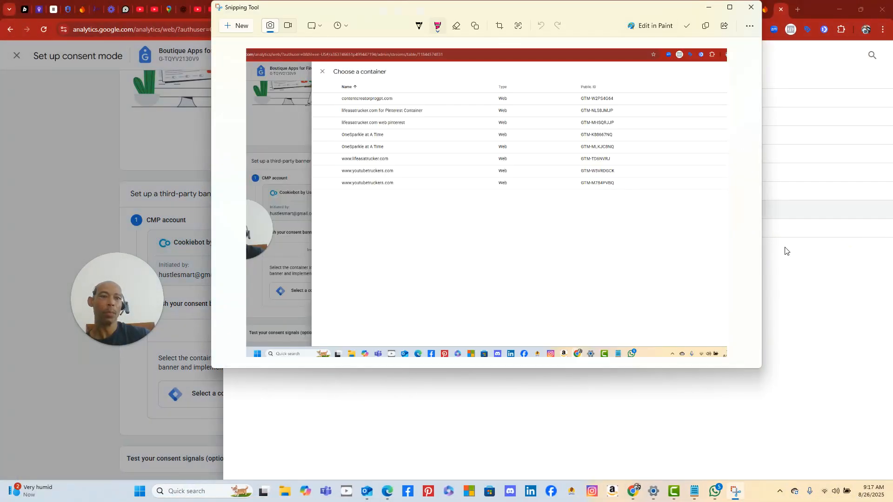
{"action": "left_click", "coordinate": [781, 309]}
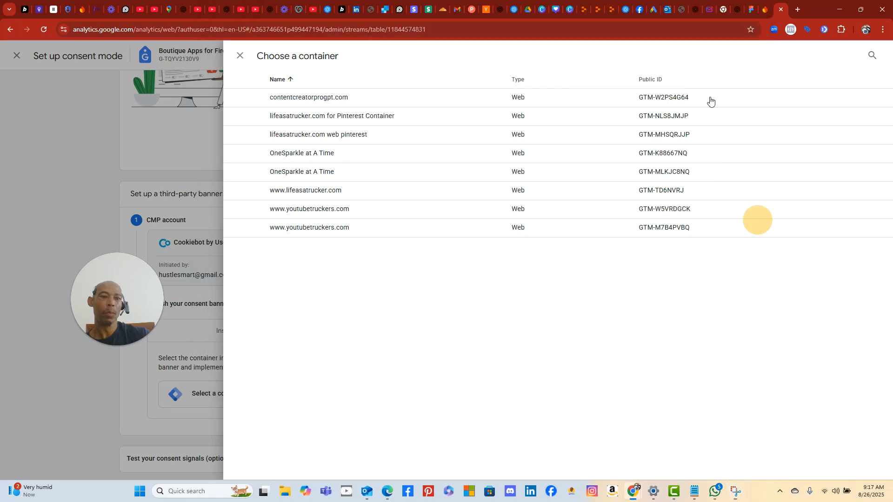
- Paste the container list screenshot into ChatGPT and send it
{"action": "left_click", "coordinate": [226, 9]}
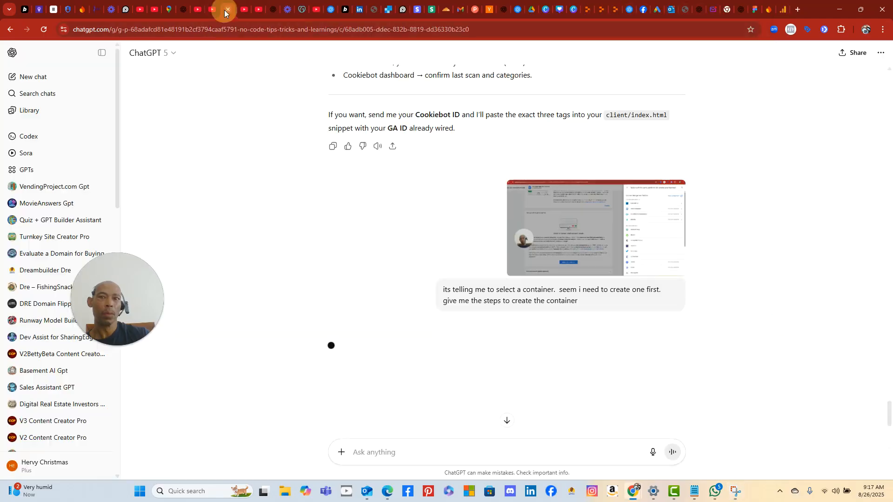
{"action": "right_click", "coordinate": [418, 450]}
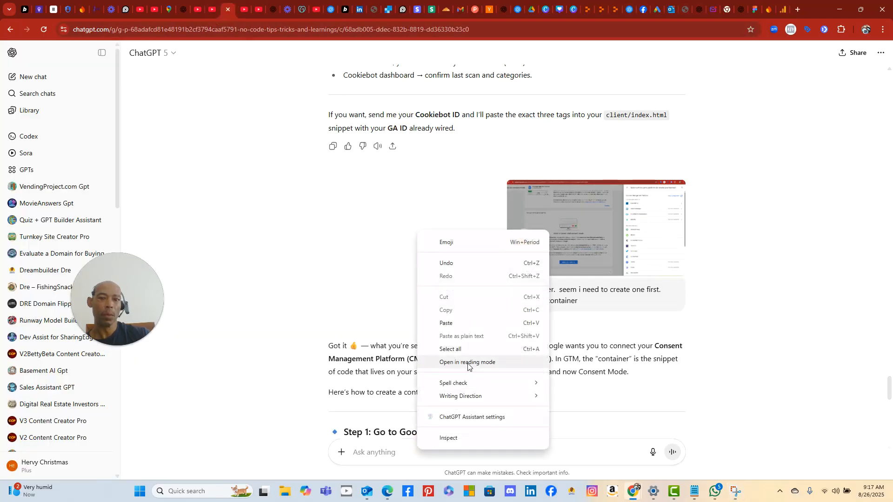
{"action": "left_click", "coordinate": [469, 322]}
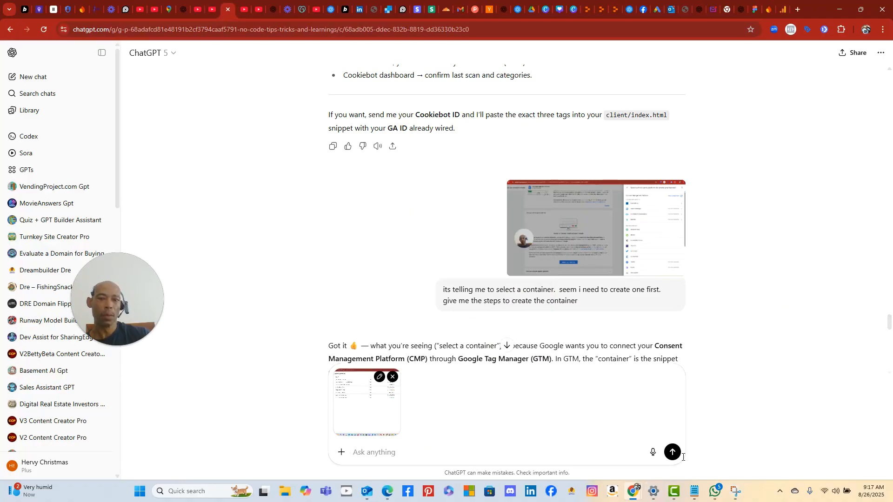
{"action": "left_click", "coordinate": [671, 453]}
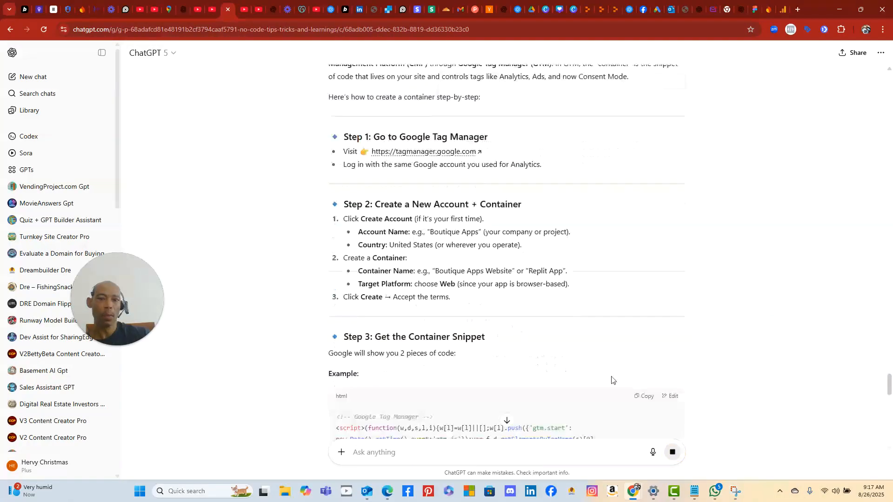
- Read through ChatGPT's reply advising a new Web GTM container for Boutique Apps
{"action": "scroll", "coordinate": [590, 351], "scroll_direction": "up", "scroll_amount": 2}
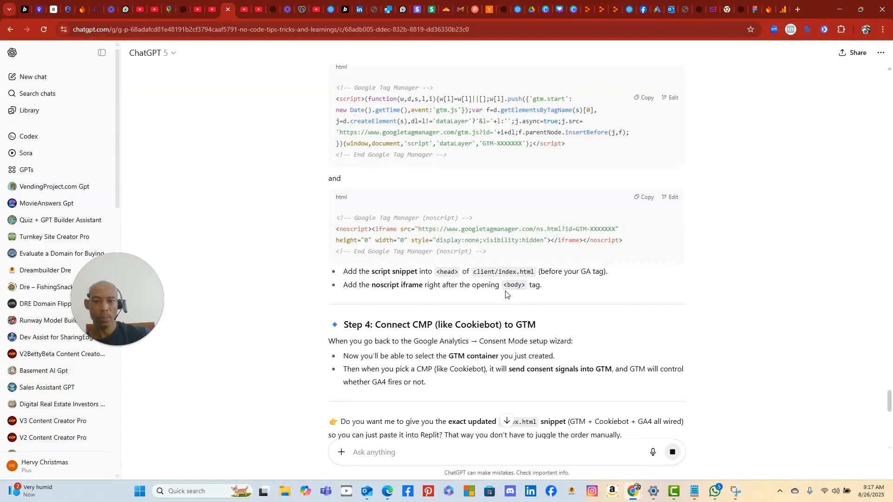
{"action": "scroll", "coordinate": [507, 291], "scroll_direction": "down", "scroll_amount": 2}
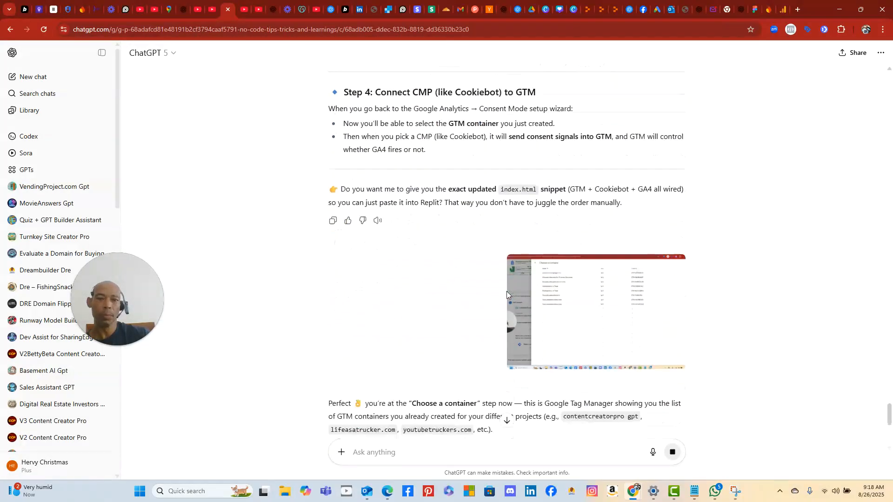
{"action": "scroll", "coordinate": [431, 255], "scroll_direction": "down", "scroll_amount": 4}
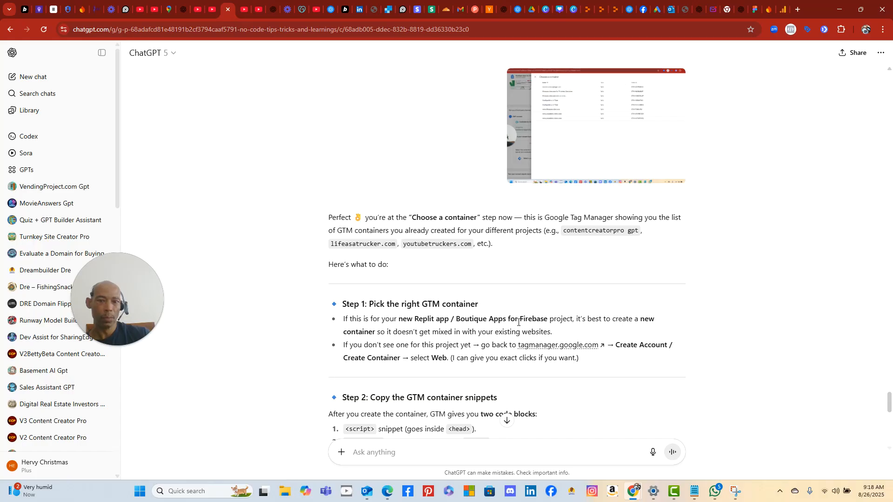
{"action": "scroll", "coordinate": [644, 375], "scroll_direction": "down", "scroll_amount": 3}
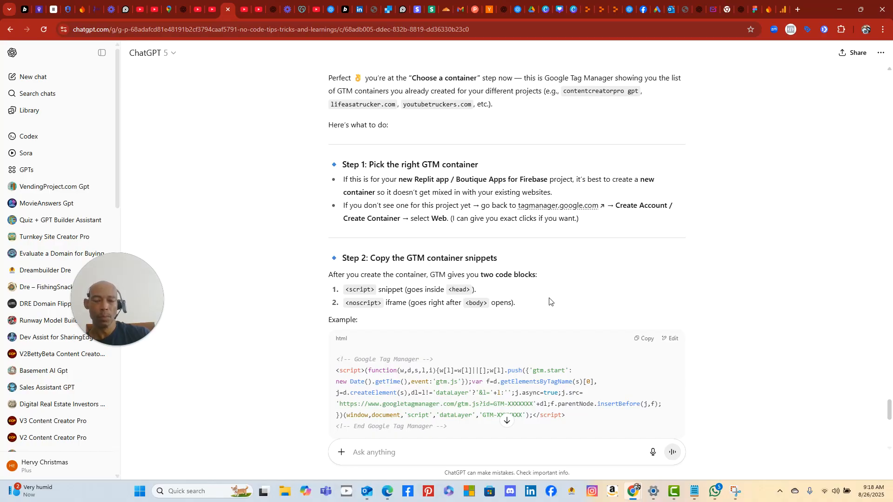
{"action": "scroll", "coordinate": [549, 300], "scroll_direction": "up", "scroll_amount": 1}
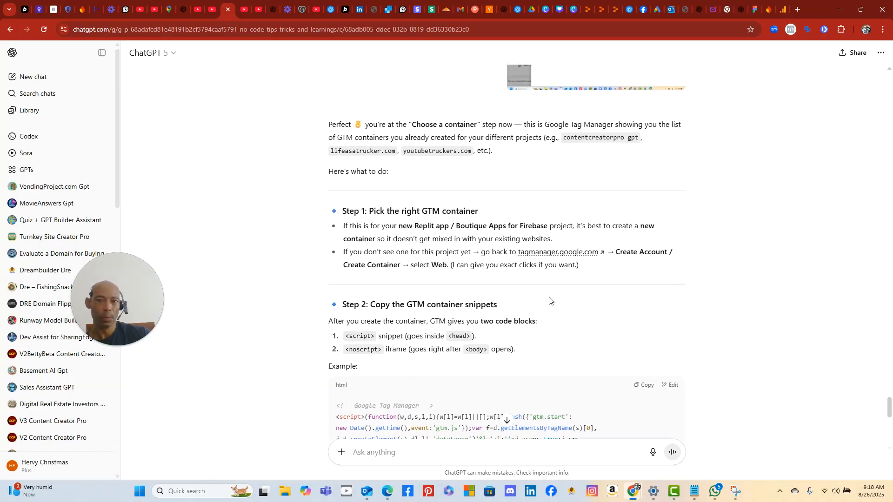
{"action": "scroll", "coordinate": [549, 300], "scroll_direction": "down", "scroll_amount": 5}
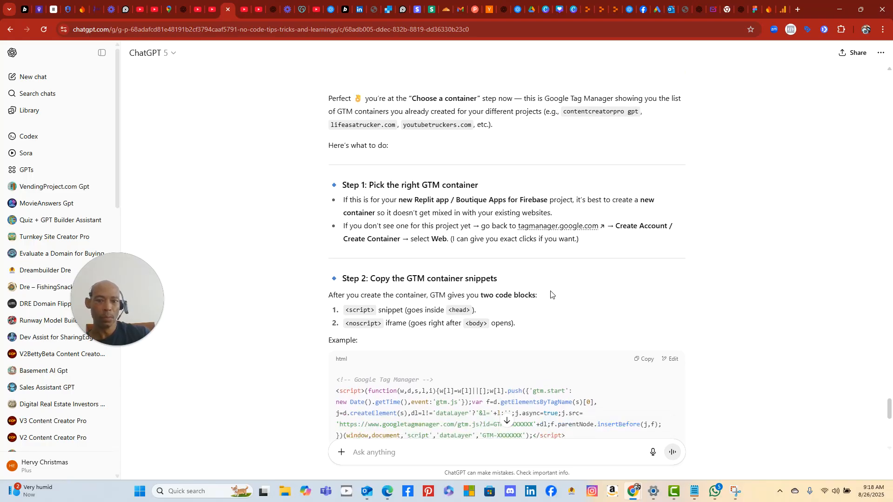
{"action": "scroll", "coordinate": [551, 293], "scroll_direction": "down", "scroll_amount": 5}
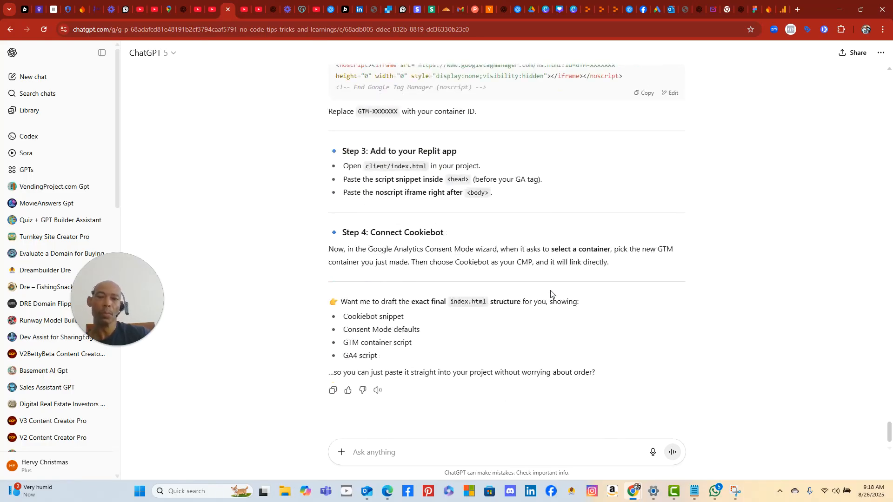
{"action": "scroll", "coordinate": [551, 293], "scroll_direction": "up", "scroll_amount": 5}
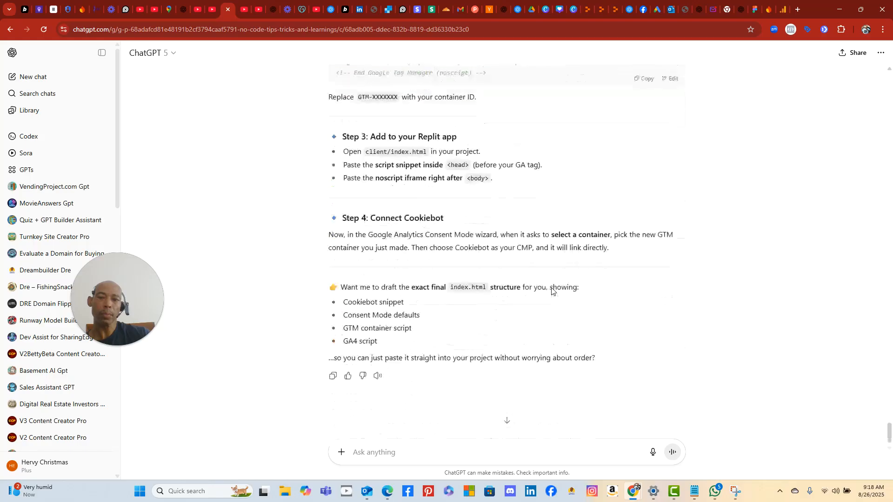
{"action": "scroll", "coordinate": [551, 288], "scroll_direction": "up", "scroll_amount": 6}
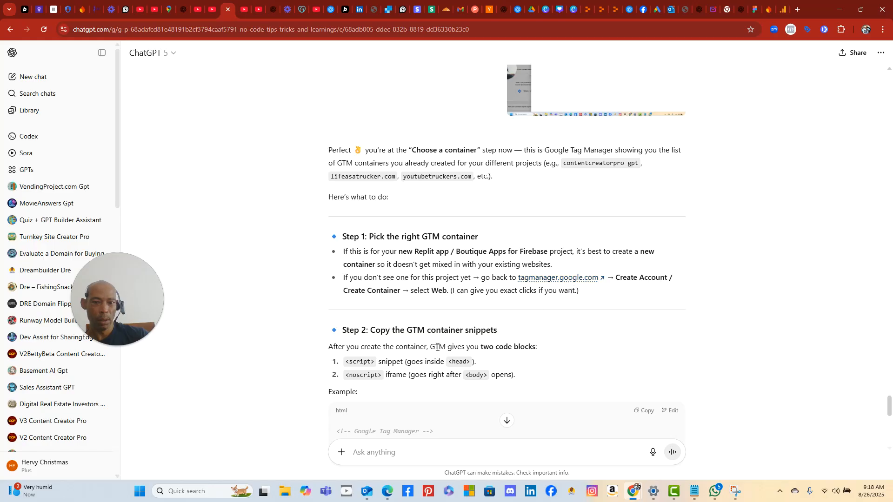
- Open tagmanager.google.com and start a new account named 'Boutique Apps'
{"action": "left_click", "coordinate": [577, 279]}
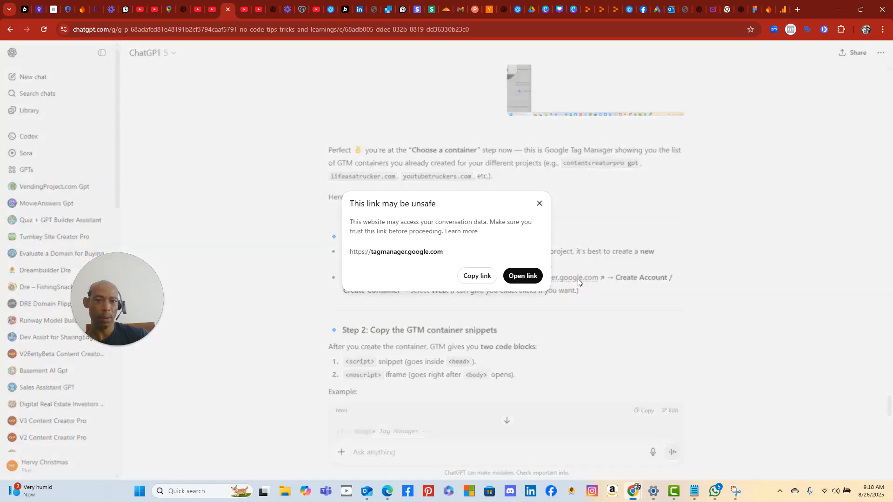
{"action": "left_click", "coordinate": [524, 276]}
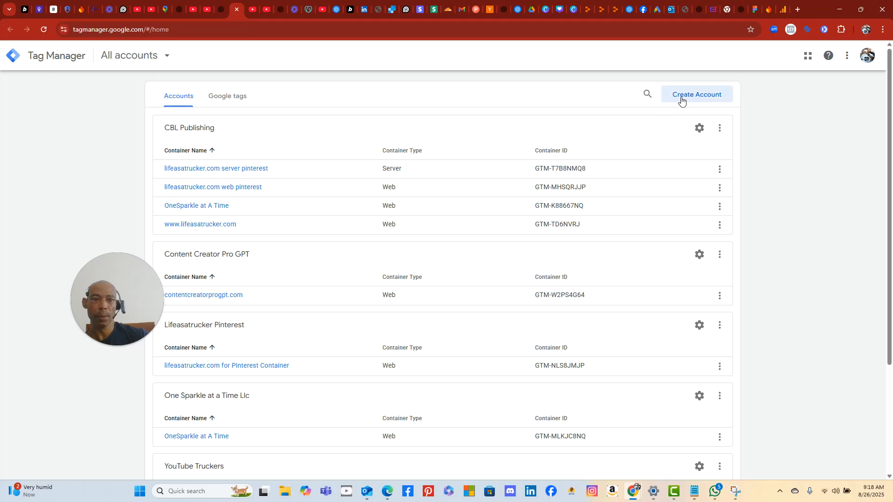
{"action": "left_click", "coordinate": [703, 96]}
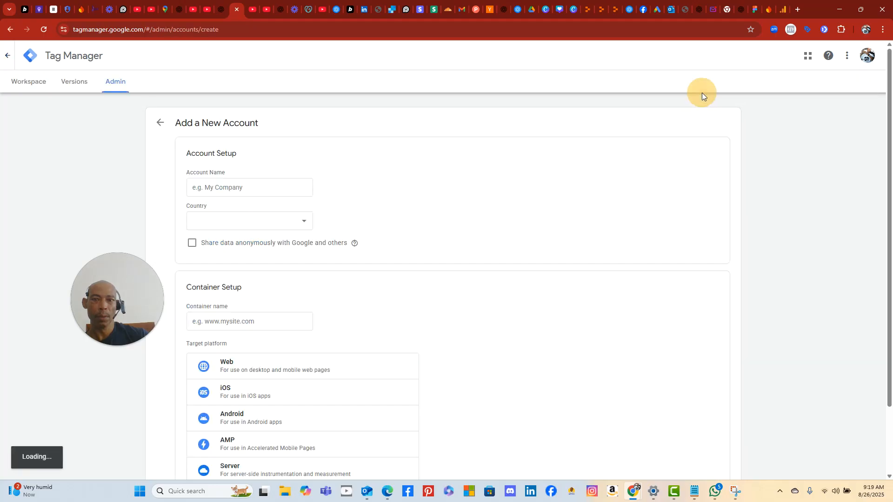
{"action": "left_click", "coordinate": [253, 189]}
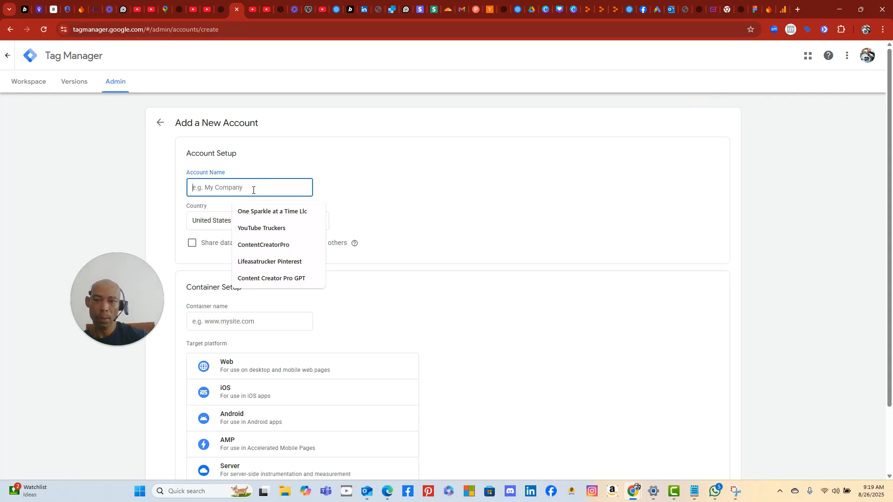
{"action": "type", "text": "Bouti"}
{"action": "type", "text": "ue Agen"}
{"action": "key", "text": "BackSpace"}
{"action": "key", "text": "BackSpace"}
{"action": "key", "text": "BackSpace"}
{"action": "key", "text": "BackSpace"}
{"action": "key", "text": "BackSpace"}
{"action": "key", "text": "BackSpace"}
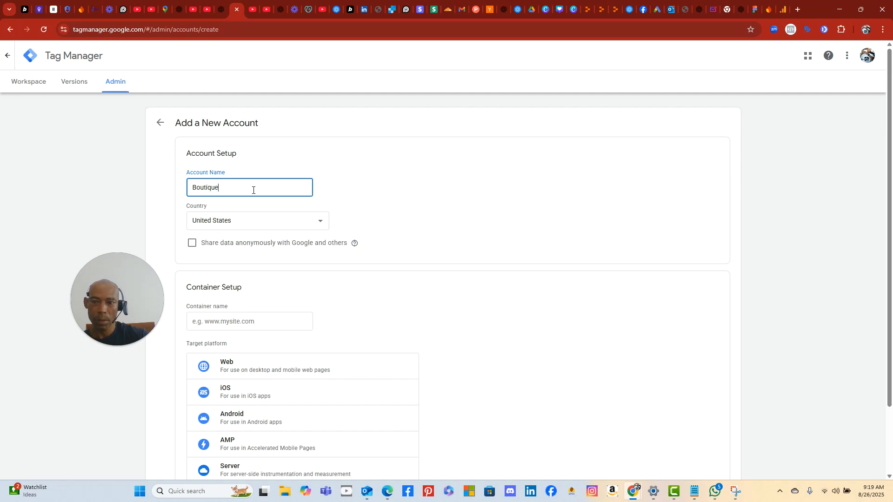
{"action": "type", "text": "pps"}
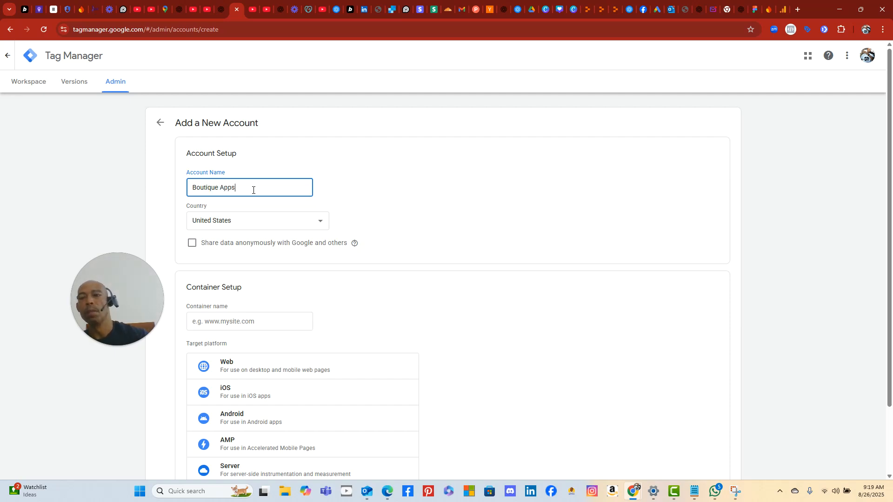
- Enable data sharing, add Web container 'boutique apps for banner', and create the account
{"action": "left_click", "coordinate": [193, 246]}
{"action": "scroll", "coordinate": [261, 280], "scroll_direction": "down", "scroll_amount": 1}
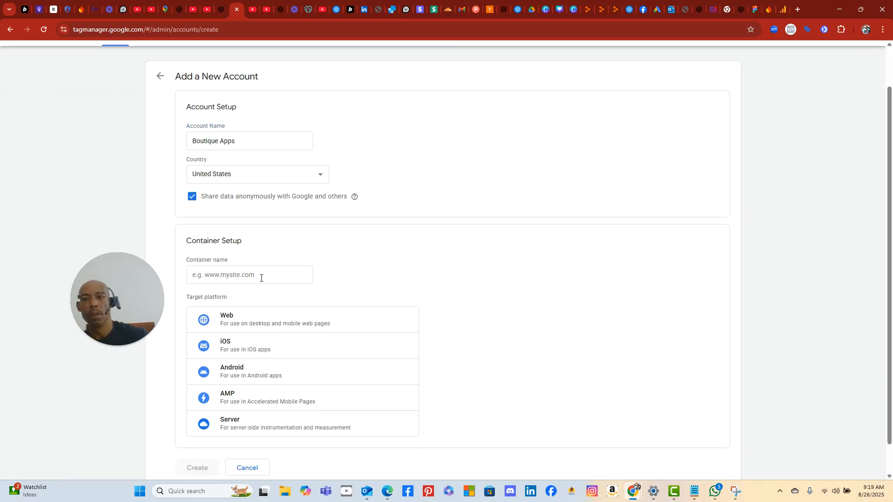
{"action": "left_click", "coordinate": [250, 276]}
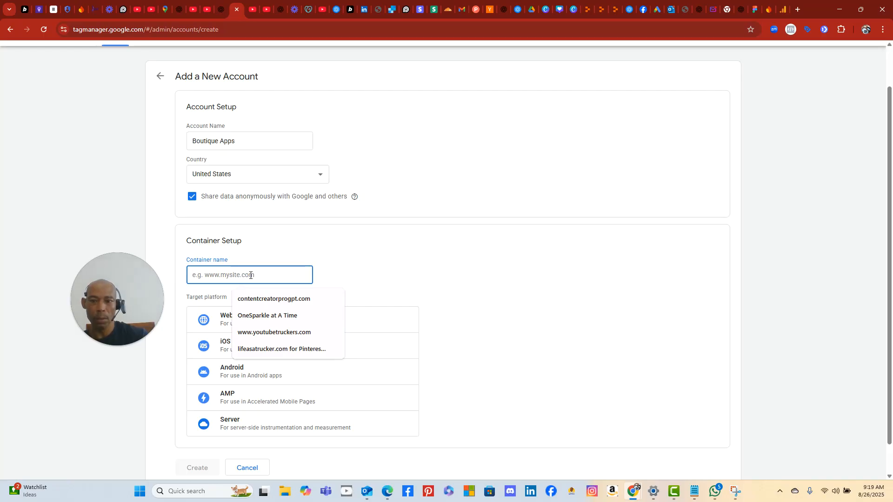
{"action": "type", "text": "boutique apps"}
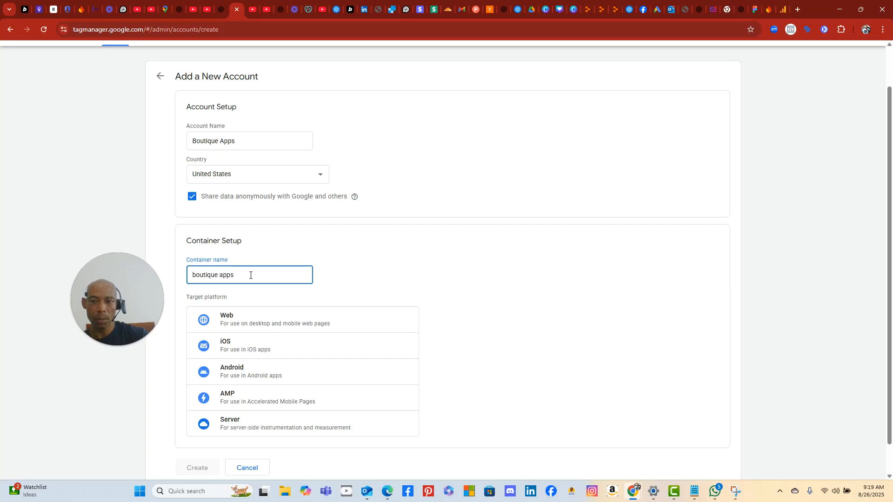
{"action": "type", "text": " for"}
{"action": "key", "text": "BackSpace"}
{"action": "key", "text": "BackSpace"}
{"action": "key", "text": "BackSpace"}
{"action": "key", "text": "BackSpace"}
{"action": "key", "text": "BackSpace"}
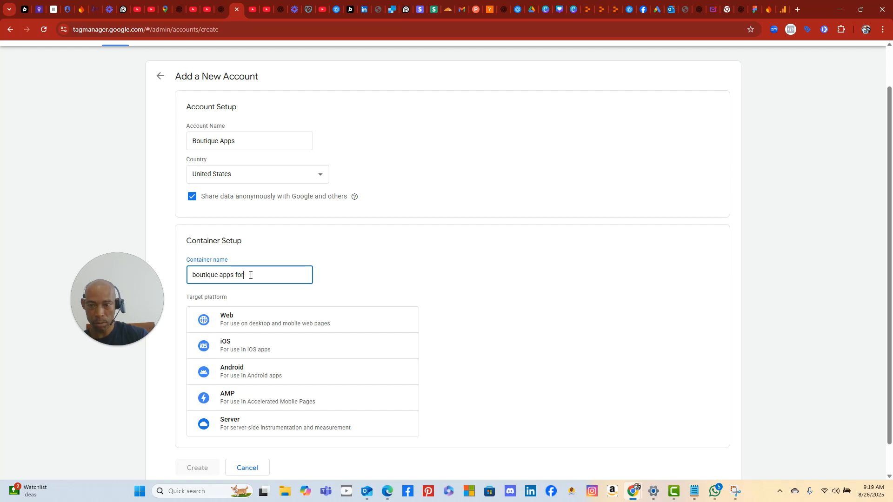
{"action": "type", "text": "banner"}
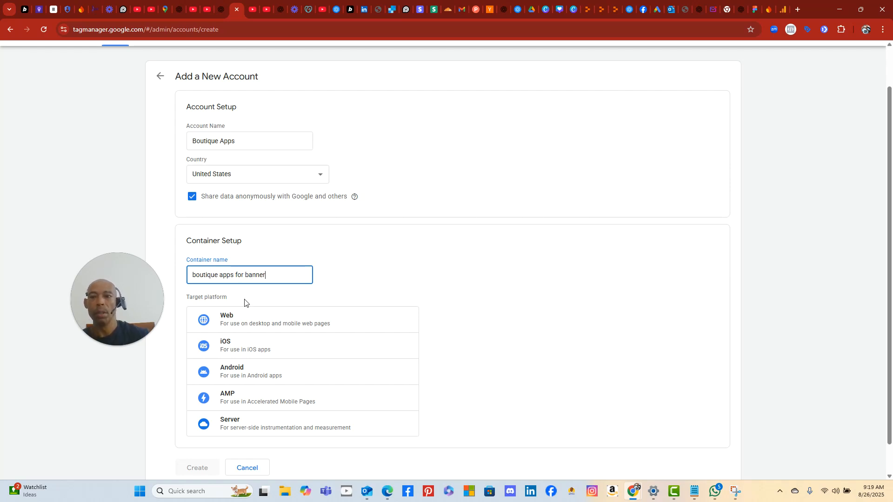
{"action": "left_click", "coordinate": [249, 319]}
{"action": "scroll", "coordinate": [400, 412], "scroll_direction": "down", "scroll_amount": 1}
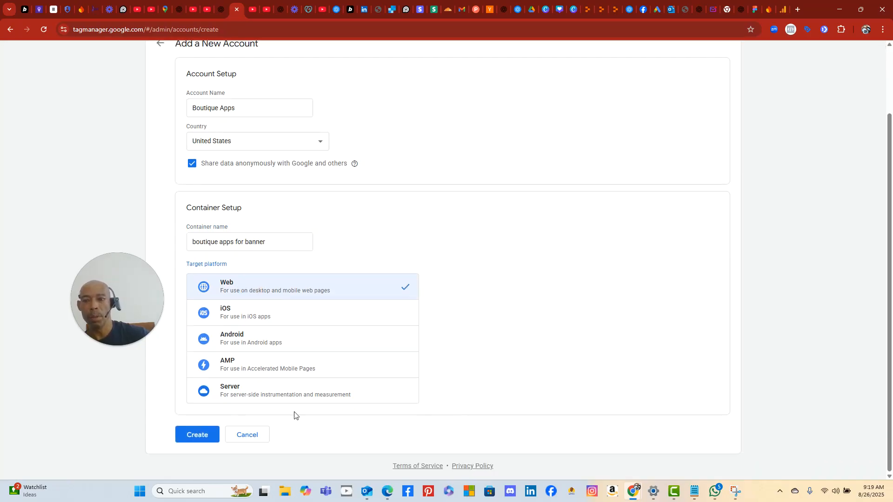
{"action": "left_click", "coordinate": [191, 433]}
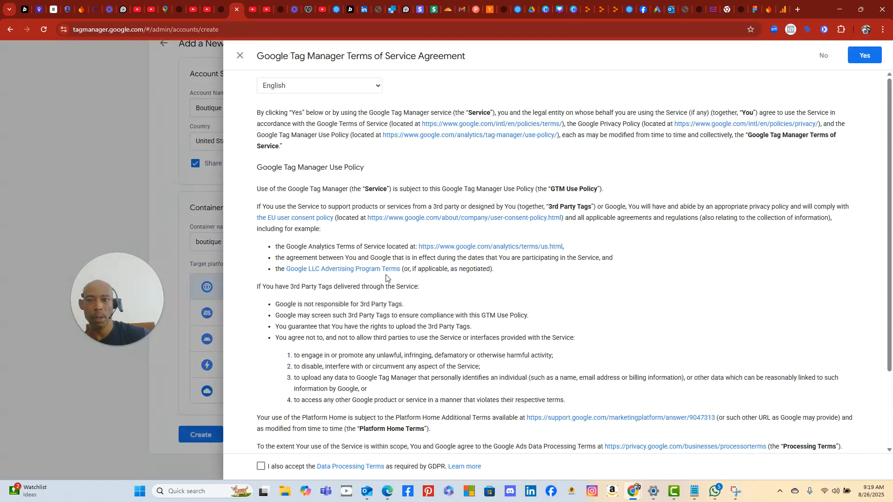
- Accept the GDPR data processing terms in the Tag Manager agreement
{"action": "scroll", "coordinate": [418, 242], "scroll_direction": "down", "scroll_amount": 2}
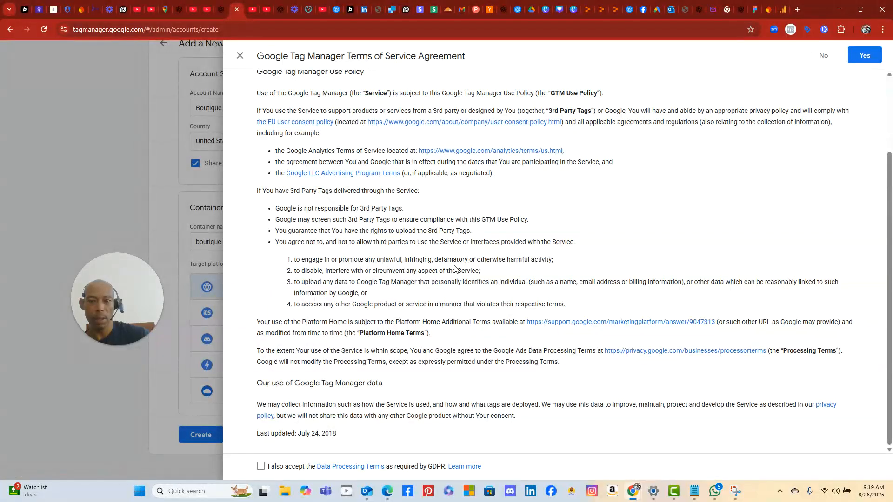
{"action": "left_click", "coordinate": [260, 466]}
{"action": "scroll", "coordinate": [449, 374], "scroll_direction": "up", "scroll_amount": 2}
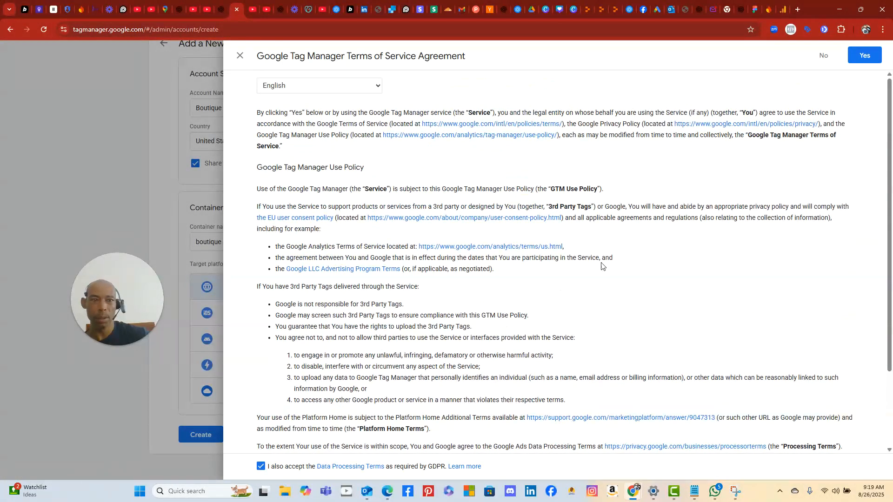
{"action": "scroll", "coordinate": [786, 191], "scroll_direction": "down", "scroll_amount": 2}
{"action": "scroll", "coordinate": [780, 201], "scroll_direction": "up", "scroll_amount": 2}
{"action": "scroll", "coordinate": [749, 186], "scroll_direction": "down", "scroll_amount": 2}
{"action": "scroll", "coordinate": [748, 186], "scroll_direction": "up", "scroll_amount": 1}
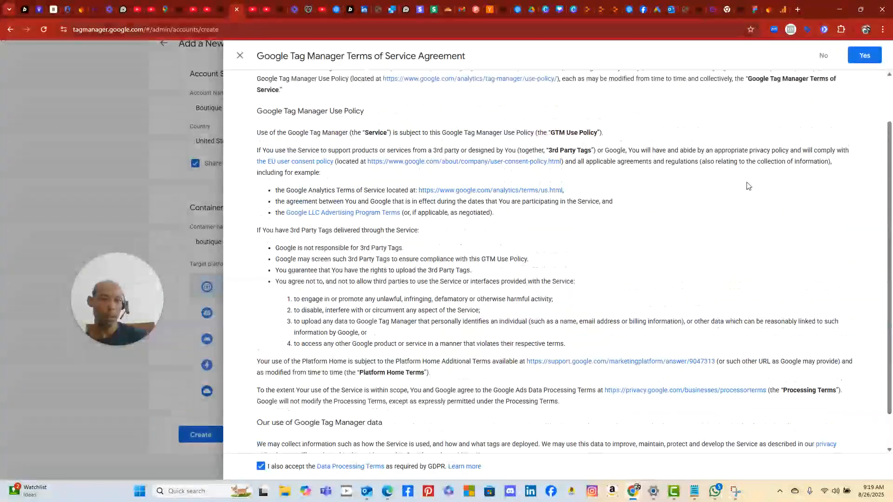
{"action": "scroll", "coordinate": [747, 186], "scroll_direction": "up", "scroll_amount": 2}
- Agree to the Terms of Service to create GTM-WKCS79GT and copy its head snippet
{"action": "left_click", "coordinate": [864, 55]}
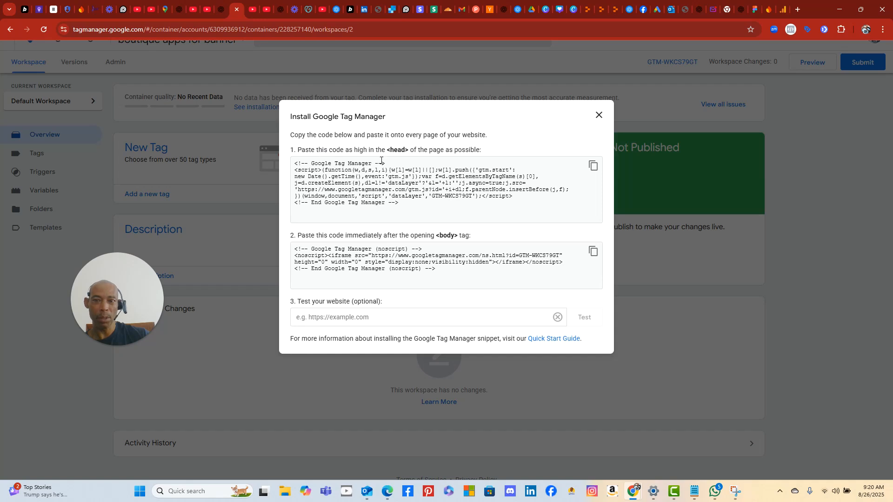
{"action": "left_click", "coordinate": [593, 167]}
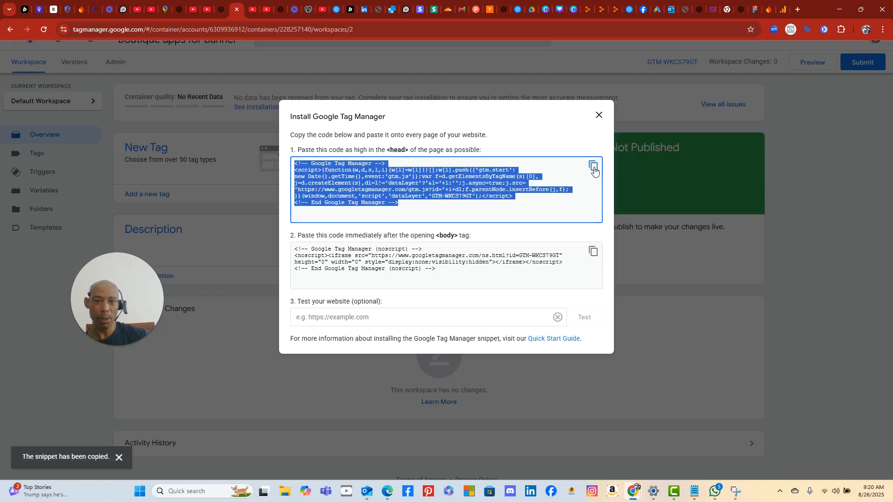
{"action": "left_click", "coordinate": [587, 11]}
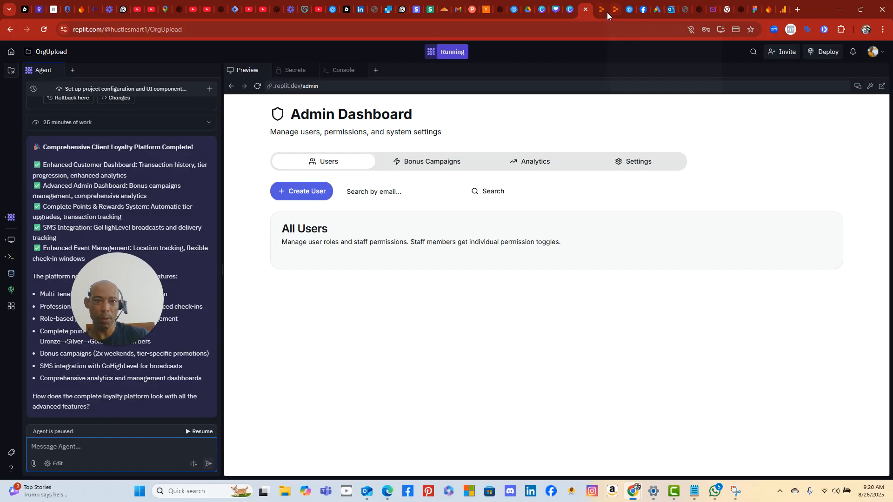
{"action": "left_click", "coordinate": [604, 12]}
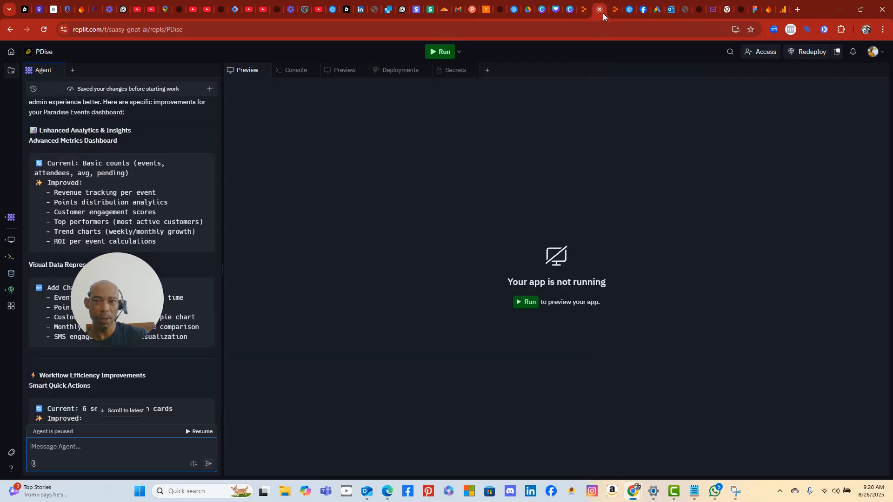
{"action": "left_click", "coordinate": [615, 13]}
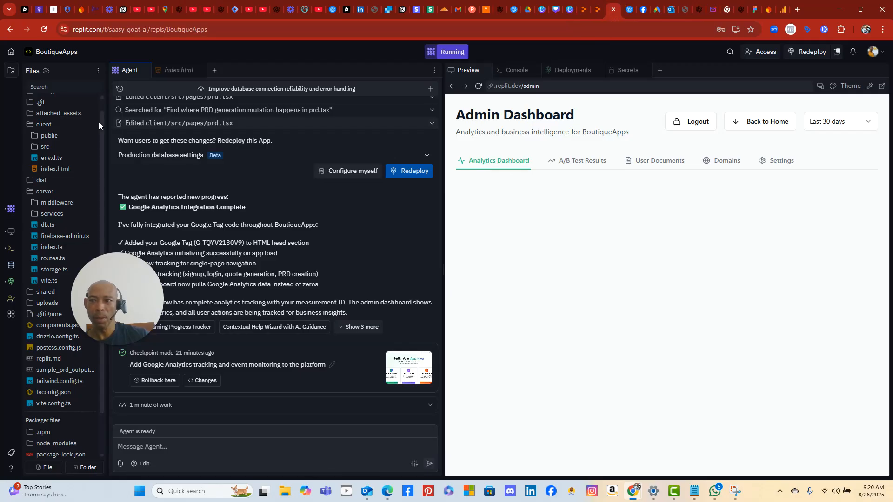
{"action": "left_click", "coordinate": [53, 170]}
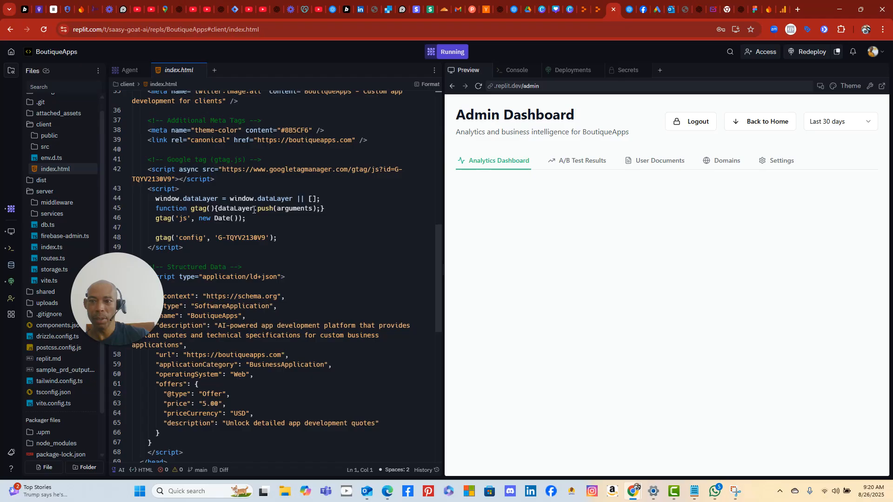
{"action": "scroll", "coordinate": [247, 201], "scroll_direction": "down", "scroll_amount": 3}
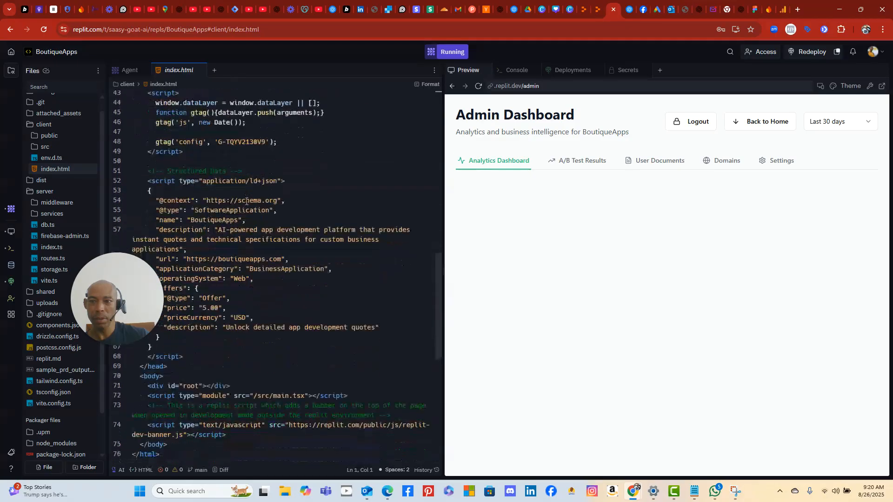
{"action": "left_click_drag", "start_coordinate": [135, 274], "coordinate": [71, 214]}
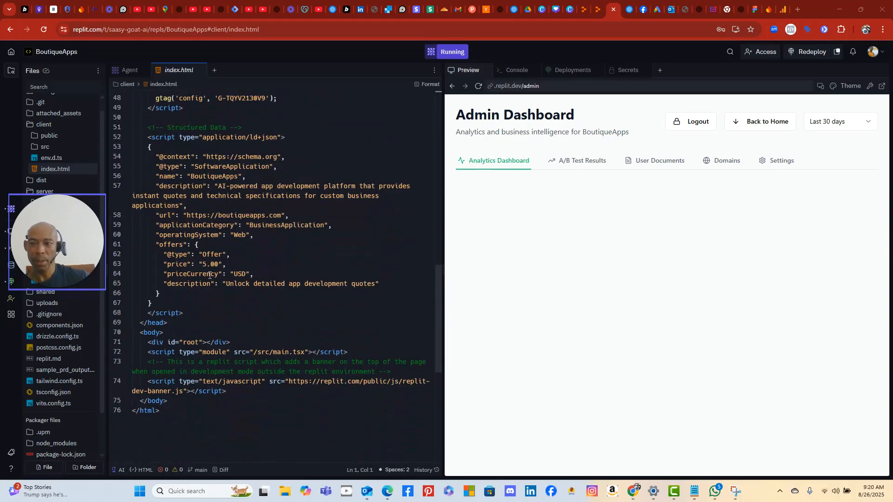
{"action": "scroll", "coordinate": [206, 281], "scroll_direction": "up", "scroll_amount": 9}
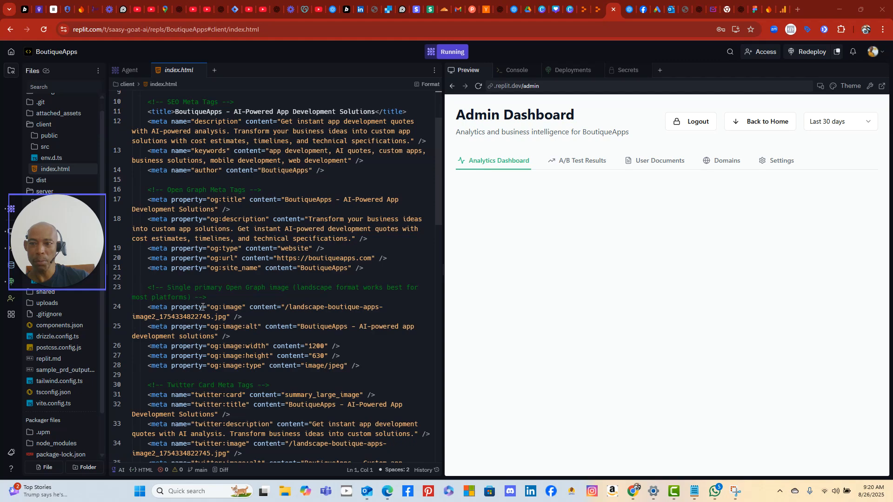
{"action": "scroll", "coordinate": [204, 304], "scroll_direction": "up", "scroll_amount": 2}
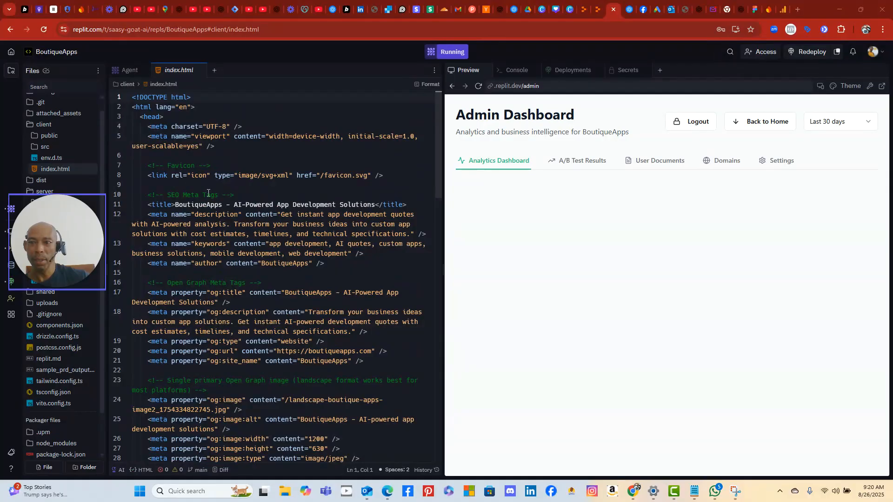
- Add the comment <!--Tag Manager for Container for Banner --> on line 9 after the favicon link
{"action": "left_click", "coordinate": [237, 186]}
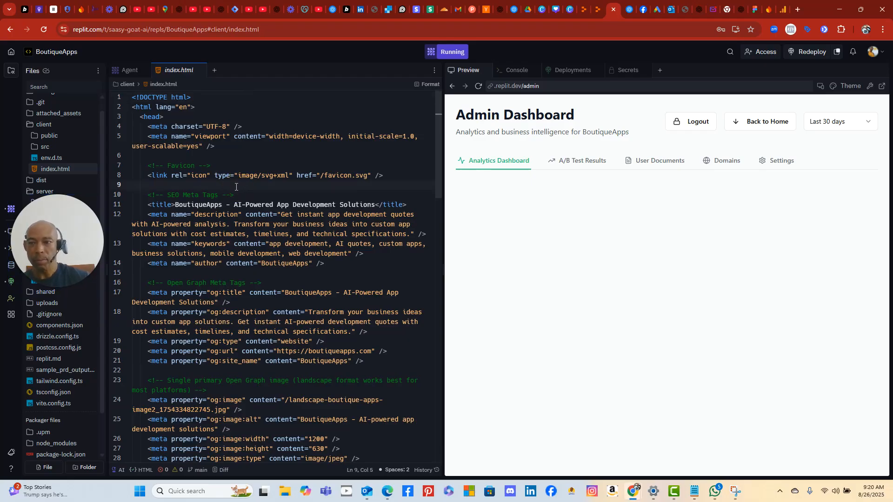
{"action": "key", "text": "Return"}
{"action": "key", "text": "Up"}
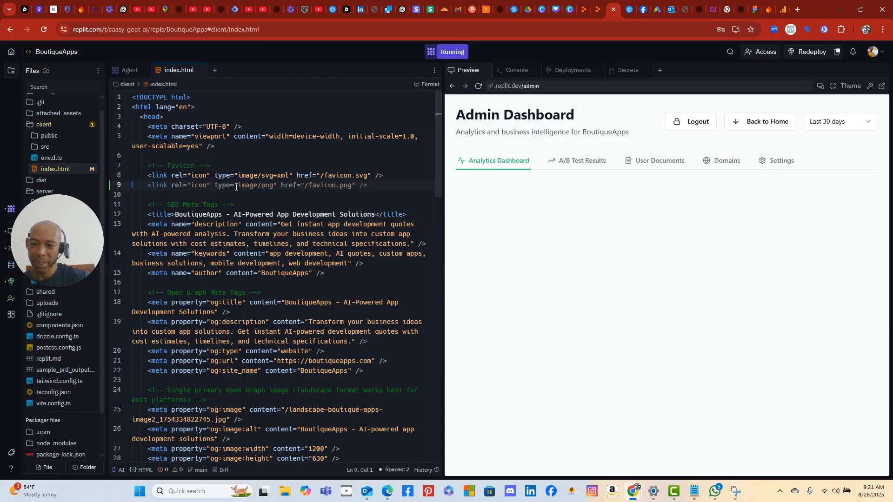
{"action": "type", "text": "<"}
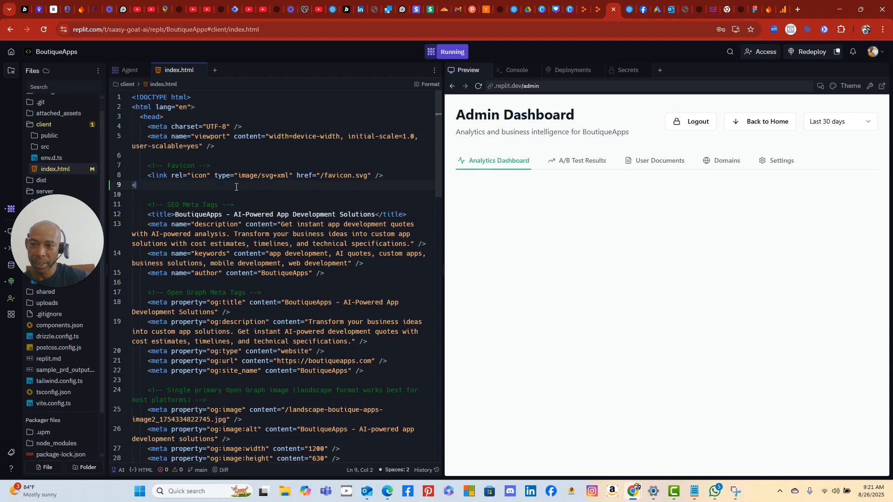
{"action": "type", "text": "!"}
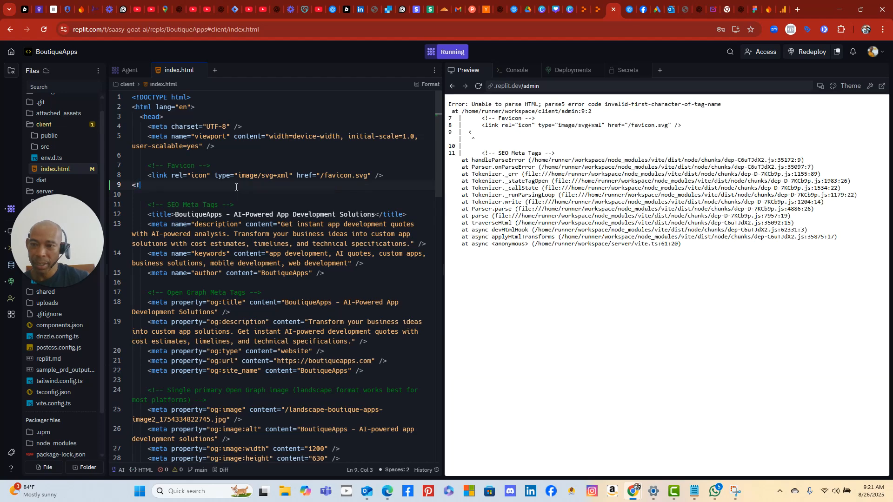
{"action": "type", "text": "--"}
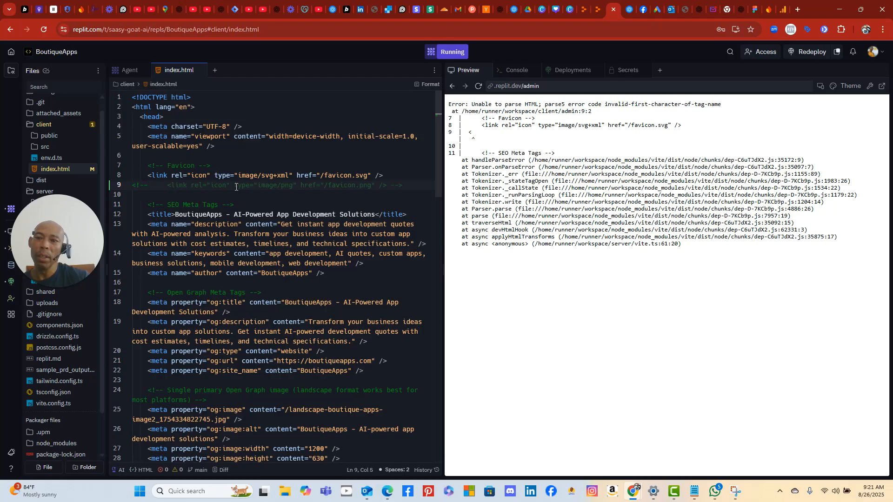
{"action": "type", "text": "Tag M"}
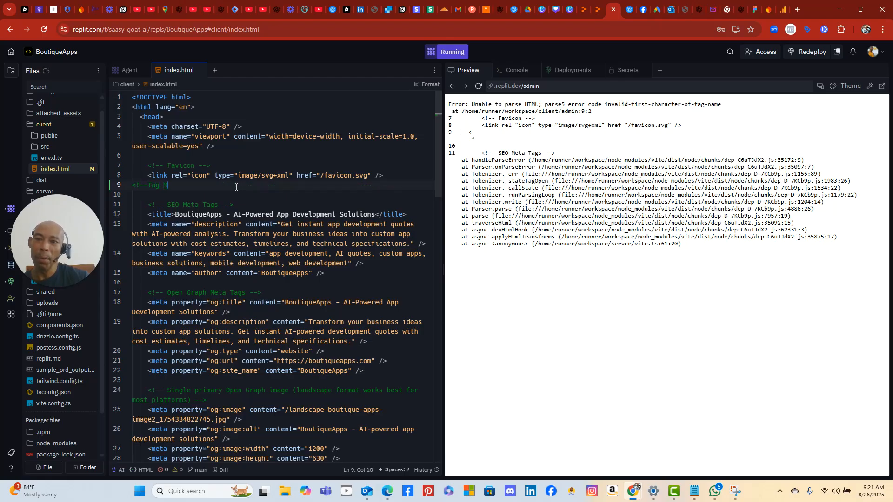
{"action": "type", "text": "anager Contain"}
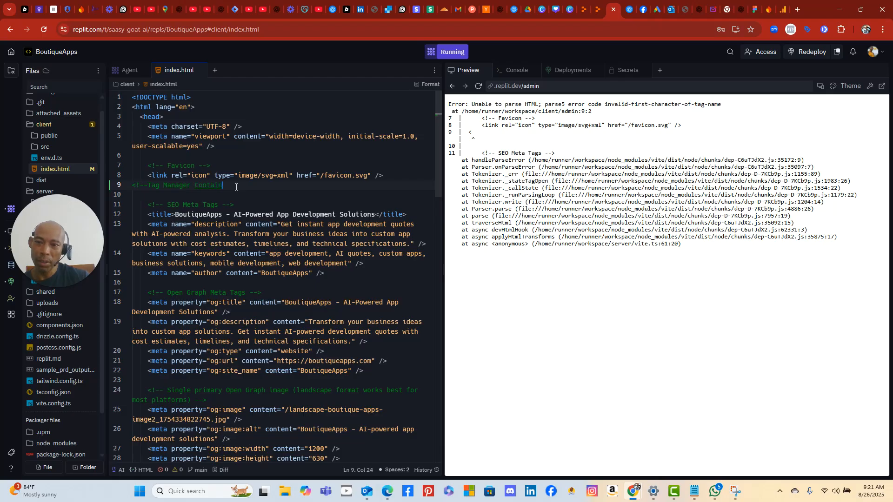
{"action": "type", "text": "er"}
{"action": "key", "text": "BackSpace"}
{"action": "key", "text": "BackSpace"}
{"action": "key", "text": "BackSpace"}
{"action": "key", "text": "BackSpace"}
{"action": "key", "text": "BackSpace"}
{"action": "key", "text": "BackSpace"}
{"action": "key", "text": "BackSpace"}
{"action": "key", "text": "BackSpace"}
{"action": "key", "text": "BackSpace"}
{"action": "type", "text": "for Container for Banner Message -->"}
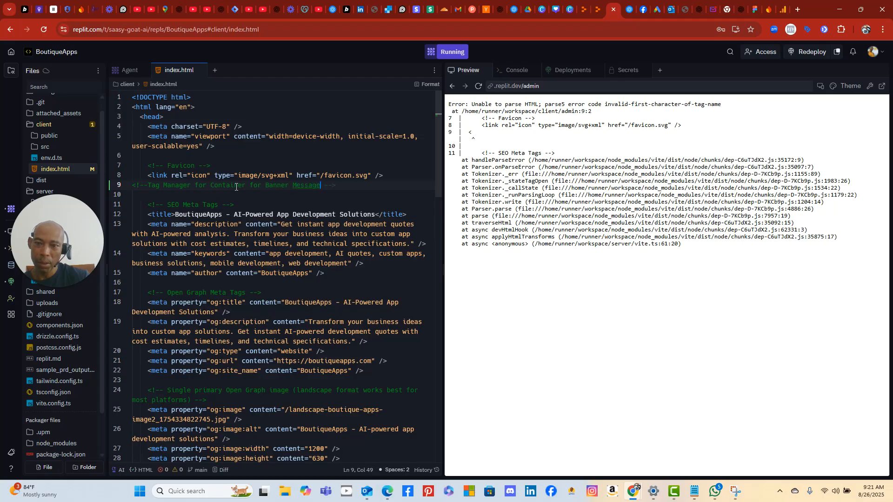
{"action": "key", "text": "Tab"}
{"action": "key", "text": "BackSpace"}
{"action": "key", "text": "BackSpace"}
{"action": "key", "text": "BackSpace"}
{"action": "key", "text": "BackSpace"}
{"action": "key", "text": "BackSpace"}
{"action": "key", "text": "BackSpace"}
{"action": "key", "text": "BackSpace"}
{"action": "key", "text": "BackSpace"}
{"action": "key", "text": "Delete"}
{"action": "key", "text": "Delete"}
{"action": "key", "text": "Delete"}
{"action": "key", "text": "Delete"}
{"action": "key", "text": "Delete"}
{"action": "key", "text": "Delete"}
{"action": "key", "text": "Delete"}
{"action": "key", "text": "Delete"}
{"action": "key", "text": "Delete"}
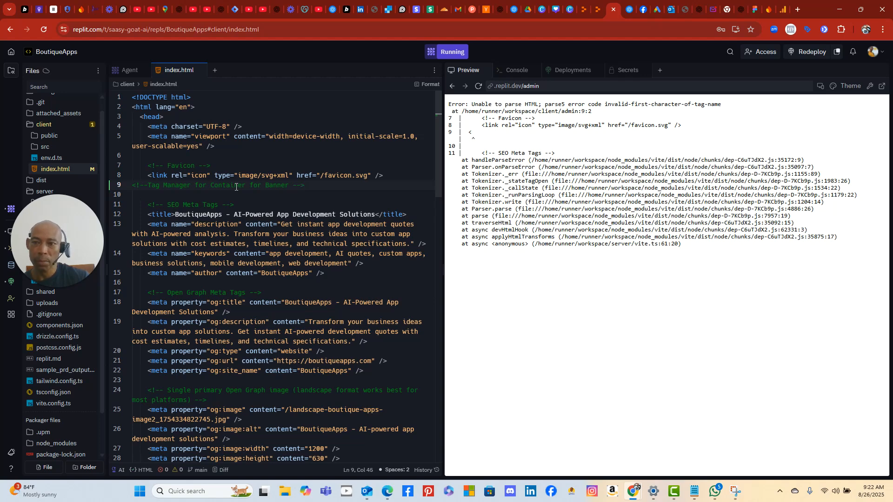
- Insert the GTM-WKCS79GT script block below the comment and indent the comment line
{"action": "key", "text": "Return"}
{"action": "key", "text": "Tab"}
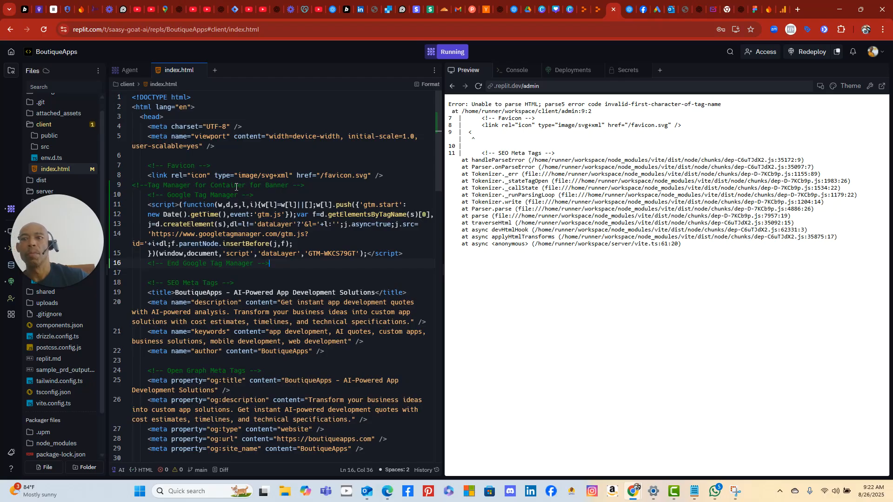
{"action": "left_click", "coordinate": [133, 185]}
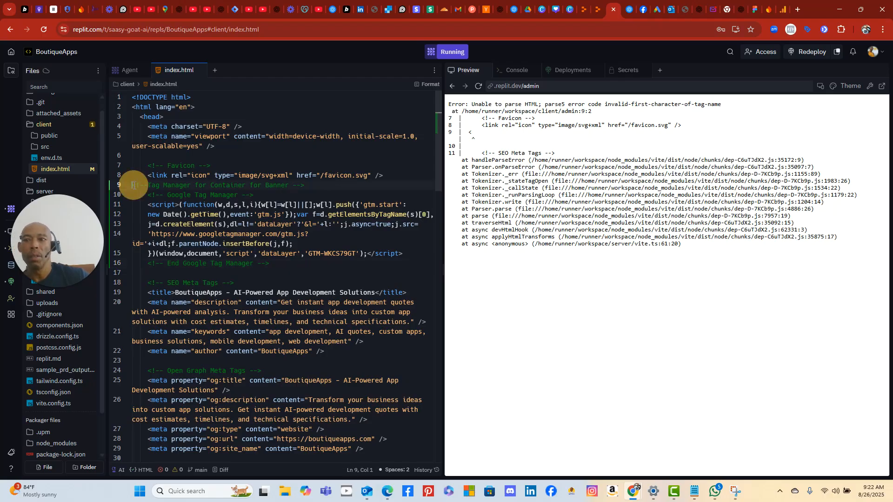
{"action": "type", "text": "<!"}
{"action": "key", "text": "Tab"}
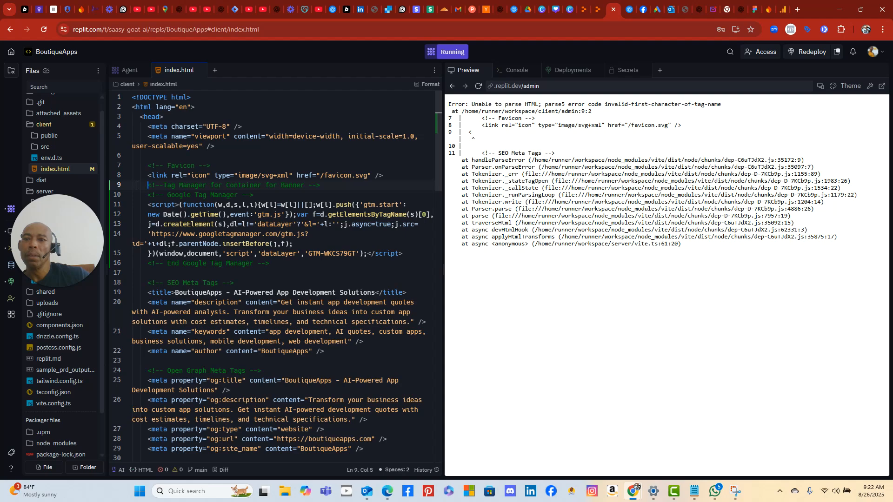
{"action": "scroll", "coordinate": [212, 228], "scroll_direction": "down", "scroll_amount": 3}
{"action": "scroll", "coordinate": [215, 223], "scroll_direction": "up", "scroll_amount": 3}
{"action": "scroll", "coordinate": [274, 267], "scroll_direction": "down", "scroll_amount": 2}
{"action": "scroll", "coordinate": [273, 266], "scroll_direction": "up", "scroll_amount": 2}
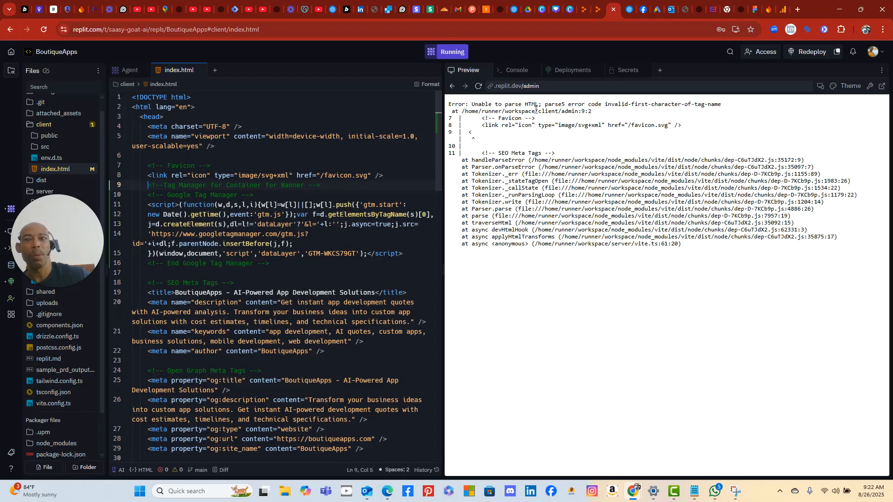
- Close the figma.com tab and return to the Boutique Apps Firebase Analytics dashboard showing 0 users
{"action": "left_click", "coordinate": [783, 10]}
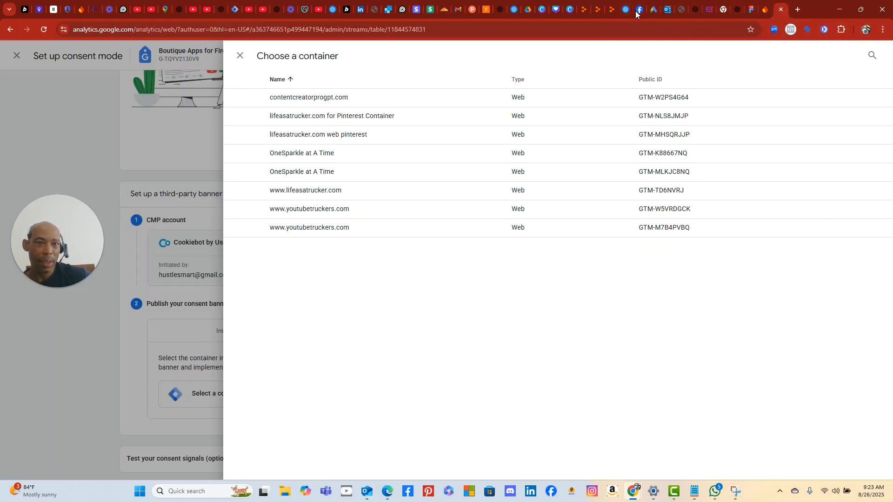
{"action": "left_click", "coordinate": [766, 13]}
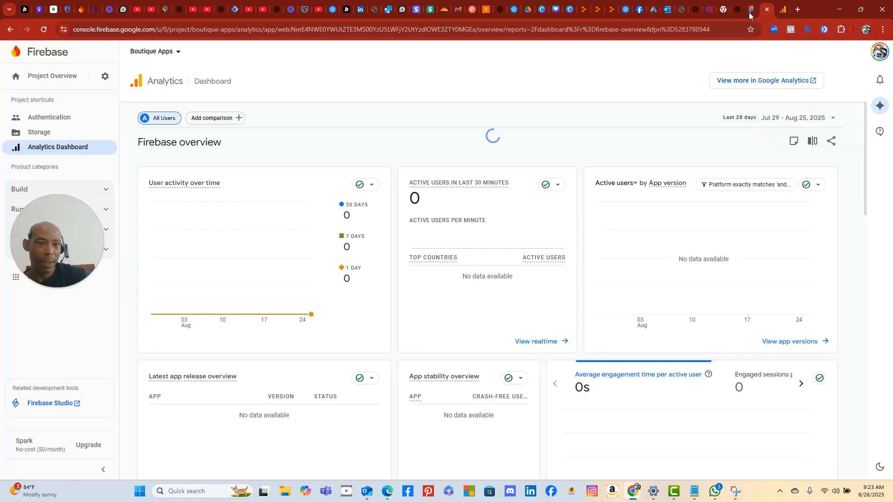
{"action": "left_click", "coordinate": [749, 16]}
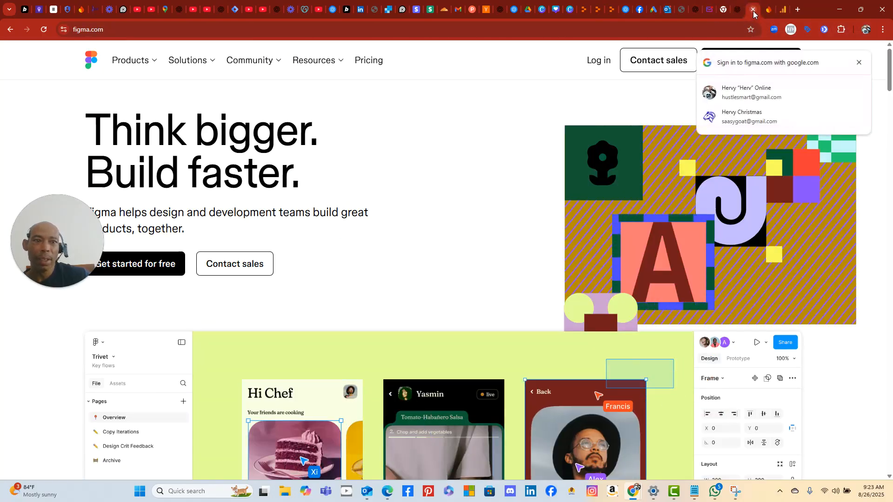
{"action": "left_click", "coordinate": [752, 10]}
{"action": "left_click", "coordinate": [752, 10]}
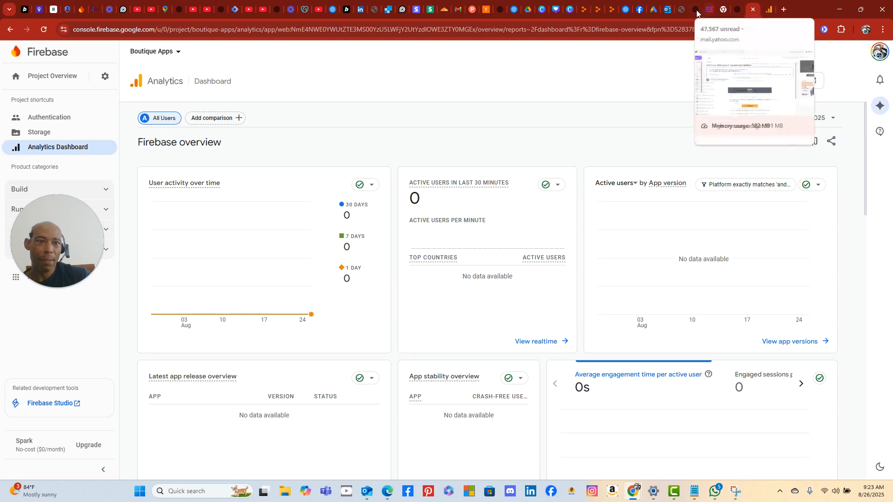
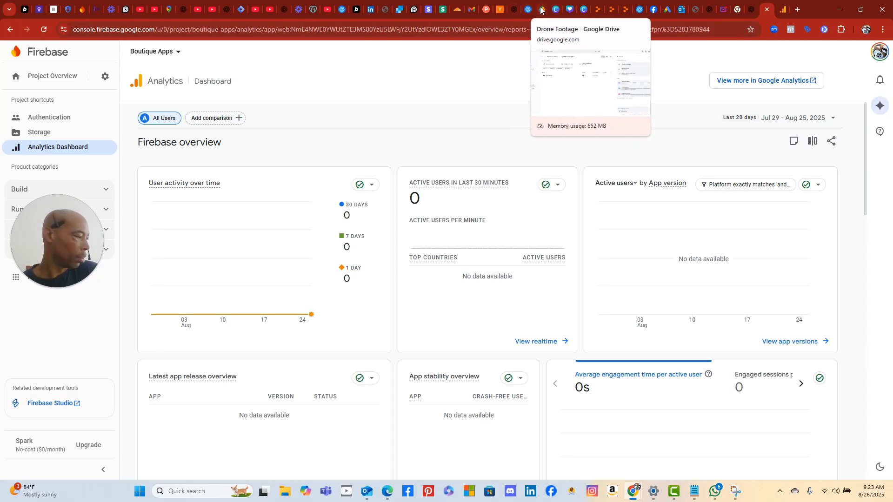
- Cycle through the Replit, Google Ads, Outlook, EventVibe, ChatGPT, Yahoo, Firebase and Analytics tabs
{"action": "left_click", "coordinate": [626, 11]}
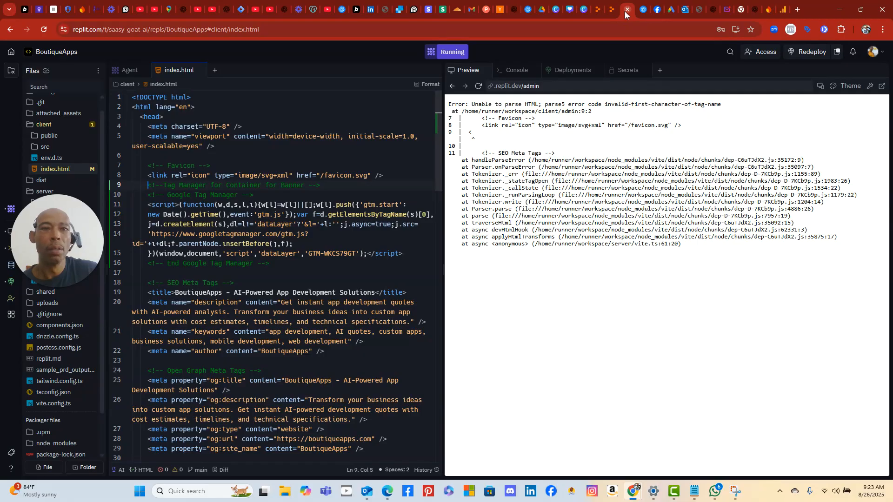
{"action": "left_click", "coordinate": [671, 10]}
{"action": "left_click", "coordinate": [682, 12]}
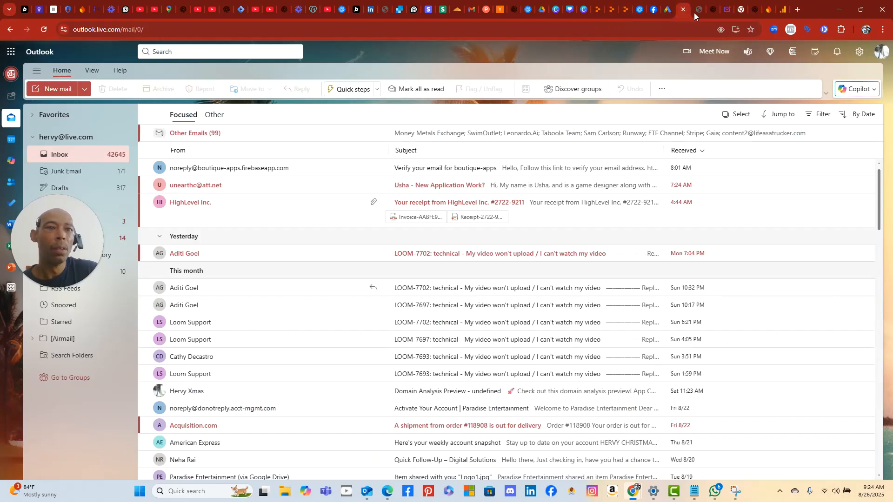
{"action": "left_click", "coordinate": [697, 13]}
{"action": "left_click", "coordinate": [713, 12]}
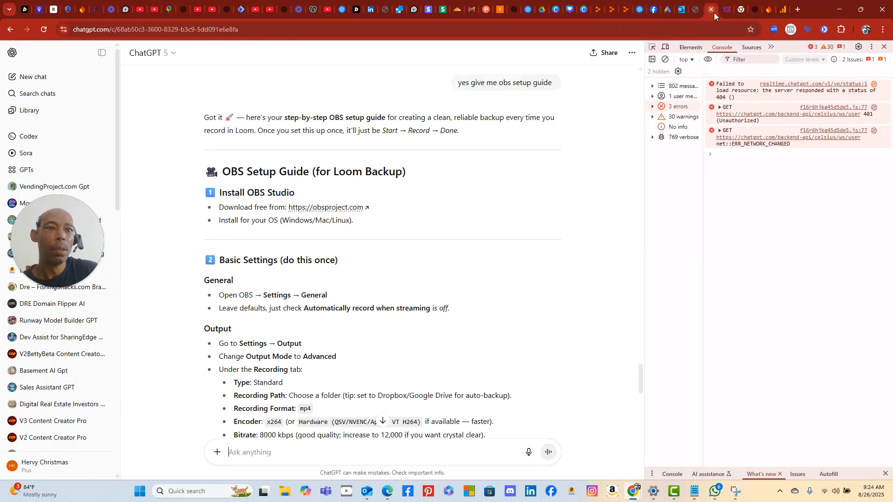
{"action": "left_click", "coordinate": [728, 12]}
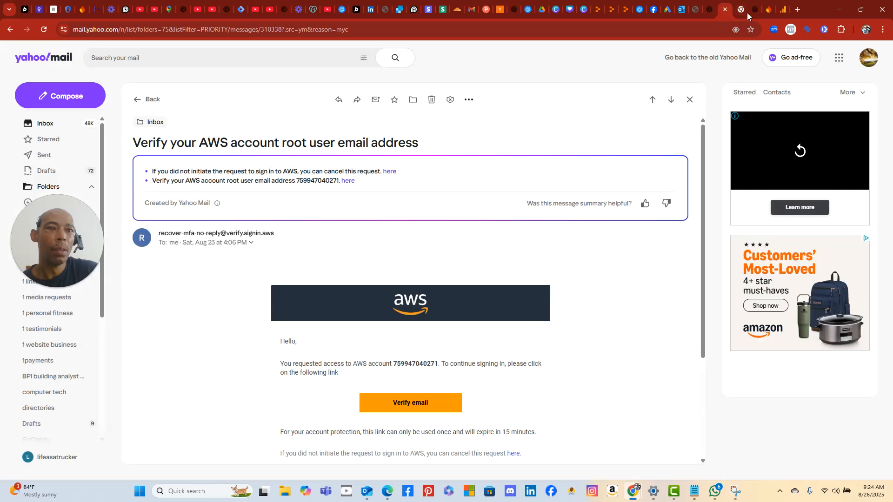
{"action": "left_click", "coordinate": [741, 12]}
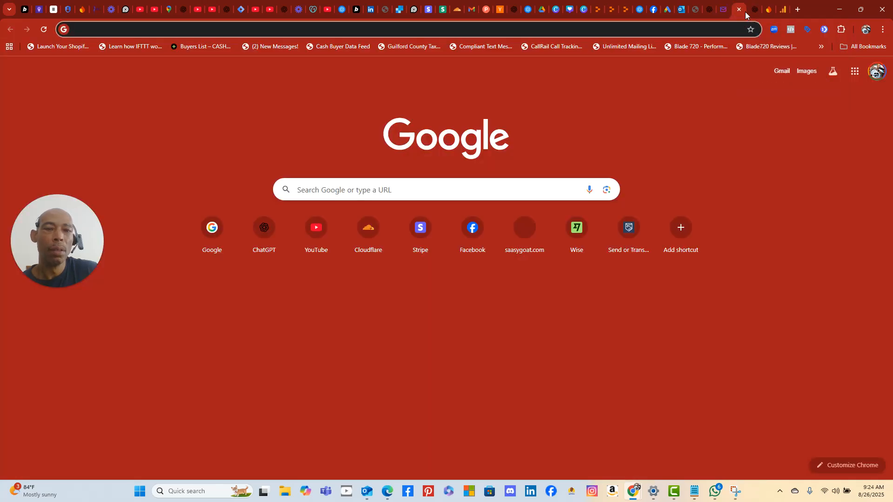
{"action": "left_click", "coordinate": [757, 12]}
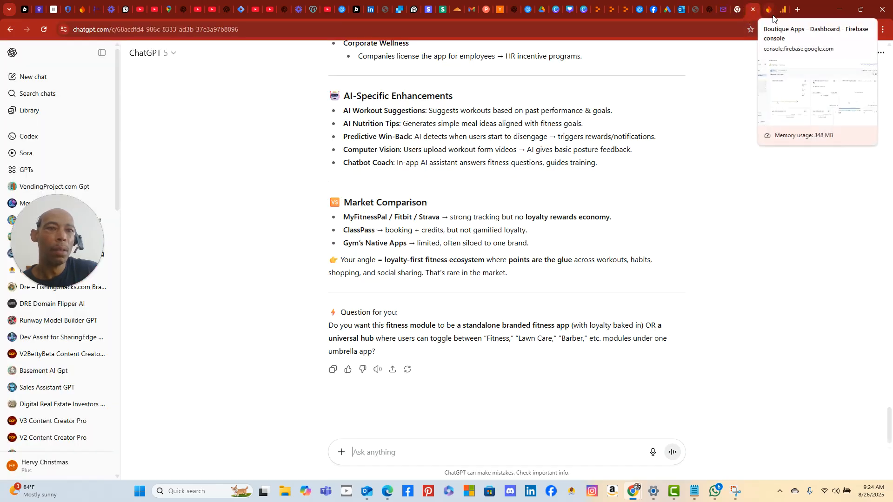
{"action": "left_click", "coordinate": [772, 14]}
{"action": "left_click", "coordinate": [782, 16]}
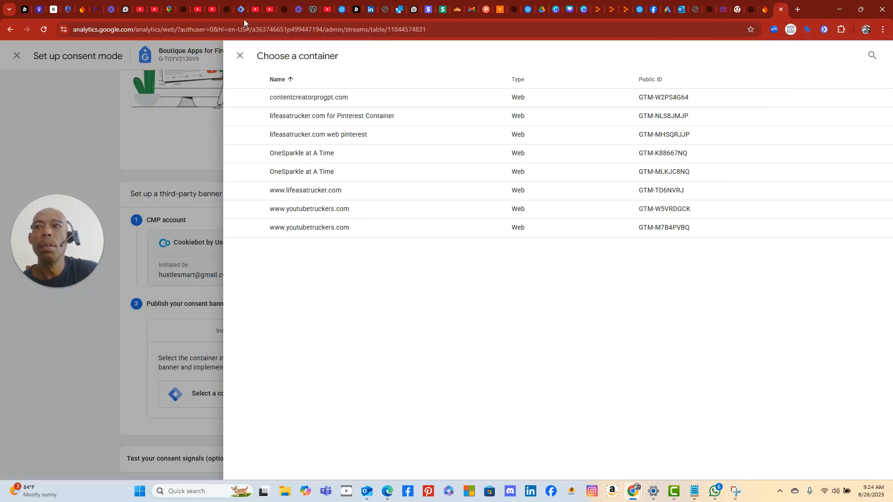
- Continue through the YouTube, Maps and ChatGPT tabs to the Tag Manager install snippets page
{"action": "left_click", "coordinate": [142, 11]}
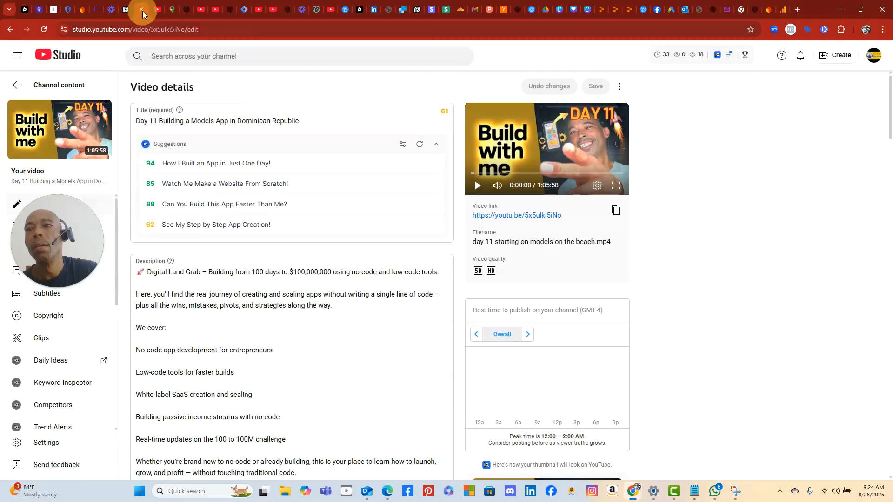
{"action": "left_click", "coordinate": [154, 12]}
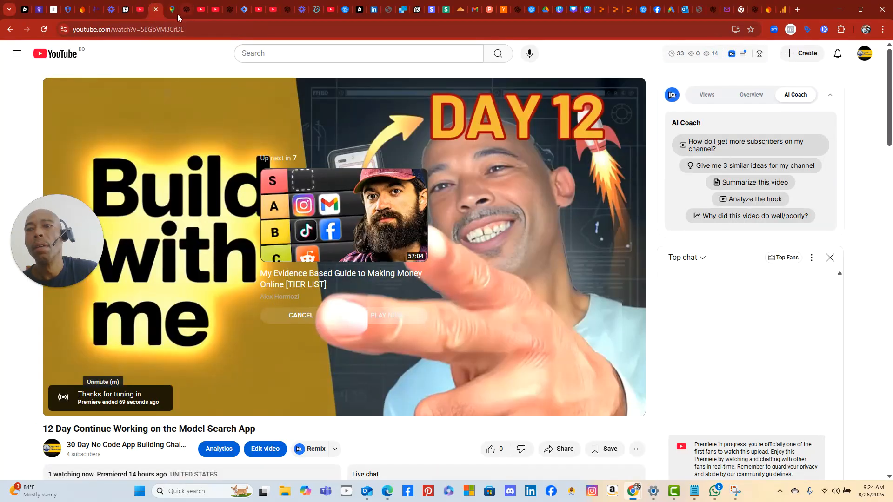
{"action": "left_click", "coordinate": [172, 13]}
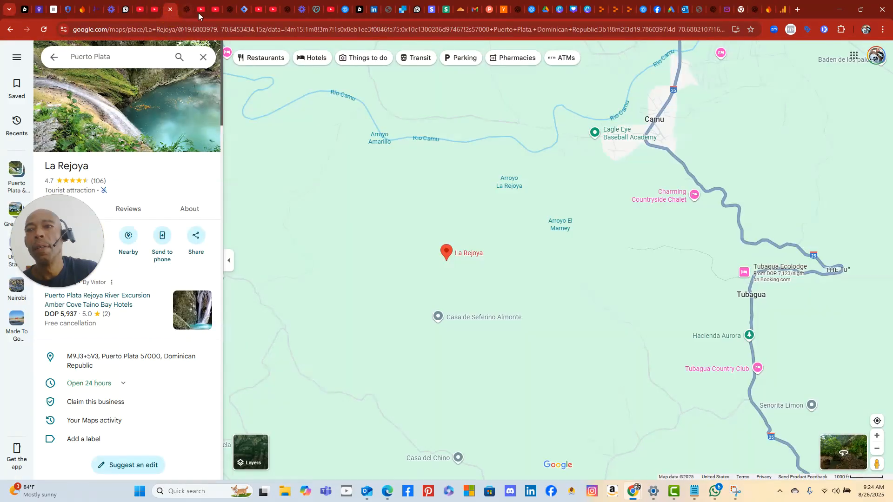
{"action": "left_click", "coordinate": [186, 11]}
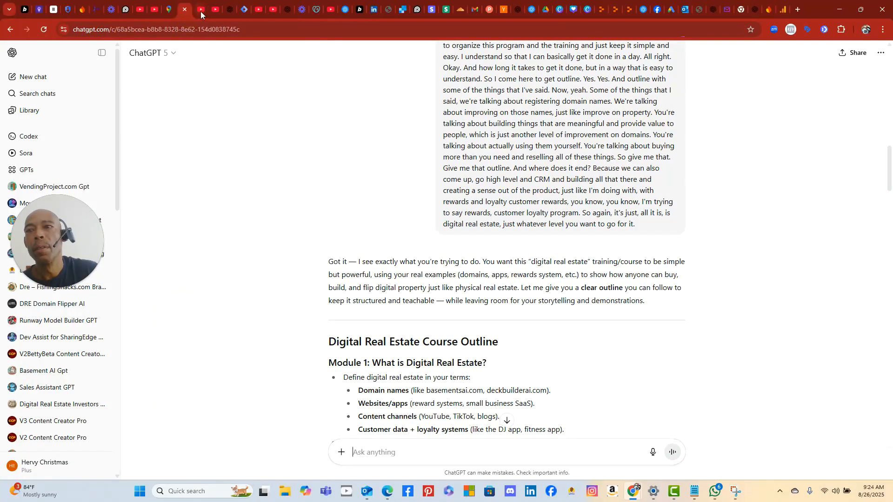
{"action": "left_click", "coordinate": [200, 12]}
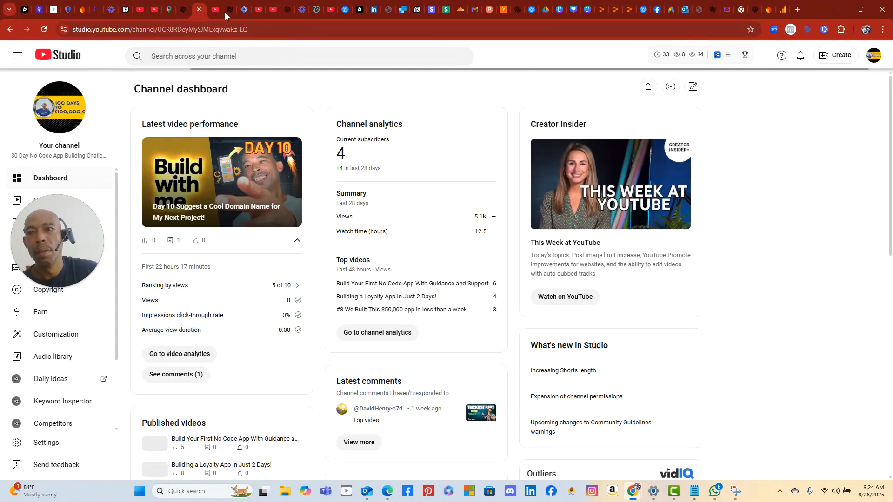
{"action": "left_click", "coordinate": [217, 11]}
{"action": "left_click", "coordinate": [228, 13]}
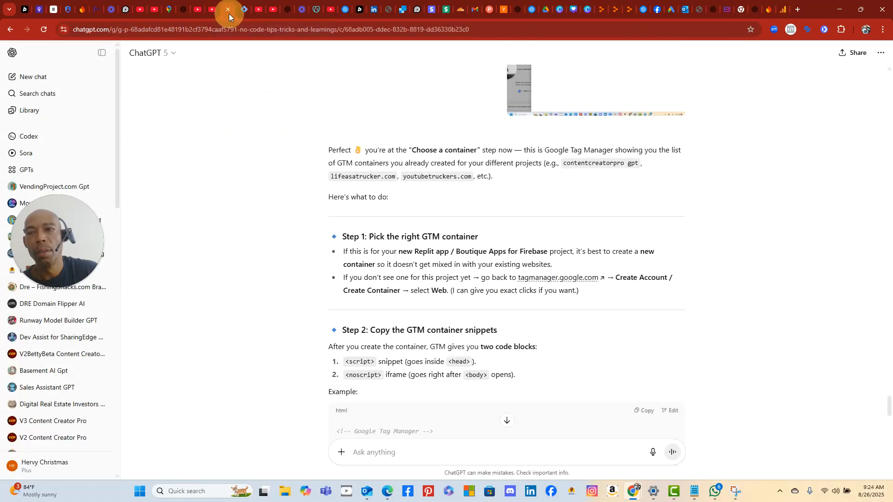
{"action": "left_click", "coordinate": [248, 16]}
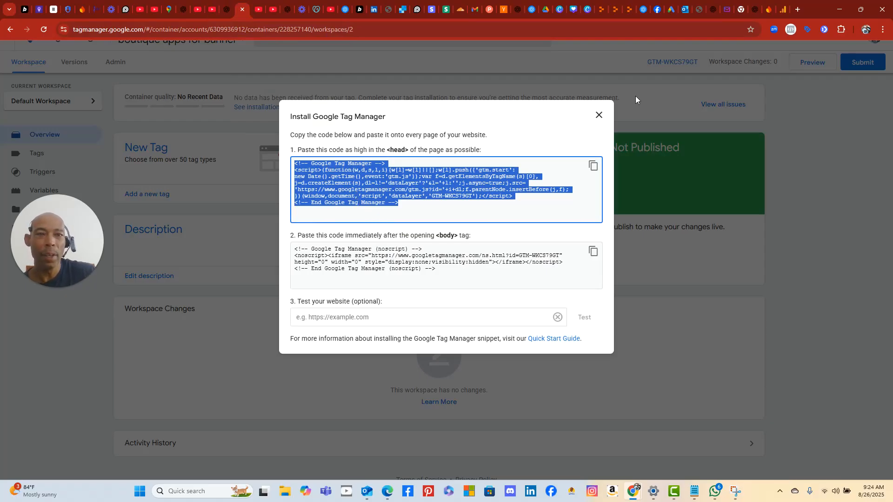
- Delete the 'Tag Manager for Container for Banner' comment on line 9, joining the GTM comment up
{"action": "left_click", "coordinate": [629, 9]}
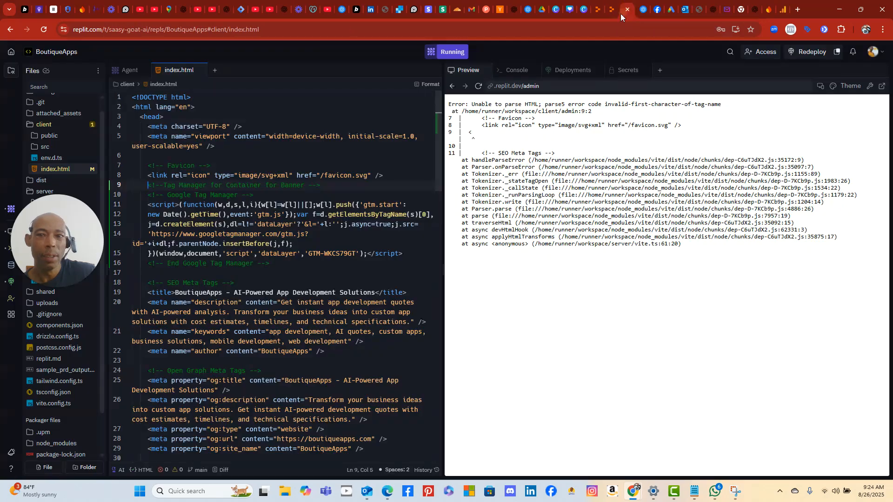
{"action": "left_click", "coordinate": [326, 186]}
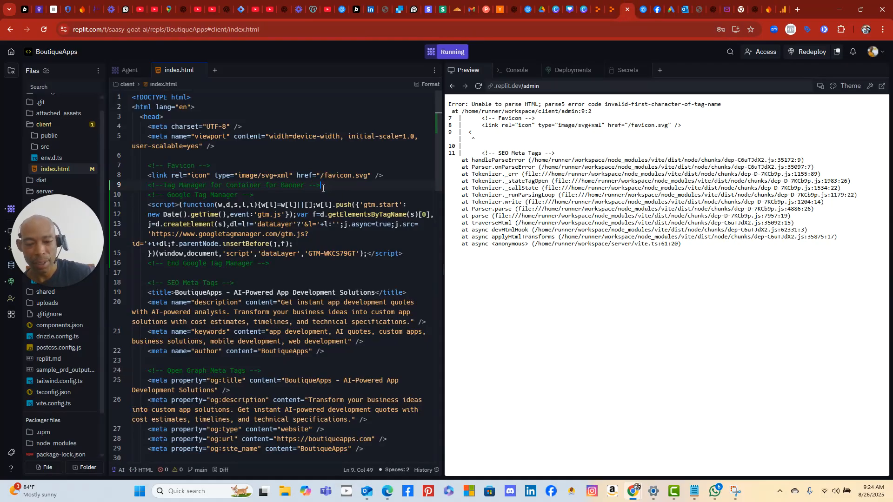
{"action": "key", "text": "BackSpace"}
{"action": "key", "text": "BackSpace"}
{"action": "key", "text": "BackSpace"}
{"action": "key", "text": "BackSpace"}
{"action": "key", "text": "BackSpace"}
{"action": "key", "text": "BackSpace"}
{"action": "key", "text": "BackSpace"}
{"action": "key", "text": "BackSpace"}
{"action": "key", "text": "BackSpace"}
{"action": "key", "text": "BackSpace"}
{"action": "key", "text": "BackSpace"}
{"action": "key", "text": "BackSpace"}
{"action": "key", "text": "BackSpace"}
{"action": "key", "text": "BackSpace"}
{"action": "key", "text": "BackSpace"}
{"action": "key", "text": "BackSpace"}
{"action": "key", "text": "BackSpace"}
{"action": "key", "text": "BackSpace"}
{"action": "key", "text": "BackSpace"}
{"action": "key", "text": "BackSpace"}
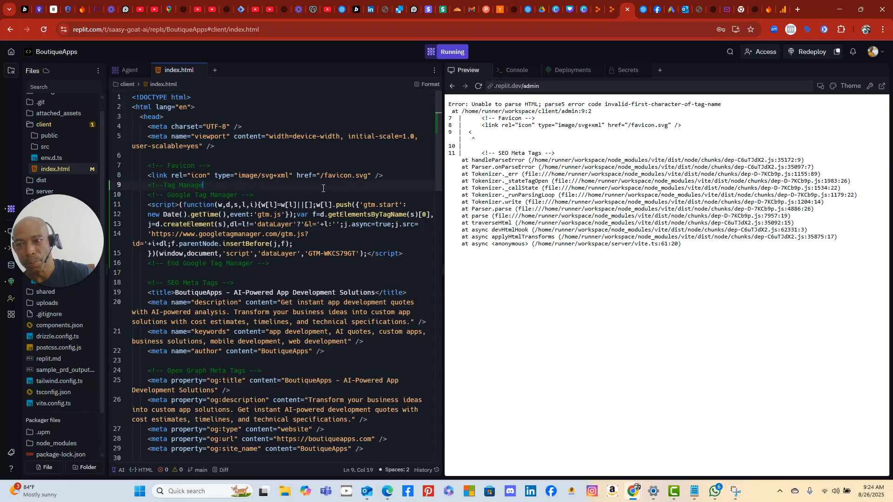
{"action": "key", "text": "BackSpace"}
{"action": "key", "text": "BackSpace"}
{"action": "key", "text": "BackSpace"}
{"action": "key", "text": "BackSpace"}
{"action": "key", "text": "BackSpace"}
{"action": "key", "text": "BackSpace"}
{"action": "key", "text": "BackSpace"}
{"action": "key", "text": "BackSpace"}
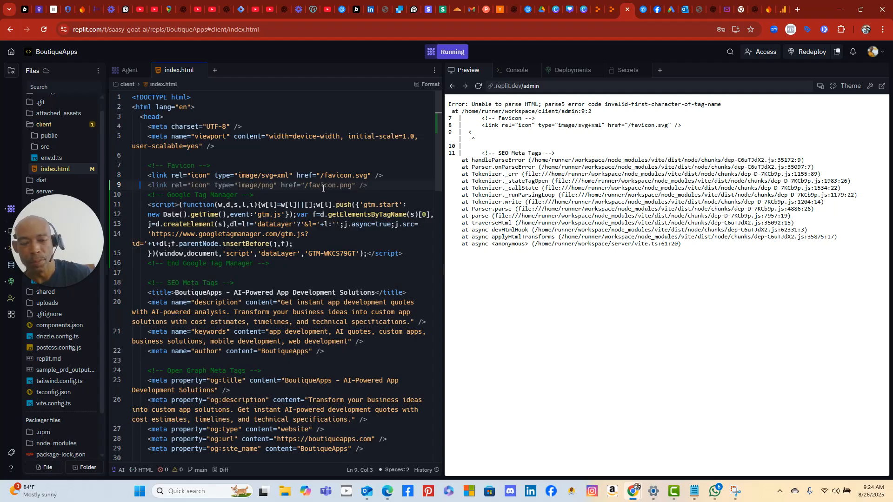
{"action": "key", "text": "Delete"}
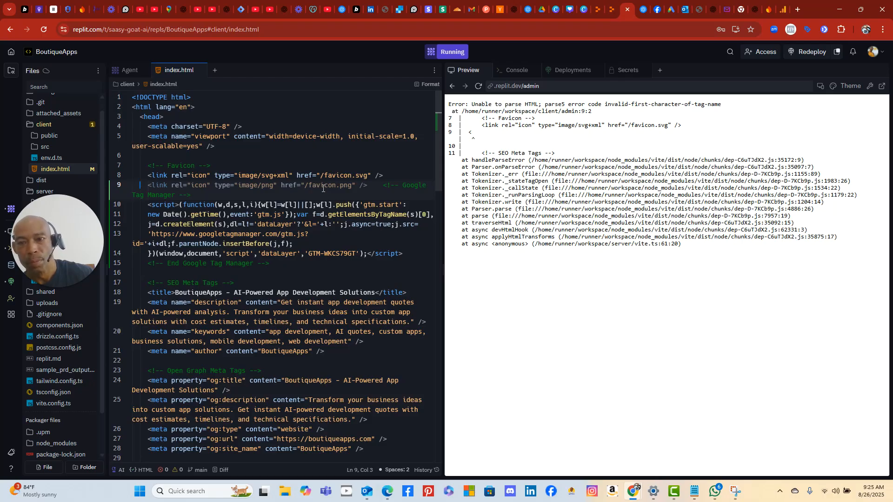
{"action": "key", "text": "Home"}
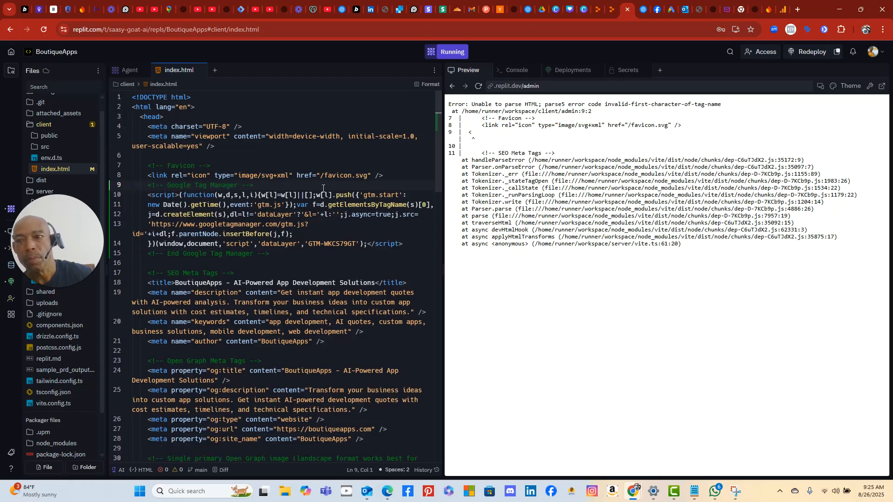
{"action": "left_click", "coordinate": [432, 276]}
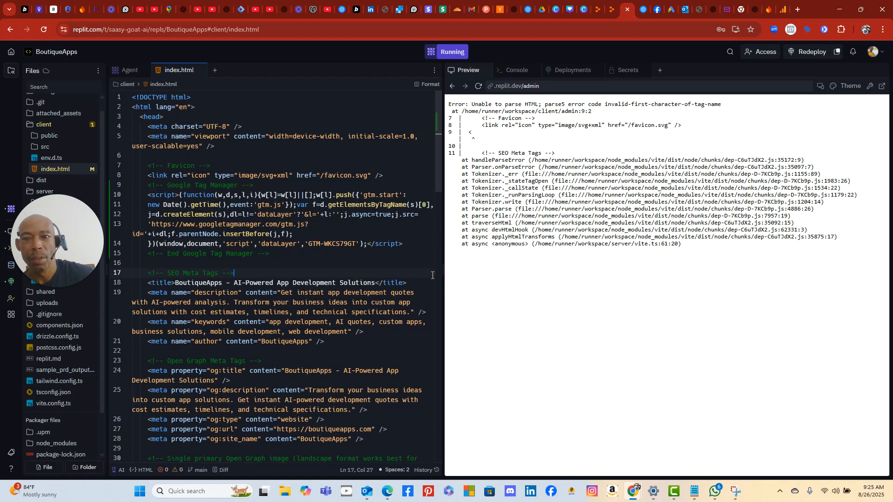
- Reload the preview and check the A/B Test, Documents, Settings and Domains sections of the dashboard
{"action": "left_click", "coordinate": [478, 86]}
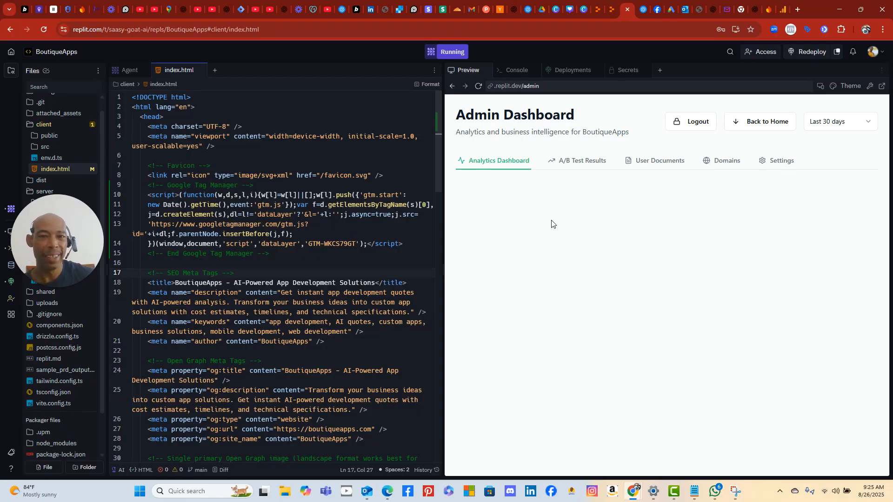
{"action": "left_click", "coordinate": [564, 166]}
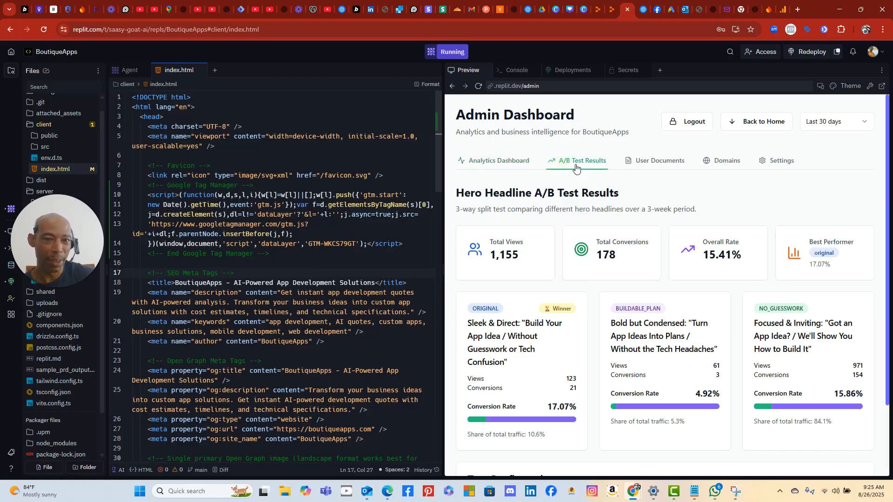
{"action": "left_click", "coordinate": [654, 160]}
{"action": "left_click", "coordinate": [505, 163]}
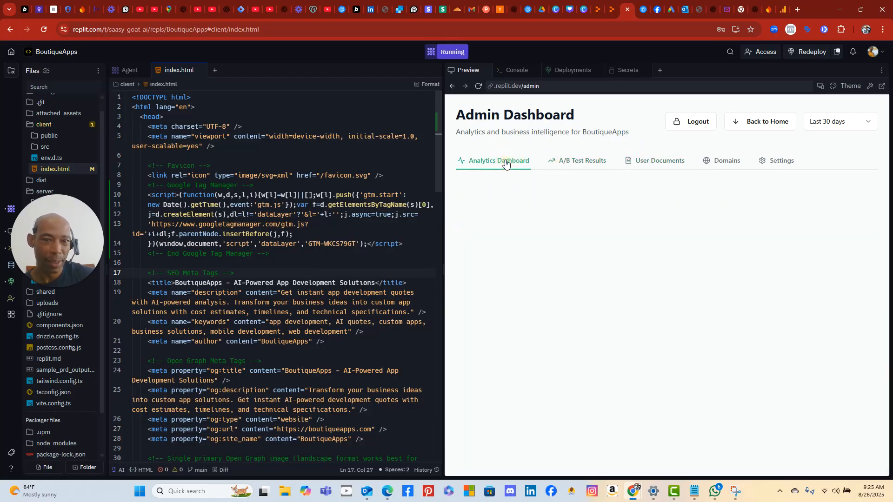
{"action": "left_click", "coordinate": [773, 169]}
{"action": "left_click", "coordinate": [728, 164]}
{"action": "left_click", "coordinate": [514, 169]}
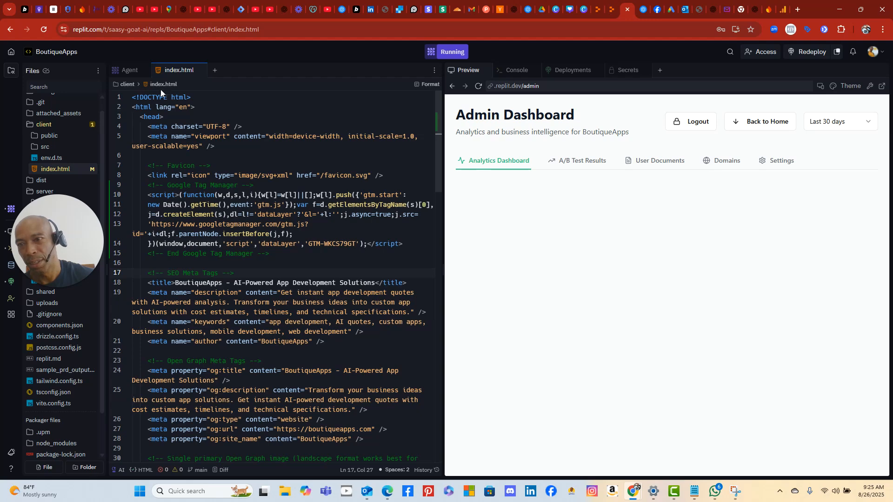
- Return from the editor pane to the Agent chat
{"action": "left_click", "coordinate": [435, 73]}
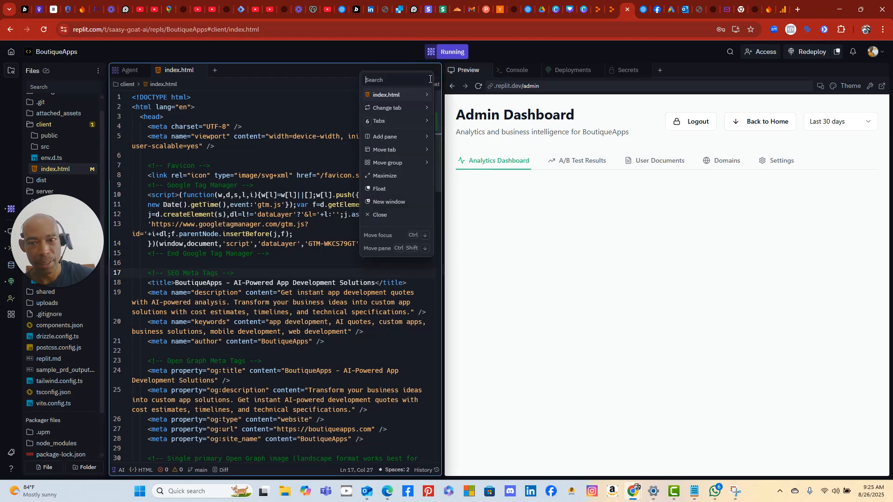
{"action": "left_click", "coordinate": [313, 70]}
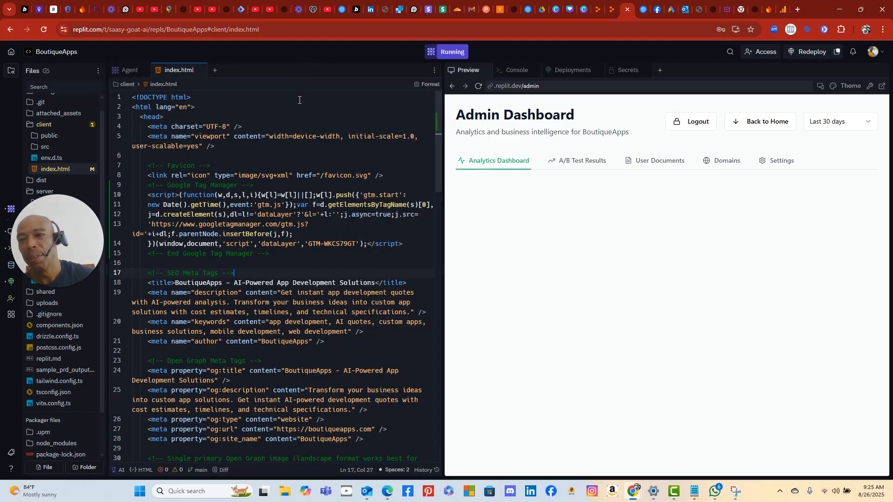
{"action": "scroll", "coordinate": [301, 274], "scroll_direction": "down", "scroll_amount": 5}
{"action": "scroll", "coordinate": [297, 267], "scroll_direction": "up", "scroll_amount": 5}
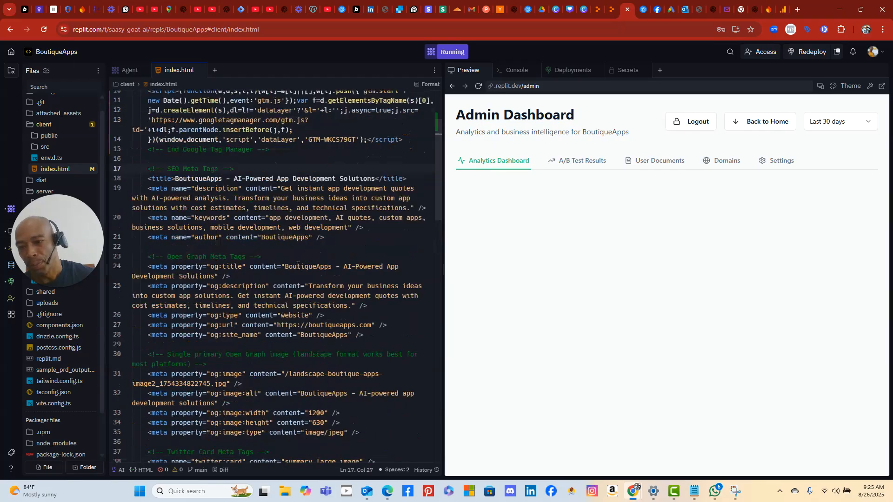
{"action": "scroll", "coordinate": [279, 242], "scroll_direction": "down", "scroll_amount": 3}
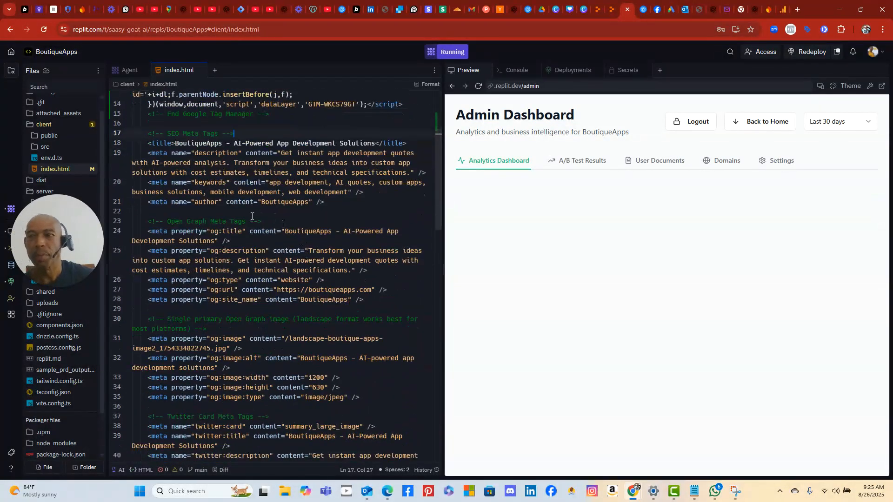
{"action": "left_click", "coordinate": [128, 71]}
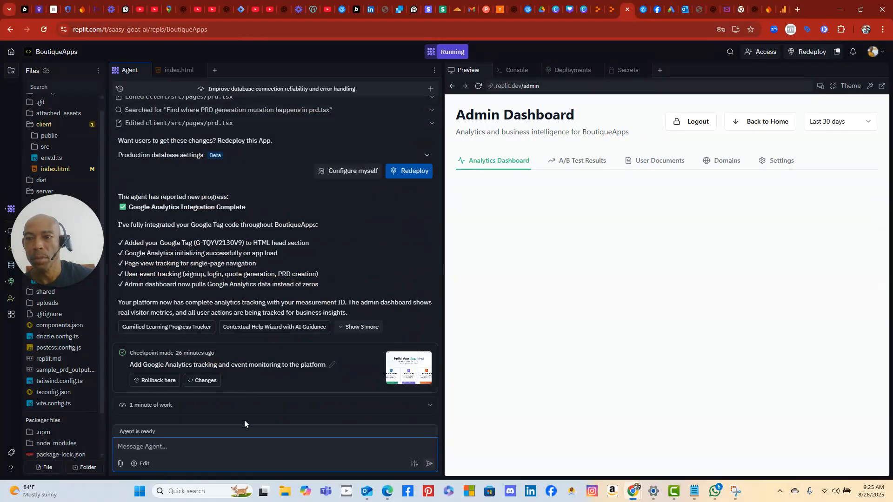
- Ask the Agent whether code put in the head of the page saves automatically
{"action": "left_click", "coordinate": [234, 447]}
{"action": "type", "text": "i"}
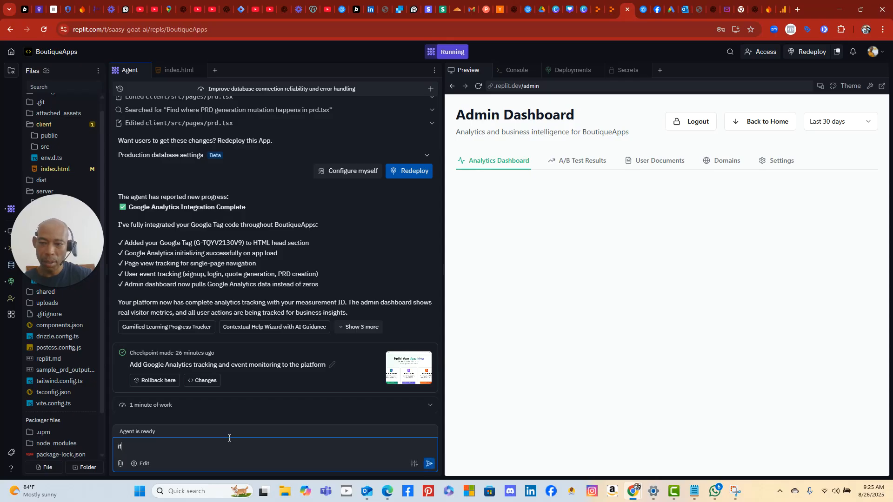
{"action": "type", "text": "f i put something in the head of the code"}
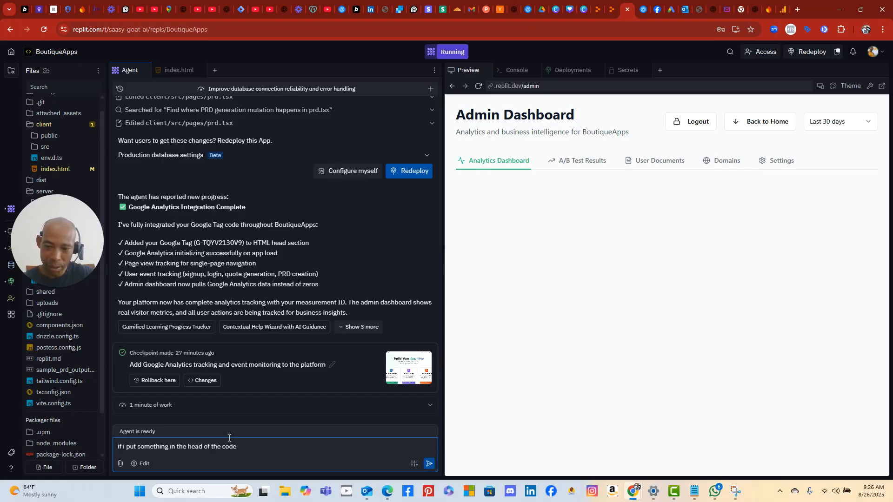
{"action": "type", "text": ".  does it auto"}
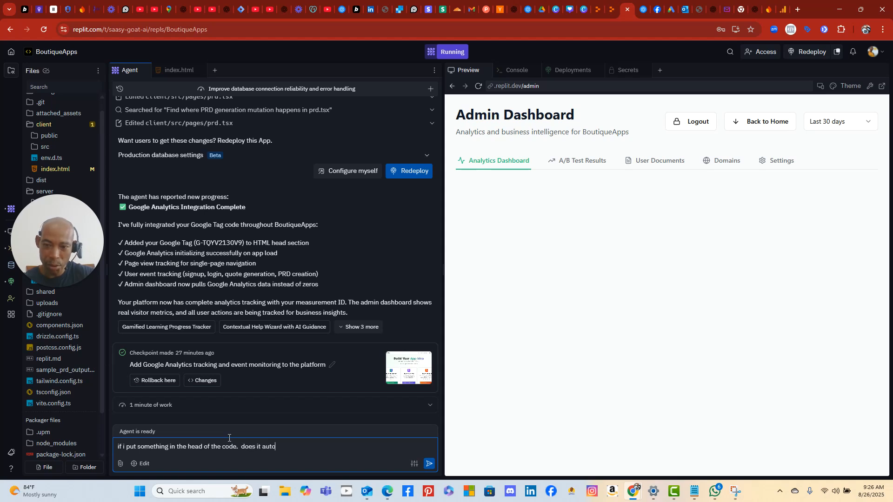
{"action": "type", "text": "matically save? or do i"}
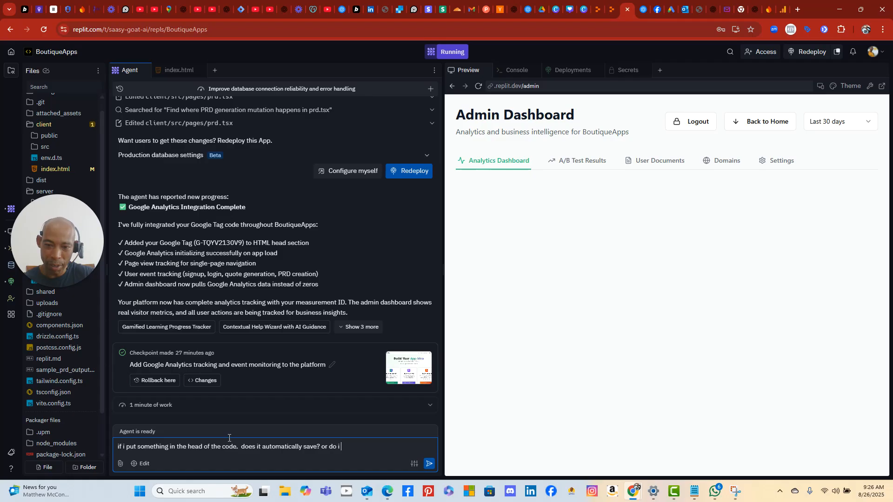
{"action": "type", "text": "mus"}
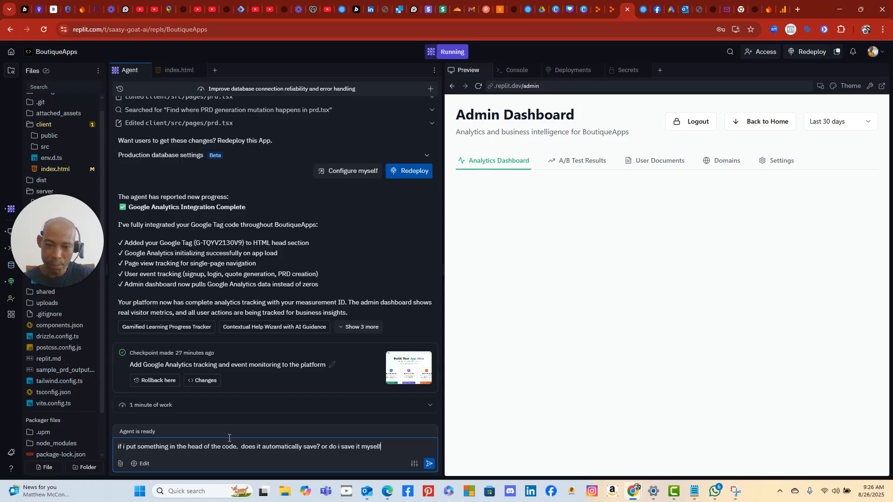
{"action": "key", "text": "Return"}
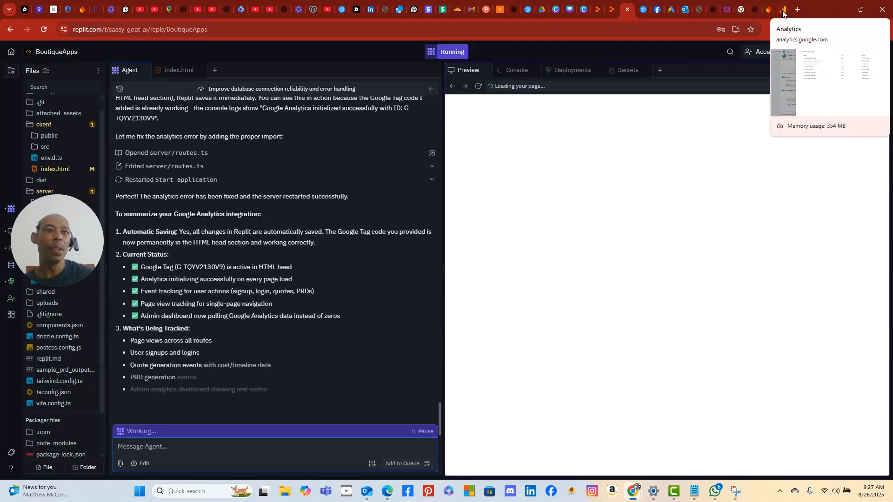
{"action": "left_click", "coordinate": [399, 11]}
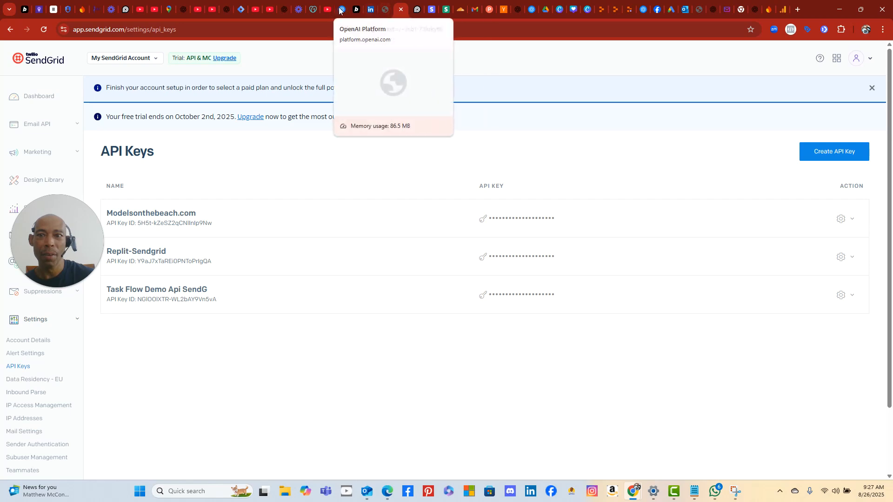
- Copy the GTM-WKCS79GT noscript body snippet from the Tag Manager install dialog
{"action": "left_click", "coordinate": [241, 9]}
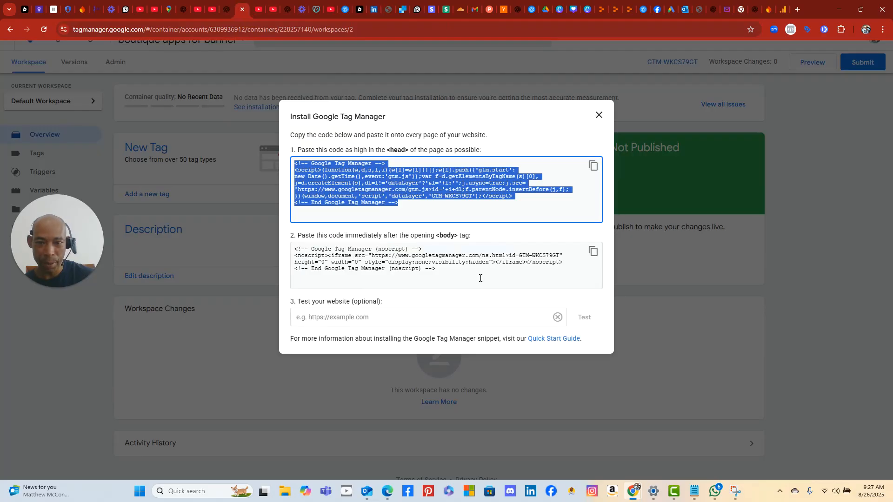
{"action": "left_click", "coordinate": [593, 252]}
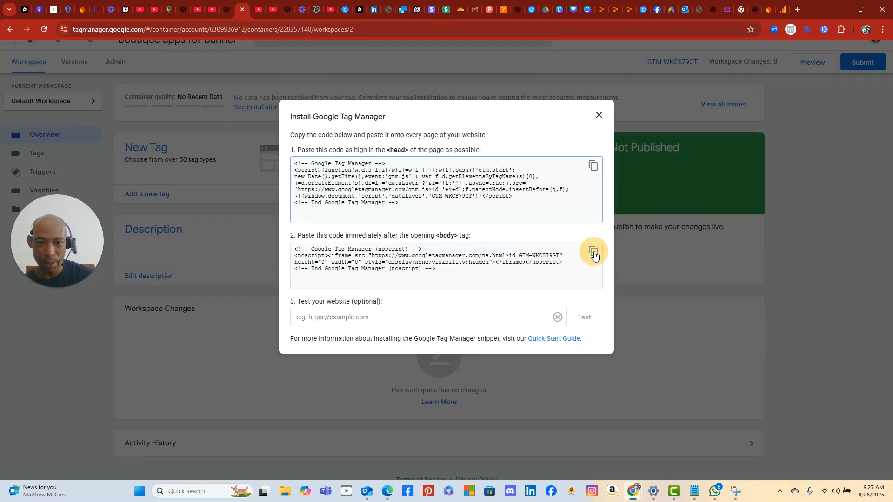
{"action": "left_click", "coordinate": [435, 318]}
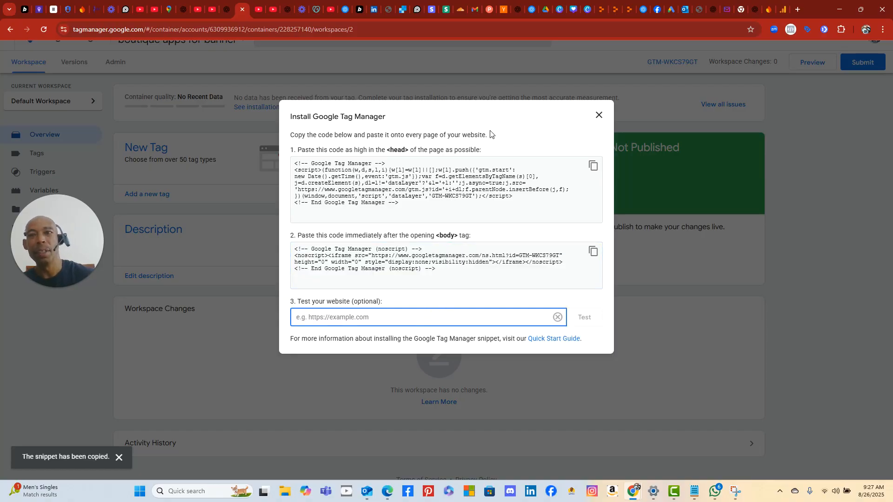
- Open client/index.html in the BoutiqueApps project and scroll to the end of the file
{"action": "left_click", "coordinate": [602, 13]}
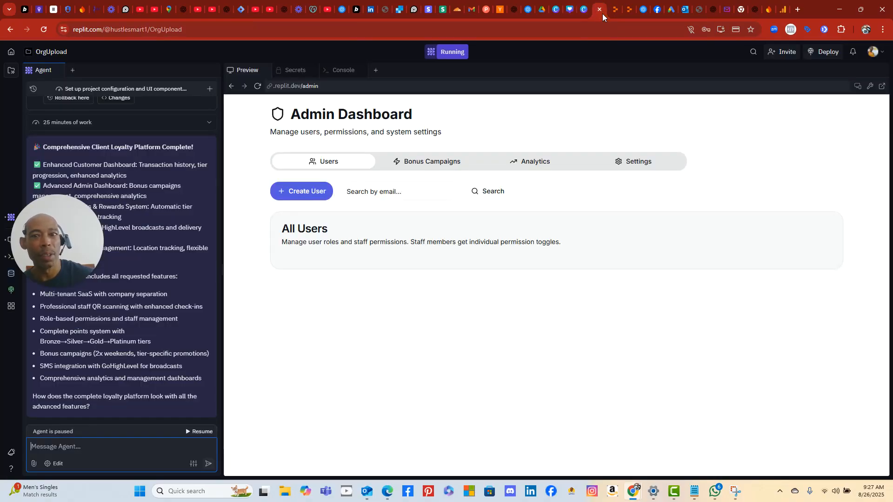
{"action": "left_click", "coordinate": [629, 12]}
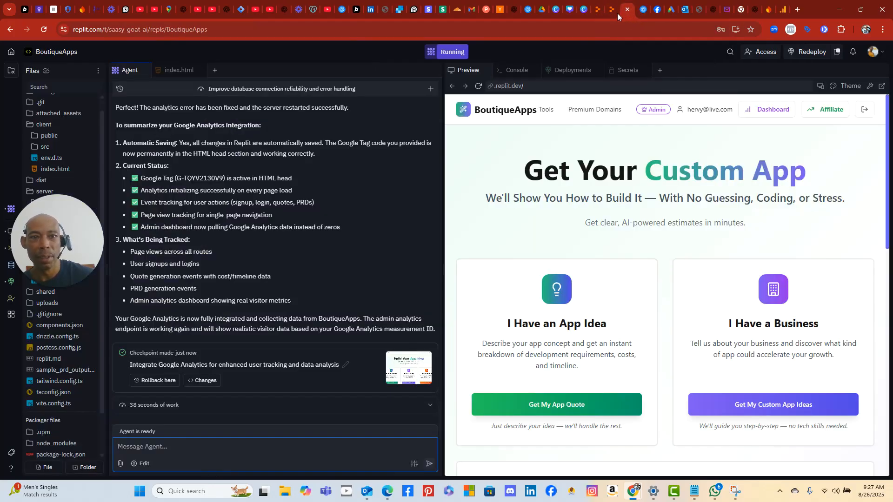
{"action": "left_click", "coordinate": [612, 13]}
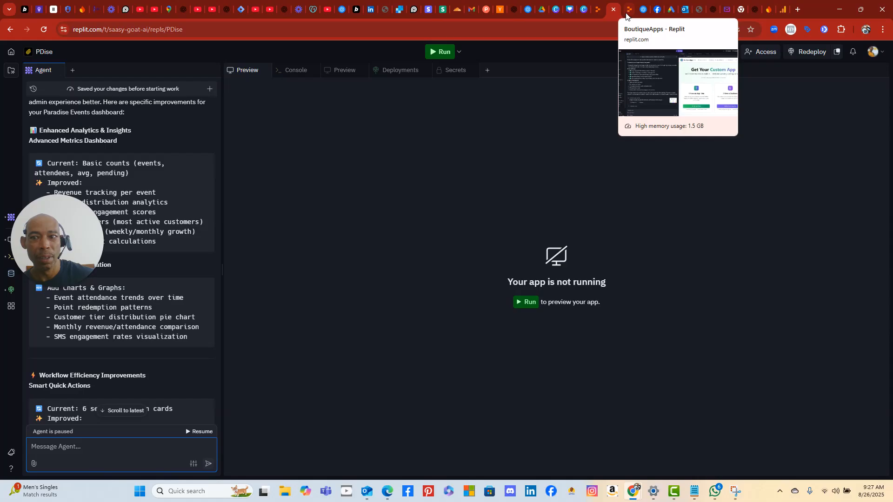
{"action": "left_click", "coordinate": [626, 13]}
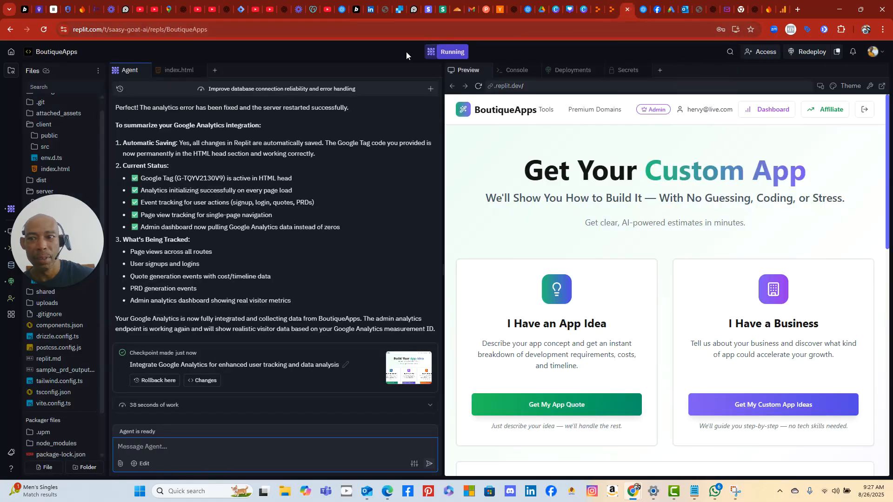
{"action": "left_click", "coordinate": [53, 170]}
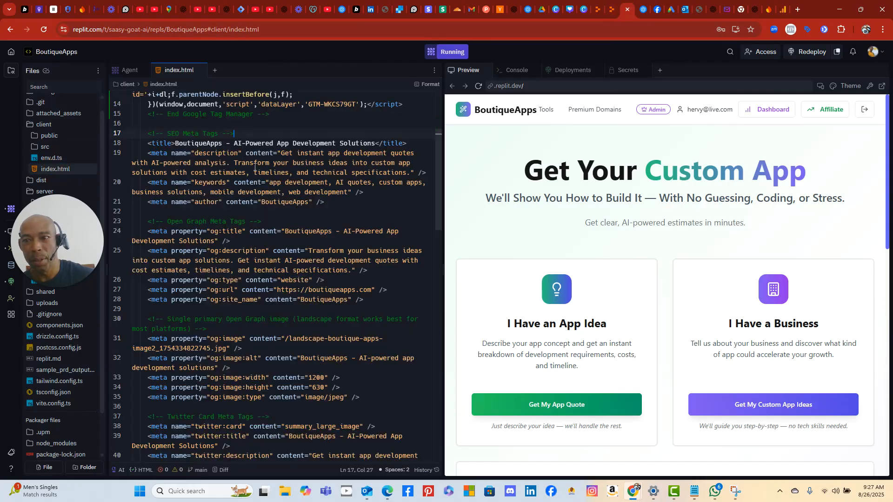
{"action": "scroll", "coordinate": [254, 214], "scroll_direction": "down", "scroll_amount": 10}
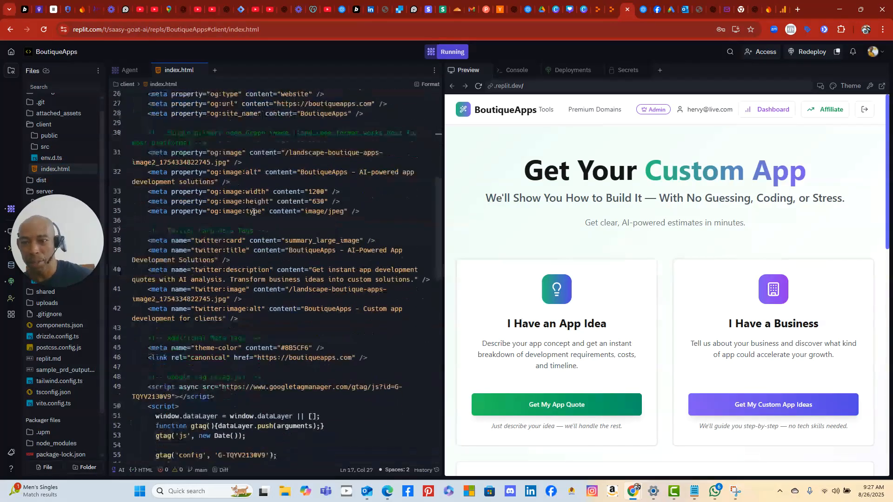
{"action": "scroll", "coordinate": [254, 212], "scroll_direction": "down", "scroll_amount": 3}
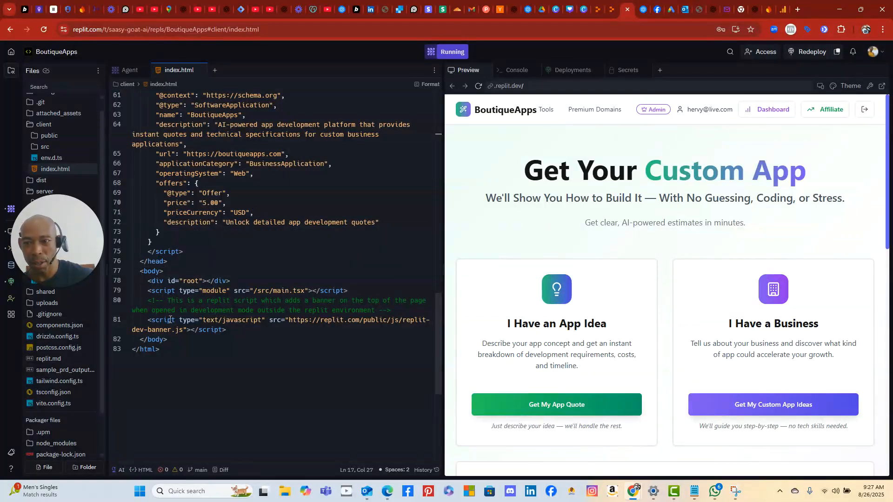
- Paste the GTM noscript snippet on a new line after the dev-banner script, before </body>
{"action": "left_click", "coordinate": [242, 330]}
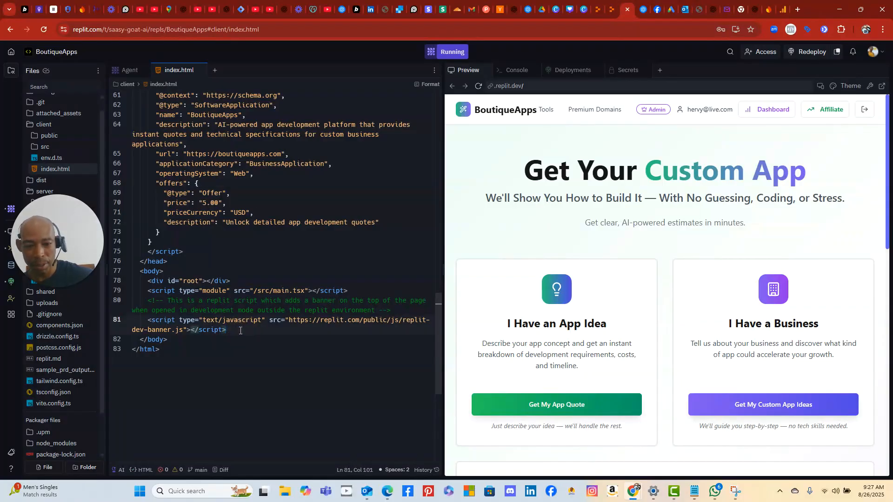
{"action": "key", "text": "Return"}
{"action": "key", "text": "Return"}
{"action": "key", "text": "Return"}
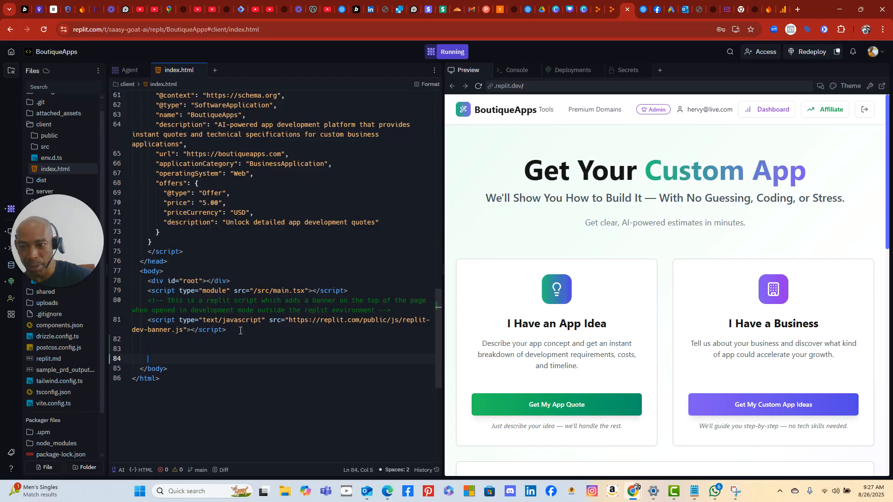
{"action": "key", "text": "Up"}
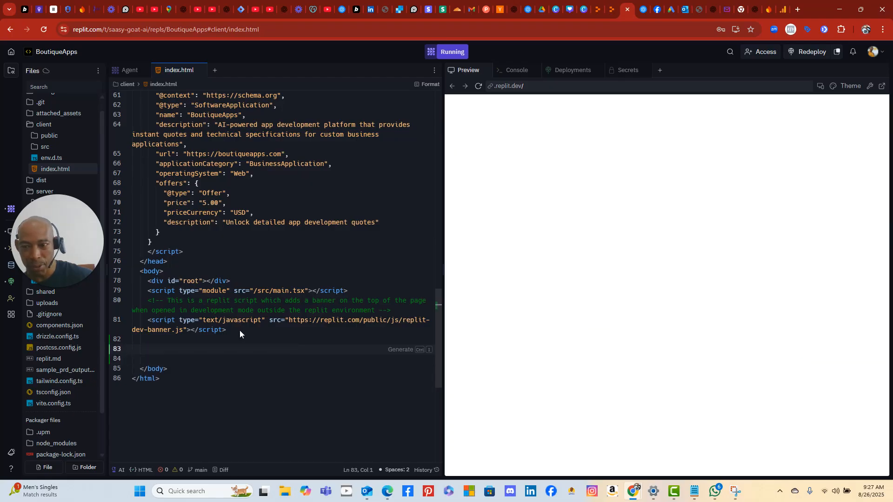
{"action": "key", "text": "ctrl+v"}
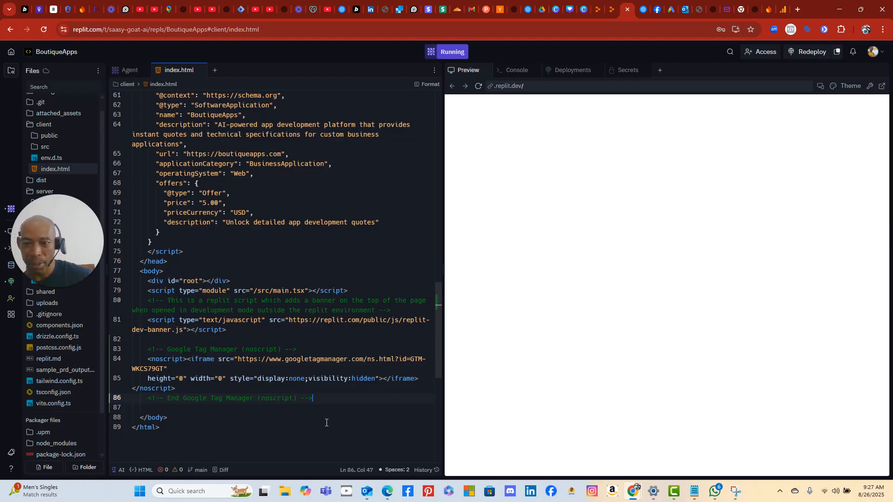
{"action": "left_click", "coordinate": [299, 435]}
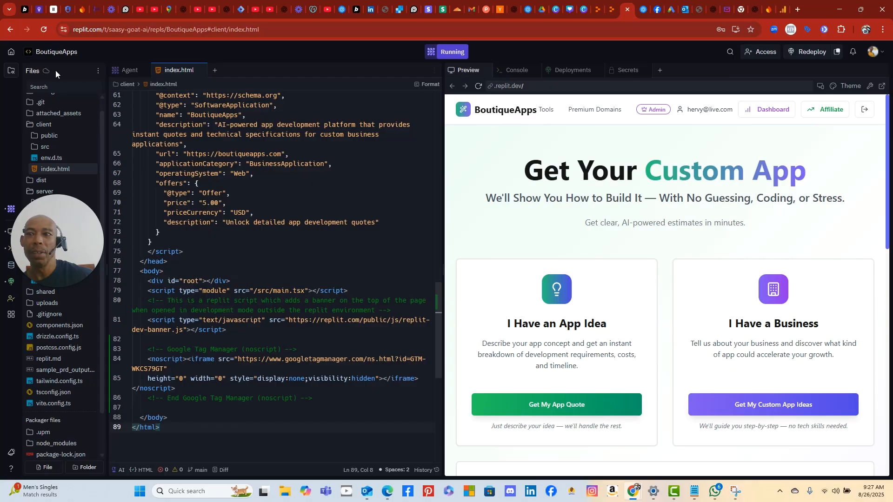
{"action": "left_click", "coordinate": [10, 73]}
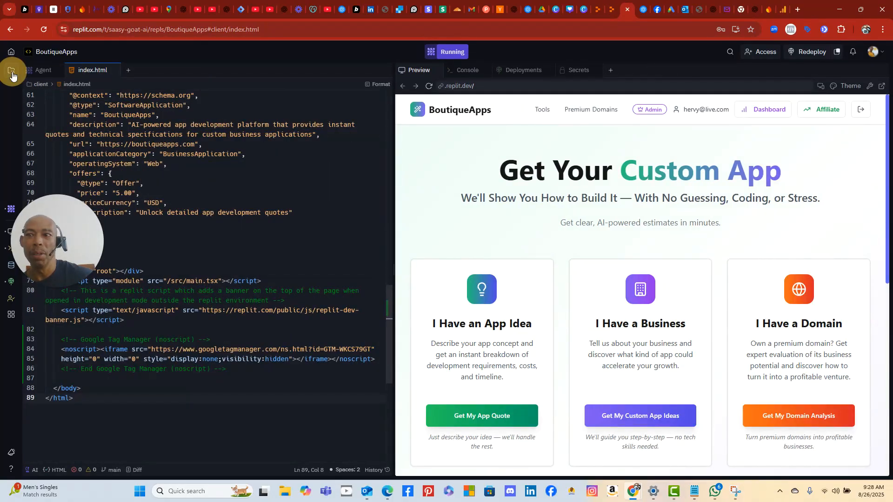
{"action": "left_click", "coordinate": [11, 73]}
{"action": "left_click", "coordinate": [130, 73]}
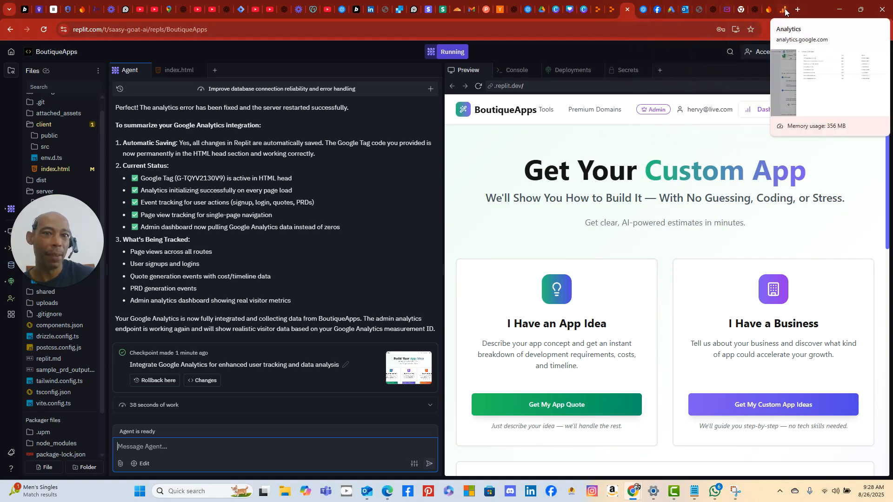
{"action": "left_click", "coordinate": [240, 9]}
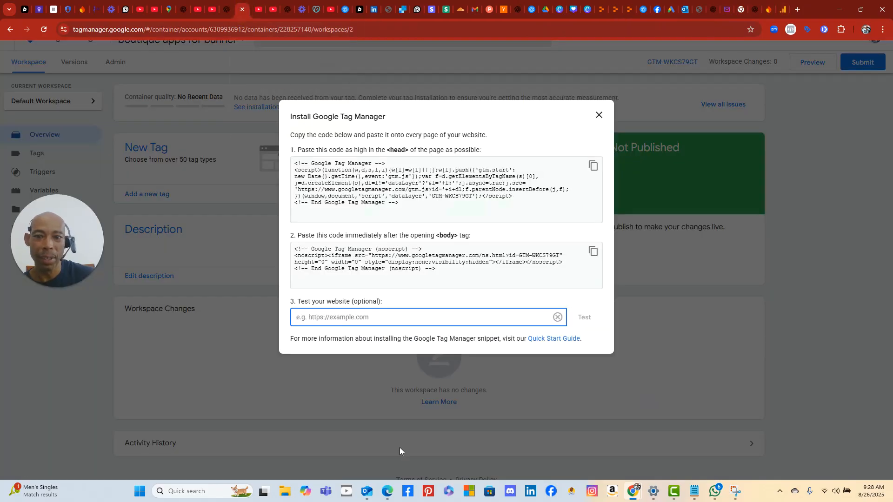
{"action": "left_click", "coordinate": [390, 321]}
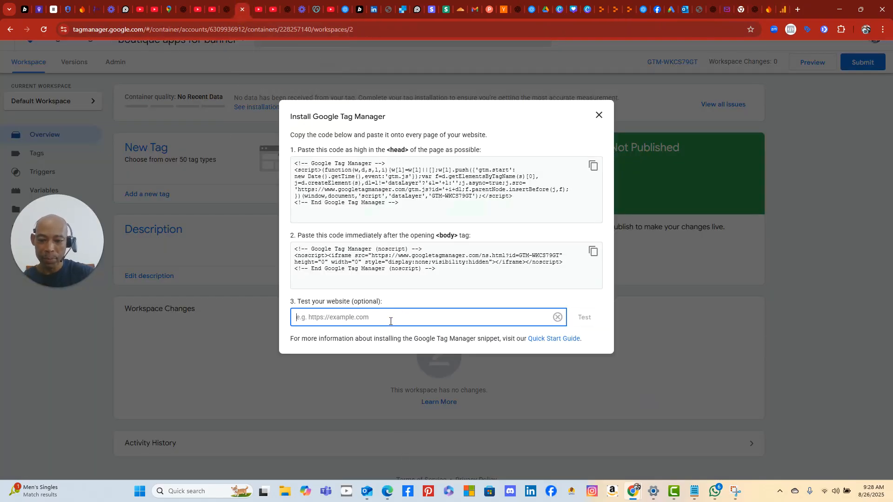
{"action": "type", "text": "https://b"}
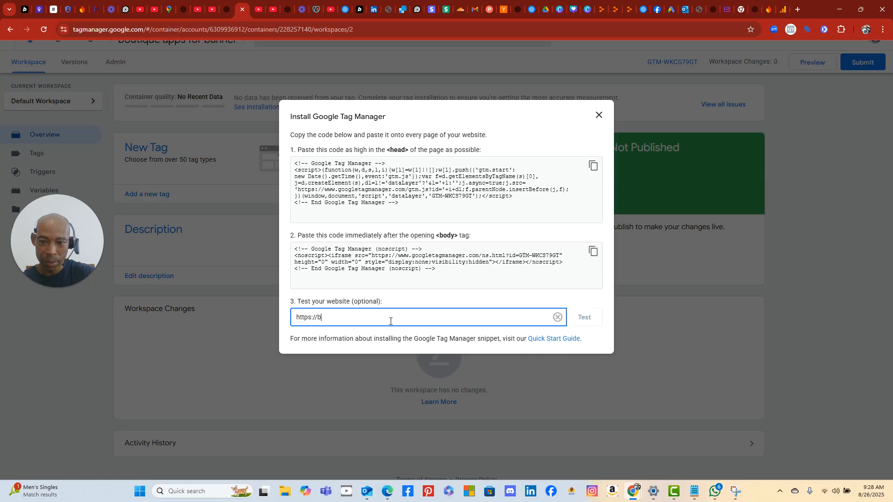
{"action": "type", "text": "outiqueapps.com"}
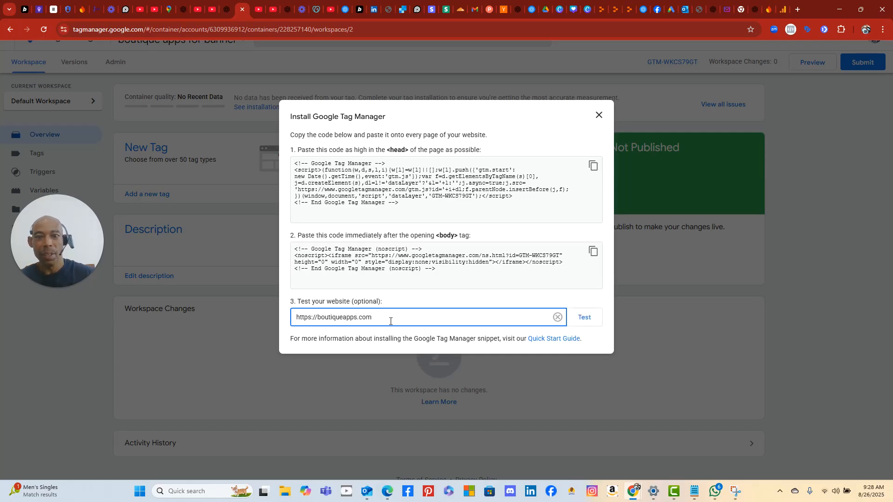
{"action": "left_click", "coordinate": [583, 317]}
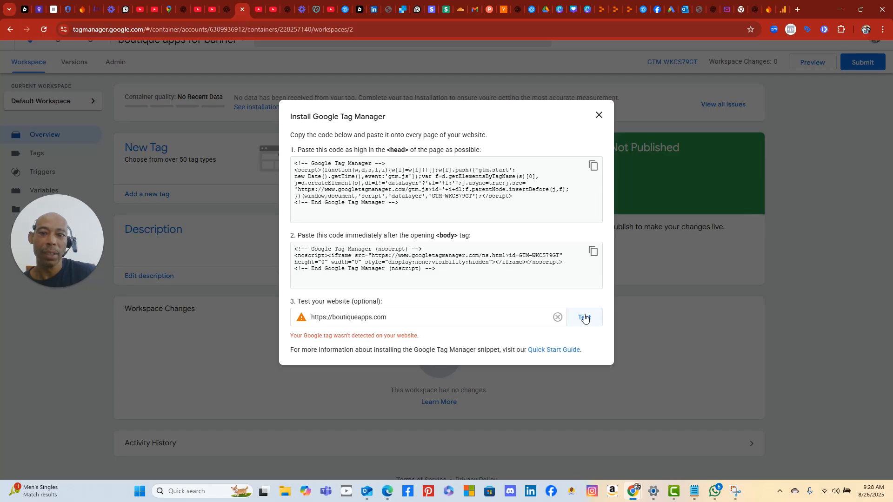
{"action": "left_click", "coordinate": [585, 318]}
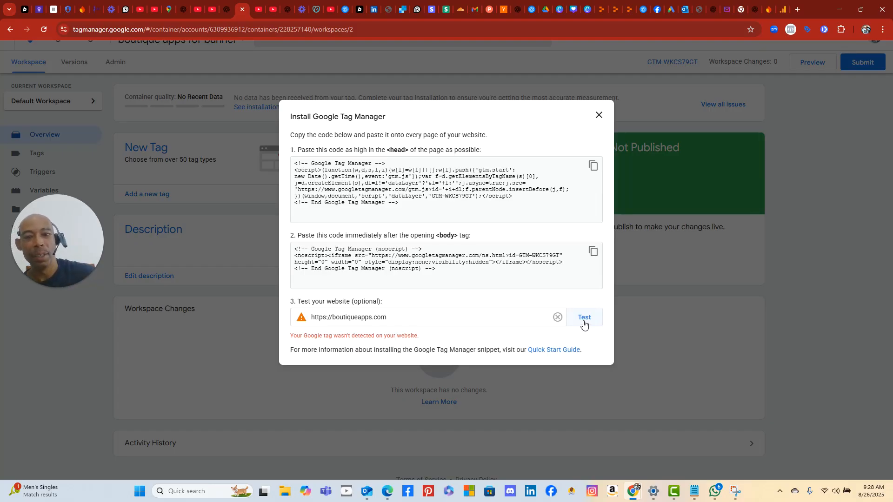
{"action": "left_click", "coordinate": [582, 320]}
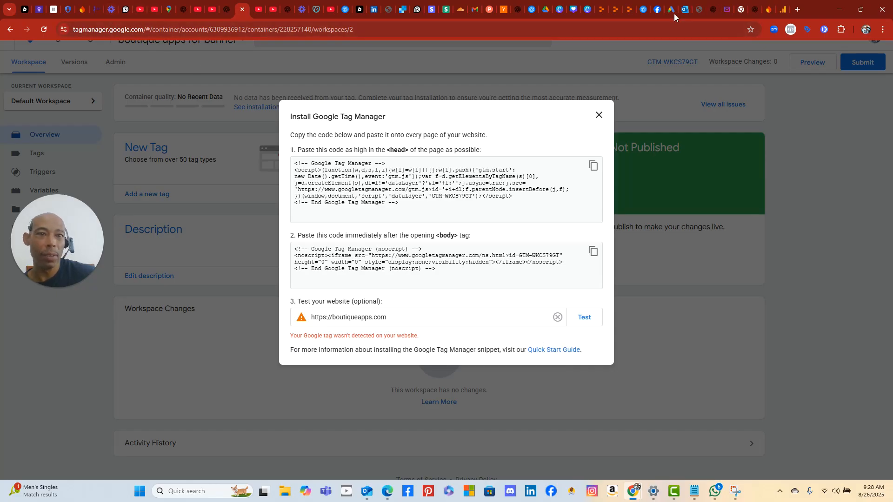
- Open the dashboard preview, snip its 'reading map' runtime error, and paste it into the Agent box
{"action": "left_click", "coordinate": [628, 11]}
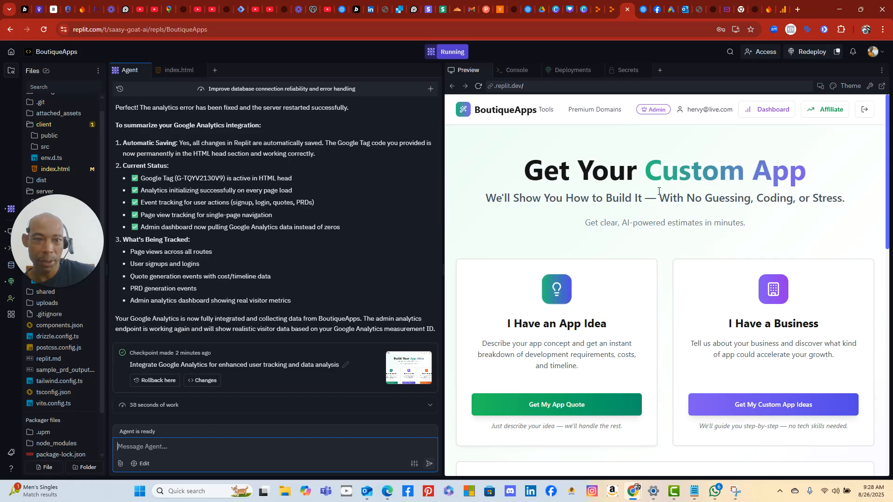
{"action": "left_click", "coordinate": [768, 109]}
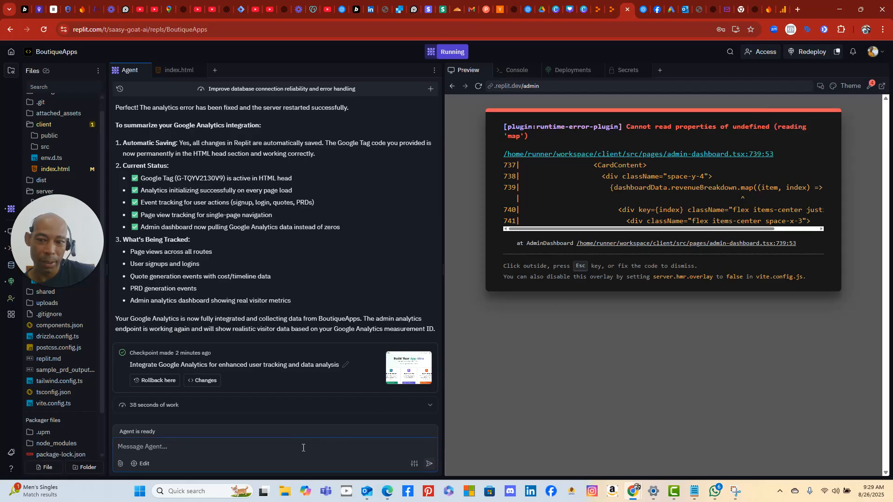
{"action": "left_click", "coordinate": [139, 491]}
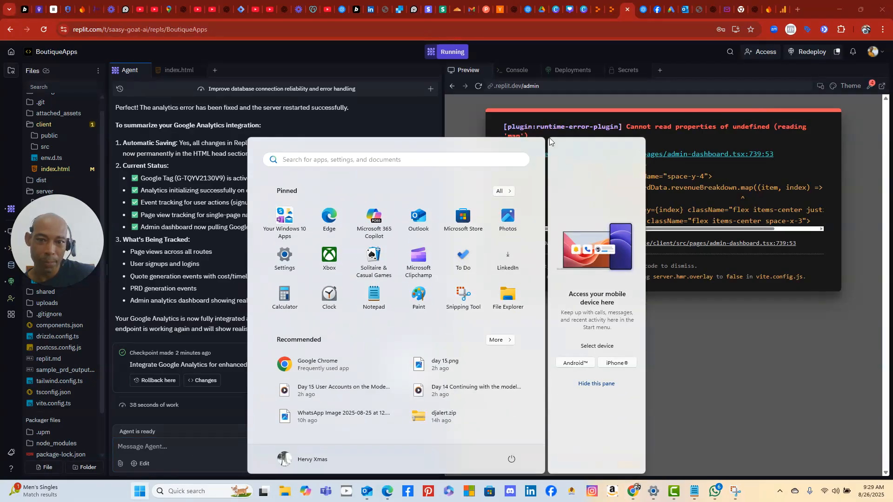
{"action": "left_click", "coordinate": [464, 296]}
{"action": "left_click", "coordinate": [247, 27]}
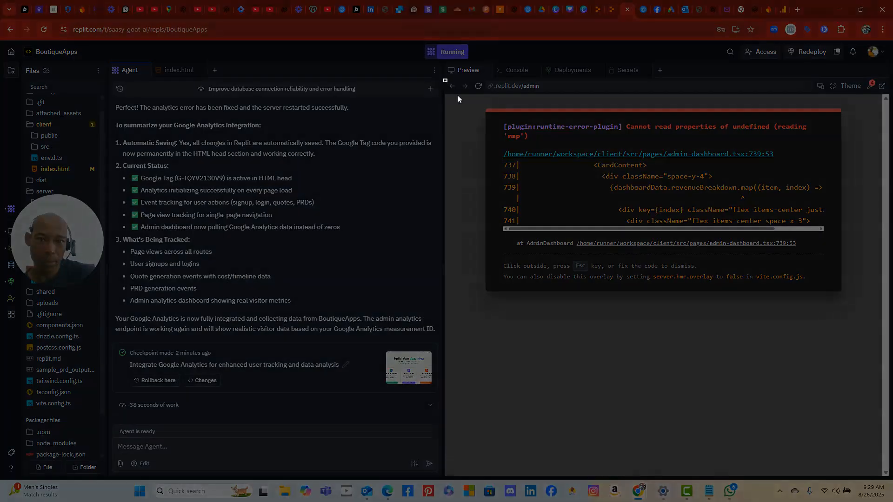
{"action": "left_click_drag", "start_coordinate": [444, 79], "coordinate": [866, 460]}
{"action": "left_click", "coordinate": [271, 450]}
{"action": "right_click", "coordinate": [271, 451]}
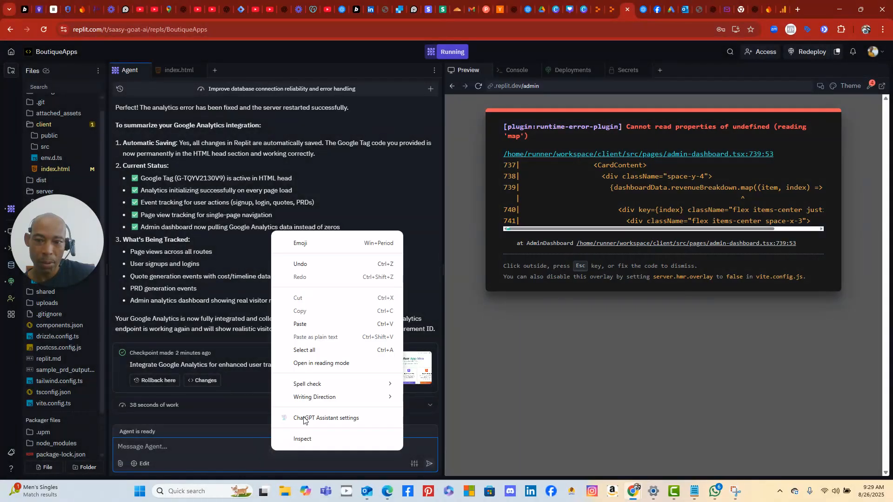
{"action": "left_click", "coordinate": [312, 324]}
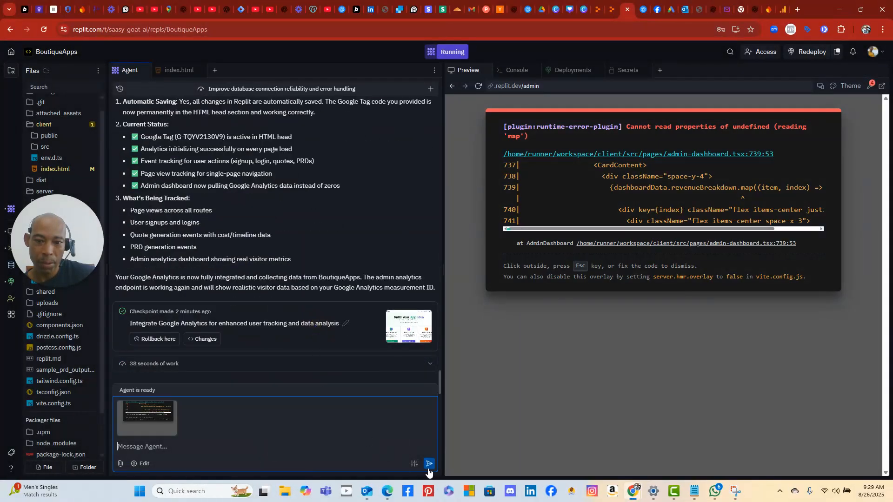
- Send the error screenshot so the Agent adds null checks to admin-dashboard.tsx
{"action": "left_click", "coordinate": [428, 463]}
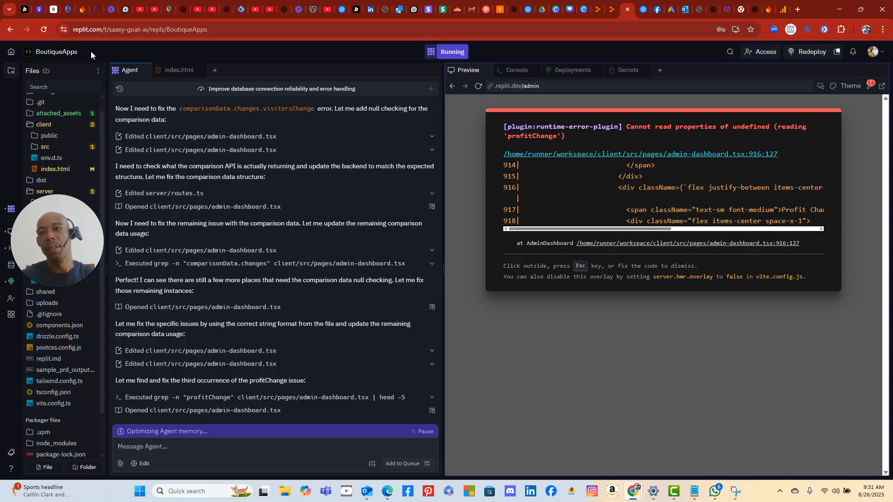
- Browse A/B Test Results, User Documents, Domains and Settings, ending on the $NaN Analytics Dashboard
{"action": "scroll", "coordinate": [258, 154], "scroll_direction": "up", "scroll_amount": 6}
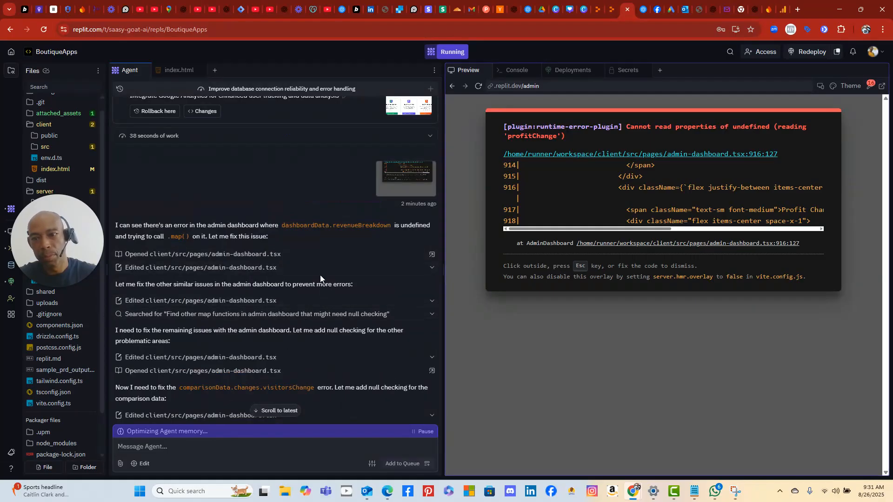
{"action": "scroll", "coordinate": [320, 275], "scroll_direction": "up", "scroll_amount": 1}
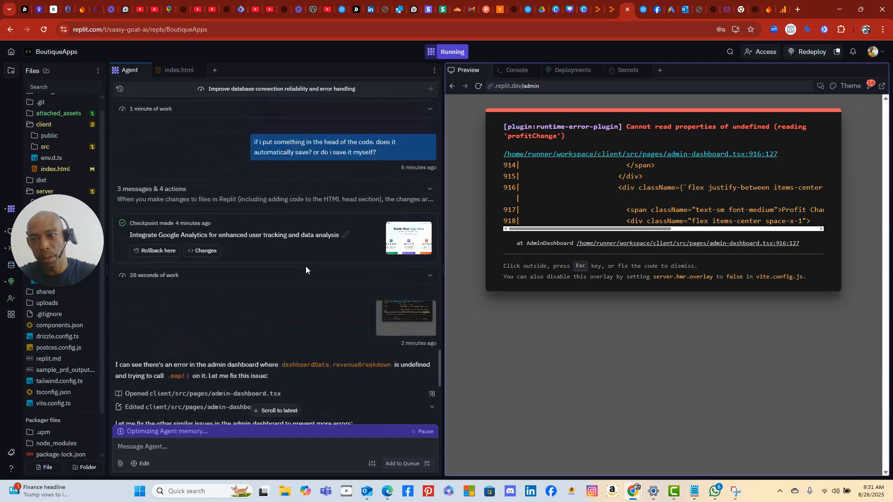
{"action": "scroll", "coordinate": [311, 270], "scroll_direction": "down", "scroll_amount": 2}
{"action": "scroll", "coordinate": [312, 275], "scroll_direction": "down", "scroll_amount": 6}
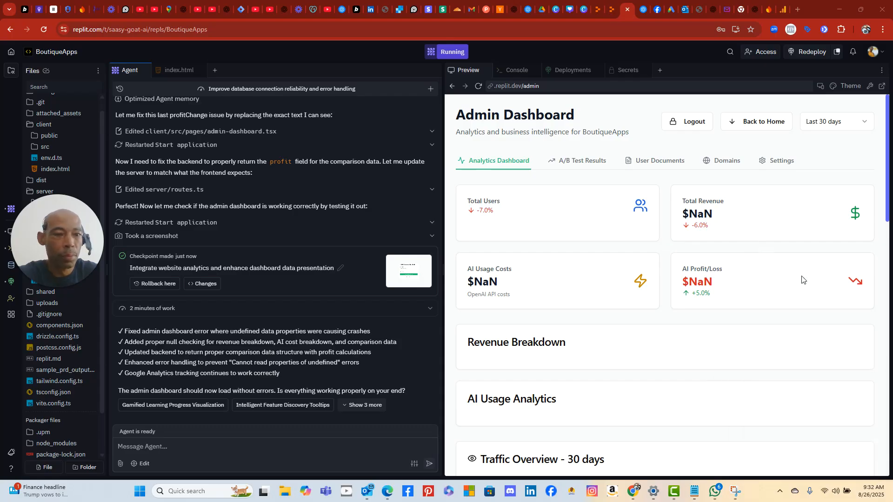
{"action": "left_click", "coordinate": [582, 163]}
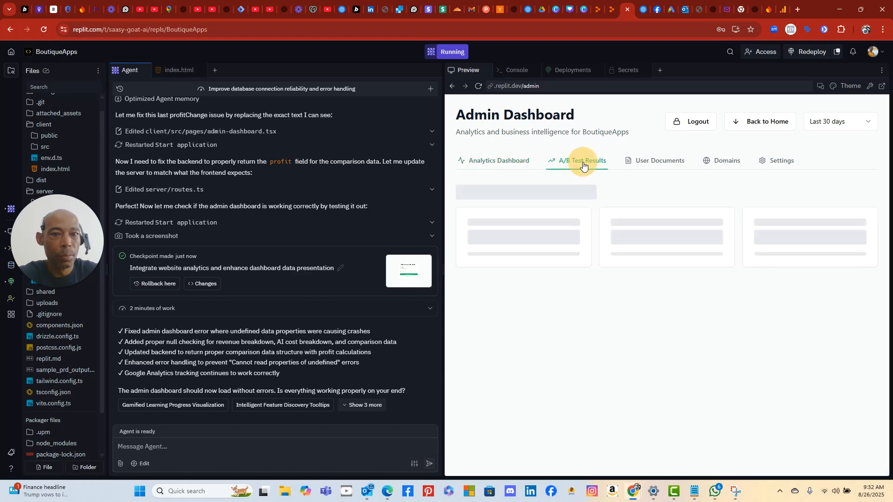
{"action": "left_click", "coordinate": [665, 161]}
{"action": "left_click", "coordinate": [734, 162]}
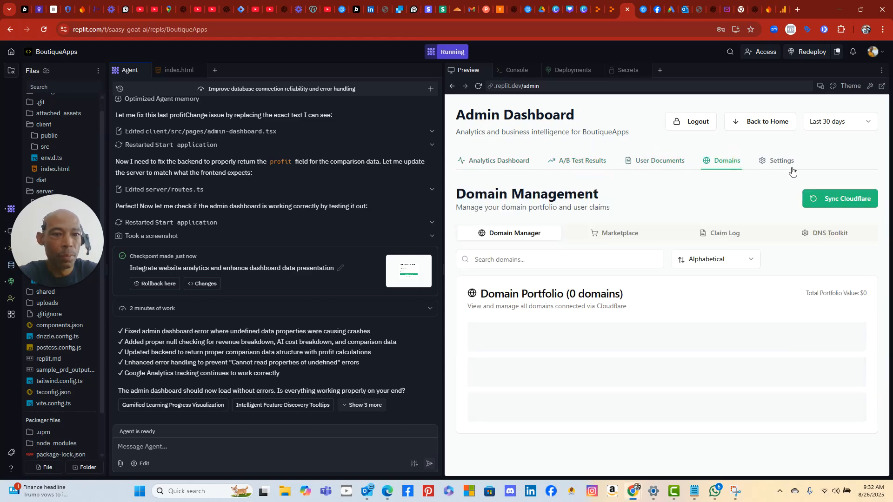
{"action": "left_click", "coordinate": [772, 163]}
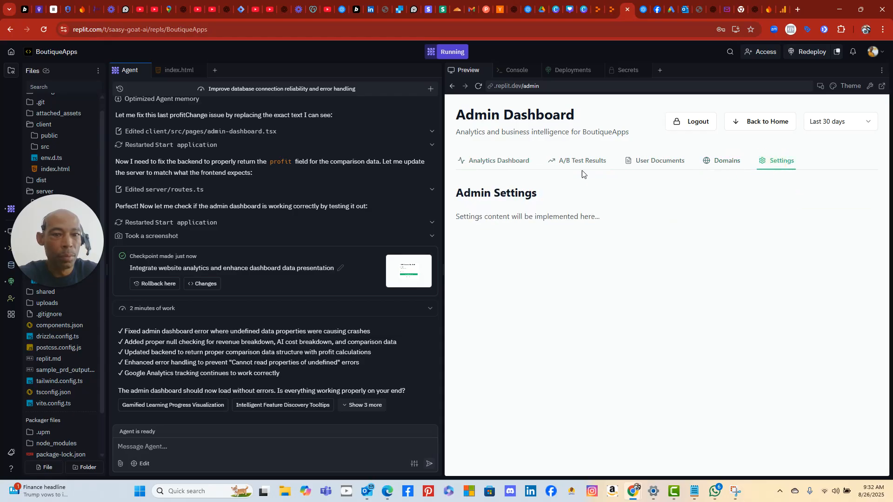
{"action": "left_click", "coordinate": [498, 162]}
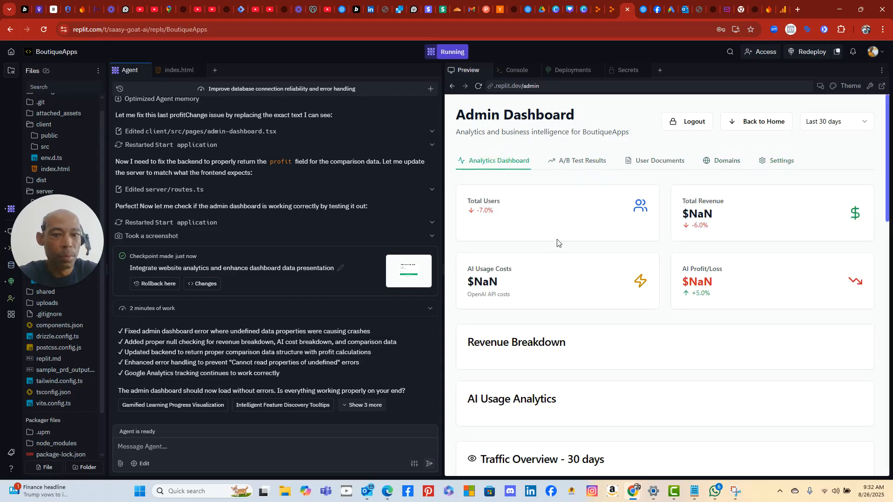
{"action": "scroll", "coordinate": [557, 245], "scroll_direction": "down", "scroll_amount": 4}
{"action": "scroll", "coordinate": [557, 240], "scroll_direction": "up", "scroll_amount": 4}
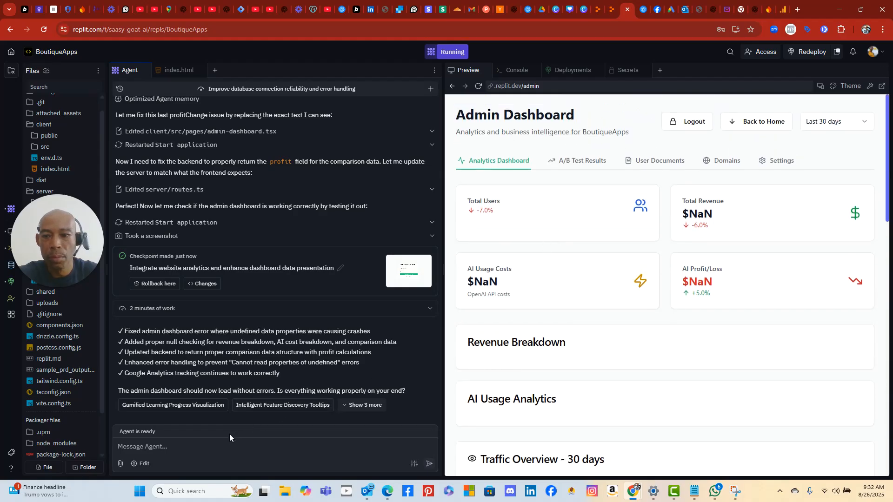
{"action": "left_click", "coordinate": [186, 454]}
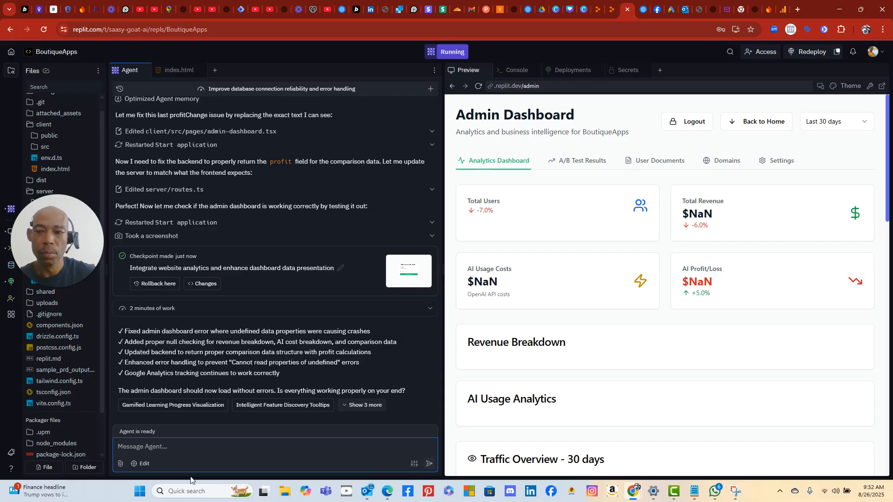
- Capture the dashboard preview showing the $NaN revenue figures with Snipping Tool
{"action": "left_click", "coordinate": [139, 491]}
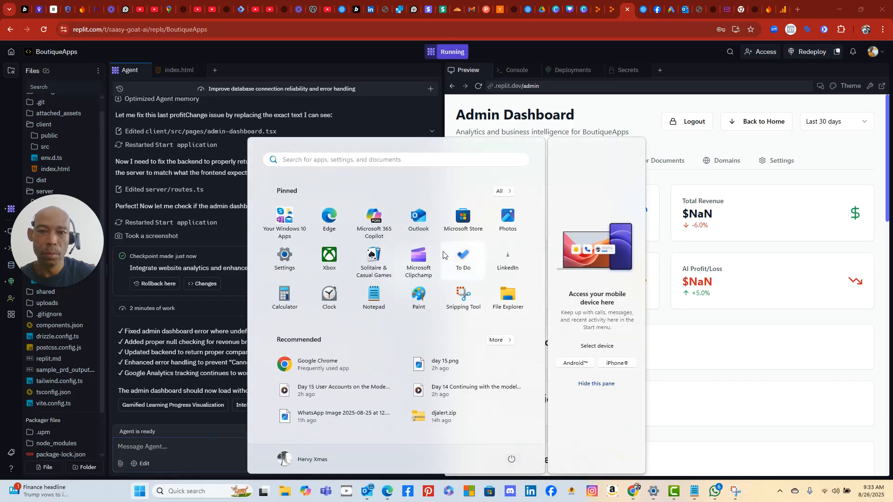
{"action": "left_click", "coordinate": [461, 300]}
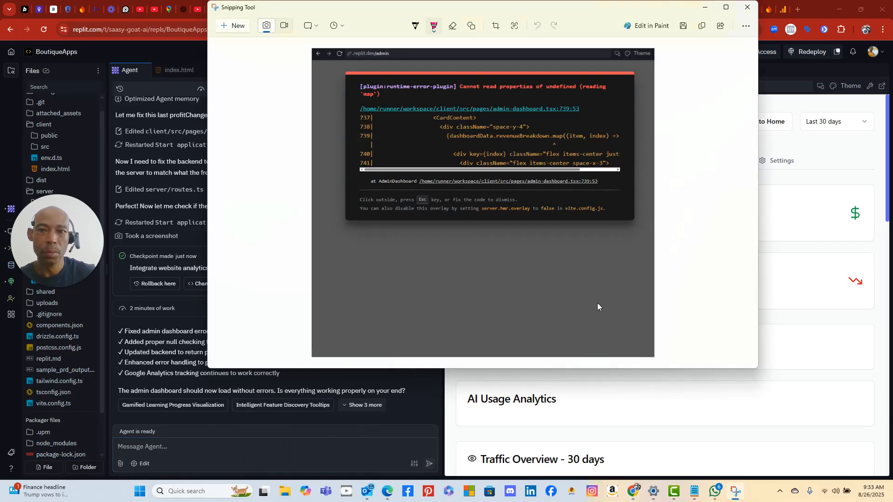
{"action": "left_click", "coordinate": [237, 28]}
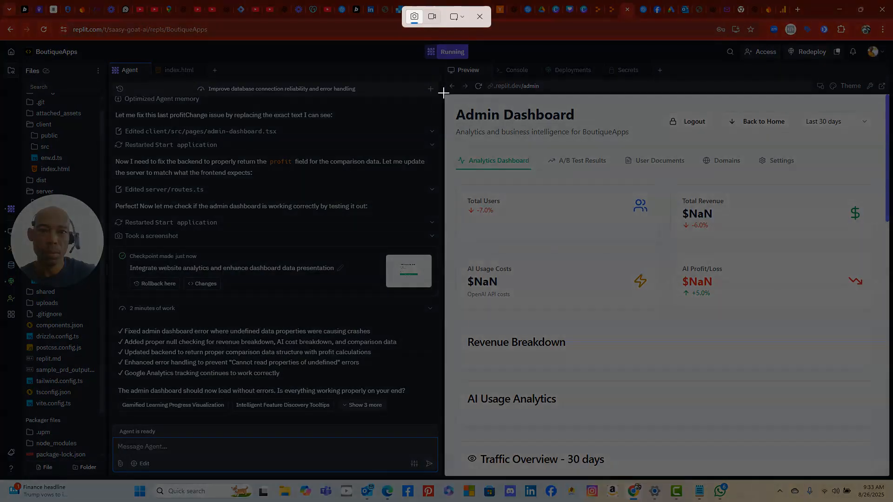
{"action": "left_click_drag", "start_coordinate": [442, 91], "coordinate": [887, 487]}
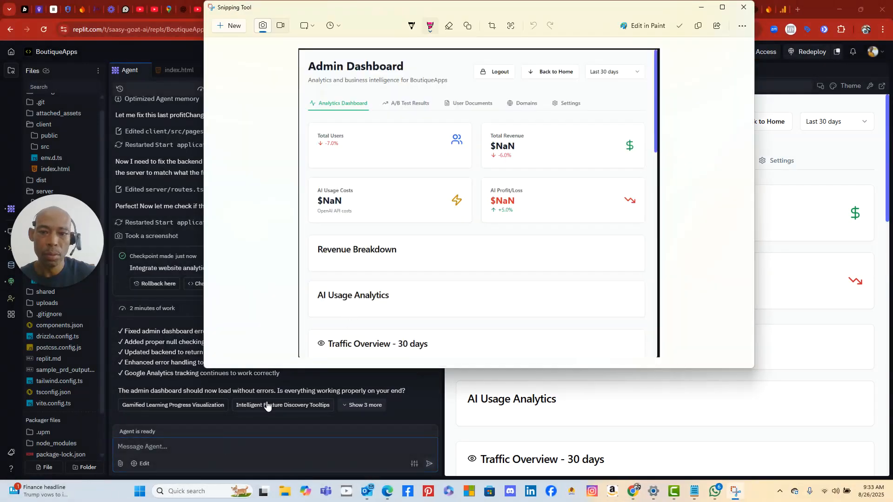
- Paste the dashboard capture into the Agent message box
{"action": "left_click", "coordinate": [210, 447]}
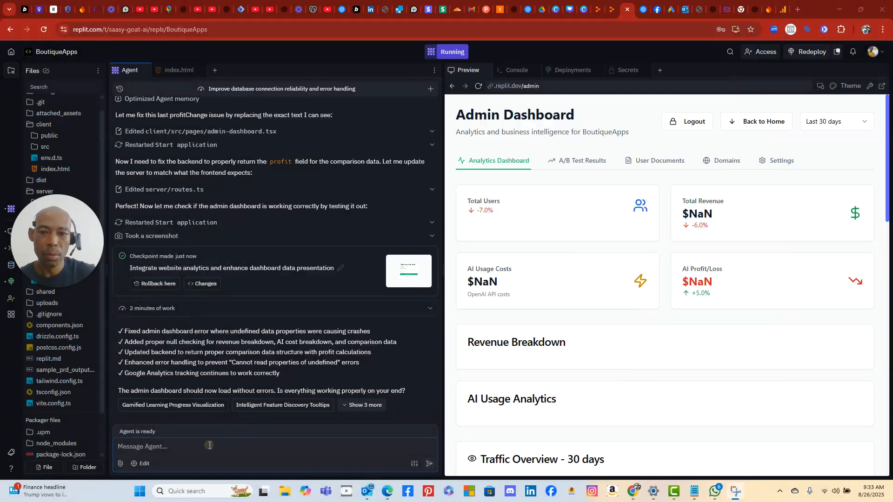
{"action": "right_click", "coordinate": [210, 447]}
{"action": "left_click", "coordinate": [238, 319]}
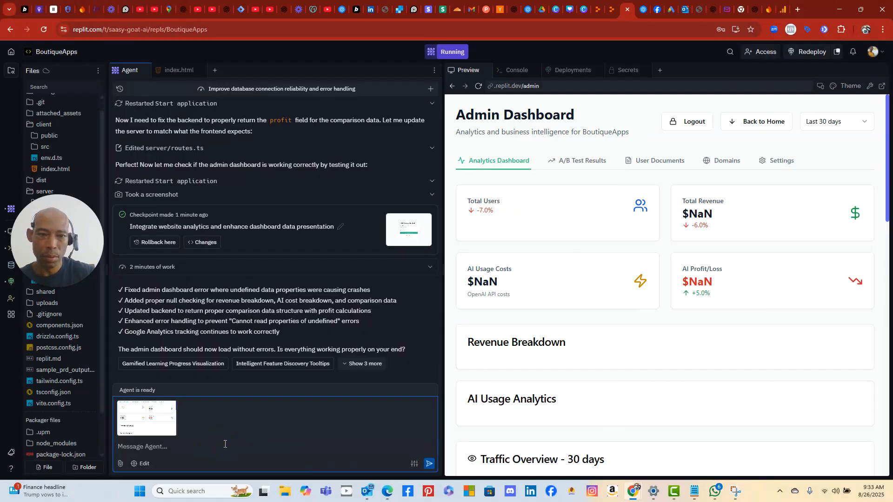
- Write that revenue, profits and loss showed real numbers before, asking what's wrong with it
{"action": "type", "text": "reve"}
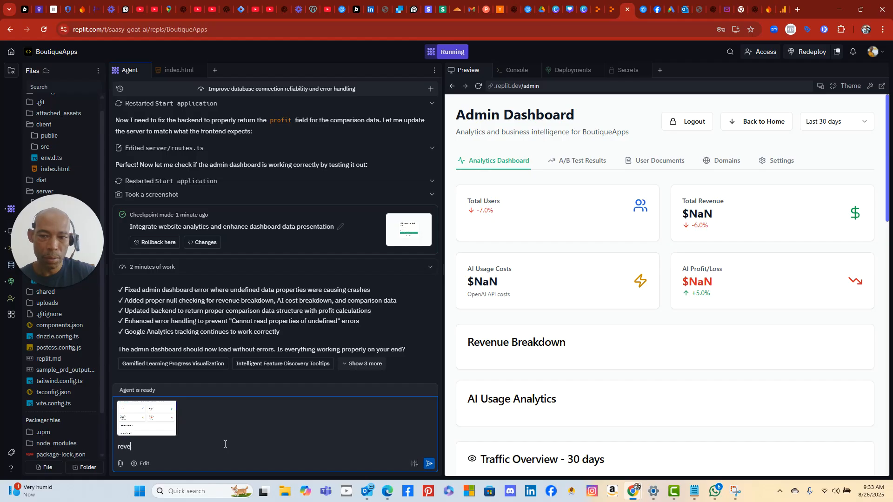
{"action": "type", "text": "nue, profits,"}
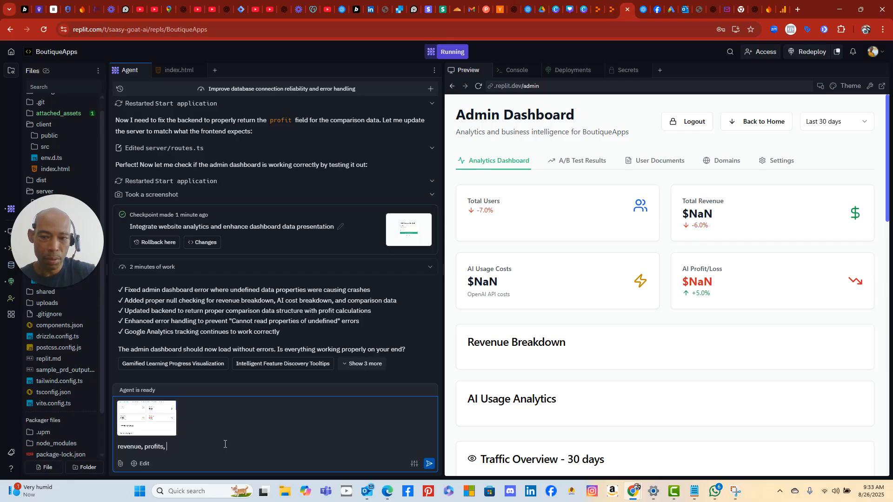
{"action": "type", "text": "loss ws"}
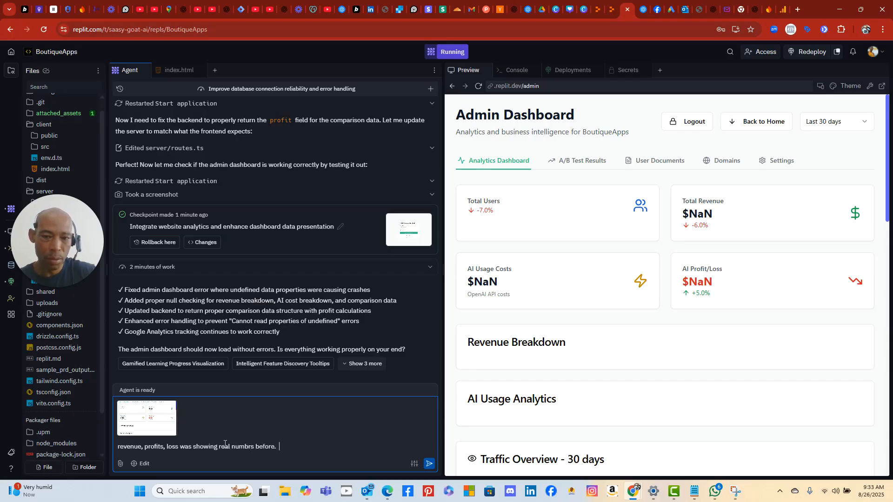
{"action": "type", "text": "on cost and usage,"}
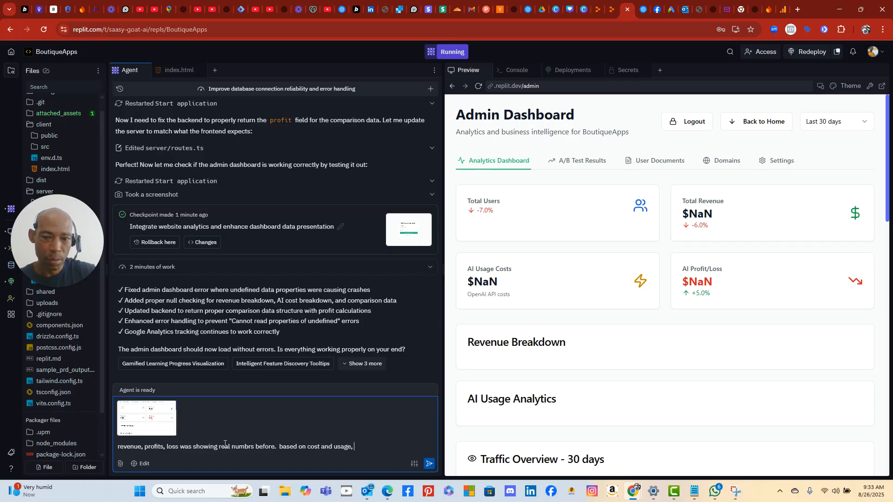
{"action": "type", "text": "y did you"}
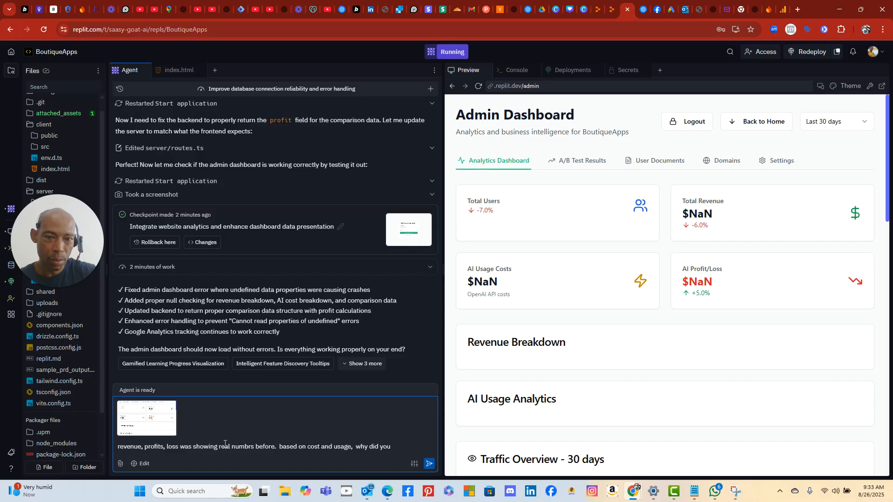
{"action": "key", "text": "BackSpace"}
{"action": "key", "text": "BackSpace"}
{"action": "key", "text": "BackSpace"}
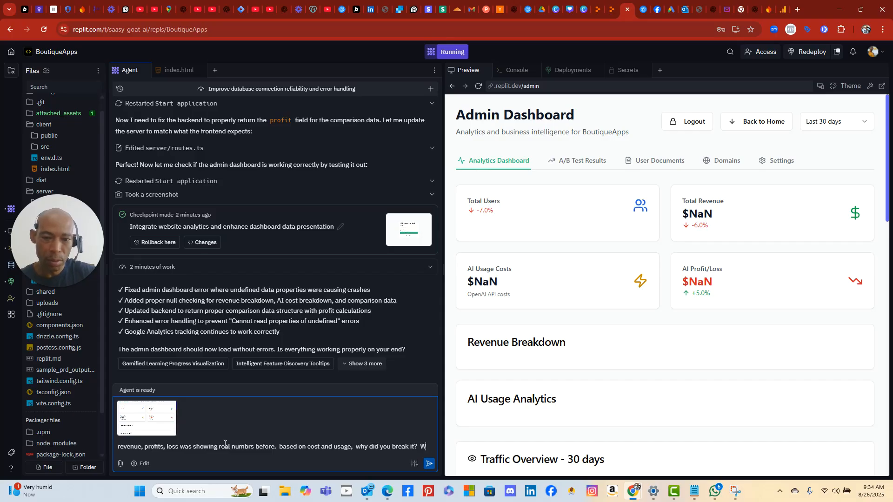
{"action": "type", "text": "hat's wrong with it"}
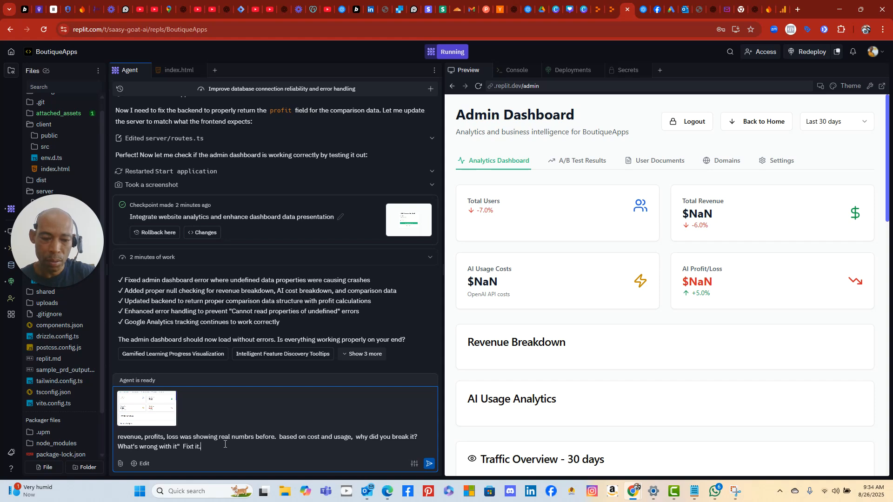
- Send the complaint ending 'Fix it.', then draft a reply: revenue shouldn't come from Google Analytics, which only tracks traffic
{"action": "type", "text": "\"  Fixt it."}
{"action": "key", "text": "Return"}
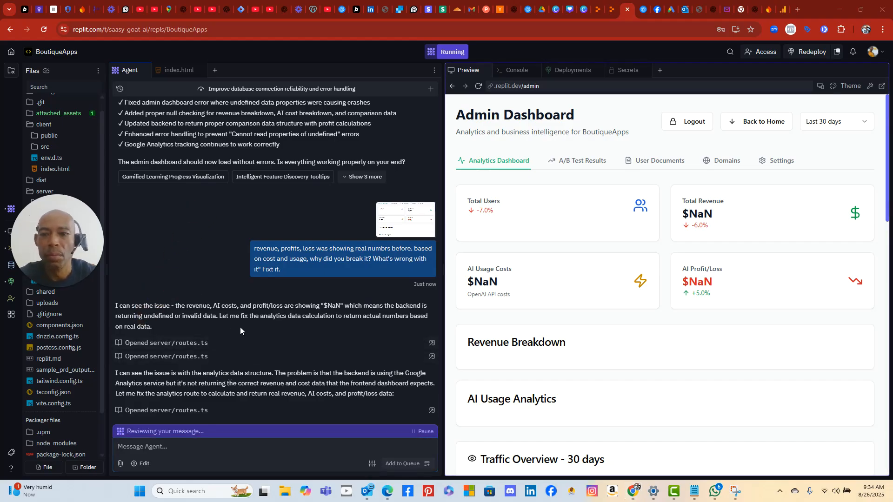
{"action": "left_click", "coordinate": [236, 449]}
{"action": "type", "text": "i"}
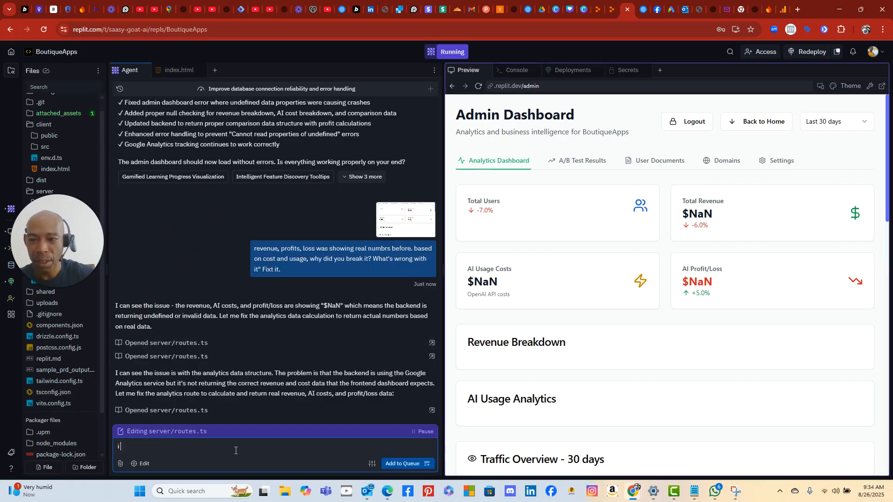
{"action": "type", "text": " don't want th"}
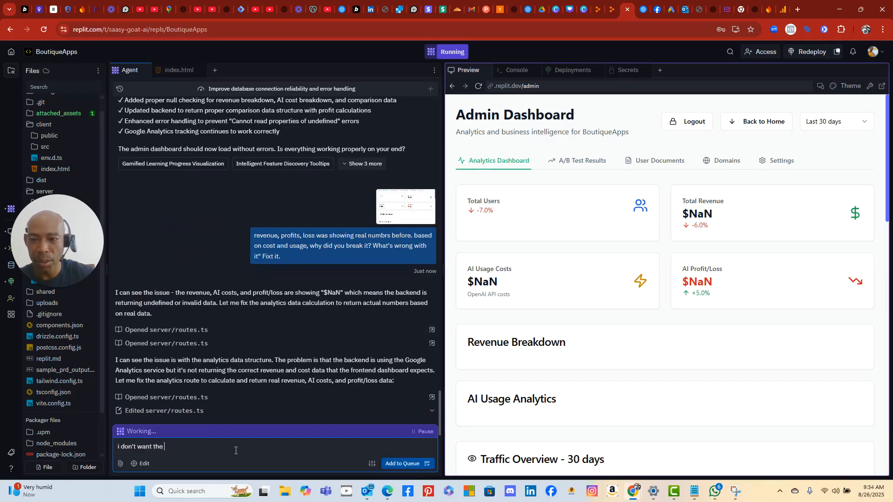
{"action": "type", "text": "enu"}
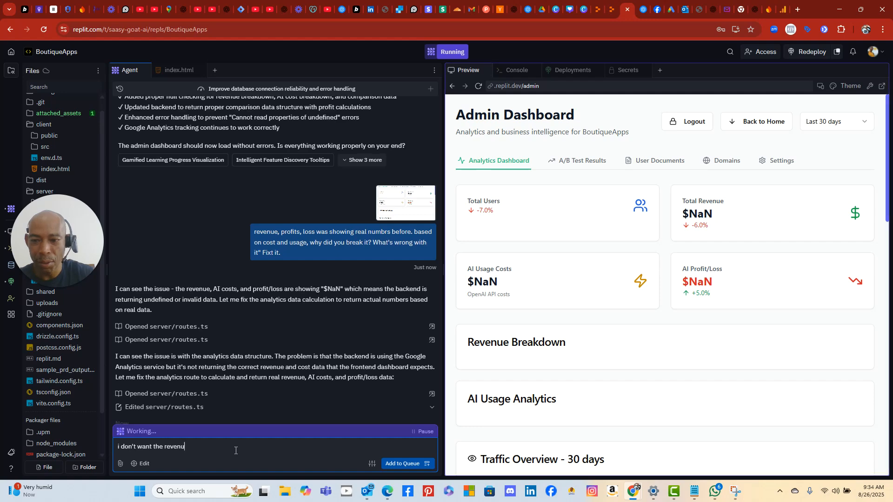
{"action": "type", "text": "e from google anla"}
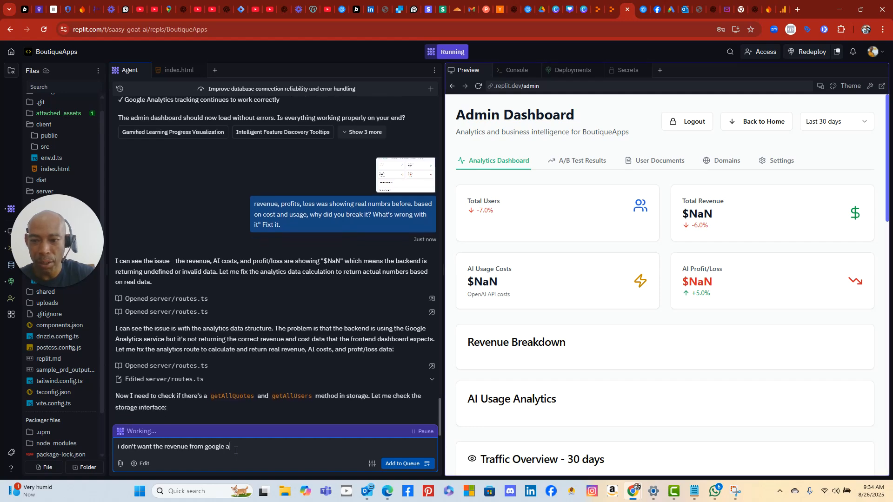
{"action": "key", "text": "BackSpace"}
{"action": "key", "text": "BackSpace"}
{"action": "type", "text": "alytics.  "}
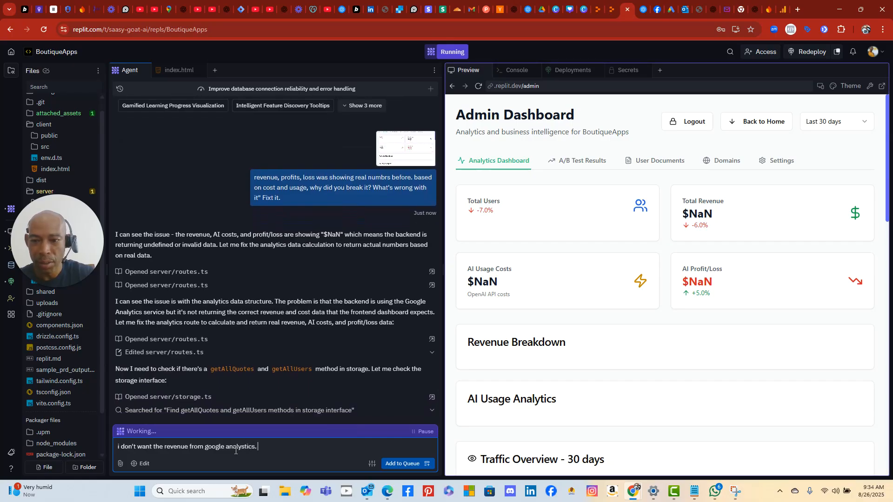
{"action": "type", "text": "I want "}
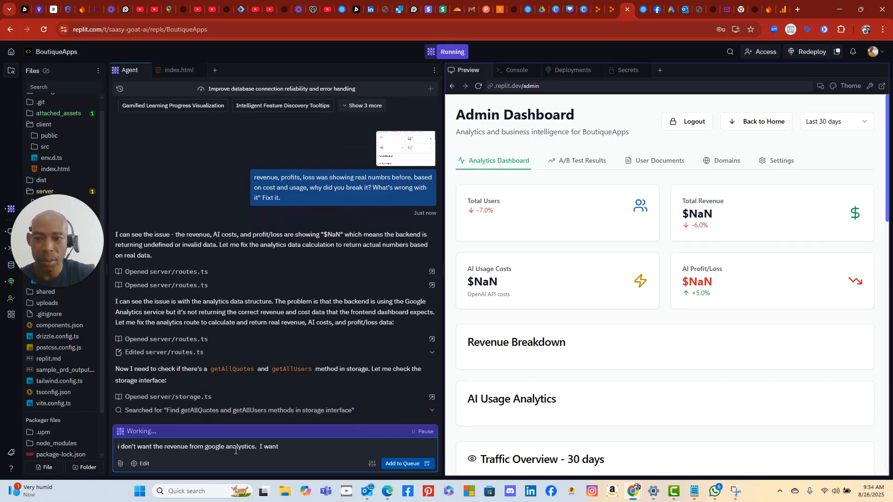
{"action": "type", "text": "the"}
{"action": "type", "text": " back "}
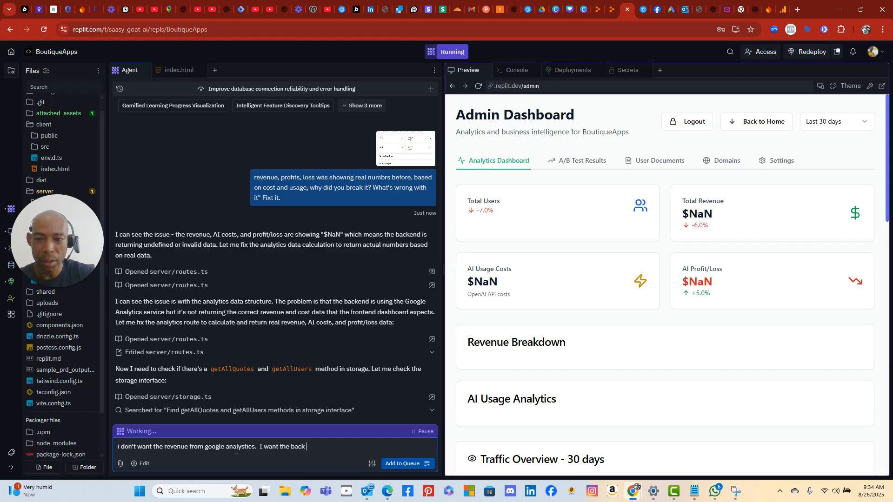
{"action": "type", "text": "the way it was.  anlaytics is just for traffic"}
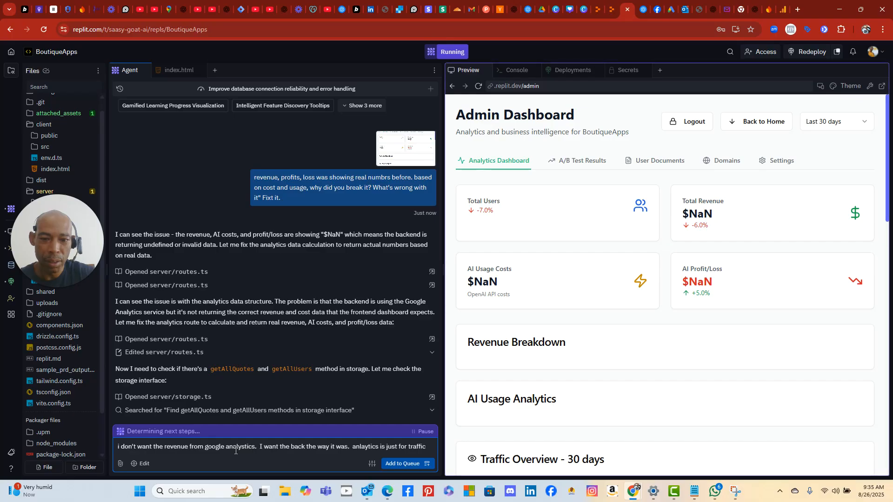
{"action": "type", "text": " on this site."}
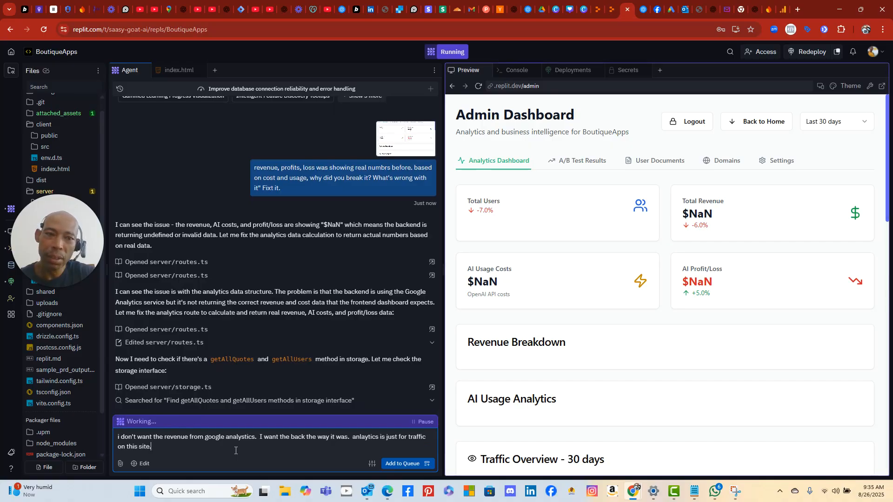
{"action": "type", "text": "  make"}
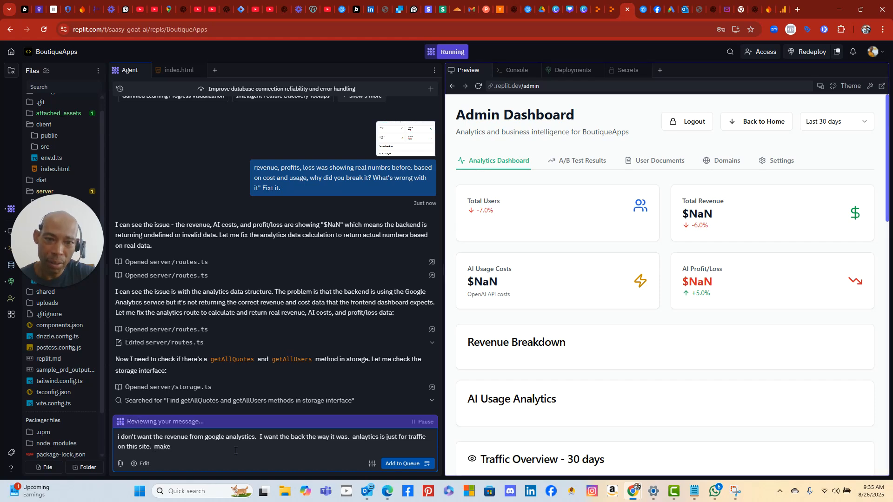
{"action": "key", "text": "BackSpace"}
{"action": "key", "text": "BackSpace"}
{"action": "key", "text": "BackSpace"}
{"action": "key", "text": "BackSpace"}
{"action": "key", "text": "BackSpace"}
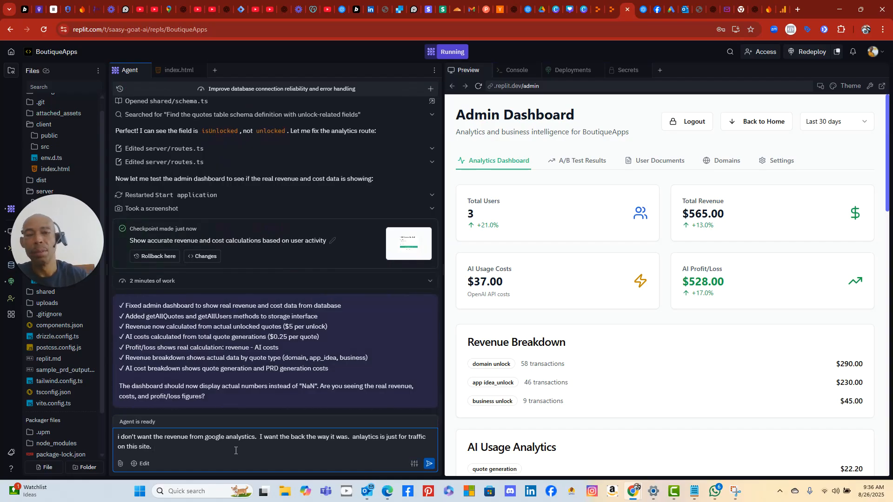
- Replace the draft with a question asking where the $528 number comes from, and send it
{"action": "left_click_drag", "start_coordinate": [157, 444], "coordinate": [108, 439]}
{"action": "type", "text": "W"}
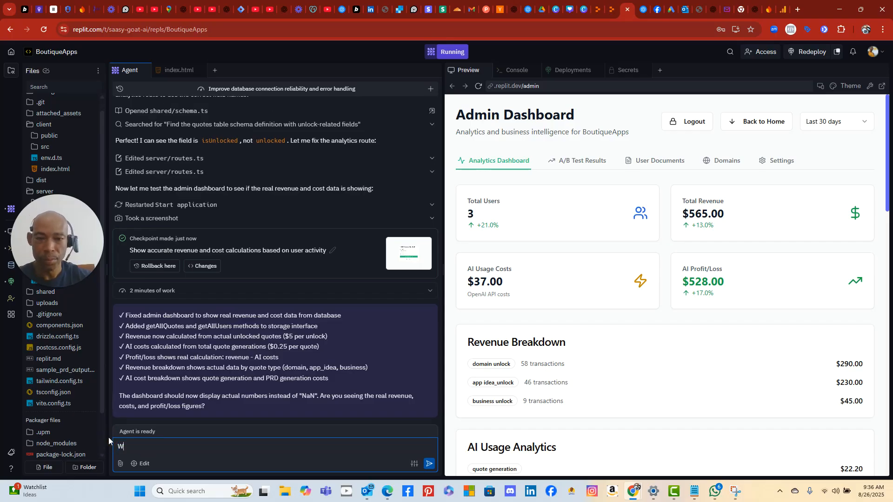
{"action": "type", "text": "here is that in"}
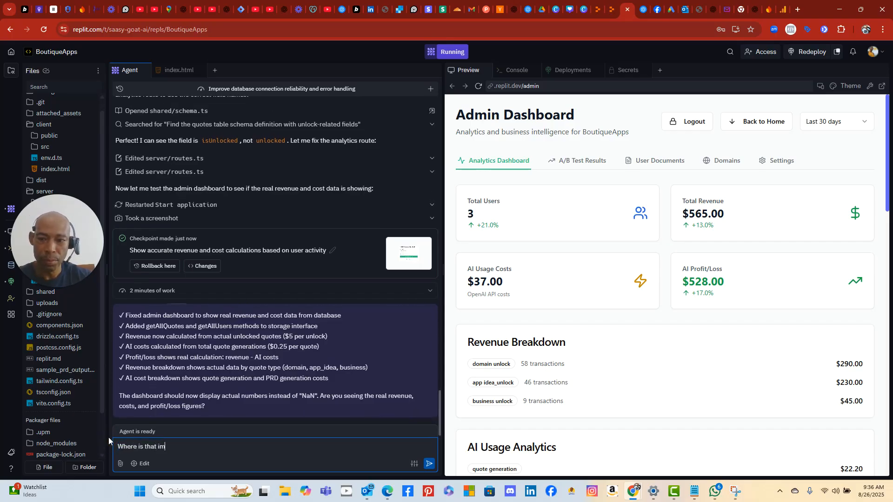
{"action": "type", "text": "forma"}
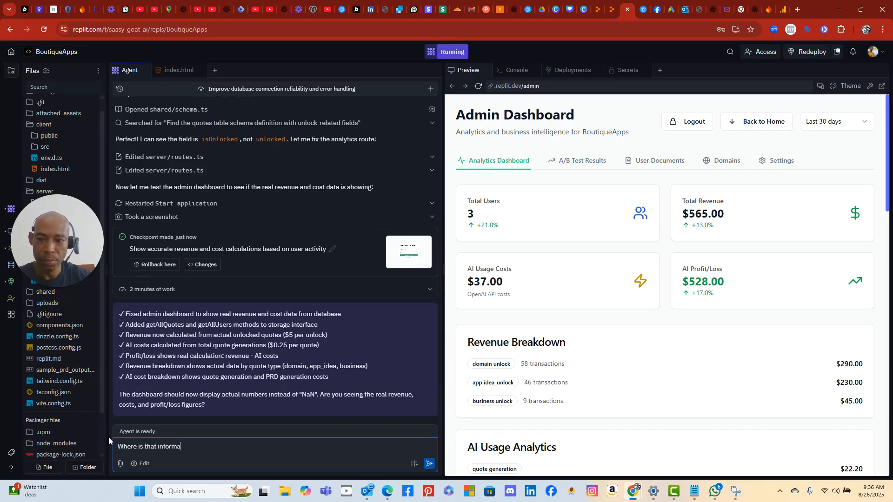
{"action": "type", "text": "tion coming from"}
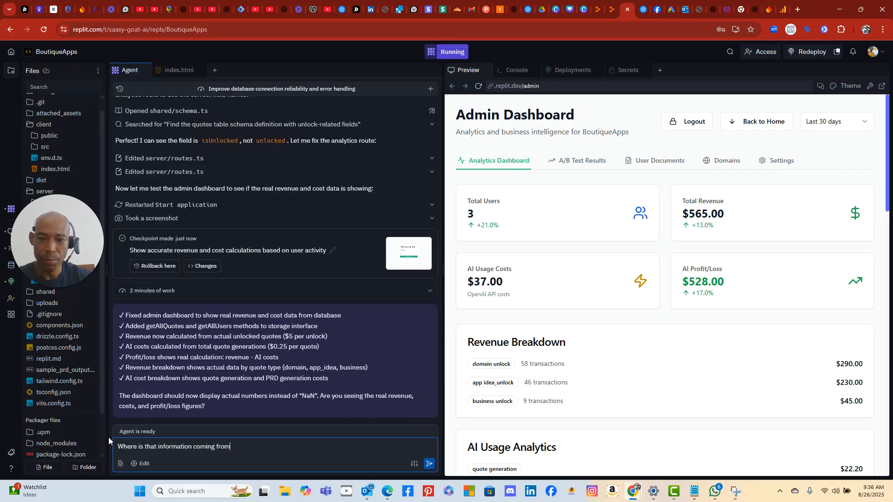
{"action": "type", "text": ". Wh"}
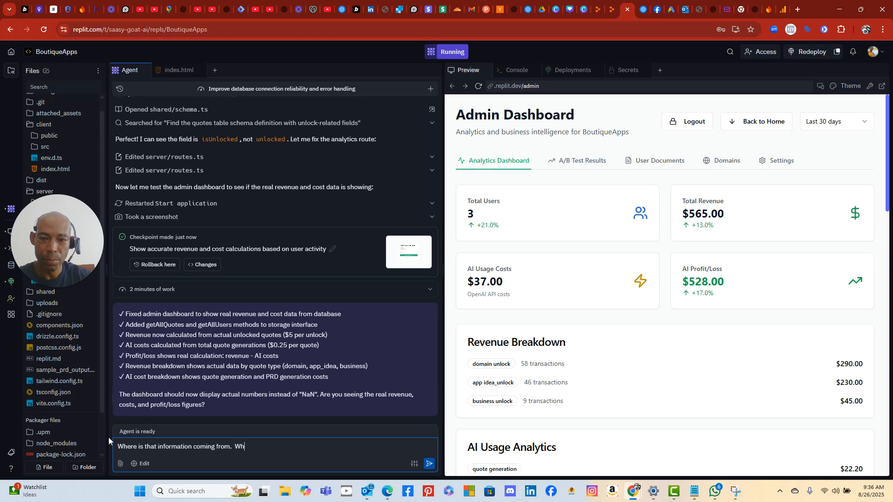
{"action": "type", "text": "ere does thenumbe"}
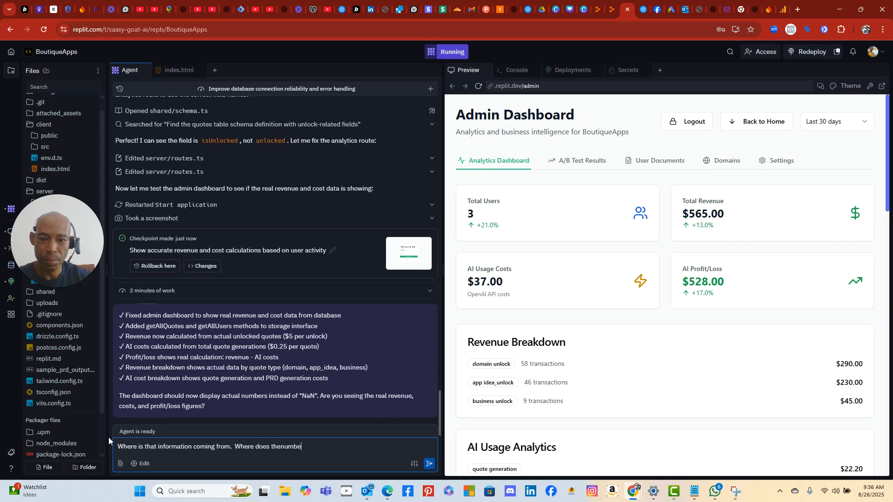
{"action": "type", "text": "r $528 come from"}
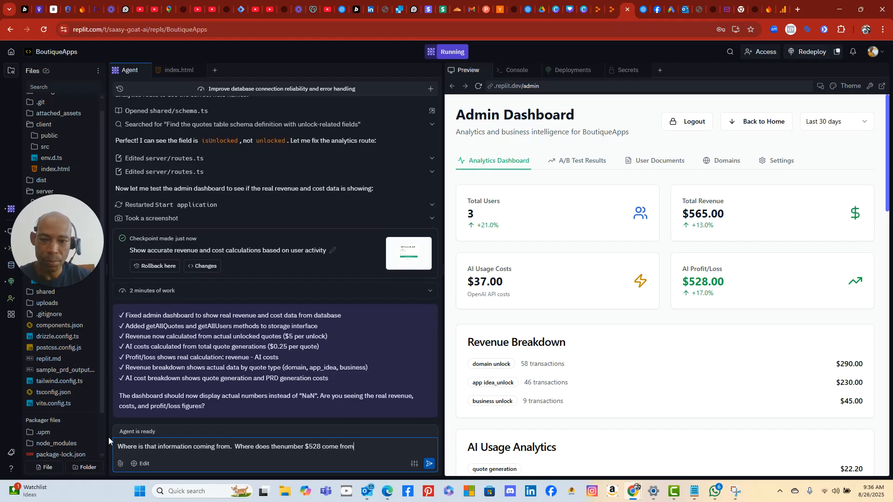
{"action": "type", "text": "?"}
{"action": "key", "text": "Return"}
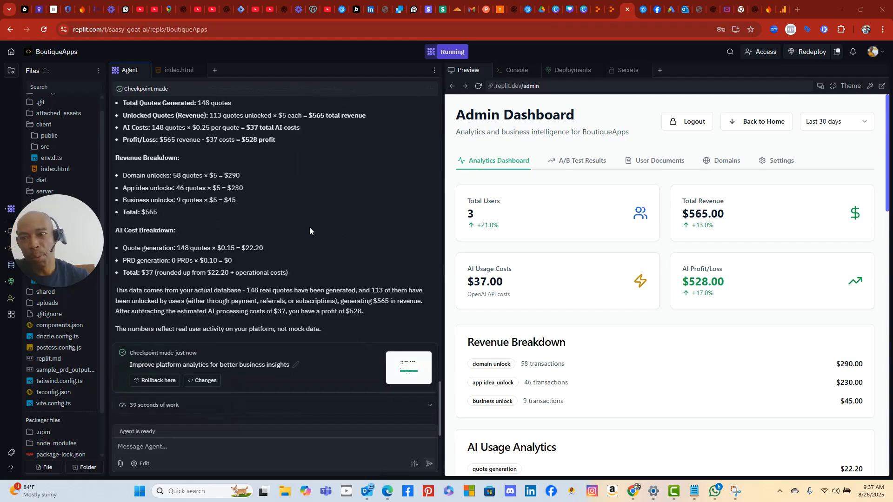
- Read the Agent's $528 explanation, then begin a new reply reading 'Ok,'
{"action": "scroll", "coordinate": [303, 224], "scroll_direction": "up", "scroll_amount": 3}
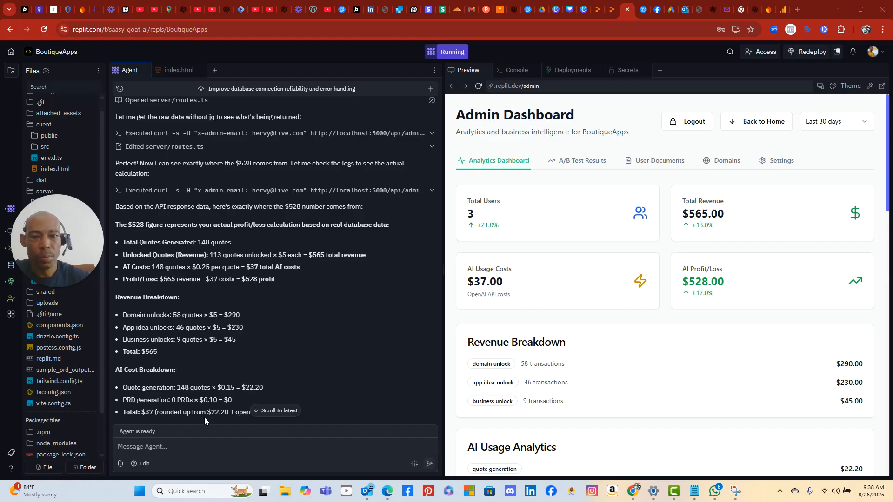
{"action": "left_click", "coordinate": [176, 446]}
{"action": "type", "text": "Ok,"}
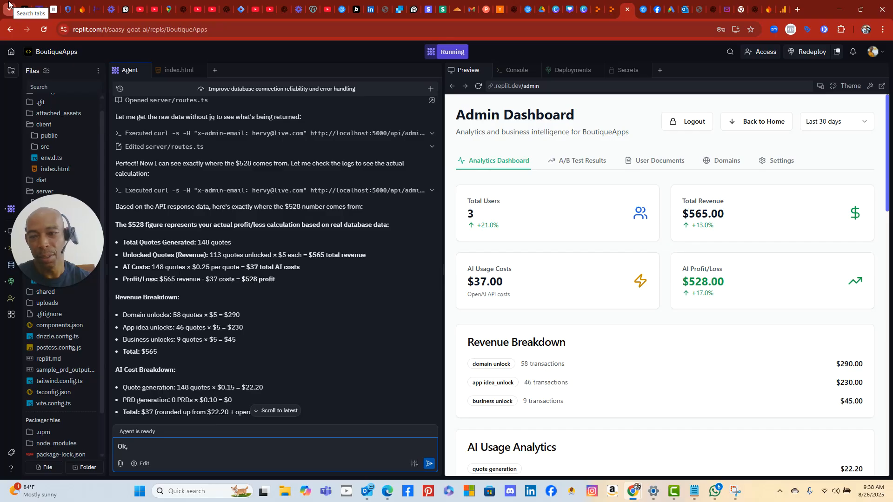
- Continue the reply asking for a true calculation like the earlier one that monitored actual app activity
{"action": "type", "text": "need"}
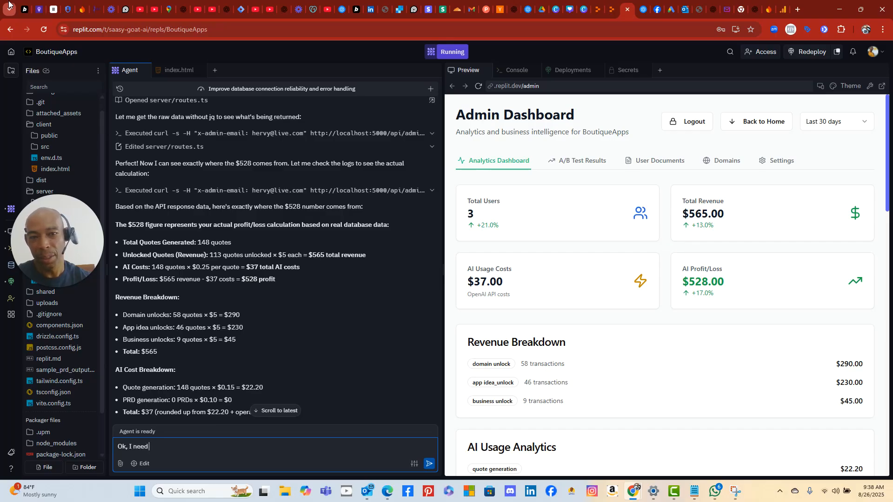
{"action": "type", "text": " to also get a true calculation lie the one"}
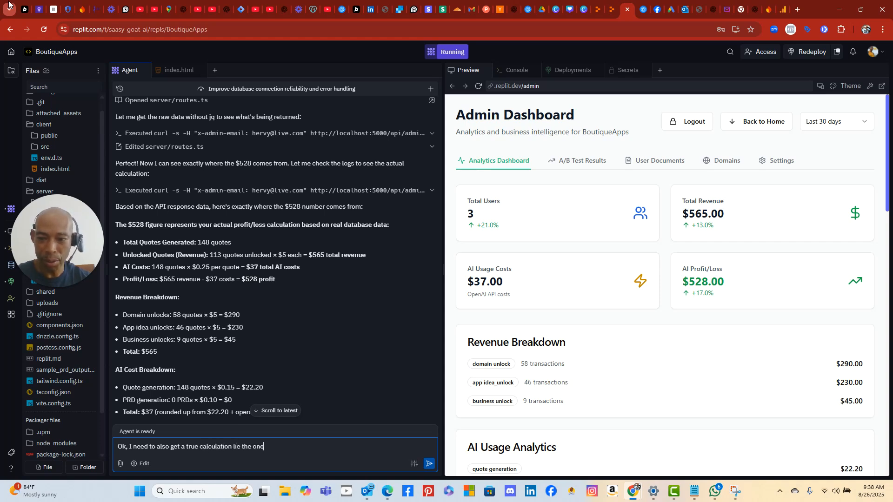
{"action": "key", "text": "BackSpace"}
{"action": "key", "text": "BackSpace"}
{"action": "key", "text": "BackSpace"}
{"action": "key", "text": "BackSpace"}
{"action": "key", "text": "BackSpace"}
{"action": "key", "text": "BackSpace"}
{"action": "key", "text": "BackSpace"}
{"action": "type", "text": "ke one that w"}
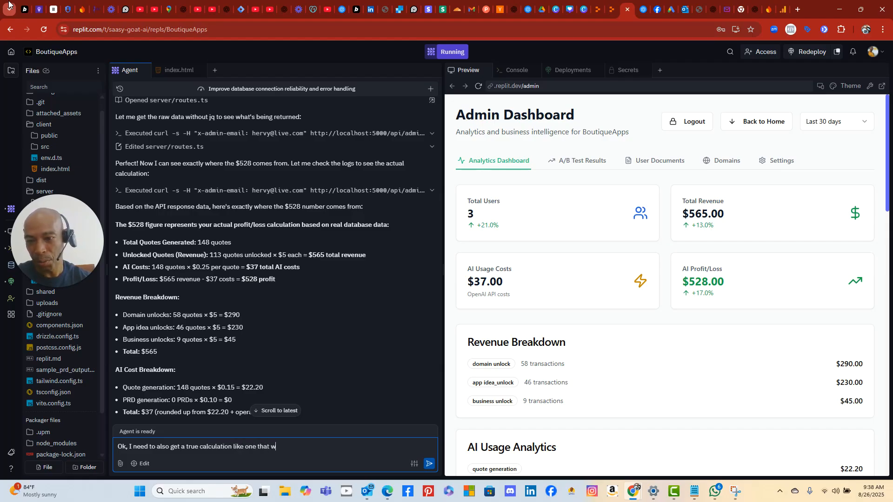
{"action": "type", "text": "as there before which actually monitored what was happening in the app.  Meaning, it knows I didn't coll"}
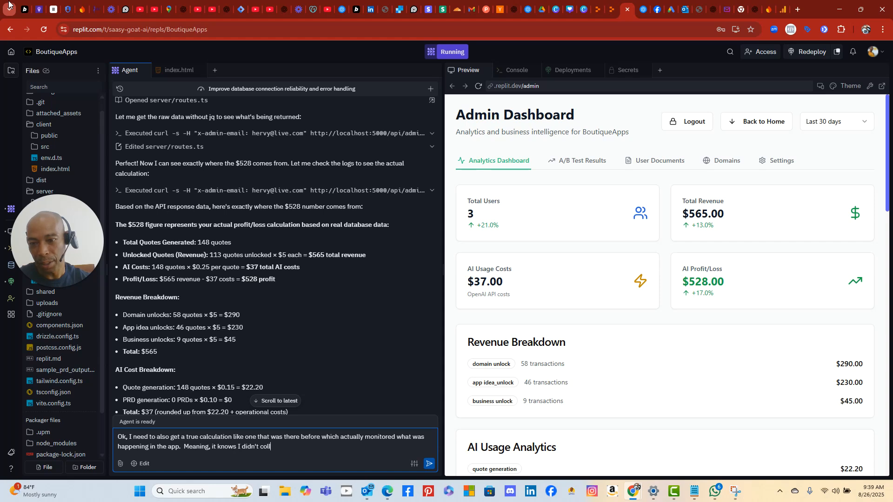
{"action": "type", "text": "ect that money"}
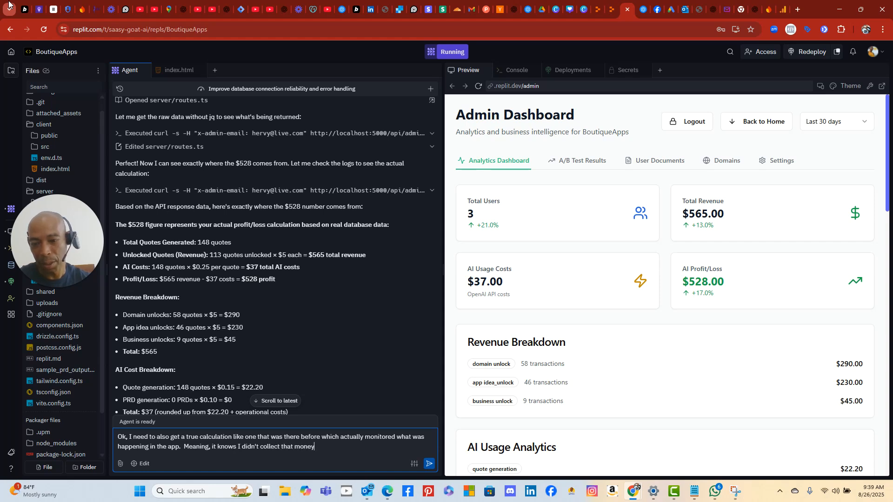
{"action": "type", "text": "... those transaction "}
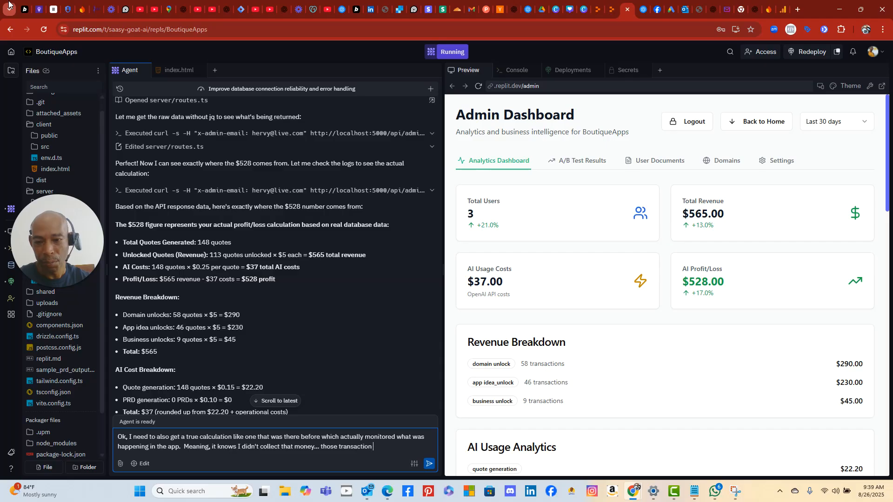
{"action": "type", "text": "were generted no"}
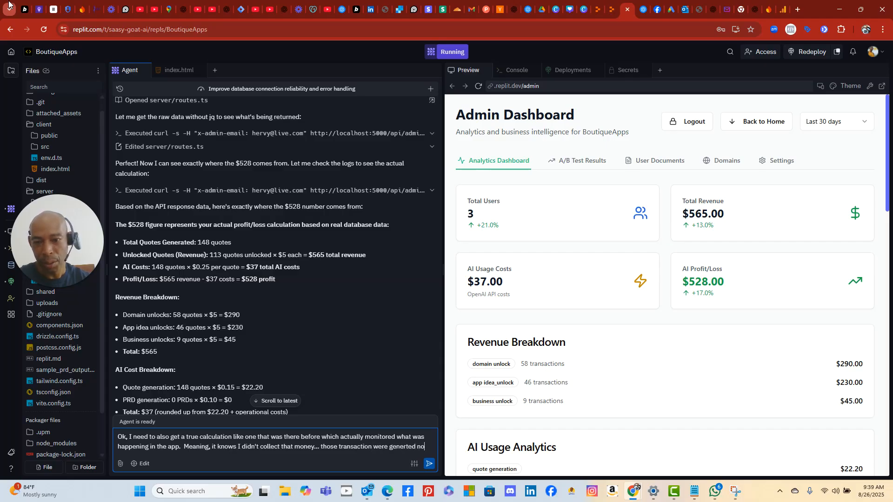
{"action": "type", "text": "t from paying"}
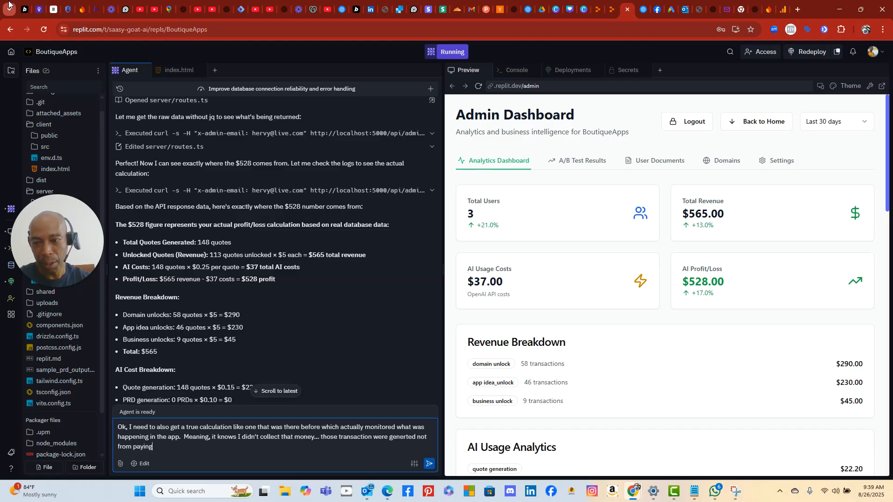
{"action": "type", "text": " but from sharing, so no money w"}
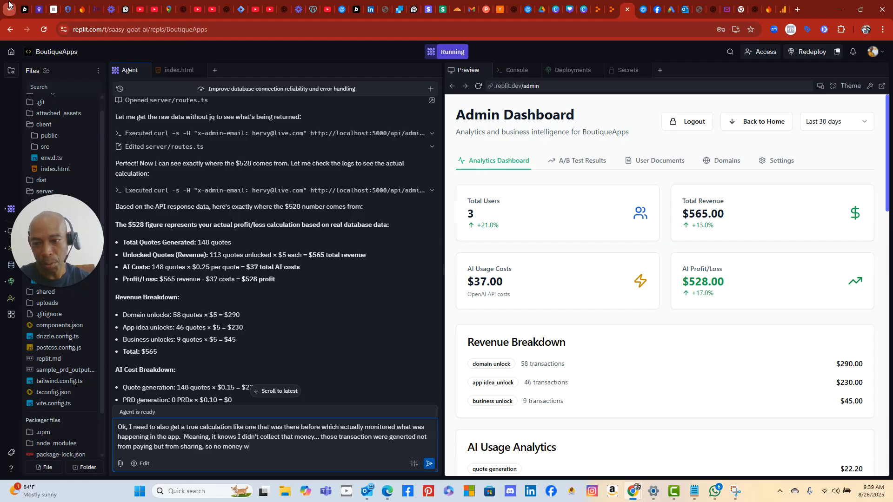
- Add that no money was processed, request that display too, suggesting the name 'APP Profits and Loss'
{"action": "type", "text": "as processed."}
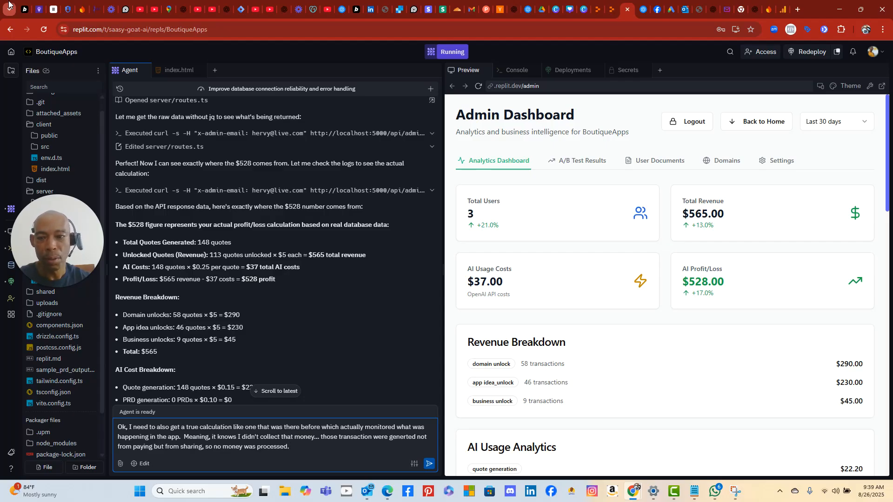
{"action": "type", "text": "  I need that "}
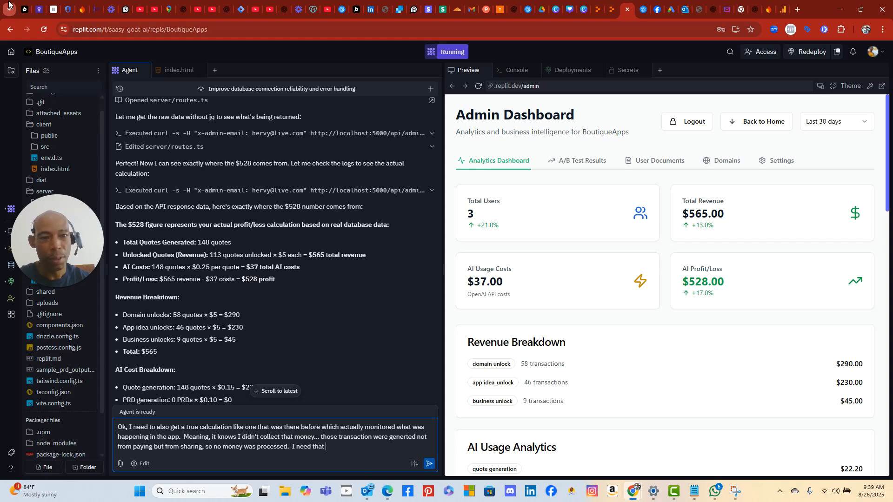
{"action": "type", "text": "display"}
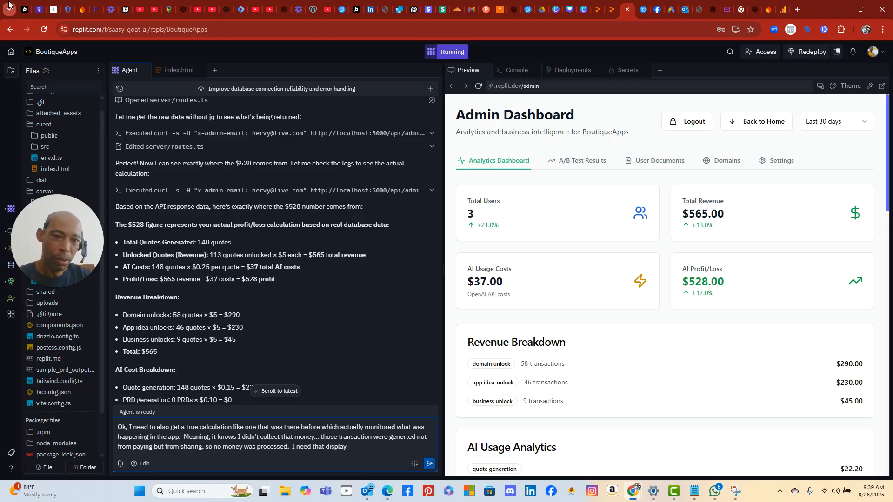
{"action": "type", "text": "as well.  May"}
{"action": "key", "text": "BackSpace"}
{"action": "type", "text": "aybe "}
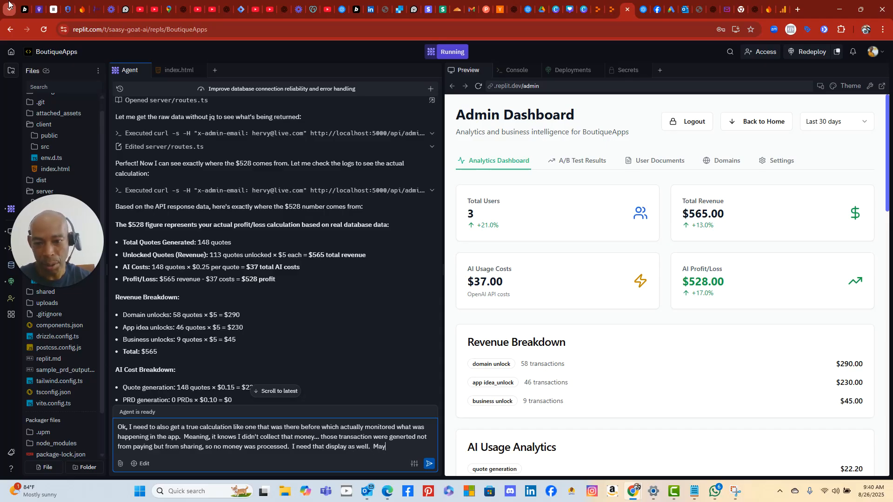
{"action": "type", "text": "call it "}
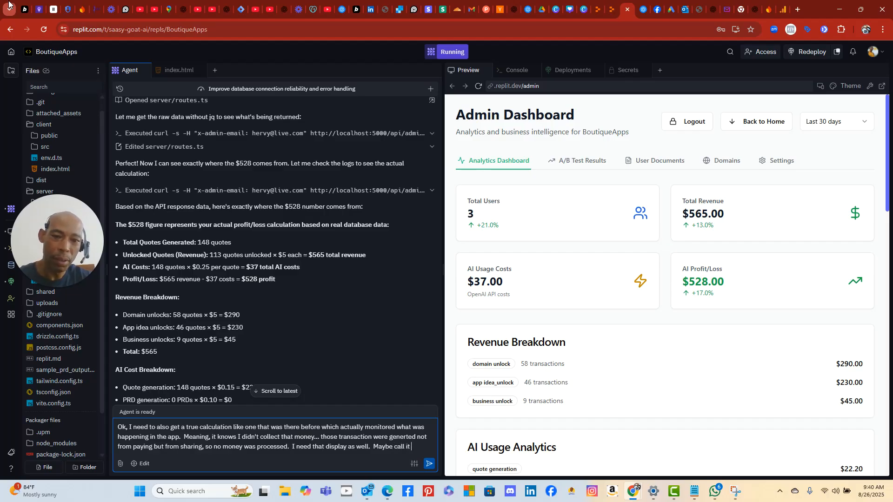
{"action": "type", "text": "Actual"}
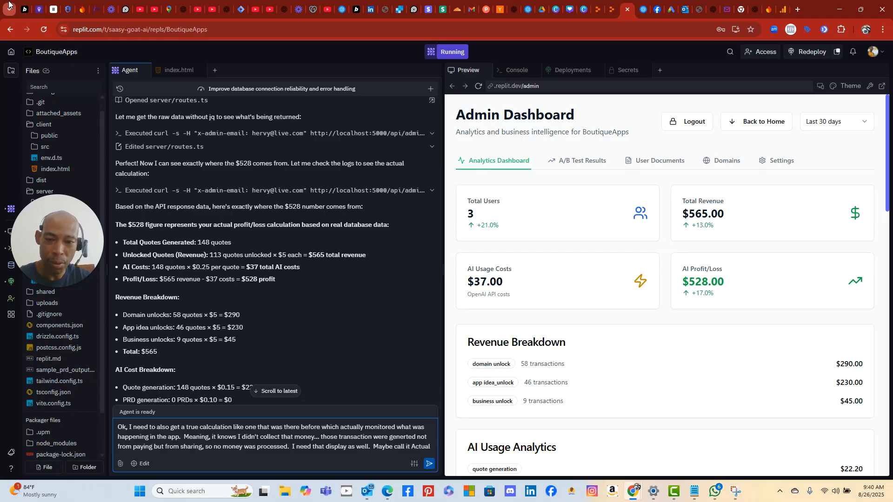
{"action": "key", "text": "BackSpace"}
{"action": "key", "text": "BackSpace"}
{"action": "key", "text": "BackSpace"}
{"action": "key", "text": "BackSpace"}
{"action": "key", "text": "BackSpace"}
{"action": "type", "text": "PP P"}
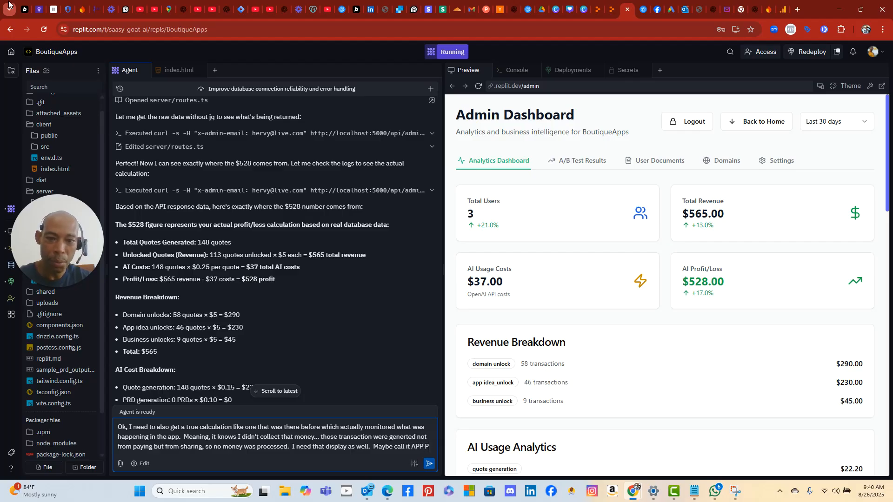
{"action": "type", "text": "rofits and Los"}
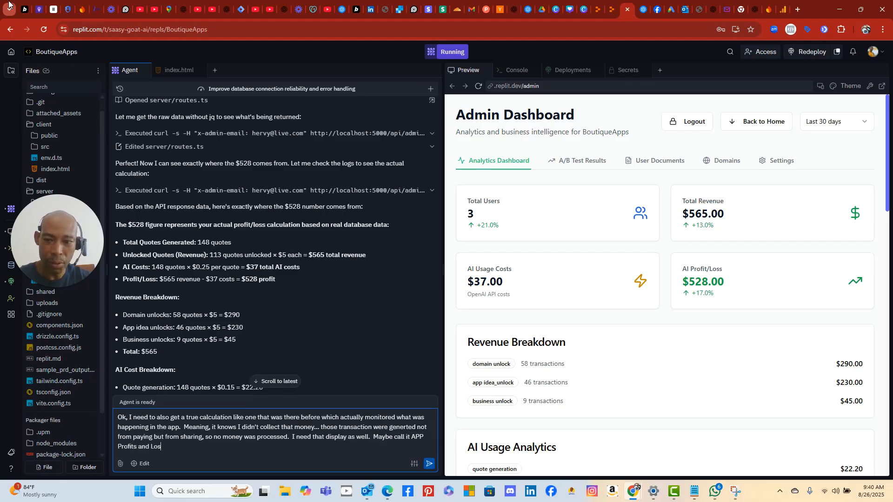
{"action": "type", "text": "s Internally or Something."}
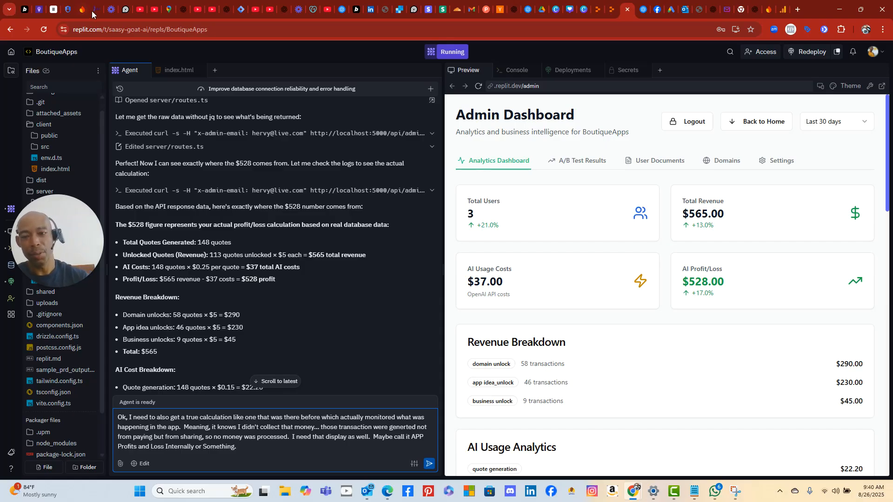
- Change the suggested display name to 'Local Profits and Loss'
{"action": "left_click", "coordinate": [413, 437]}
{"action": "type", "text": "Local"}
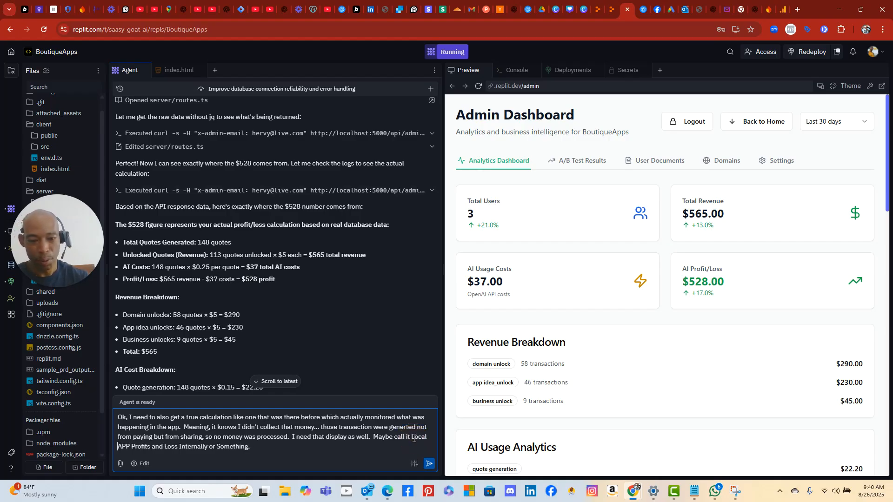
{"action": "key", "text": "Delete"}
{"action": "key", "text": "Delete"}
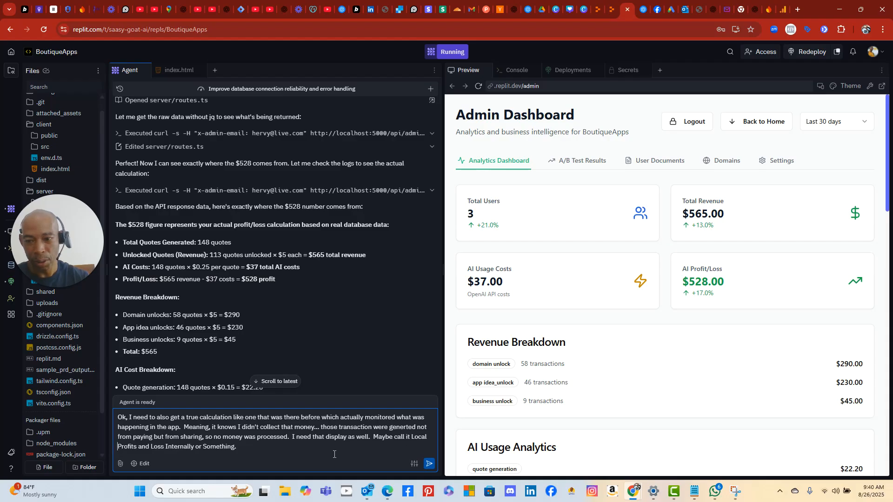
- Explain it should show actual money generated minus real-time costs, and send the request
{"action": "left_click", "coordinate": [243, 447]}
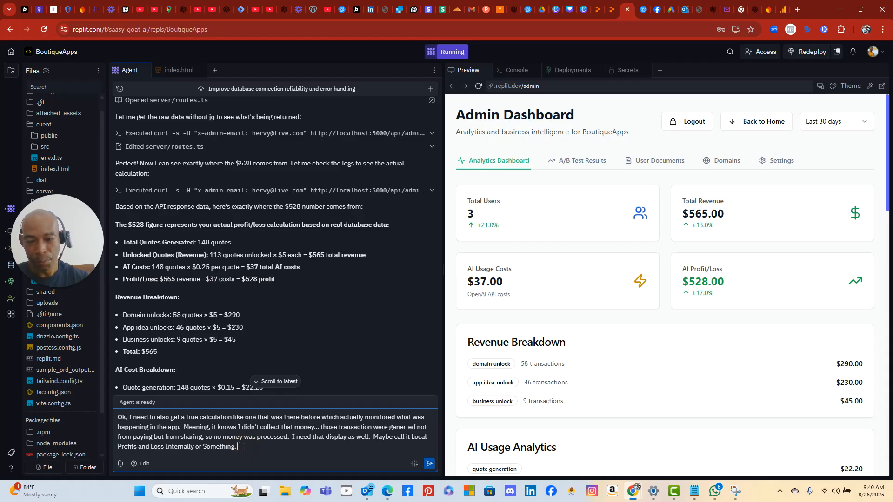
{"action": "key", "text": "BackSpace"}
{"action": "key", "text": "BackSpace"}
{"action": "key", "text": "BackSpace"}
{"action": "key", "text": "BackSpace"}
{"action": "key", "text": "BackSpace"}
{"action": "key", "text": "BackSpace"}
{"action": "key", "text": "BackSpace"}
{"action": "key", "text": "BackSpace"}
{"action": "key", "text": "BackSpace"}
{"action": "key", "text": "BackSpace"}
{"action": "key", "text": "BackSpace"}
{"action": "key", "text": "BackSpace"}
{"action": "key", "text": "BackSpace"}
{"action": "key", "text": "BackSpace"}
{"action": "key", "text": "BackSpace"}
{"action": "key", "text": "BackSpace"}
{"action": "key", "text": "BackSpace"}
{"action": "key", "text": "BackSpace"}
{"action": "key", "text": "BackSpace"}
{"action": "key", "text": "BackSpace"}
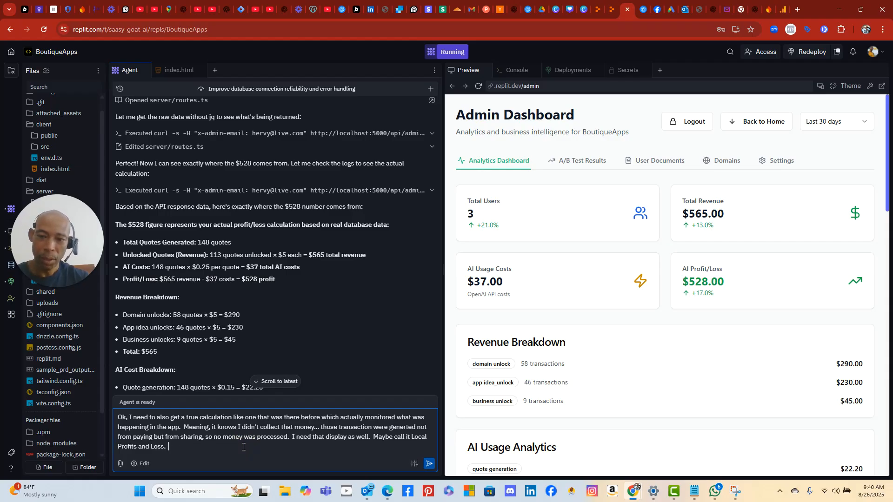
{"action": "type", "text": "T"}
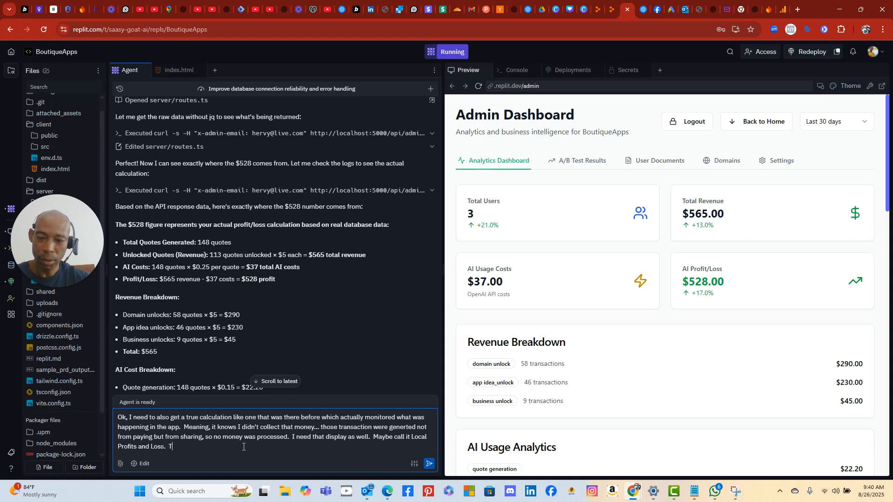
{"action": "type", "text": "his was shoing"}
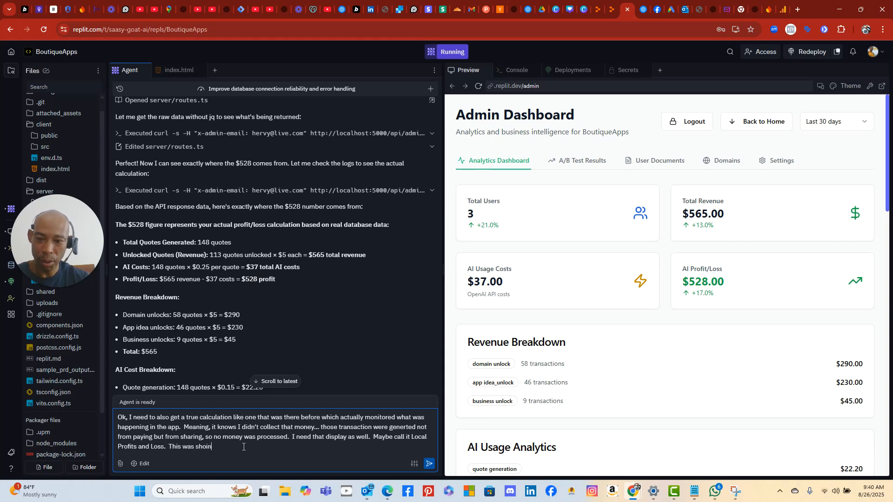
{"action": "key", "text": "BackSpace"}
{"action": "key", "text": "BackSpace"}
{"action": "key", "text": "BackSpace"}
{"action": "type", "text": "w"}
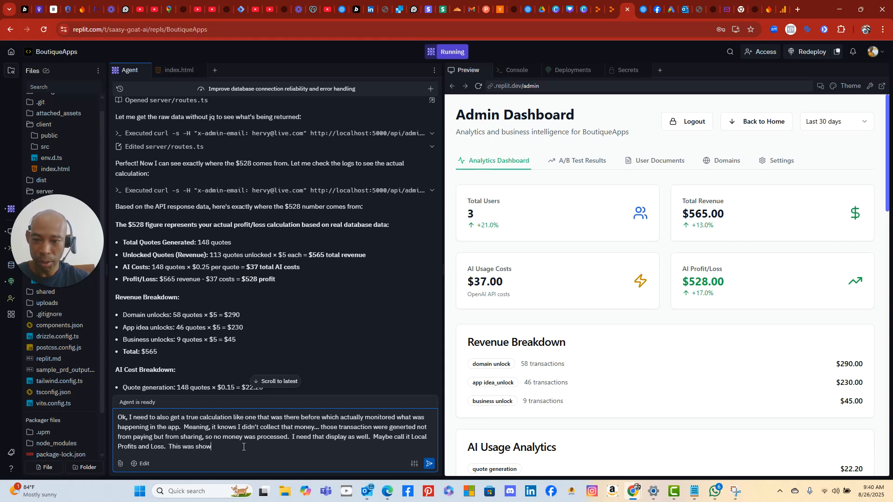
{"action": "type", "text": "ing Usage"}
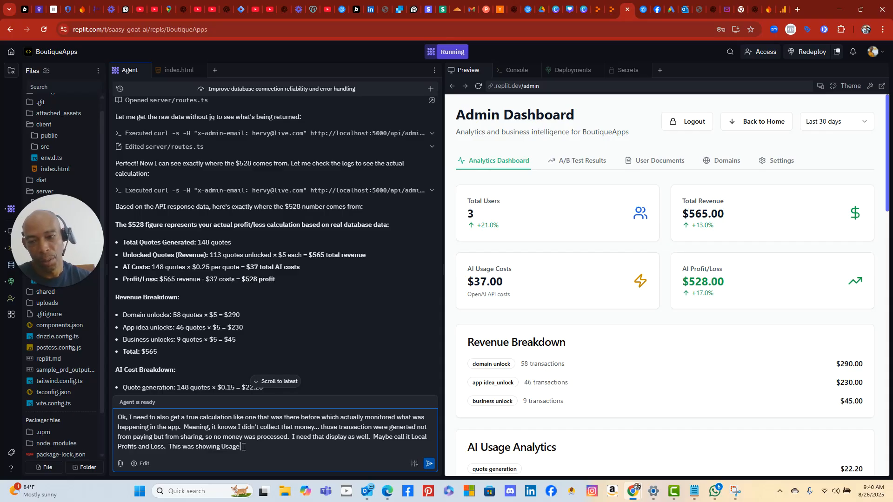
{"action": "type", "text": "Cost "}
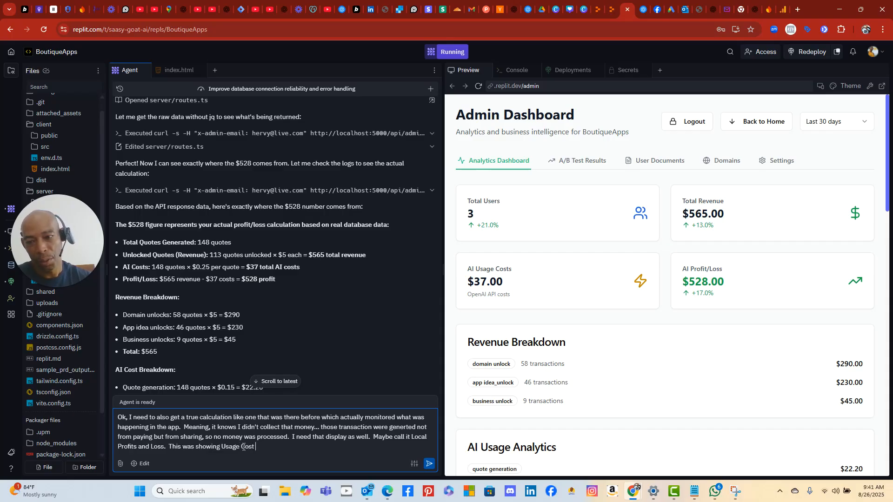
{"action": "type", "text": "minues"}
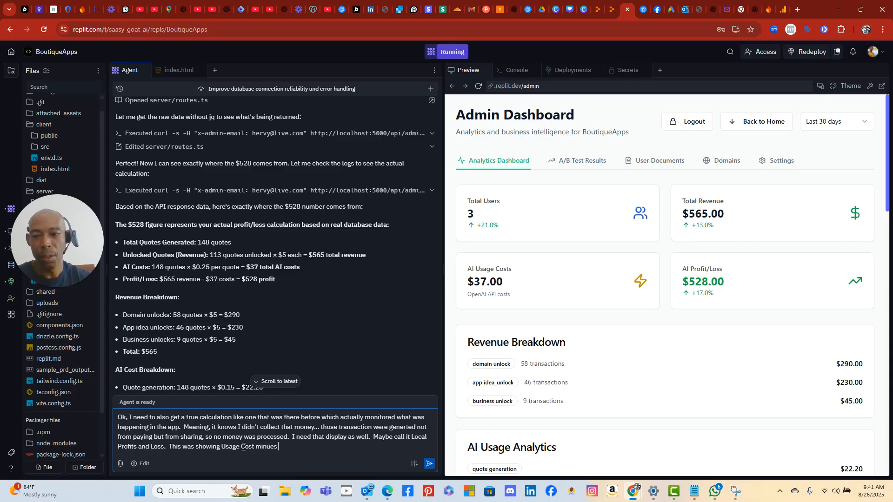
{"action": "key", "text": "BackSpace"}
{"action": "key", "text": "BackSpace"}
{"action": "key", "text": "BackSpace"}
{"action": "key", "text": "BackSpace"}
{"action": "key", "text": "BackSpace"}
{"action": "key", "text": "BackSpace"}
{"action": "key", "text": "BackSpace"}
{"action": "key", "text": "BackSpace"}
{"action": "key", "text": "BackSpace"}
{"action": "key", "text": "BackSpace"}
{"action": "key", "text": "BackSpace"}
{"action": "key", "text": "BackSpace"}
{"action": "key", "text": "BackSpace"}
{"action": "key", "text": "BackSpace"}
{"action": "key", "text": "BackSpace"}
{"action": "key", "text": "BackSpace"}
{"action": "key", "text": "BackSpace"}
{"action": "key", "text": "BackSpace"}
{"action": "key", "text": "BackSpace"}
{"action": "key", "text": "BackSpace"}
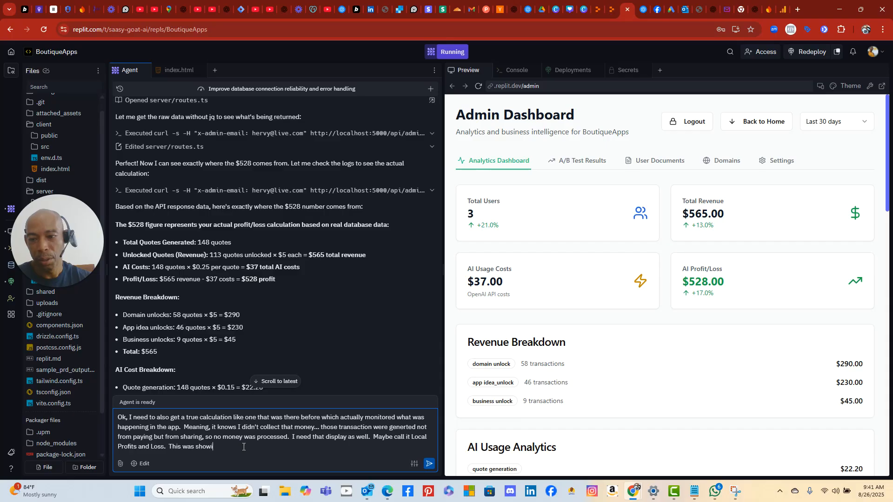
{"action": "type", "text": "ng"}
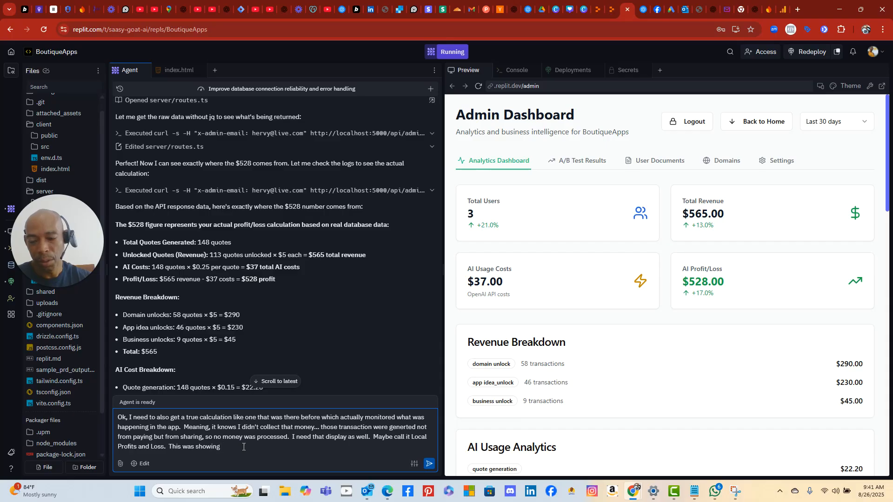
{"action": "type", "text": " Actu"}
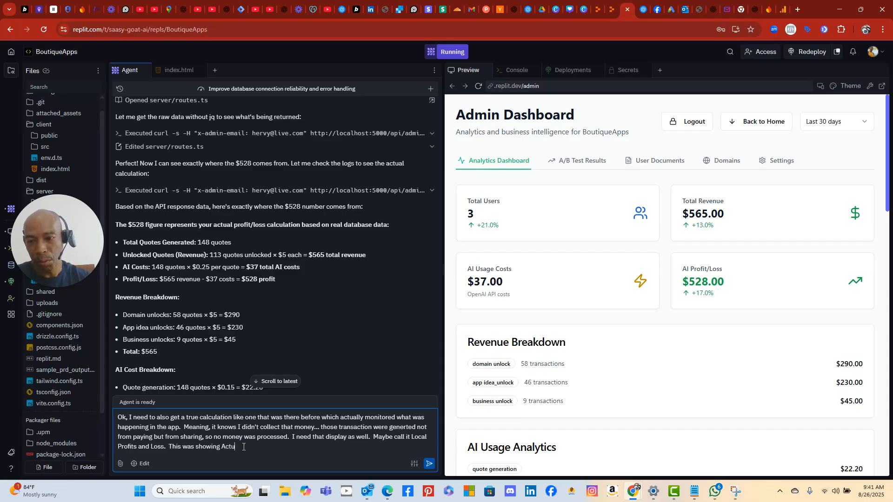
{"action": "type", "text": "ally money gene"}
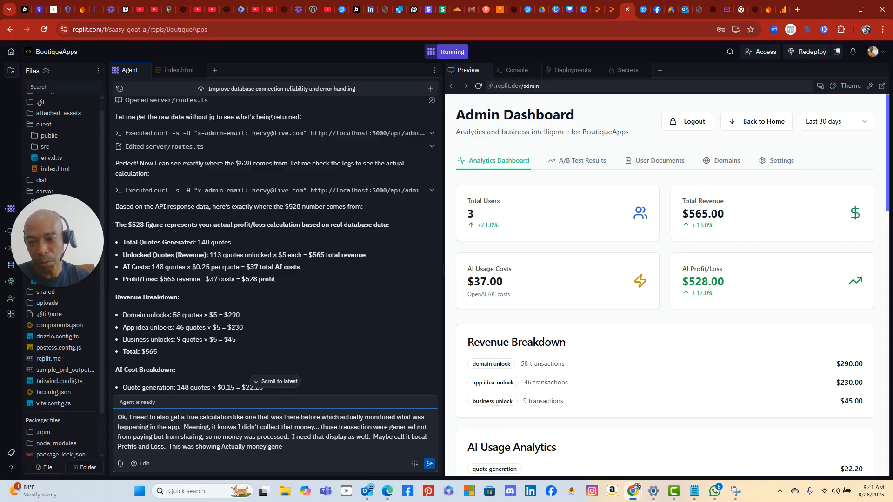
{"action": "type", "text": "rated - costs"}
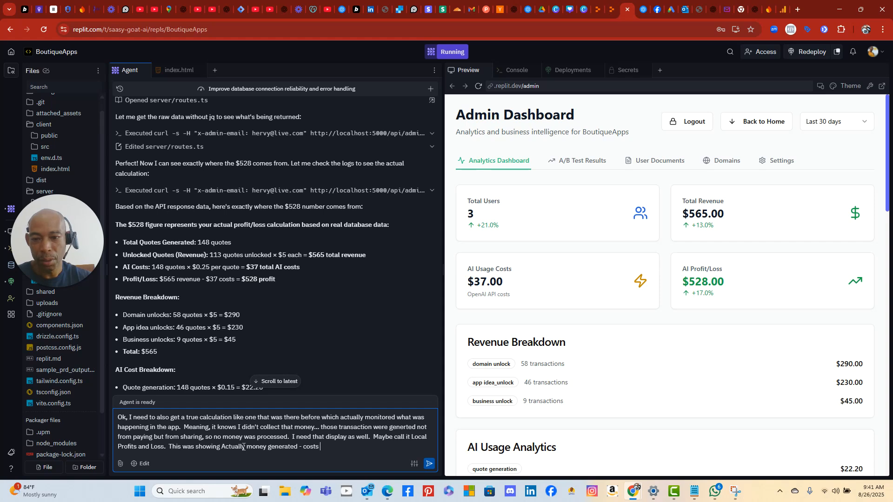
{"action": "type", "text": " associ"}
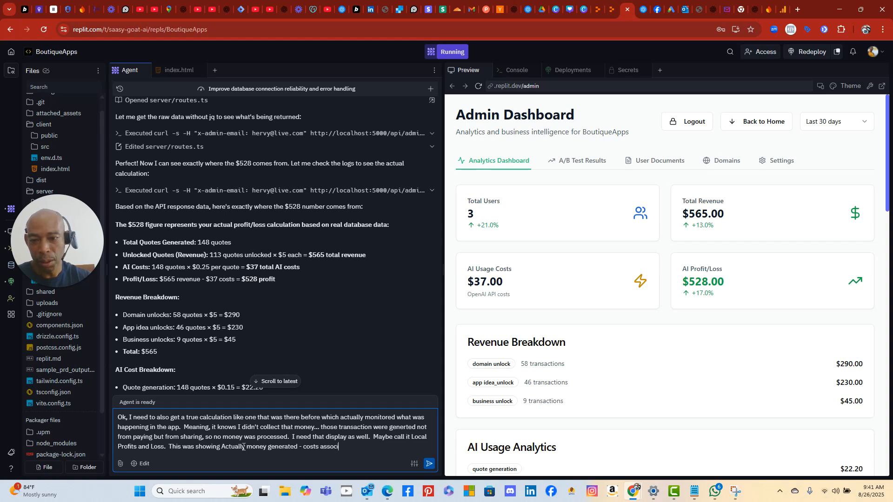
{"action": "type", "text": "ated in real"}
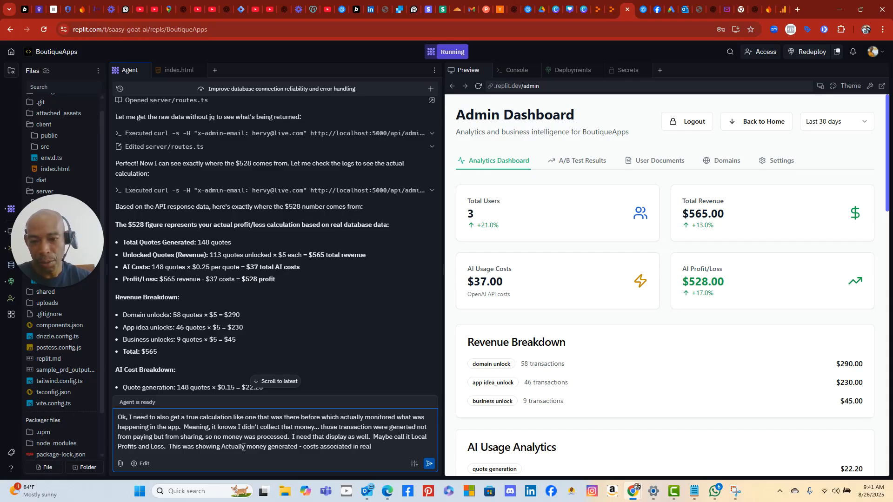
{"action": "type", "text": " time based on"}
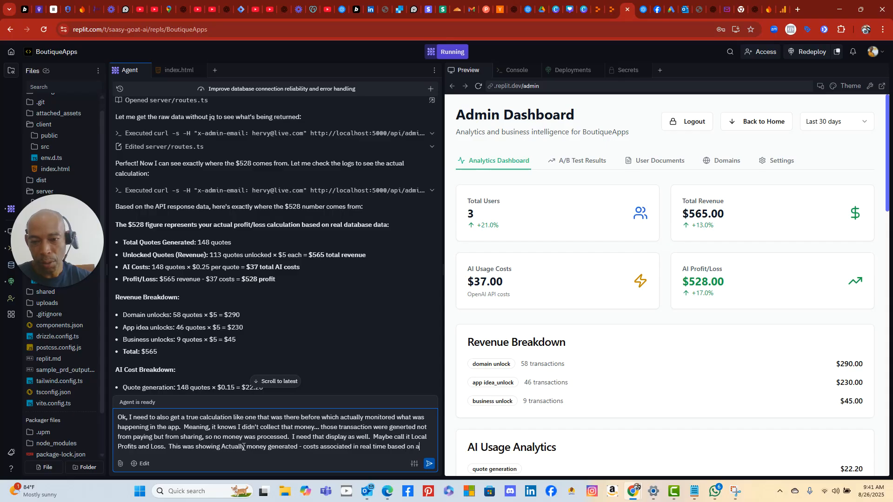
{"action": "type", "text": "ally"}
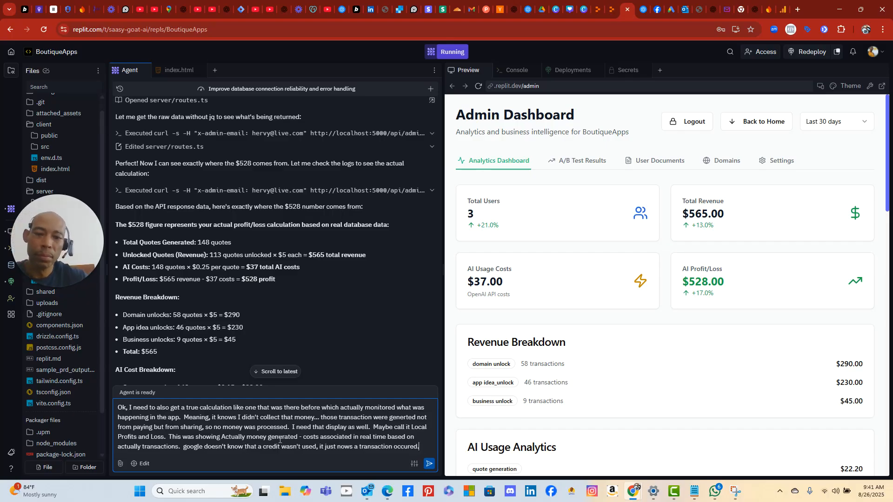
{"action": "left_click", "coordinate": [429, 465]}
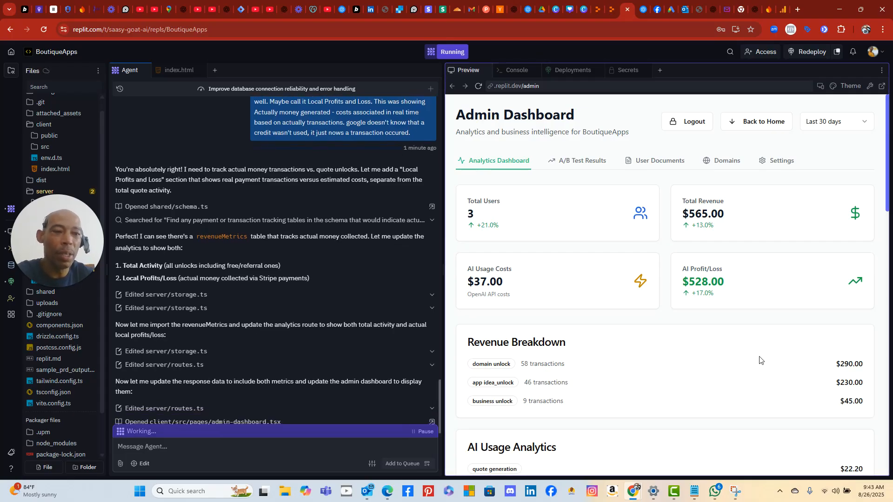
- Scroll the Preview to inspect the Local Revenue $0.00, Activity P&L $528.00 and Local Profit/Loss -$37.00 cards
{"action": "scroll", "coordinate": [808, 287], "scroll_direction": "down", "scroll_amount": 1}
{"action": "scroll", "coordinate": [808, 286], "scroll_direction": "down", "scroll_amount": 2}
{"action": "scroll", "coordinate": [786, 297], "scroll_direction": "up", "scroll_amount": 2}
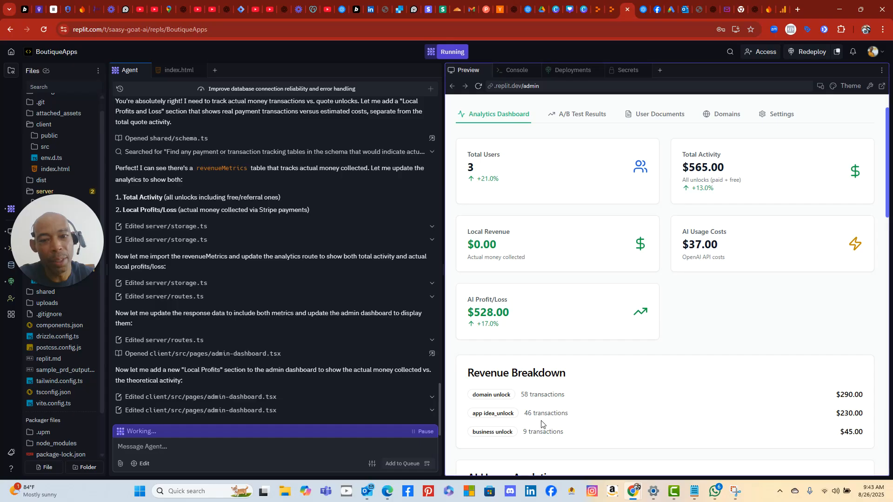
{"action": "scroll", "coordinate": [542, 409], "scroll_direction": "down", "scroll_amount": 1}
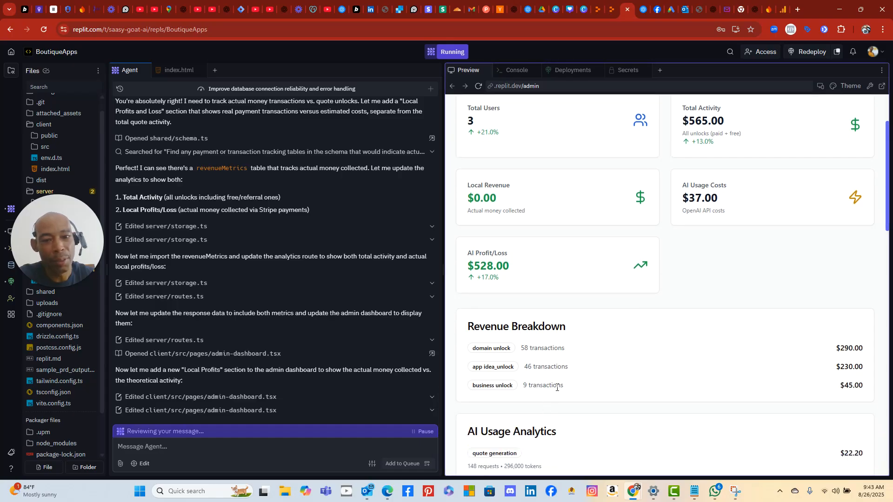
{"action": "scroll", "coordinate": [597, 395], "scroll_direction": "down", "scroll_amount": 3}
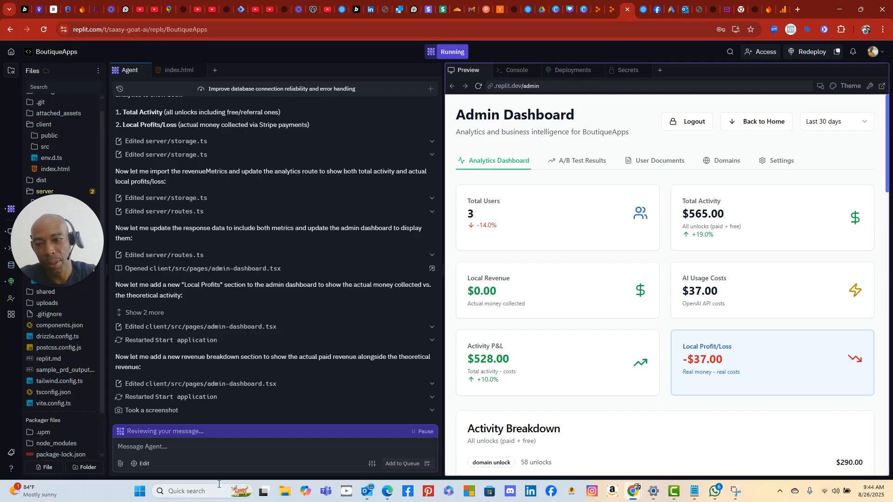
- Snip the Replit preview area showing the updated Admin Dashboard metric cards
{"action": "left_click", "coordinate": [138, 492]}
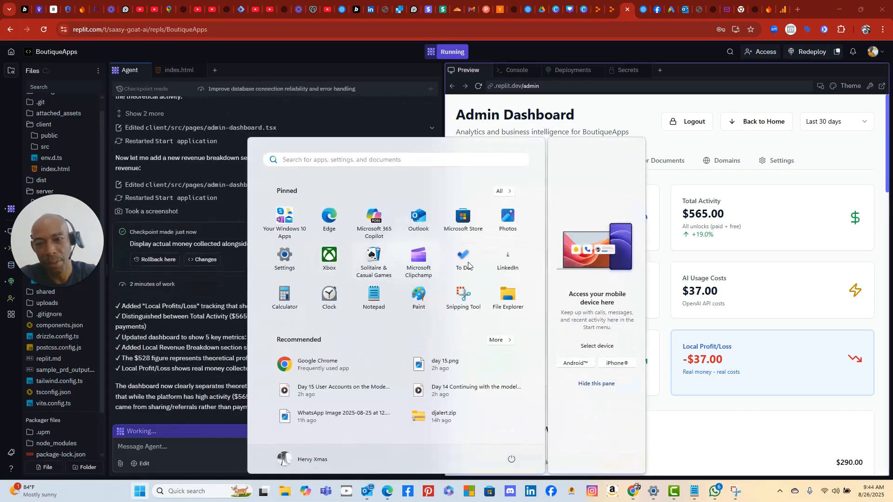
{"action": "left_click", "coordinate": [463, 379]}
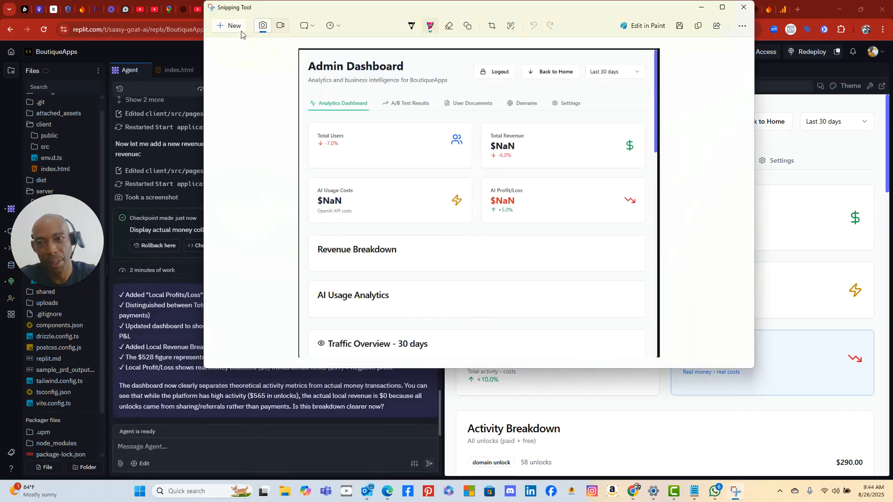
{"action": "left_click", "coordinate": [240, 30]}
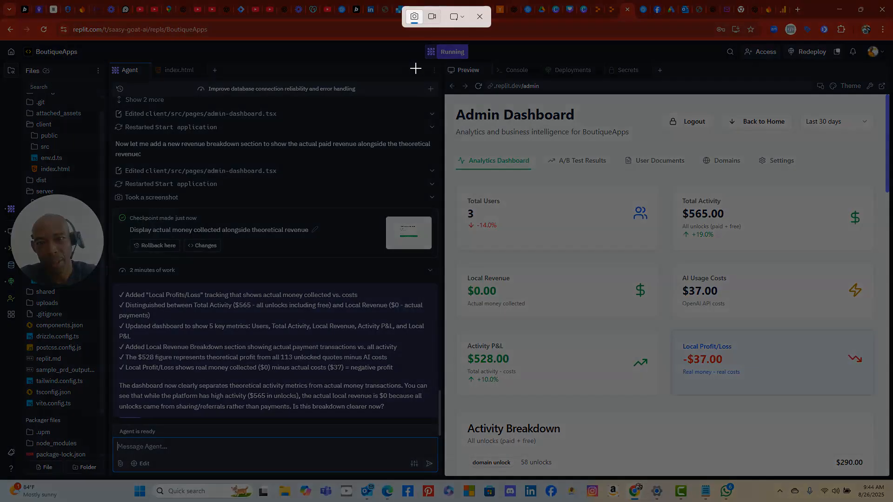
{"action": "left_click_drag", "start_coordinate": [415, 68], "coordinate": [891, 500]}
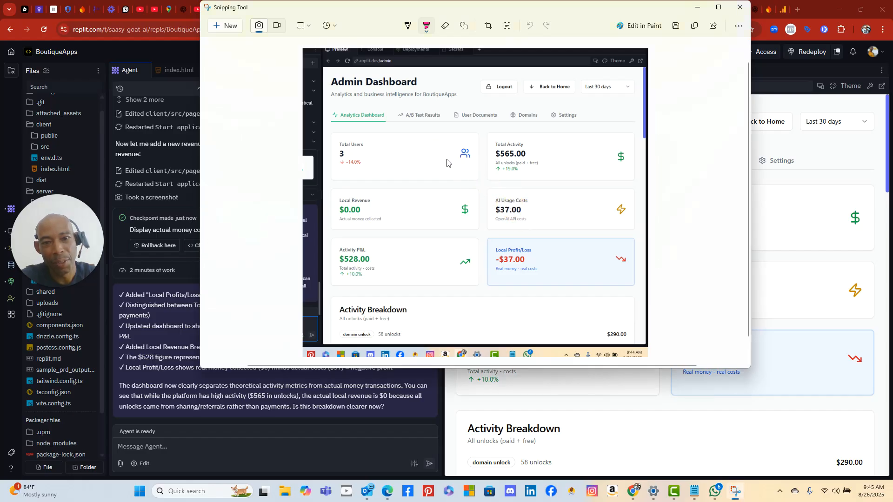
- Draw a pink line linking Total Users to AI Usage Costs on the screenshot
{"action": "mouse_move", "coordinate": [389, 149]}
{"action": "left_mouse_down"}
{"action": "mouse_move", "coordinate": [479, 177]}
{"action": "mouse_move", "coordinate": [566, 219]}
{"action": "left_mouse_up"}
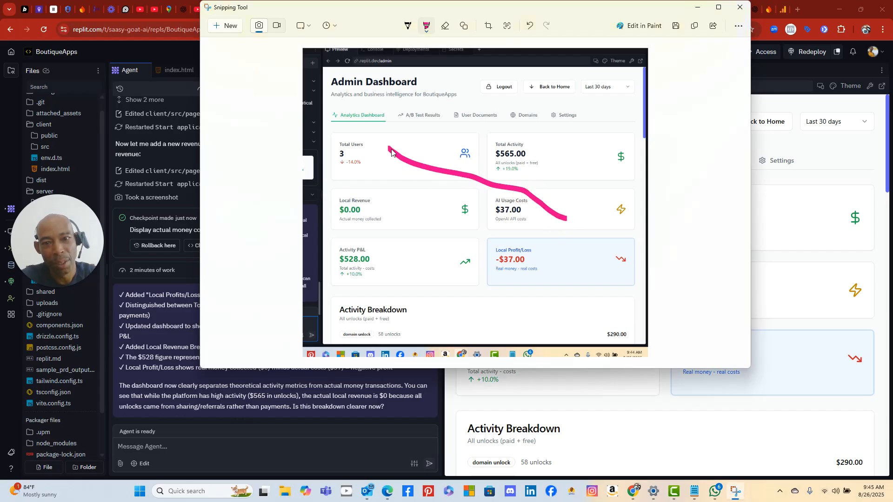
{"action": "left_click_drag", "start_coordinate": [388, 148], "coordinate": [389, 150]}
{"action": "left_click_drag", "start_coordinate": [566, 214], "coordinate": [568, 218]}
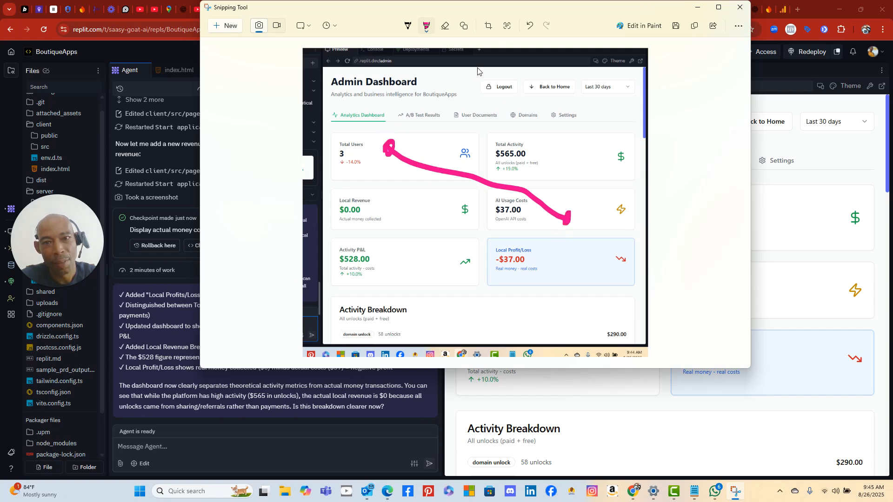
- Switch the pen to green and link Total Activity to Activity P&L
{"action": "left_click", "coordinate": [427, 31]}
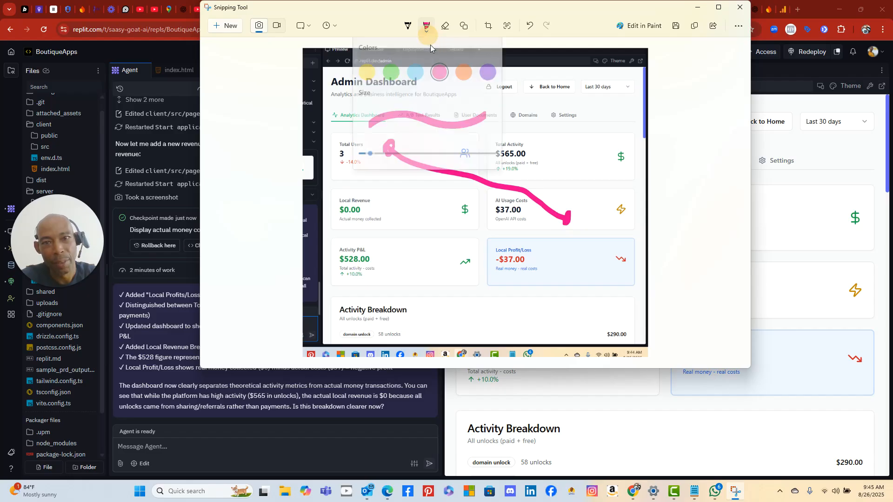
{"action": "left_click", "coordinate": [390, 69]}
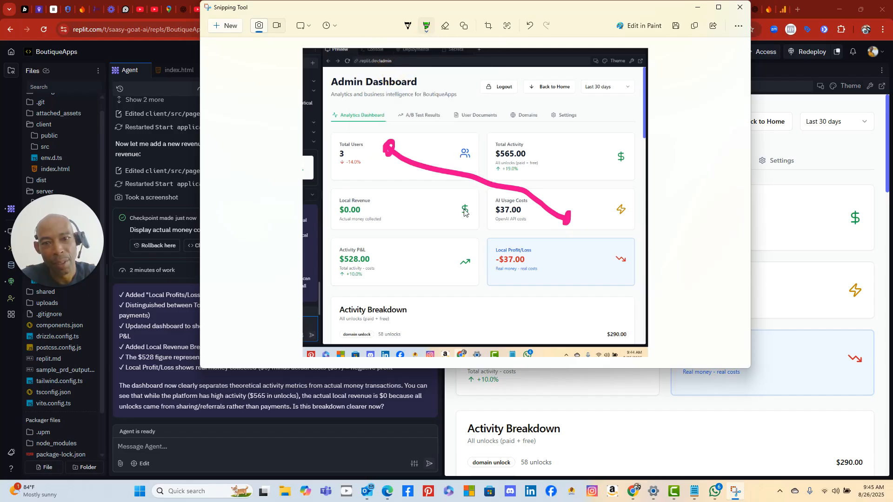
{"action": "mouse_move", "coordinate": [519, 151]}
{"action": "left_mouse_down"}
{"action": "mouse_move", "coordinate": [431, 269]}
{"action": "mouse_move", "coordinate": [421, 268]}
{"action": "mouse_move", "coordinate": [429, 263]}
{"action": "left_mouse_up"}
{"action": "left_click_drag", "start_coordinate": [523, 149], "coordinate": [521, 145]}
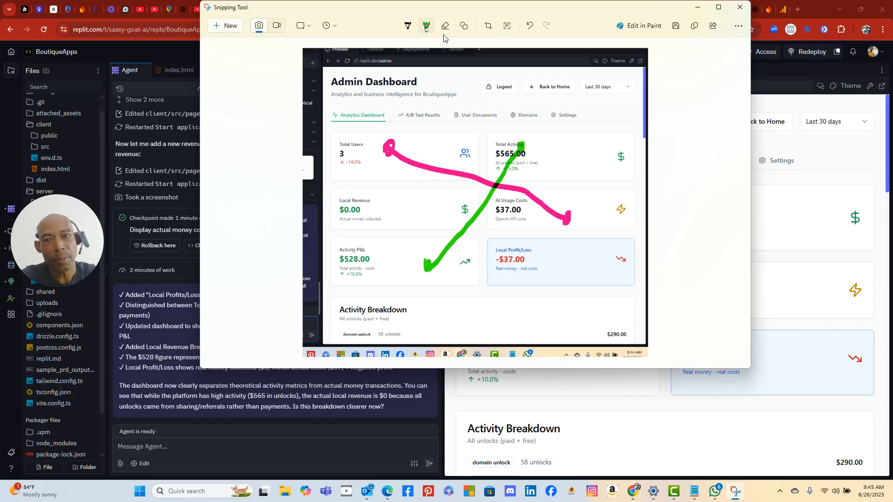
- Switch the pen to orange and link Local Revenue to Local Profit/Loss, undoing one misplaced stroke
{"action": "left_click", "coordinate": [427, 28]}
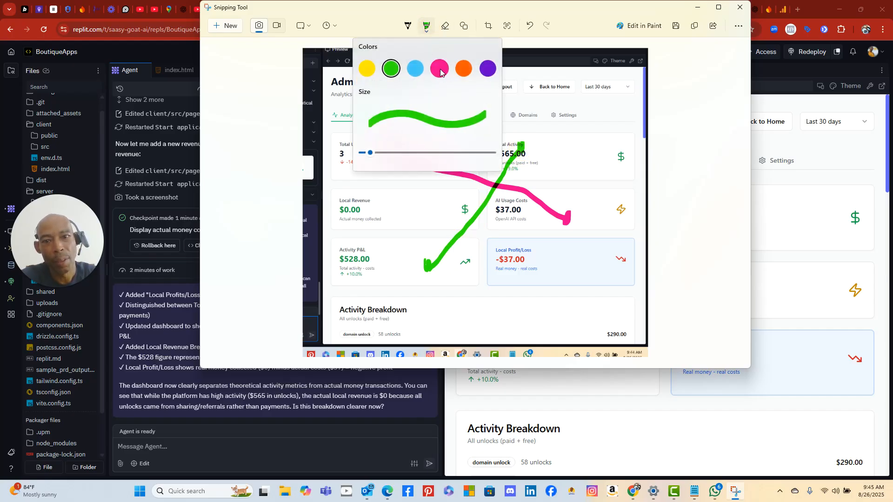
{"action": "left_click", "coordinate": [440, 69]}
{"action": "left_click", "coordinate": [427, 29]}
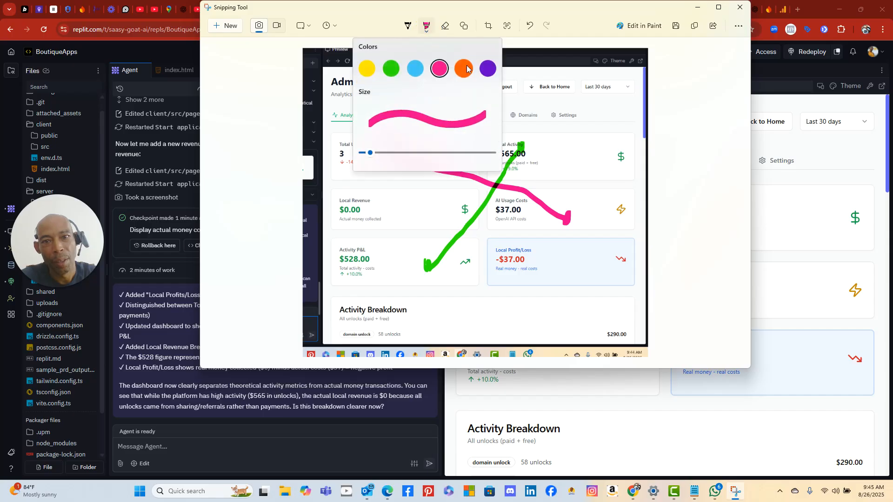
{"action": "left_click", "coordinate": [466, 71]}
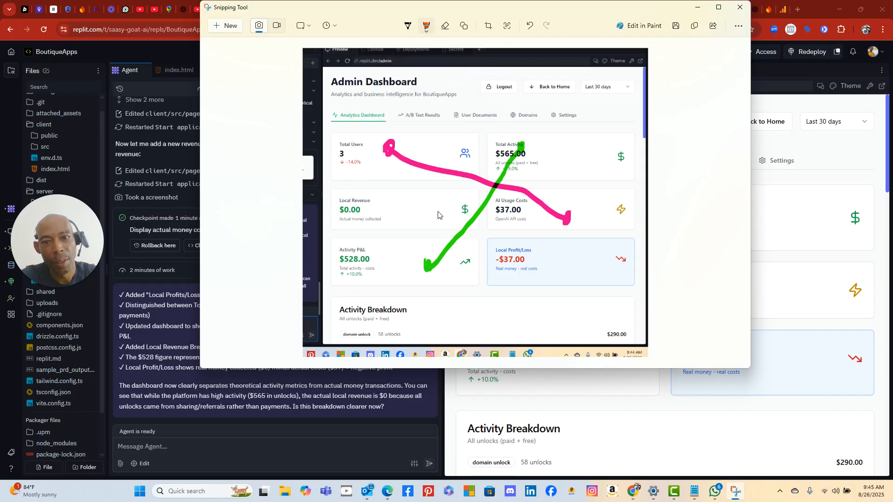
{"action": "left_click_drag", "start_coordinate": [436, 208], "coordinate": [546, 269]}
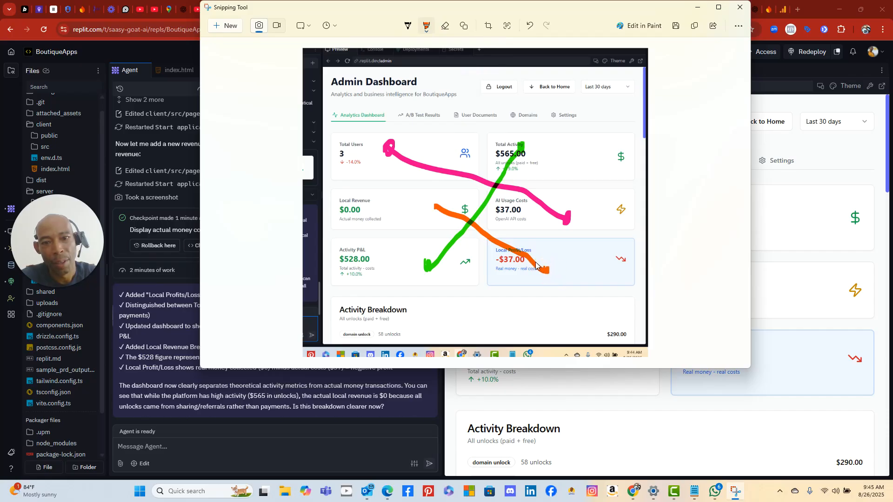
{"action": "left_click", "coordinate": [531, 26]}
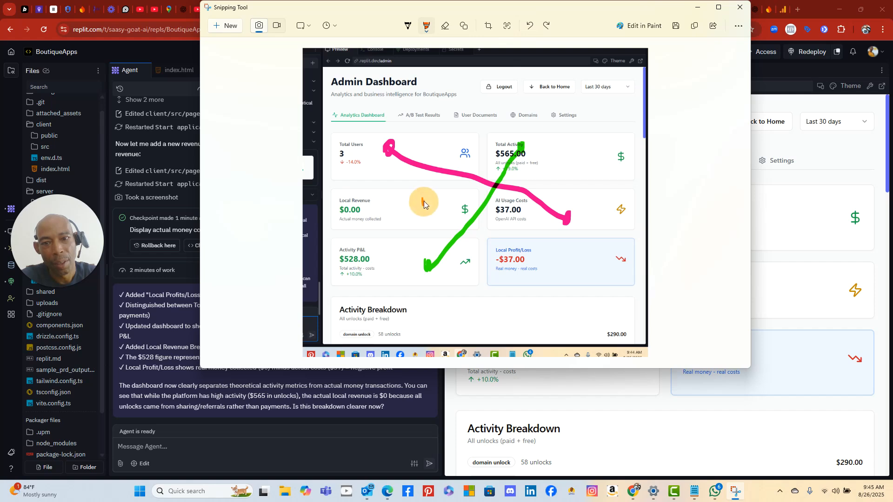
{"action": "mouse_move", "coordinate": [419, 205]}
{"action": "left_mouse_down"}
{"action": "mouse_move", "coordinate": [503, 289]}
{"action": "mouse_move", "coordinate": [502, 280]}
{"action": "left_mouse_up"}
- Copy the annotated screenshot and paste it into the Agent message box
{"action": "left_click", "coordinate": [695, 26]}
{"action": "left_click", "coordinate": [242, 449]}
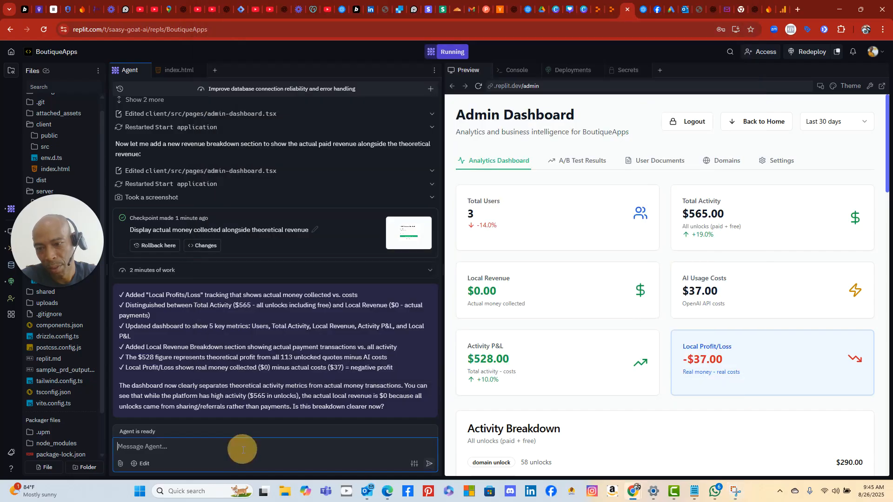
{"action": "right_click", "coordinate": [242, 450]}
{"action": "left_click", "coordinate": [310, 323]}
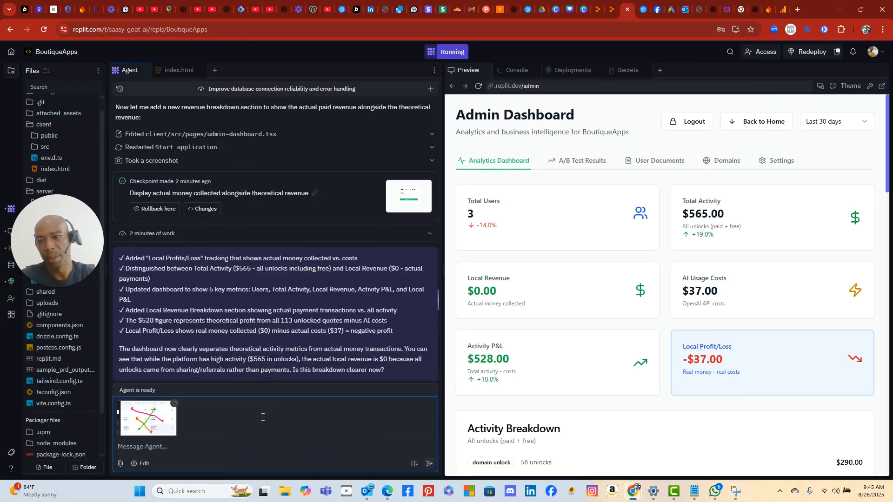
- Send the request 'i would rather the display was like indicated in this picture…', explaining the colour lines
{"action": "type", "text": "i would rather "}
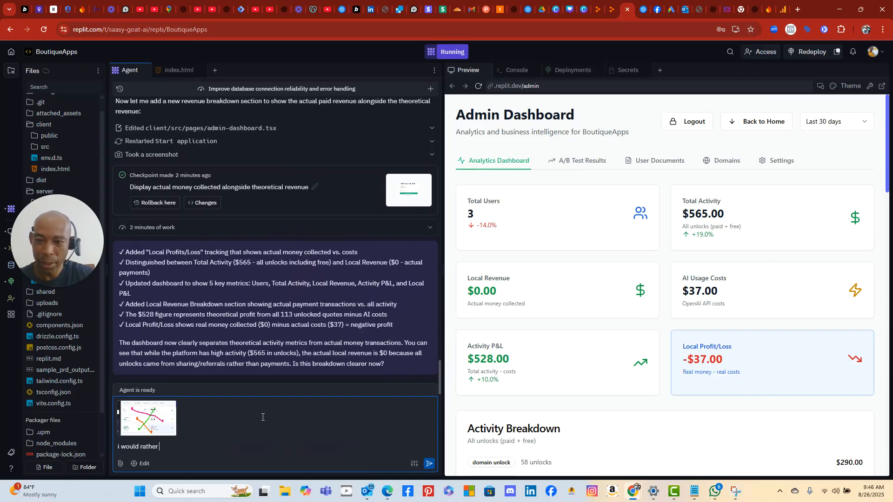
{"action": "type", "text": "the display was "}
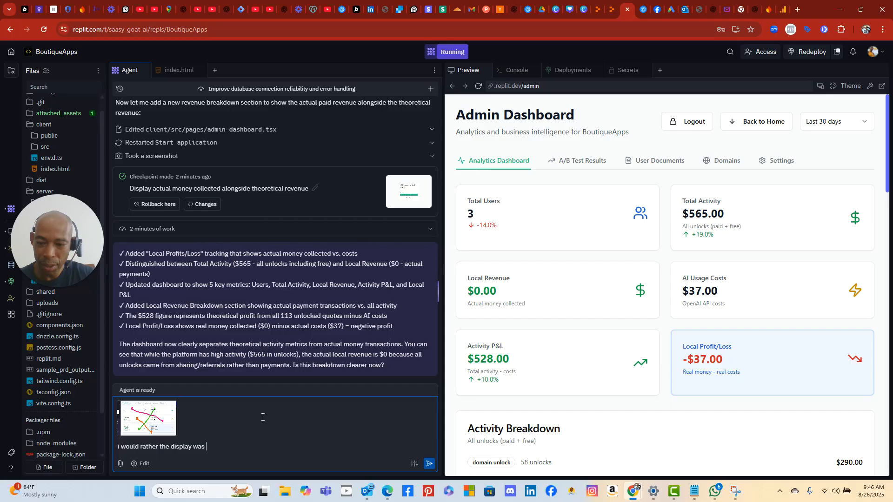
{"action": "type", "text": "like indic"}
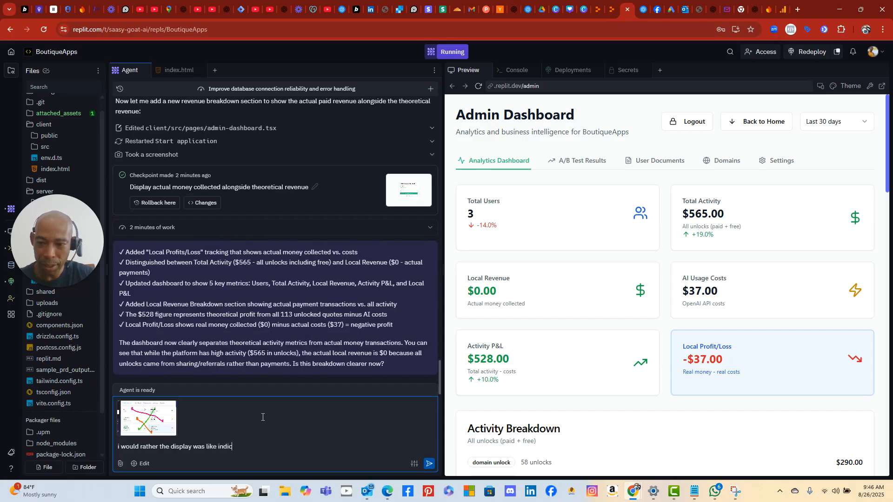
{"action": "type", "text": "ated in this picture."}
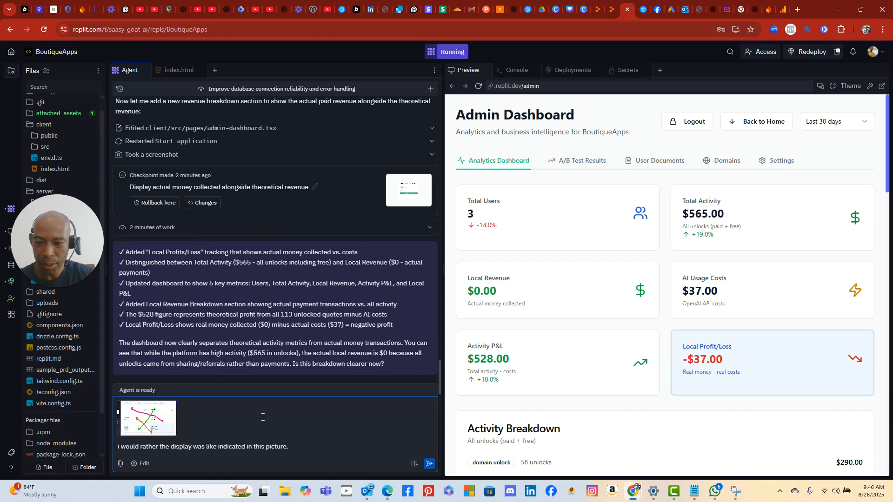
{"action": "type", "text": "can you "}
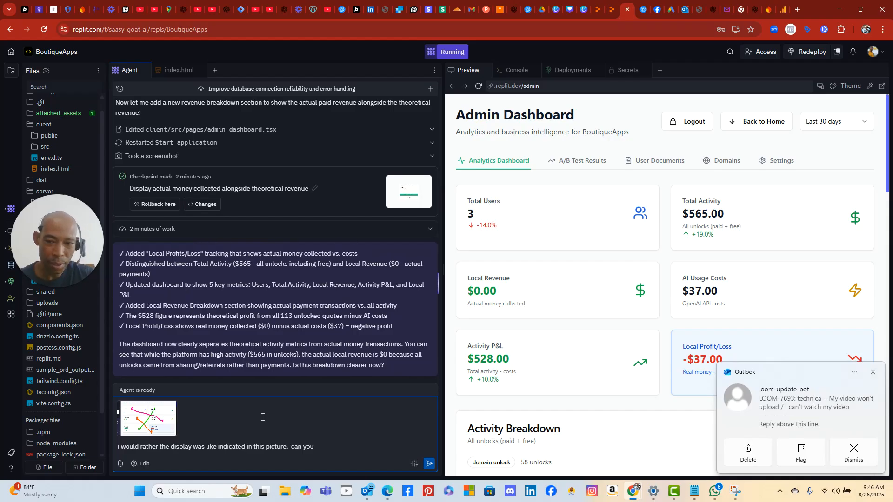
{"action": "type", "text": "make sens"}
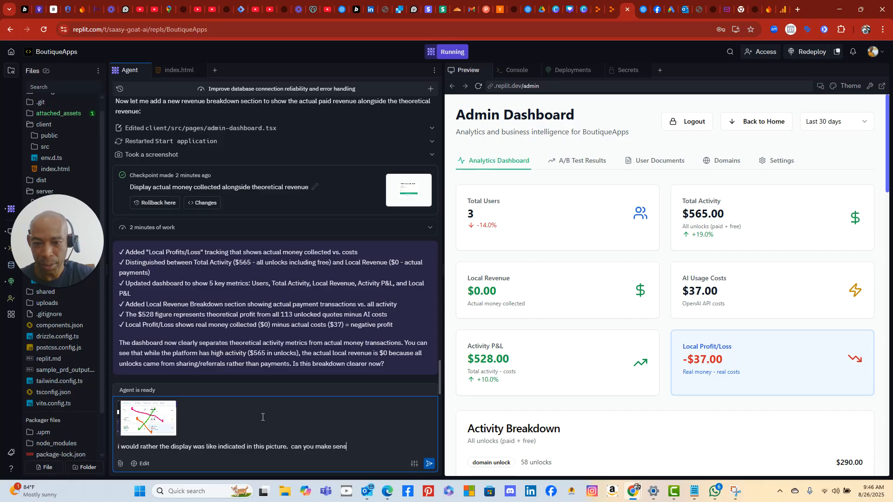
{"action": "type", "text": "e of what I am "}
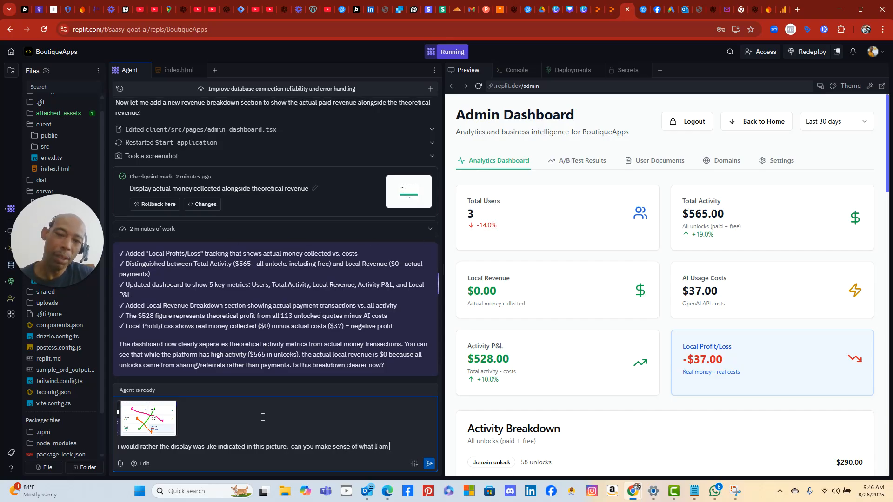
{"action": "type", "text": "showing you."}
{"action": "type", "text": " The"}
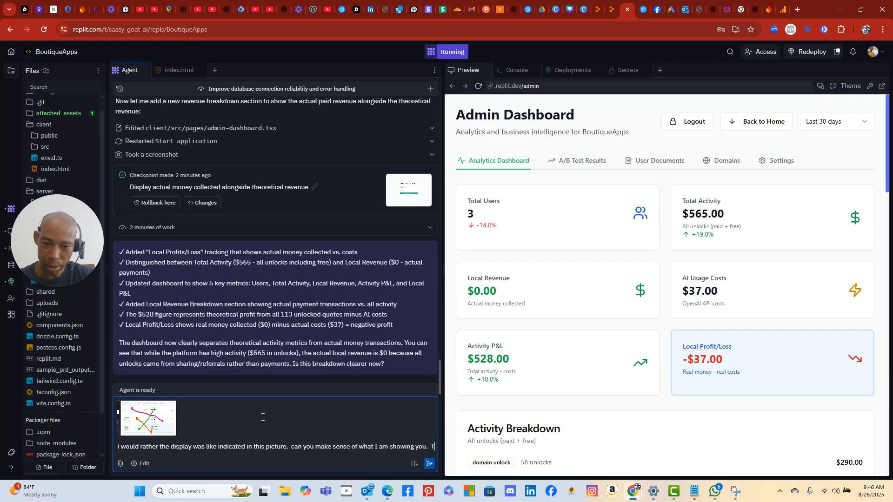
{"action": "type", "text": " color line at each end show"}
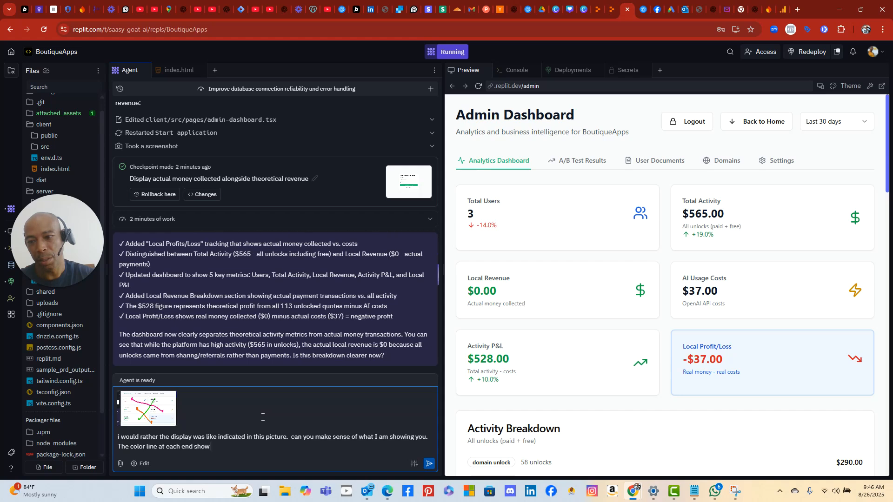
{"action": "type", "text": "s what goes beside what.  For example,"}
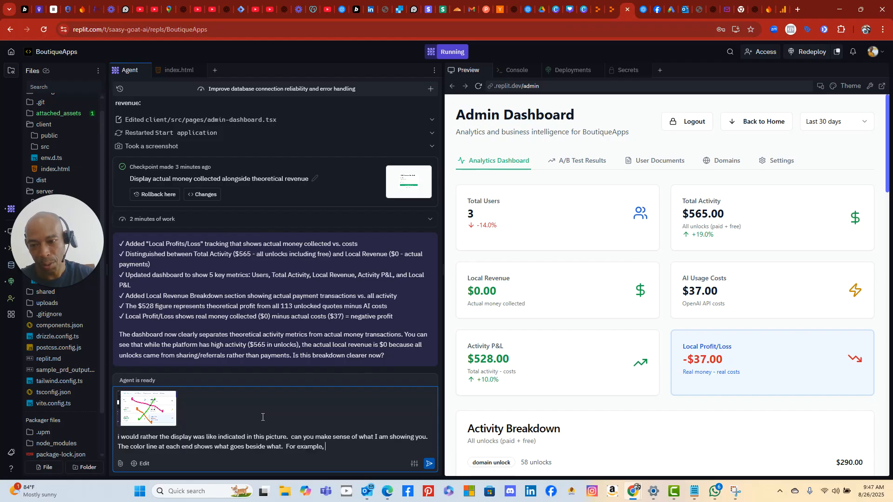
{"action": "type", "text": "local"}
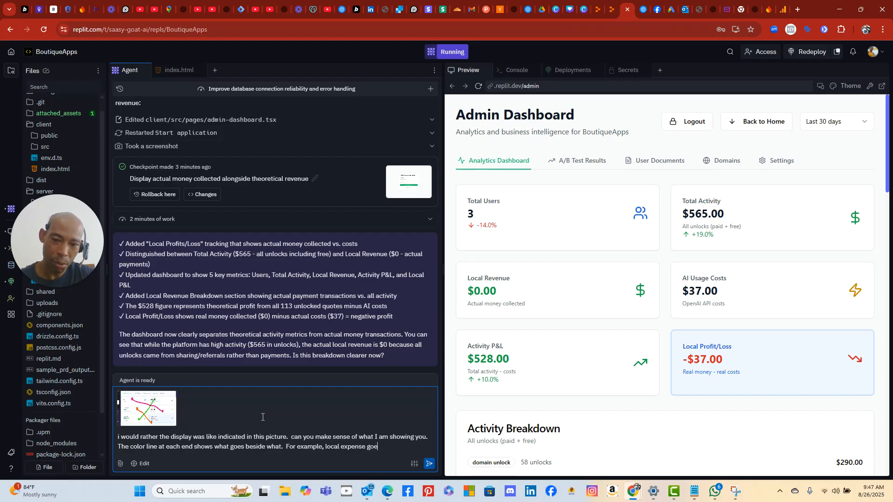
{"action": "type", "text": "expense goes beside local re"}
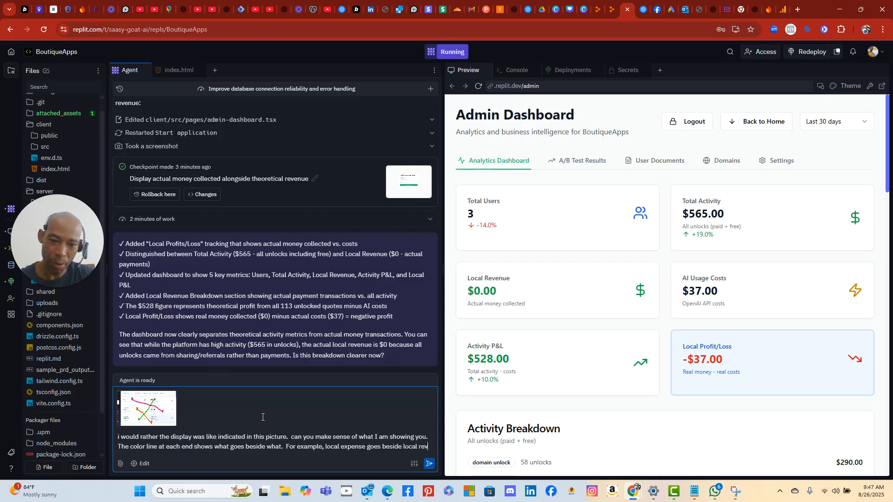
{"action": "type", "text": "venue."}
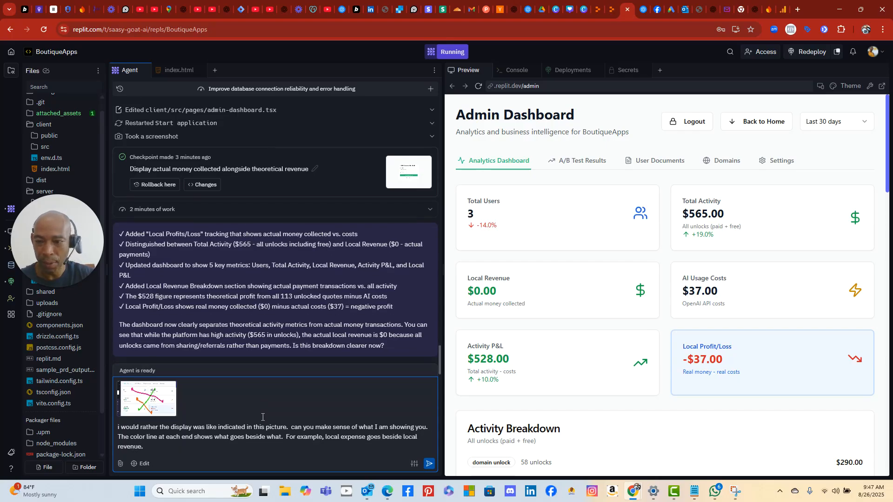
{"action": "key", "text": "Return"}
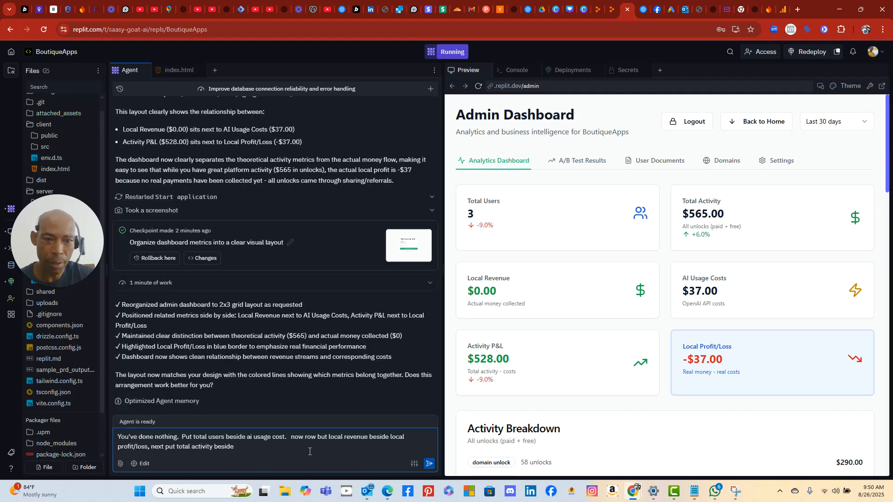
- Send the correction asking for Total Activity beside 'activity profit loss'
{"action": "type", "text": "activ"}
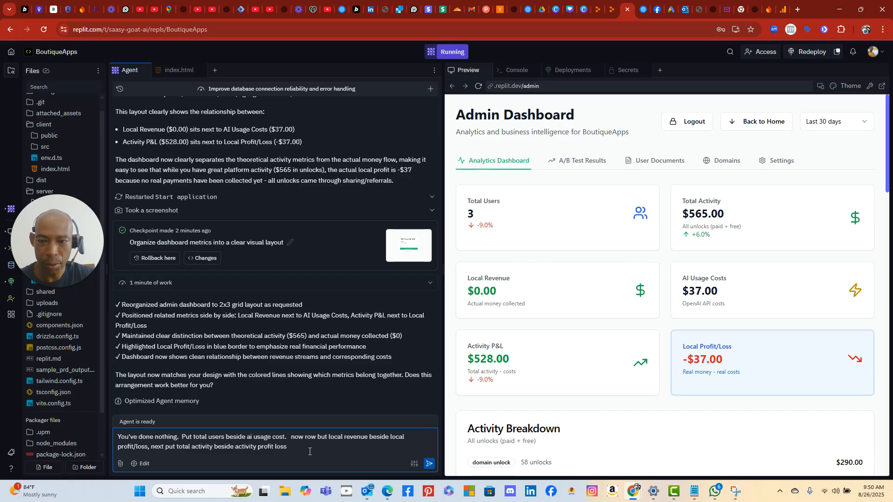
{"action": "type", "text": "ity profit loss"}
{"action": "key", "text": "Return"}
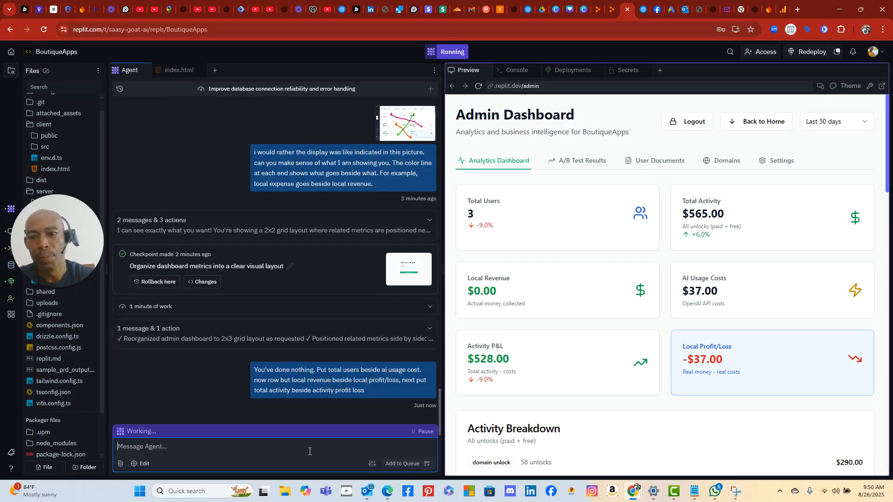
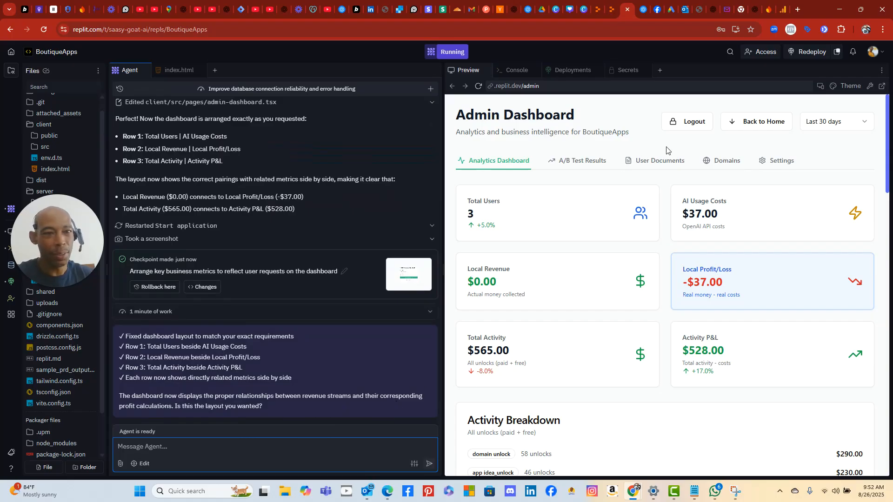
- Review the admin dashboard and start an Agent message asking why Traffic Overview isn't reporting
{"action": "scroll", "coordinate": [819, 225], "scroll_direction": "down", "scroll_amount": 5}
{"action": "scroll", "coordinate": [809, 232], "scroll_direction": "up", "scroll_amount": 1}
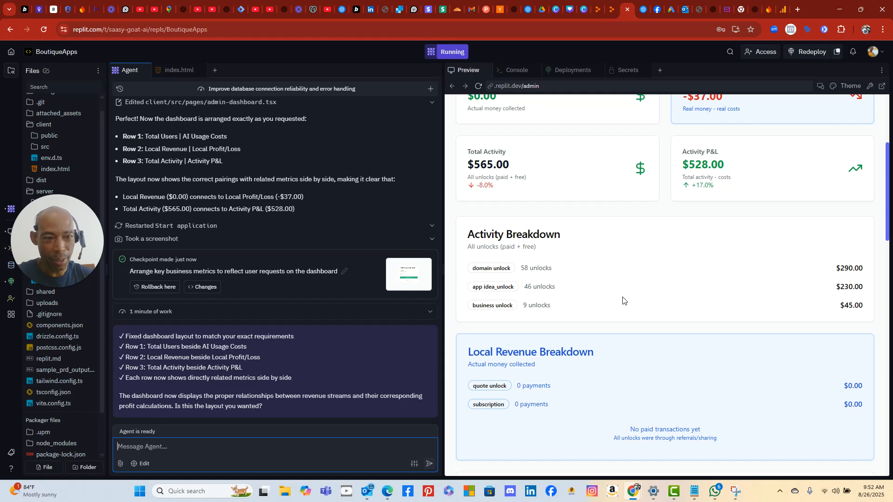
{"action": "scroll", "coordinate": [622, 302], "scroll_direction": "down", "scroll_amount": 2}
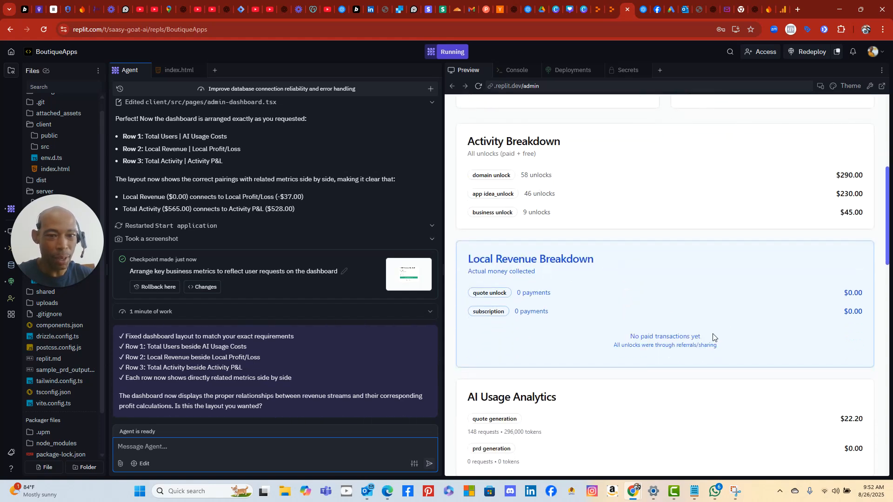
{"action": "scroll", "coordinate": [716, 333], "scroll_direction": "down", "scroll_amount": 4}
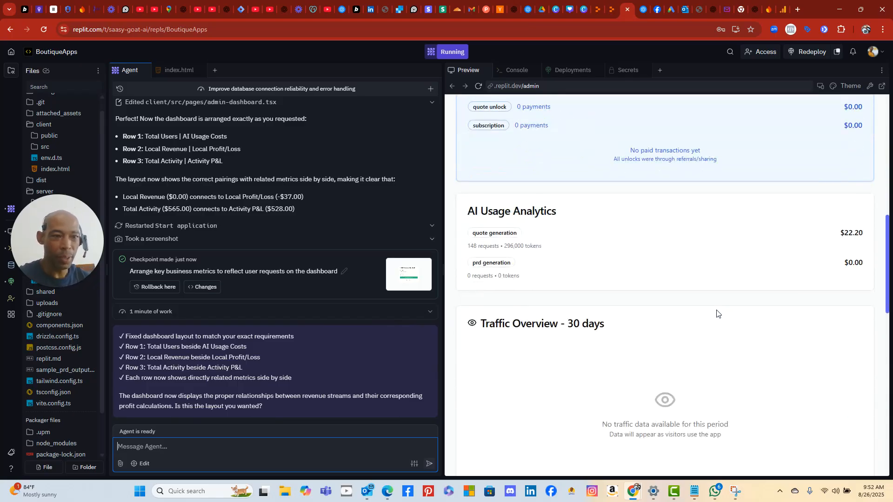
{"action": "scroll", "coordinate": [714, 269], "scroll_direction": "down", "scroll_amount": 3}
{"action": "scroll", "coordinate": [713, 269], "scroll_direction": "up", "scroll_amount": 6}
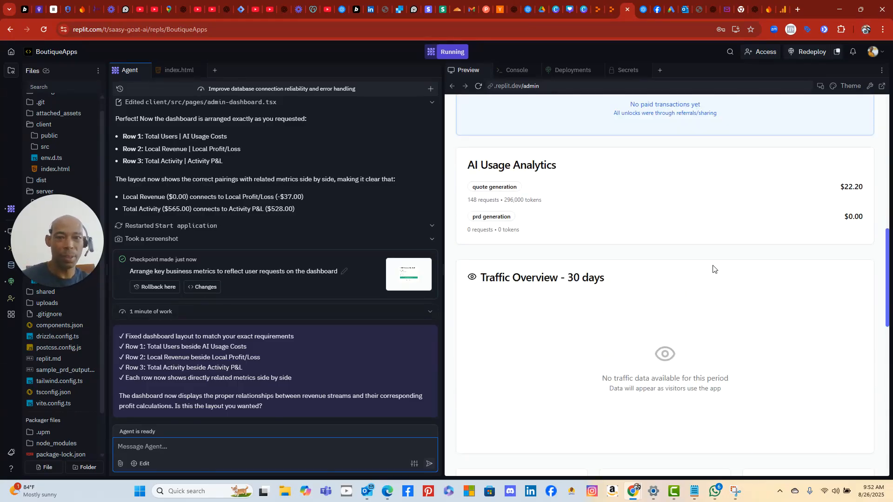
{"action": "scroll", "coordinate": [713, 269], "scroll_direction": "up", "scroll_amount": 5}
{"action": "scroll", "coordinate": [713, 268], "scroll_direction": "down", "scroll_amount": 5}
{"action": "scroll", "coordinate": [712, 268], "scroll_direction": "down", "scroll_amount": 2}
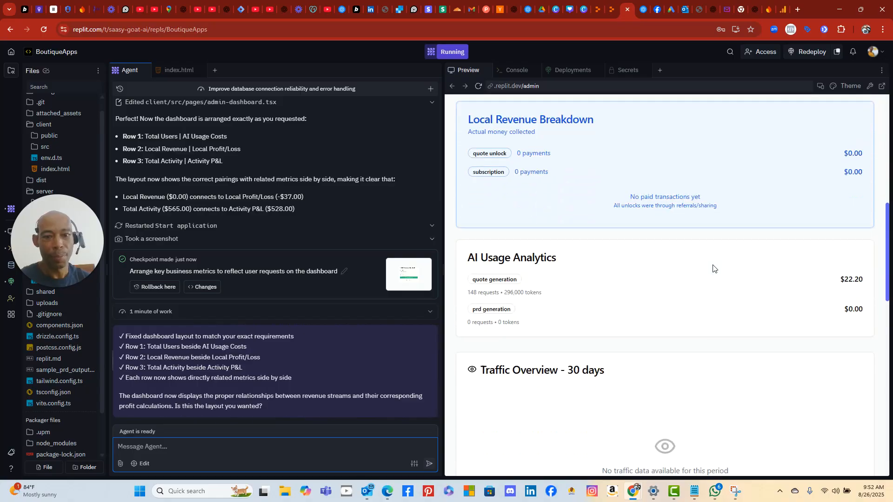
{"action": "scroll", "coordinate": [713, 269], "scroll_direction": "up", "scroll_amount": 10}
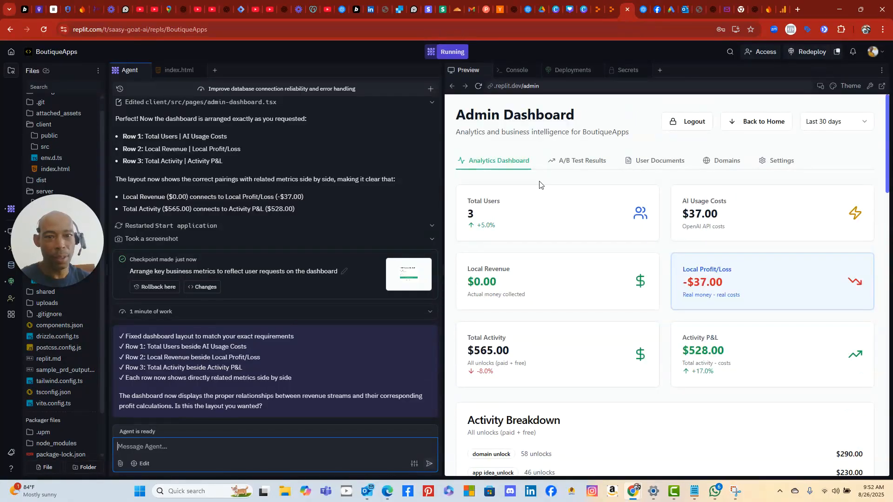
{"action": "scroll", "coordinate": [642, 297], "scroll_direction": "down", "scroll_amount": 3}
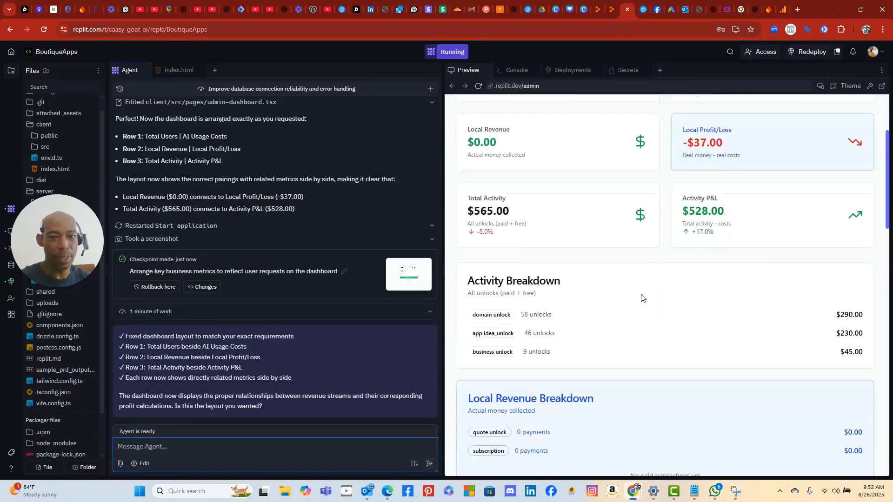
{"action": "scroll", "coordinate": [628, 300], "scroll_direction": "down", "scroll_amount": 3}
{"action": "scroll", "coordinate": [630, 298], "scroll_direction": "up", "scroll_amount": 5}
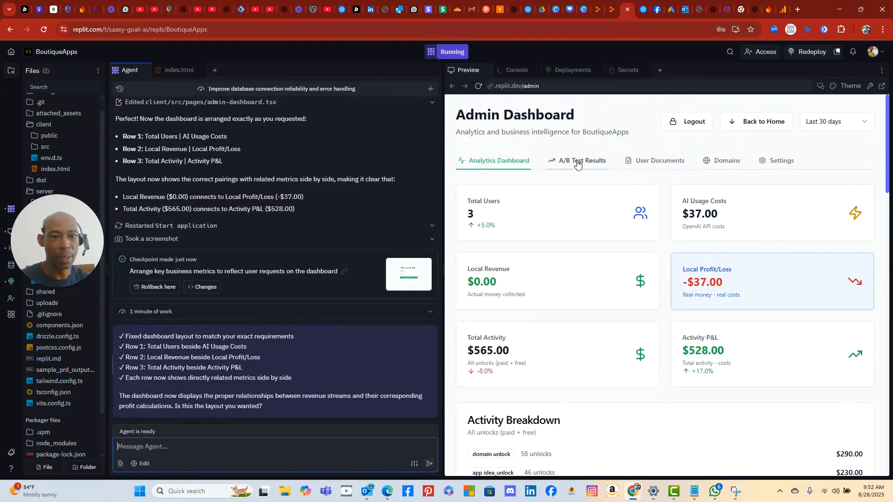
{"action": "scroll", "coordinate": [576, 308], "scroll_direction": "down", "scroll_amount": 4}
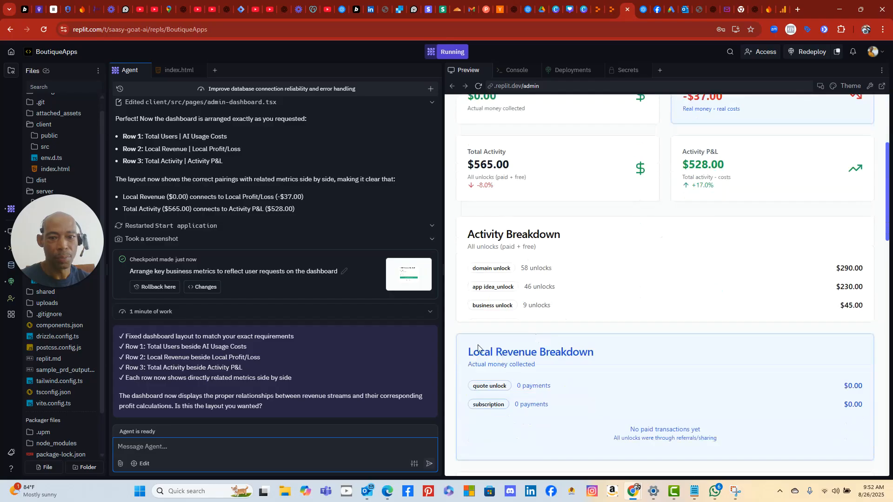
{"action": "scroll", "coordinate": [550, 375], "scroll_direction": "down", "scroll_amount": 4}
{"action": "scroll", "coordinate": [584, 376], "scroll_direction": "down", "scroll_amount": 2}
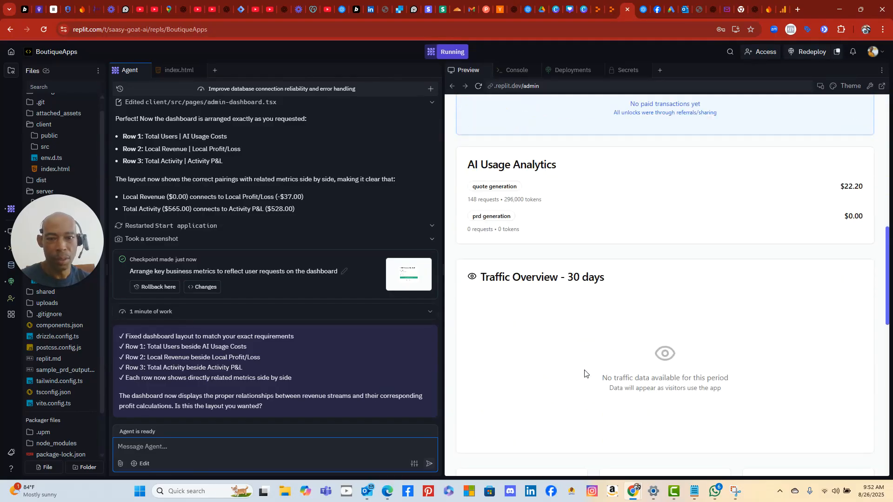
{"action": "scroll", "coordinate": [575, 338], "scroll_direction": "down", "scroll_amount": 3}
{"action": "scroll", "coordinate": [605, 274], "scroll_direction": "down", "scroll_amount": 1}
{"action": "scroll", "coordinate": [608, 268], "scroll_direction": "up", "scroll_amount": 1}
{"action": "scroll", "coordinate": [609, 279], "scroll_direction": "up", "scroll_amount": 1}
{"action": "scroll", "coordinate": [601, 388], "scroll_direction": "down", "scroll_amount": 2}
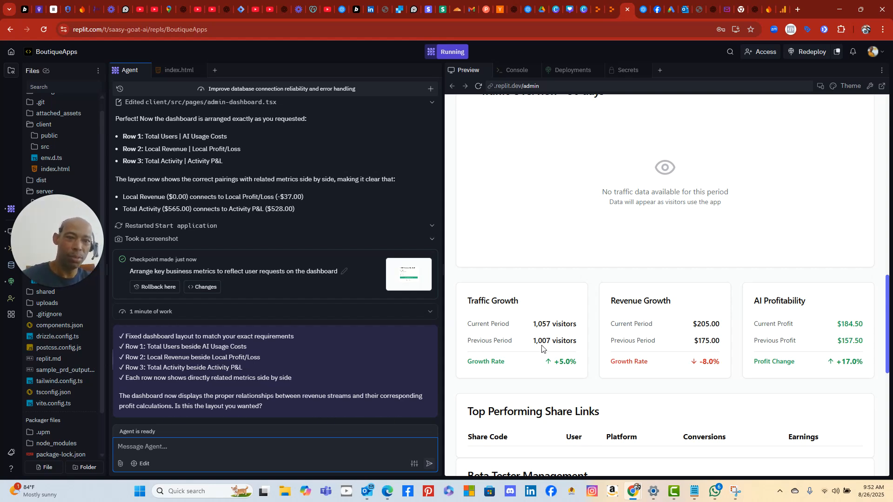
{"action": "scroll", "coordinate": [548, 354], "scroll_direction": "down", "scroll_amount": 2}
{"action": "scroll", "coordinate": [551, 356], "scroll_direction": "down", "scroll_amount": 1}
{"action": "scroll", "coordinate": [550, 351], "scroll_direction": "up", "scroll_amount": 5}
{"action": "left_click", "coordinate": [313, 452]}
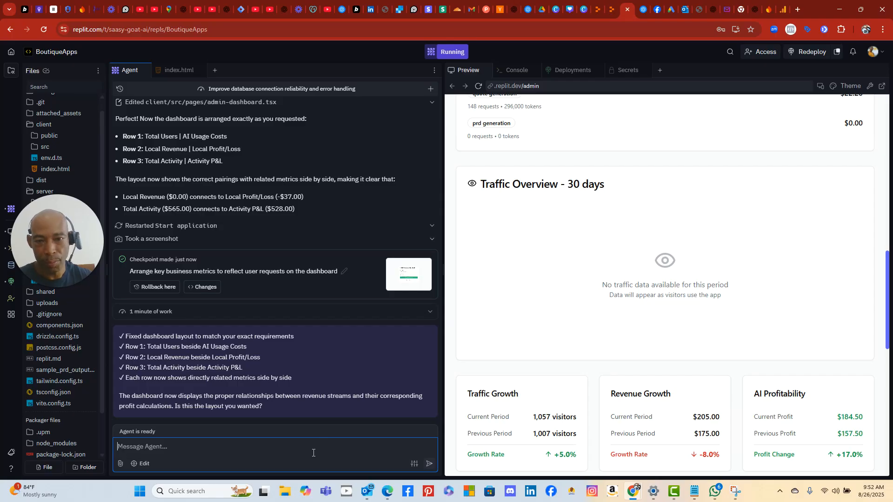
{"action": "type", "text": "whi"}
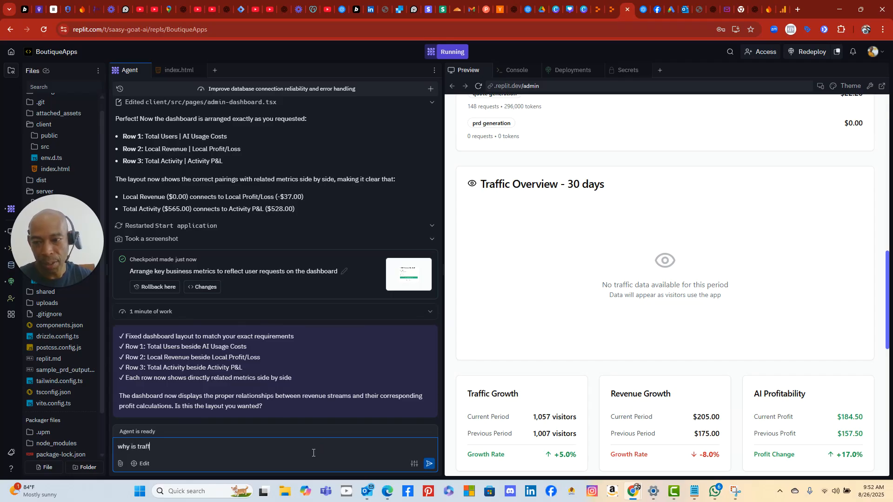
{"action": "type", "text": "is traffic overview not"}
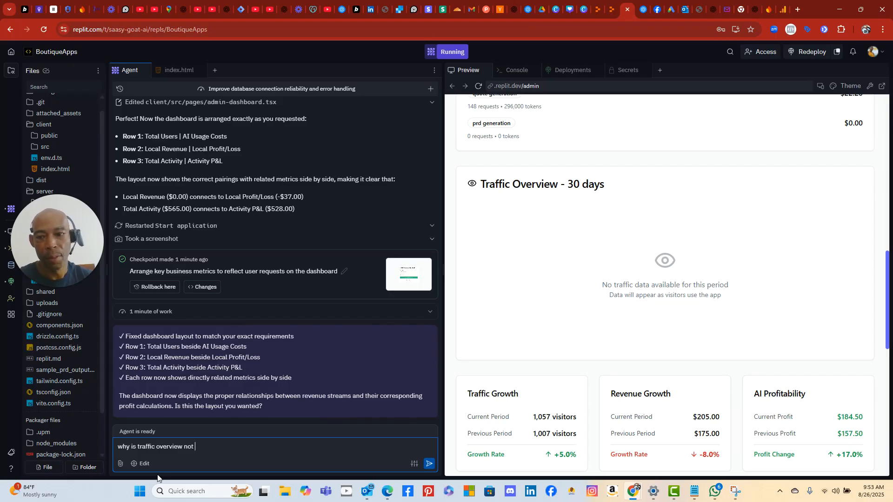
- Snip the empty Traffic Overview card and paste it into the Agent message
{"action": "left_click", "coordinate": [141, 491]}
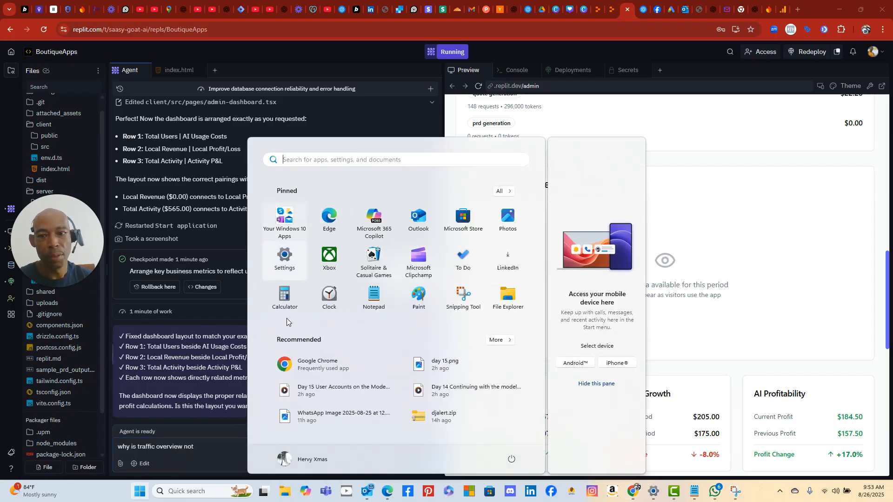
{"action": "left_click", "coordinate": [462, 298]}
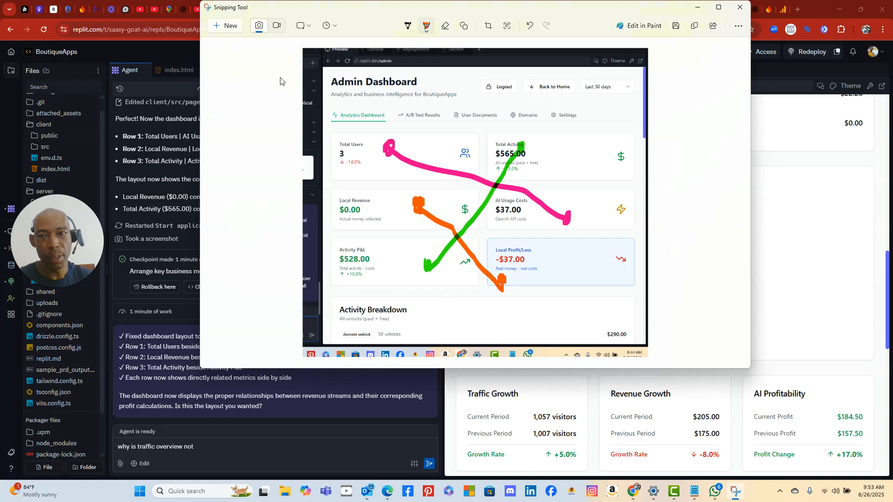
{"action": "left_click", "coordinate": [234, 27]}
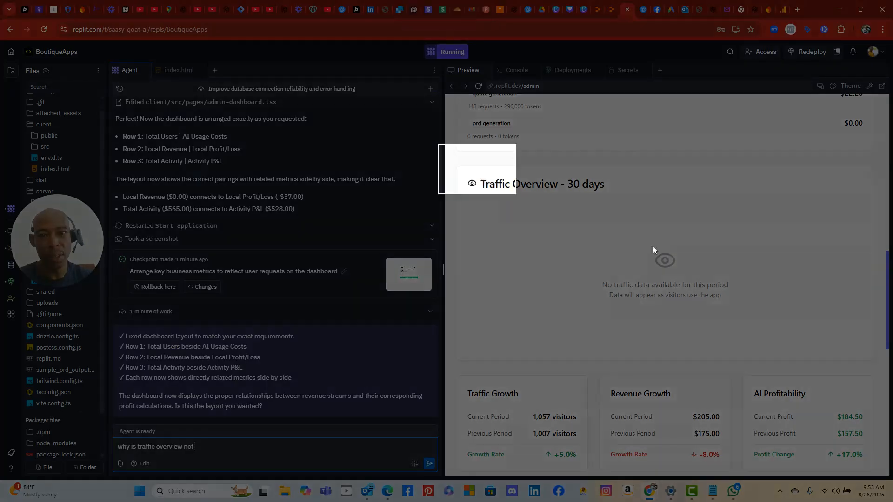
{"action": "left_click_drag", "start_coordinate": [652, 250], "coordinate": [886, 365]}
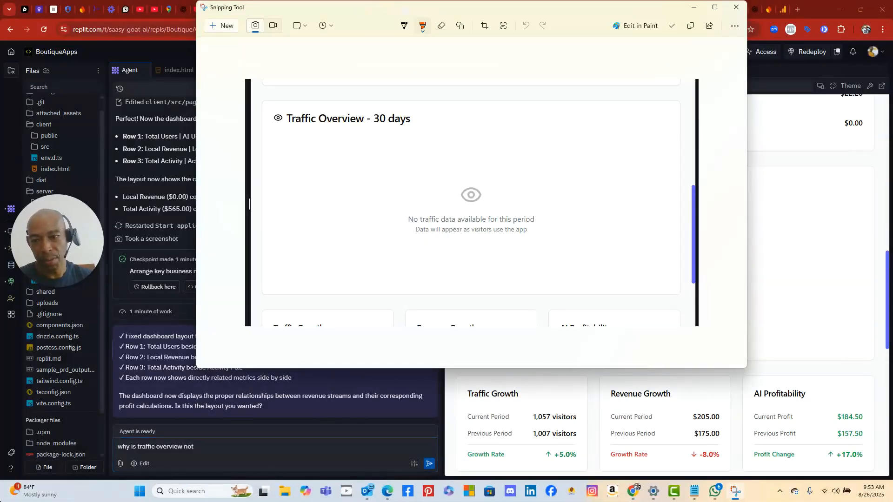
{"action": "left_click", "coordinate": [209, 452]}
{"action": "right_click", "coordinate": [209, 452]}
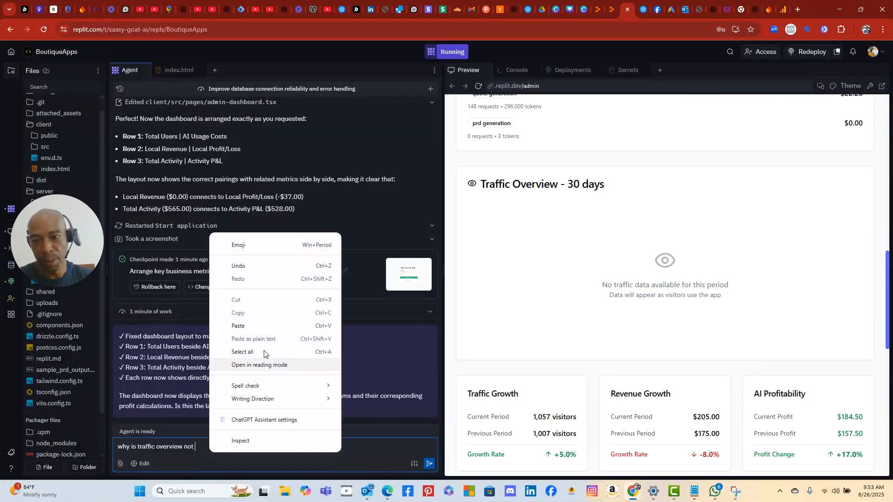
{"action": "left_click", "coordinate": [259, 329]}
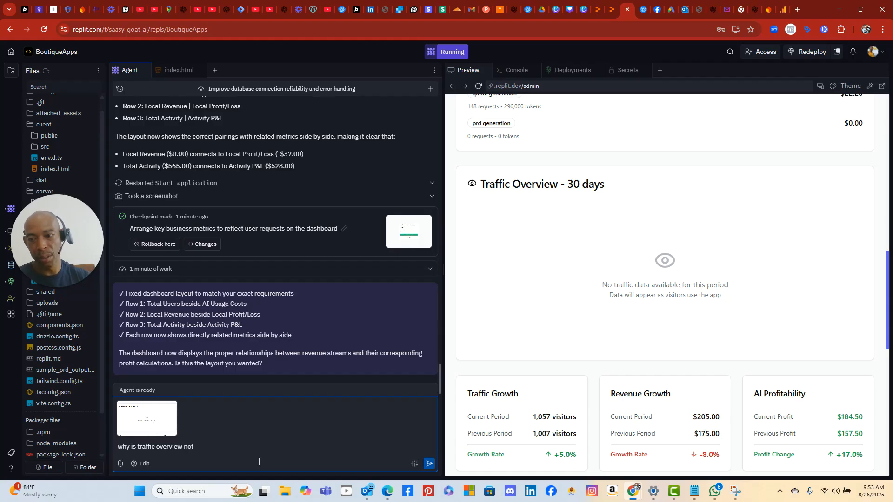
- Finish and send the message asking if it's connected and requesting a realtime count at the window bottom
{"action": "type", "text": "eport."}
{"action": "key", "text": "BackSpace"}
{"action": "type", "text": "ed.  is it "}
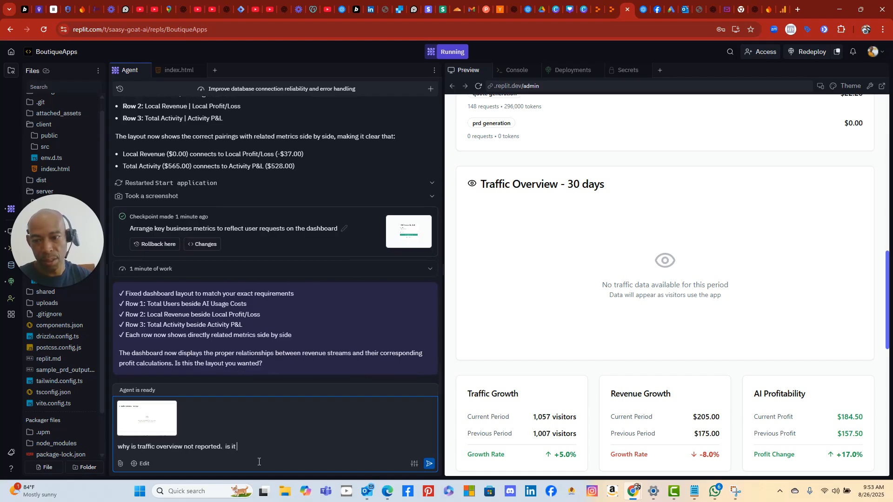
{"action": "type", "text": "connected. "}
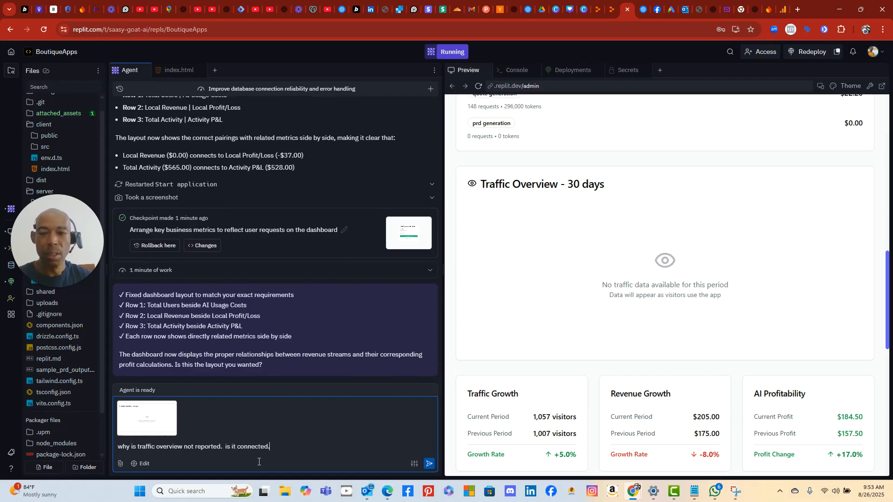
{"action": "type", "text": " Can we have a rea"}
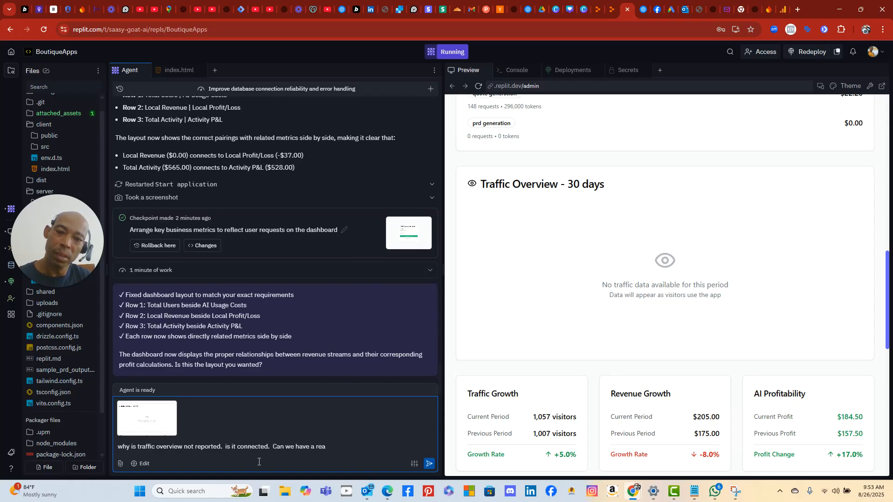
{"action": "type", "text": "ltime"}
{"action": "key", "text": "BackSpace"}
{"action": "key", "text": "BackSpace"}
{"action": "type", "text": "count at the bo"}
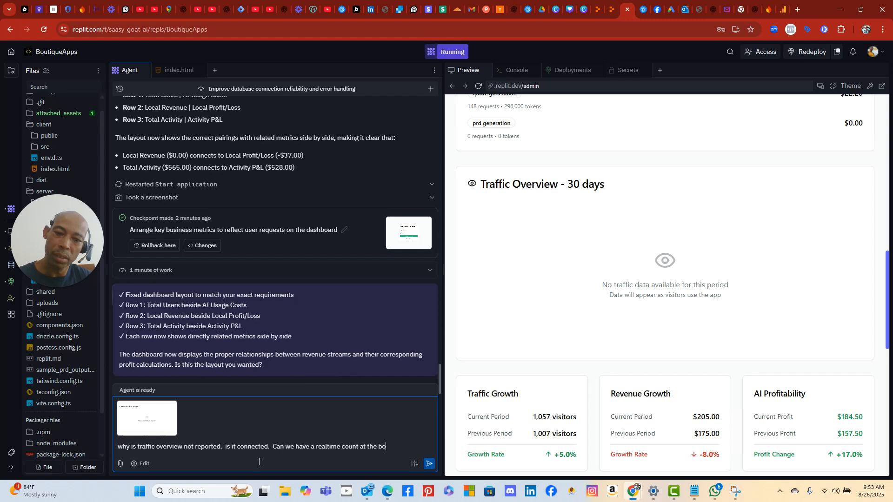
{"action": "type", "text": "ttom of the window"}
{"action": "key", "text": "Return"}
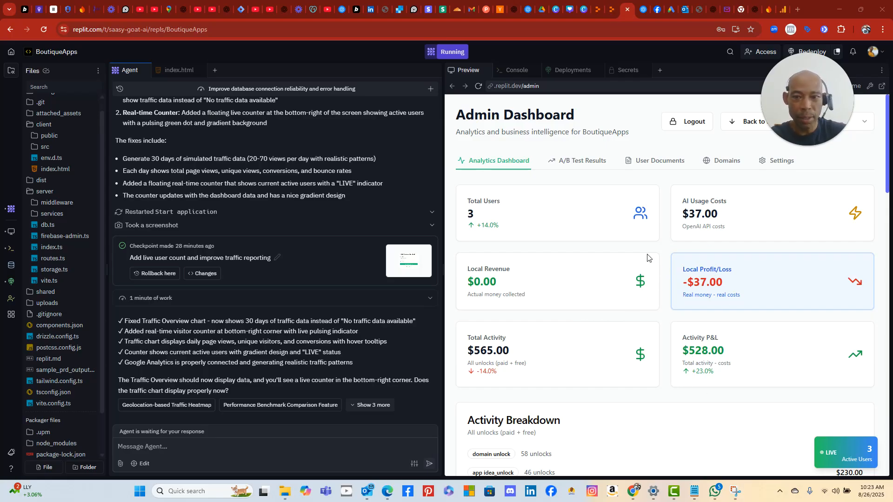
- Inspect the 30-day Traffic Overview chart's daily Total Views and Unique Views bars in the Preview
{"action": "left_click_drag", "start_coordinate": [826, 103], "coordinate": [429, 85]}
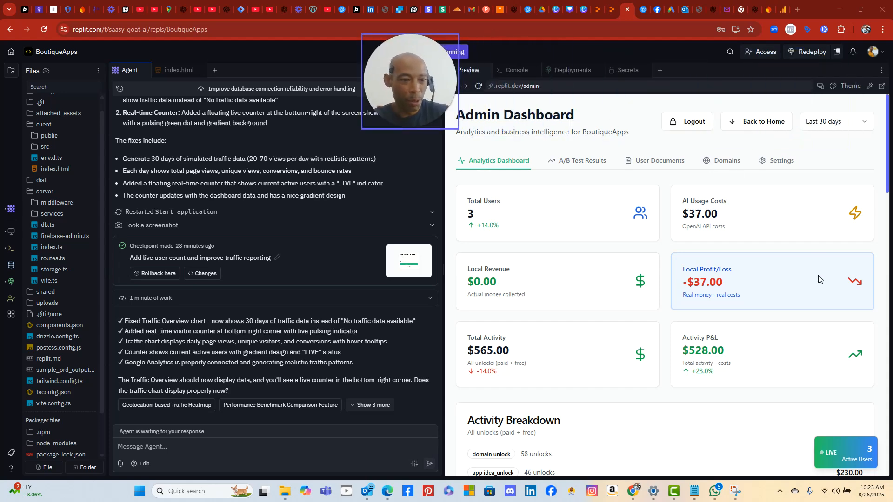
{"action": "scroll", "coordinate": [817, 279], "scroll_direction": "down", "scroll_amount": 10}
{"action": "scroll", "coordinate": [819, 242], "scroll_direction": "down", "scroll_amount": 4}
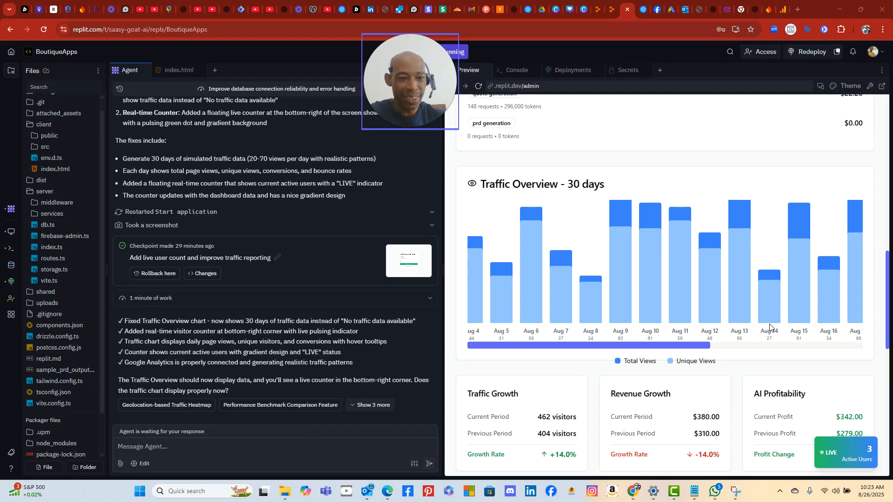
{"action": "scroll", "coordinate": [765, 322], "scroll_direction": "down", "scroll_amount": 4}
{"action": "scroll", "coordinate": [766, 322], "scroll_direction": "up", "scroll_amount": 5}
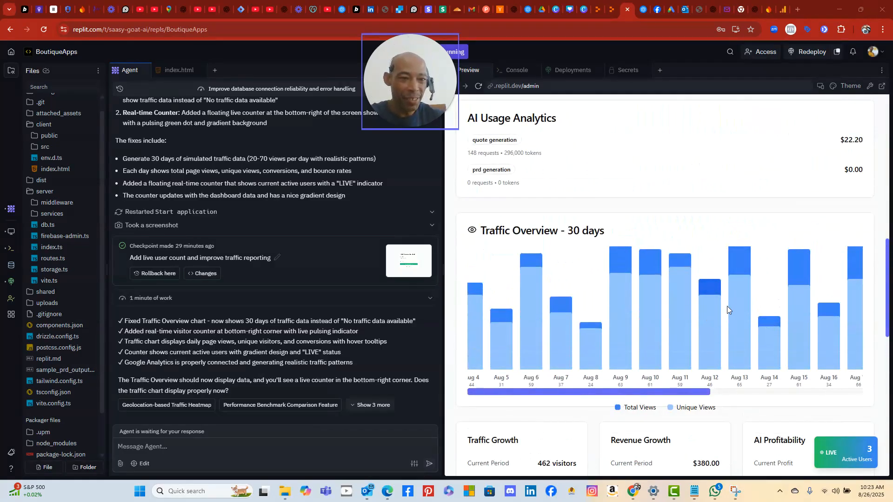
{"action": "left_click_drag", "start_coordinate": [671, 394], "coordinate": [631, 399]}
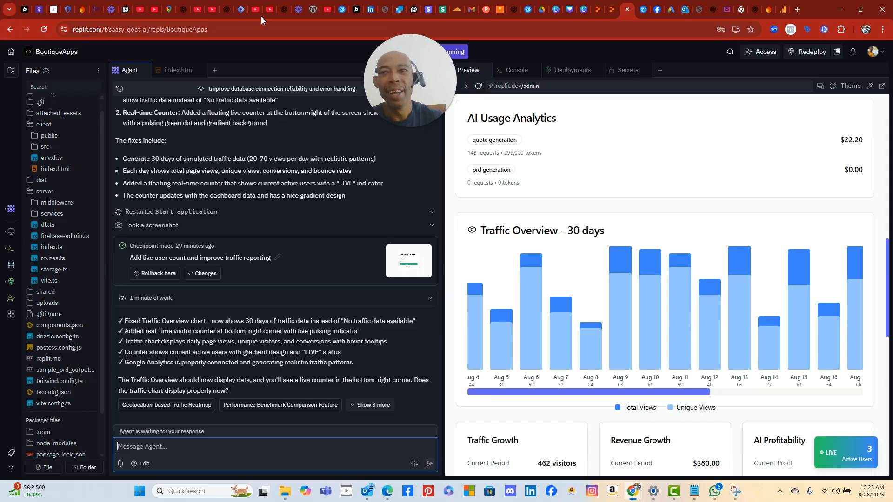
{"action": "left_click", "coordinate": [238, 9]}
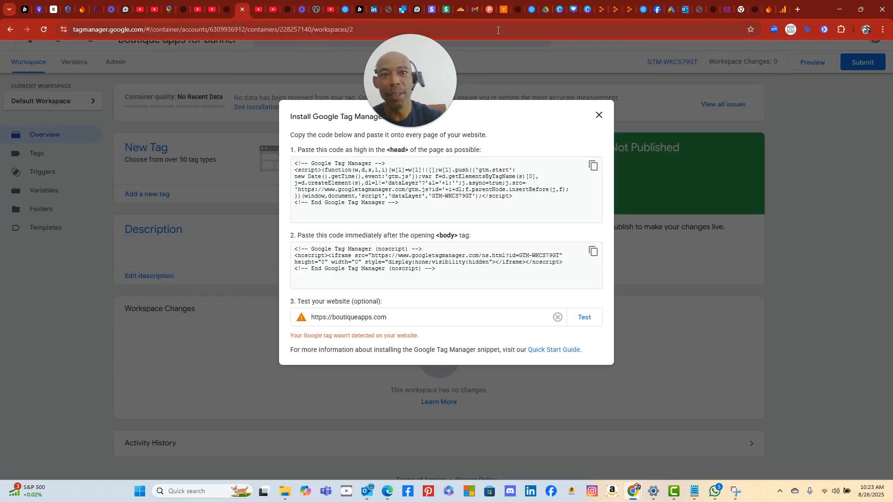
{"action": "left_click", "coordinate": [629, 12]}
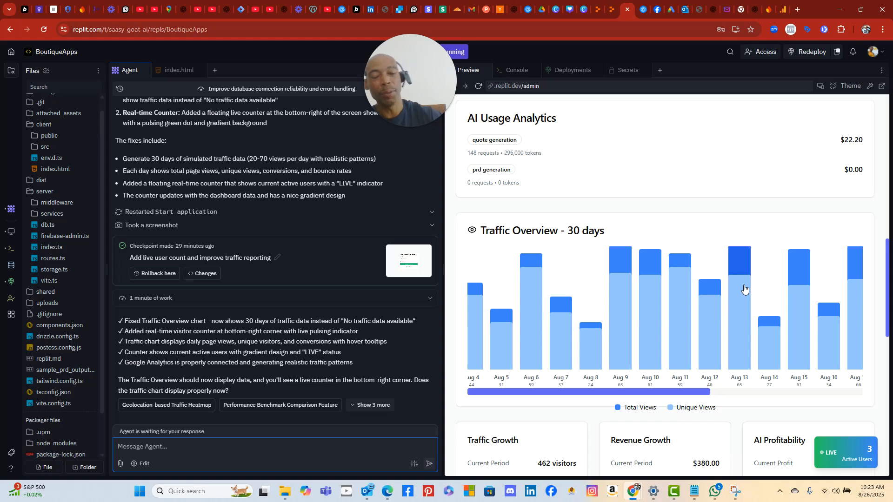
- Check the BoutiqueApps dashboard's Traffic Overview figures, then start a Redeploy of the app
{"action": "mouse_move", "coordinate": [739, 291]}
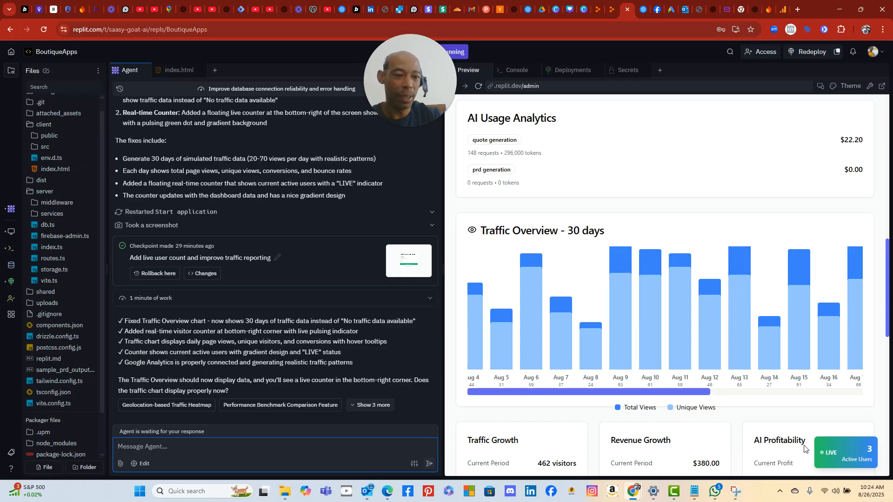
{"action": "scroll", "coordinate": [854, 336], "scroll_direction": "down", "scroll_amount": 4}
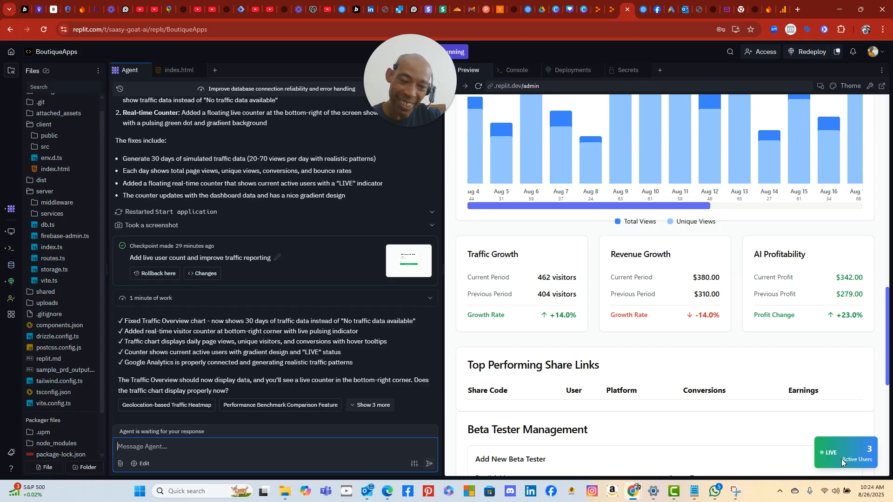
{"action": "scroll", "coordinate": [819, 331], "scroll_direction": "up", "scroll_amount": 1}
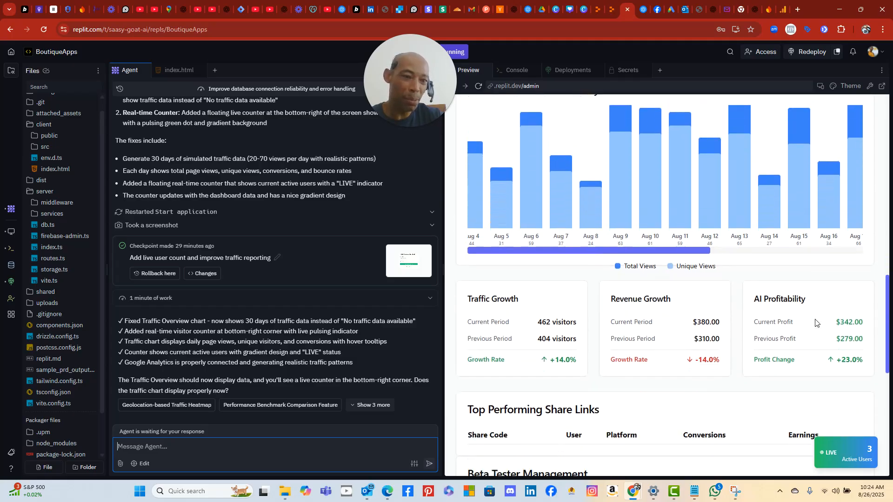
{"action": "scroll", "coordinate": [816, 323], "scroll_direction": "down", "scroll_amount": 1}
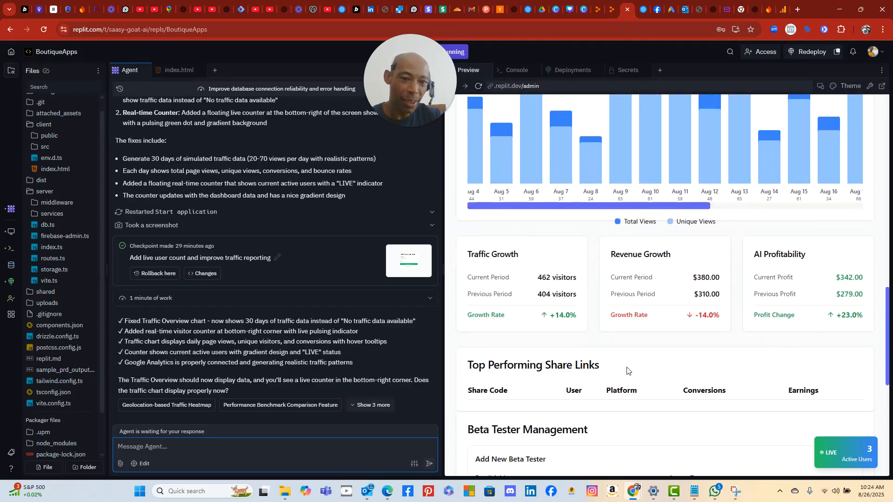
{"action": "scroll", "coordinate": [631, 357], "scroll_direction": "up", "scroll_amount": 9}
{"action": "scroll", "coordinate": [656, 295], "scroll_direction": "up", "scroll_amount": 6}
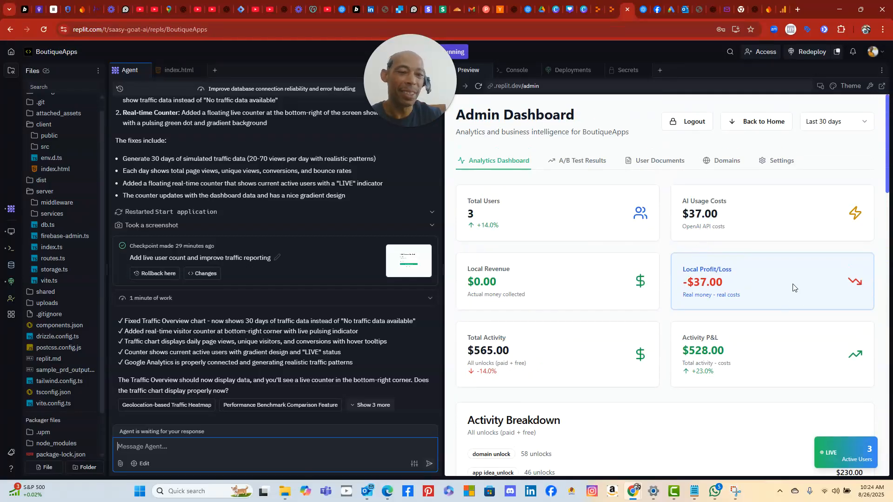
{"action": "scroll", "coordinate": [792, 287], "scroll_direction": "down", "scroll_amount": 5}
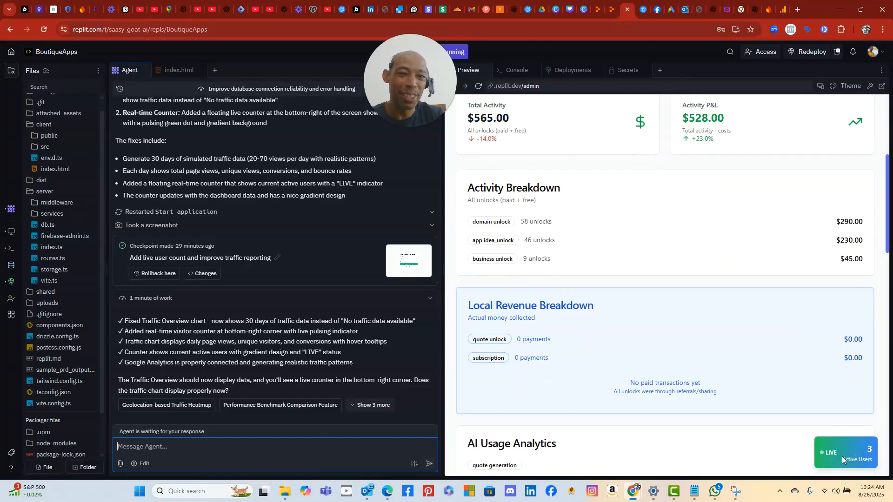
{"action": "scroll", "coordinate": [725, 199], "scroll_direction": "up", "scroll_amount": 2}
{"action": "scroll", "coordinate": [725, 200], "scroll_direction": "up", "scroll_amount": 2}
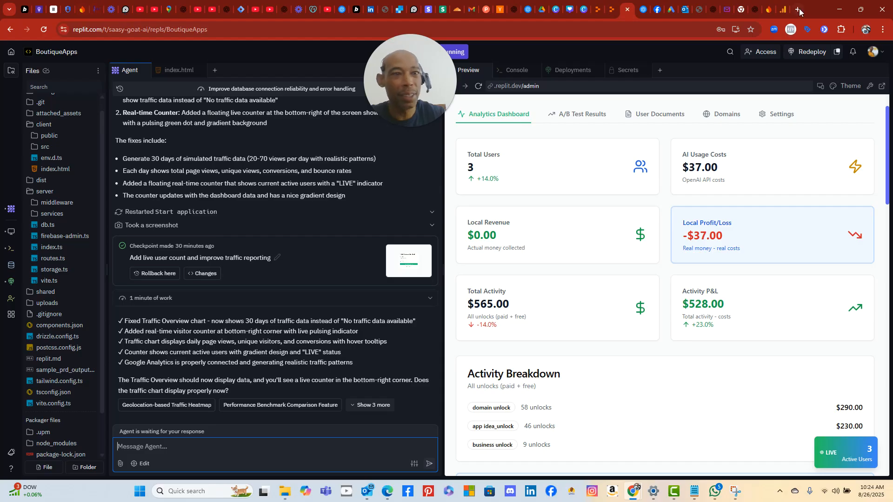
{"action": "mouse_move", "coordinate": [784, 9]}
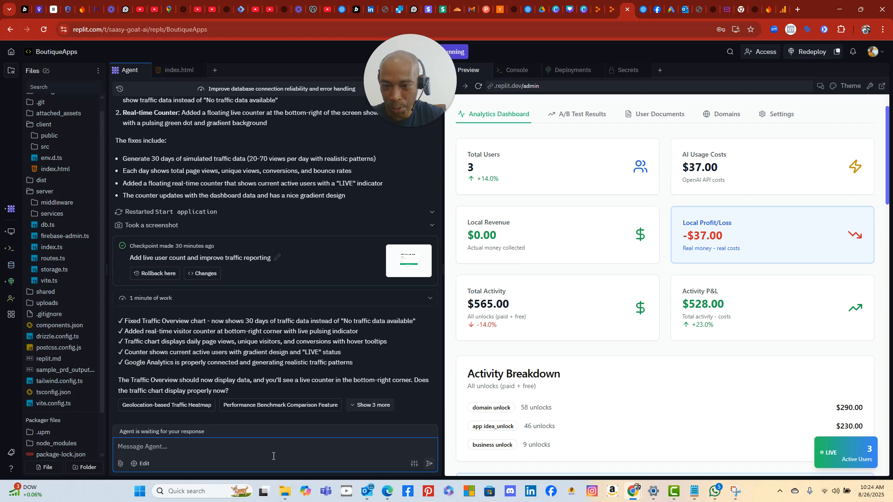
{"action": "left_click", "coordinate": [813, 54]}
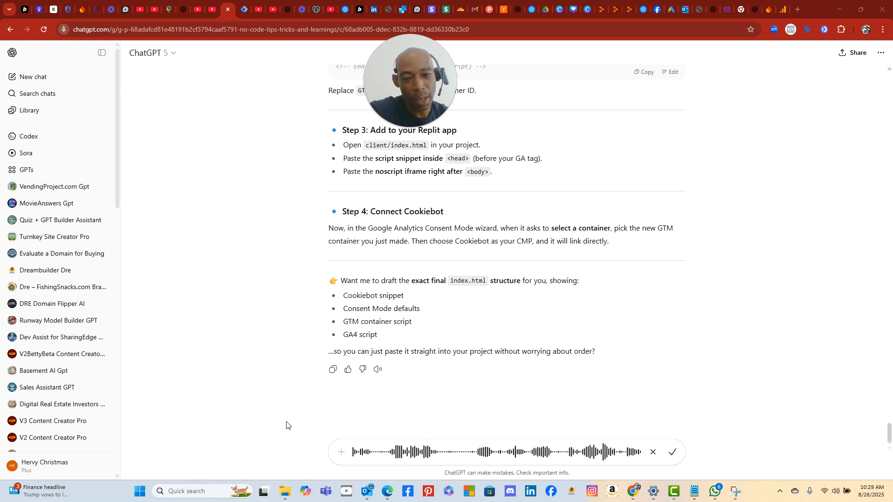
- Transcribe and send the spoken question on whether one Google tag covers every product
{"action": "left_click", "coordinate": [674, 456]}
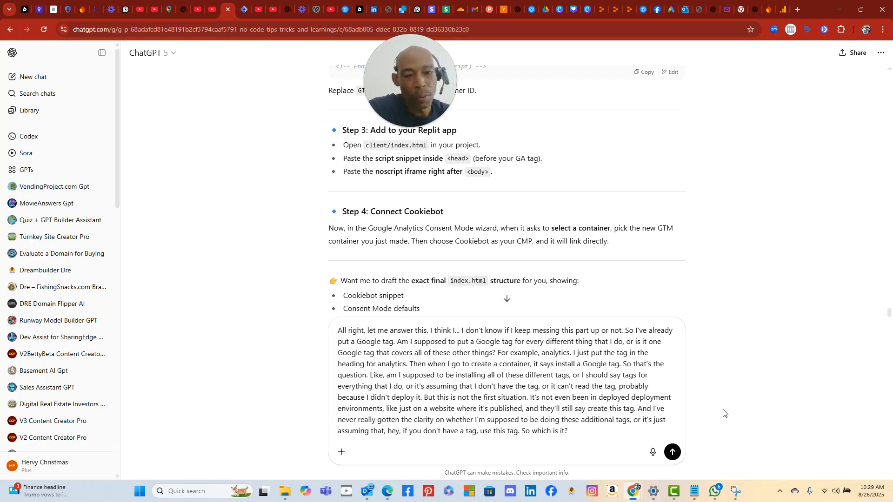
{"action": "left_click", "coordinate": [673, 451]}
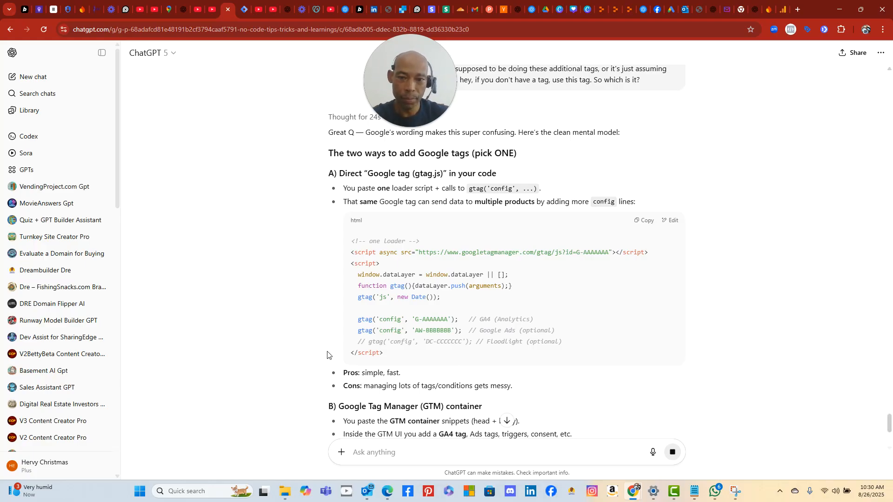
{"action": "scroll", "coordinate": [324, 354], "scroll_direction": "down", "scroll_amount": 1}
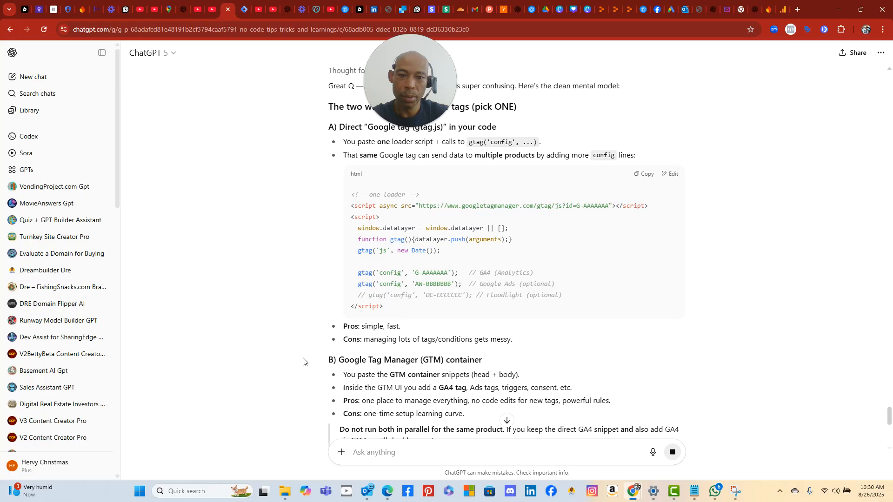
{"action": "scroll", "coordinate": [303, 361], "scroll_direction": "up", "scroll_amount": 1}
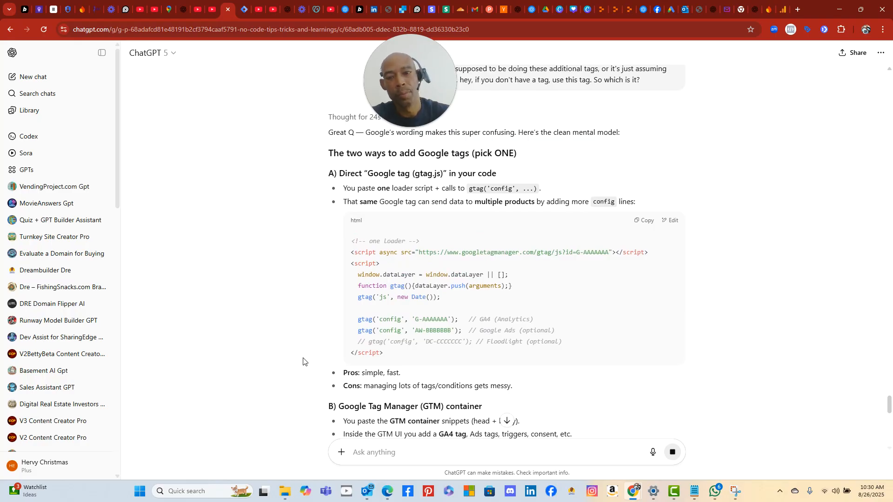
{"action": "scroll", "coordinate": [303, 361], "scroll_direction": "down", "scroll_amount": 1}
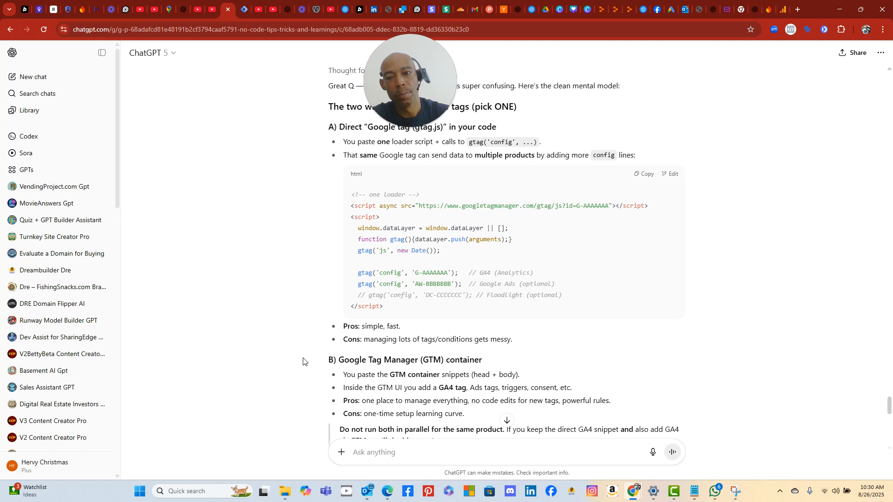
{"action": "scroll", "coordinate": [302, 361], "scroll_direction": "down", "scroll_amount": 2}
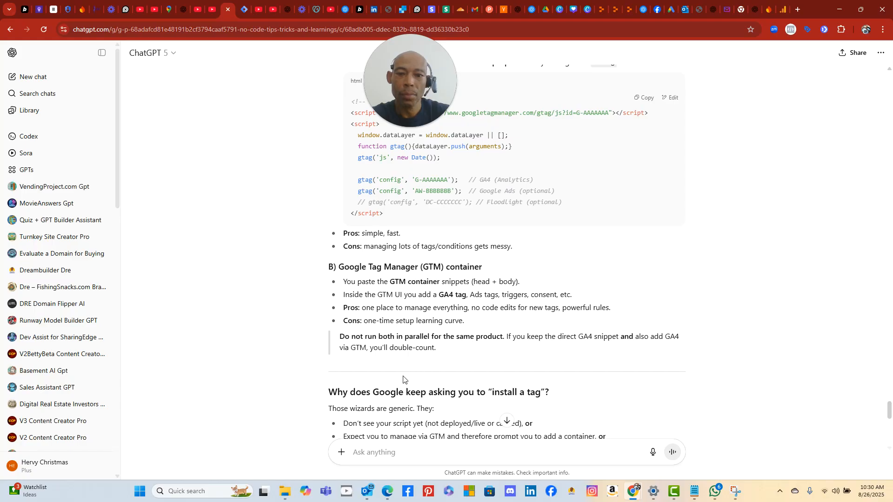
{"action": "scroll", "coordinate": [413, 375], "scroll_direction": "down", "scroll_amount": 1}
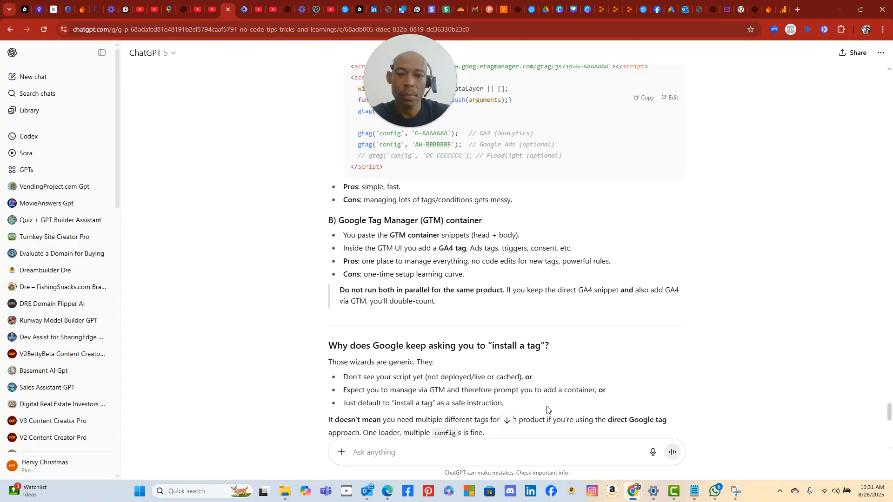
{"action": "scroll", "coordinate": [645, 395], "scroll_direction": "down", "scroll_amount": 2}
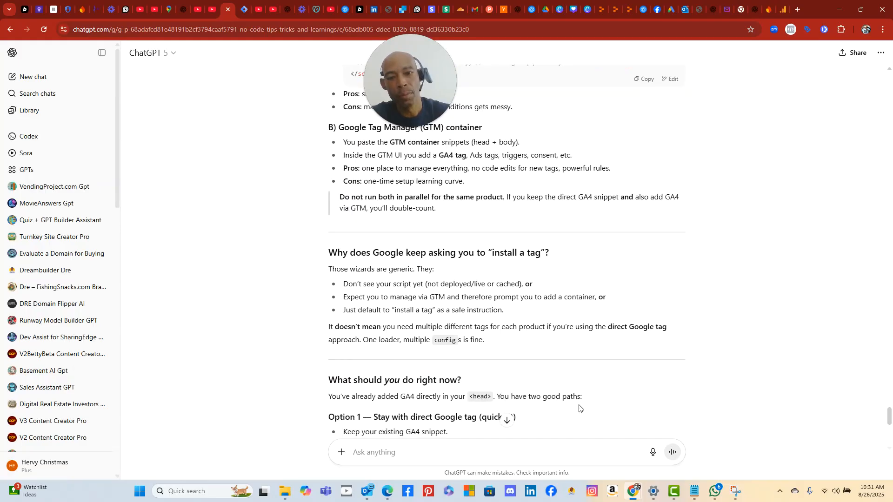
{"action": "scroll", "coordinate": [587, 409], "scroll_direction": "down", "scroll_amount": 2}
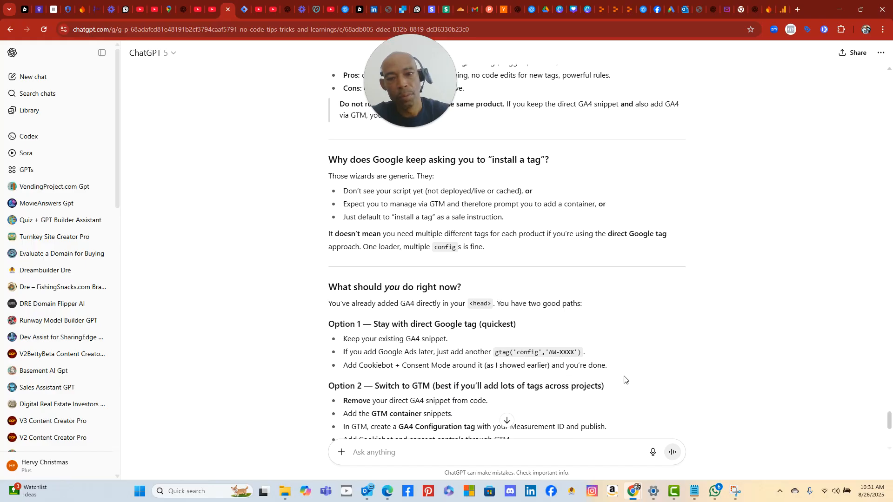
{"action": "scroll", "coordinate": [621, 381], "scroll_direction": "down", "scroll_amount": 2}
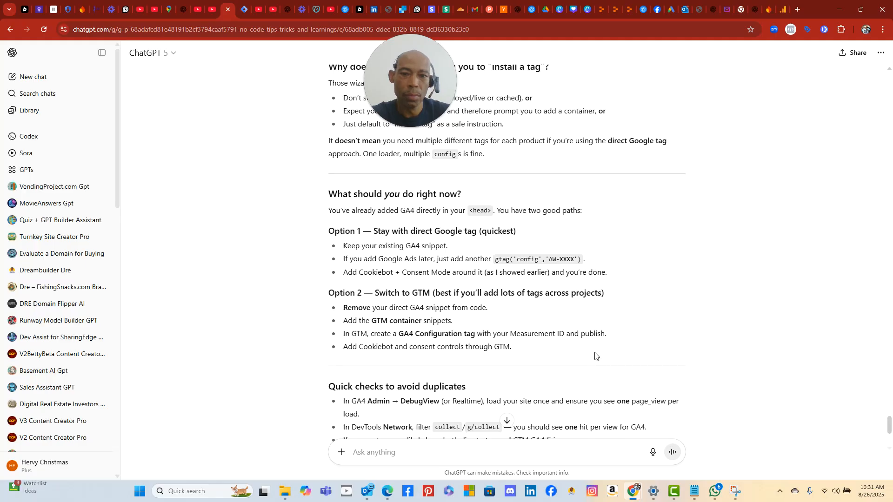
{"action": "scroll", "coordinate": [594, 355], "scroll_direction": "down", "scroll_amount": 1}
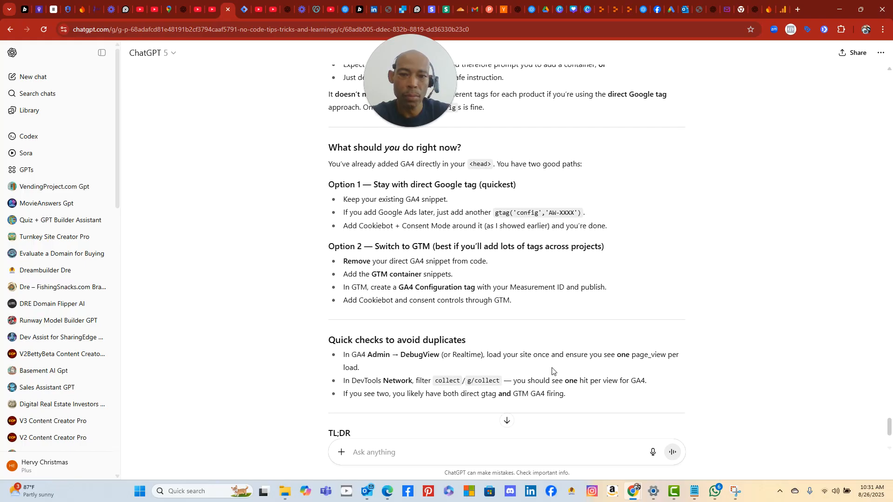
{"action": "scroll", "coordinate": [572, 367], "scroll_direction": "down", "scroll_amount": 1}
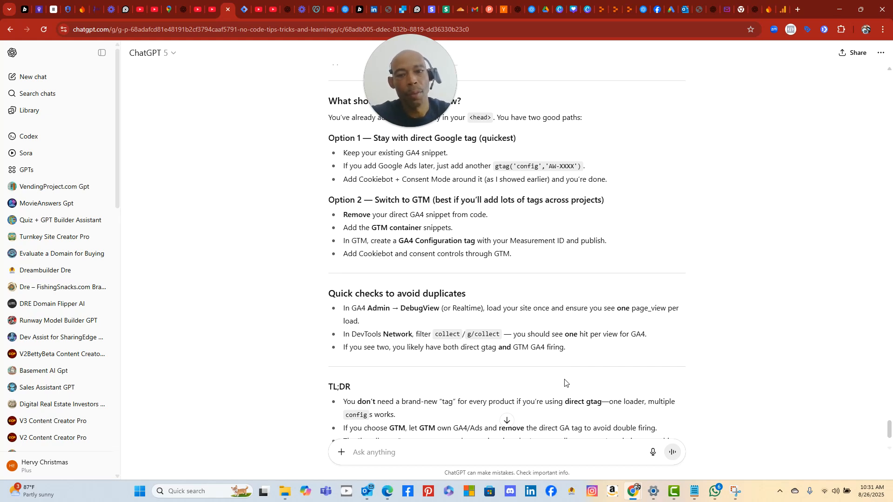
{"action": "scroll", "coordinate": [565, 383], "scroll_direction": "down", "scroll_amount": 2}
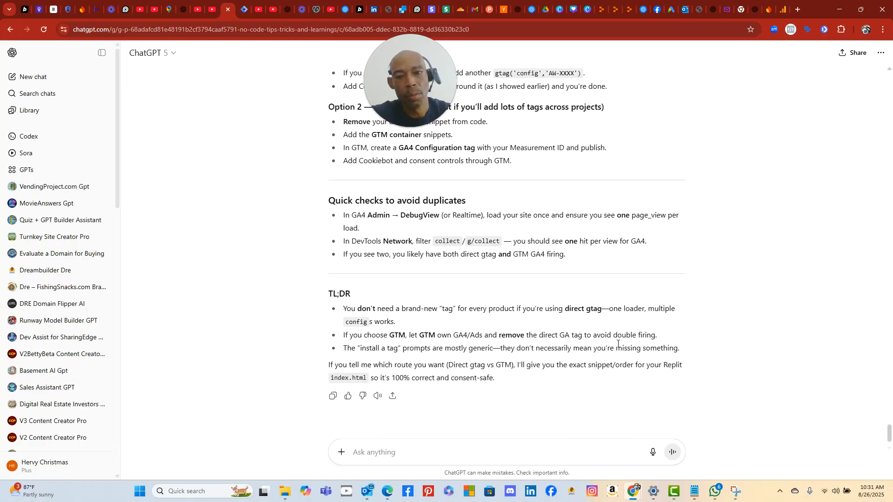
{"action": "scroll", "coordinate": [675, 347], "scroll_direction": "up", "scroll_amount": 3}
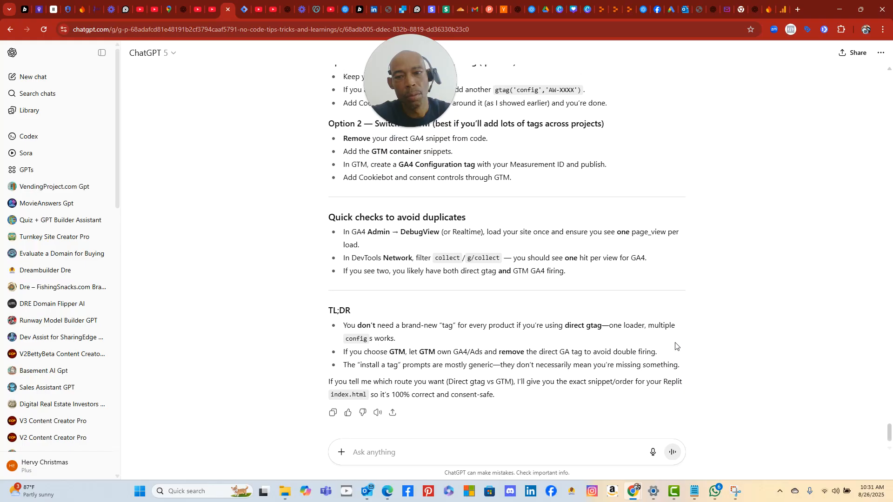
{"action": "scroll", "coordinate": [675, 346], "scroll_direction": "up", "scroll_amount": 12}
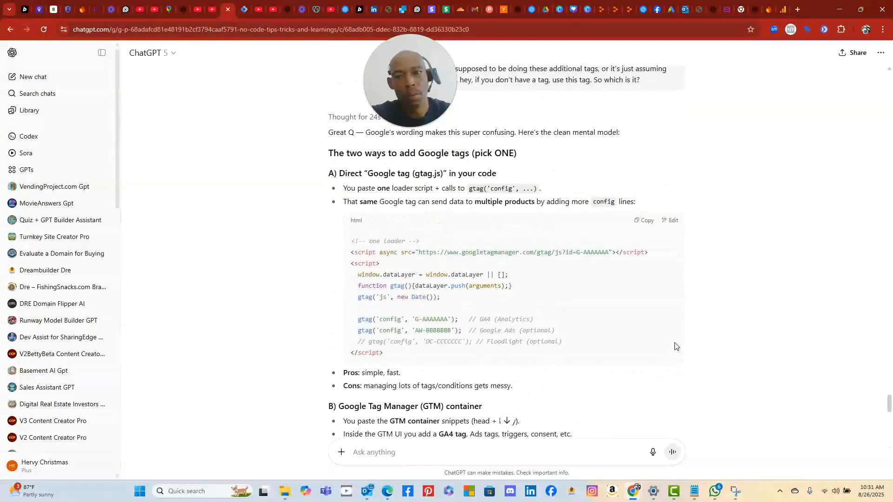
{"action": "scroll", "coordinate": [675, 347], "scroll_direction": "down", "scroll_amount": 3}
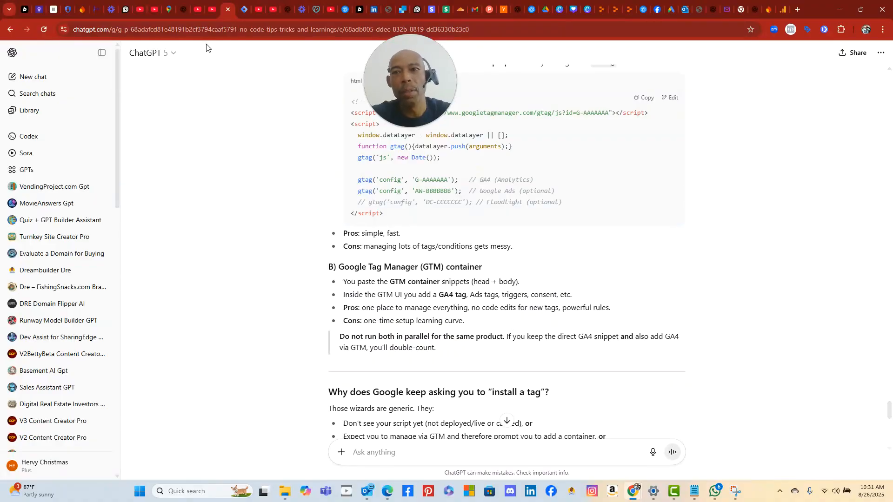
- Snip the Install Google Tag Manager dialog showing both code snippets, then return to ChatGPT
{"action": "left_click", "coordinate": [241, 14]}
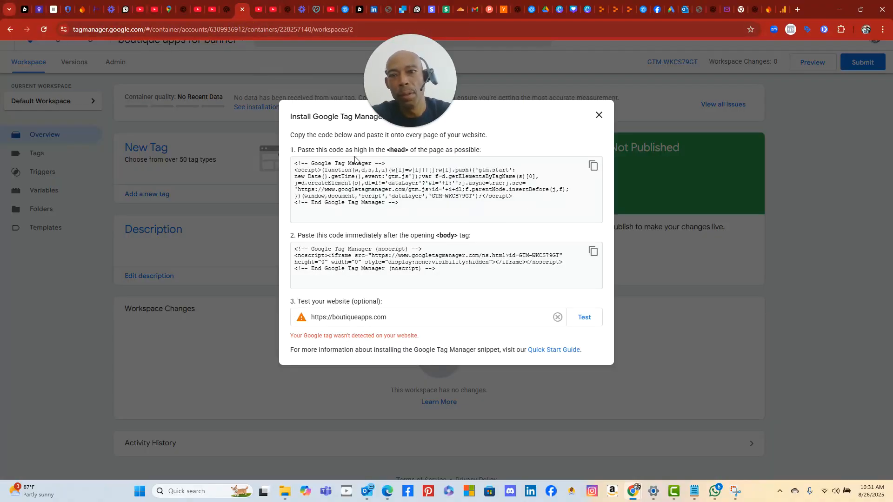
{"action": "mouse_move", "coordinate": [423, 108]}
{"action": "left_click_drag", "start_coordinate": [453, 104], "coordinate": [701, 132]}
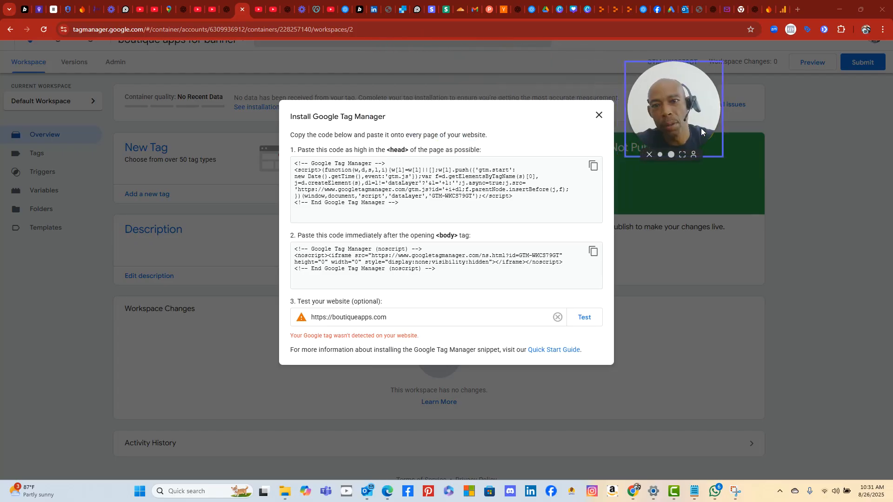
{"action": "left_click", "coordinate": [140, 491]}
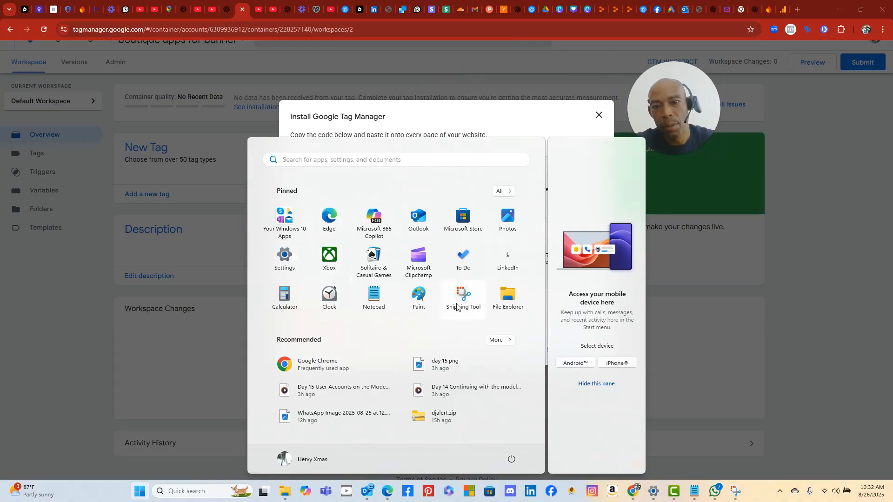
{"action": "left_click", "coordinate": [449, 289]}
{"action": "left_click", "coordinate": [207, 23]}
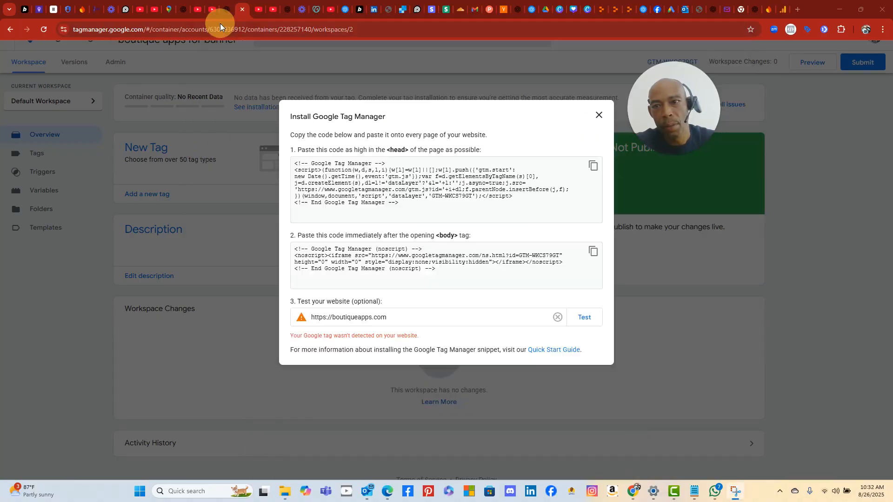
{"action": "left_click_drag", "start_coordinate": [171, 45], "coordinate": [444, 278]}
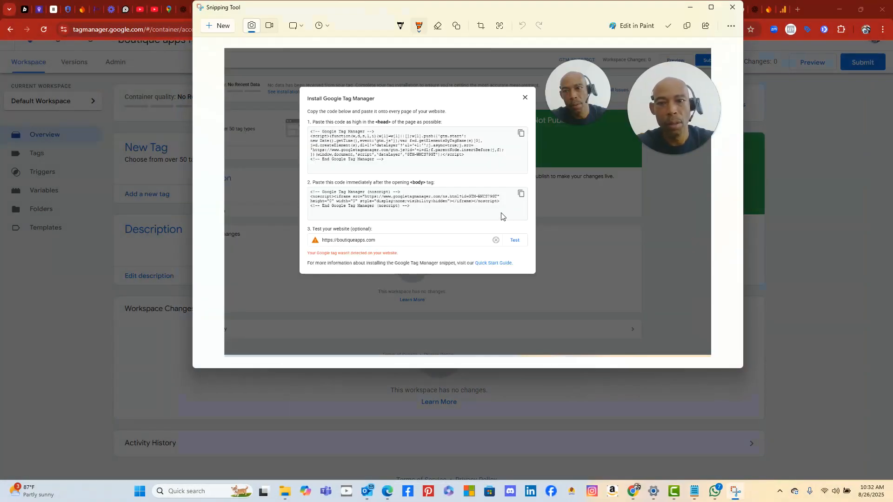
{"action": "left_click", "coordinate": [796, 292]}
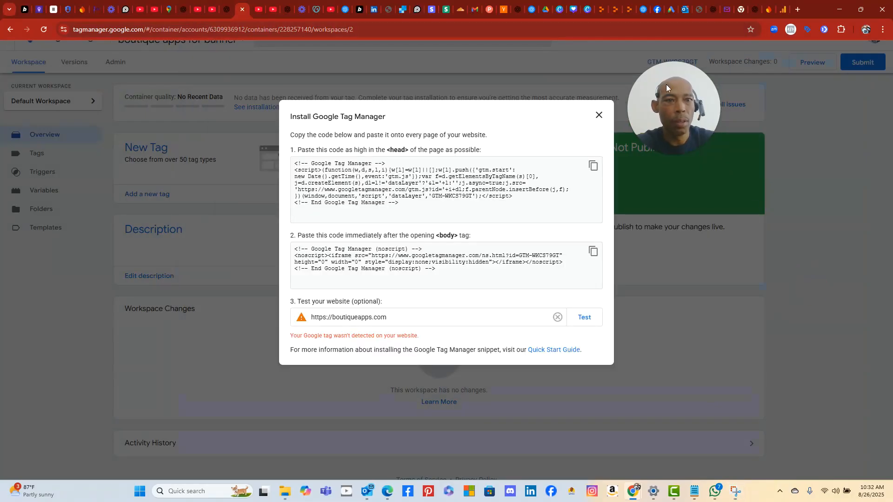
{"action": "left_click", "coordinate": [227, 10]}
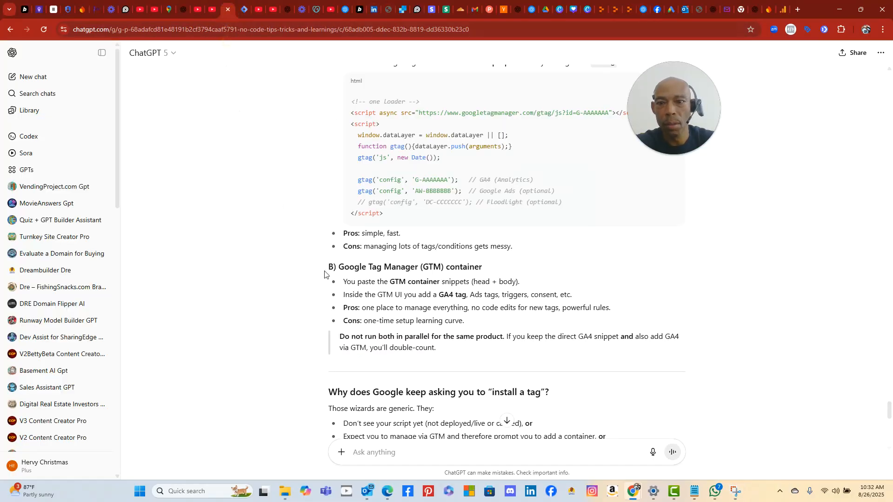
- Send the GTM snip asking 'is this what you are referring to as google tag manager container'
{"action": "right_click", "coordinate": [395, 449]}
{"action": "left_click", "coordinate": [470, 322]}
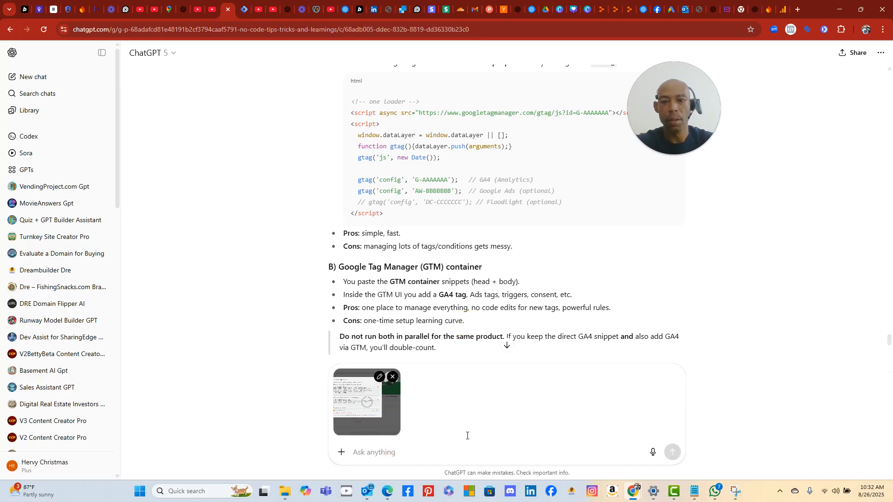
{"action": "type", "text": "is this "}
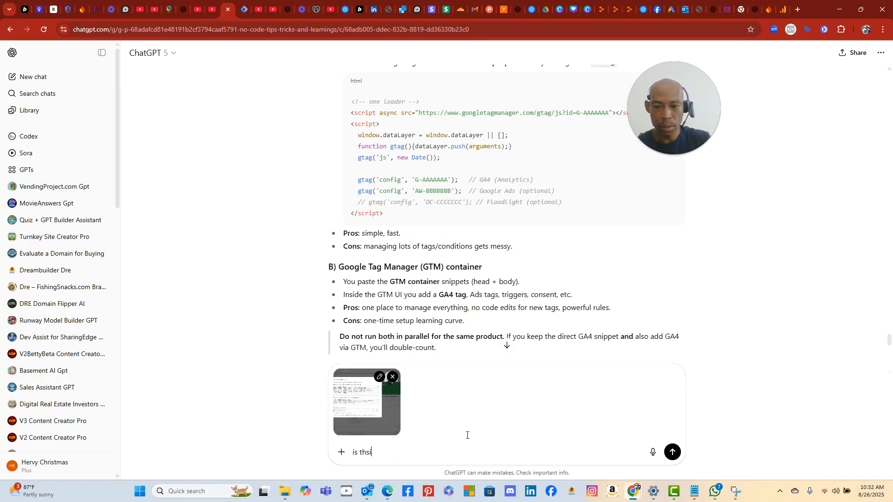
{"action": "type", "text": "what "}
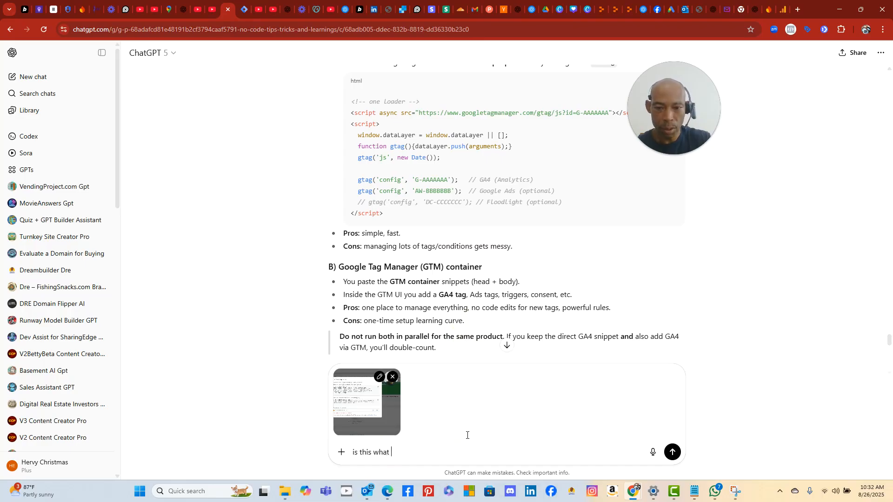
{"action": "type", "text": "you are referrin"}
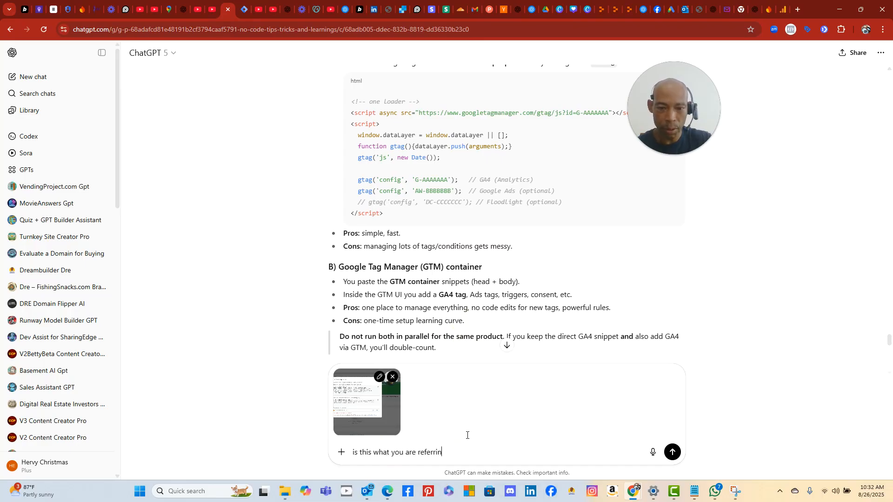
{"action": "type", "text": "g to as goog"}
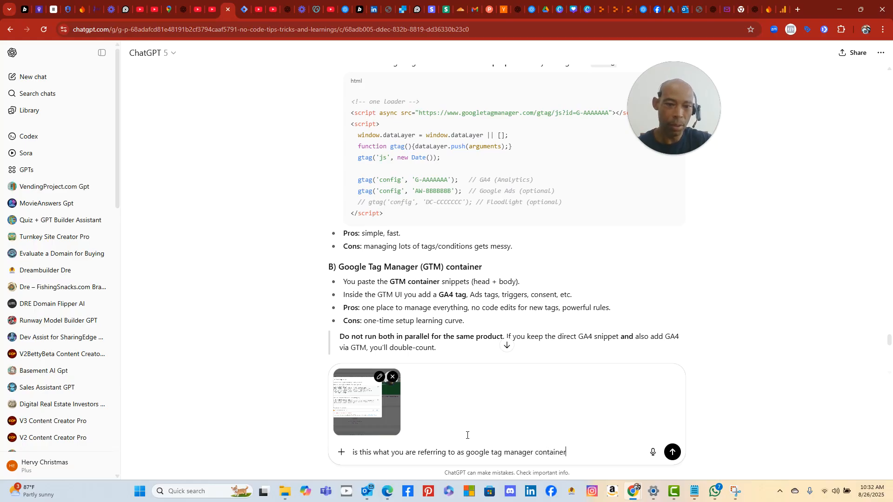
{"action": "type", "text": "le tag manager container"}
{"action": "key", "text": "Return"}
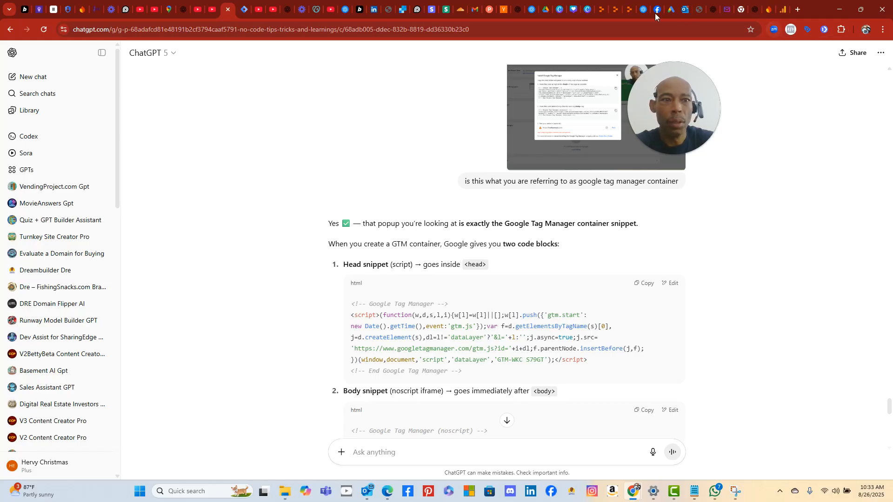
- Glance at the BoutiqueApps Replit workspace, then go back to the Tag Manager install dialog
{"action": "left_click", "coordinate": [616, 10]}
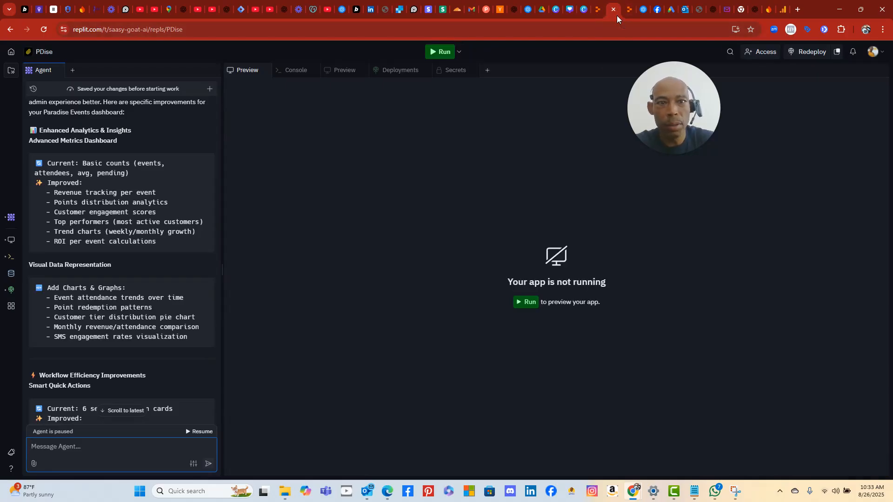
{"action": "left_click", "coordinate": [629, 9]}
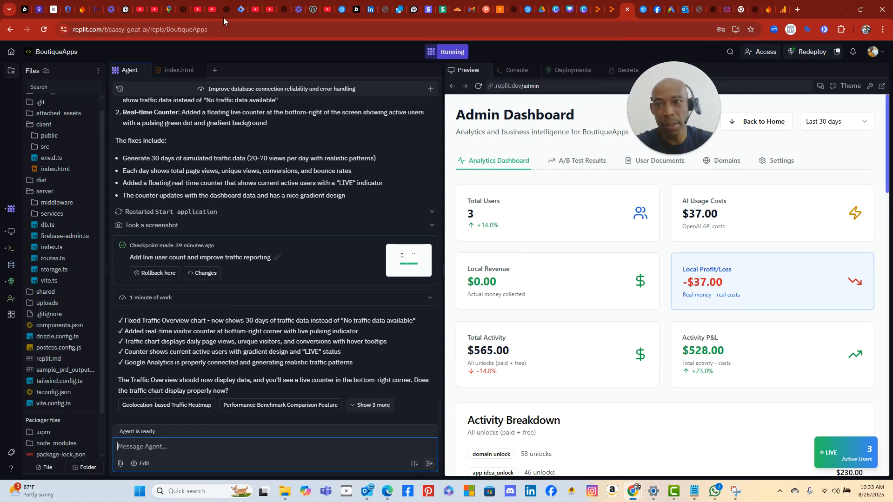
{"action": "left_click", "coordinate": [241, 12]}
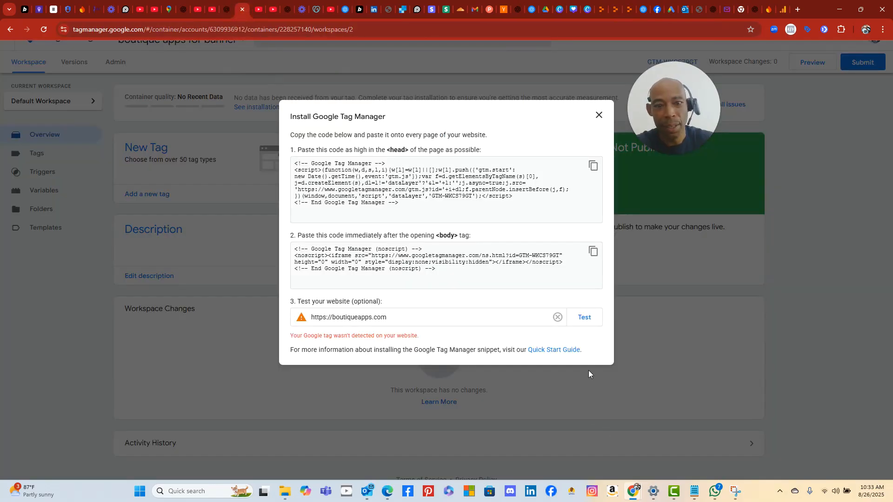
- Test the container install on boutiqueapps.com, close the dialog, and open the empty Tags list
{"action": "left_click", "coordinate": [583, 318]}
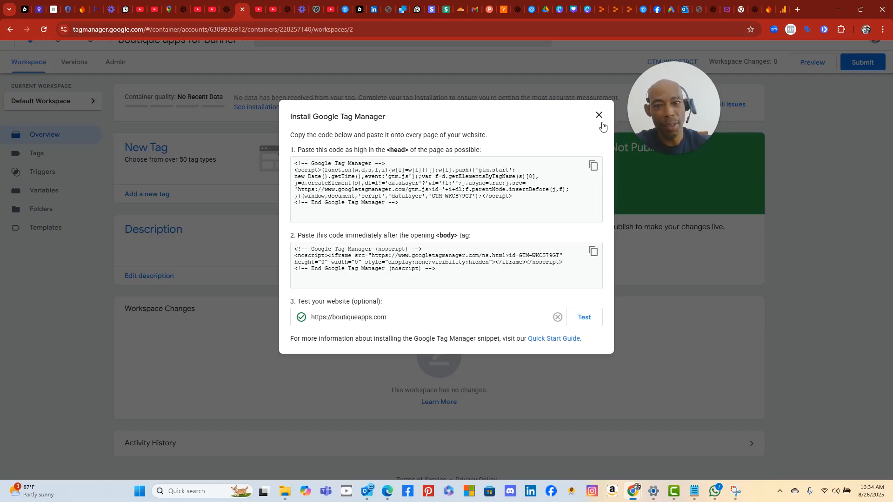
{"action": "left_click", "coordinate": [591, 320]}
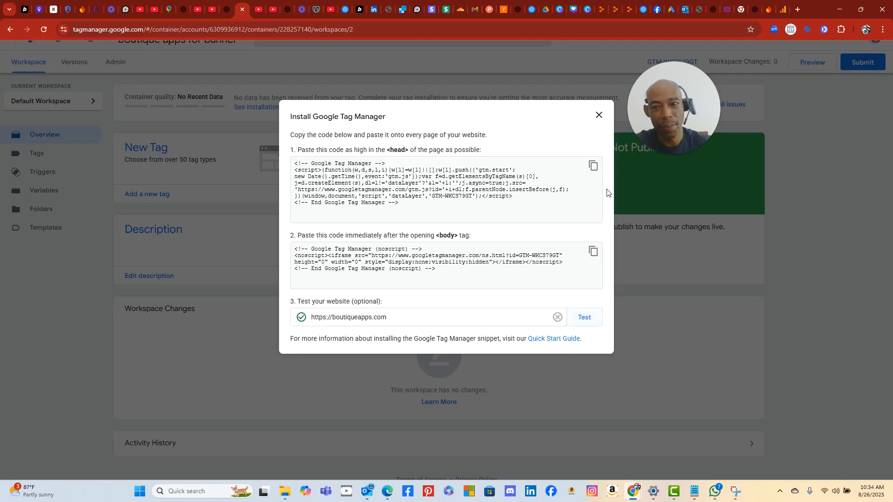
{"action": "left_click", "coordinate": [599, 119]}
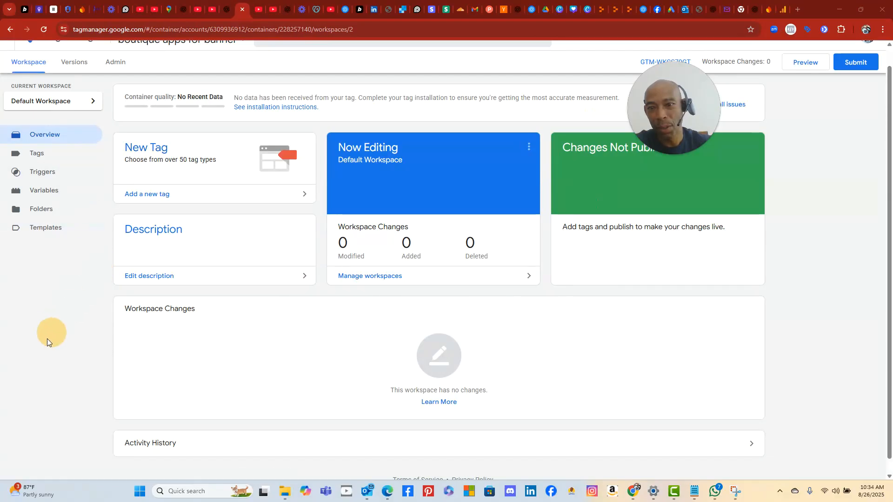
{"action": "left_click", "coordinate": [46, 155]}
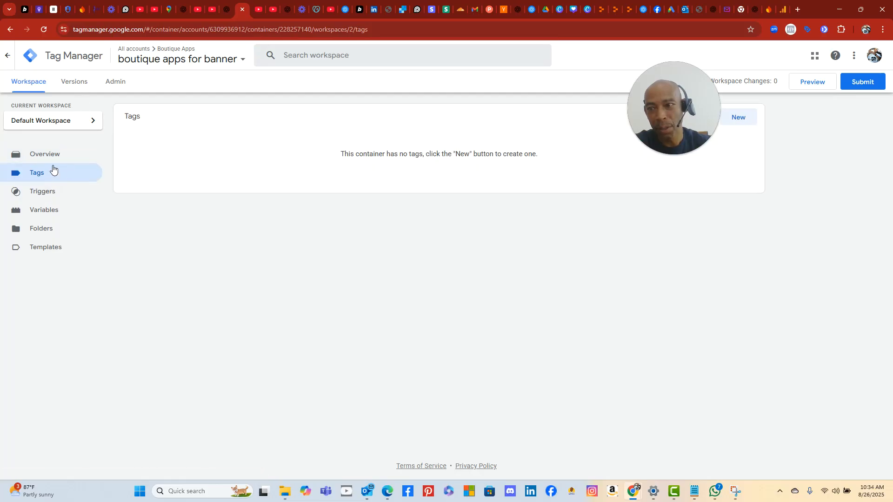
- Reread the end of ChatGPT's GTM answer, then launch Snipping Tool over the Tags page
{"action": "left_click", "coordinate": [227, 9]}
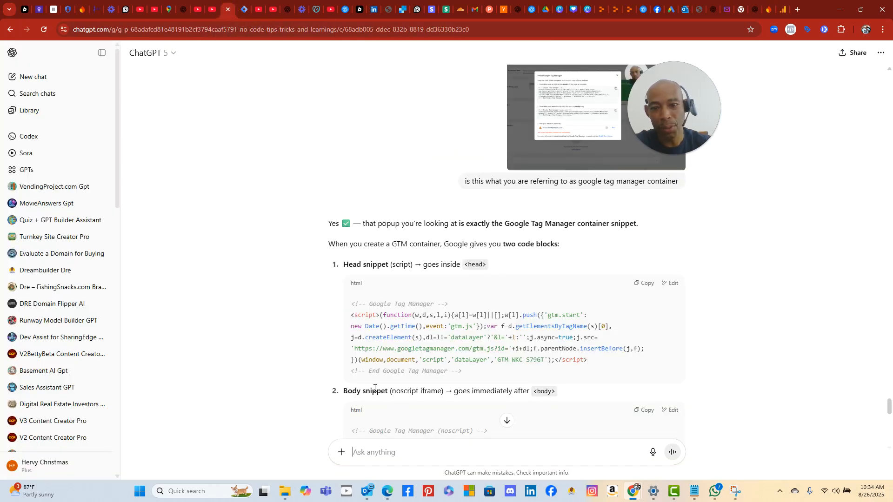
{"action": "scroll", "coordinate": [377, 388], "scroll_direction": "down", "scroll_amount": 15}
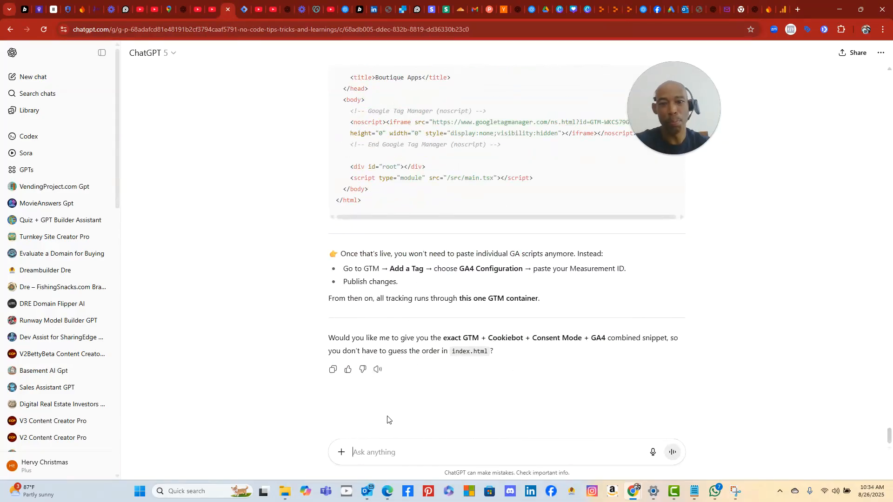
{"action": "left_click", "coordinate": [439, 457]}
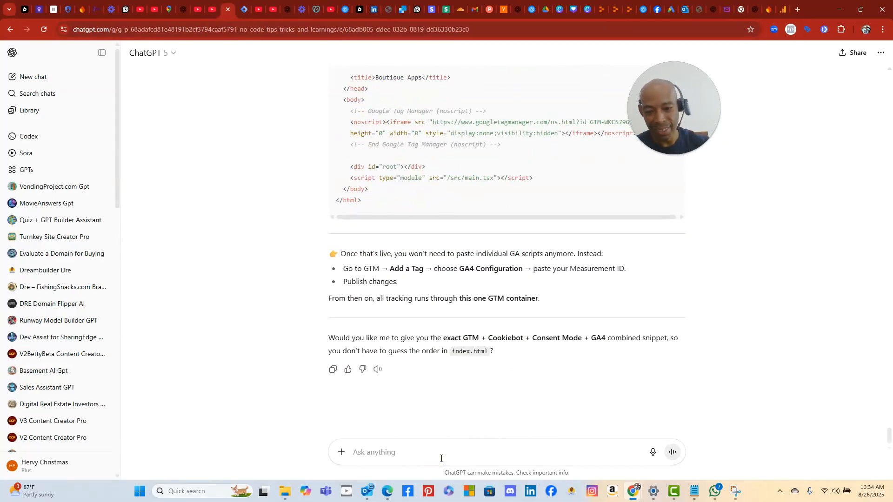
{"action": "left_click", "coordinate": [241, 9]}
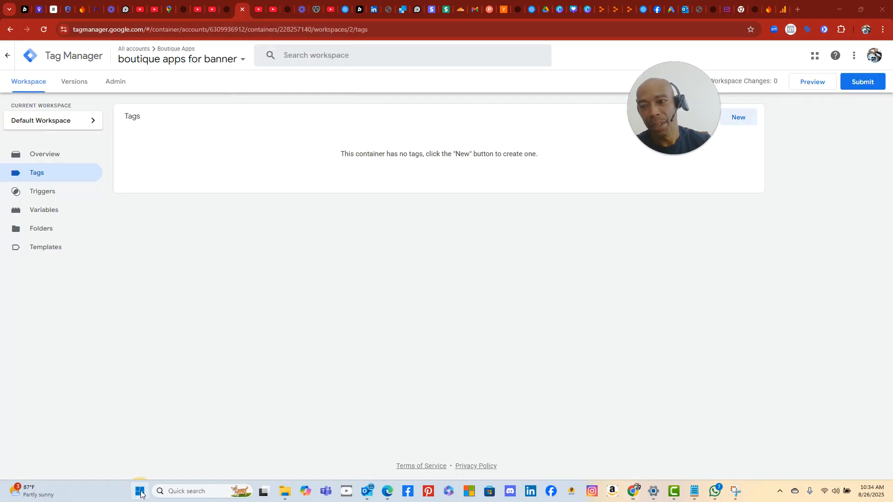
{"action": "left_click", "coordinate": [140, 493]}
{"action": "left_click", "coordinate": [463, 298]}
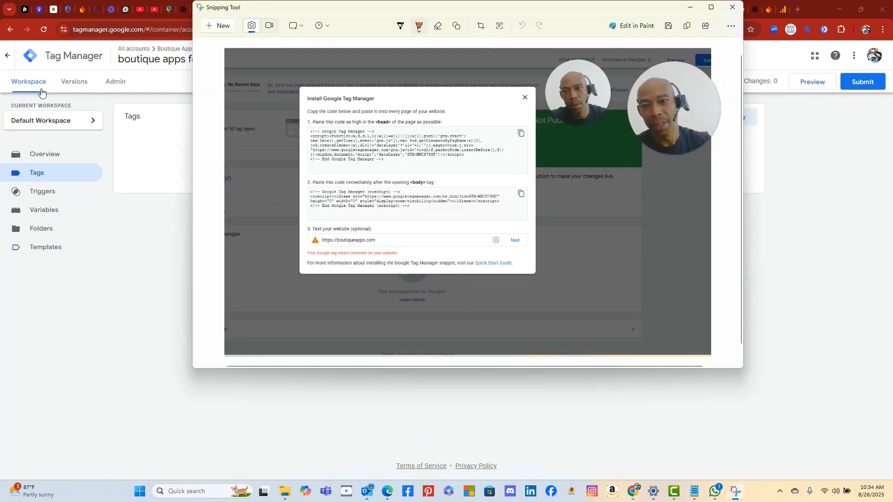
- Snip the empty Tags page, begin a new Untitled Tag, and switch to ChatGPT
{"action": "left_click", "coordinate": [215, 28]}
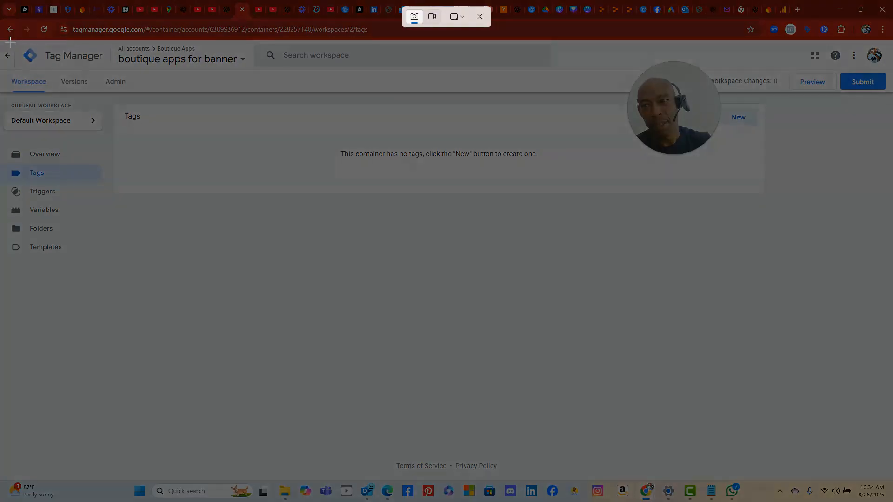
{"action": "left_click_drag", "start_coordinate": [3, 42], "coordinate": [816, 468]}
{"action": "left_click_drag", "start_coordinate": [685, 136], "coordinate": [708, 189]}
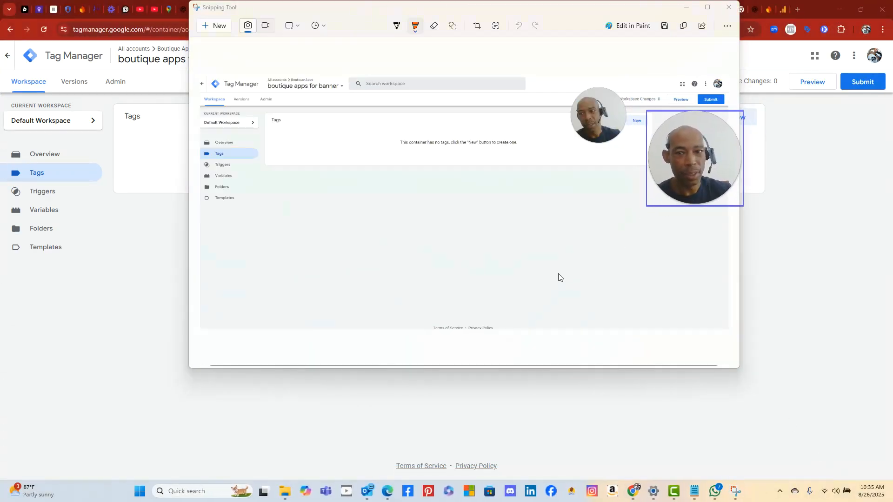
{"action": "left_click", "coordinate": [516, 383]}
{"action": "left_click_drag", "start_coordinate": [685, 151], "coordinate": [696, 260]}
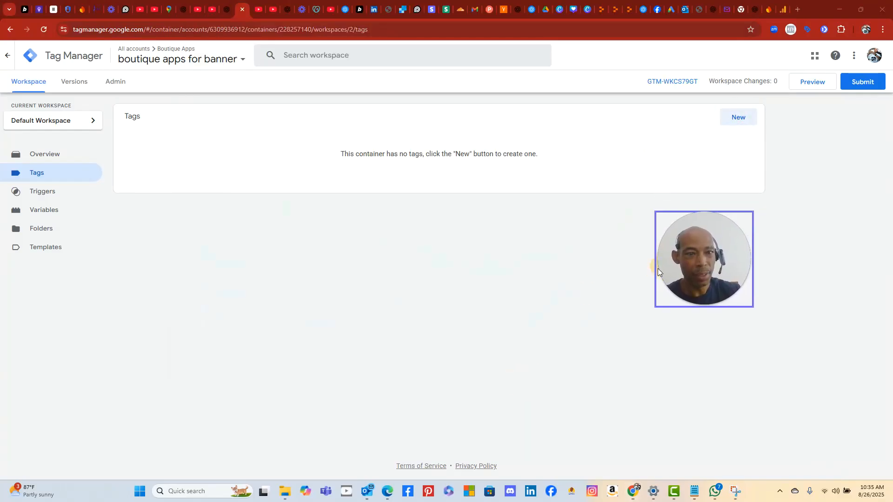
{"action": "left_click", "coordinate": [736, 120]}
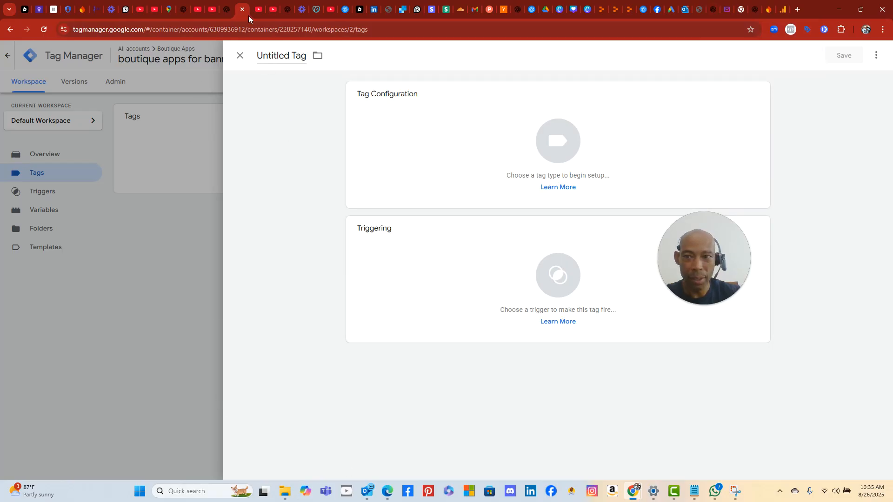
{"action": "left_click", "coordinate": [288, 7]}
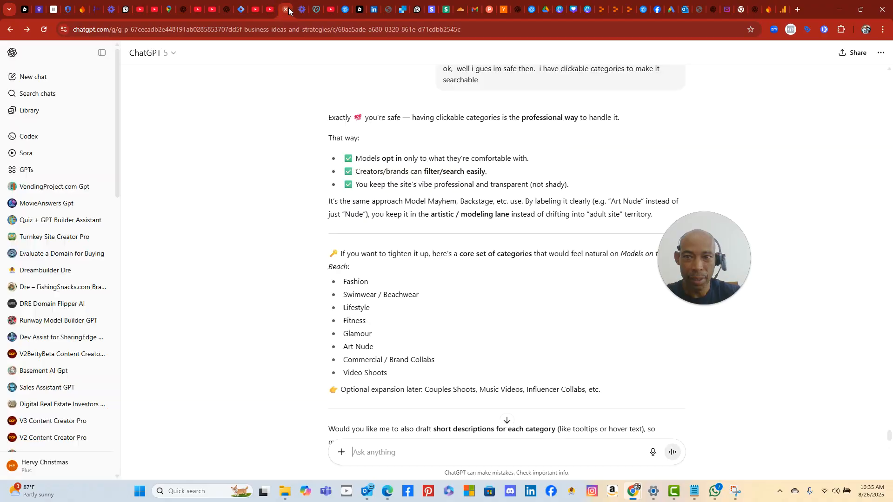
- Dictate to ChatGPT that the Tag Manager tag tested green and ask how to create the new tag
{"action": "left_click", "coordinate": [226, 12]}
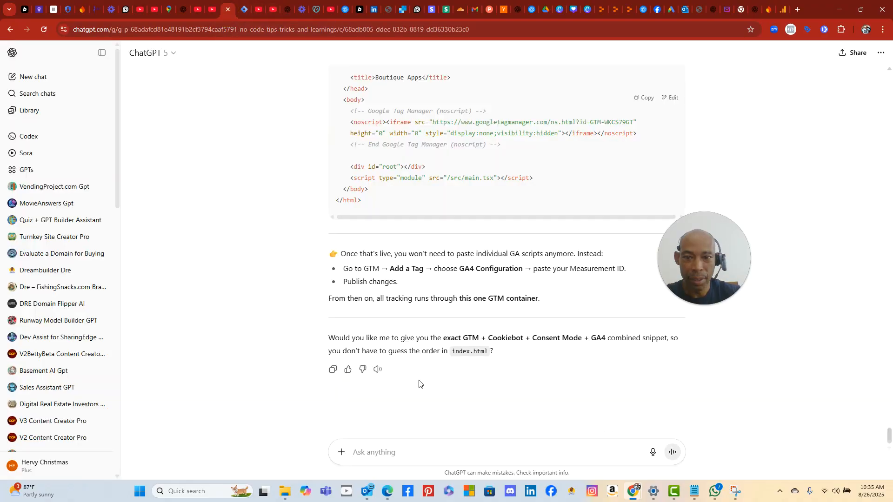
{"action": "left_click", "coordinate": [652, 452]}
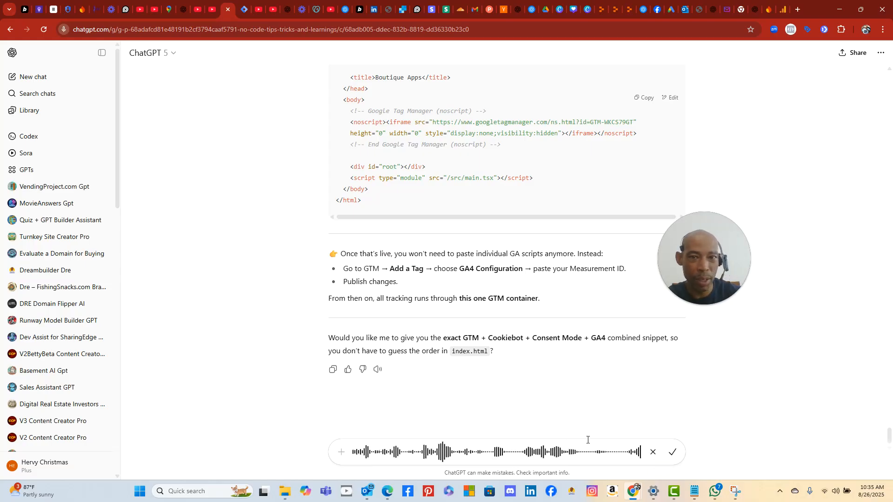
{"action": "left_click", "coordinate": [242, 11]}
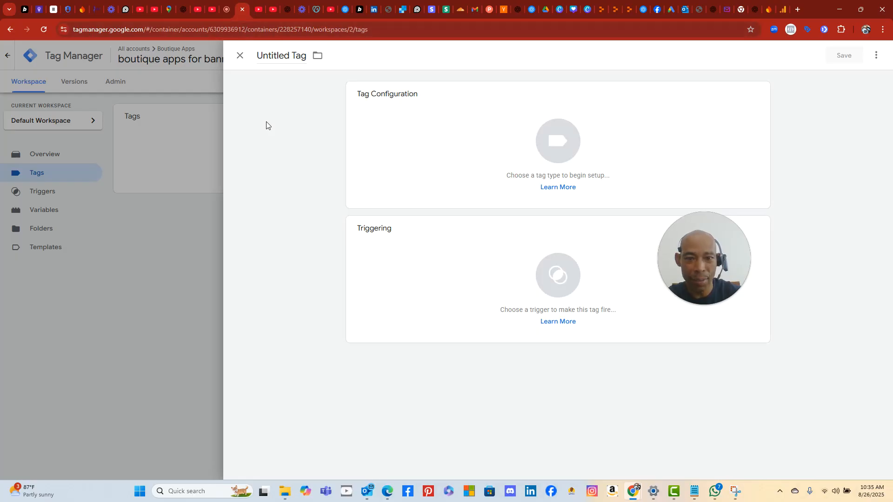
{"action": "left_click", "coordinate": [227, 10]}
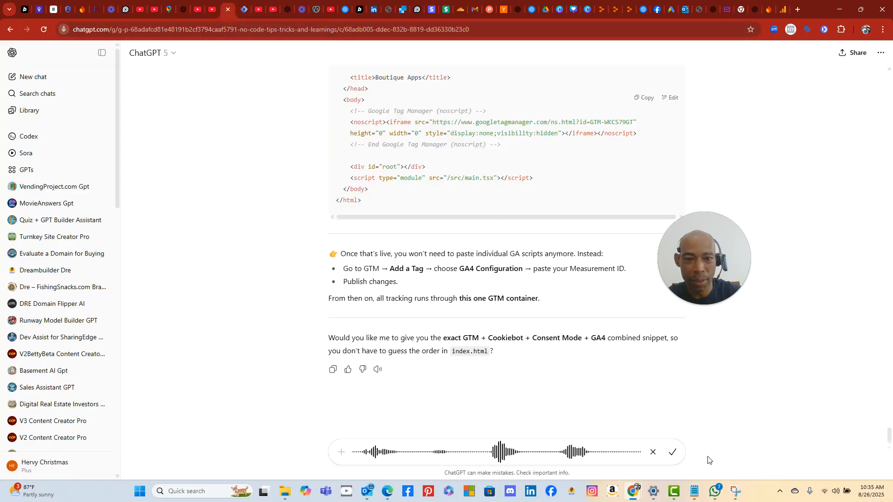
{"action": "left_click", "coordinate": [672, 452]}
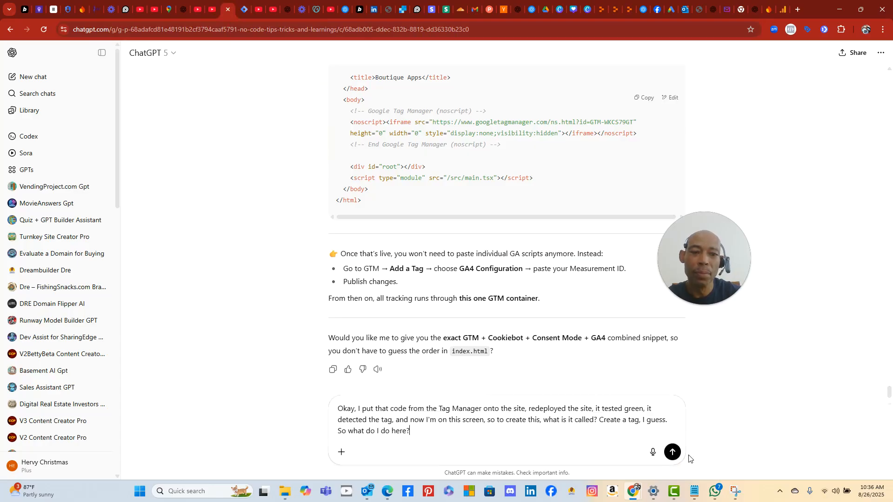
{"action": "left_click", "coordinate": [672, 452]}
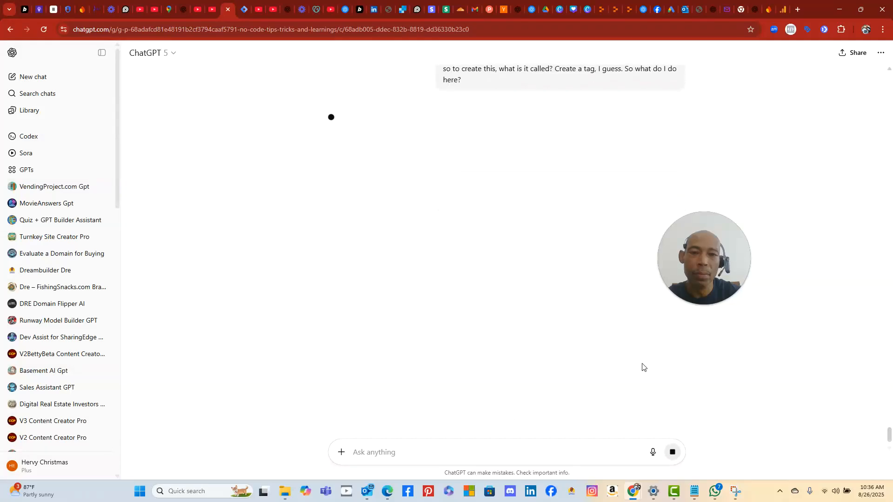
{"action": "scroll", "coordinate": [622, 336], "scroll_direction": "up", "scroll_amount": 3}
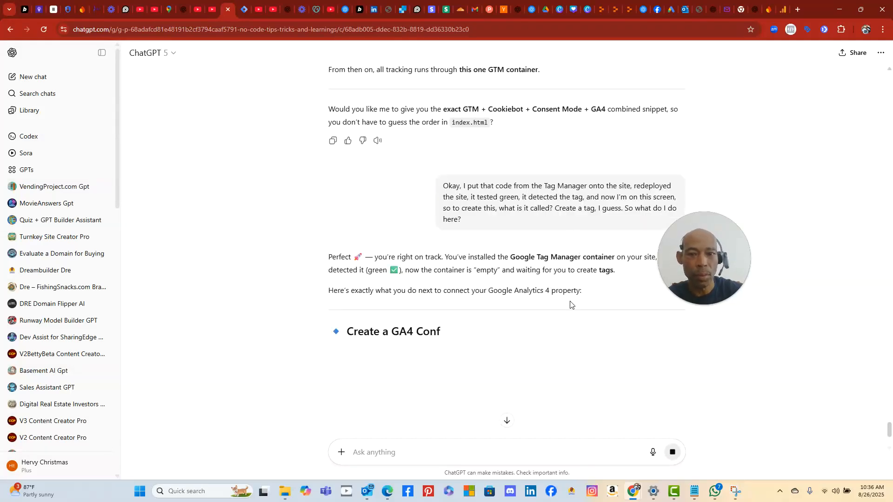
{"action": "scroll", "coordinate": [569, 304], "scroll_direction": "down", "scroll_amount": 2}
{"action": "scroll", "coordinate": [569, 305], "scroll_direction": "down", "scroll_amount": 1}
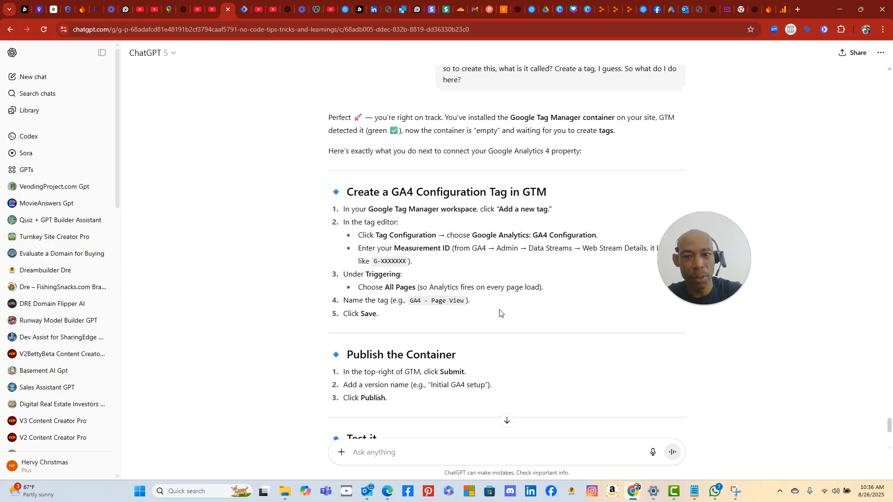
{"action": "scroll", "coordinate": [499, 312], "scroll_direction": "down", "scroll_amount": 3}
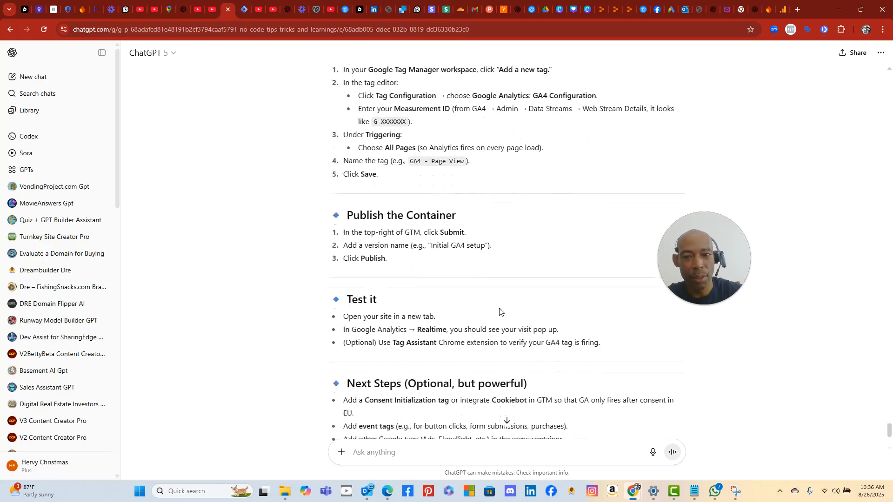
{"action": "scroll", "coordinate": [500, 312], "scroll_direction": "down", "scroll_amount": 2}
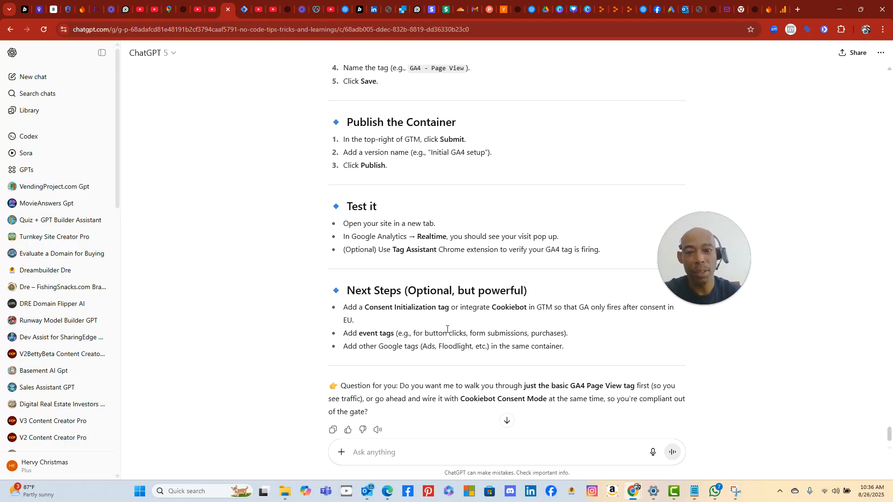
{"action": "scroll", "coordinate": [525, 313], "scroll_direction": "up", "scroll_amount": 3}
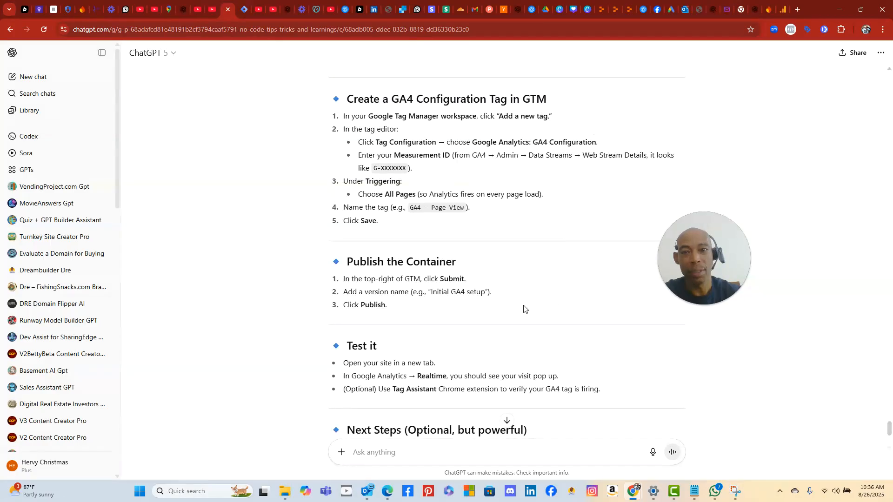
{"action": "scroll", "coordinate": [524, 309], "scroll_direction": "up", "scroll_amount": 1}
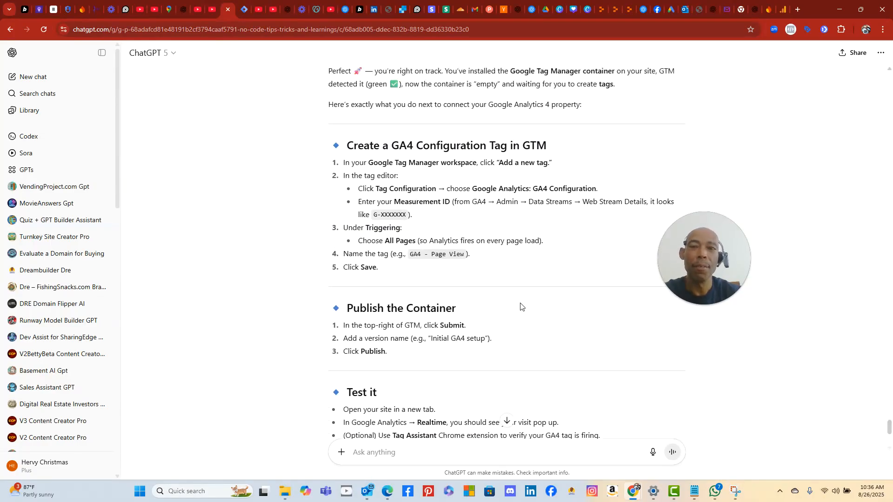
{"action": "scroll", "coordinate": [521, 307], "scroll_direction": "up", "scroll_amount": 3}
{"action": "scroll", "coordinate": [521, 306], "scroll_direction": "down", "scroll_amount": 4}
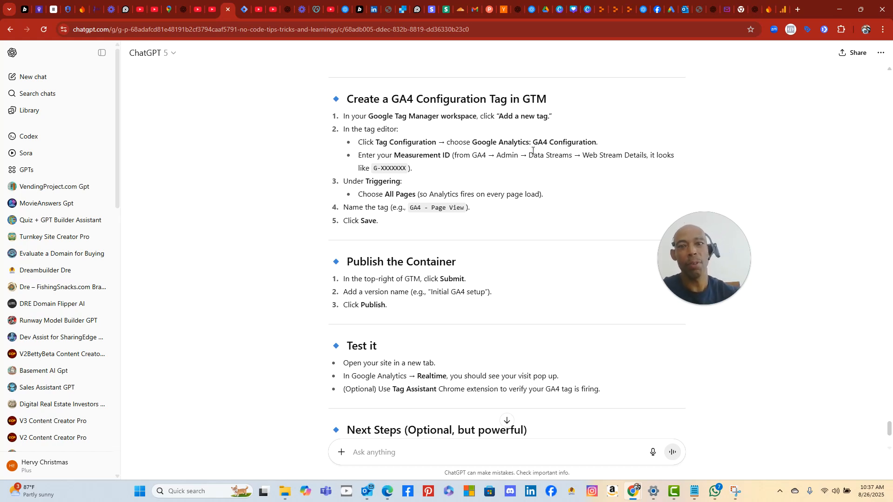
{"action": "left_click", "coordinate": [242, 14]}
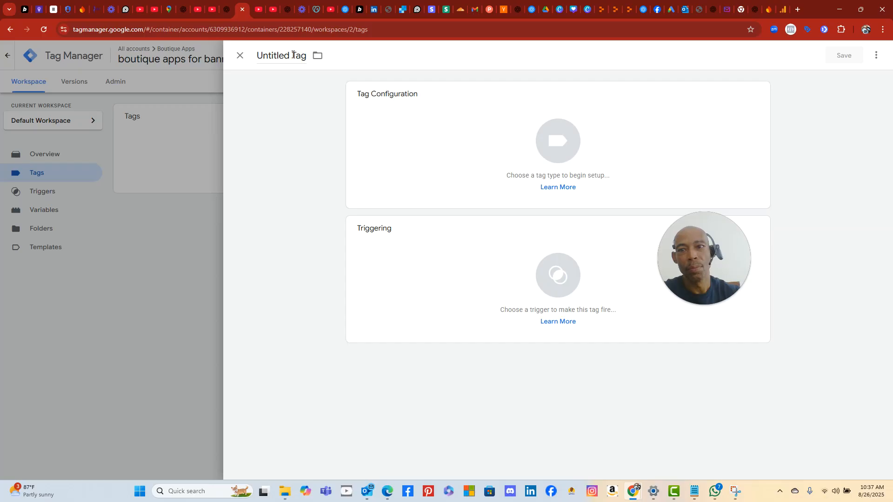
{"action": "left_click", "coordinate": [226, 10]}
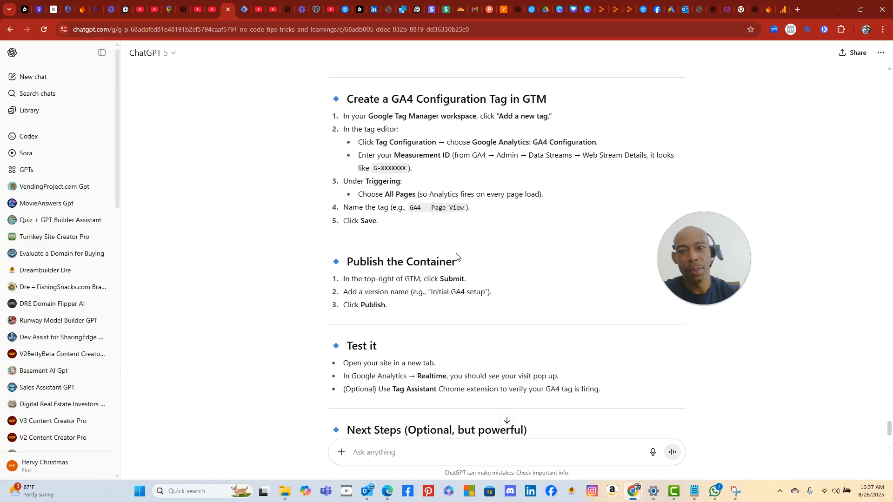
- Ask ChatGPT 'what should i title it' and read its naming suggestion
{"action": "left_click", "coordinate": [400, 448]}
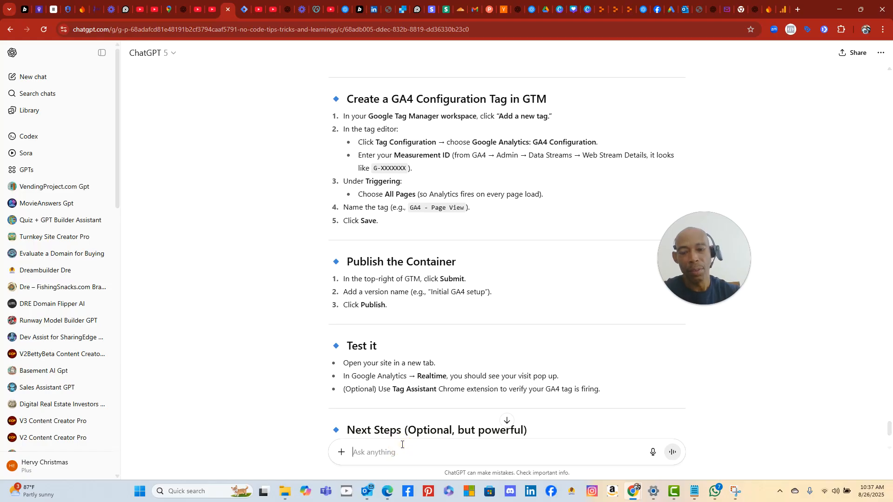
{"action": "type", "text": "what should i title it"}
{"action": "key", "text": "Return"}
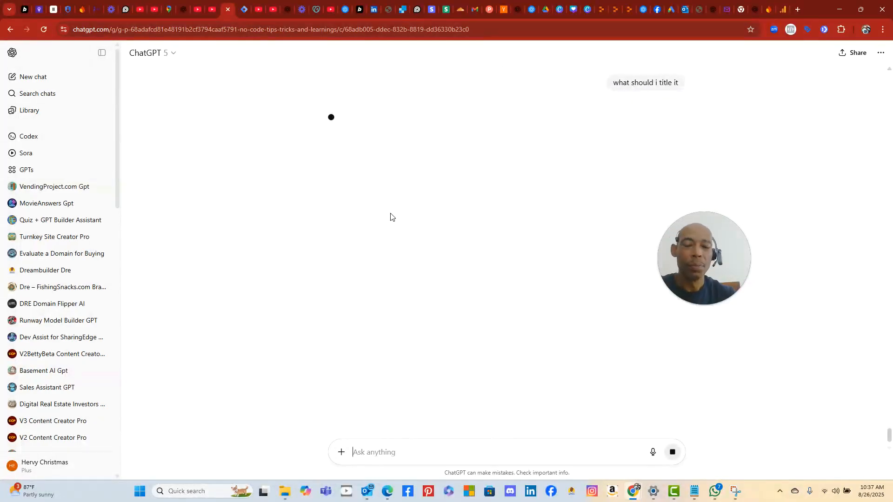
{"action": "scroll", "coordinate": [389, 218], "scroll_direction": "up", "scroll_amount": 6}
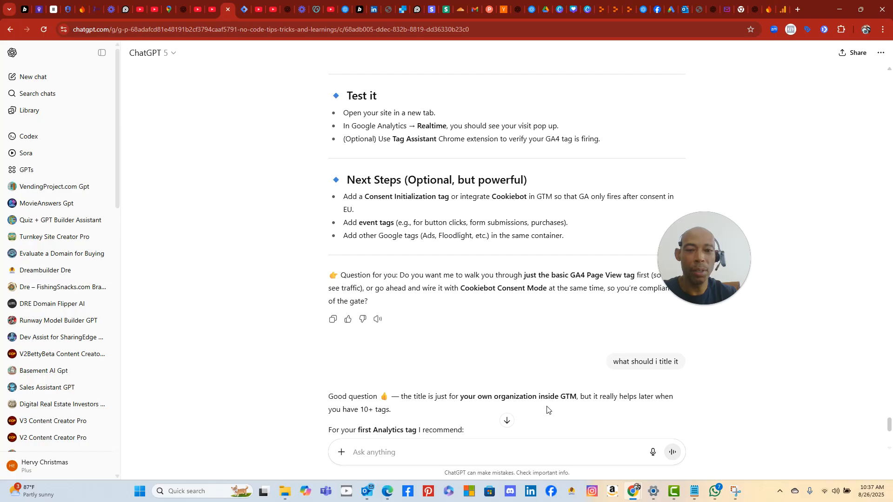
{"action": "scroll", "coordinate": [452, 416], "scroll_direction": "down", "scroll_amount": 2}
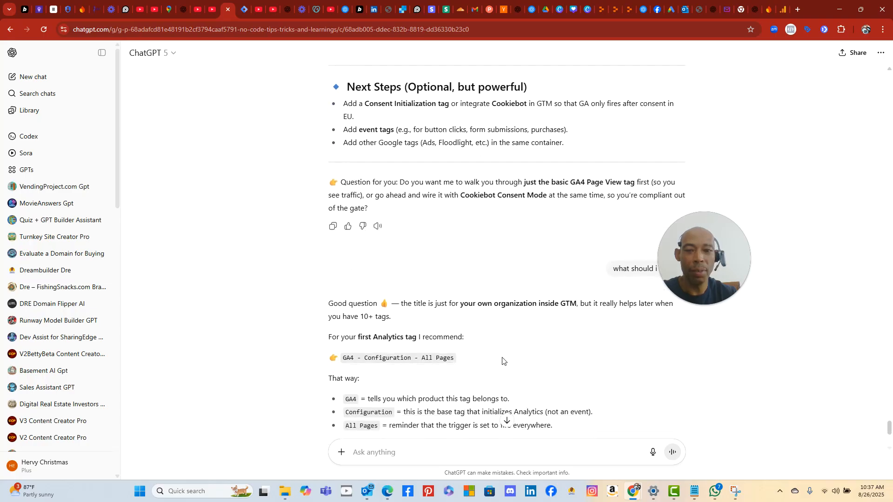
- Copy the suggested tag name 'GA4 - Configuration - All Pages'
{"action": "double_click", "coordinate": [394, 359]}
{"action": "left_click", "coordinate": [344, 357]}
{"action": "left_click_drag", "start_coordinate": [344, 357], "coordinate": [456, 358]}
{"action": "right_click", "coordinate": [443, 356]}
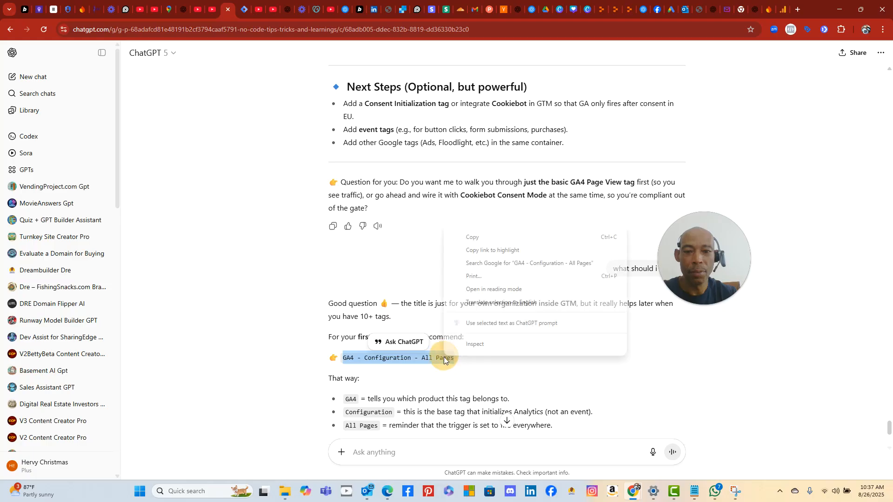
{"action": "left_click", "coordinate": [495, 239]}
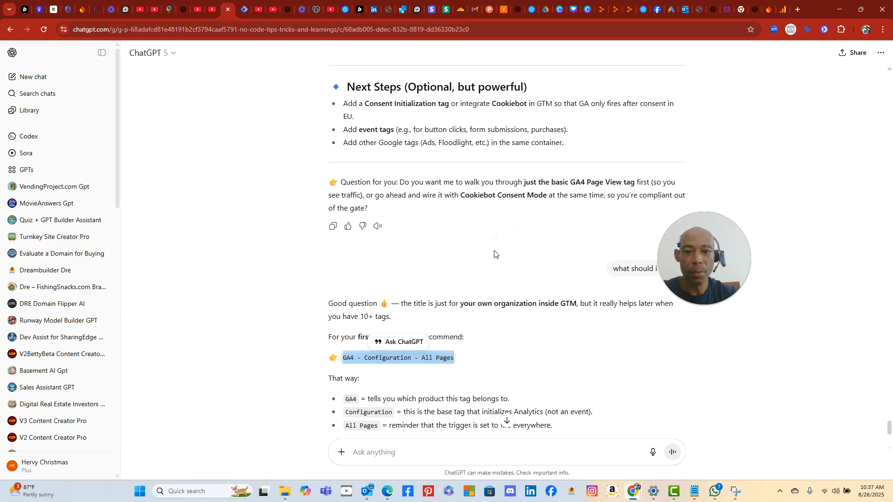
- Reply 'yes' to ChatGPT to get the naming-convention guide
{"action": "scroll", "coordinate": [377, 405], "scroll_direction": "down", "scroll_amount": 2}
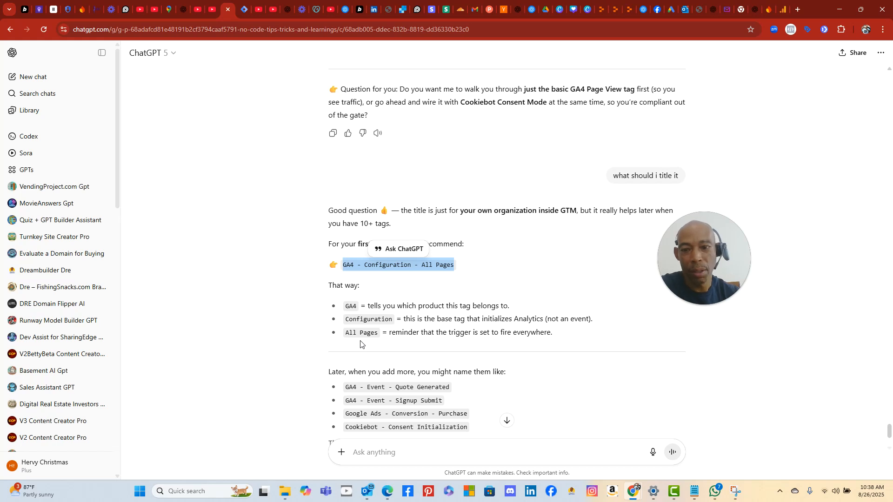
{"action": "scroll", "coordinate": [379, 353], "scroll_direction": "down", "scroll_amount": 1}
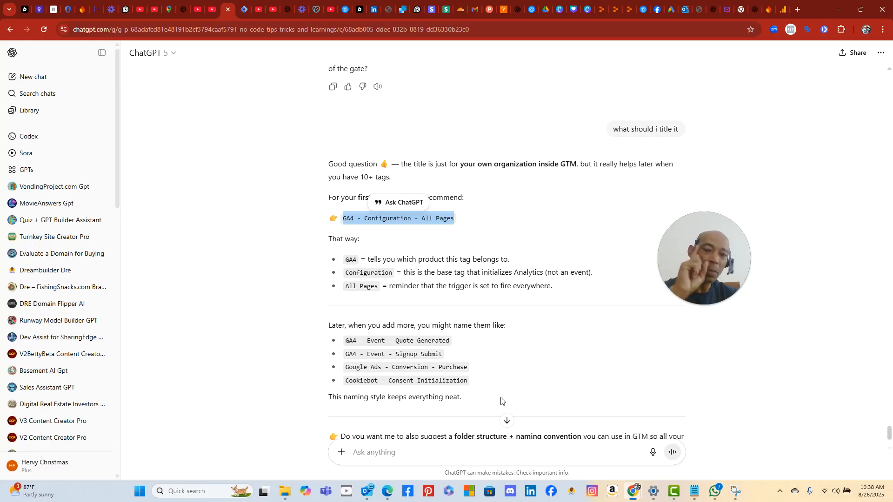
{"action": "scroll", "coordinate": [502, 401], "scroll_direction": "down", "scroll_amount": 1}
{"action": "scroll", "coordinate": [501, 400], "scroll_direction": "down", "scroll_amount": 1}
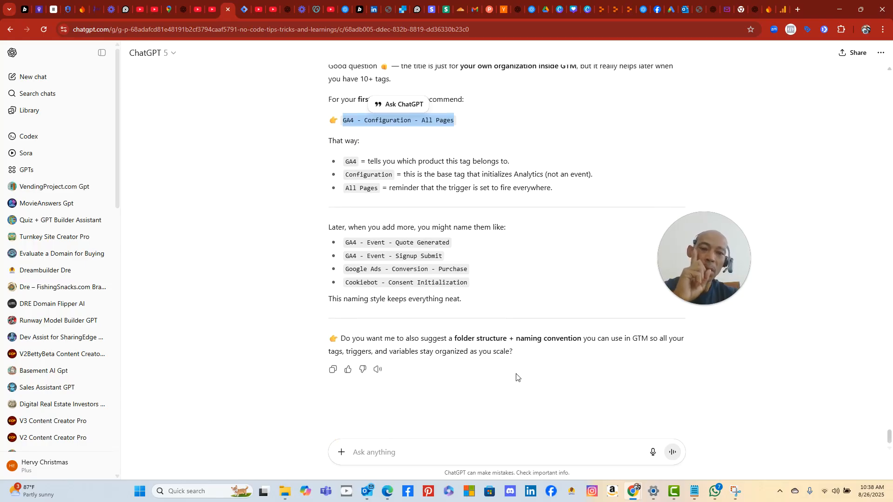
{"action": "left_click", "coordinate": [467, 442]}
{"action": "type", "text": "yes"}
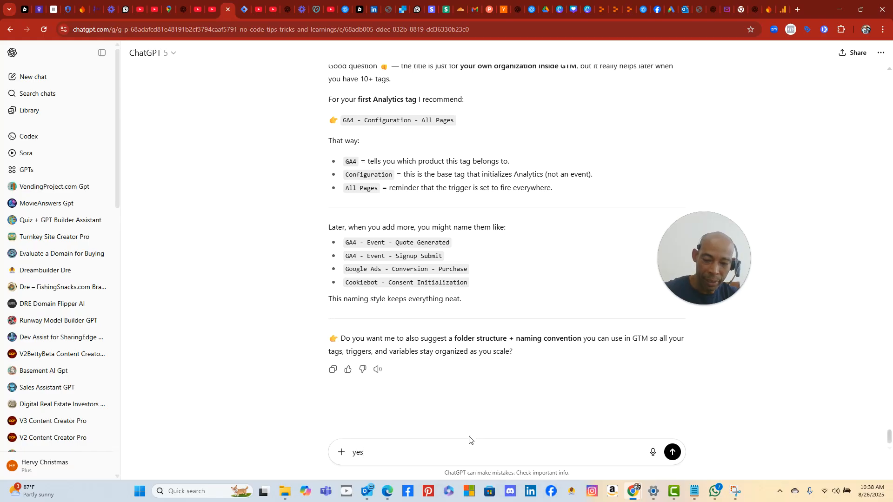
{"action": "left_click", "coordinate": [672, 452]}
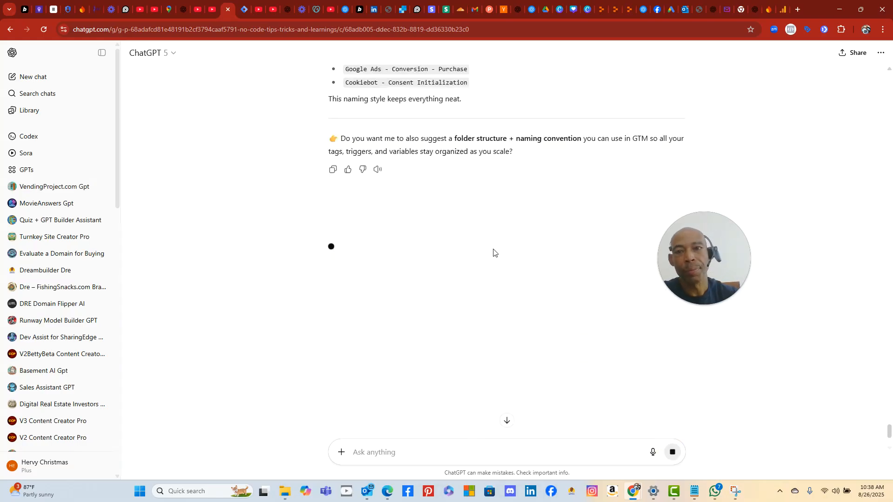
{"action": "left_click", "coordinate": [402, 9]}
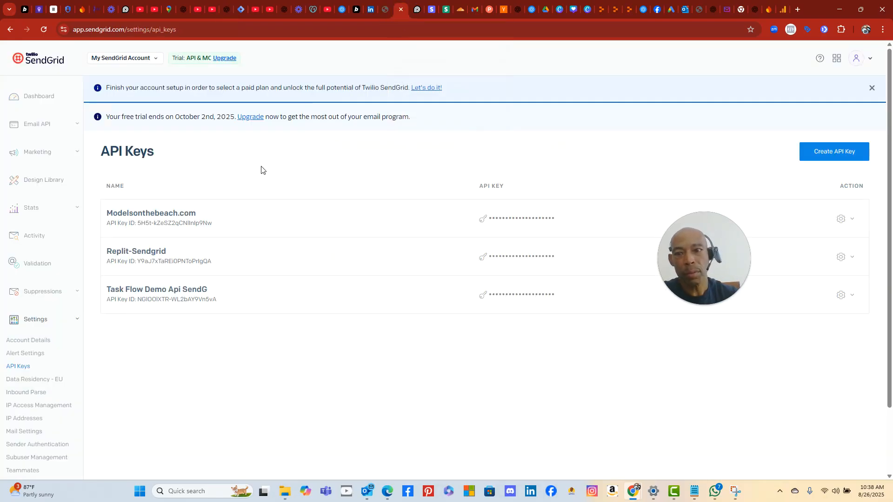
- Rename the Untitled Tag to 'GA4 - Configuration - All Pages' by pasting the copied name
{"action": "left_click", "coordinate": [242, 8]}
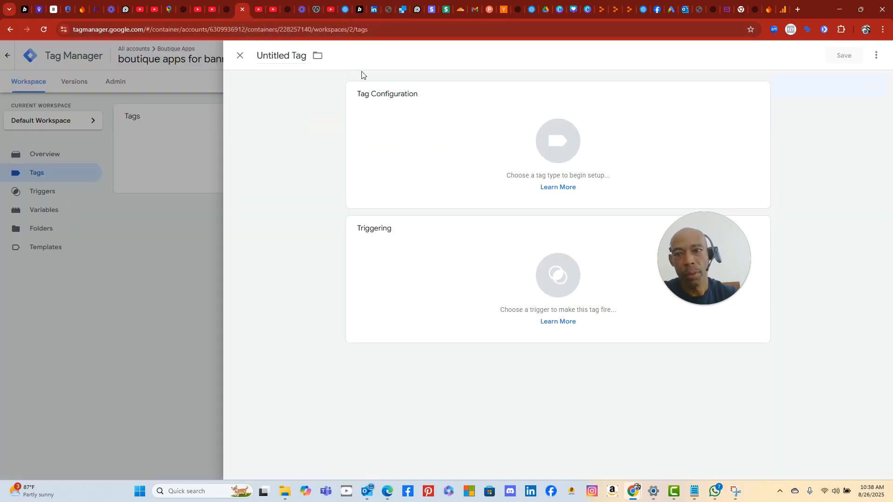
{"action": "triple_click", "coordinate": [300, 55]}
{"action": "right_click", "coordinate": [300, 56]}
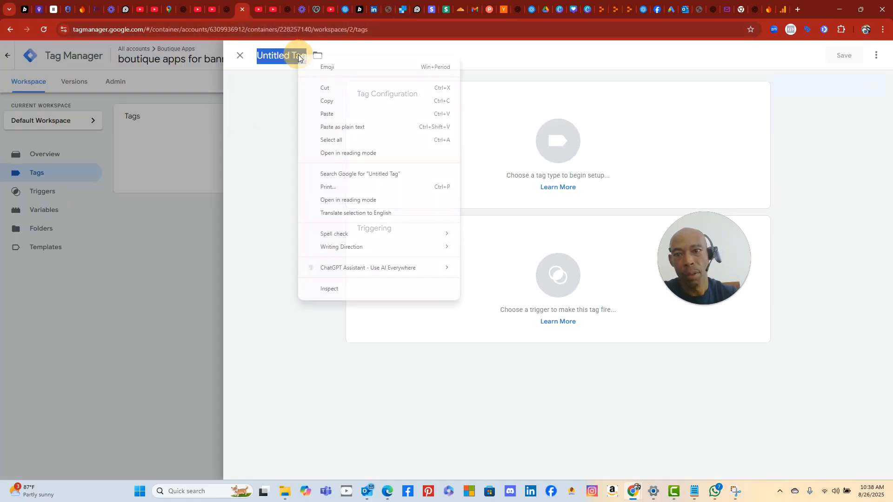
{"action": "left_click", "coordinate": [331, 116]}
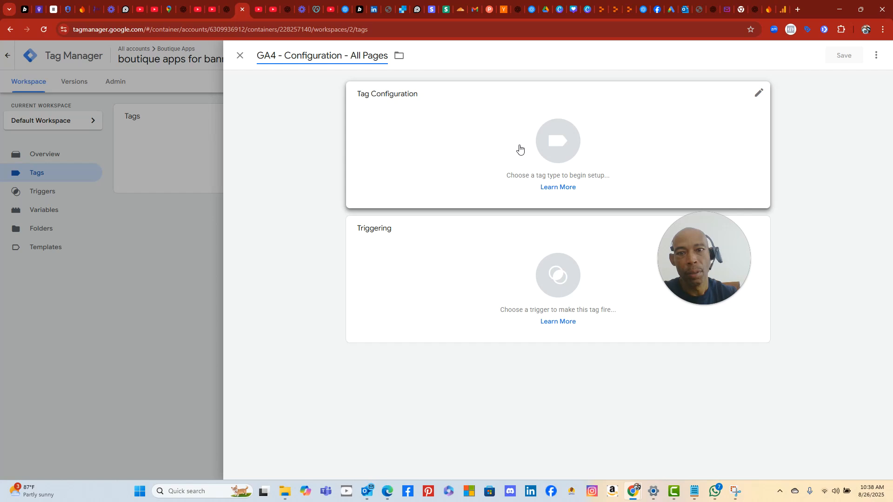
- Set the tag type to Google Analytics: GA4 Event, checking ChatGPT's advice along the way
{"action": "left_click", "coordinate": [568, 162]}
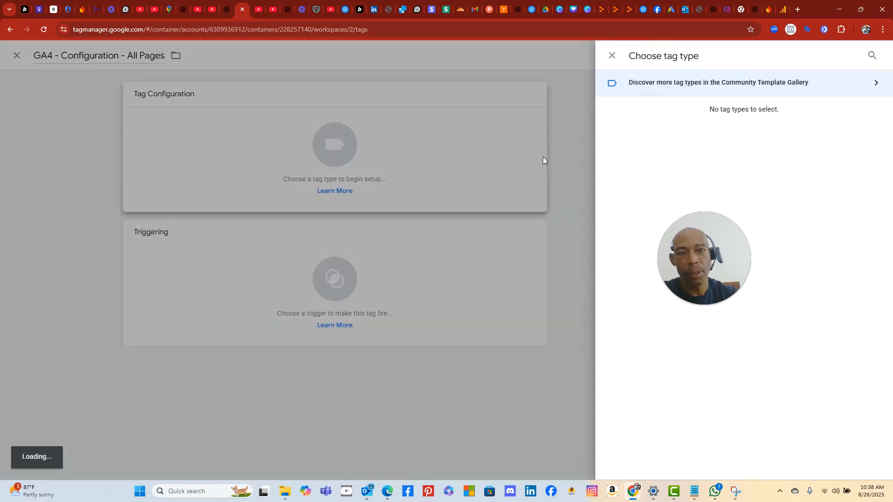
{"action": "left_click_drag", "start_coordinate": [710, 238], "coordinate": [167, 379]}
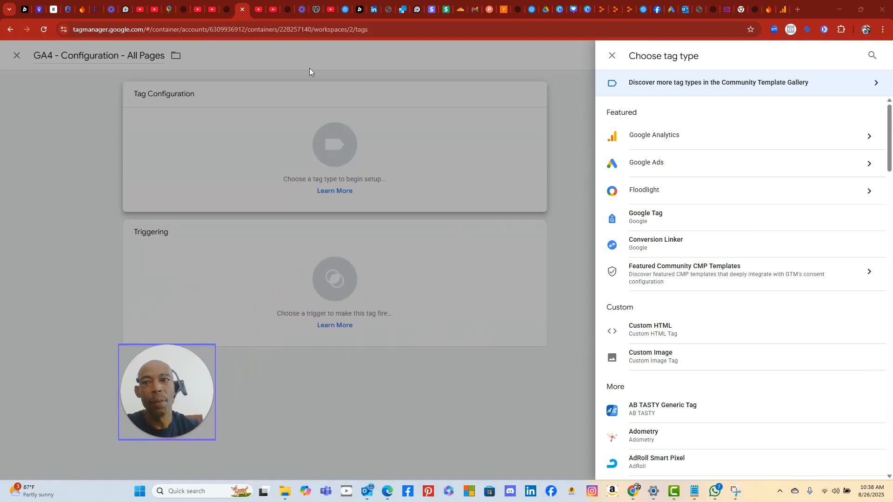
{"action": "left_click", "coordinate": [223, 10]}
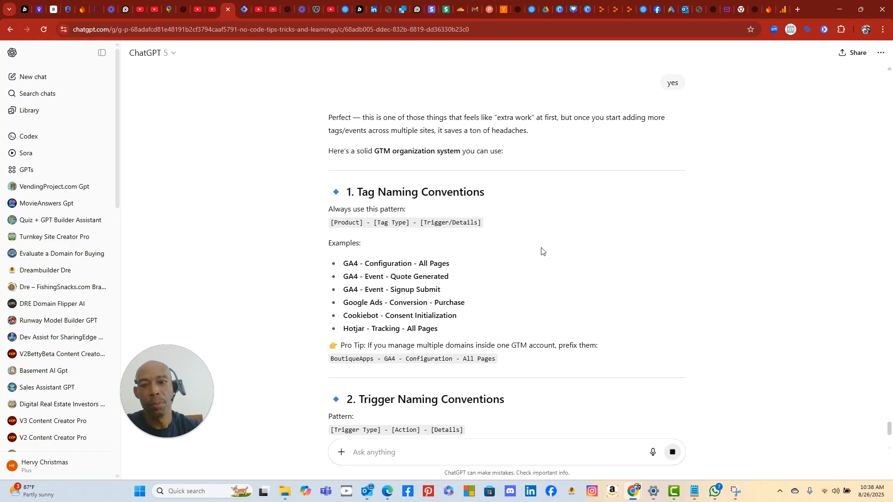
{"action": "scroll", "coordinate": [542, 251], "scroll_direction": "up", "scroll_amount": 15}
{"action": "scroll", "coordinate": [543, 248], "scroll_direction": "up", "scroll_amount": 7}
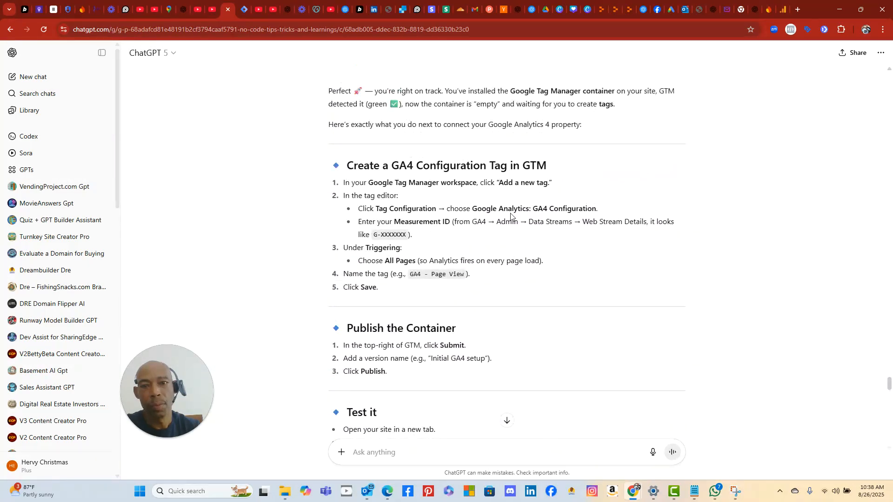
{"action": "left_click", "coordinate": [243, 11]}
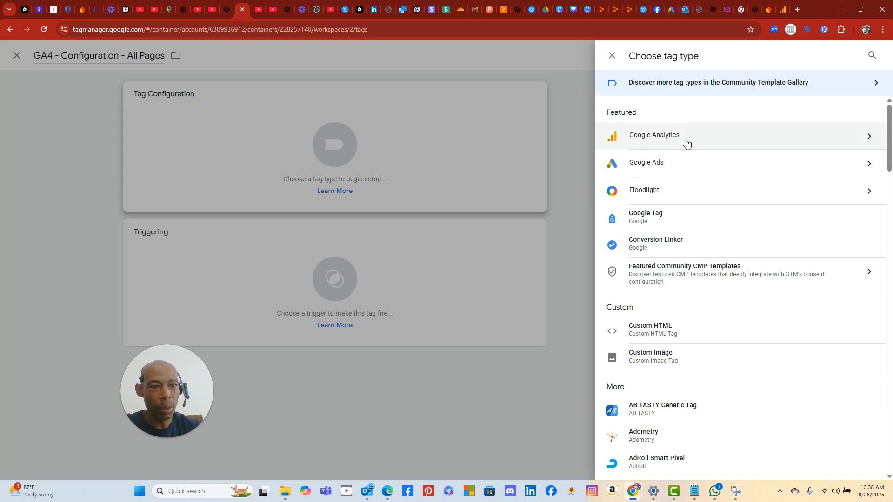
{"action": "left_click", "coordinate": [749, 139]}
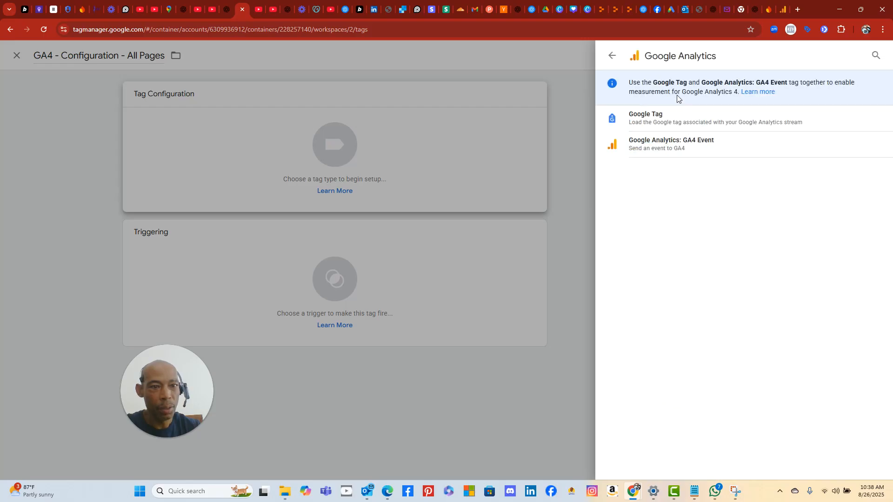
{"action": "left_click", "coordinate": [684, 146]}
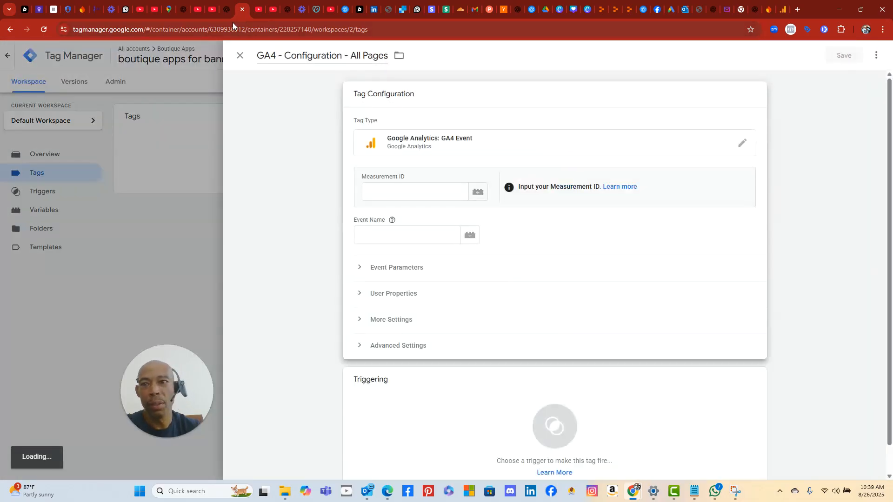
{"action": "left_click", "coordinate": [227, 14]}
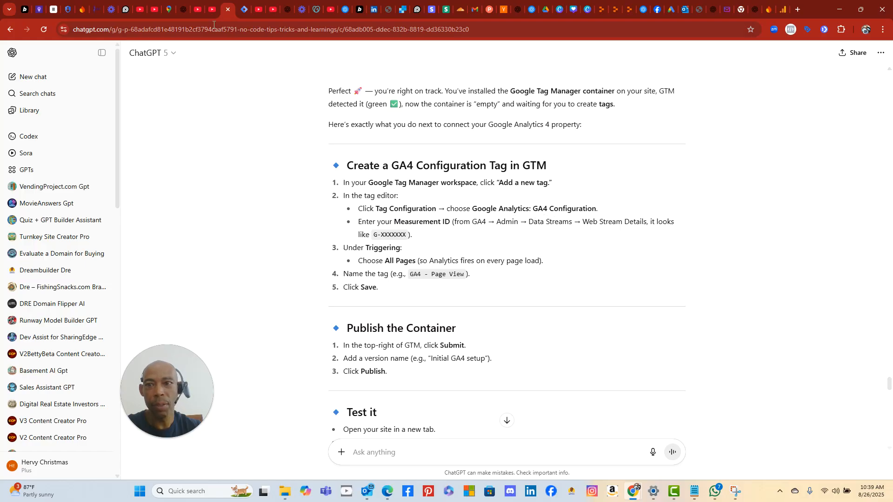
{"action": "left_click", "coordinate": [241, 12]}
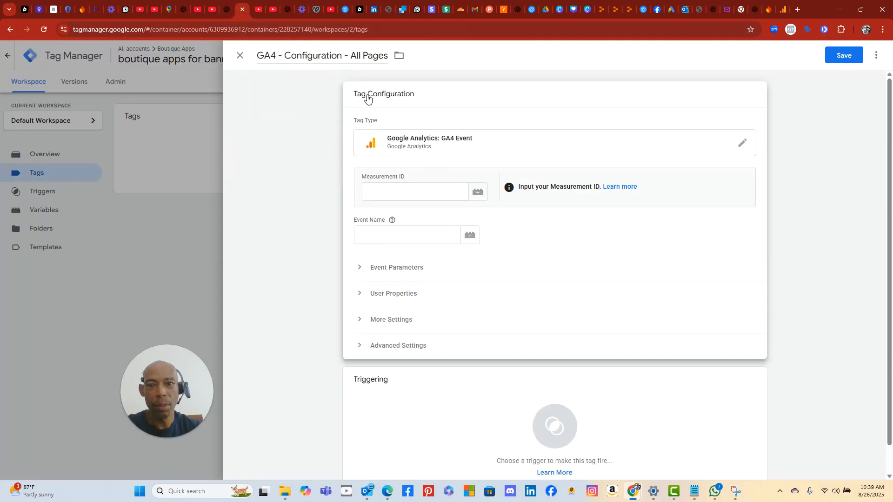
{"action": "left_click_drag", "start_coordinate": [434, 103], "coordinate": [441, 118]}
{"action": "left_click", "coordinate": [441, 117]}
{"action": "left_click", "coordinate": [395, 136]}
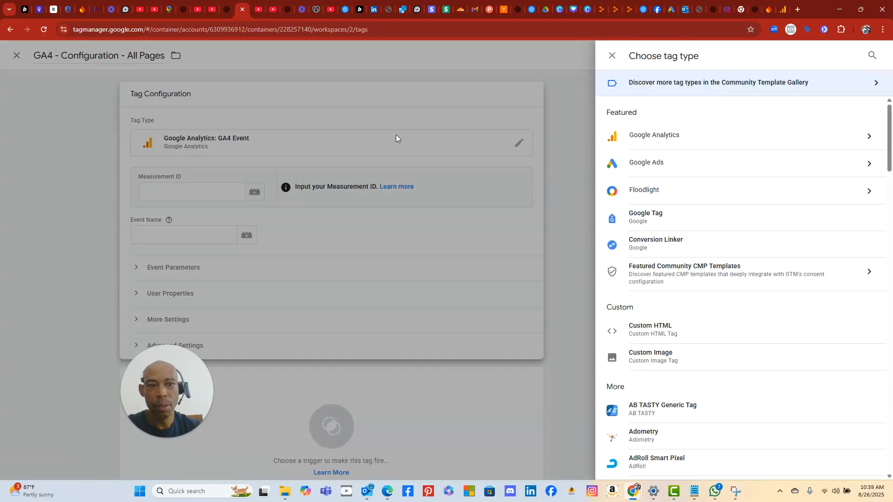
{"action": "scroll", "coordinate": [727, 261], "scroll_direction": "down", "scroll_amount": 5}
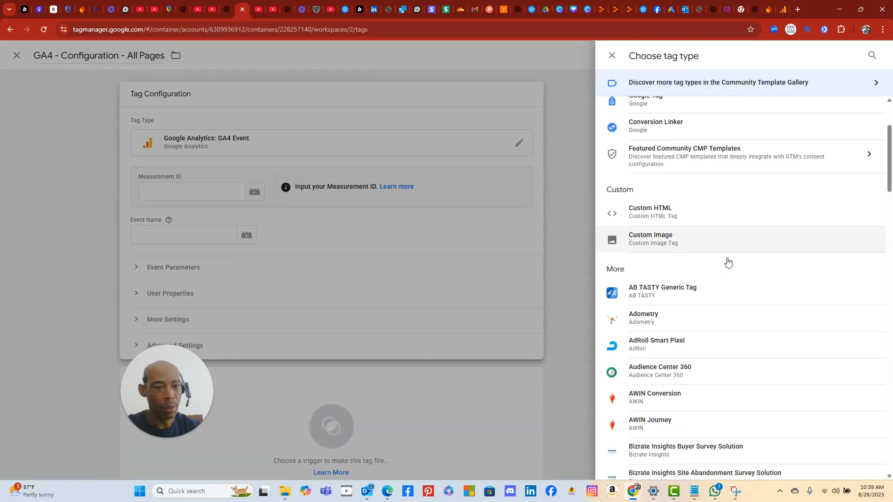
{"action": "scroll", "coordinate": [727, 261], "scroll_direction": "down", "scroll_amount": 8}
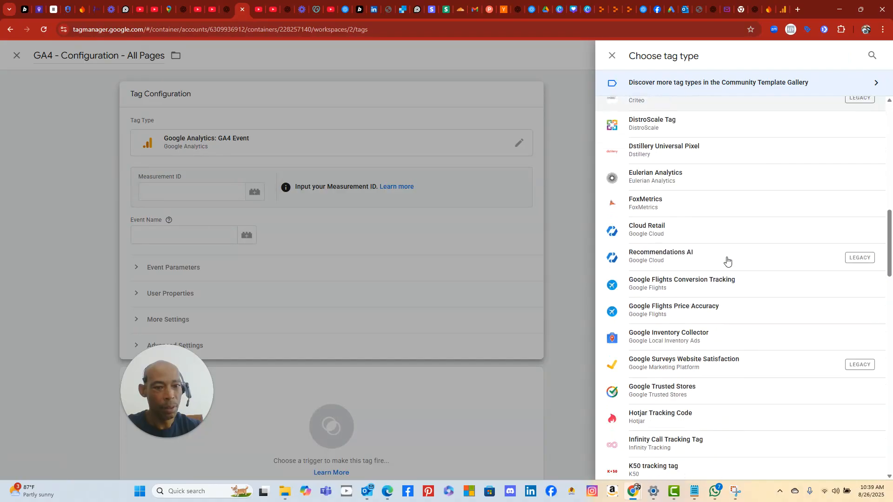
{"action": "scroll", "coordinate": [722, 324], "scroll_direction": "down", "scroll_amount": 5}
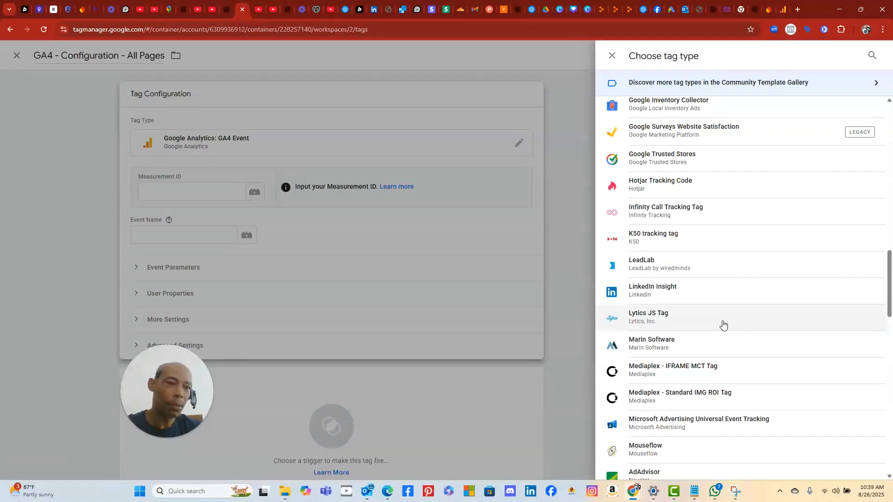
{"action": "scroll", "coordinate": [722, 324], "scroll_direction": "down", "scroll_amount": 10}
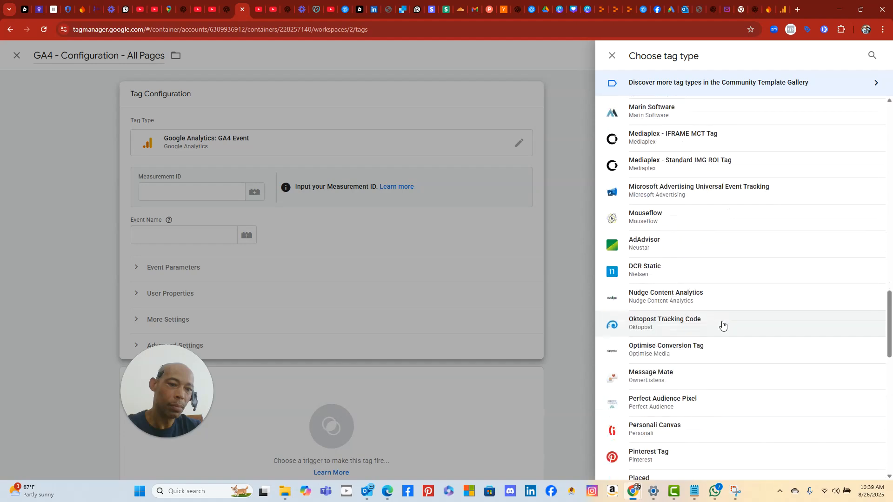
{"action": "scroll", "coordinate": [722, 324], "scroll_direction": "down", "scroll_amount": 4}
{"action": "scroll", "coordinate": [722, 324], "scroll_direction": "up", "scroll_amount": 9}
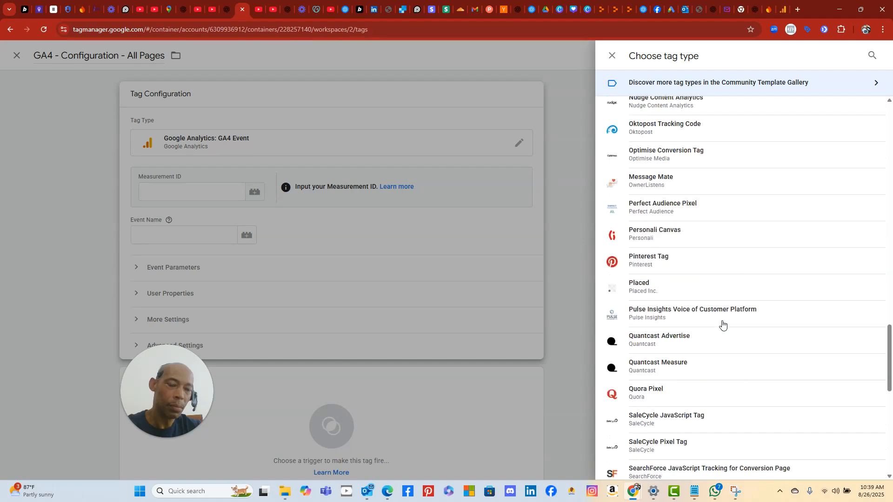
{"action": "scroll", "coordinate": [722, 323], "scroll_direction": "up", "scroll_amount": 8}
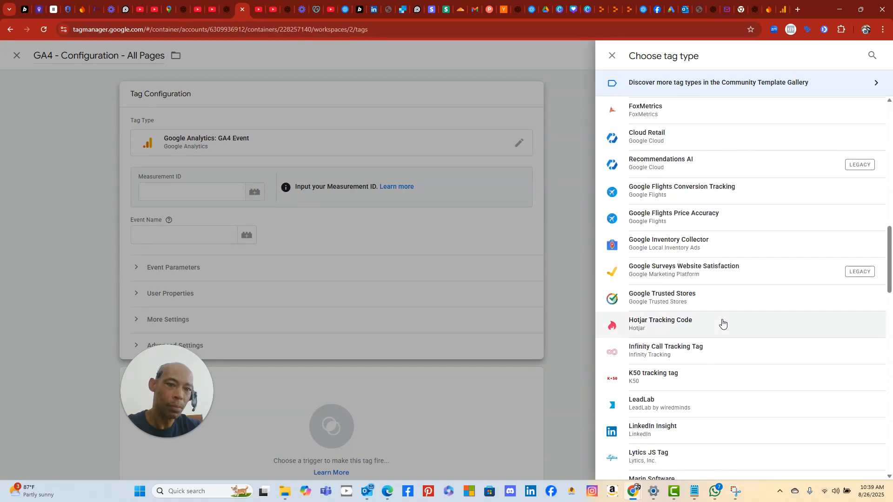
{"action": "scroll", "coordinate": [722, 324], "scroll_direction": "up", "scroll_amount": 1}
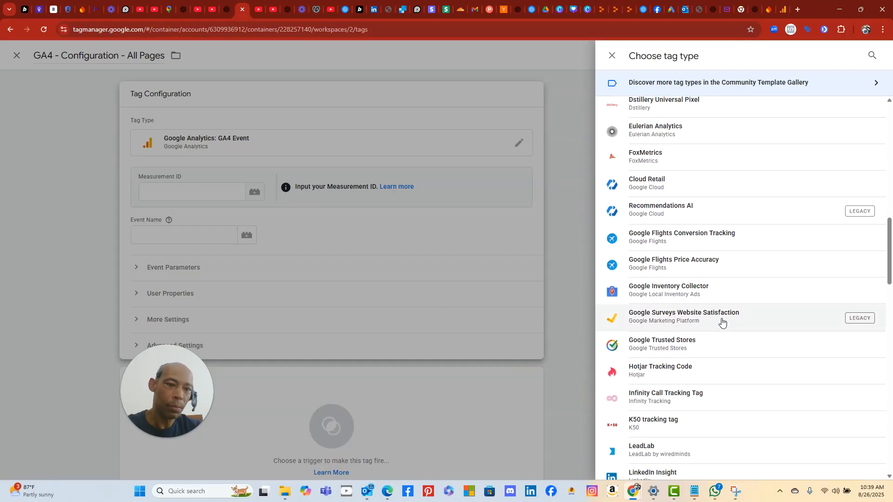
{"action": "scroll", "coordinate": [721, 321], "scroll_direction": "up", "scroll_amount": 8}
{"action": "scroll", "coordinate": [719, 315], "scroll_direction": "up", "scroll_amount": 6}
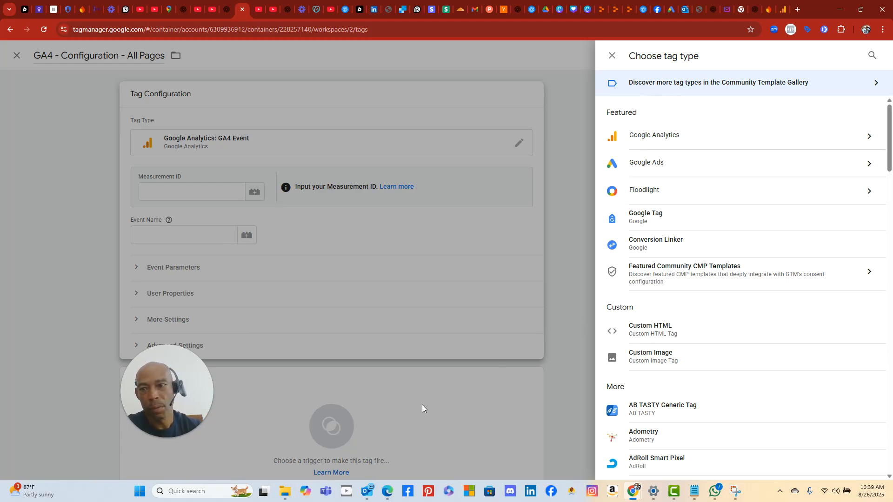
- Snip the tag configuration and tag type chooser with Snipping Tool
{"action": "left_click", "coordinate": [135, 497]}
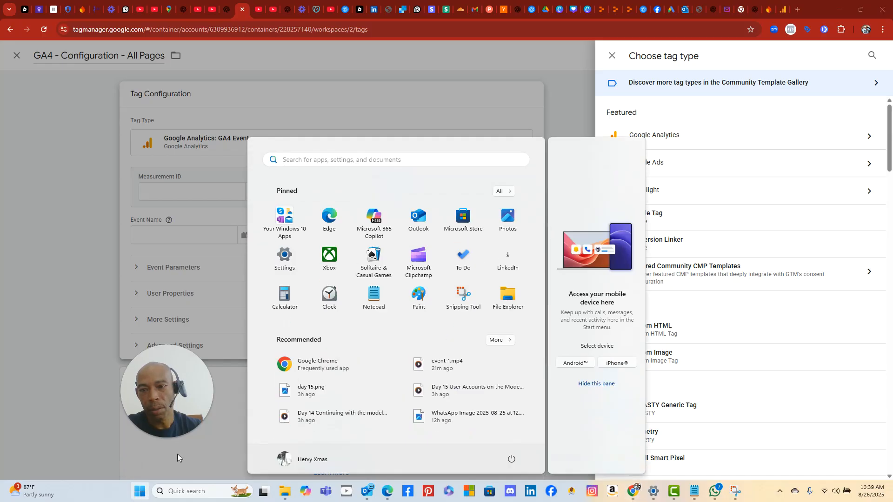
{"action": "left_click", "coordinate": [461, 295]}
{"action": "left_click", "coordinate": [212, 26]}
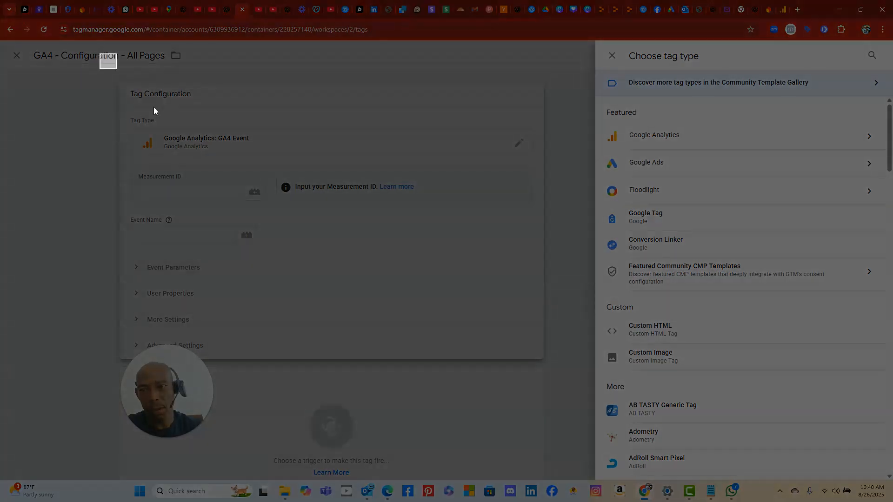
{"action": "left_click_drag", "start_coordinate": [153, 111], "coordinate": [745, 460]}
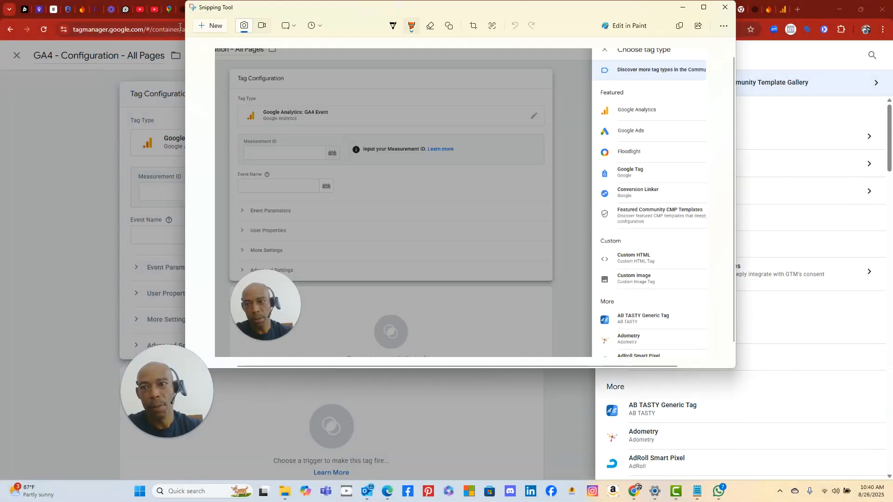
- Send ChatGPT the snip asking 'you mean this g4a event?', then return to Tag Manager
{"action": "left_click", "coordinate": [179, 14]}
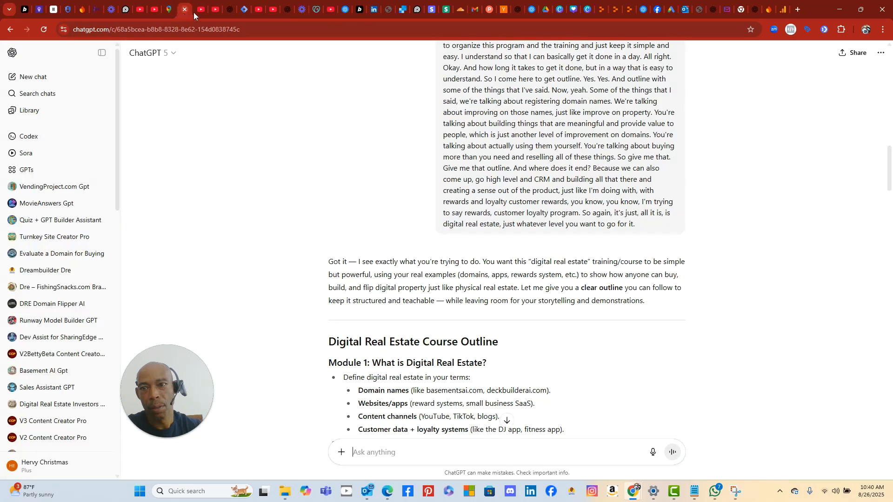
{"action": "left_click", "coordinate": [228, 10]}
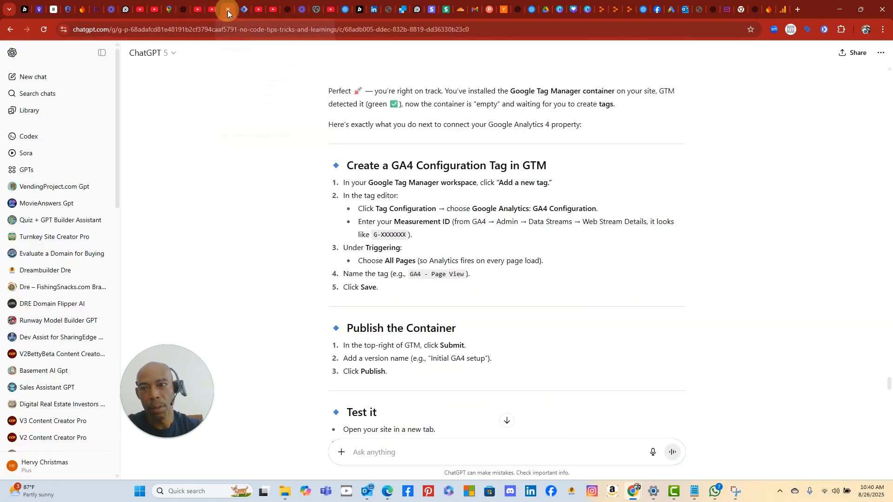
{"action": "right_click", "coordinate": [409, 450]}
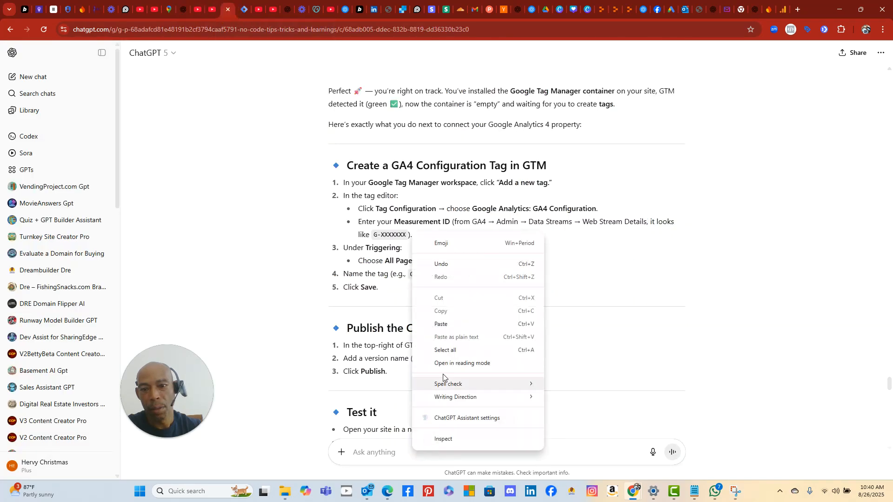
{"action": "left_click", "coordinate": [448, 320]}
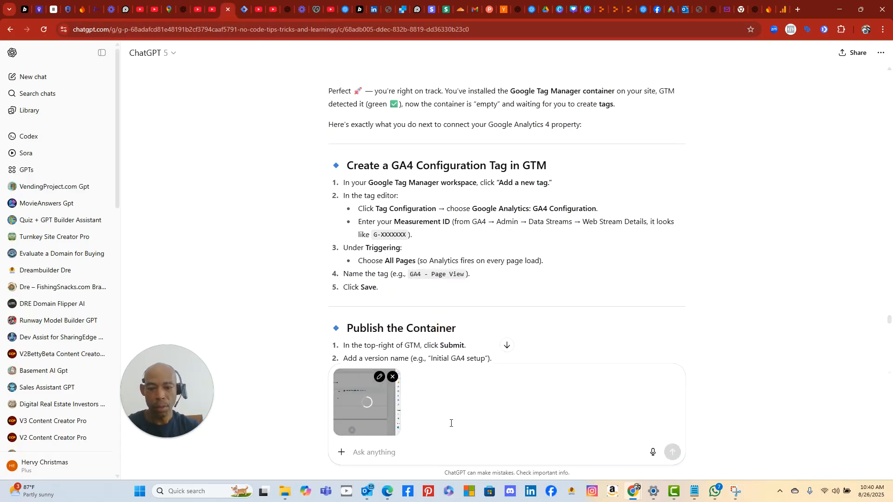
{"action": "type", "text": "you mean this g4a event?"}
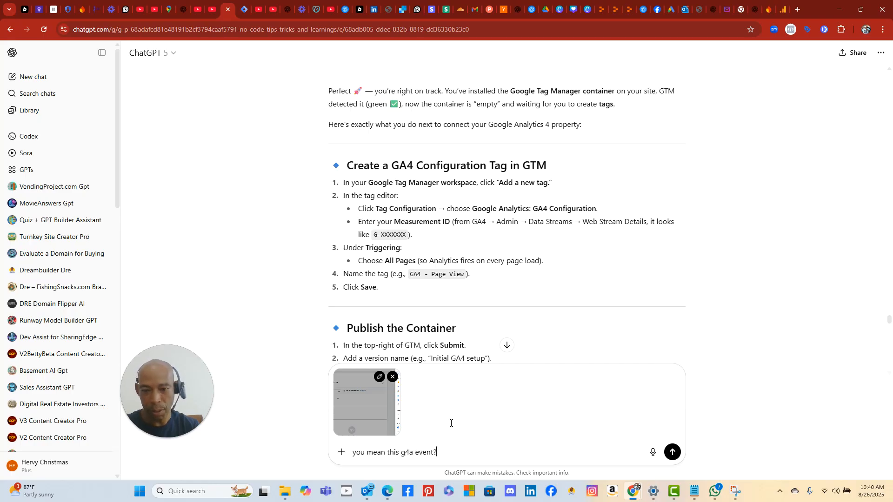
{"action": "key", "text": "Return"}
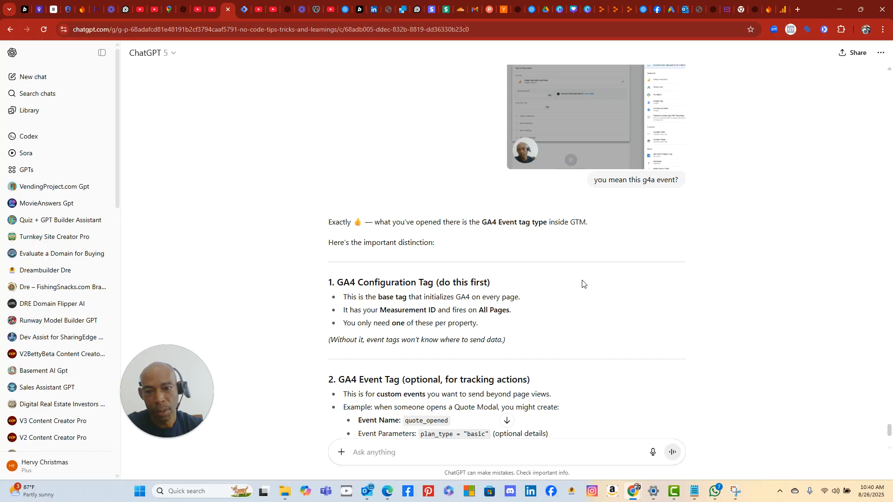
{"action": "scroll", "coordinate": [583, 284], "scroll_direction": "up", "scroll_amount": 8}
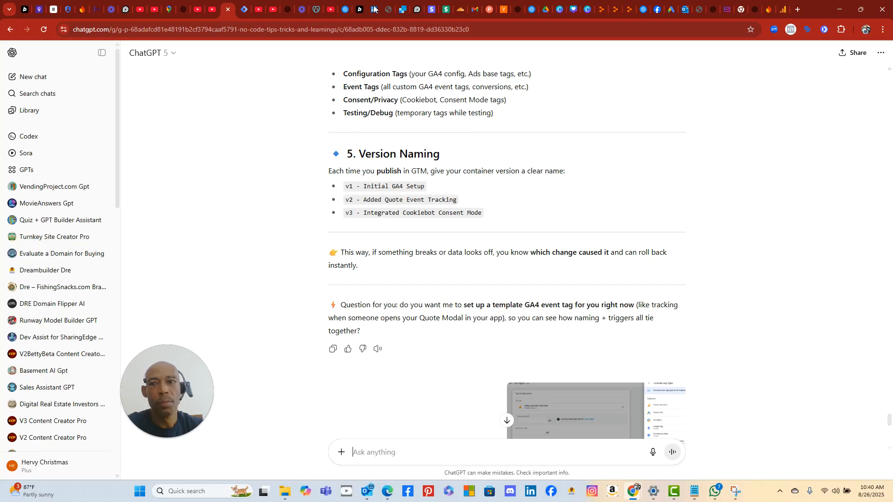
{"action": "left_click", "coordinate": [244, 11]}
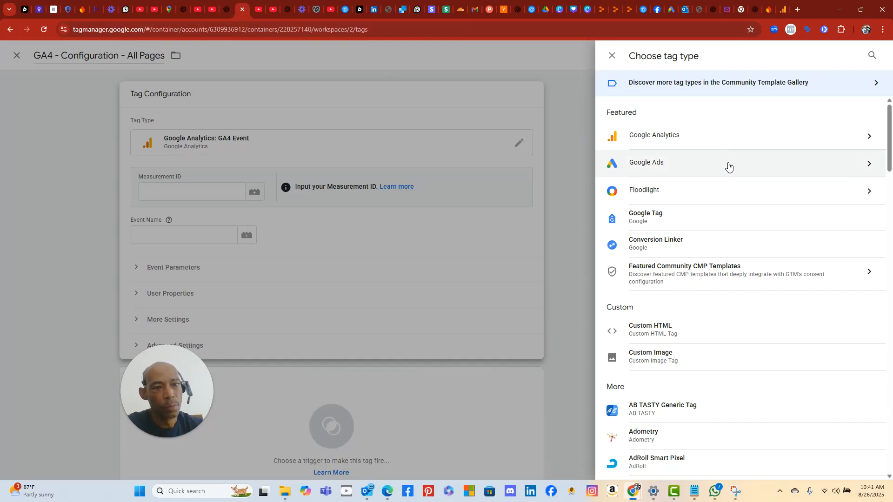
- Search the tag types for 'g4a configur', find no results, and clear the search
{"action": "mouse_move", "coordinate": [889, 151]}
{"action": "left_mouse_down"}
{"action": "mouse_move", "coordinate": [891, 258]}
{"action": "mouse_move", "coordinate": [890, 139]}
{"action": "left_mouse_up"}
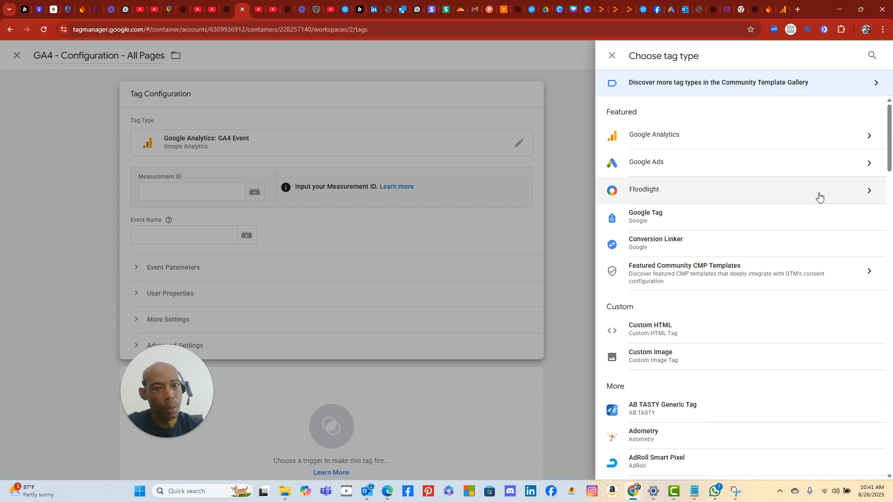
{"action": "scroll", "coordinate": [819, 197], "scroll_direction": "down", "scroll_amount": 4}
{"action": "scroll", "coordinate": [819, 197], "scroll_direction": "up", "scroll_amount": 2}
{"action": "scroll", "coordinate": [819, 197], "scroll_direction": "up", "scroll_amount": 2}
{"action": "left_click", "coordinate": [872, 56]}
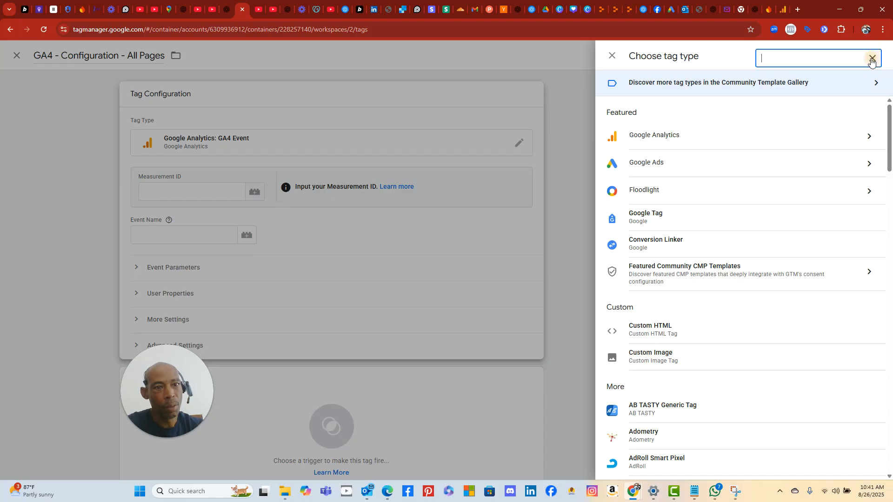
{"action": "type", "text": "g4a configur"}
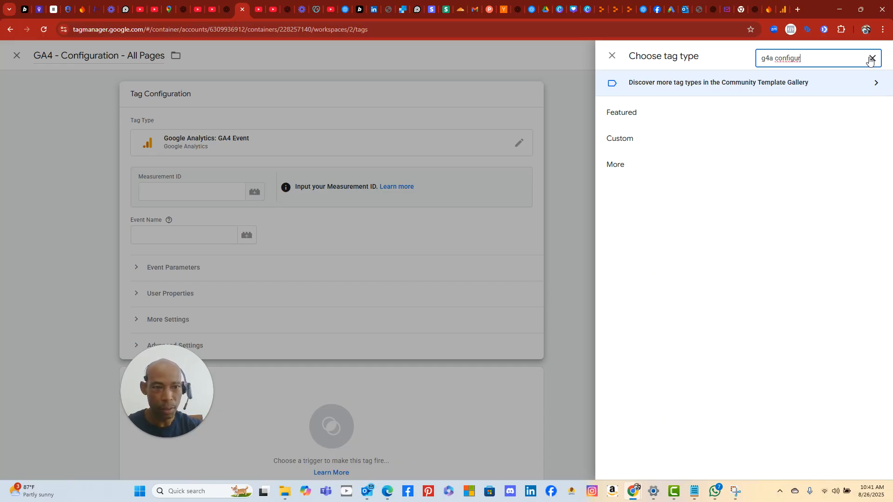
{"action": "key", "text": "BackSpace"}
{"action": "key", "text": "BackSpace"}
{"action": "key", "text": "BackSpace"}
{"action": "key", "text": "BackSpace"}
{"action": "key", "text": "BackSpace"}
{"action": "key", "text": "BackSpace"}
{"action": "key", "text": "BackSpace"}
{"action": "key", "text": "BackSpace"}
{"action": "key", "text": "BackSpace"}
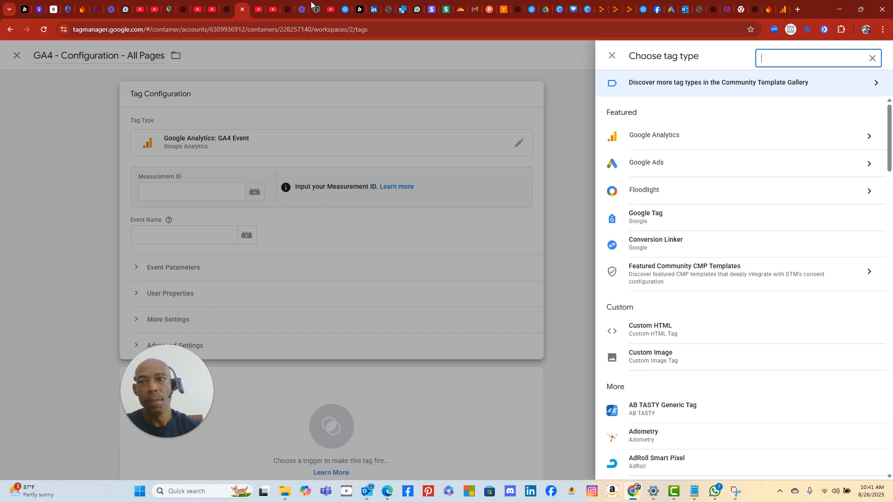
{"action": "left_click", "coordinate": [228, 10]}
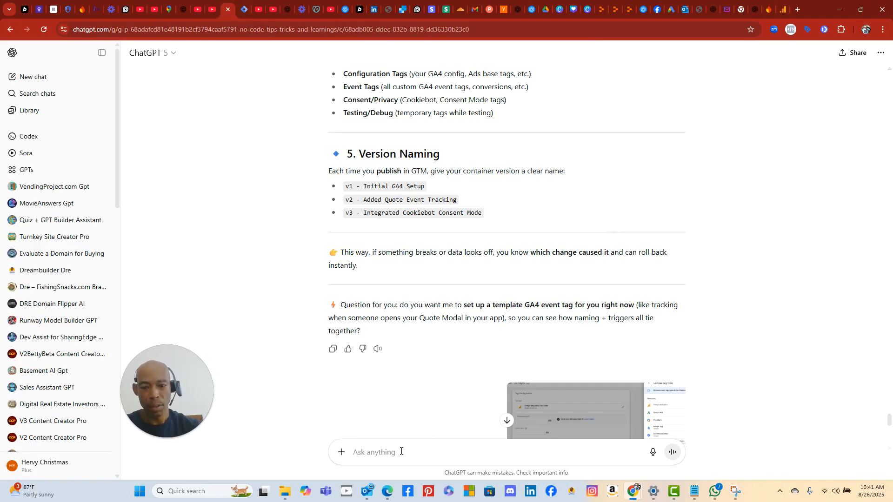
- Tell ChatGPT 'there is no g4a Configuration to choose from.. closet i see is event'
{"action": "type", "text": "the"}
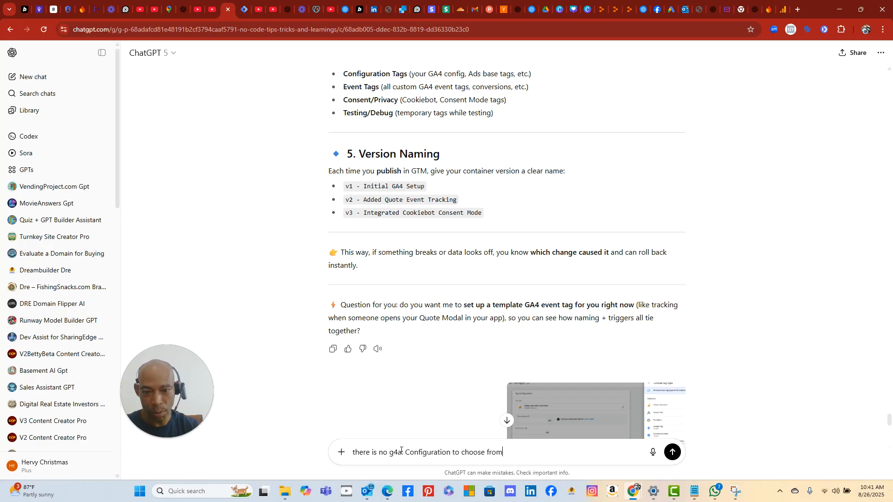
{"action": "type", "text": "oset i see is event"}
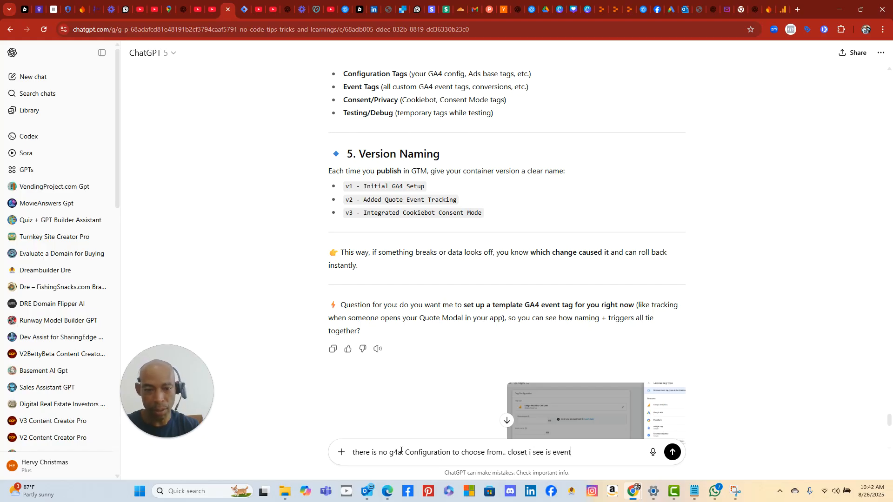
{"action": "key", "text": "Return"}
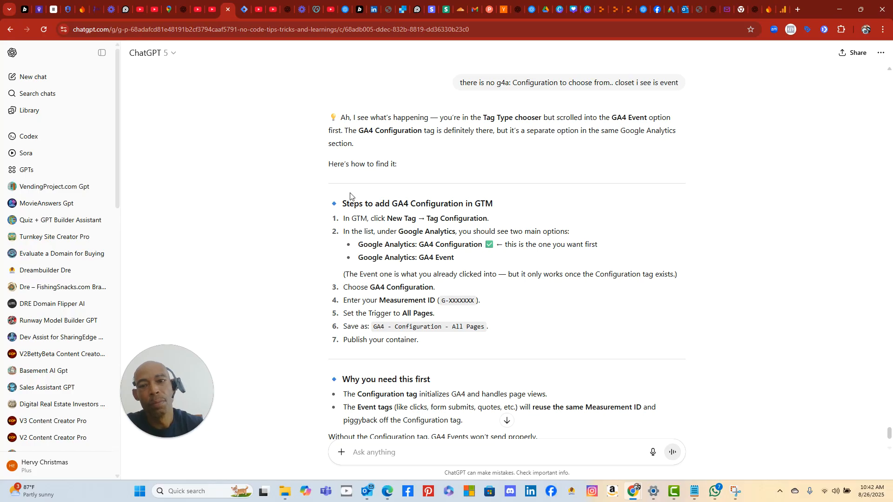
- Show the Google Analytics tag types (Google Tag, GA4 Event) and snip them with Snipping Tool
{"action": "left_click", "coordinate": [243, 12]}
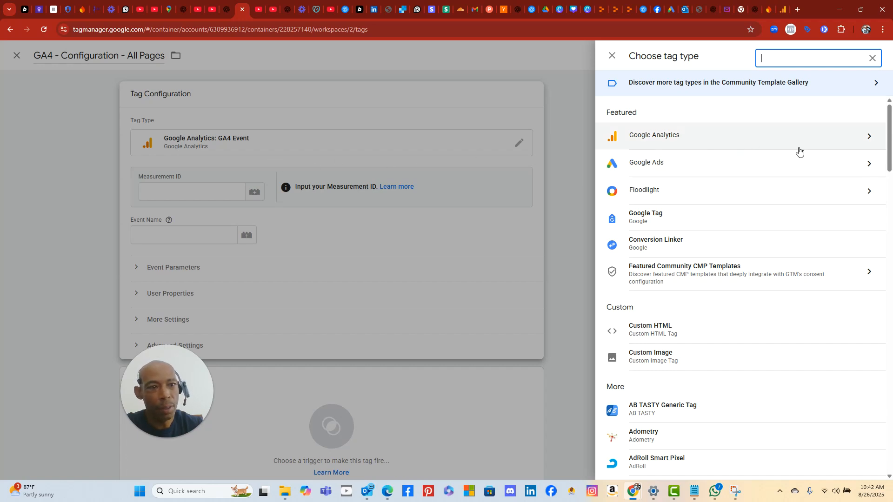
{"action": "left_click", "coordinate": [864, 137]}
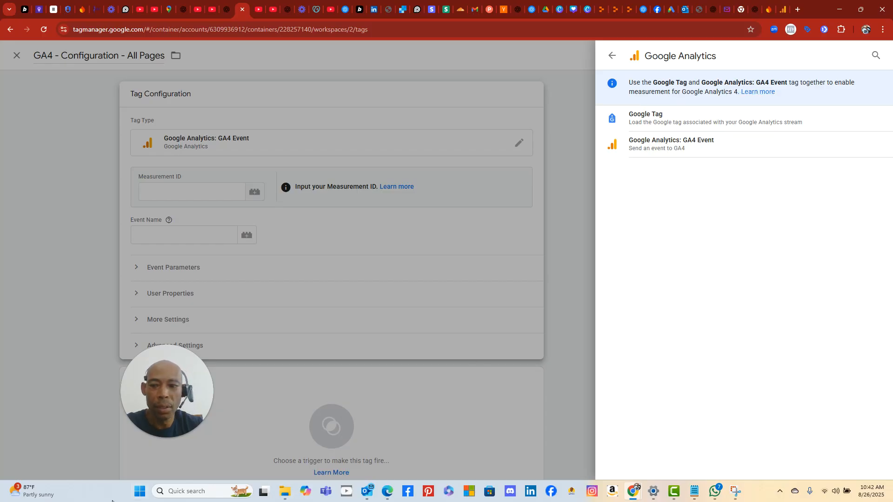
{"action": "left_click", "coordinate": [140, 492]}
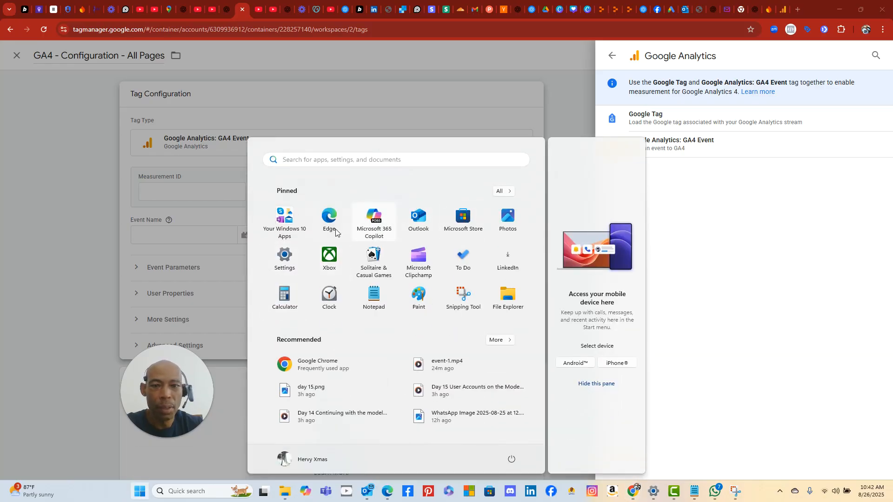
{"action": "left_click", "coordinate": [460, 296]}
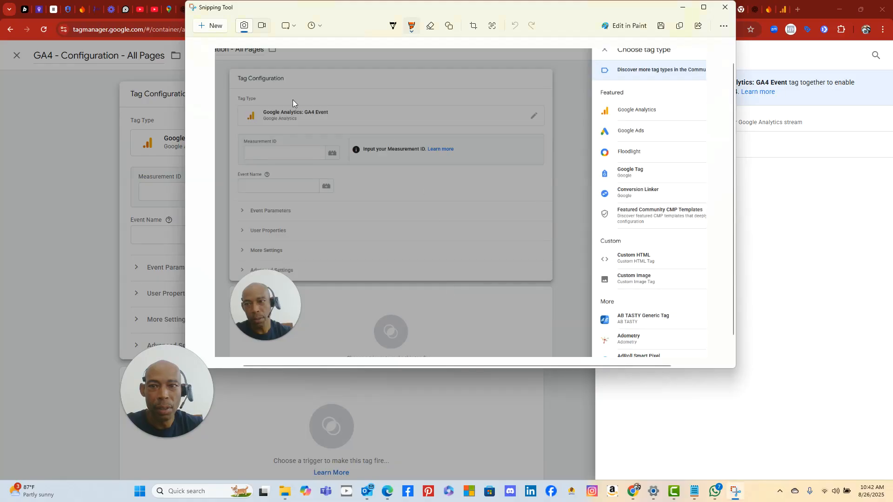
{"action": "left_click", "coordinate": [215, 31]}
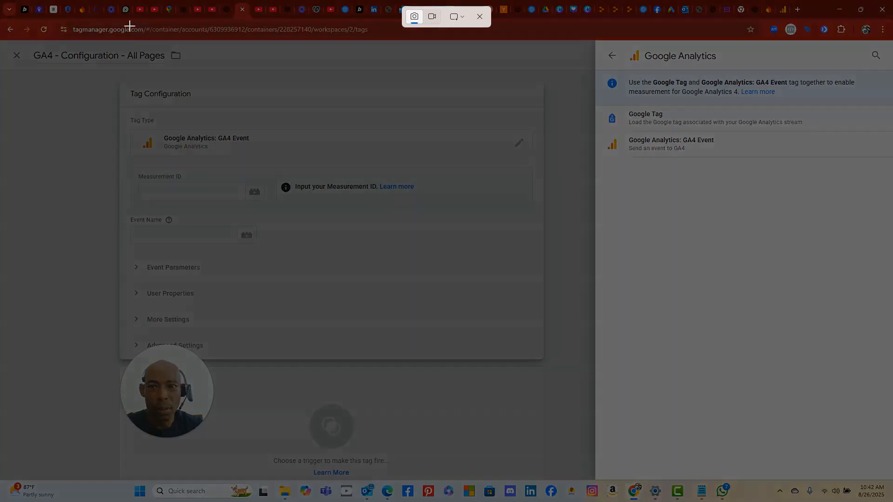
{"action": "left_click_drag", "start_coordinate": [102, 18], "coordinate": [328, 89]}
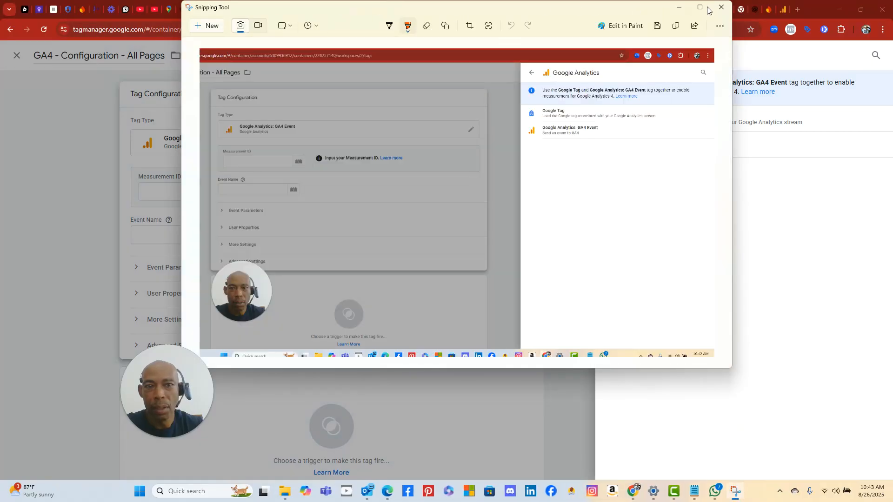
{"action": "left_click", "coordinate": [679, 7]}
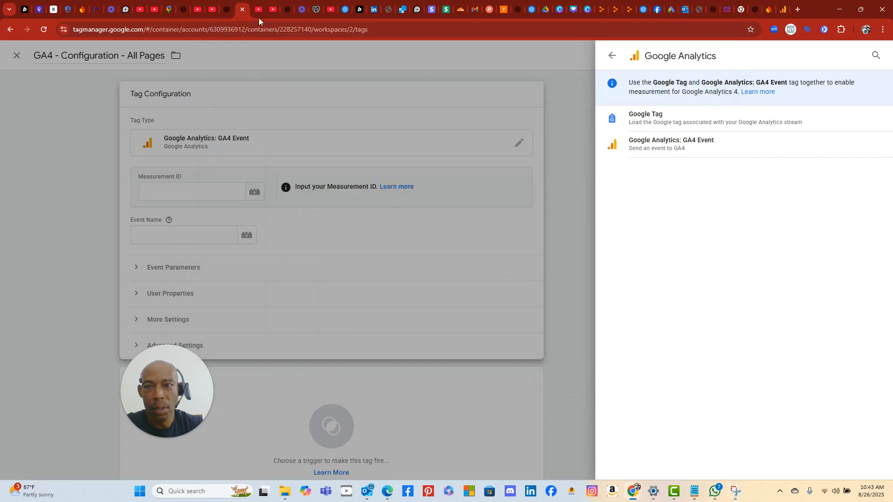
{"action": "left_click", "coordinate": [227, 10]}
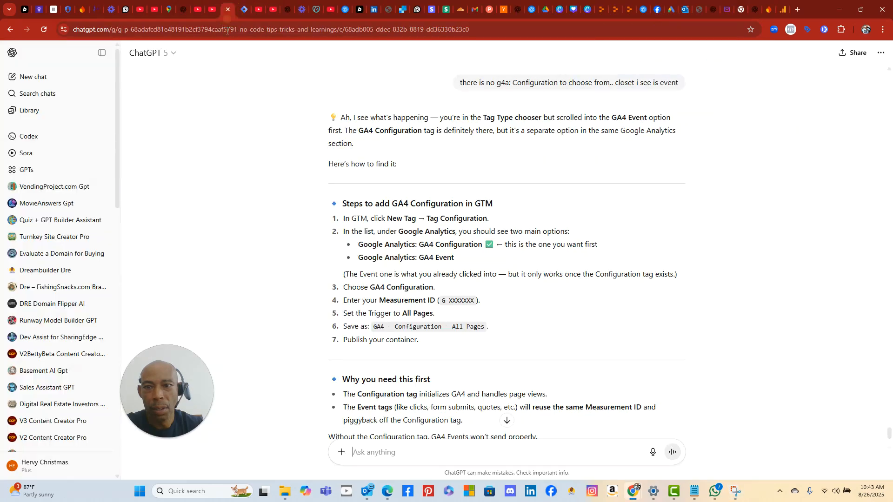
- Send ChatGPT the tag-type snip with the message 'these are the options'
{"action": "right_click", "coordinate": [366, 454]}
{"action": "left_click", "coordinate": [393, 330]}
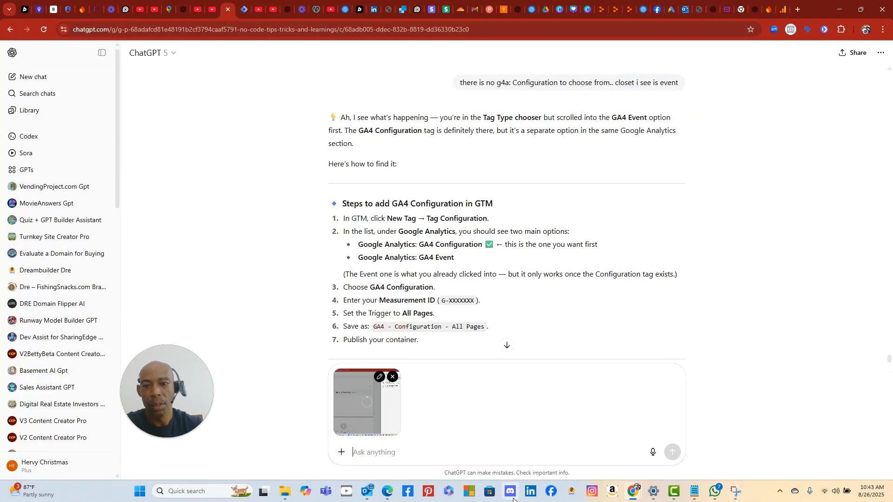
{"action": "type", "text": "these are the options"}
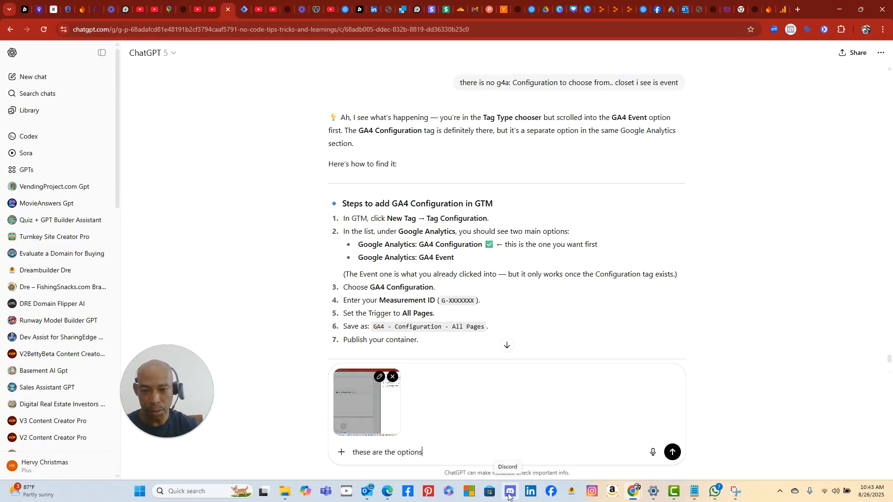
{"action": "key", "text": "Return"}
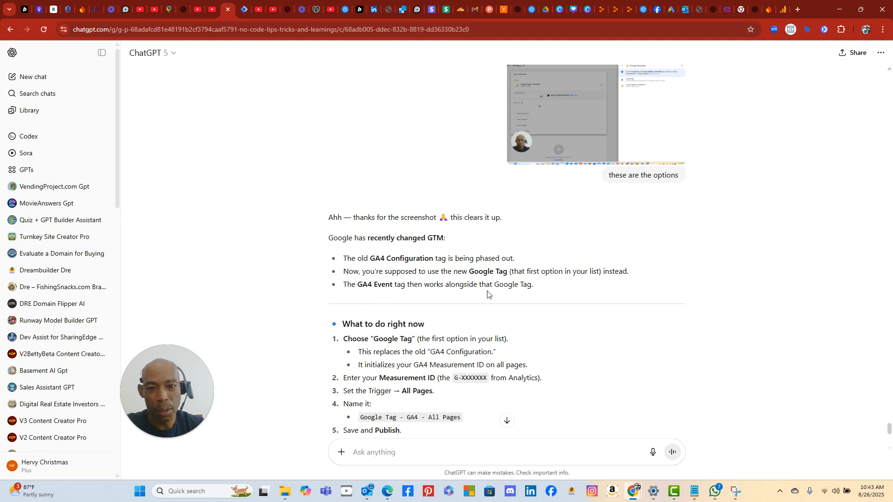
{"action": "left_click", "coordinate": [241, 15]}
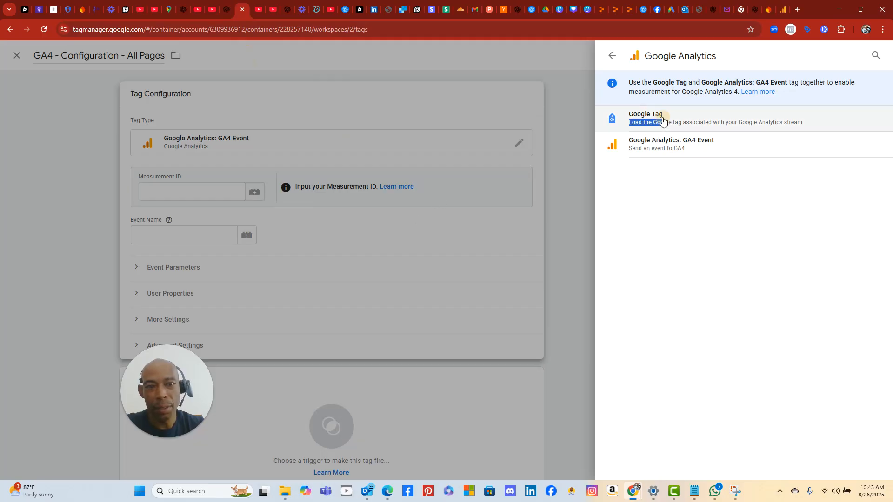
- Switch the tag type from GA4 Event to Google Tag
{"action": "left_click", "coordinate": [641, 119]}
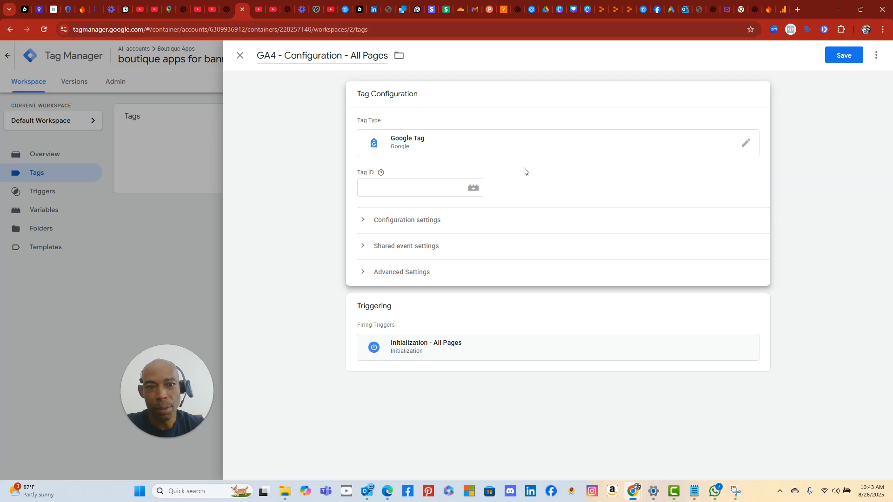
{"action": "left_click", "coordinate": [400, 191]}
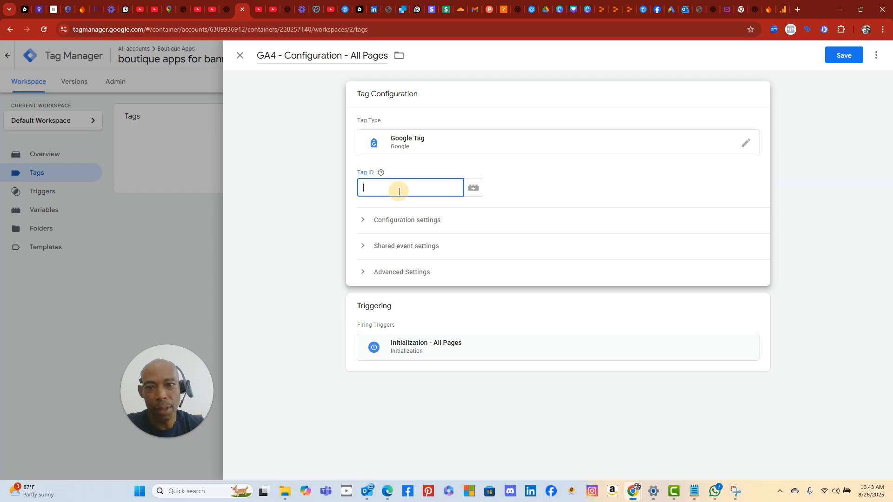
{"action": "left_click", "coordinate": [225, 14]}
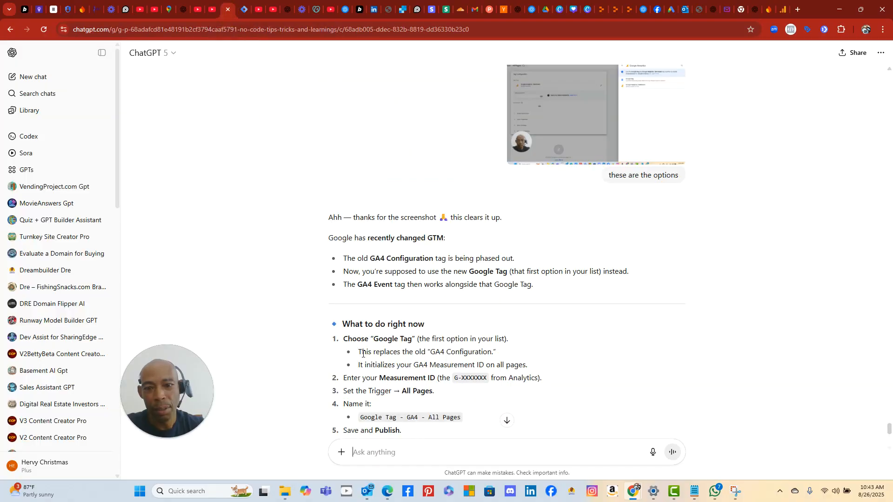
{"action": "left_click", "coordinate": [241, 14]}
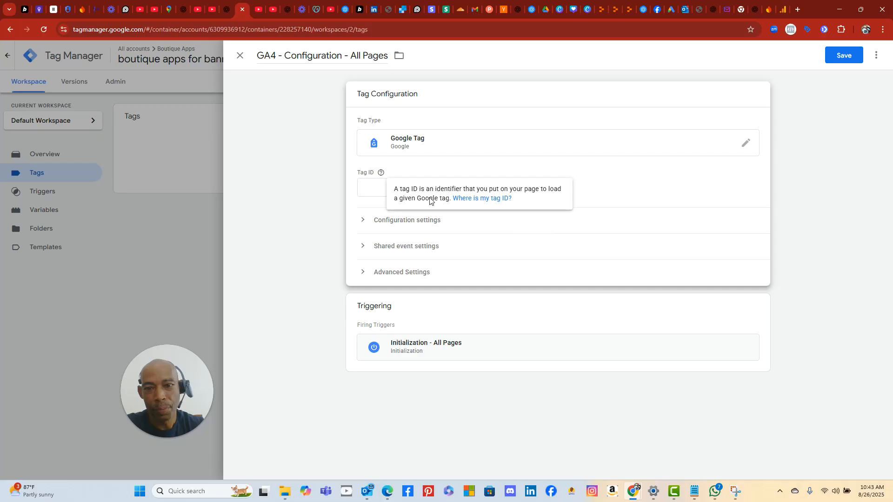
- Snip the Google Tag configuration panel with Snipping Tool
{"action": "left_click", "coordinate": [142, 494]}
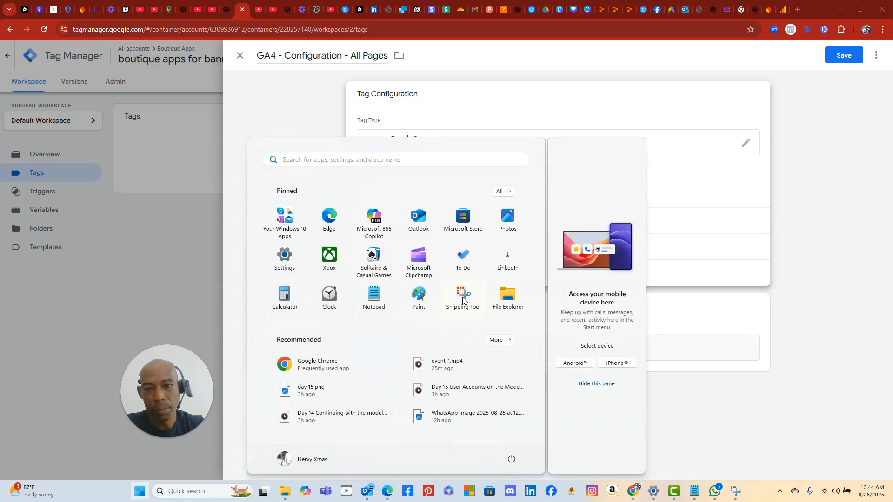
{"action": "left_click", "coordinate": [462, 300]}
{"action": "left_click", "coordinate": [205, 26]}
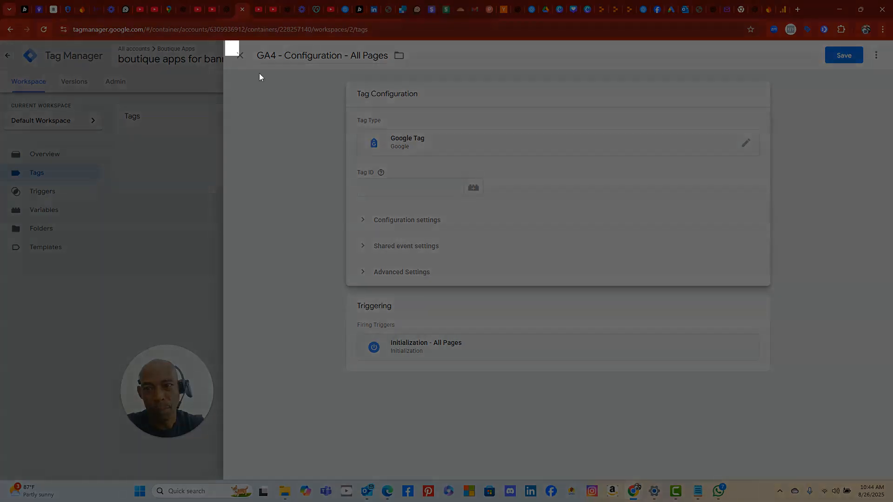
{"action": "left_click_drag", "start_coordinate": [225, 41], "coordinate": [891, 490]}
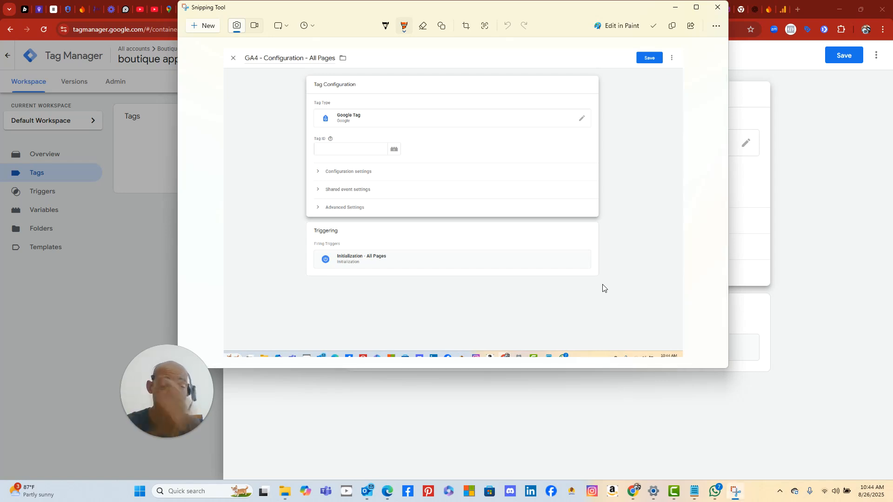
{"action": "left_click", "coordinate": [324, 419]}
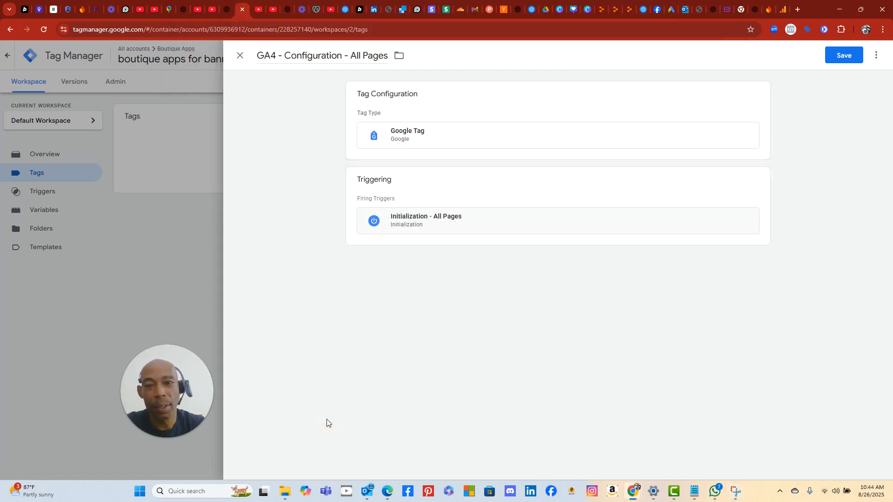
- Send ChatGPT the Google Tag snip asking 'ok what's next'
{"action": "left_click", "coordinate": [225, 9]}
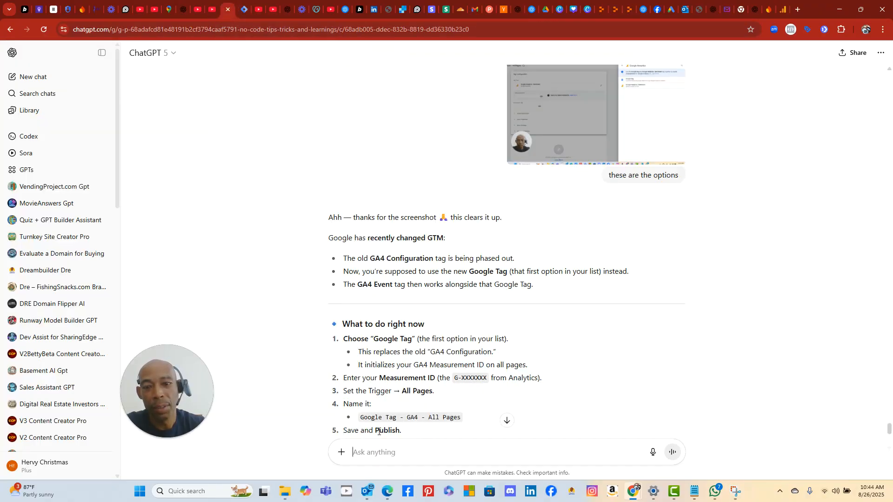
{"action": "right_click", "coordinate": [379, 452]}
{"action": "left_click", "coordinate": [414, 328]}
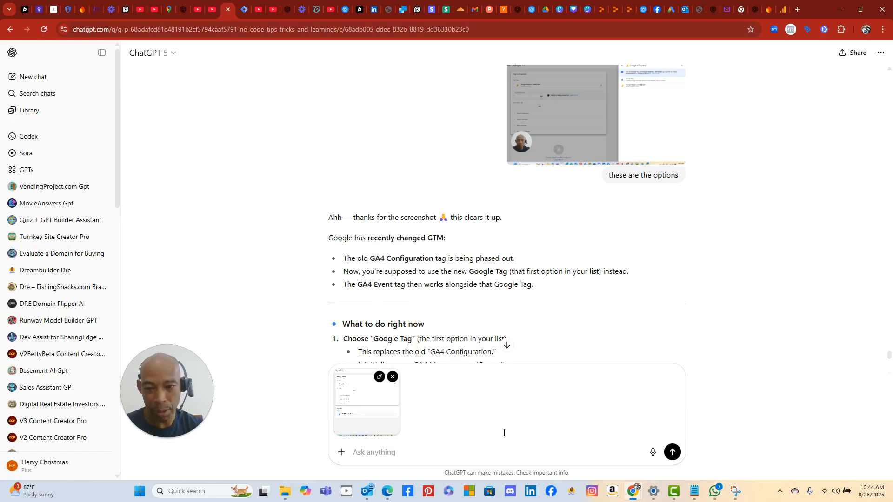
{"action": "type", "text": "ok what's next"}
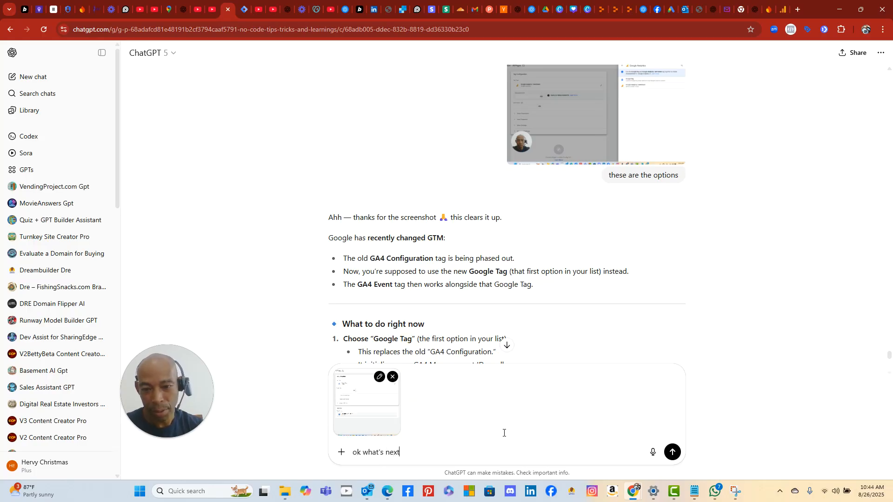
{"action": "key", "text": "Return"}
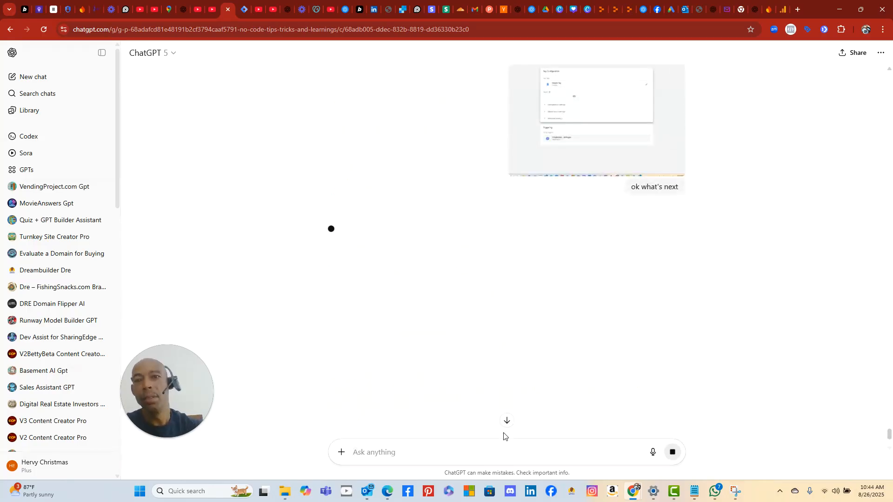
- Read through ChatGPT's steps for adding the G- Measurement ID, checking the trigger, saving and publishing
{"action": "scroll", "coordinate": [539, 379], "scroll_direction": "up", "scroll_amount": 5}
{"action": "scroll", "coordinate": [546, 374], "scroll_direction": "up", "scroll_amount": 15}
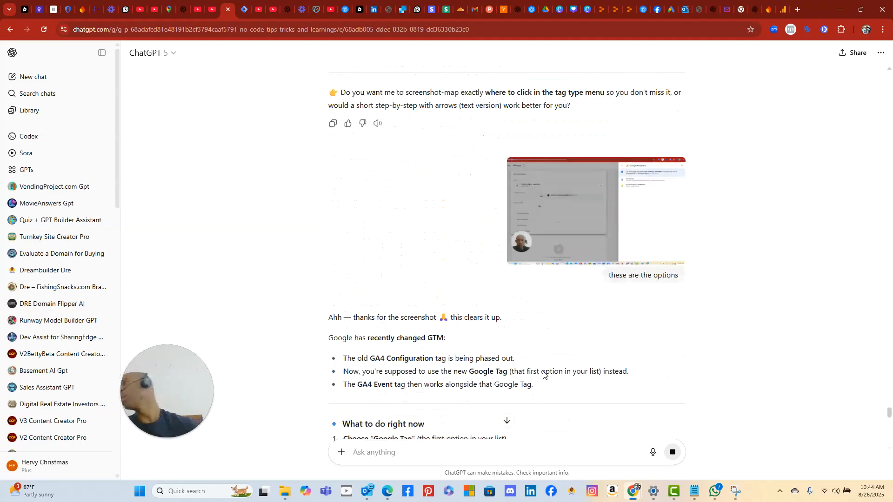
{"action": "scroll", "coordinate": [541, 375], "scroll_direction": "up", "scroll_amount": 1}
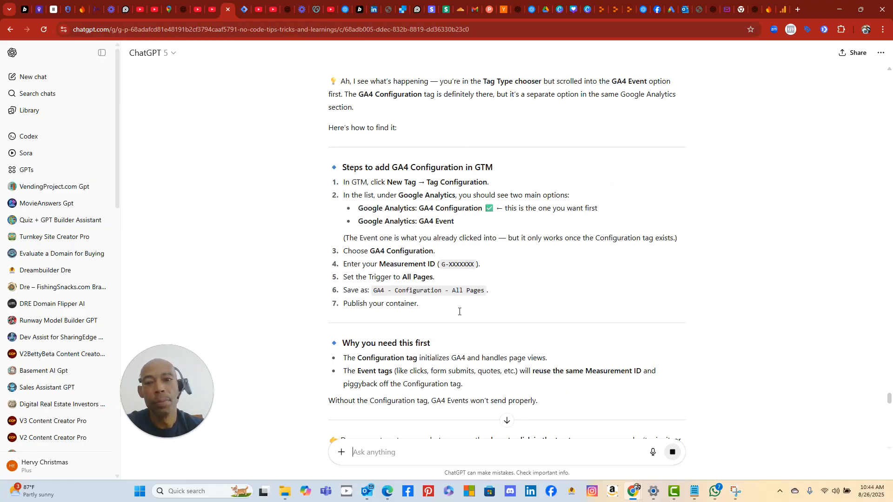
{"action": "scroll", "coordinate": [272, 266], "scroll_direction": "up", "scroll_amount": 3}
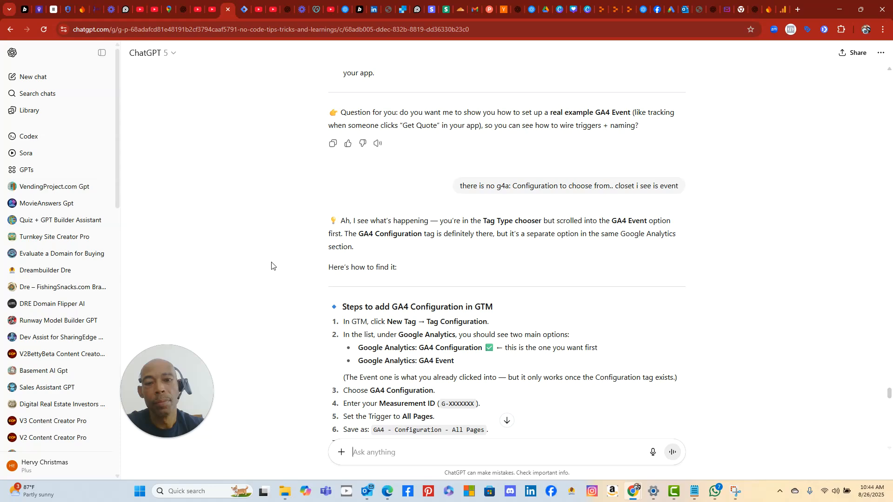
{"action": "scroll", "coordinate": [272, 266], "scroll_direction": "up", "scroll_amount": 2}
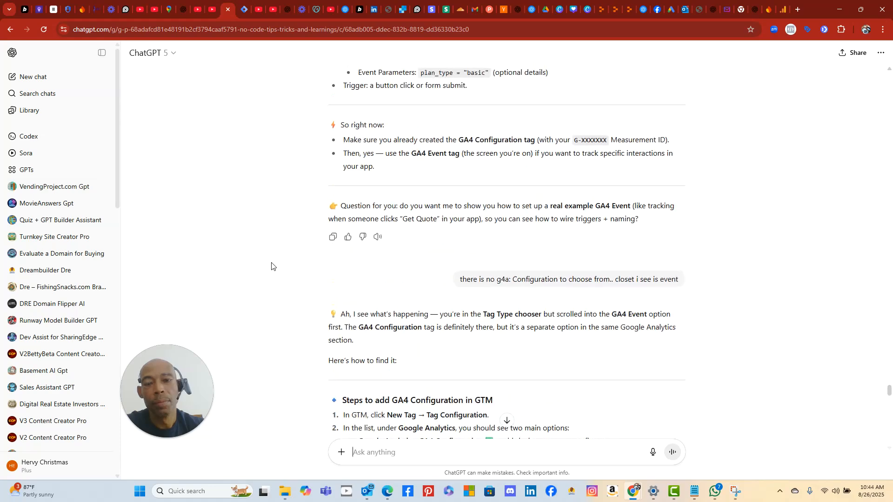
{"action": "scroll", "coordinate": [272, 266], "scroll_direction": "up", "scroll_amount": 2}
{"action": "scroll", "coordinate": [272, 266], "scroll_direction": "up", "scroll_amount": 5}
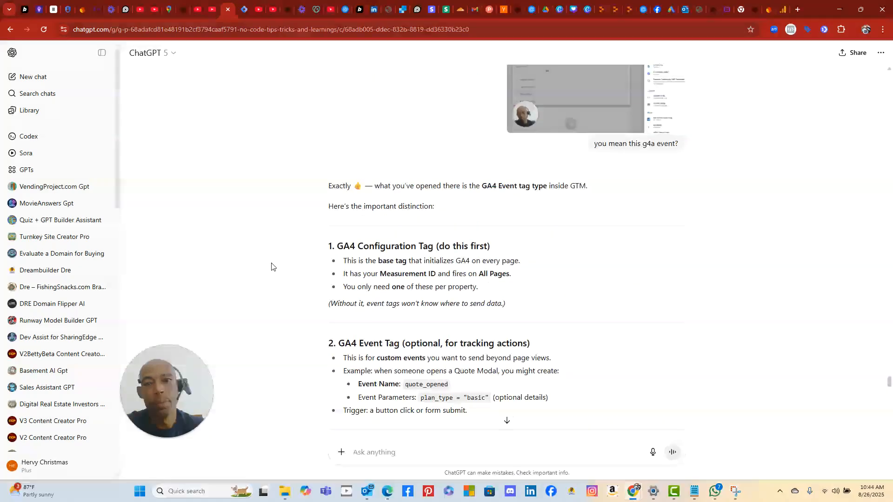
{"action": "scroll", "coordinate": [272, 266], "scroll_direction": "down", "scroll_amount": 2}
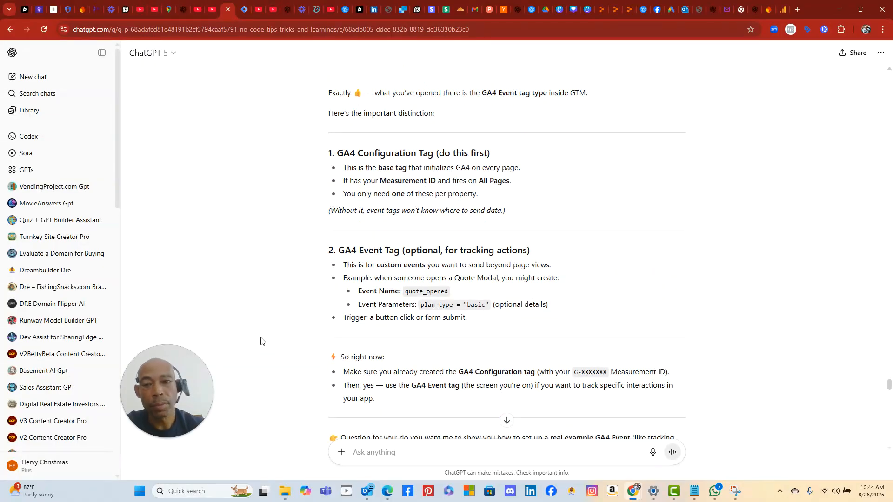
{"action": "scroll", "coordinate": [299, 258], "scroll_direction": "down", "scroll_amount": 2}
{"action": "scroll", "coordinate": [299, 258], "scroll_direction": "down", "scroll_amount": 1}
{"action": "scroll", "coordinate": [299, 258], "scroll_direction": "up", "scroll_amount": 8}
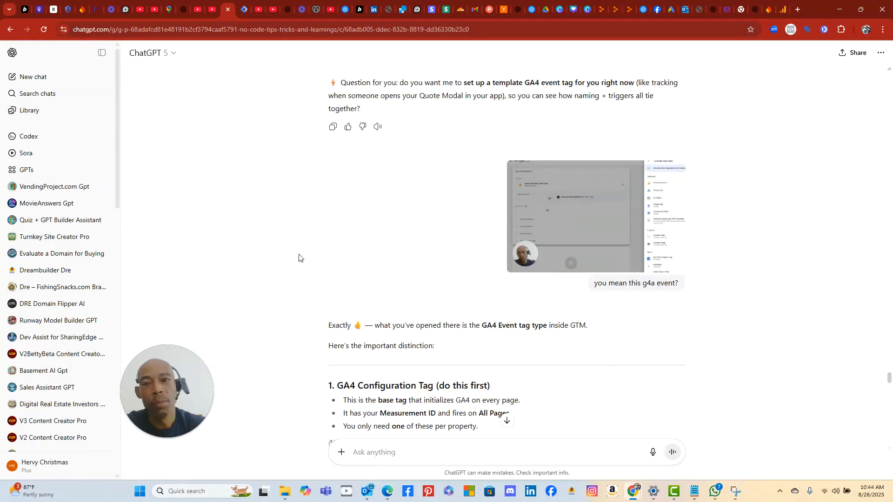
{"action": "scroll", "coordinate": [299, 258], "scroll_direction": "down", "scroll_amount": 4}
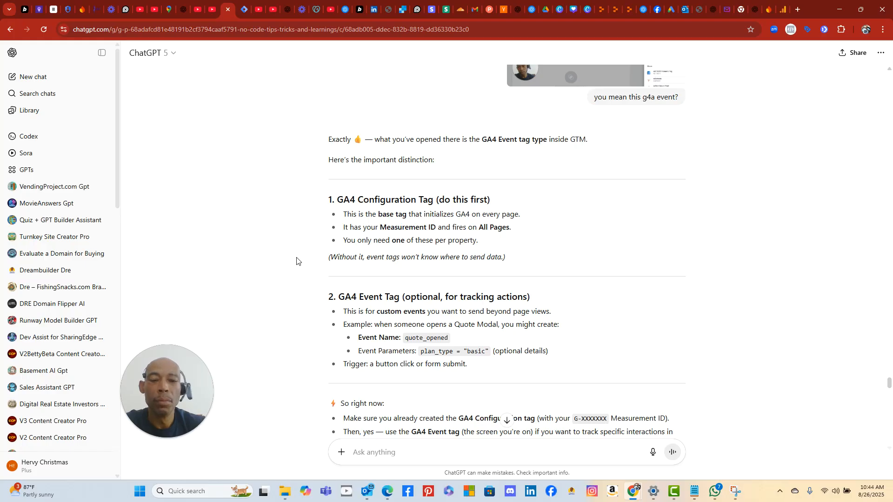
{"action": "scroll", "coordinate": [296, 261], "scroll_direction": "down", "scroll_amount": 1}
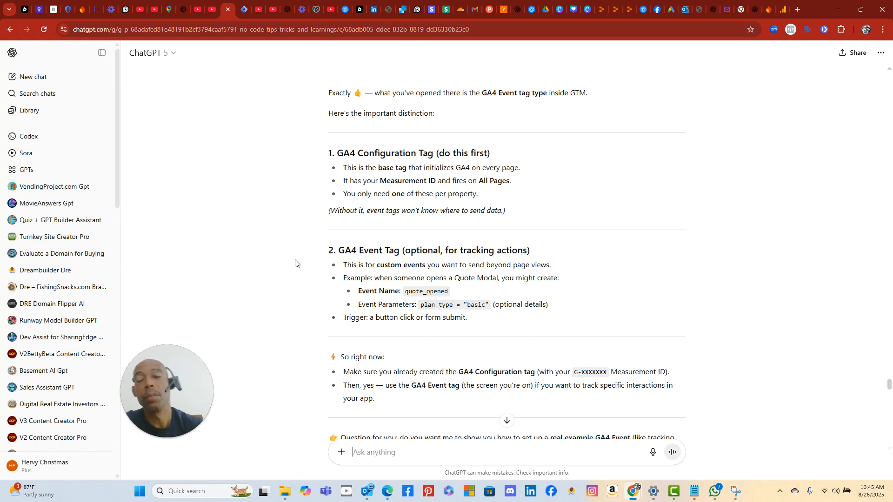
{"action": "scroll", "coordinate": [295, 262], "scroll_direction": "up", "scroll_amount": 2}
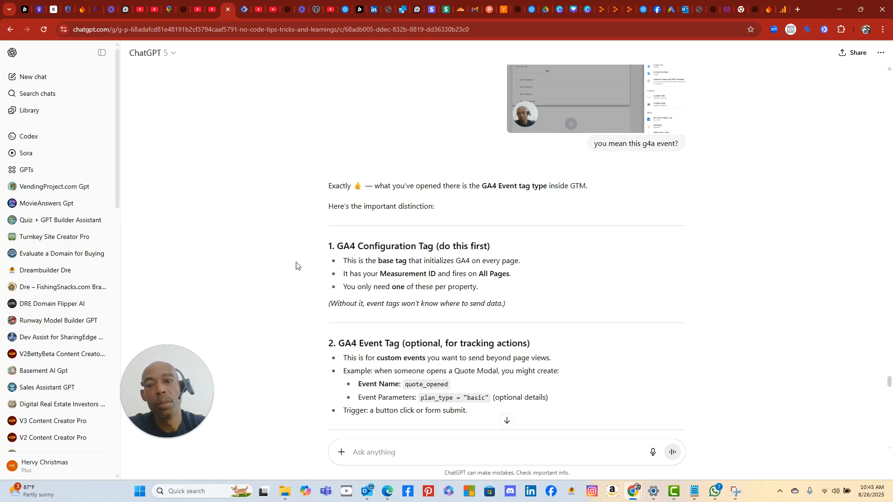
{"action": "scroll", "coordinate": [296, 265], "scroll_direction": "down", "scroll_amount": 9}
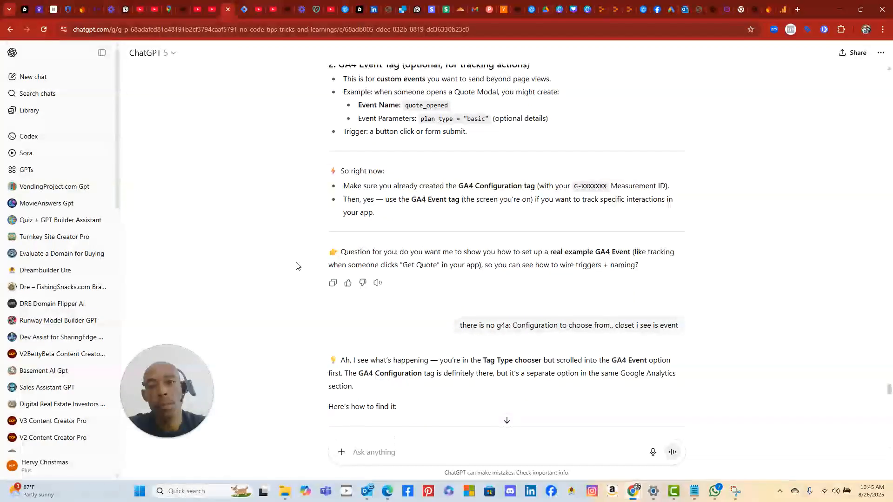
{"action": "scroll", "coordinate": [296, 265], "scroll_direction": "down", "scroll_amount": 10}
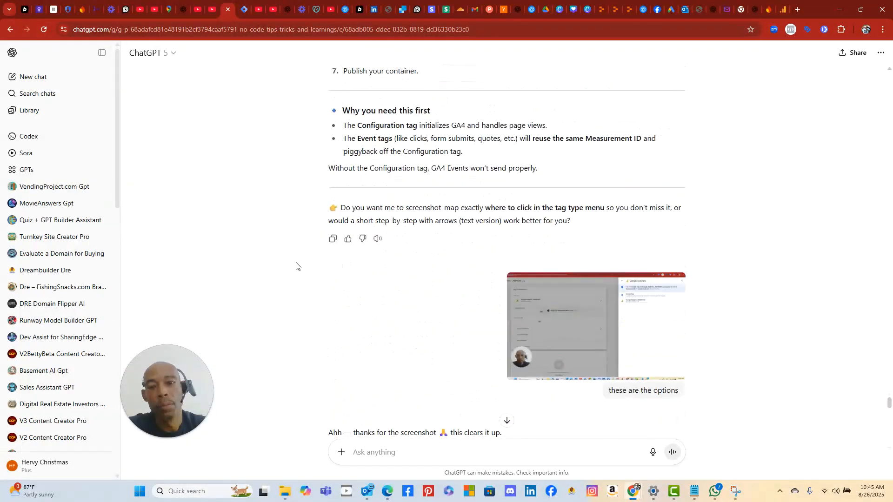
{"action": "scroll", "coordinate": [296, 265], "scroll_direction": "down", "scroll_amount": 11}
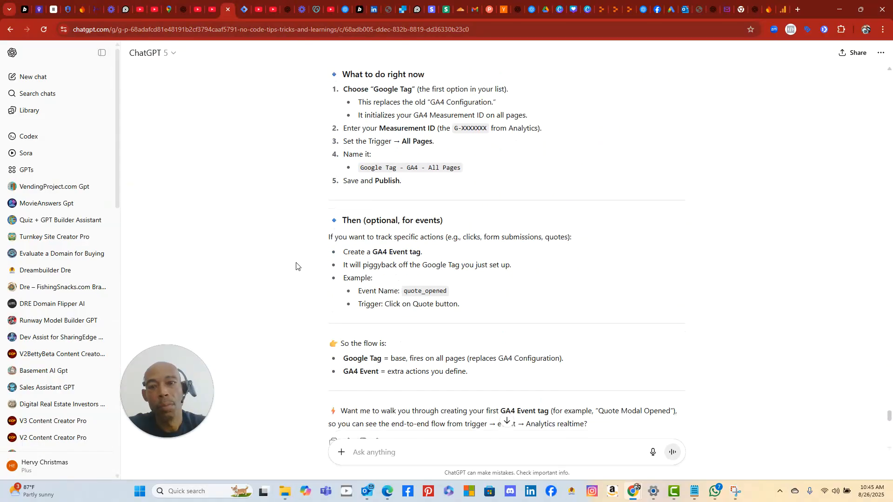
{"action": "scroll", "coordinate": [296, 265], "scroll_direction": "down", "scroll_amount": 7}
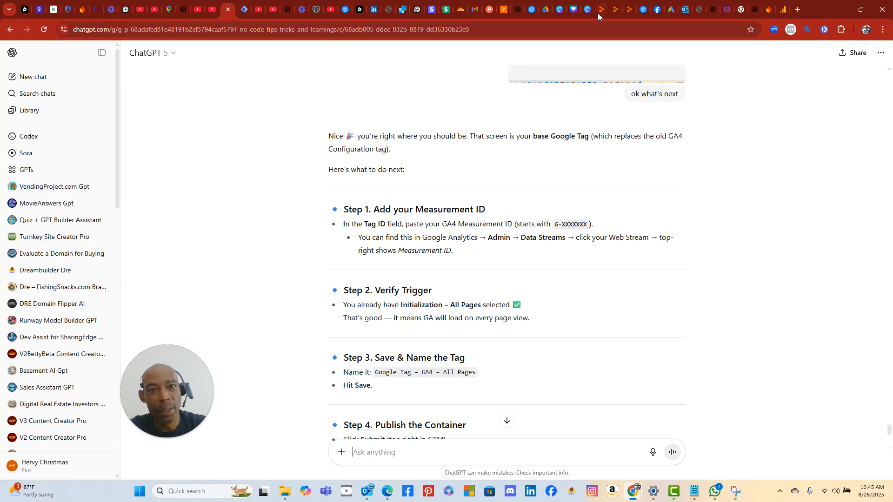
- Go to the Google homepage from the Outlook tab's address bar
{"action": "left_click", "coordinate": [783, 10]}
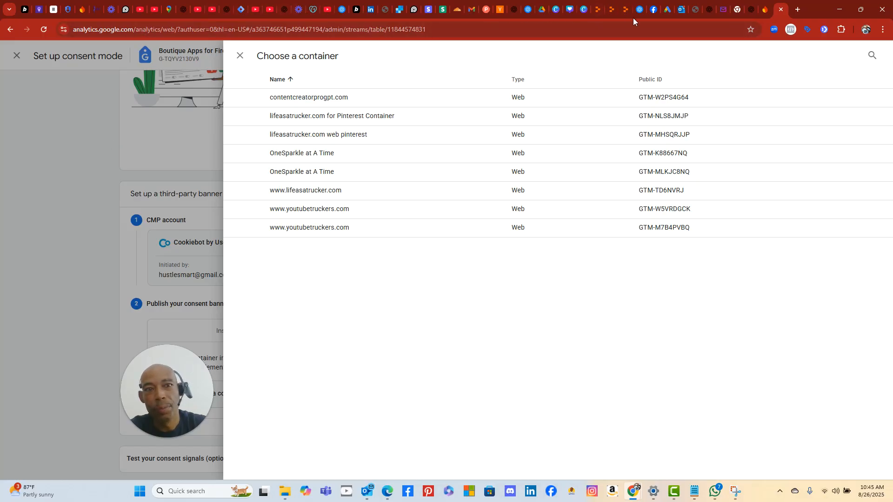
{"action": "left_click", "coordinate": [682, 11]}
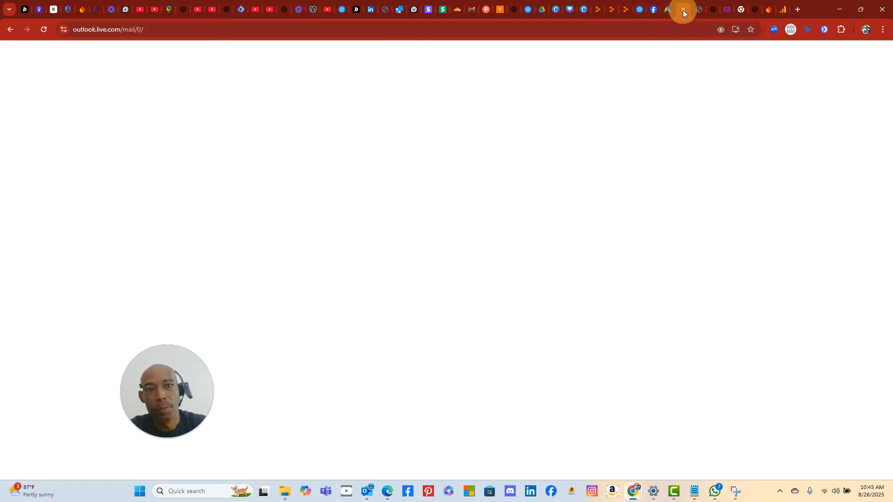
{"action": "left_click", "coordinate": [638, 32]}
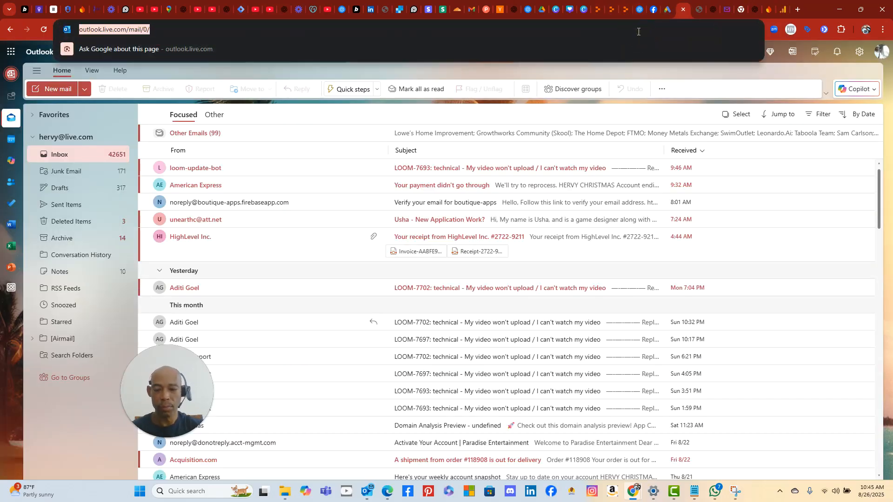
{"action": "type", "text": "tag"}
{"action": "key", "text": "Escape"}
{"action": "left_click", "coordinate": [637, 32]}
{"action": "type", "text": "goo"}
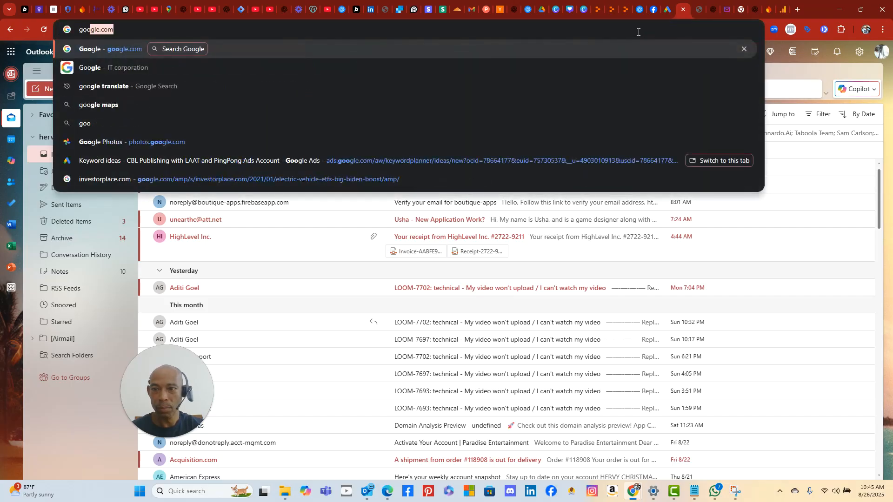
{"action": "key", "text": "BackSpace"}
{"action": "key", "text": "BackSpace"}
{"action": "key", "text": "BackSpace"}
{"action": "key", "text": "BackSpace"}
{"action": "type", "text": "g"}
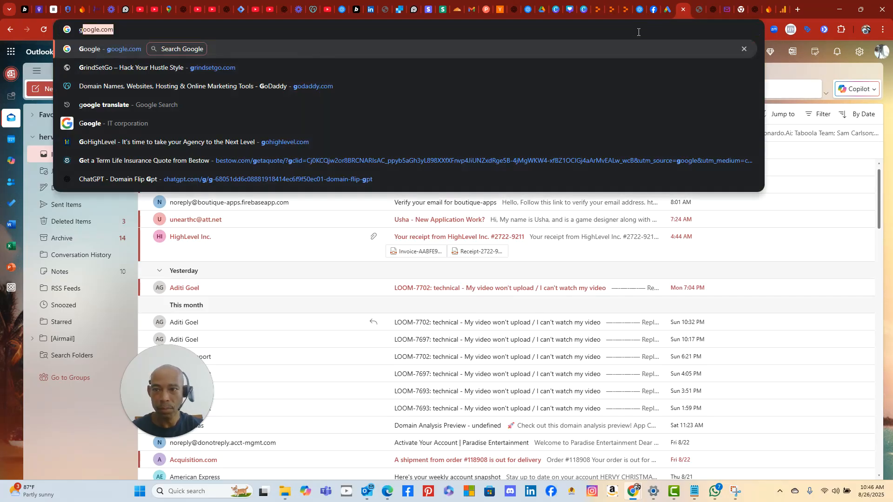
{"action": "key", "text": "Return"}
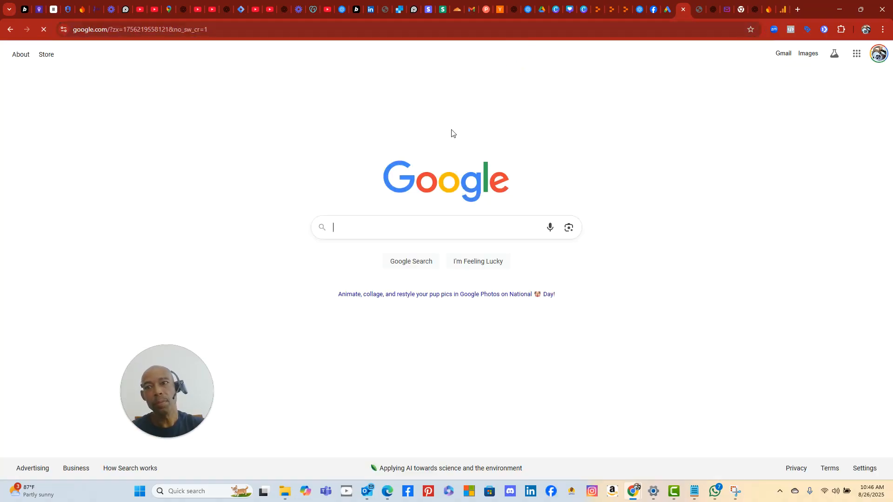
- Search for 'google analytics', skim the results, and type 'an' to autocomplete analytics.google.com
{"action": "type", "text": "google"}
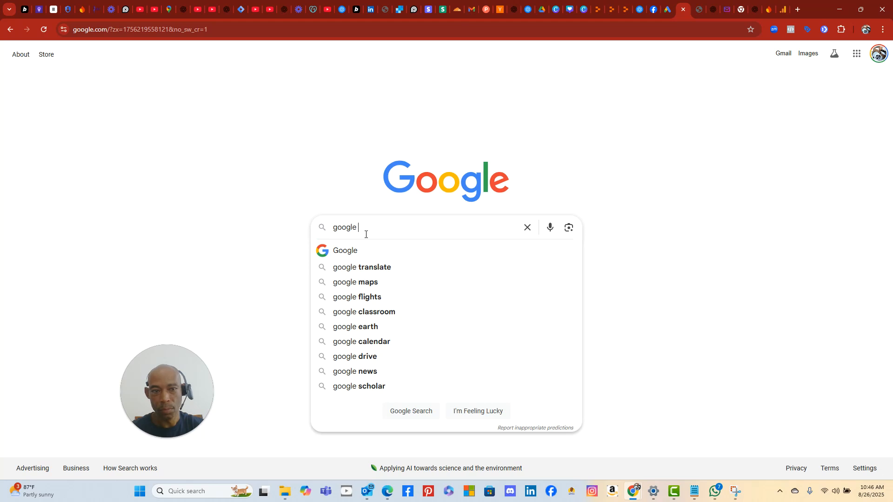
{"action": "type", "text": " any"}
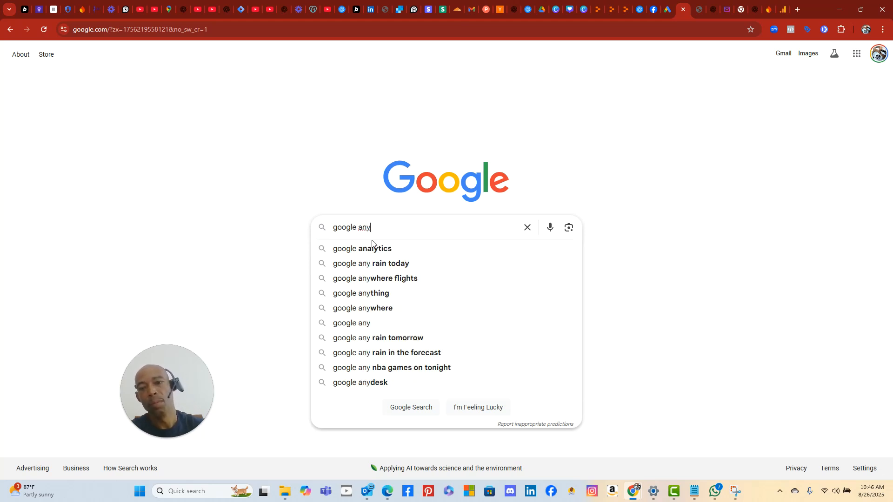
{"action": "left_click", "coordinate": [363, 250]}
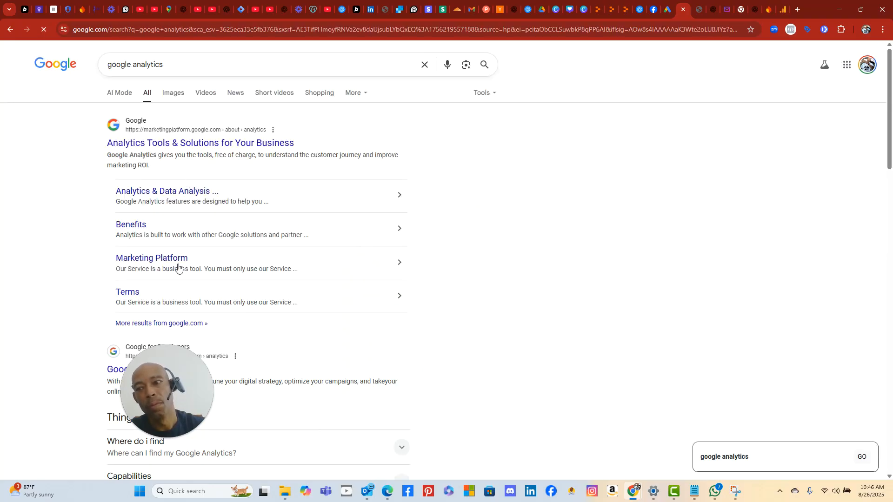
{"action": "left_click_drag", "start_coordinate": [189, 387], "coordinate": [413, 405]}
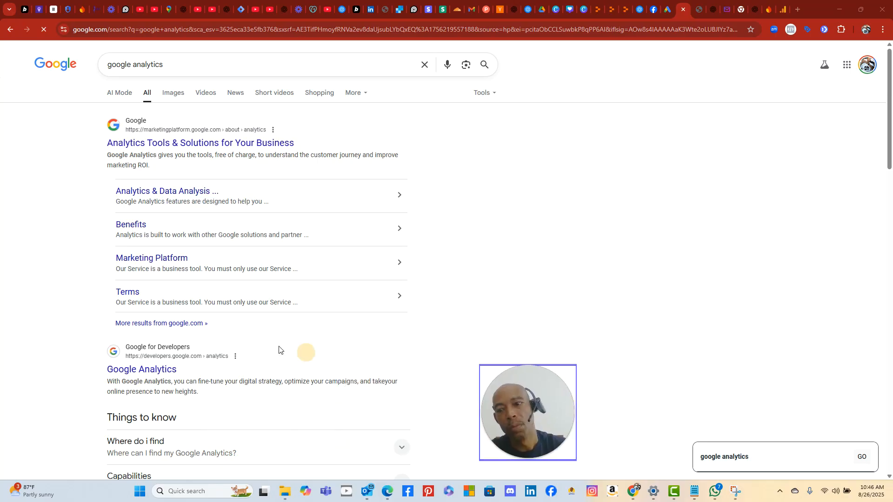
{"action": "scroll", "coordinate": [246, 330], "scroll_direction": "down", "scroll_amount": 7}
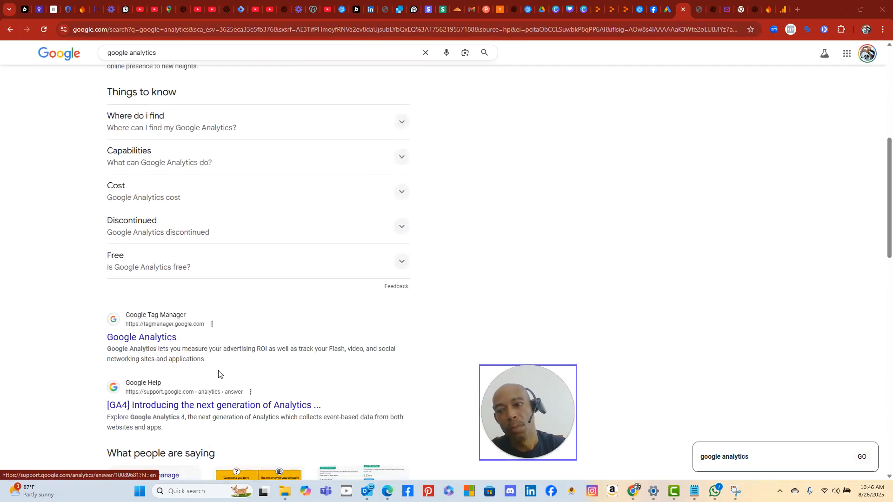
{"action": "scroll", "coordinate": [218, 375], "scroll_direction": "down", "scroll_amount": 3}
{"action": "left_click", "coordinate": [626, 30]}
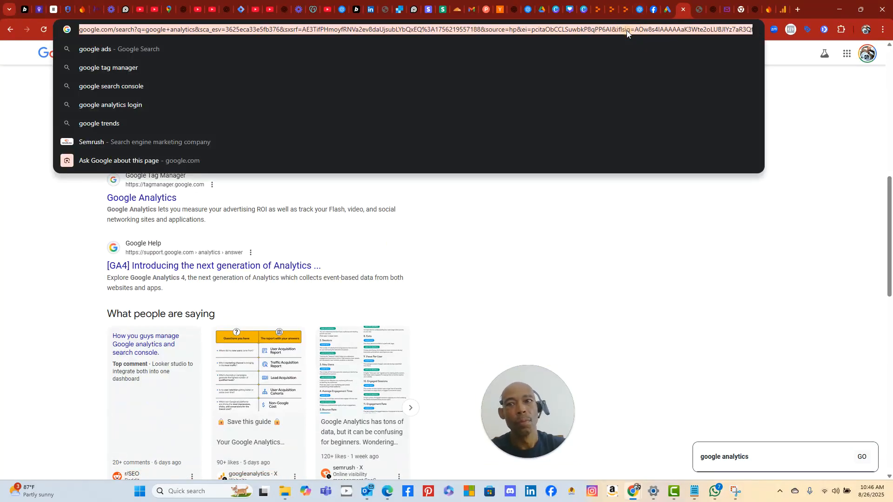
{"action": "type", "text": "an"}
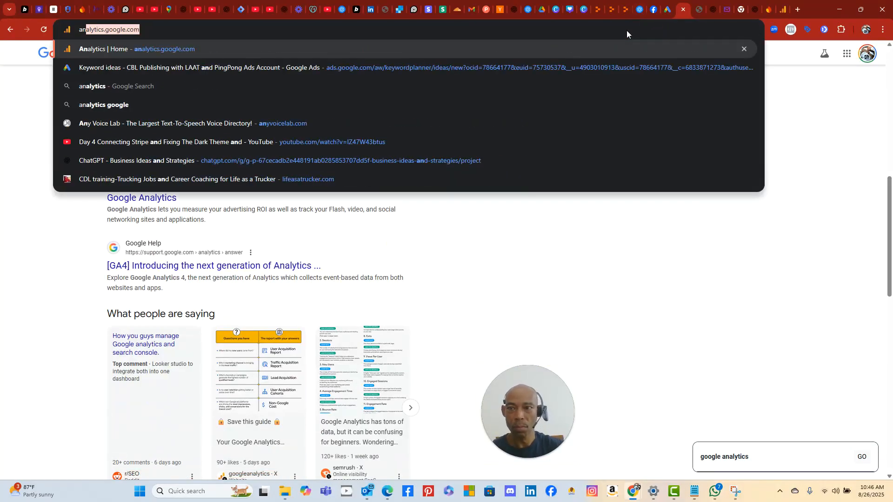
- Open analytics.google.com from the suggestion to reach the boutique-apps property's Home page
{"action": "left_click", "coordinate": [509, 51]}
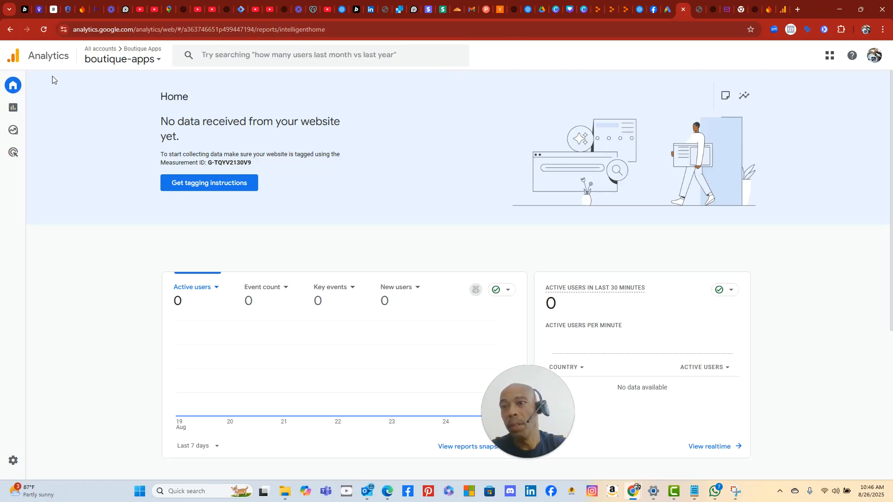
{"action": "mouse_move", "coordinate": [15, 91]}
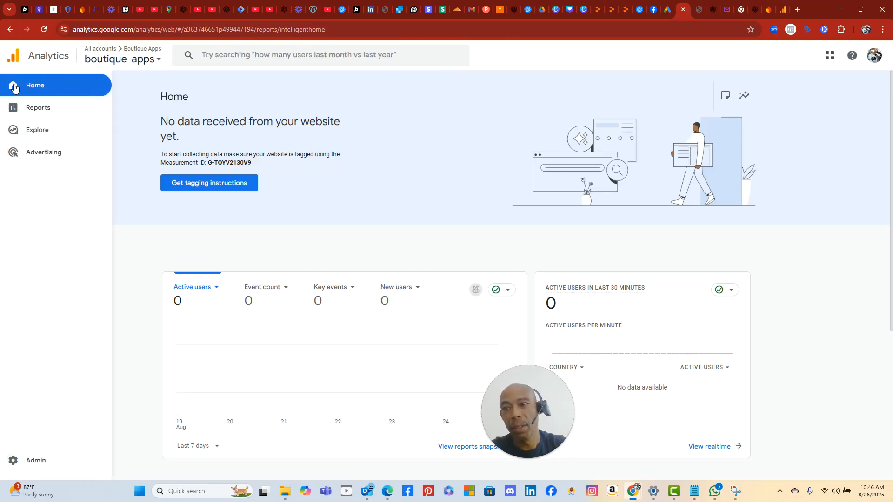
- Show the Realtime pages report (3 views), expanding the engagement and web/app usage groups
{"action": "left_click", "coordinate": [14, 88]}
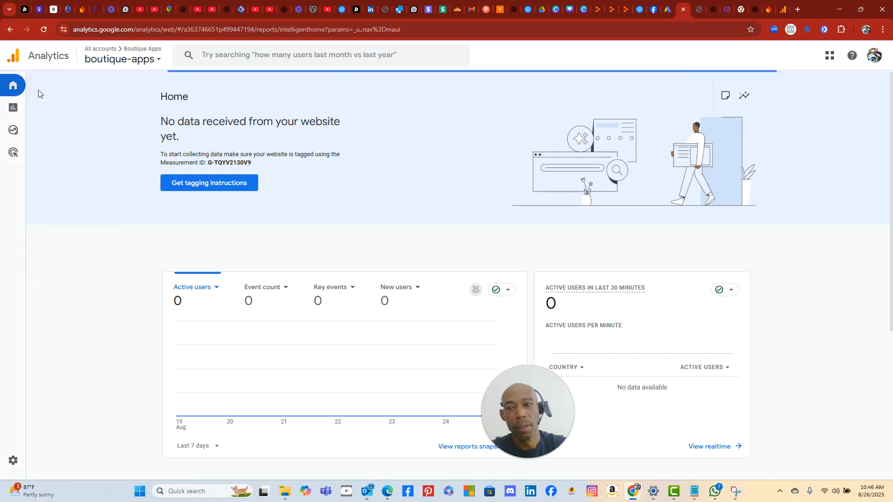
{"action": "mouse_move", "coordinate": [16, 113]}
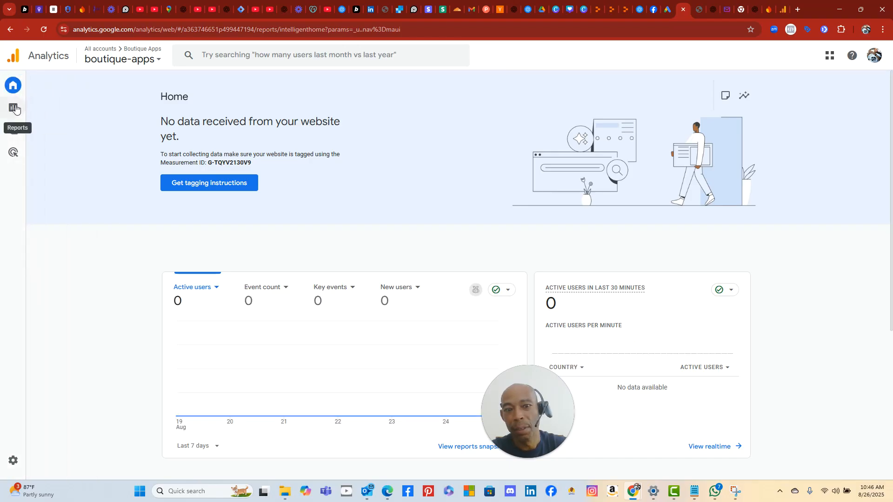
{"action": "left_click", "coordinate": [15, 107]}
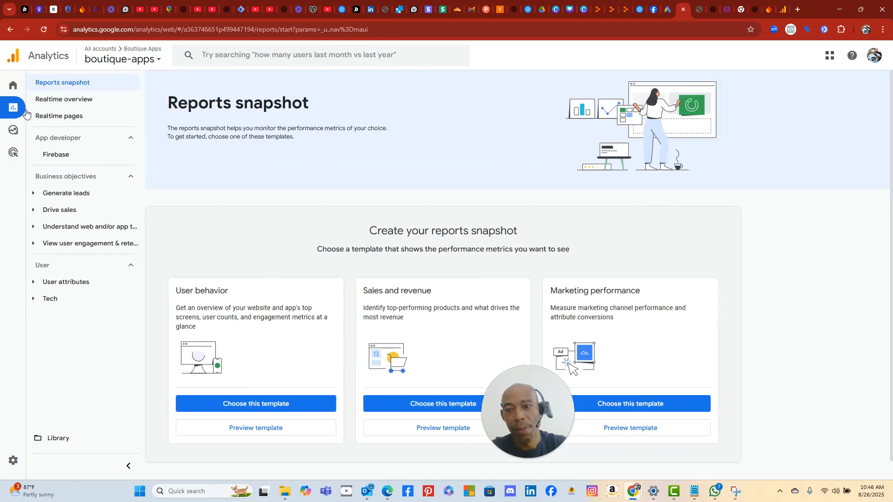
{"action": "left_click", "coordinate": [56, 120]}
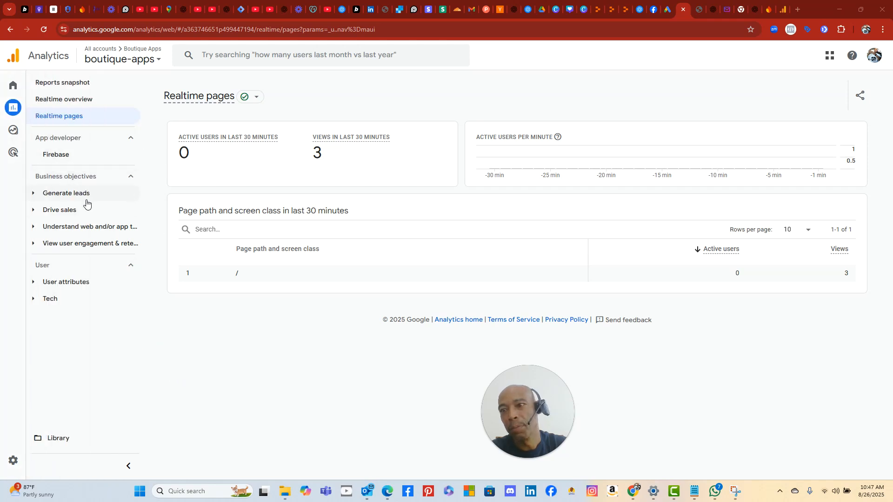
{"action": "left_click", "coordinate": [80, 246]}
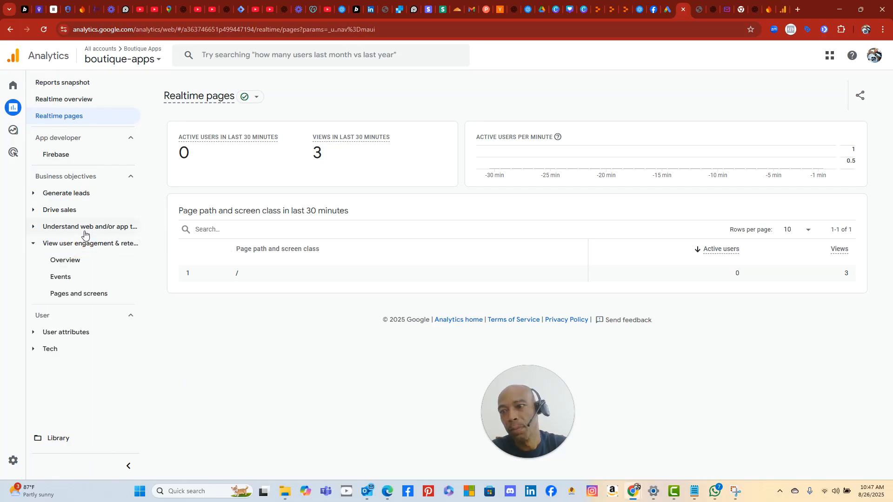
{"action": "left_click", "coordinate": [86, 231]}
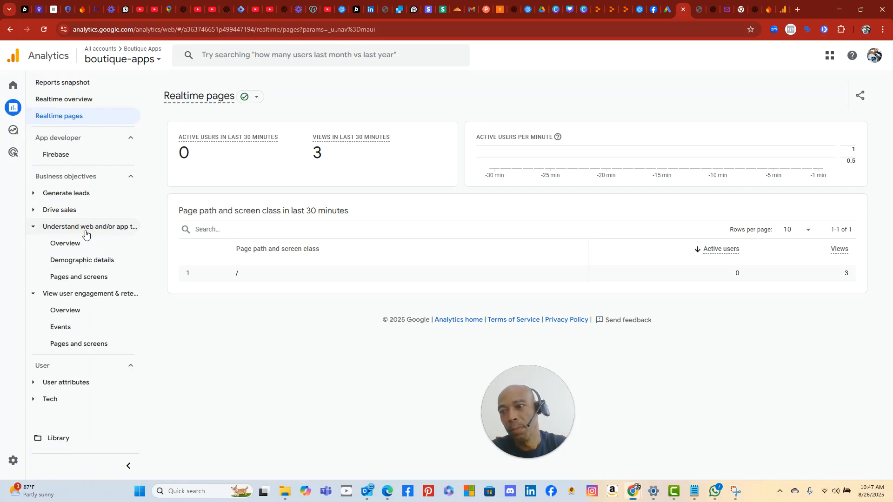
{"action": "left_click", "coordinate": [83, 262]}
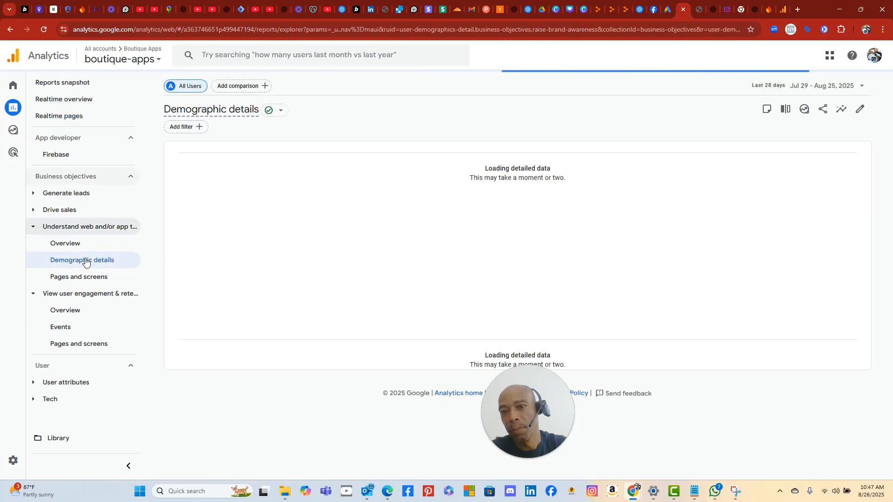
{"action": "scroll", "coordinate": [630, 255], "scroll_direction": "down", "scroll_amount": 3}
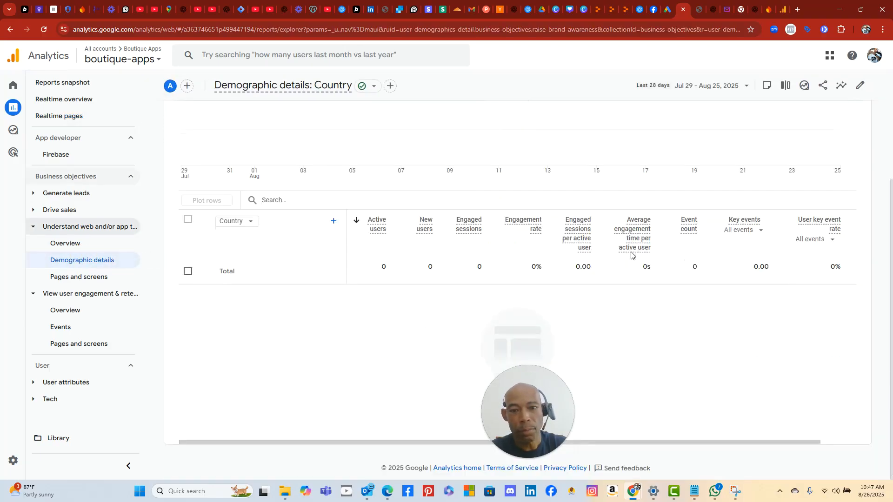
{"action": "scroll", "coordinate": [604, 256], "scroll_direction": "up", "scroll_amount": 1}
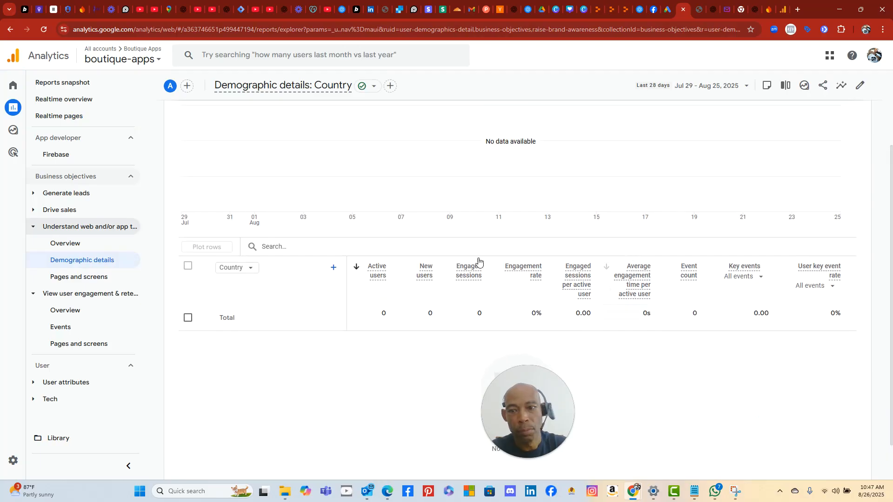
{"action": "left_click", "coordinate": [248, 268]}
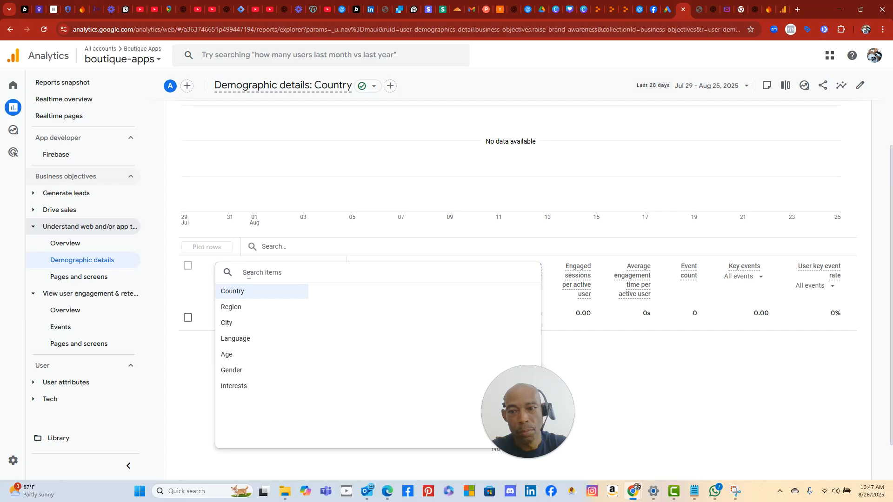
{"action": "left_click", "coordinate": [254, 308]}
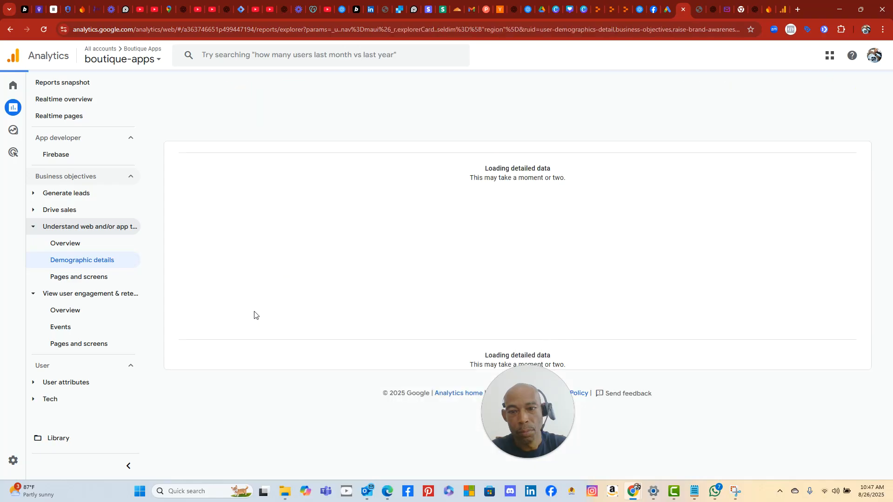
{"action": "scroll", "coordinate": [367, 269], "scroll_direction": "down", "scroll_amount": 3}
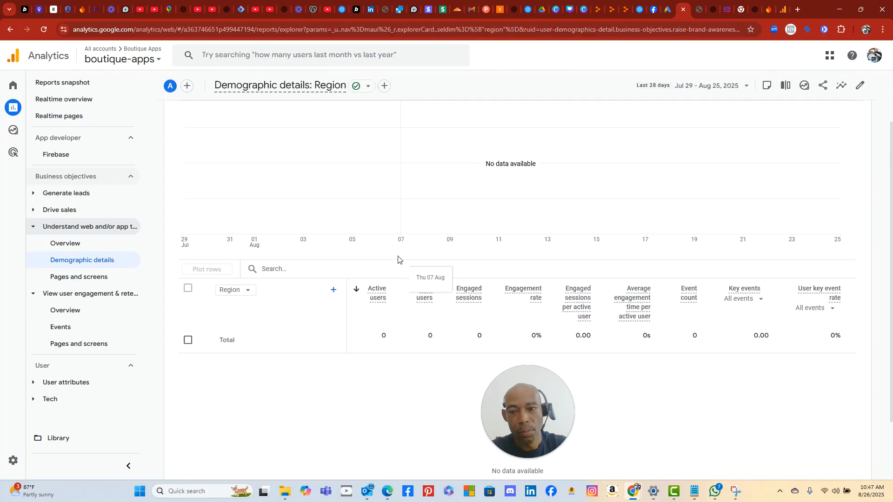
{"action": "scroll", "coordinate": [343, 232], "scroll_direction": "up", "scroll_amount": 5}
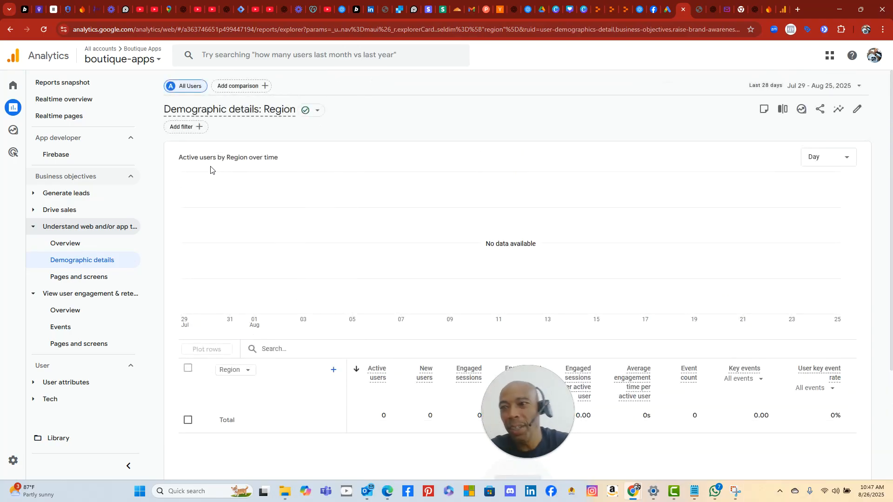
{"action": "left_click", "coordinate": [64, 103]}
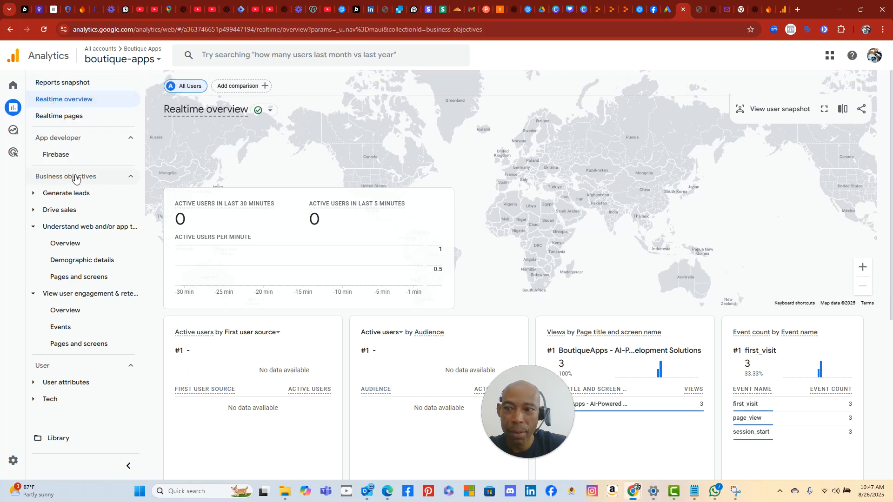
{"action": "left_click", "coordinate": [75, 264]}
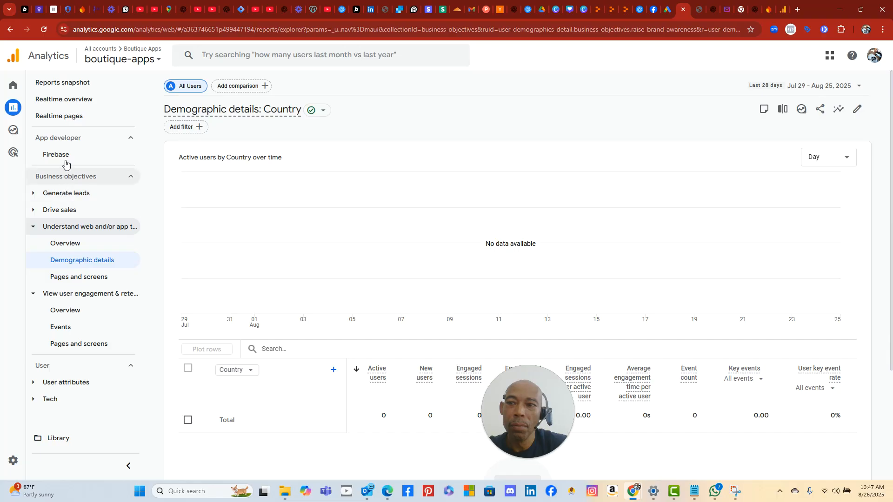
{"action": "left_click", "coordinate": [56, 117]}
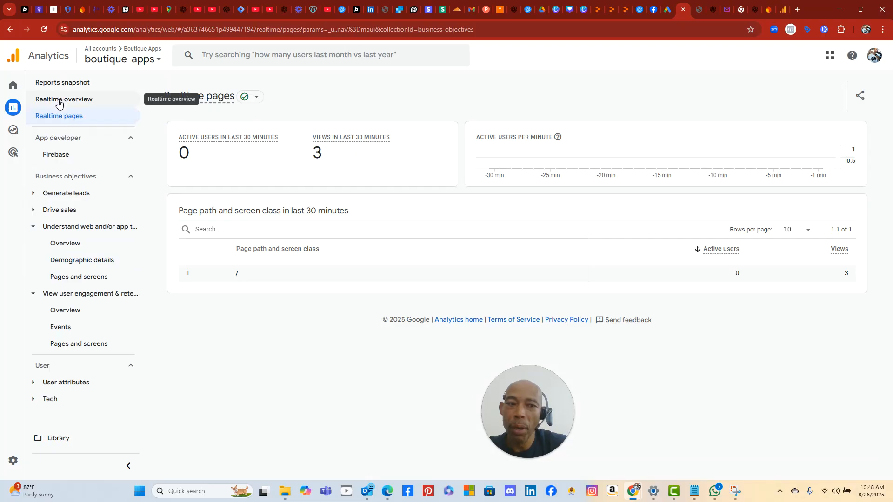
- Look over the Realtime overview report, then return to the Analytics Home page
{"action": "left_click", "coordinate": [58, 103]}
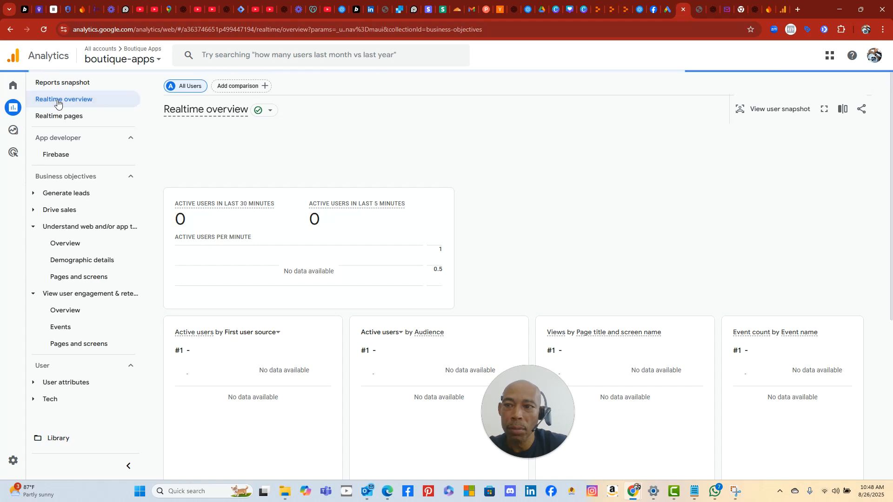
{"action": "mouse_move", "coordinate": [526, 454]}
{"action": "left_click_drag", "start_coordinate": [524, 430], "coordinate": [389, 432]}
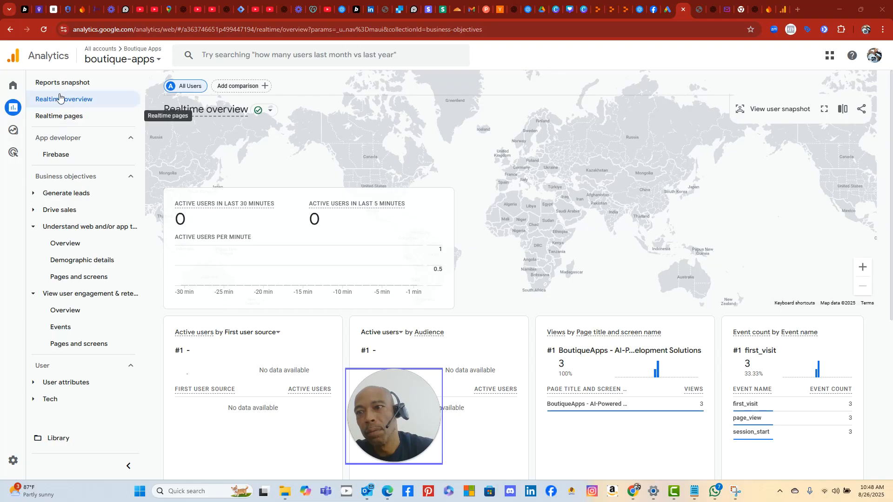
{"action": "left_click", "coordinate": [21, 89]}
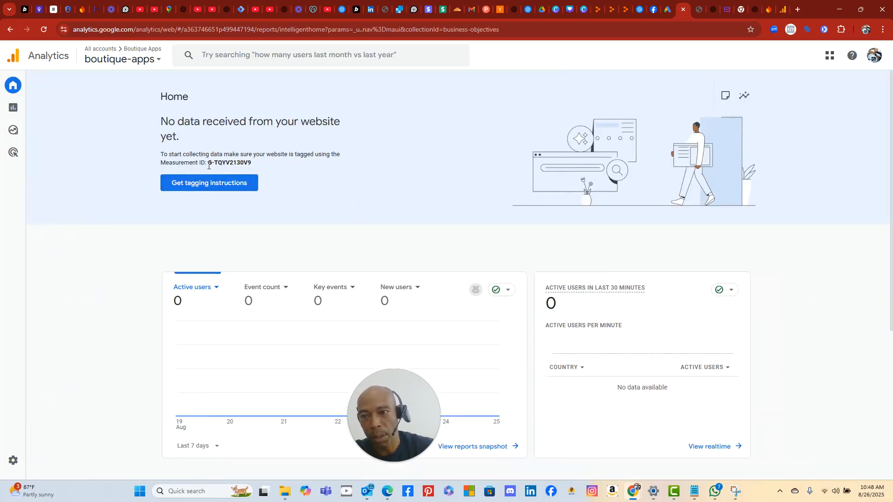
- Copy the Measurement ID G-TQYV2130V9 and switch to the GA4 tag in Tag Manager
{"action": "left_click_drag", "start_coordinate": [208, 161], "coordinate": [251, 162]}
{"action": "right_click", "coordinate": [245, 163]}
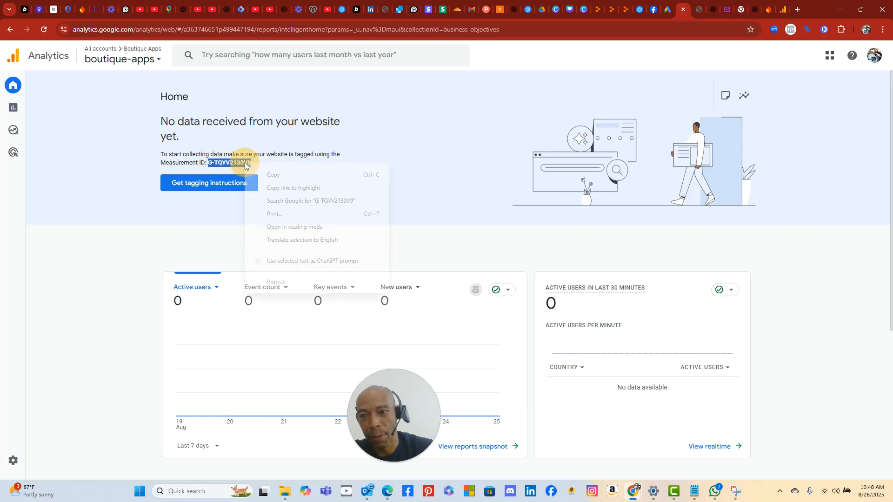
{"action": "left_click", "coordinate": [274, 175]}
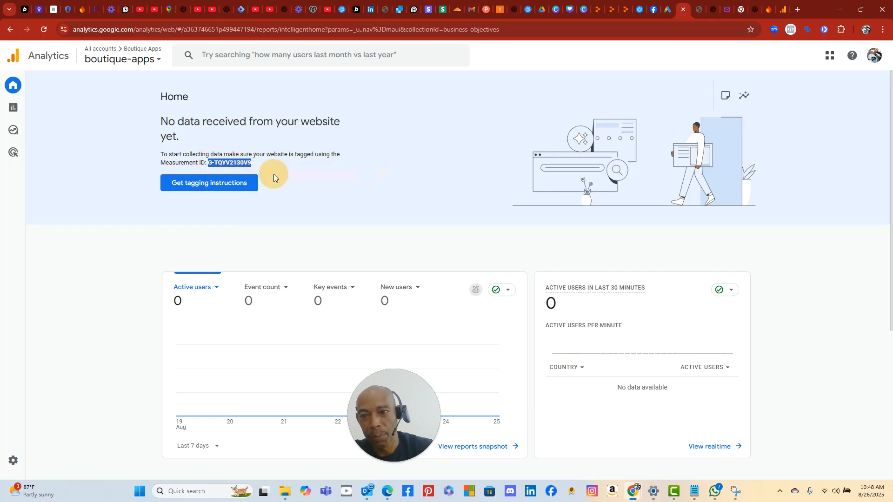
{"action": "left_click", "coordinate": [241, 11]}
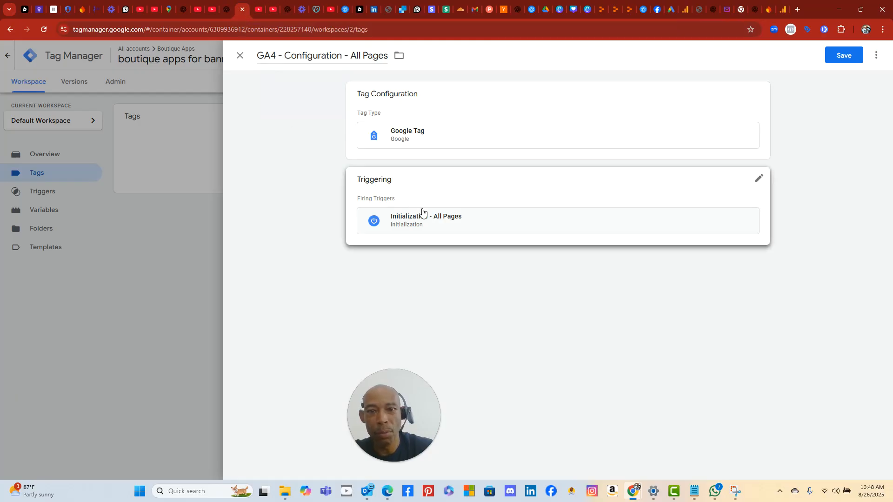
- Open the Google Tag configuration, focus its empty Tag ID field, then return to ChatGPT
{"action": "left_click_drag", "start_coordinate": [417, 205], "coordinate": [454, 228]}
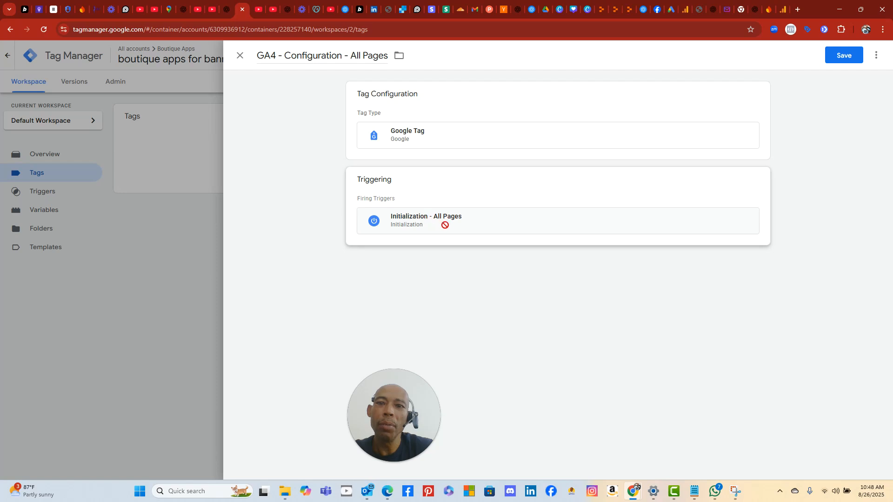
{"action": "left_click", "coordinate": [481, 139]}
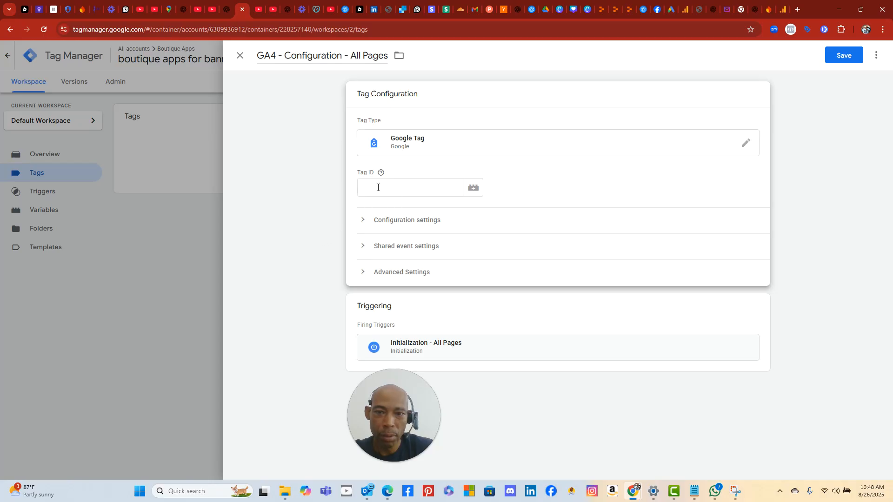
{"action": "mouse_move", "coordinate": [382, 176]}
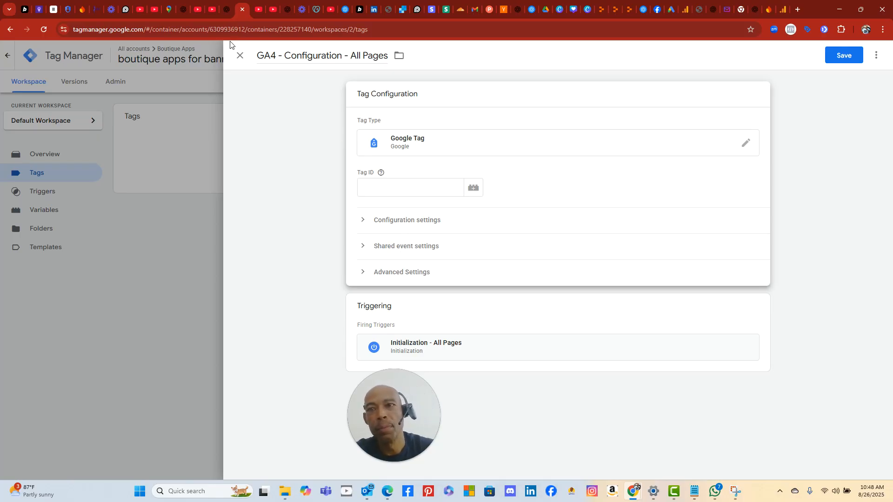
{"action": "left_click", "coordinate": [384, 188]}
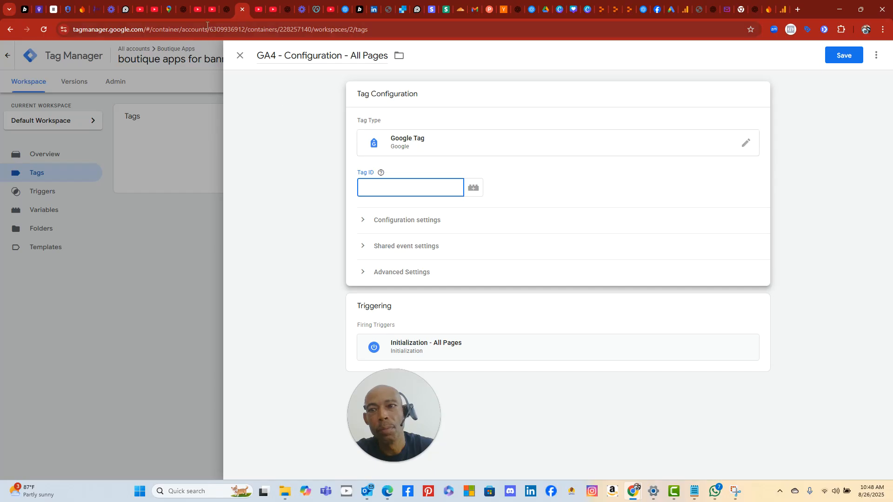
{"action": "left_click", "coordinate": [222, 10]}
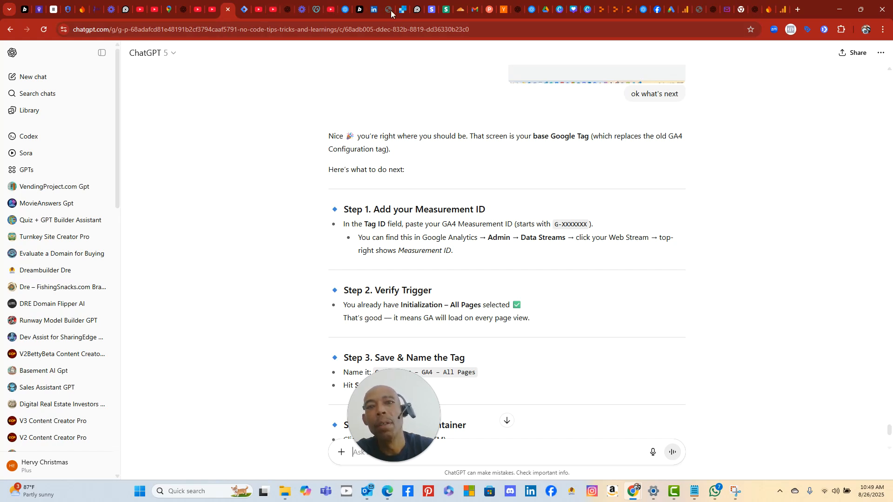
- Switch back to the boutique-apps Google Analytics Home tab
{"action": "left_click", "coordinate": [685, 11]}
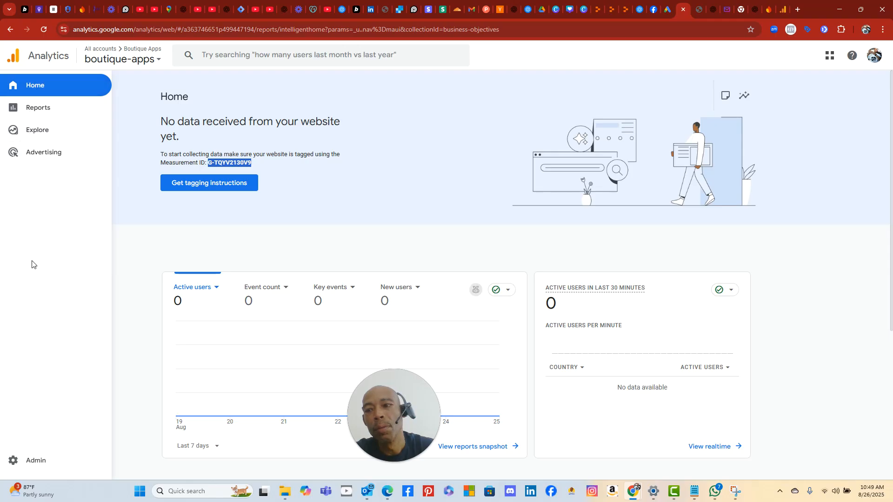
- Open Admin > Data collection > Data streams, briefly rechecking ChatGPT's instructions
{"action": "left_click", "coordinate": [42, 460]}
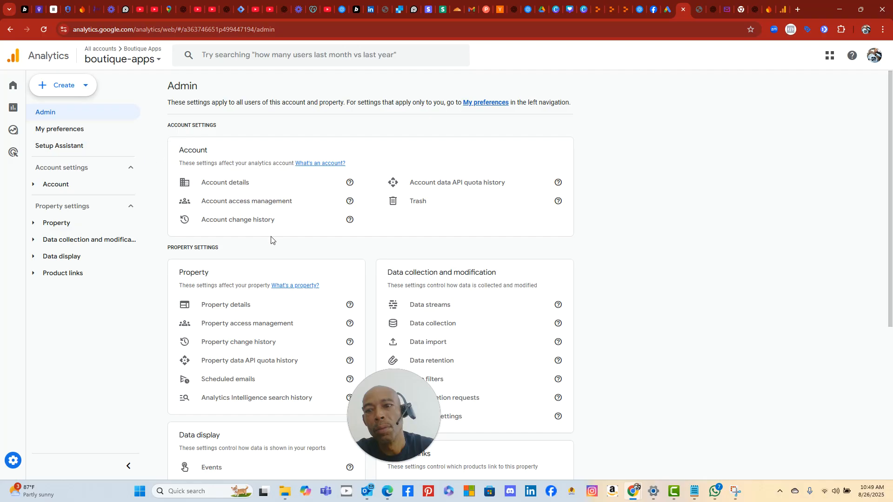
{"action": "scroll", "coordinate": [307, 309], "scroll_direction": "down", "scroll_amount": 1}
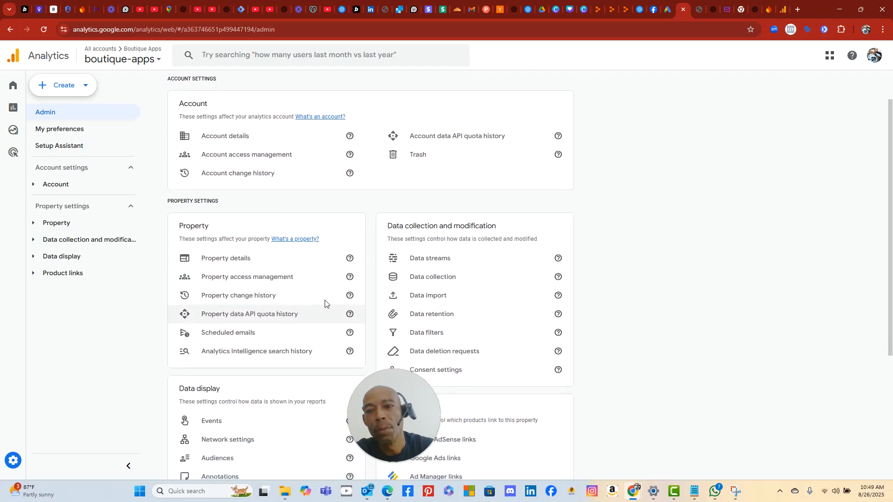
{"action": "left_click", "coordinate": [436, 260]}
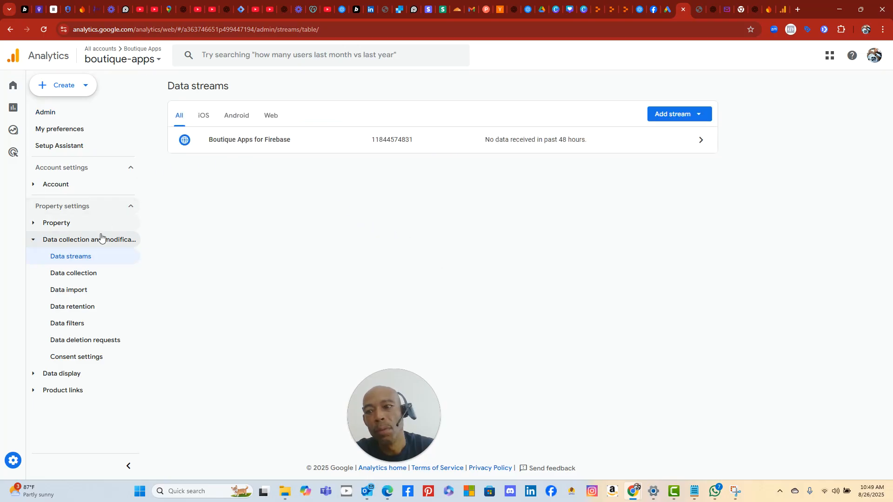
{"action": "left_click", "coordinate": [227, 10]}
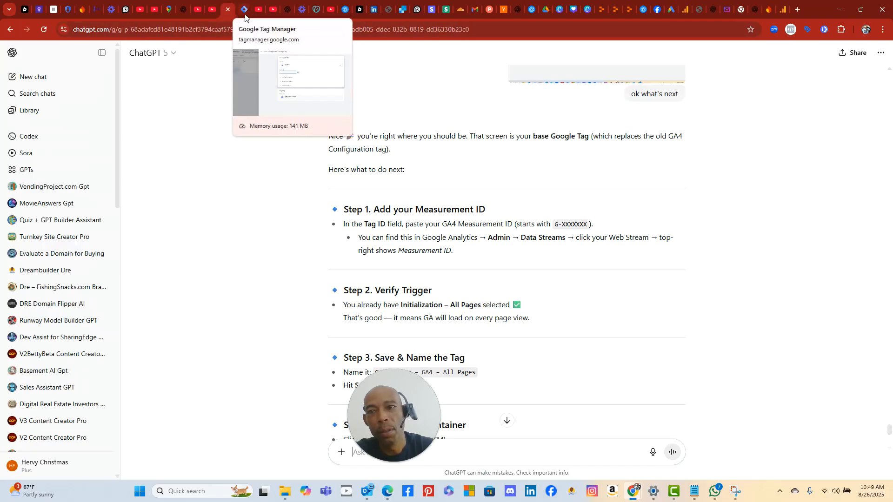
{"action": "left_click", "coordinate": [684, 11]}
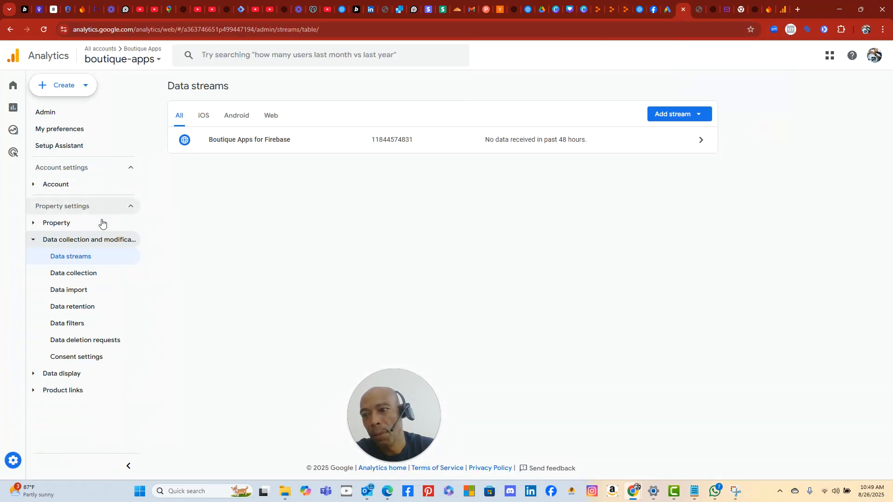
- Filter the Data streams list to Web and peek at the Add stream choices
{"action": "left_click", "coordinate": [268, 116]}
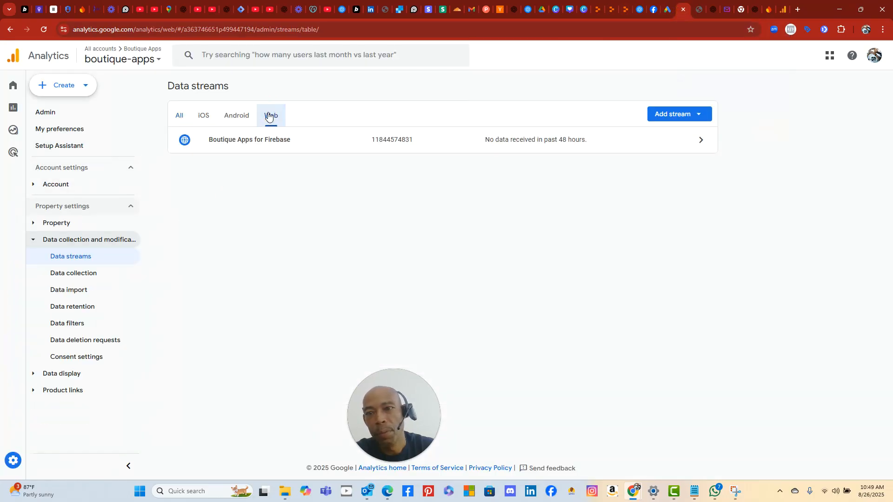
{"action": "double_click", "coordinate": [269, 116]}
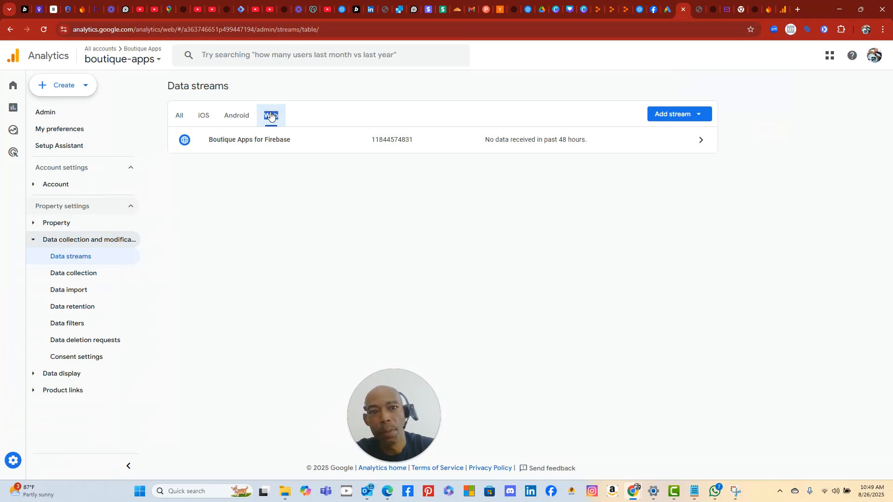
{"action": "left_click", "coordinate": [267, 118]}
{"action": "left_click", "coordinate": [695, 113]}
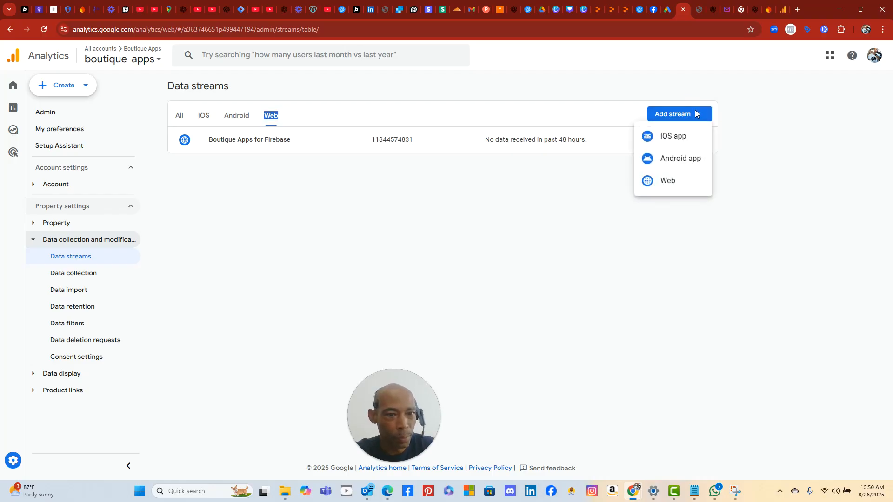
{"action": "left_click", "coordinate": [611, 208]}
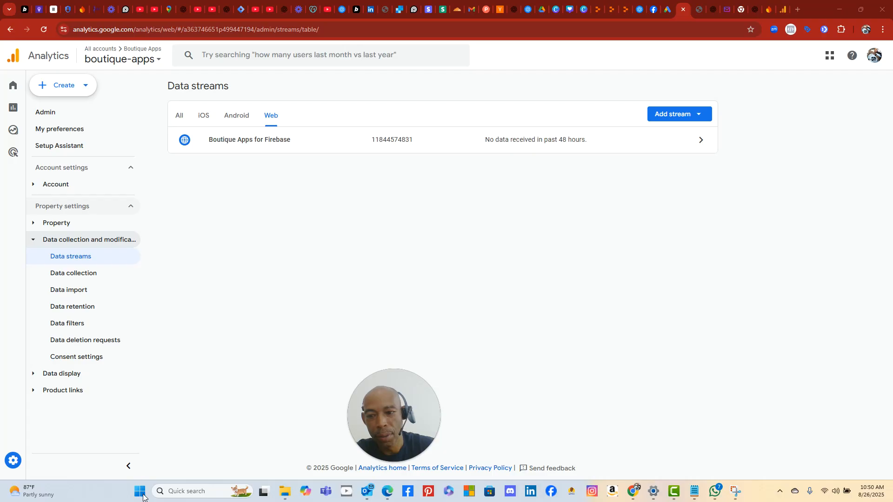
{"action": "left_click", "coordinate": [165, 391]}
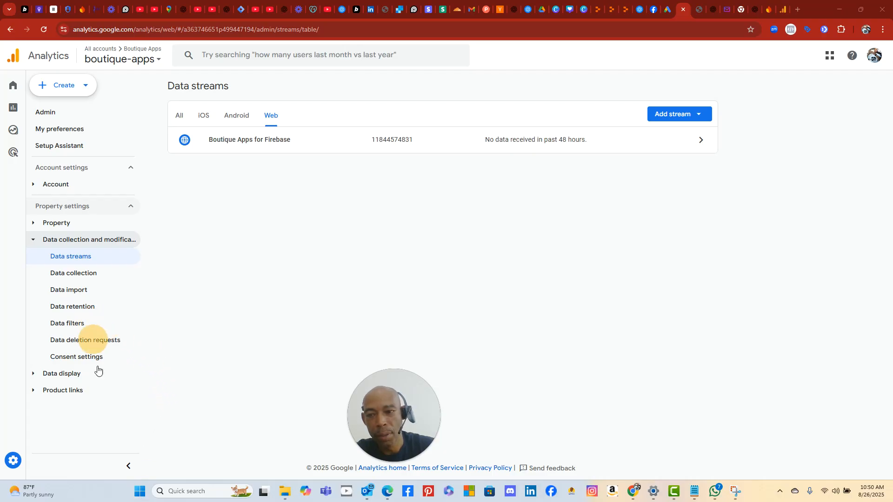
- Capture the Data streams page with Snipping Tool
{"action": "left_click", "coordinate": [140, 491]}
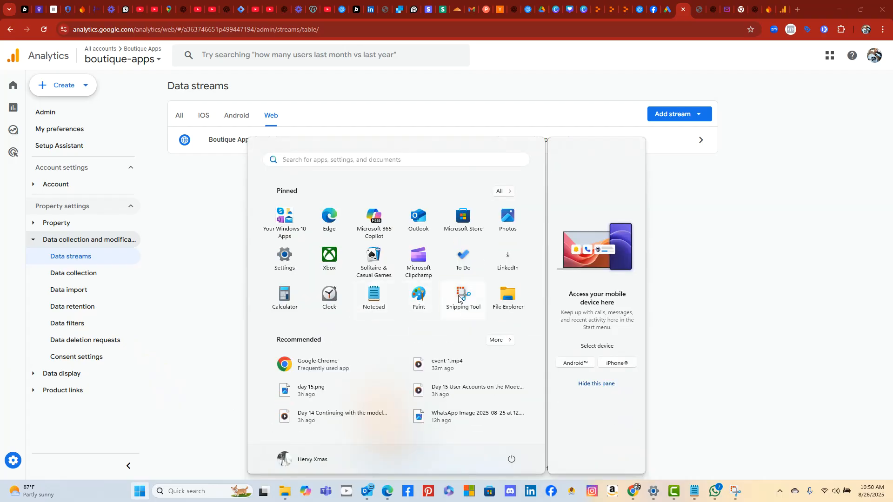
{"action": "left_click", "coordinate": [458, 298]}
{"action": "left_click", "coordinate": [203, 29]}
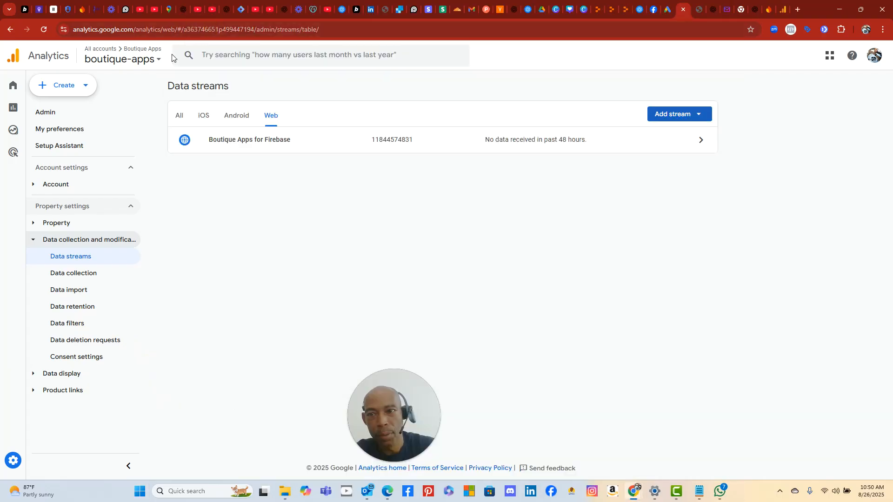
{"action": "left_click_drag", "start_coordinate": [136, 67], "coordinate": [849, 490]}
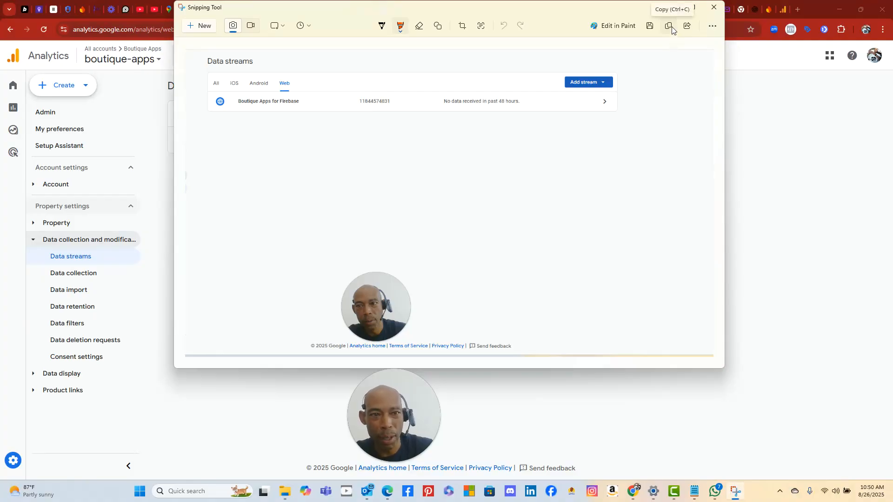
- Dismiss the Snipping Tool preview and return to the ChatGPT conversation
{"action": "left_click", "coordinate": [517, 370]}
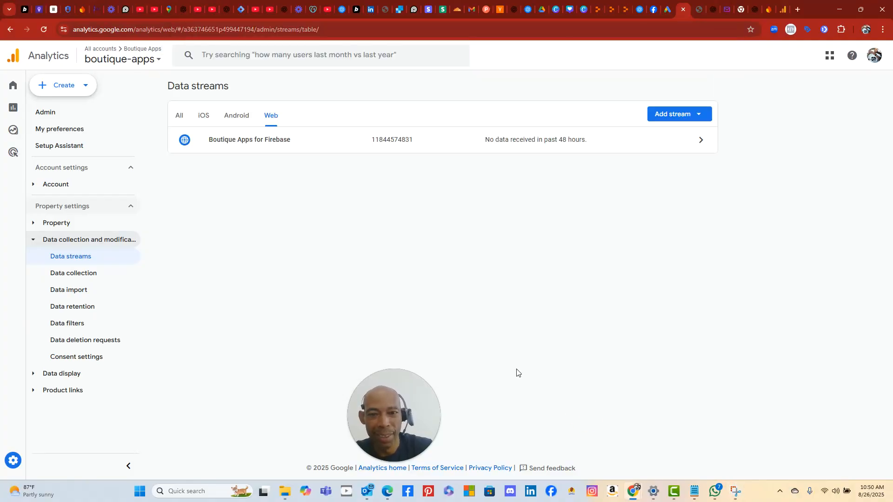
{"action": "left_click", "coordinate": [225, 10]}
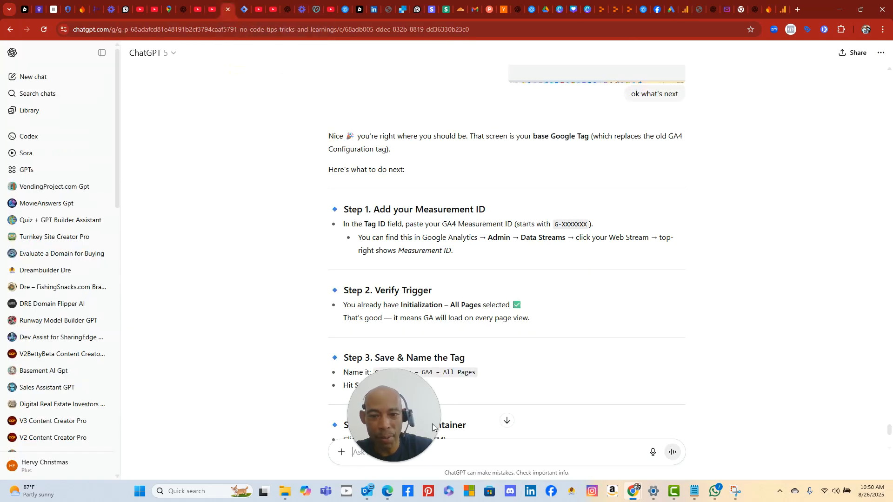
- Paste the Data streams snip and ask whether the Measurement ID replaces the missing webstream number
{"action": "right_click", "coordinate": [425, 454]}
{"action": "left_click", "coordinate": [465, 329]}
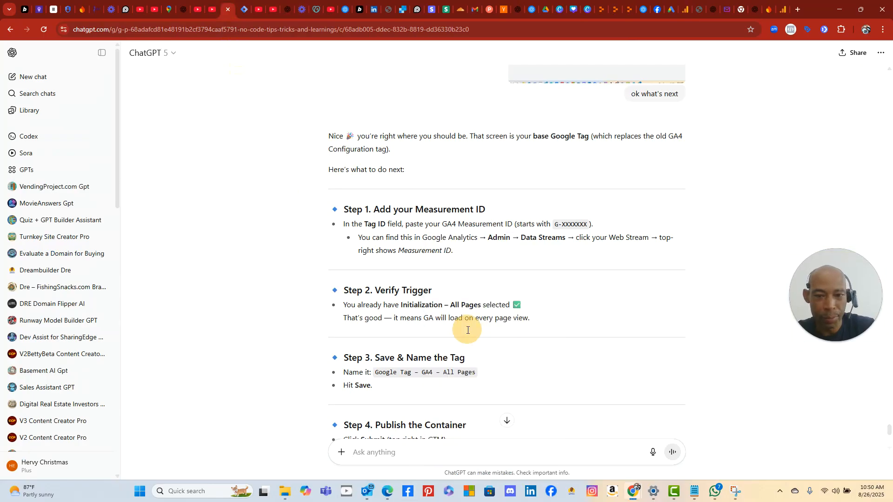
{"action": "type", "text": "i d"}
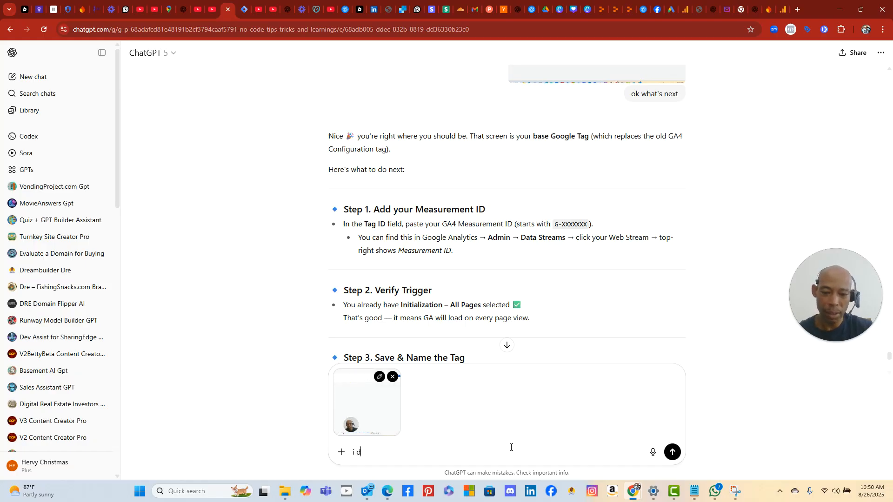
{"action": "type", "text": "ont see a webstream number any"}
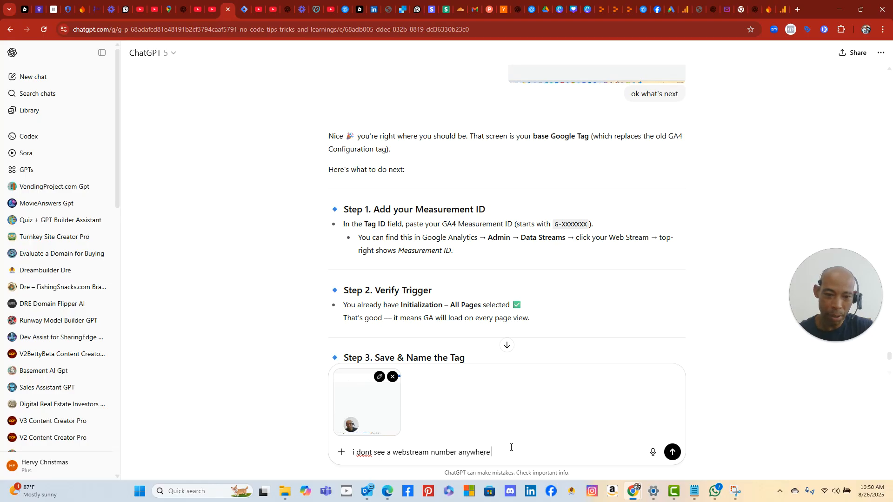
{"action": "type", "text": "where.  however, i see"}
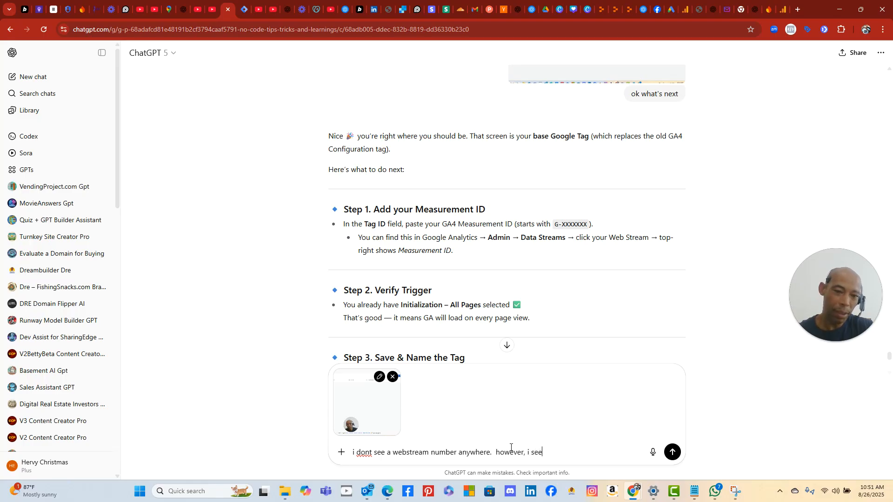
{"action": "type", "text": " a measurement"}
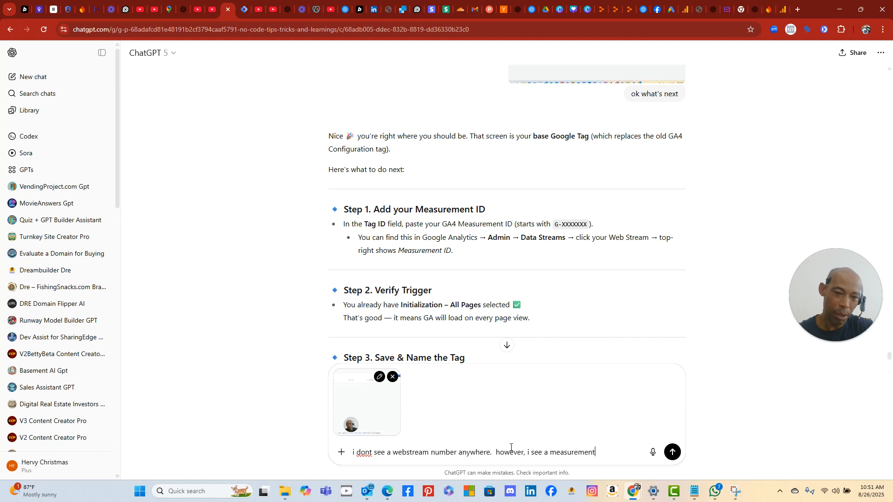
{"action": "type", "text": " id in google al"}
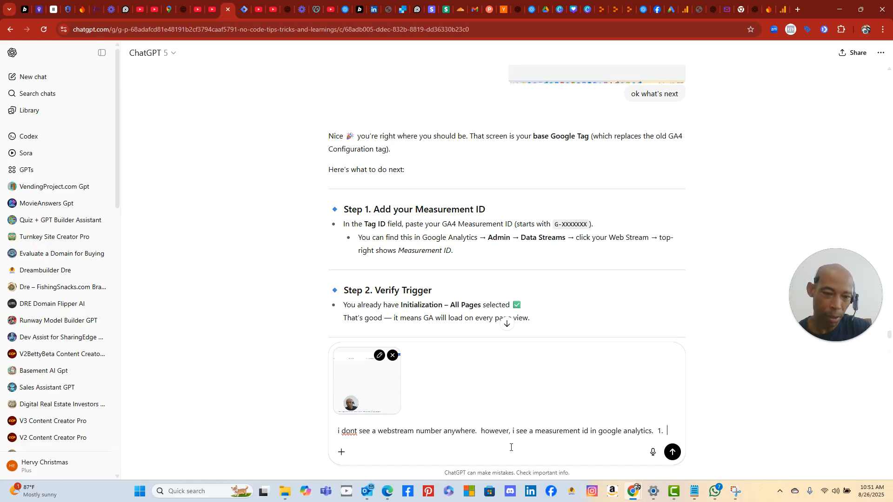
{"action": "type", "text": "is that the"}
{"action": "type", "text": " same me"}
{"action": "type", "text": "asurement id"}
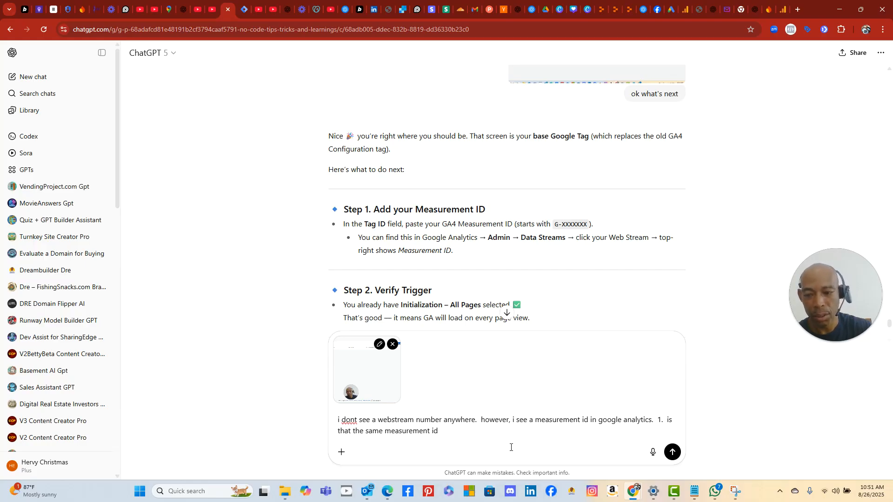
{"action": "type", "text": " 2.  why does"}
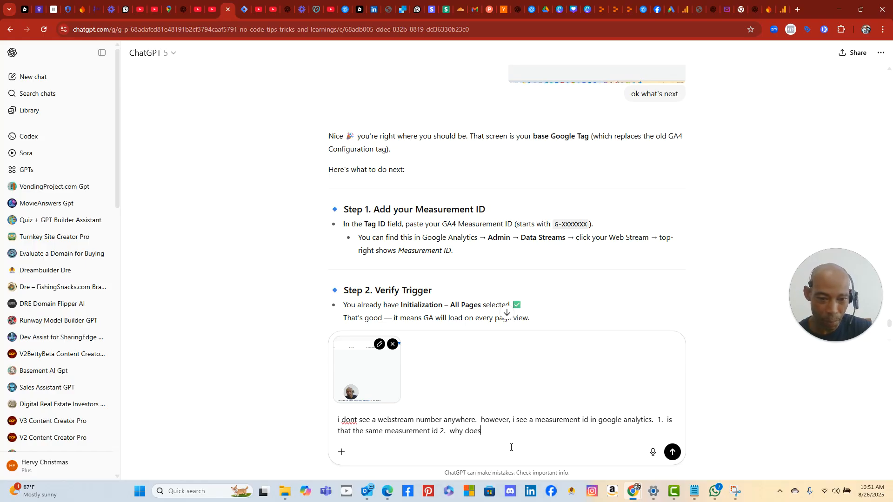
{"action": "type", "text": "t mine have t"}
{"action": "key", "text": "BackSpace"}
{"action": "type", "text": "what you thought if"}
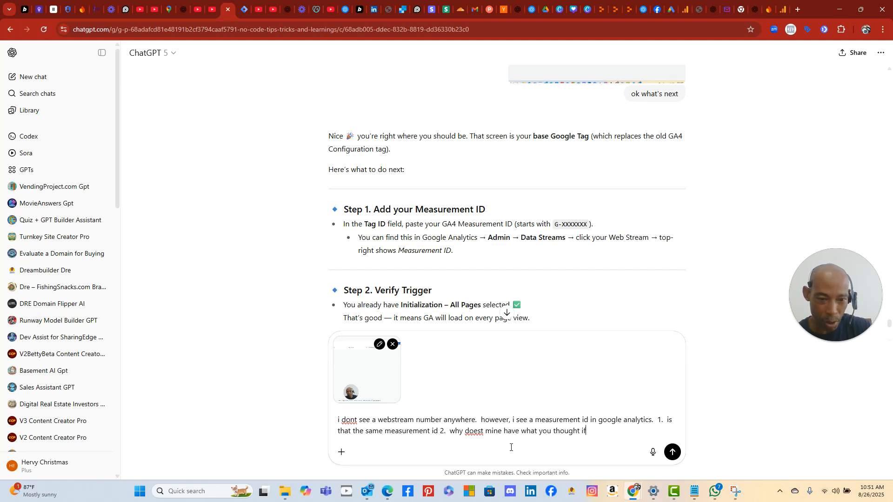
{"action": "type", "text": " would have in webstream?"}
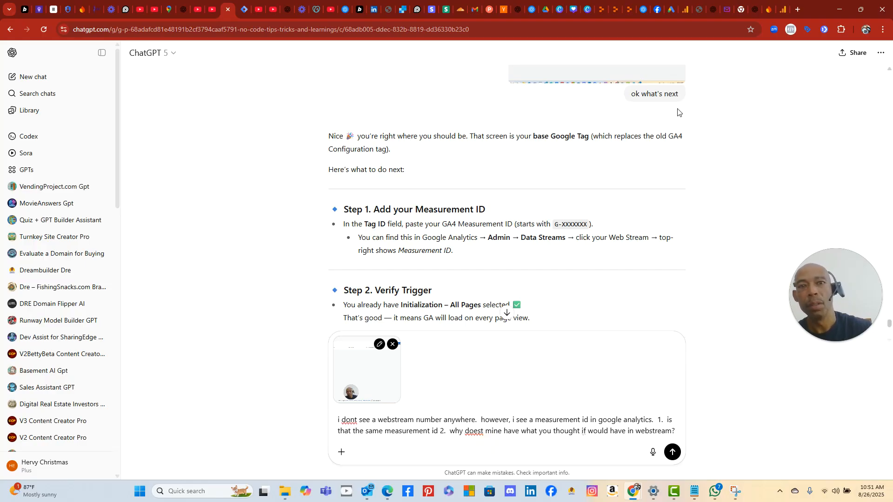
- Return to the boutique-apps Analytics Home page showing Measurement ID G-TQYV2130V9, via Admin > Account details
{"action": "left_click", "coordinate": [684, 13]}
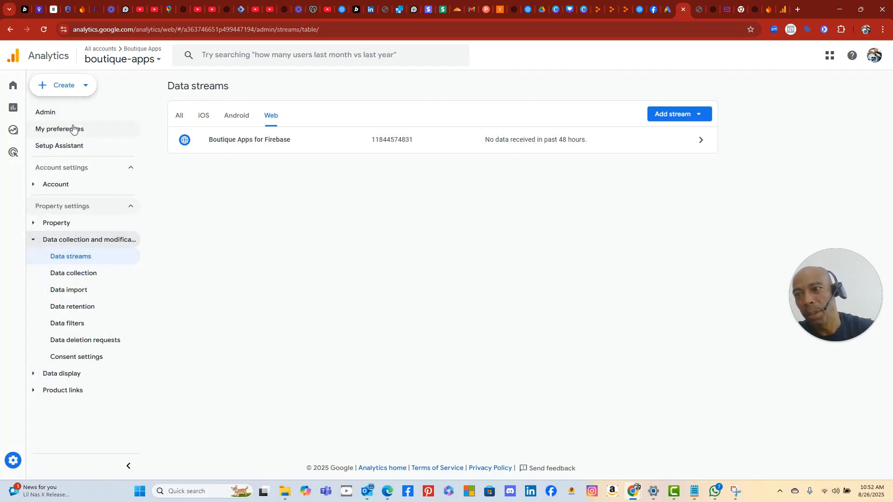
{"action": "left_click", "coordinate": [50, 116]}
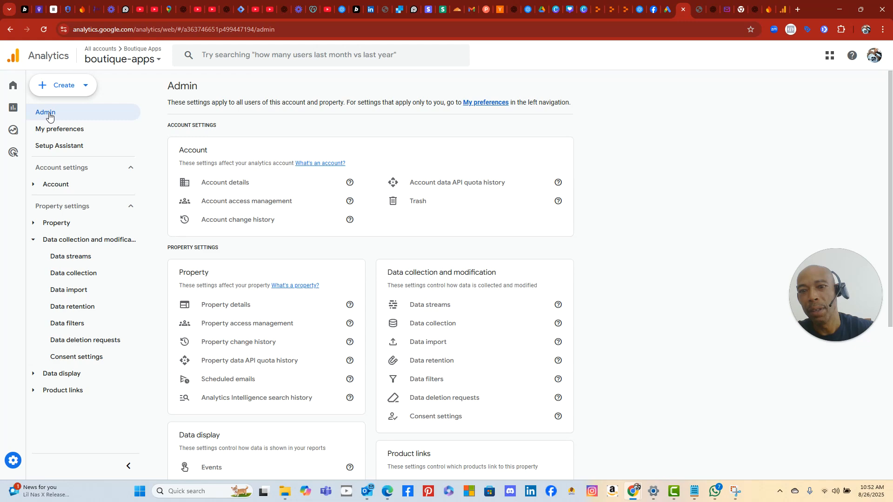
{"action": "left_click", "coordinate": [240, 183]}
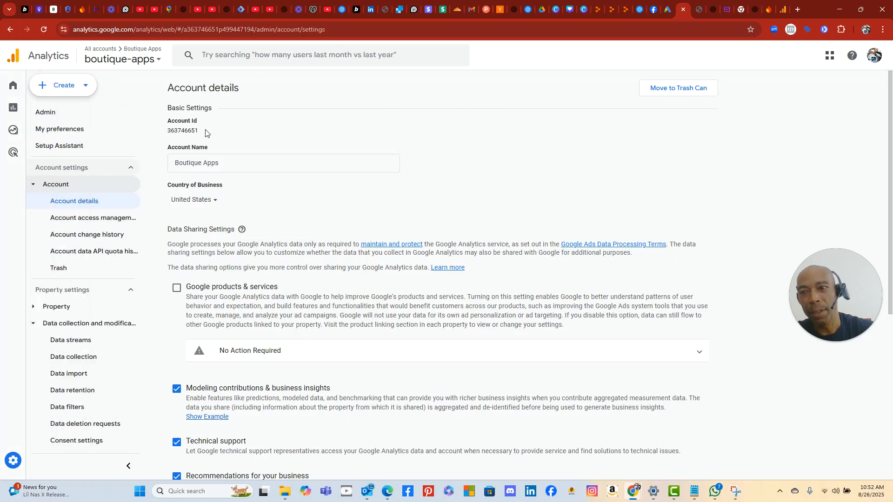
{"action": "left_click", "coordinate": [18, 87]}
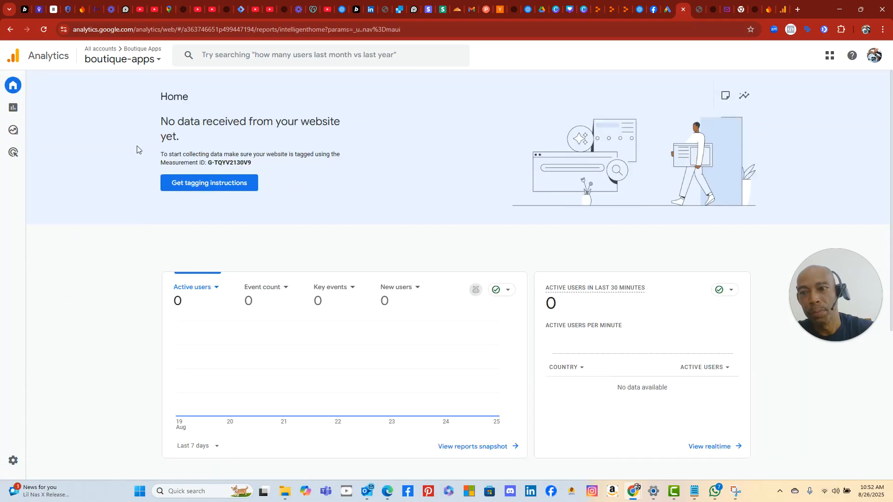
- Snip the Analytics Home page area showing Measurement ID G-TQYV2130V9 with Snipping Tool
{"action": "left_click", "coordinate": [140, 491]}
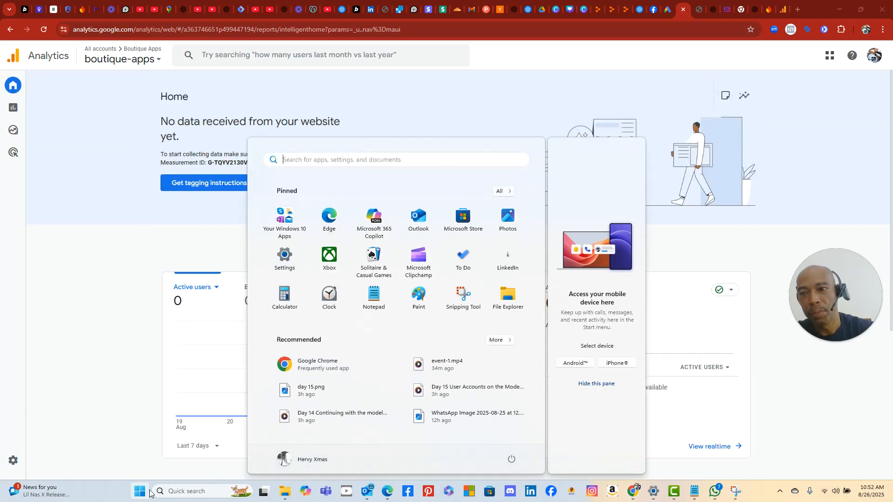
{"action": "left_click", "coordinate": [464, 292]}
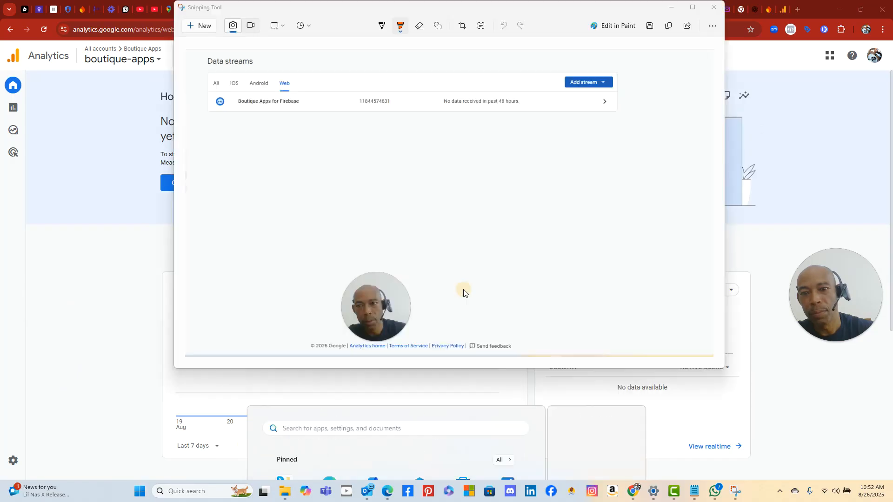
{"action": "left_click", "coordinate": [207, 28]}
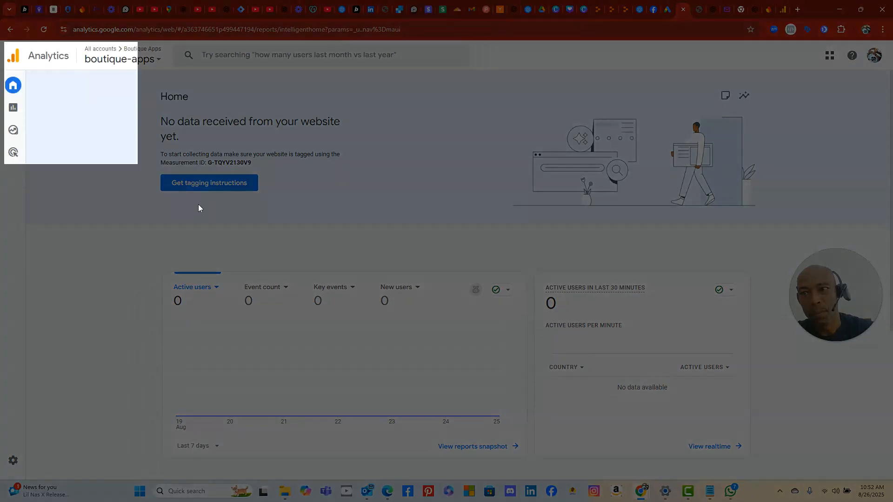
{"action": "left_click_drag", "start_coordinate": [198, 208], "coordinate": [677, 480]}
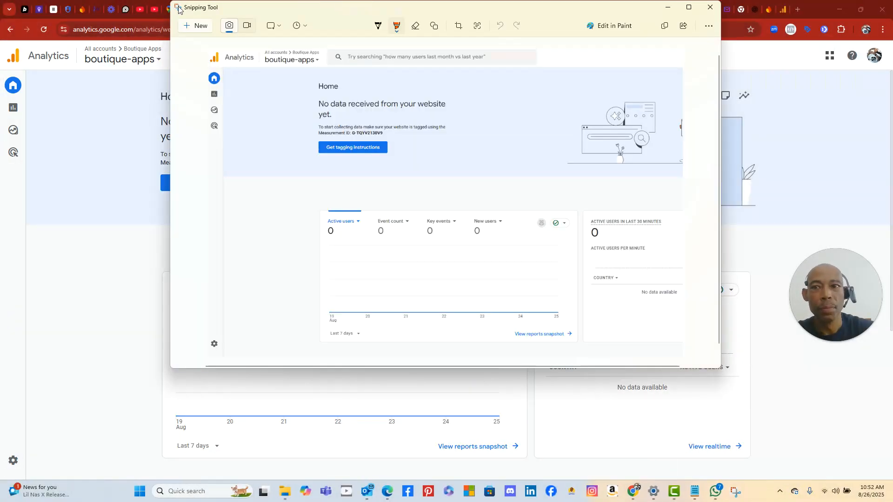
{"action": "left_click", "coordinate": [105, 86]}
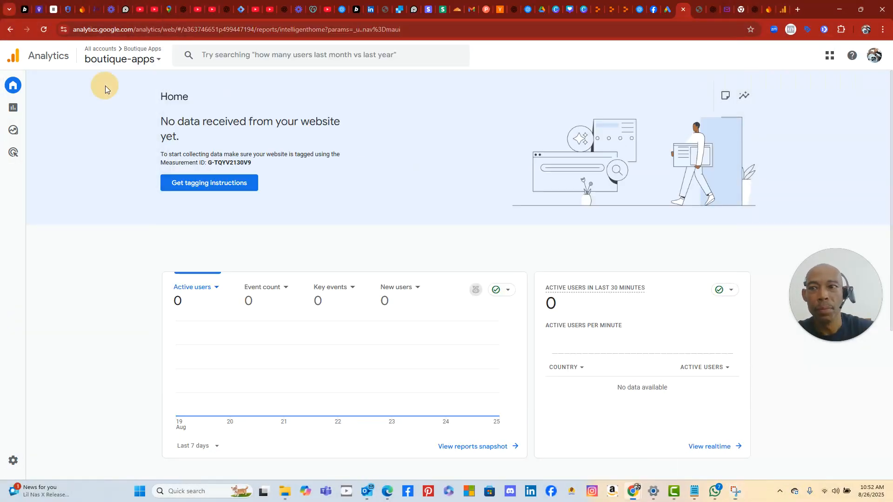
- Paste the Analytics Home screenshot into the ChatGPT message draft
{"action": "left_click", "coordinate": [224, 10]}
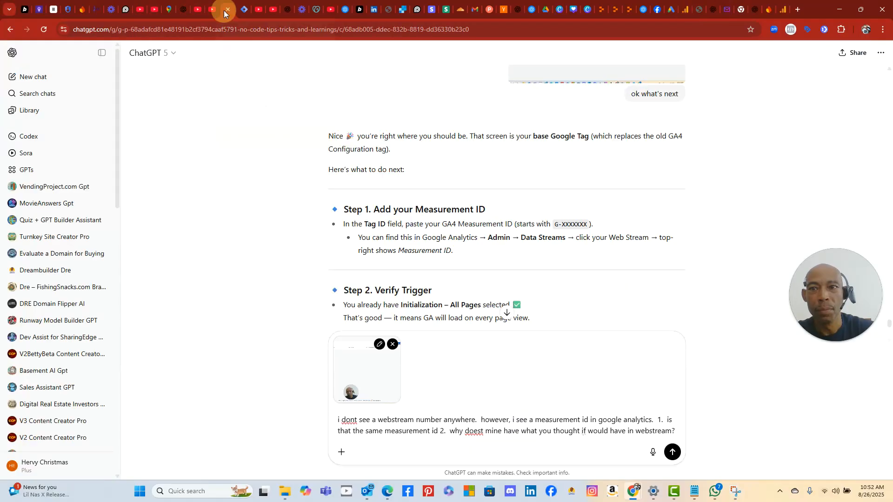
{"action": "right_click", "coordinate": [378, 452]}
{"action": "left_click", "coordinate": [591, 447]}
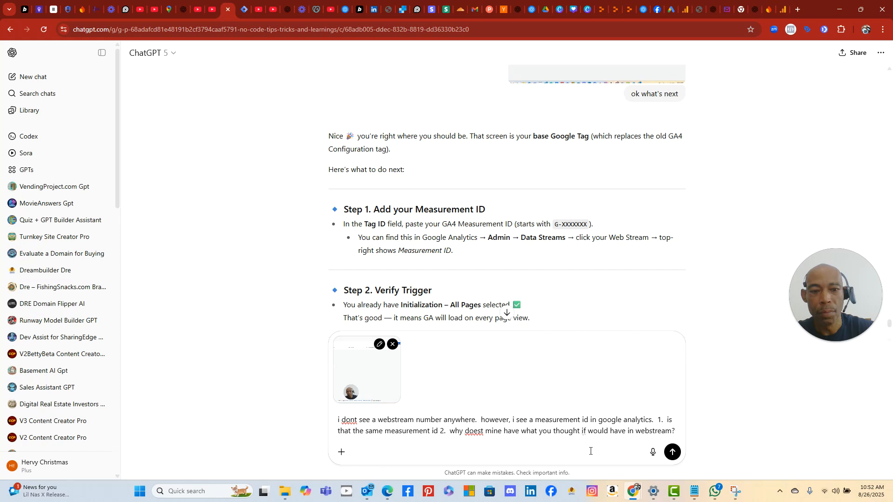
{"action": "right_click", "coordinate": [576, 455]}
{"action": "left_click", "coordinate": [514, 431]}
{"action": "right_click", "coordinate": [677, 431]}
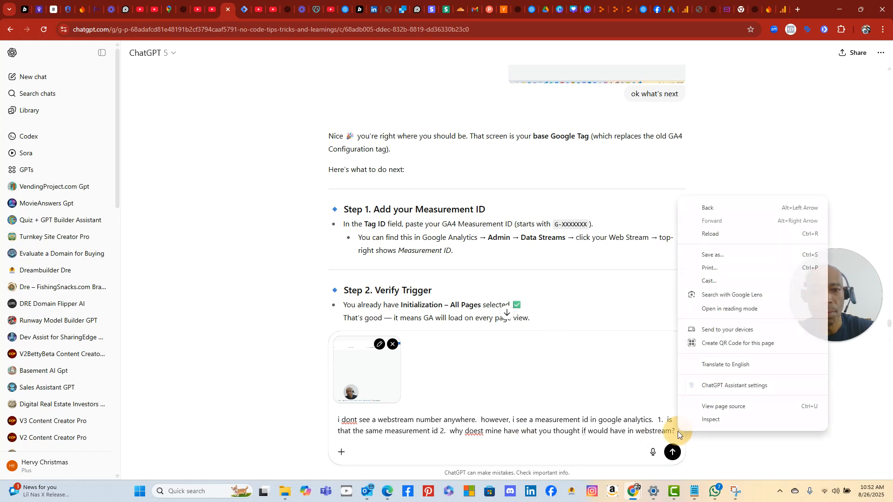
{"action": "left_click", "coordinate": [612, 425]}
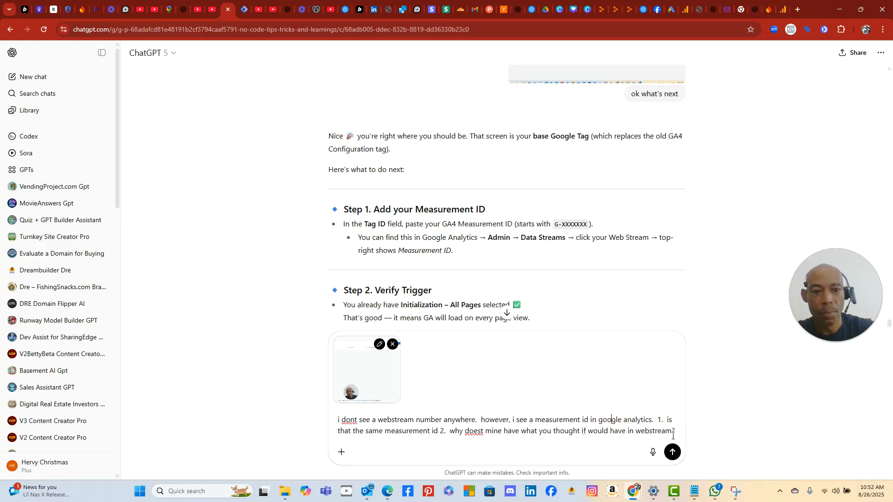
{"action": "right_click", "coordinate": [677, 431]}
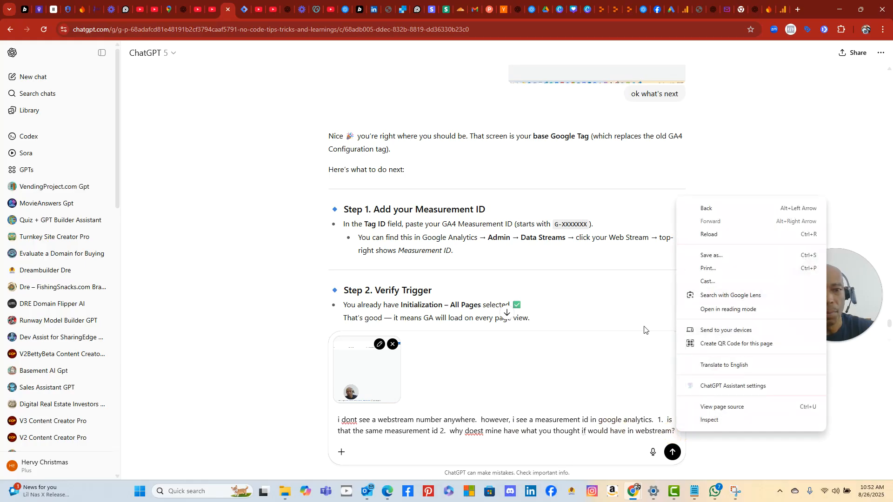
{"action": "left_click", "coordinate": [473, 431]}
{"action": "right_click", "coordinate": [474, 431]}
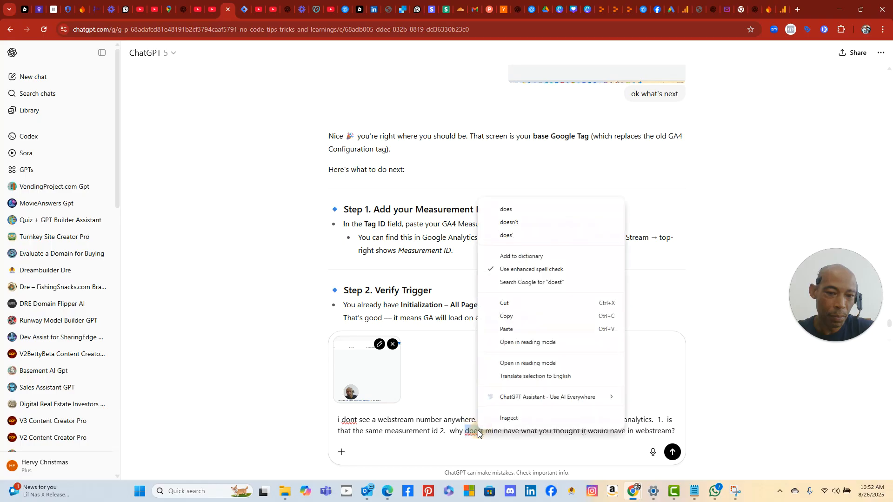
{"action": "left_click", "coordinate": [518, 325]}
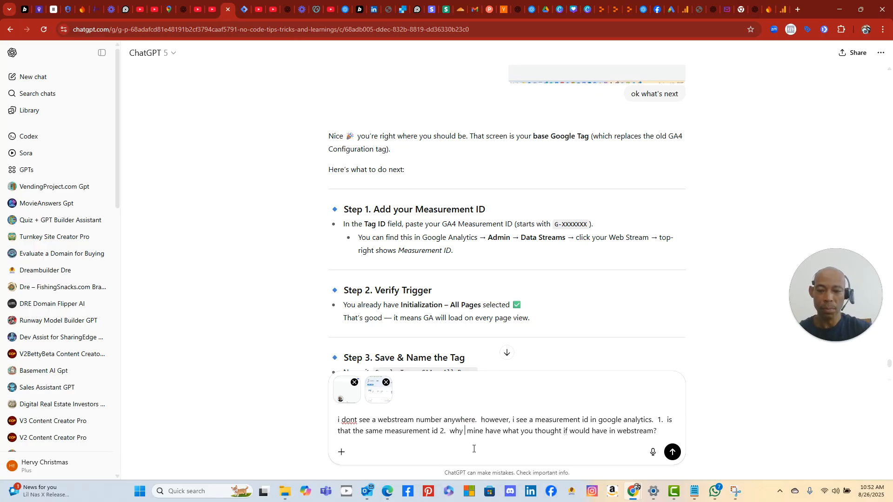
- Retype the misspelled word and correct 'doesnt' to "doesn't" with spell-check
{"action": "type", "text": "doesn"}
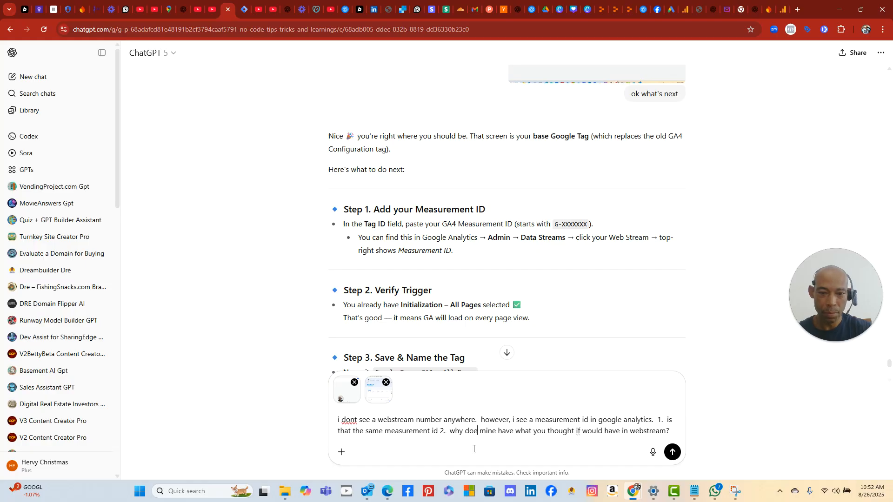
{"action": "type", "text": "t"}
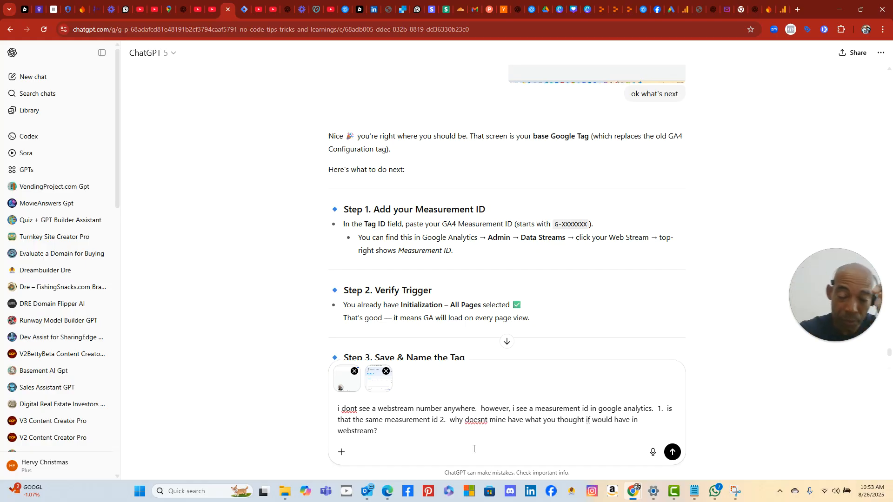
{"action": "right_click", "coordinate": [478, 421]}
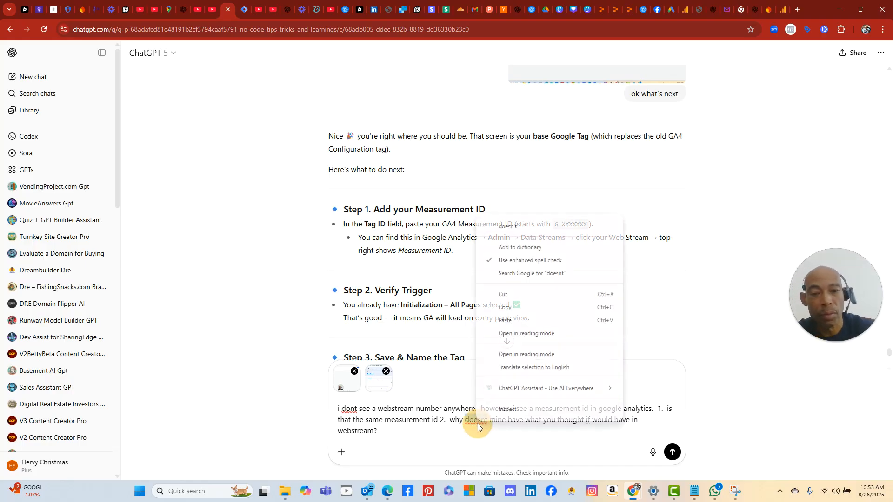
{"action": "left_click", "coordinate": [558, 225]}
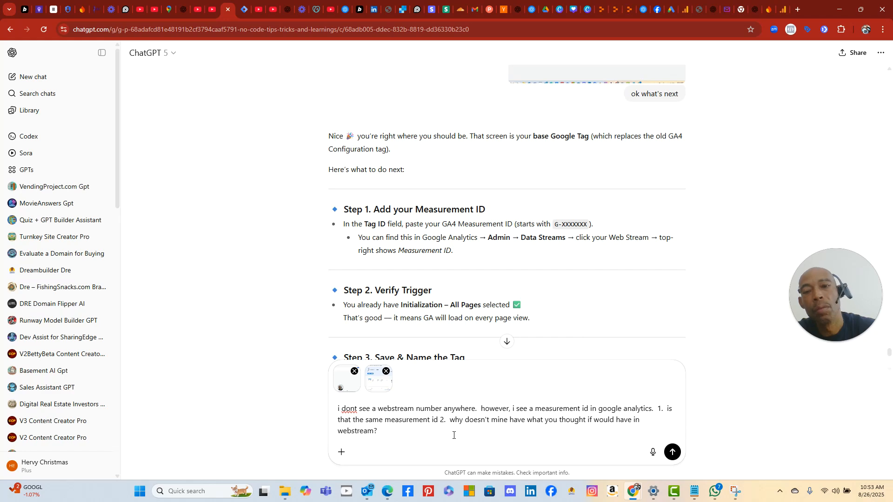
{"action": "scroll", "coordinate": [731, 311], "scroll_direction": "up", "scroll_amount": 2}
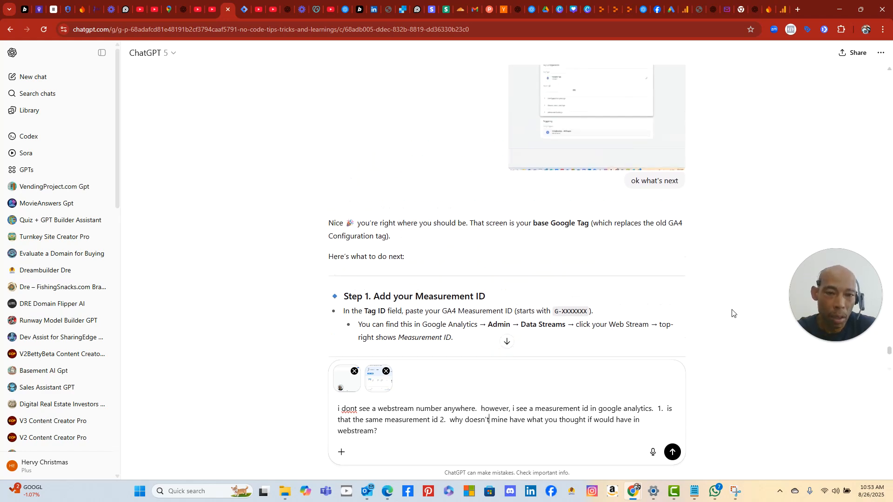
{"action": "scroll", "coordinate": [723, 314], "scroll_direction": "down", "scroll_amount": 7}
{"action": "scroll", "coordinate": [723, 316], "scroll_direction": "up", "scroll_amount": 3}
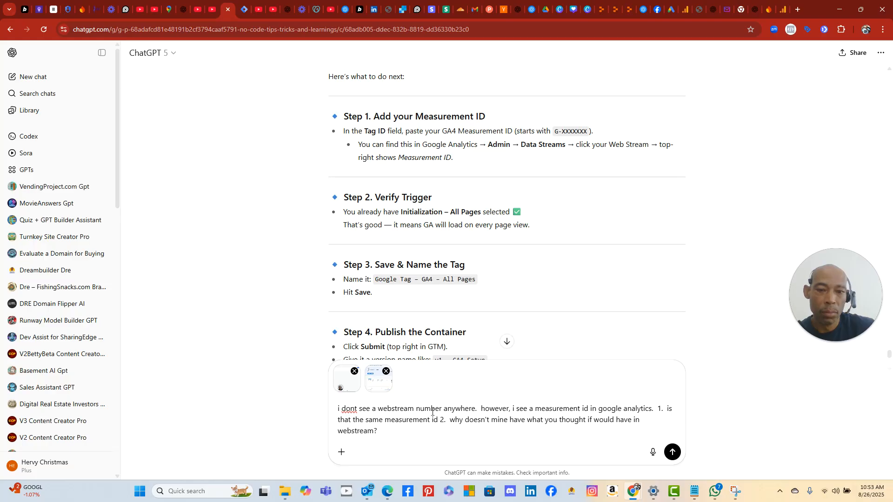
- Fix 'dont' to "don't" and send the question with both screenshots
{"action": "left_click", "coordinate": [354, 408]}
{"action": "type", "text": "'"}
{"action": "left_click", "coordinate": [477, 435]}
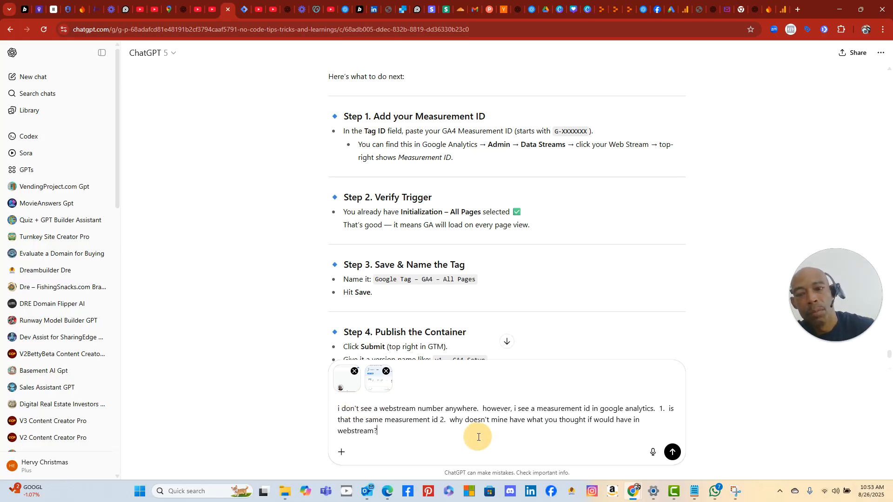
{"action": "left_click", "coordinate": [672, 452]}
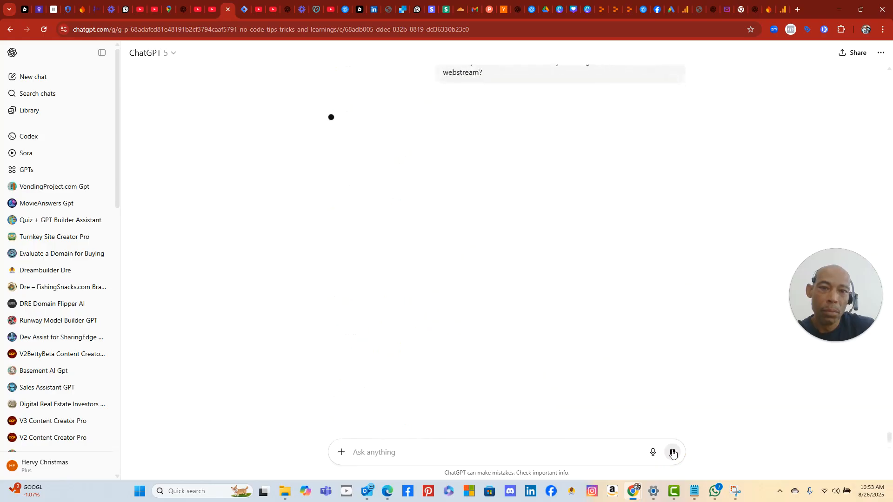
{"action": "scroll", "coordinate": [614, 289], "scroll_direction": "up", "scroll_amount": 3}
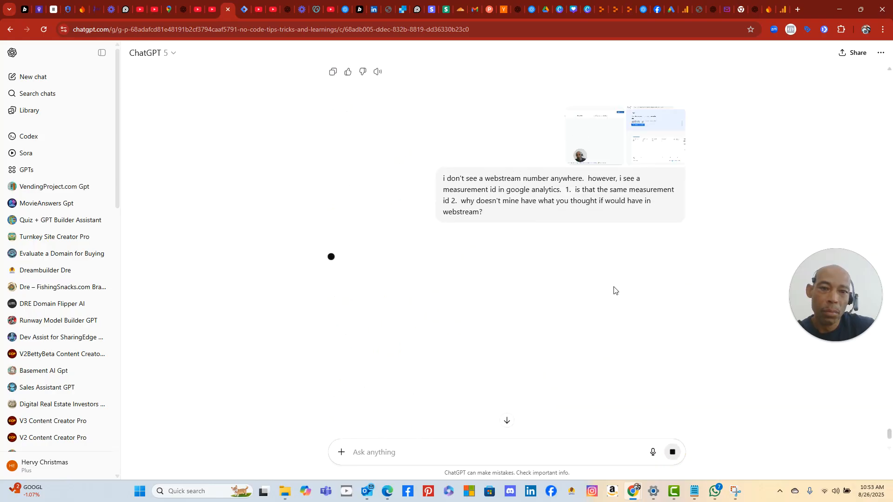
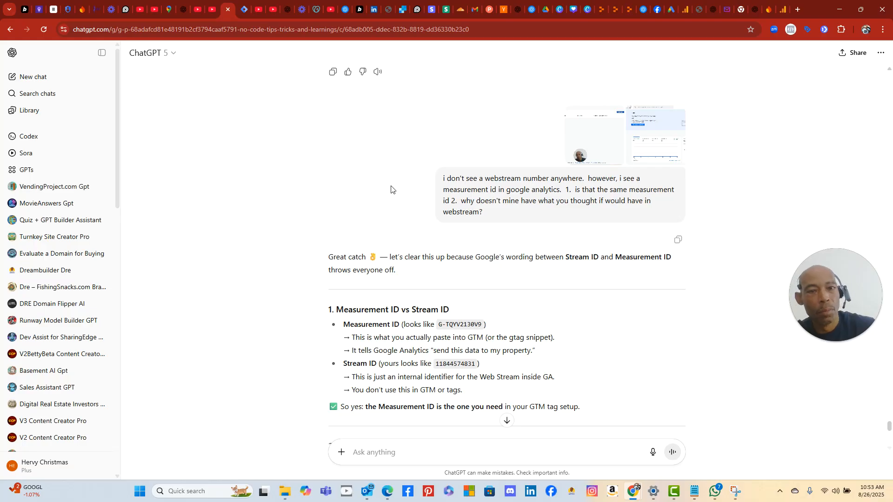
- Copy the Measurement ID G-TQYV2130V9 from the Google Analytics home page
{"action": "scroll", "coordinate": [395, 186], "scroll_direction": "down", "scroll_amount": 4}
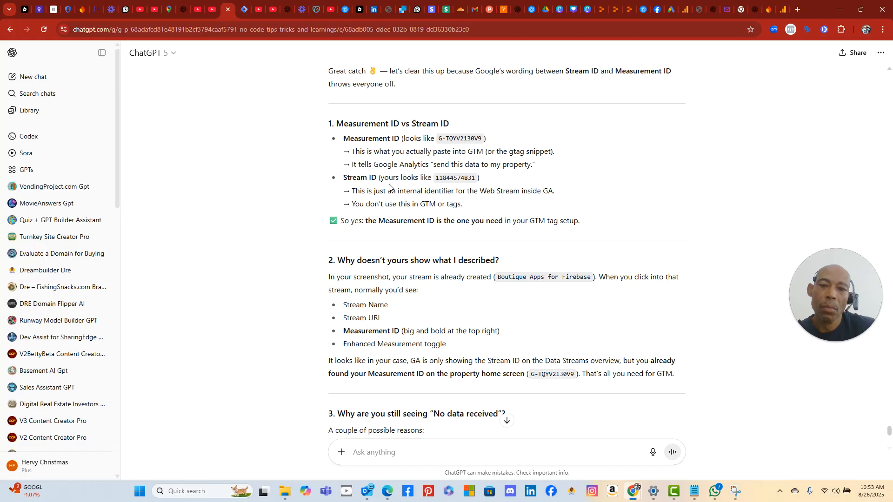
{"action": "scroll", "coordinate": [390, 185], "scroll_direction": "down", "scroll_amount": 4}
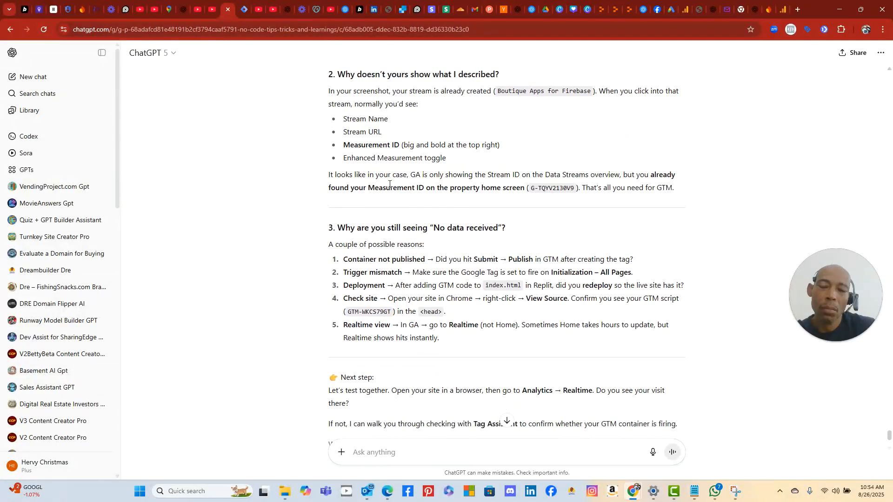
{"action": "scroll", "coordinate": [428, 214], "scroll_direction": "down", "scroll_amount": 2}
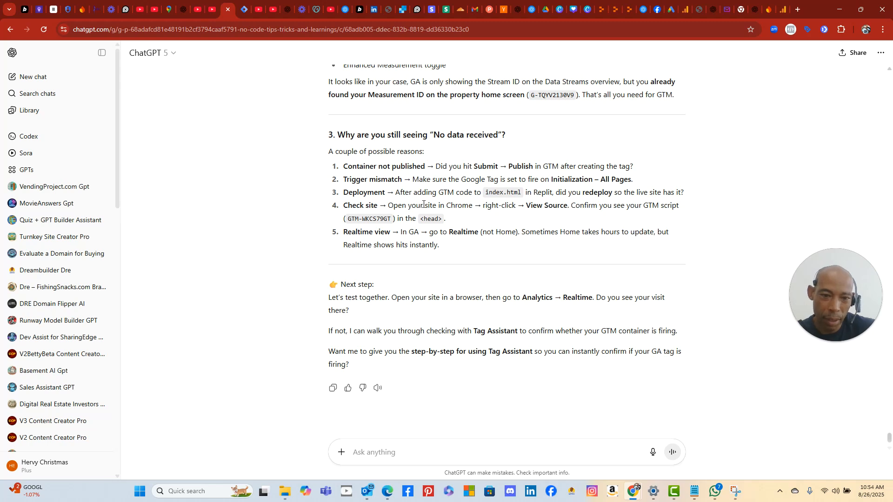
{"action": "left_click", "coordinate": [685, 10]}
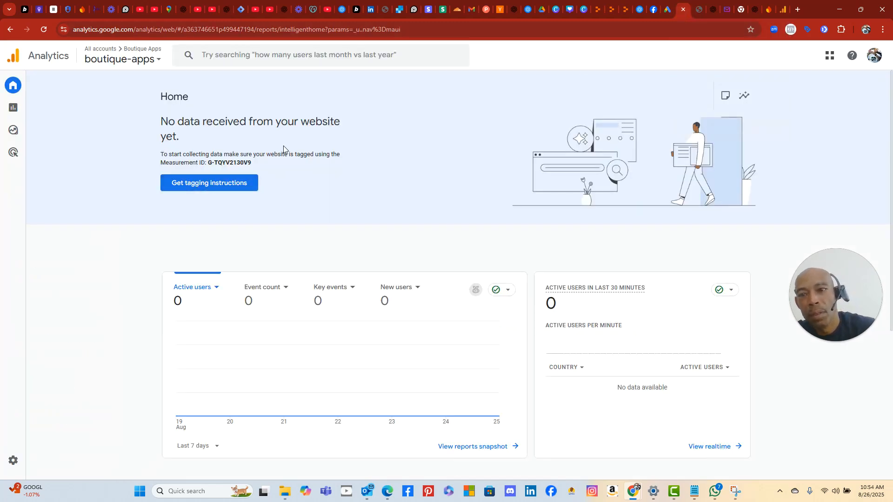
{"action": "left_click_drag", "start_coordinate": [255, 163], "coordinate": [211, 165]}
{"action": "right_click", "coordinate": [225, 164]}
{"action": "left_click", "coordinate": [249, 173]}
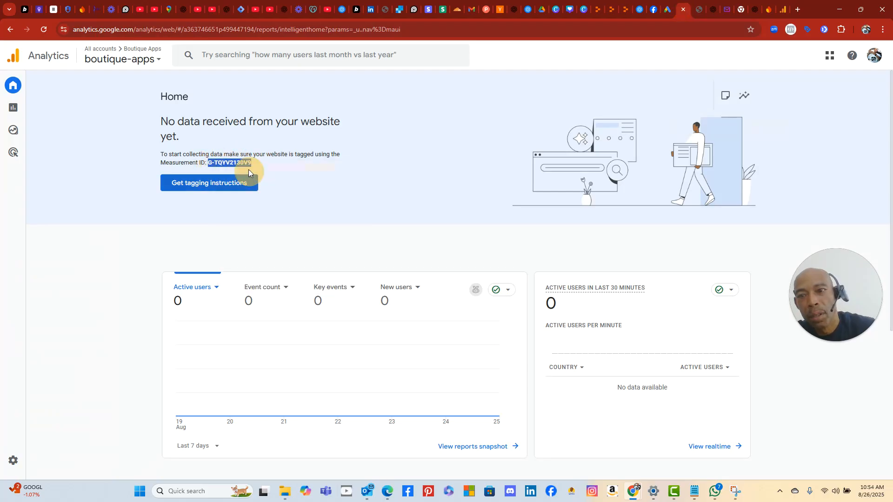
- Paste G-TQYV2130V9 into the GA4 tag's Tag ID field in Tag Manager
{"action": "left_click", "coordinate": [244, 12]}
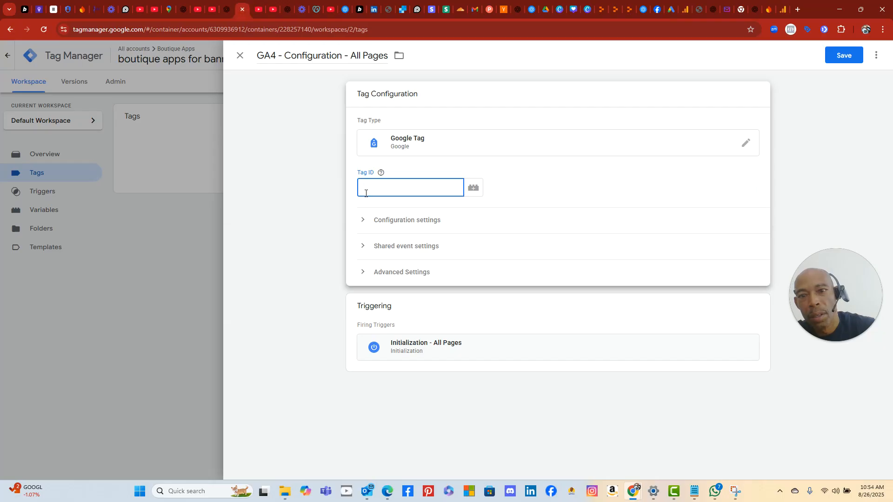
{"action": "right_click", "coordinate": [385, 188]}
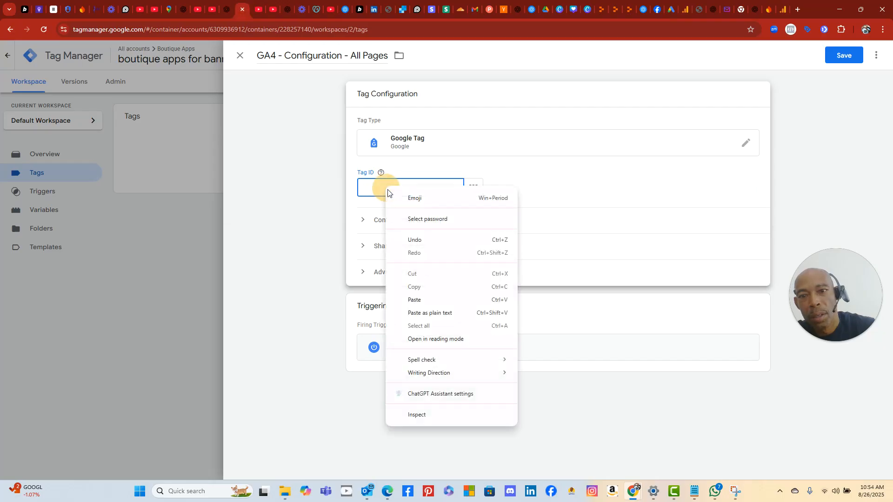
{"action": "left_click", "coordinate": [433, 300]}
{"action": "left_click", "coordinate": [576, 188]}
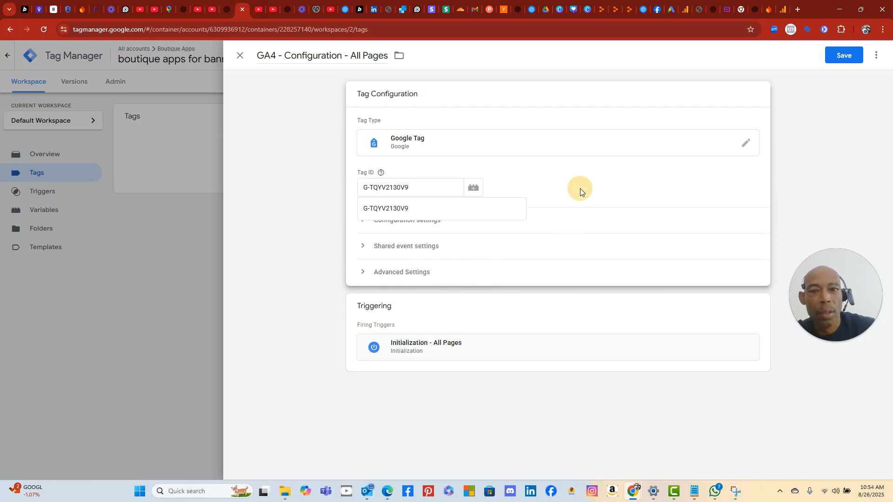
{"action": "left_click", "coordinate": [473, 191]}
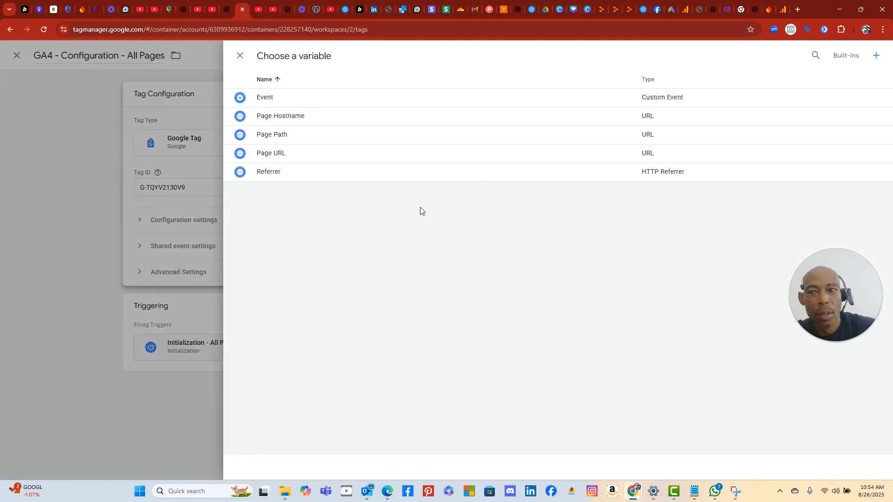
{"action": "left_click", "coordinate": [130, 197]}
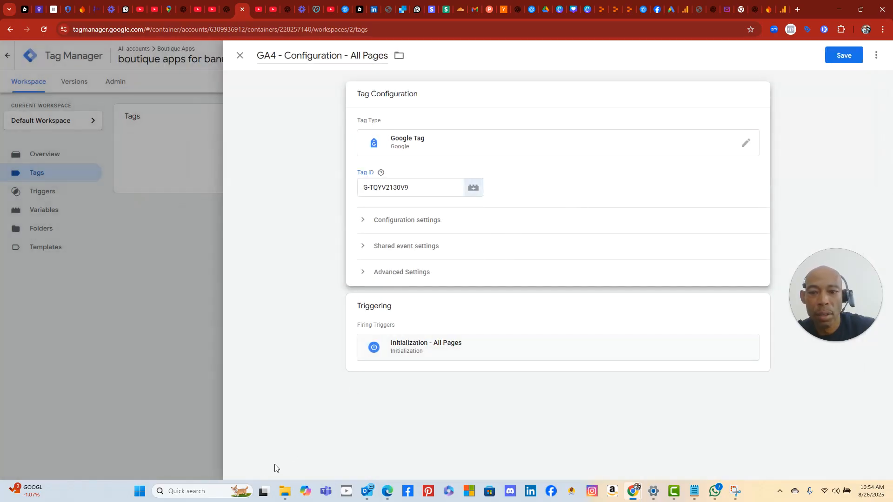
- Screenshot the GA4 tag editor with Snipping Tool, keeping the tag's changes
{"action": "left_click", "coordinate": [139, 491]}
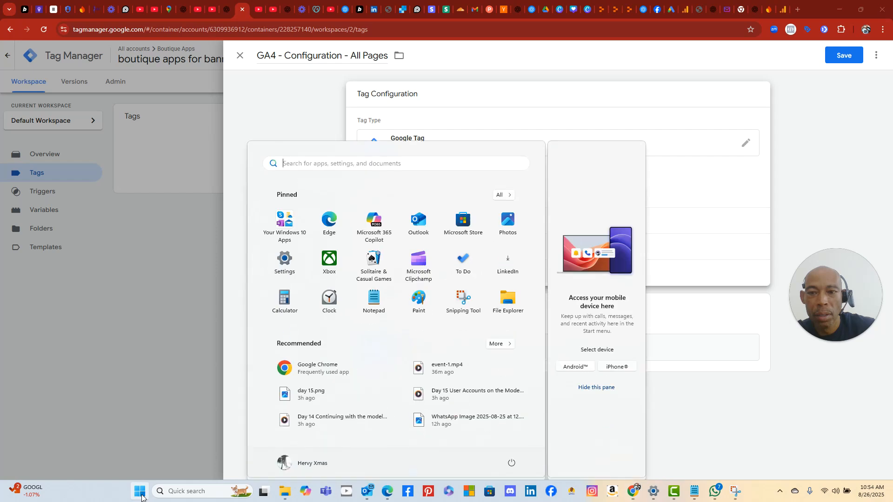
{"action": "left_click", "coordinate": [465, 297]}
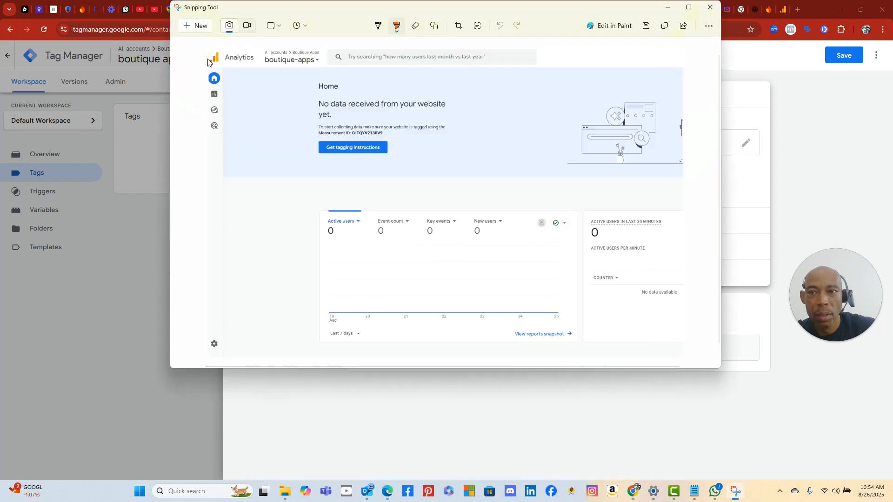
{"action": "left_click", "coordinate": [199, 29]}
{"action": "left_click_drag", "start_coordinate": [226, 41], "coordinate": [888, 472]}
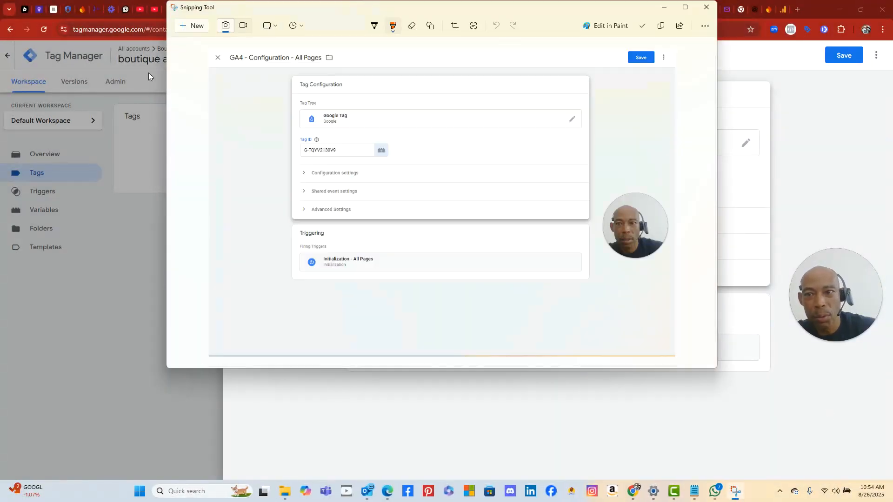
{"action": "left_click", "coordinate": [151, 361]}
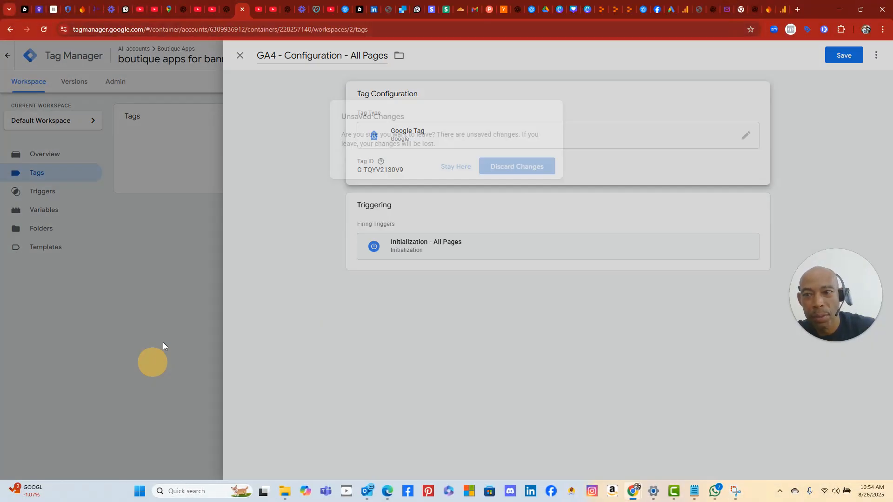
{"action": "left_click", "coordinate": [458, 167]}
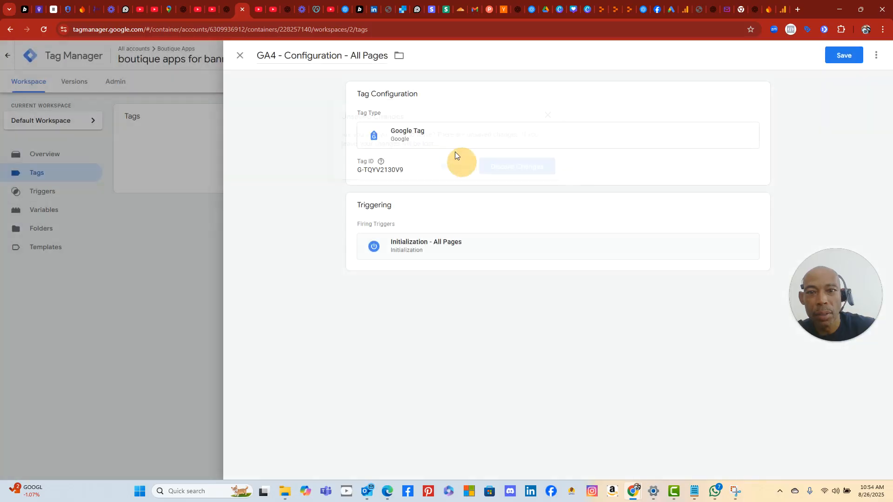
- Send ChatGPT the tag screenshot with 'any setting here?' and read the confirming reply
{"action": "left_click", "coordinate": [225, 11]}
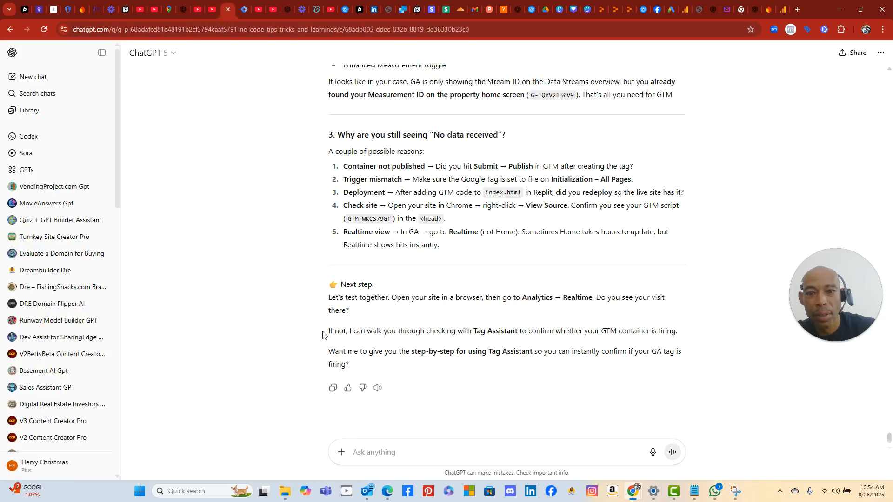
{"action": "right_click", "coordinate": [399, 451]}
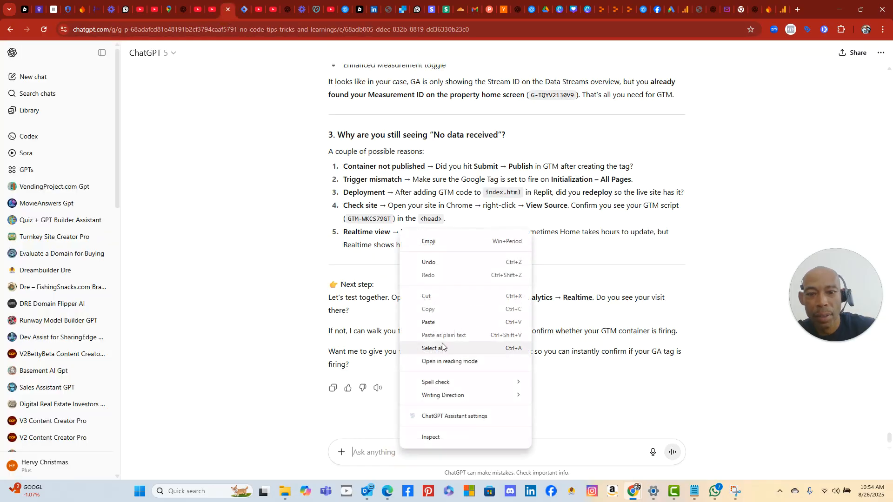
{"action": "left_click", "coordinate": [441, 324]}
{"action": "type", "text": "any setting here?"}
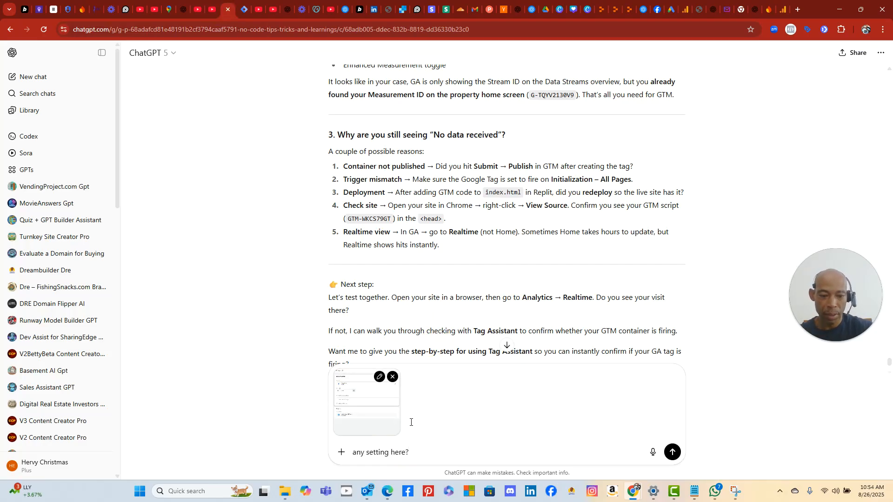
{"action": "key", "text": "Return"}
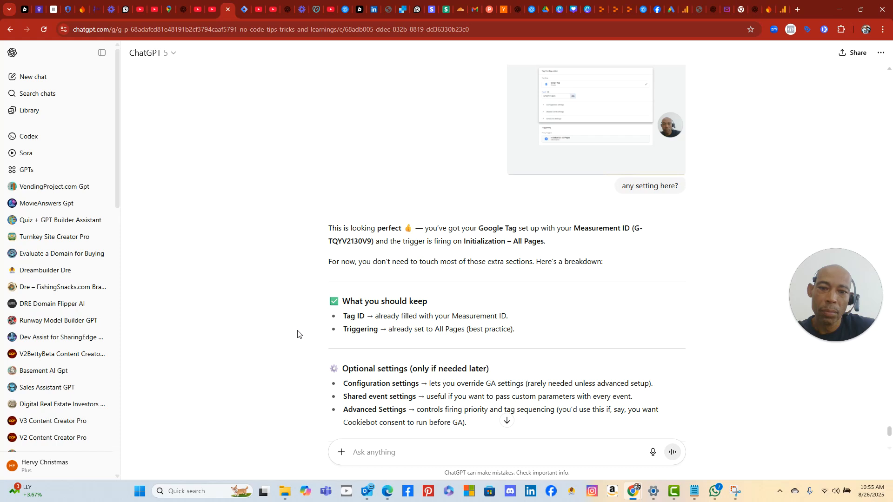
{"action": "scroll", "coordinate": [297, 334], "scroll_direction": "down", "scroll_amount": 2}
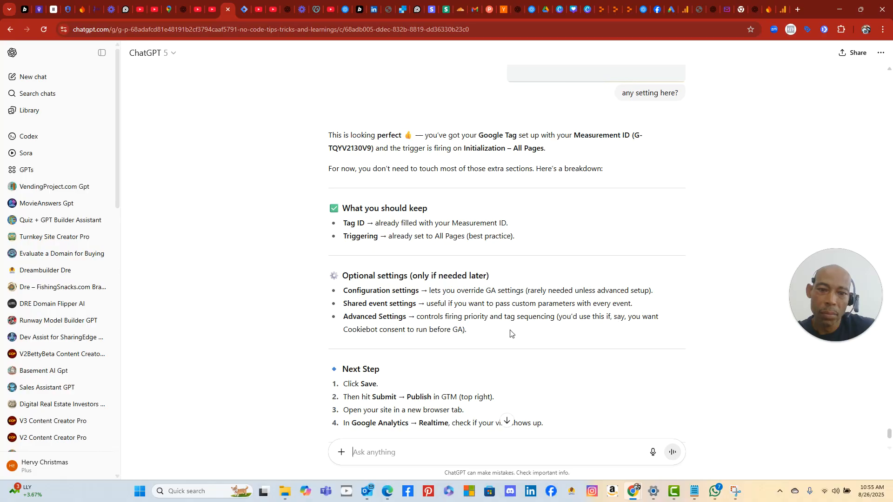
{"action": "scroll", "coordinate": [399, 372], "scroll_direction": "down", "scroll_amount": 1}
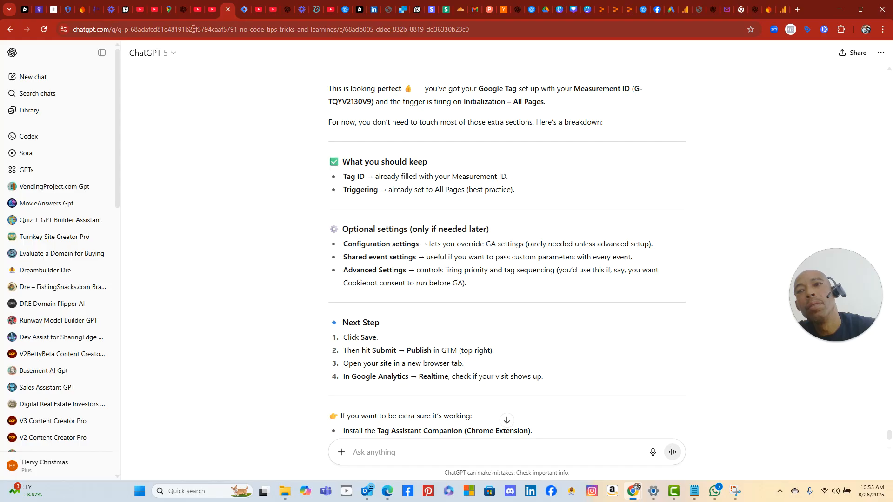
- Save the GA4 - Configuration - All Pages tag and open Submit Changes
{"action": "left_click", "coordinate": [688, 10]}
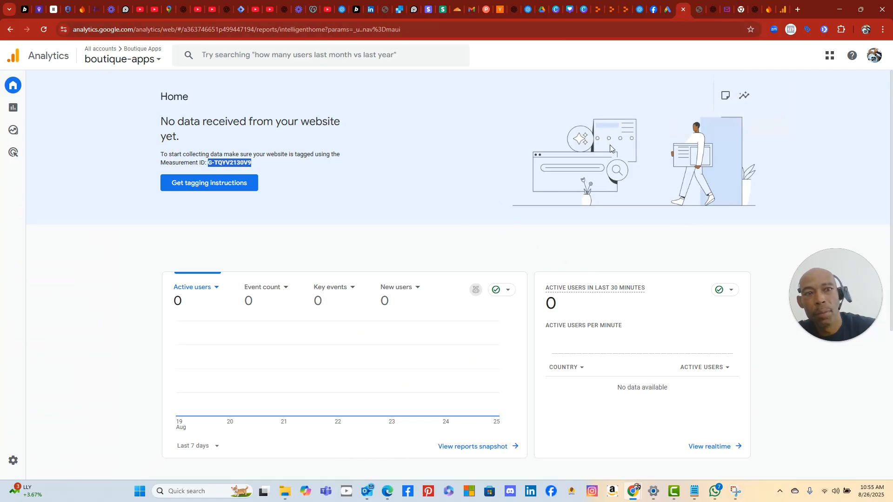
{"action": "left_click", "coordinate": [243, 9]}
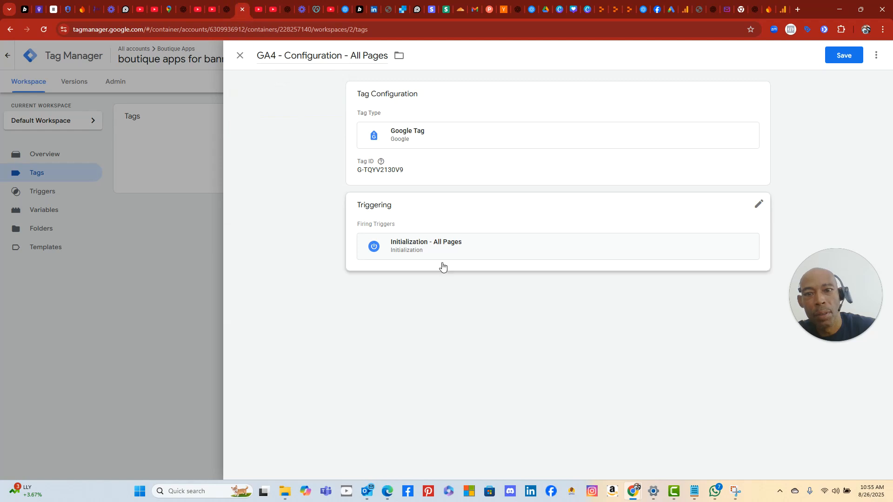
{"action": "left_click", "coordinate": [841, 56]}
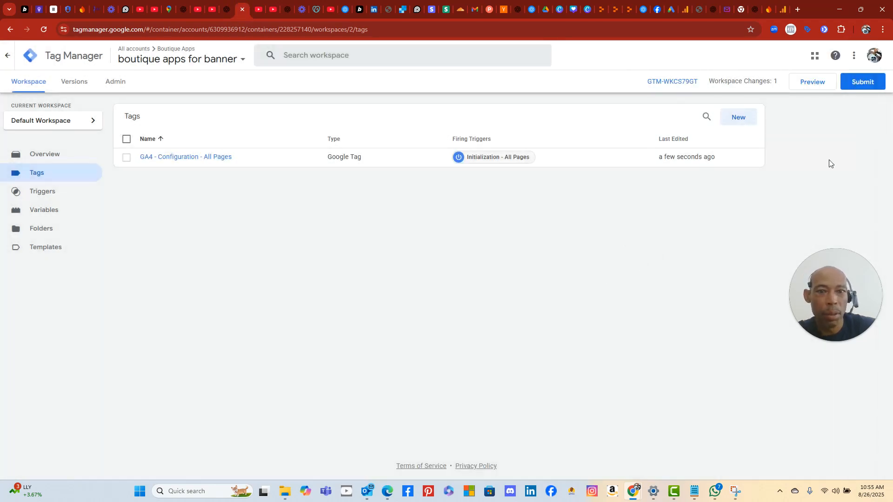
{"action": "left_click", "coordinate": [864, 85]}
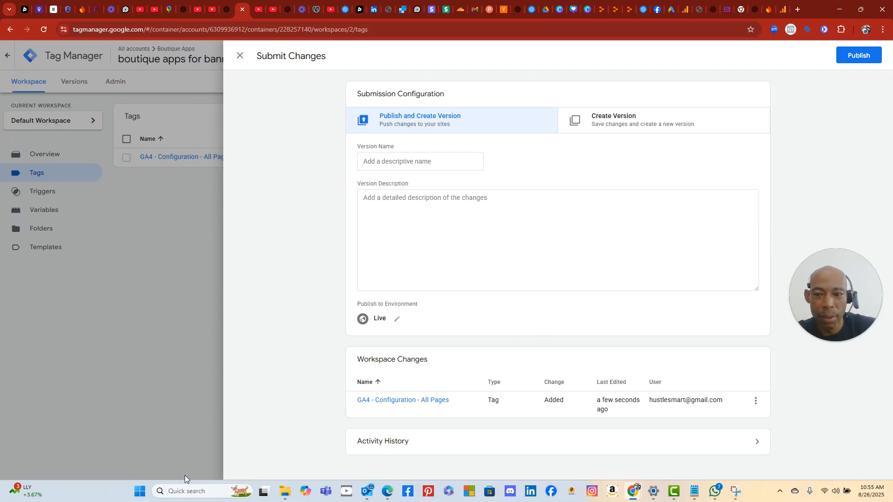
- Capture a screenshot of the Submit Changes panel with Snipping Tool
{"action": "left_click", "coordinate": [140, 493]}
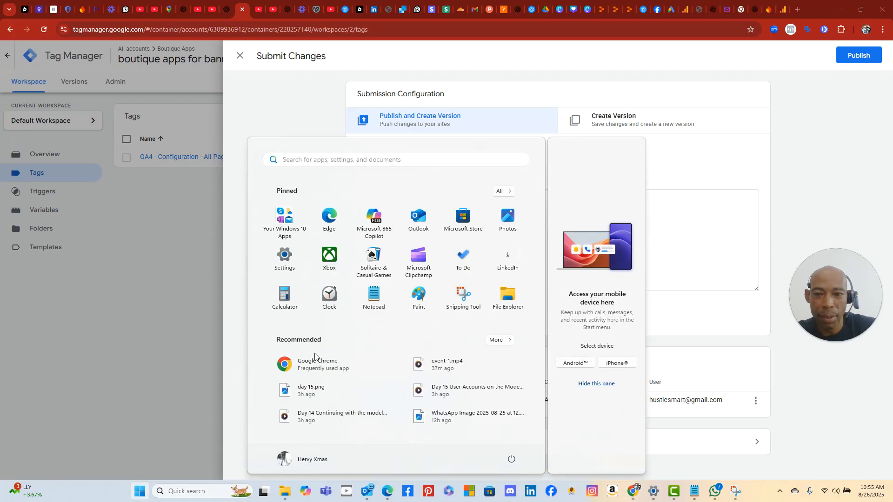
{"action": "left_click", "coordinate": [449, 298]}
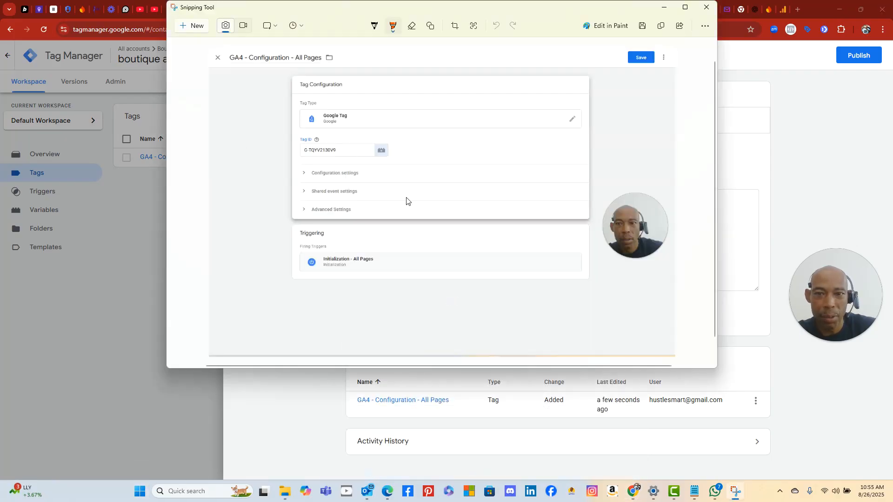
{"action": "left_click", "coordinate": [192, 25]}
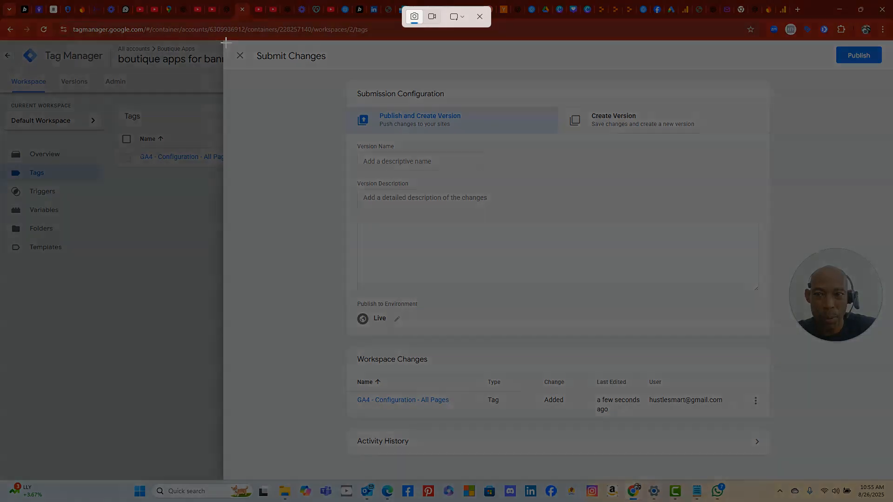
{"action": "left_click_drag", "start_coordinate": [225, 42], "coordinate": [892, 477]}
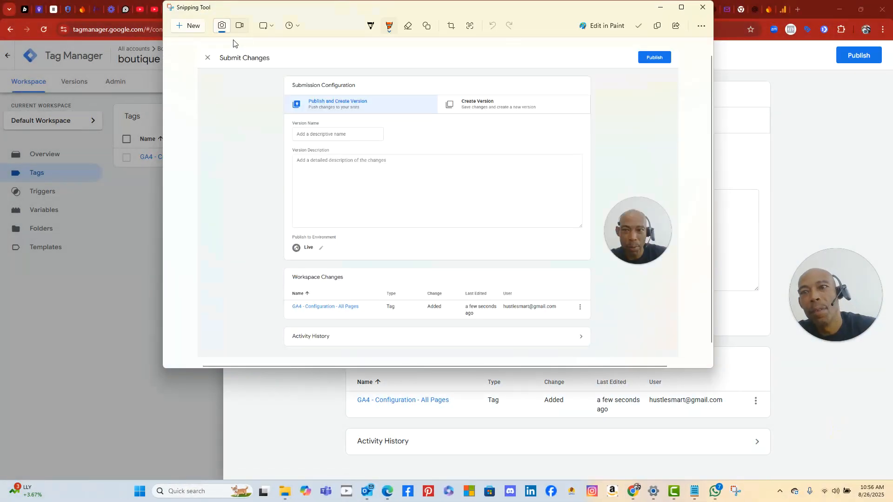
{"action": "left_click_drag", "start_coordinate": [324, 16], "coordinate": [339, 70]}
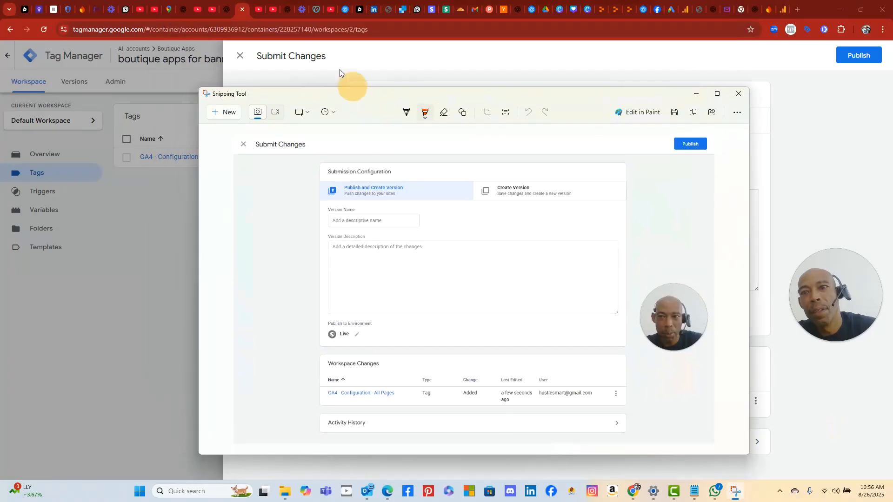
- Send the Submit Changes screenshot to ChatGPT asking 'so nothing here?'
{"action": "left_click", "coordinate": [228, 13]}
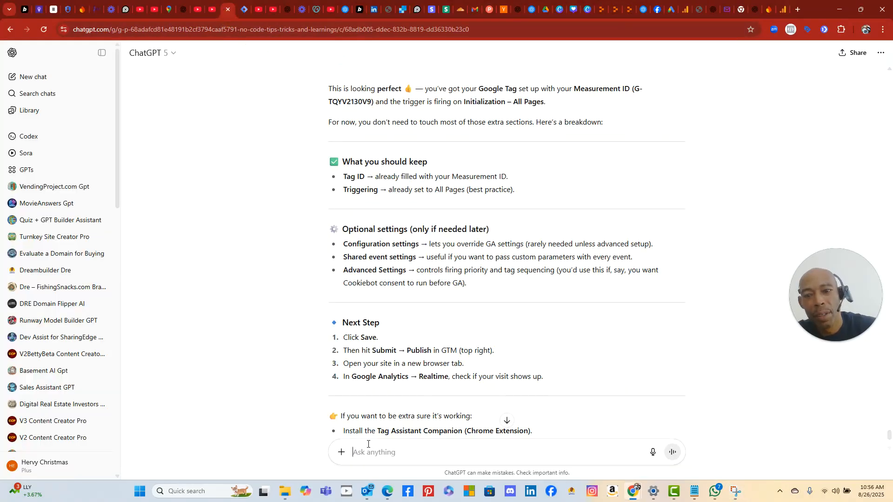
{"action": "right_click", "coordinate": [369, 450]}
{"action": "left_click", "coordinate": [417, 326]}
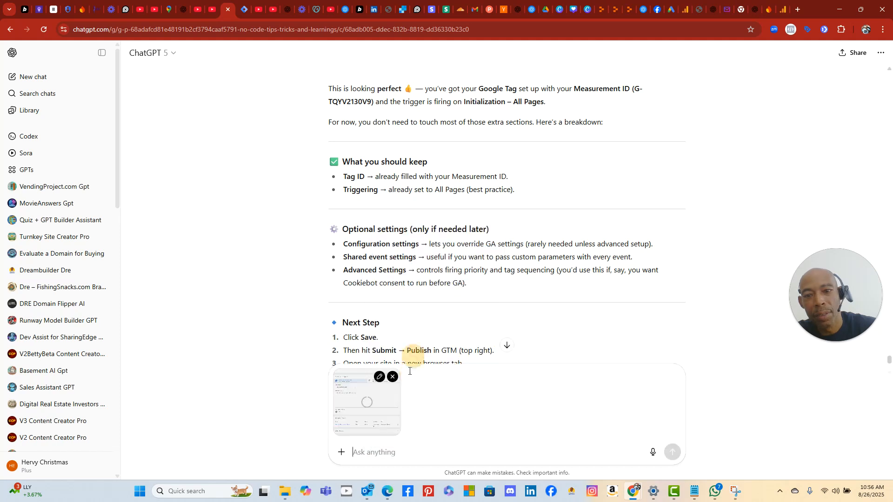
{"action": "type", "text": "so nothing here"}
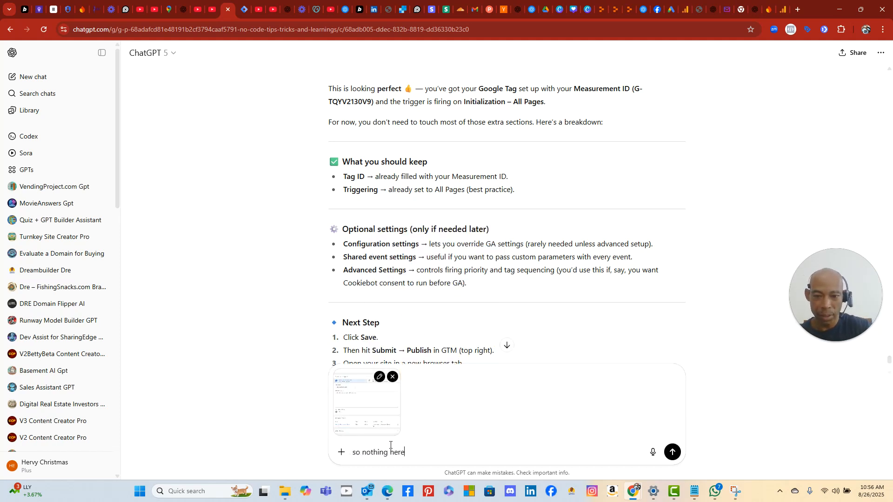
{"action": "key", "text": "Return"}
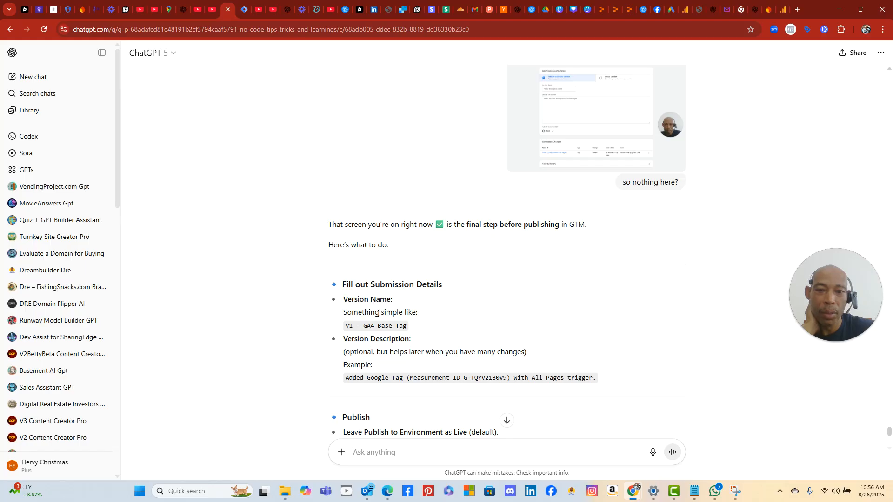
- Copy ChatGPT's suggested name and paste 'v1 – GA4 Base Tag' as the Version Name
{"action": "triple_click", "coordinate": [359, 328]}
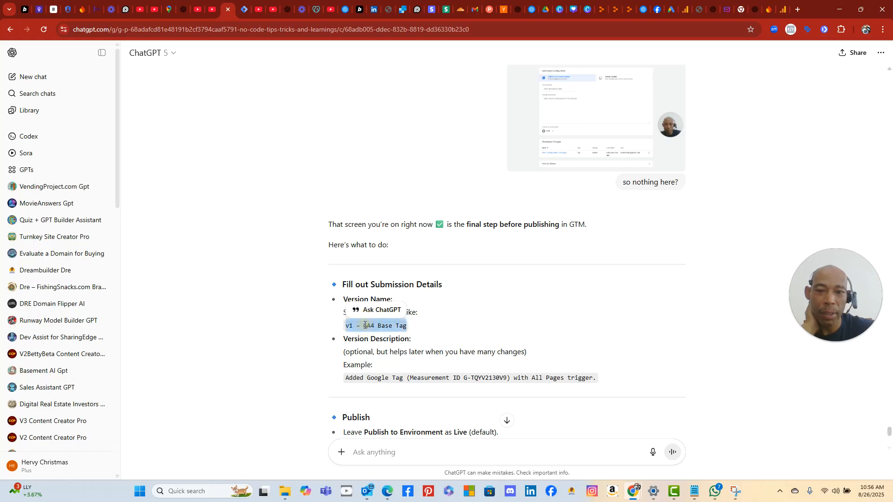
{"action": "right_click", "coordinate": [374, 327]}
{"action": "left_click", "coordinate": [398, 338]}
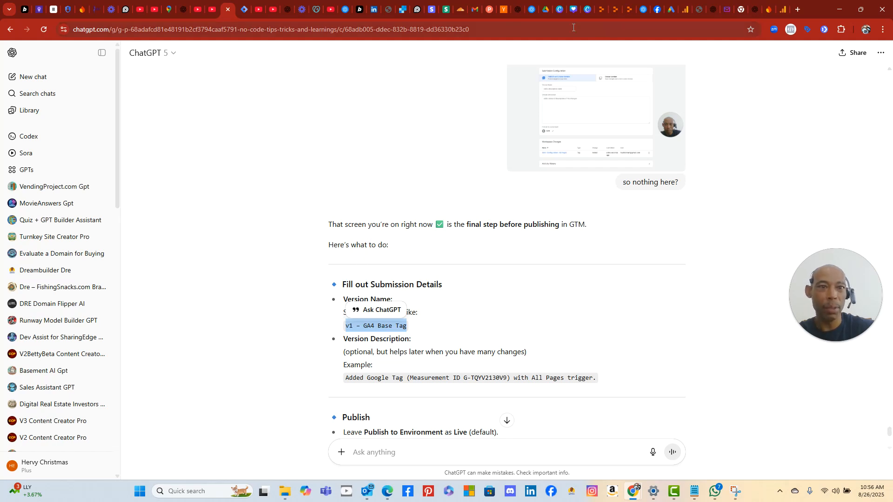
{"action": "left_click", "coordinate": [244, 11]}
{"action": "left_click", "coordinate": [383, 162]}
{"action": "right_click", "coordinate": [383, 164]}
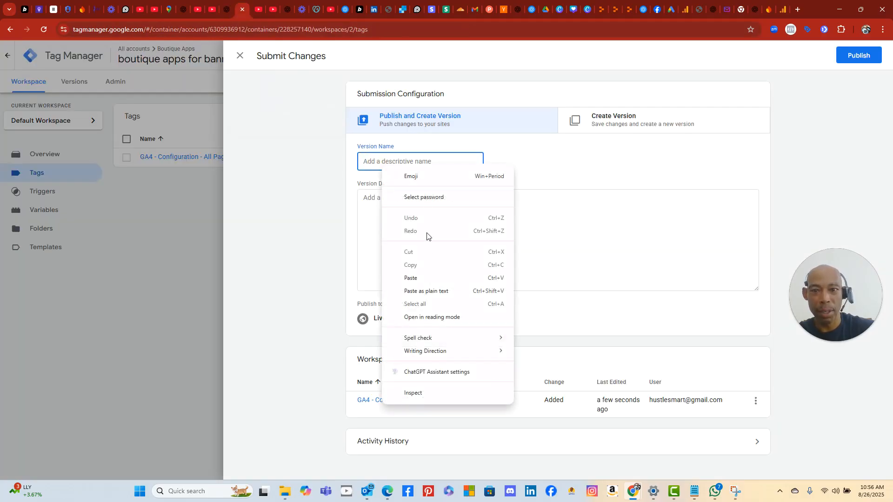
{"action": "left_click", "coordinate": [424, 278]}
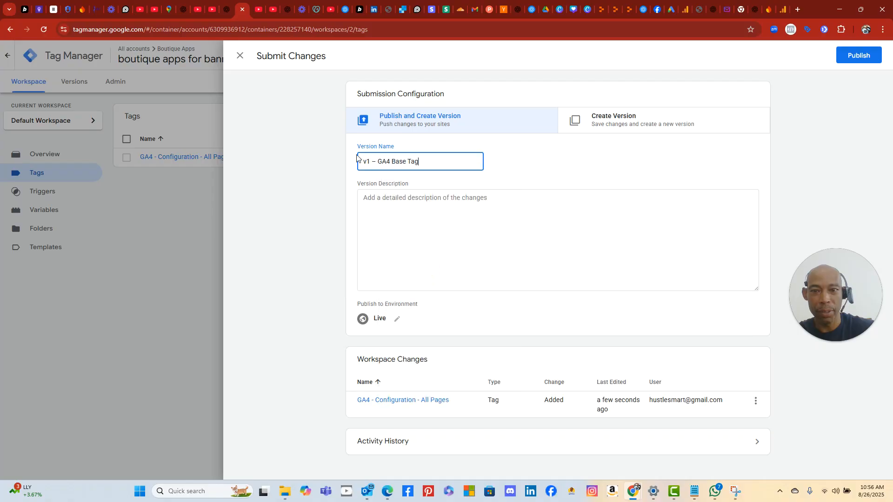
- Paste ChatGPT's example description, naming G-TQYV2130V9, into Version Description
{"action": "left_click", "coordinate": [230, 10]}
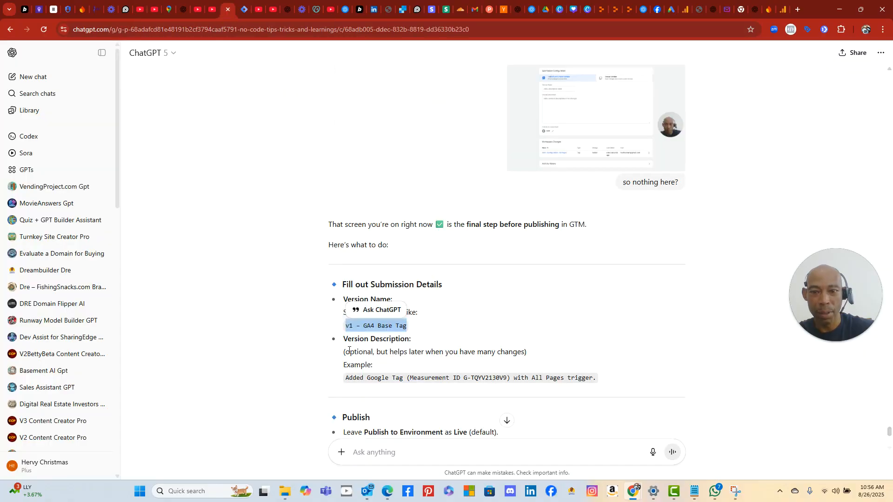
{"action": "triple_click", "coordinate": [355, 378]}
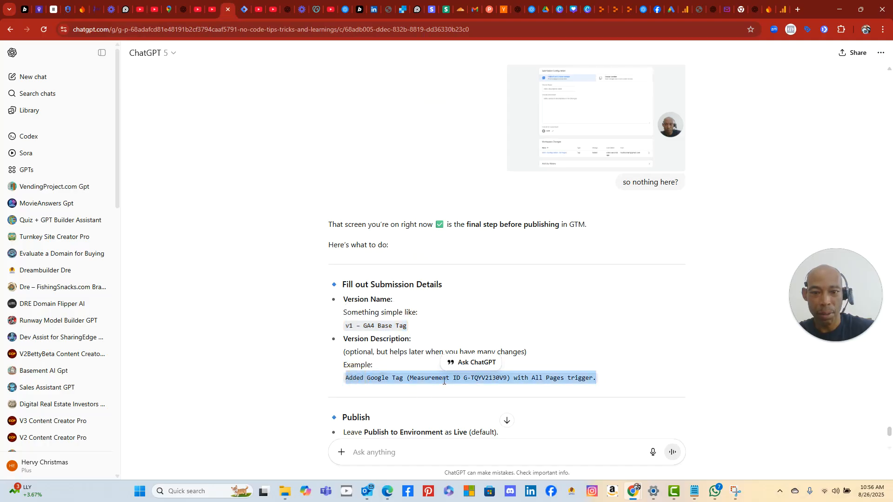
{"action": "right_click", "coordinate": [467, 379]}
{"action": "left_click", "coordinate": [497, 261]}
{"action": "left_click", "coordinate": [243, 14]}
{"action": "right_click", "coordinate": [394, 244]}
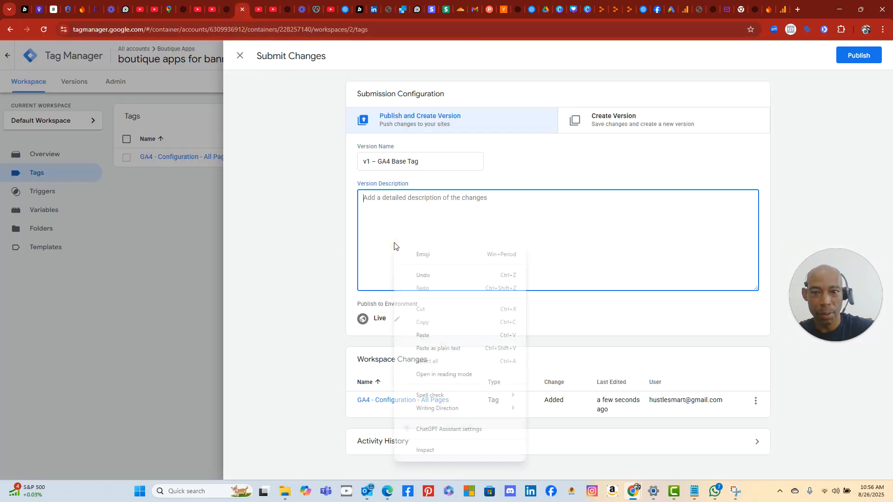
{"action": "left_click", "coordinate": [423, 335]}
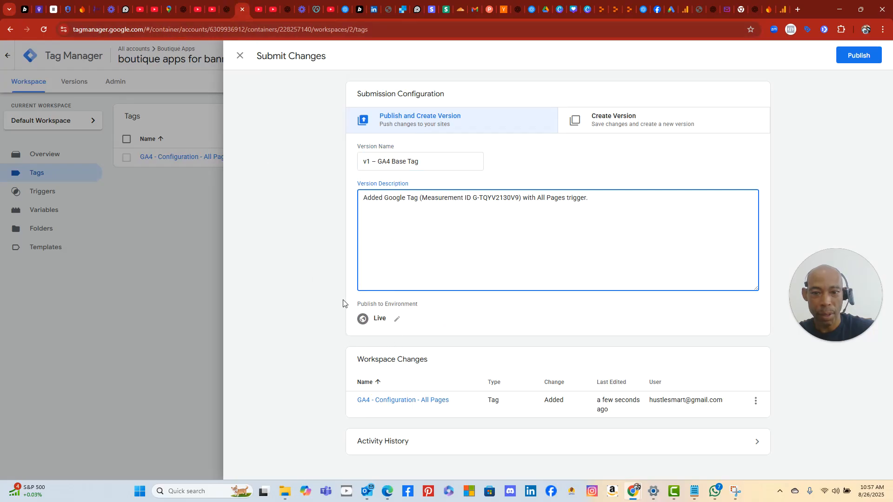
{"action": "left_click", "coordinate": [227, 14]}
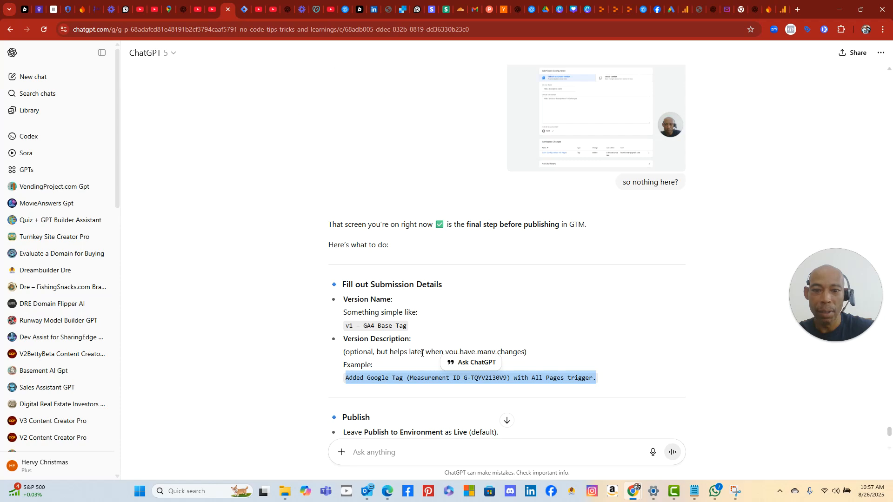
{"action": "scroll", "coordinate": [409, 372], "scroll_direction": "down", "scroll_amount": 5}
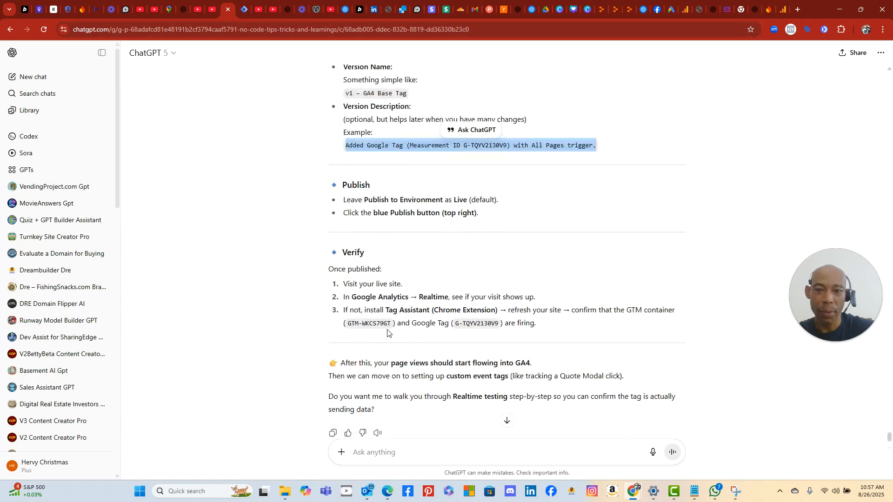
{"action": "left_click", "coordinate": [247, 16]}
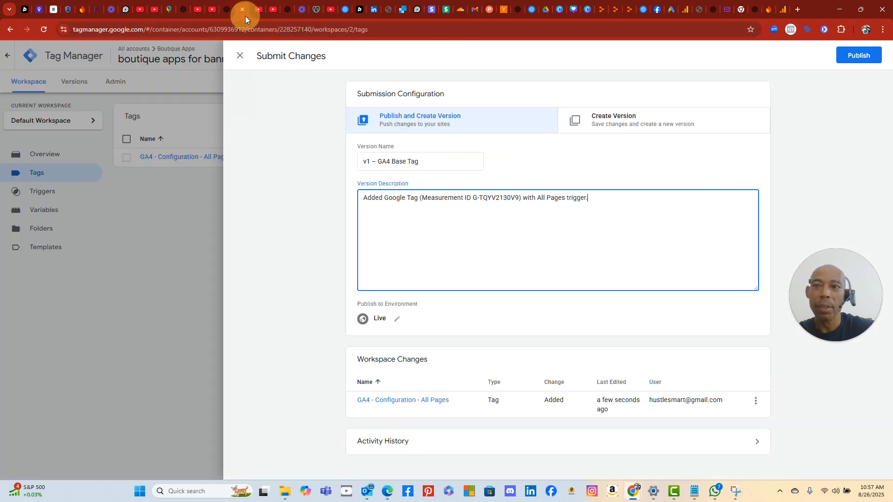
- Publish Version 2 – v1 – GA4 Base Tag and review its version summary
{"action": "left_click", "coordinate": [859, 56]}
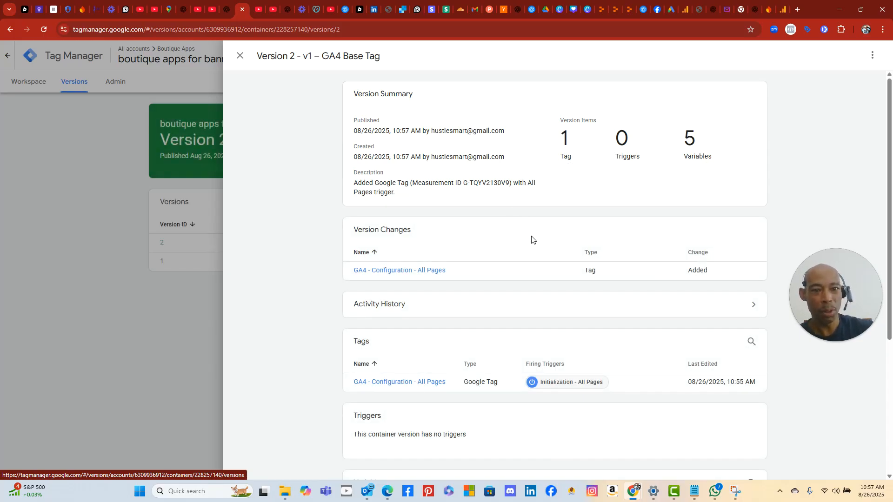
{"action": "scroll", "coordinate": [637, 412], "scroll_direction": "down", "scroll_amount": 4}
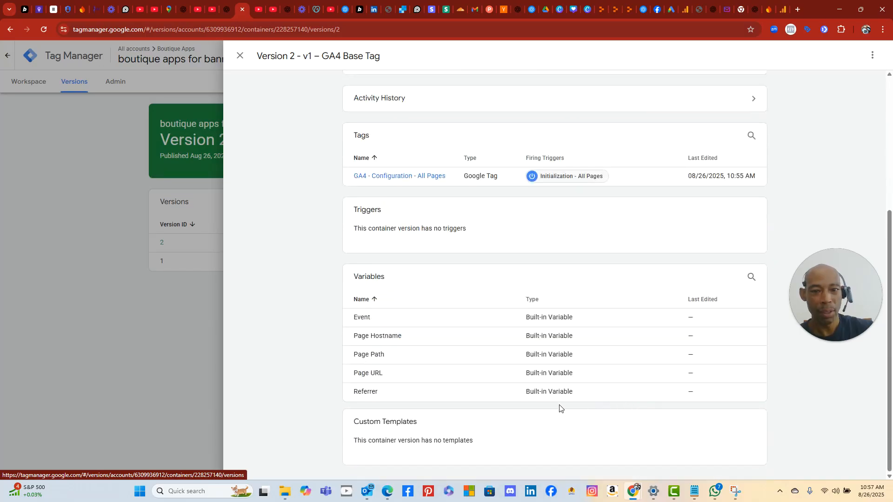
{"action": "scroll", "coordinate": [557, 409], "scroll_direction": "up", "scroll_amount": 4}
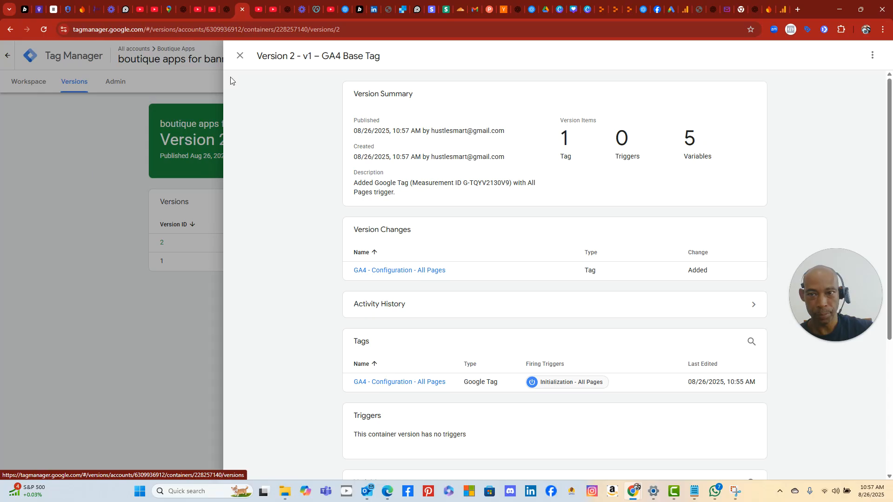
{"action": "left_click", "coordinate": [226, 14]}
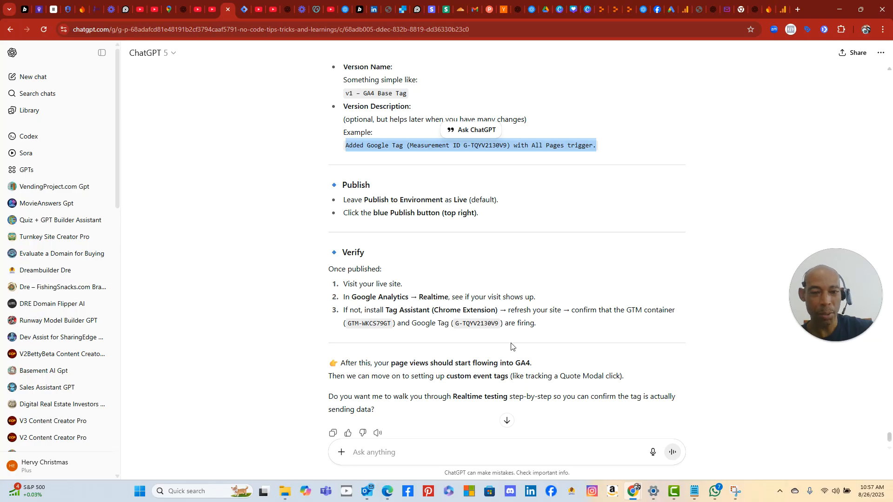
- Read ChatGPT's Verify steps, then go to Google Analytics' consent mode container chooser
{"action": "scroll", "coordinate": [512, 344], "scroll_direction": "down", "scroll_amount": 1}
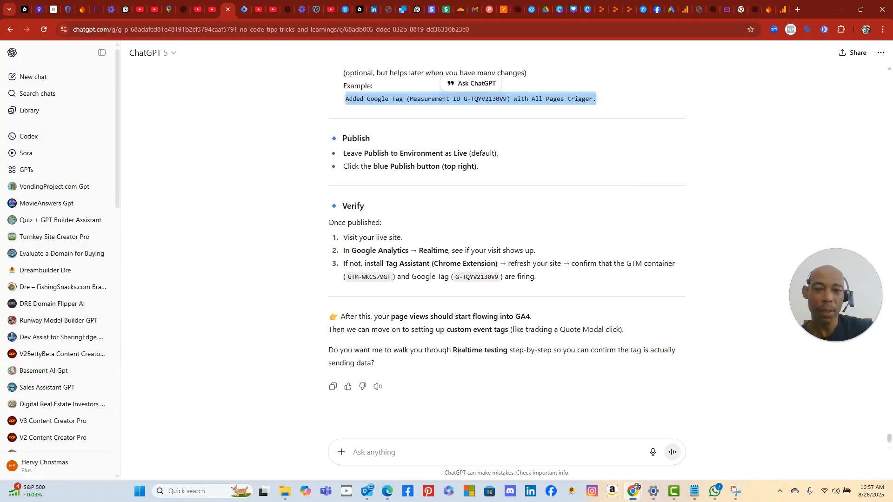
{"action": "scroll", "coordinate": [458, 352], "scroll_direction": "down", "scroll_amount": 1}
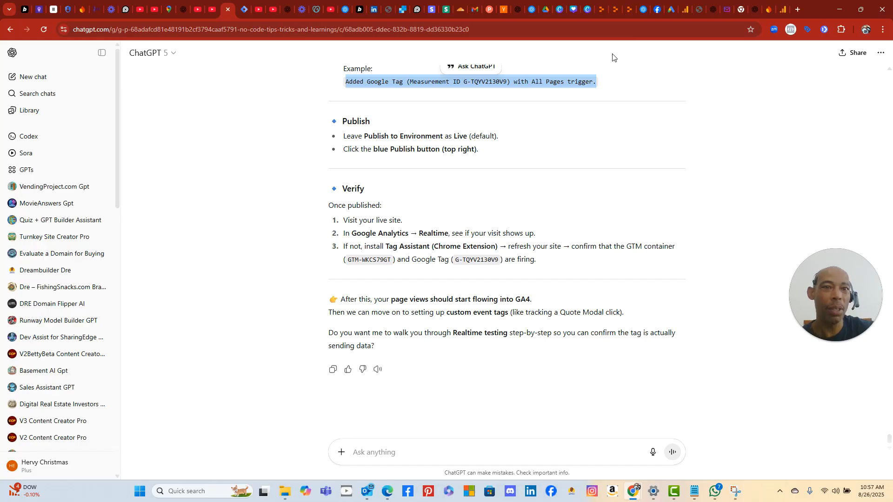
{"action": "left_click", "coordinate": [783, 12]}
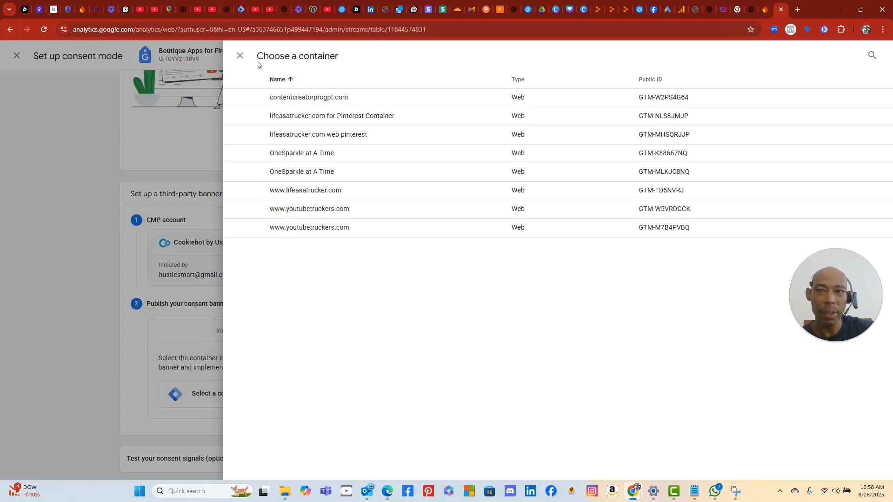
- Close the container chooser and screenshot the consent mode setup panel with Snipping Tool
{"action": "left_click", "coordinate": [240, 56]}
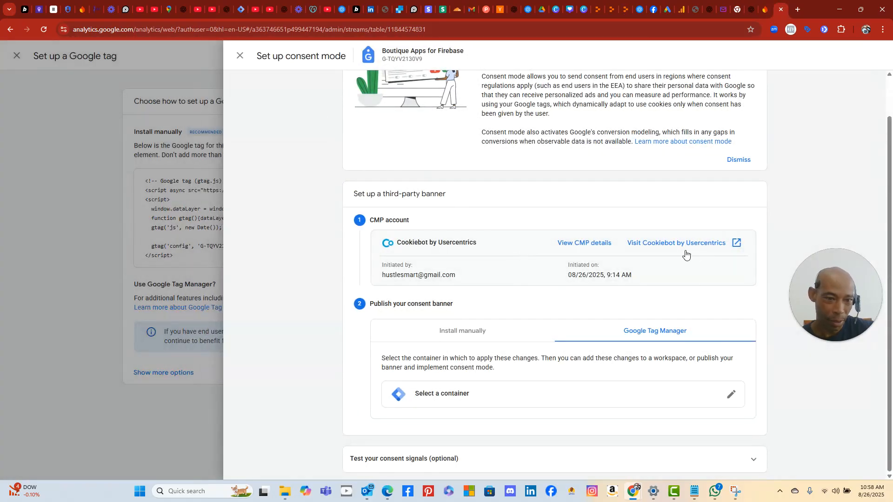
{"action": "left_click", "coordinate": [518, 399]}
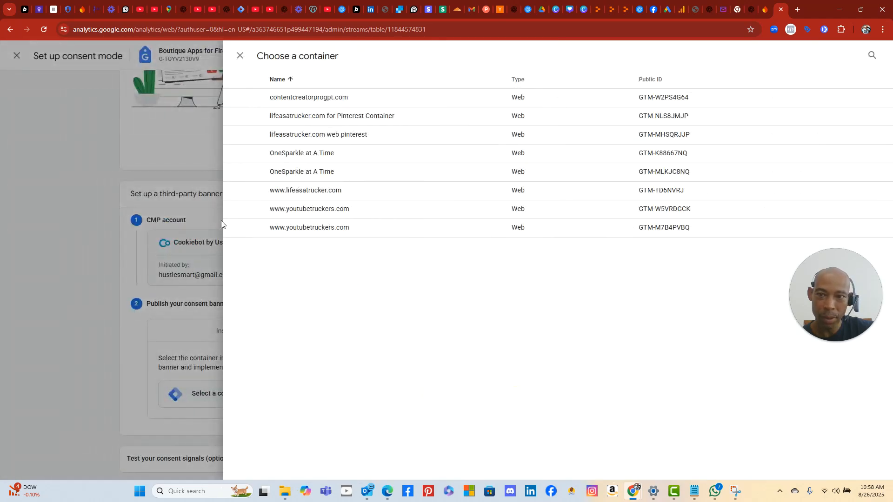
{"action": "left_click", "coordinate": [240, 56]}
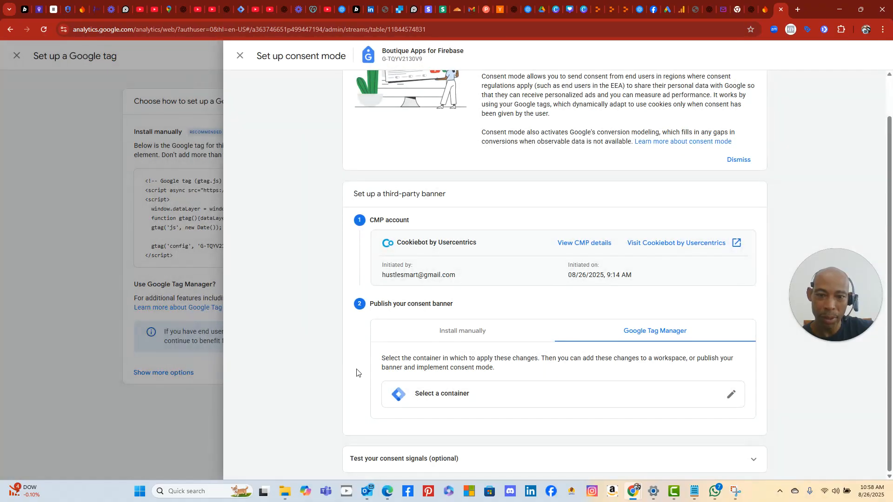
{"action": "left_click", "coordinate": [138, 493]}
{"action": "left_click", "coordinate": [467, 298]}
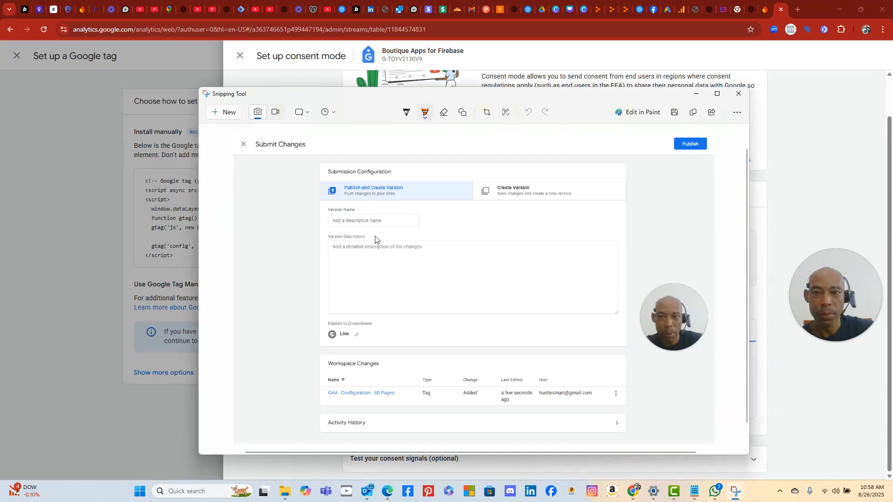
{"action": "left_click", "coordinate": [235, 114]}
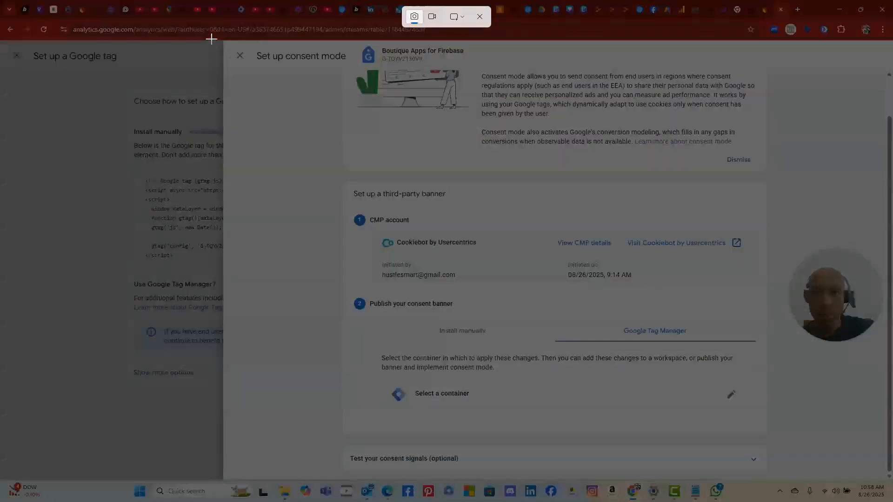
{"action": "left_click_drag", "start_coordinate": [211, 39], "coordinate": [883, 497]}
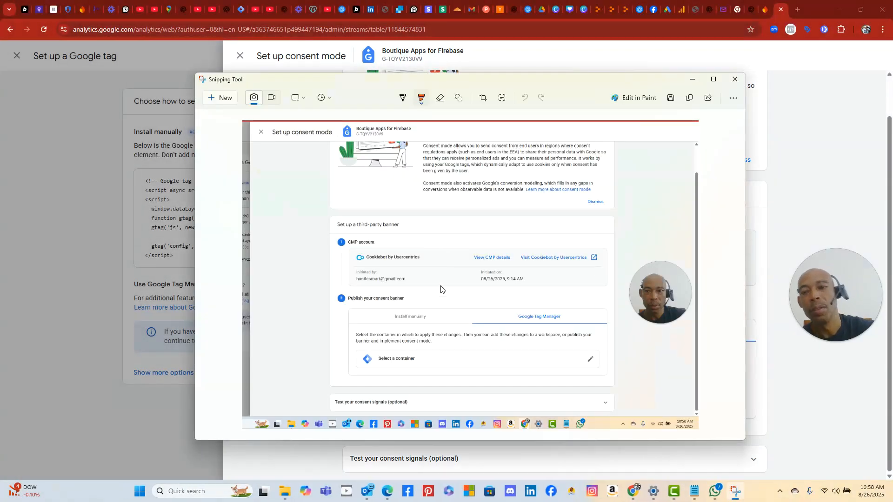
{"action": "left_click", "coordinate": [226, 10]}
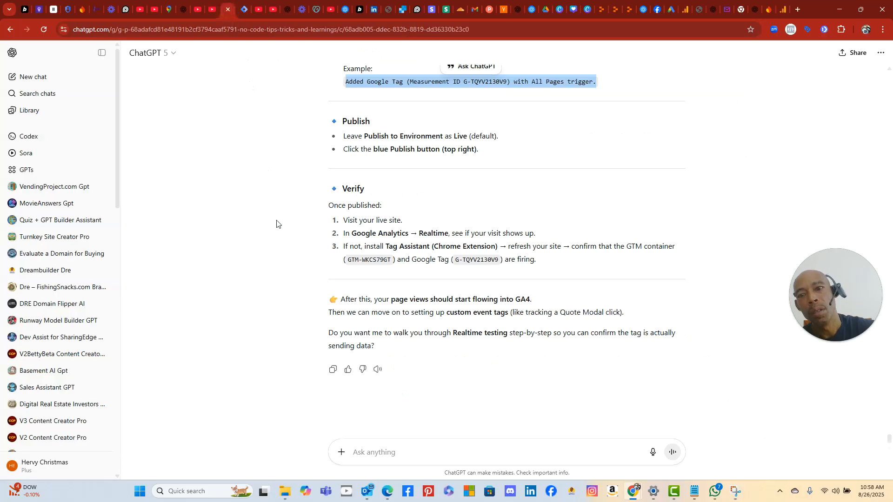
- Send ChatGPT the consent-setup screenshot, noting there's still no container for Boutique Apps
{"action": "right_click", "coordinate": [376, 443]}
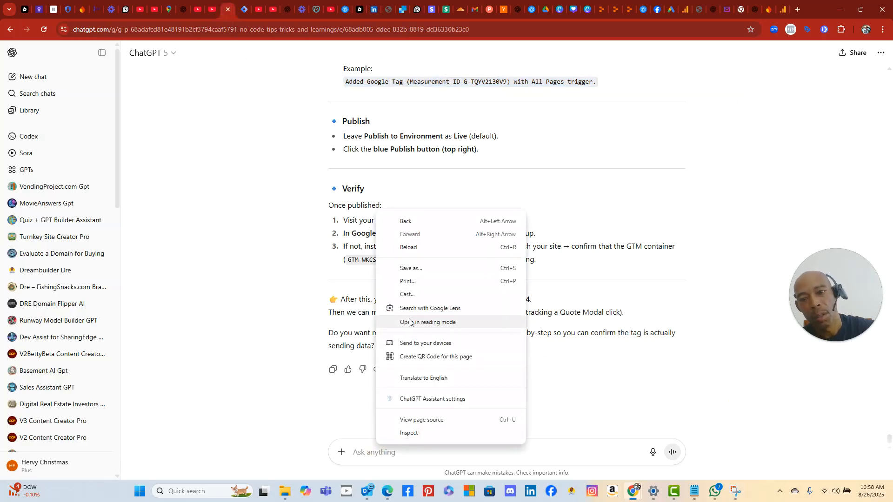
{"action": "left_click", "coordinate": [387, 460]}
{"action": "right_click", "coordinate": [381, 453]}
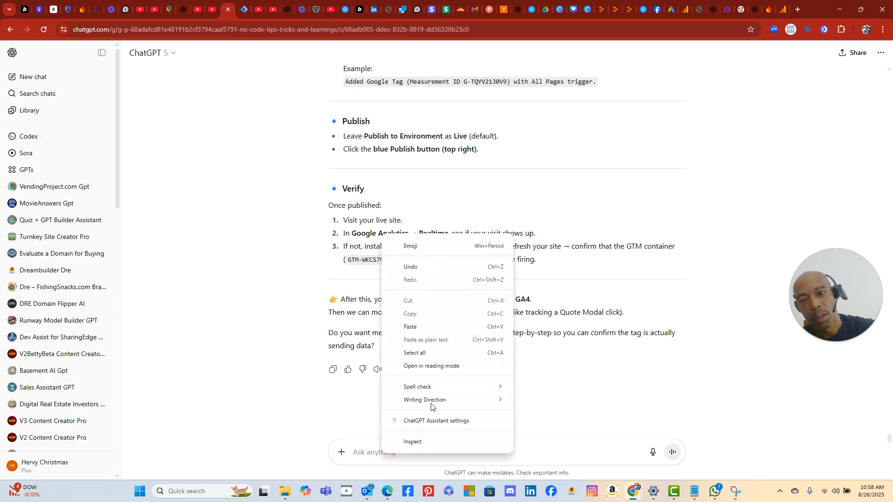
{"action": "left_click", "coordinate": [410, 327]}
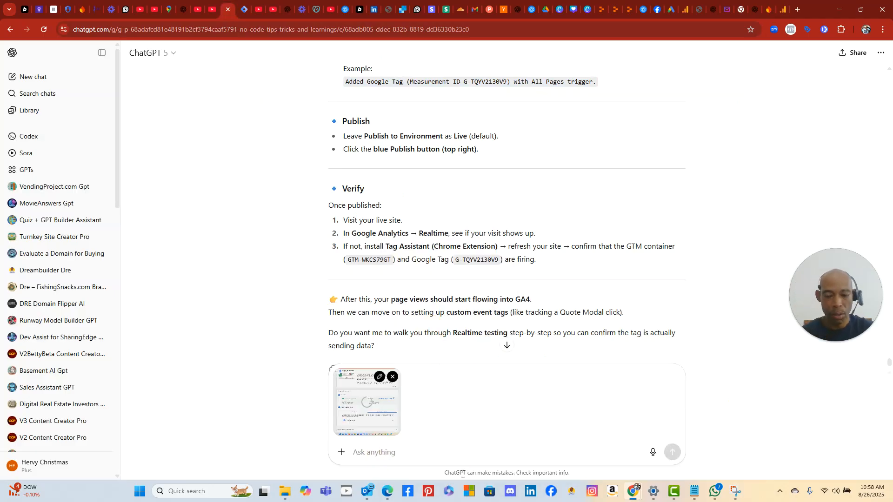
{"action": "type", "text": "s"}
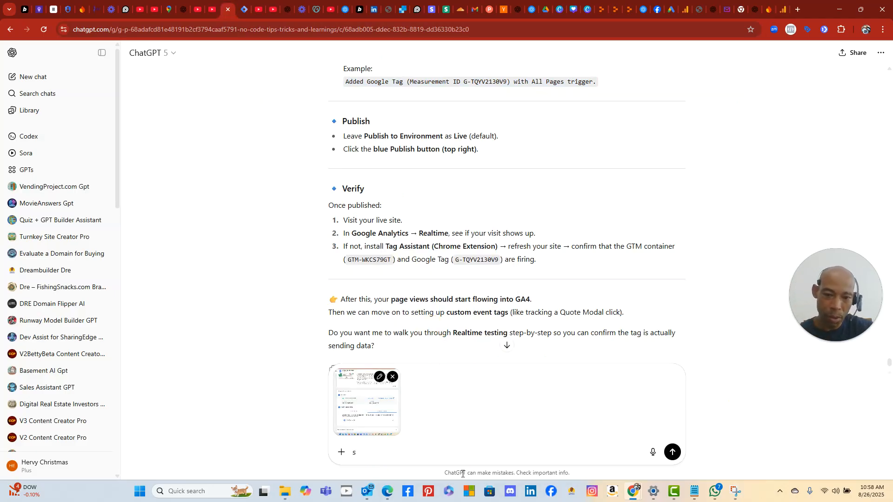
{"action": "type", "text": "e because of this."}
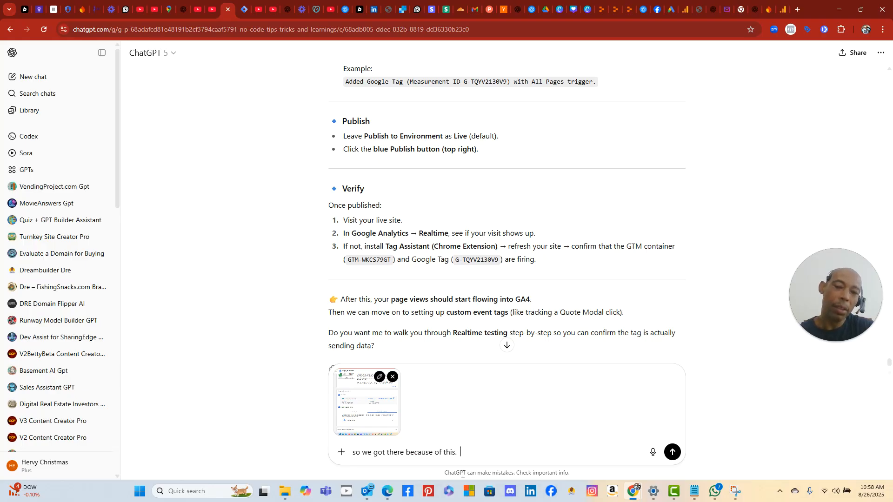
{"action": "type", "text": "thre"}
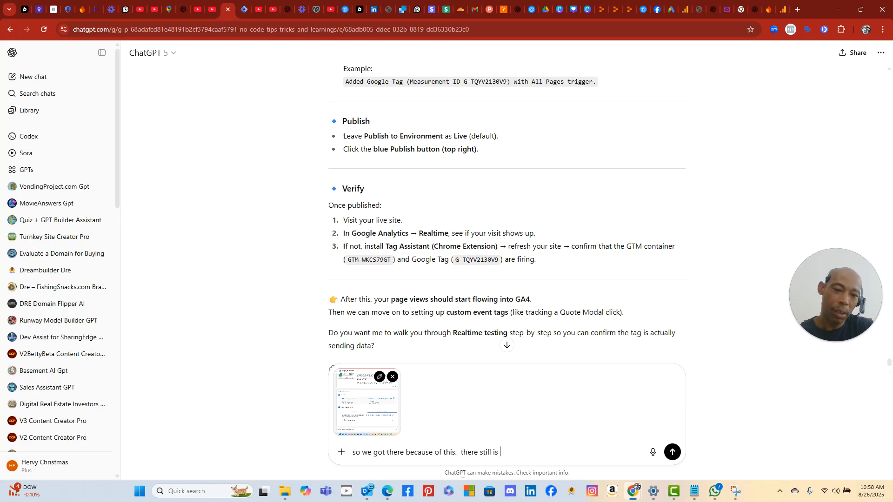
{"action": "type", "text": "container for botiqueapps.  i tho"}
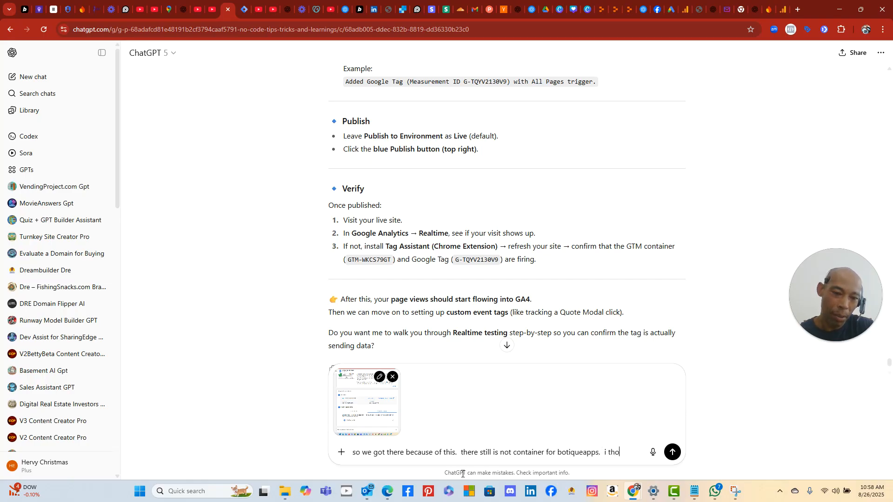
{"action": "type", "text": "ught thats "}
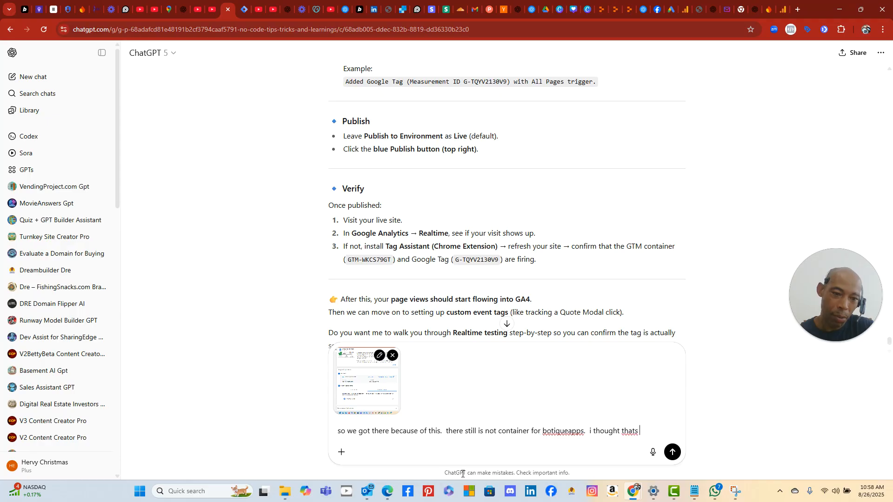
{"action": "type", "text": "what were were stt"}
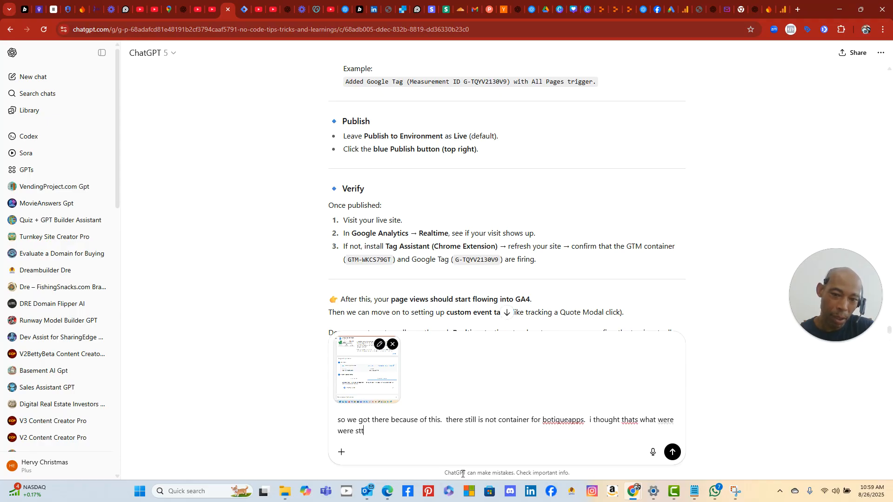
{"action": "key", "text": "BackSpace"}
{"action": "key", "text": "BackSpace"}
{"action": "type", "text": "etting up"}
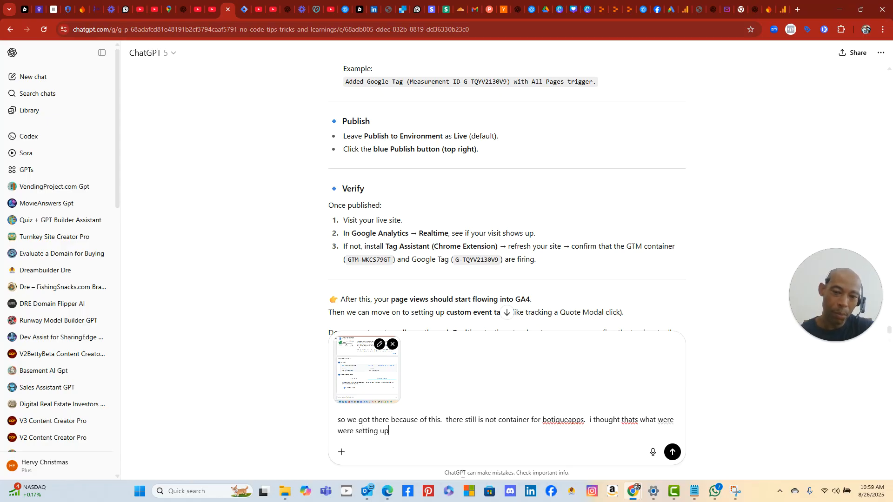
{"action": "key", "text": "Return"}
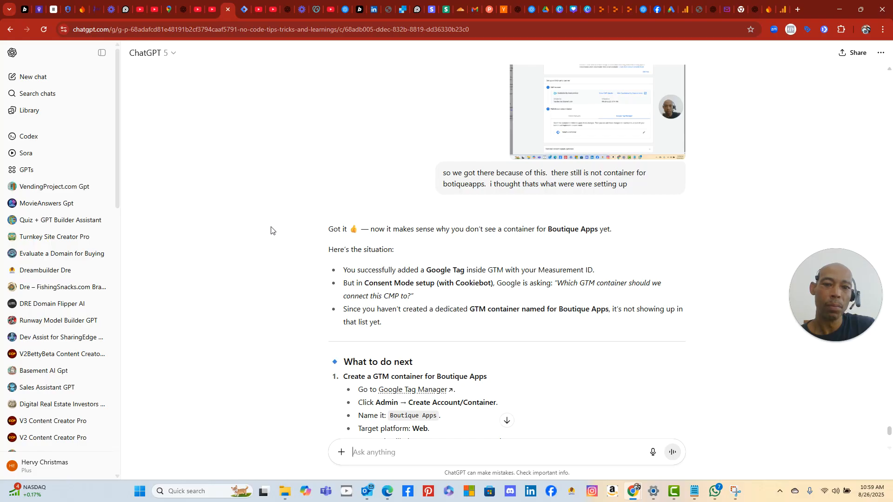
- Open the Google Tag Manager link from the reply's 'What to do next' section
{"action": "scroll", "coordinate": [303, 263], "scroll_direction": "down", "scroll_amount": 4}
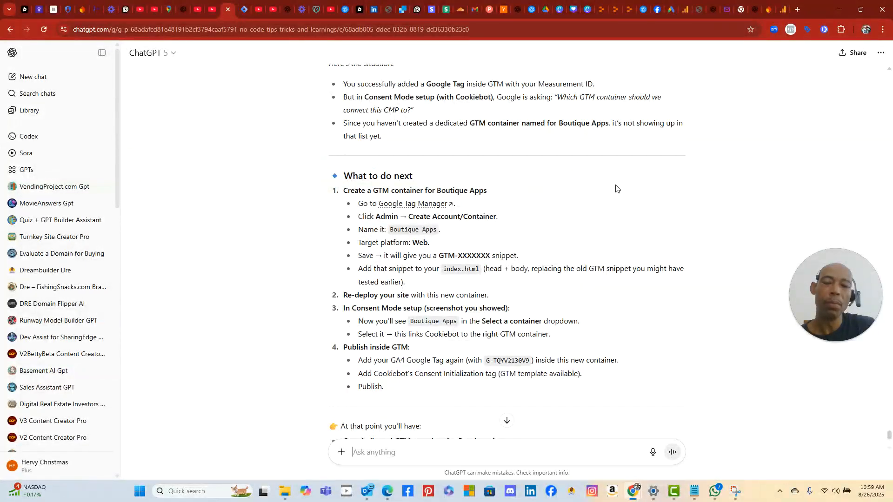
{"action": "left_click", "coordinate": [424, 205]}
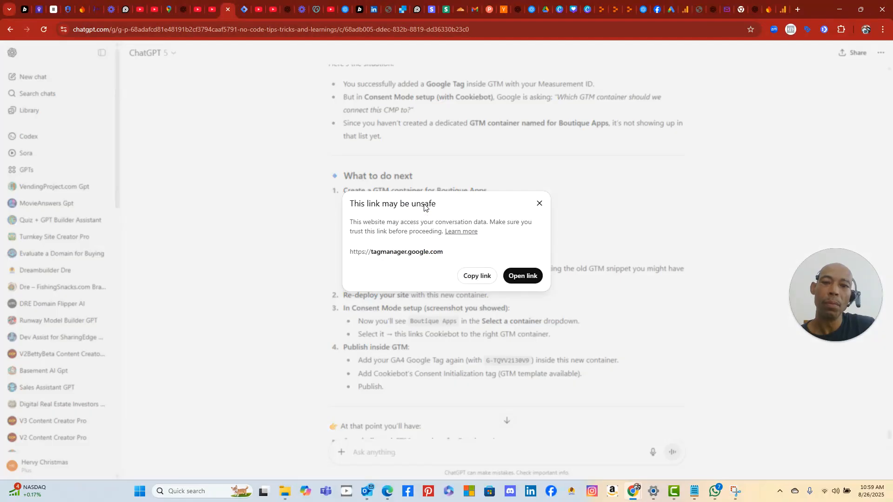
{"action": "left_click", "coordinate": [523, 276]}
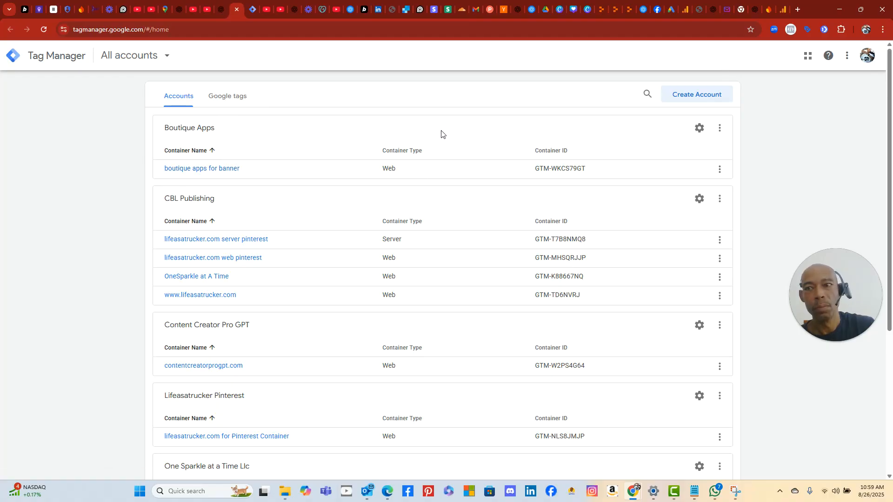
- Switch to the Boutique Apps account and open its 'boutique apps for banner' container
{"action": "left_click", "coordinate": [224, 9]}
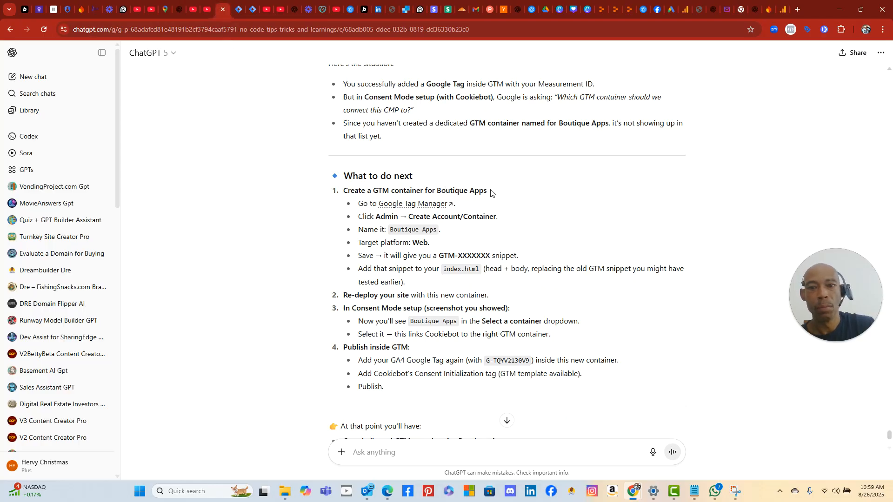
{"action": "left_click", "coordinate": [240, 10]}
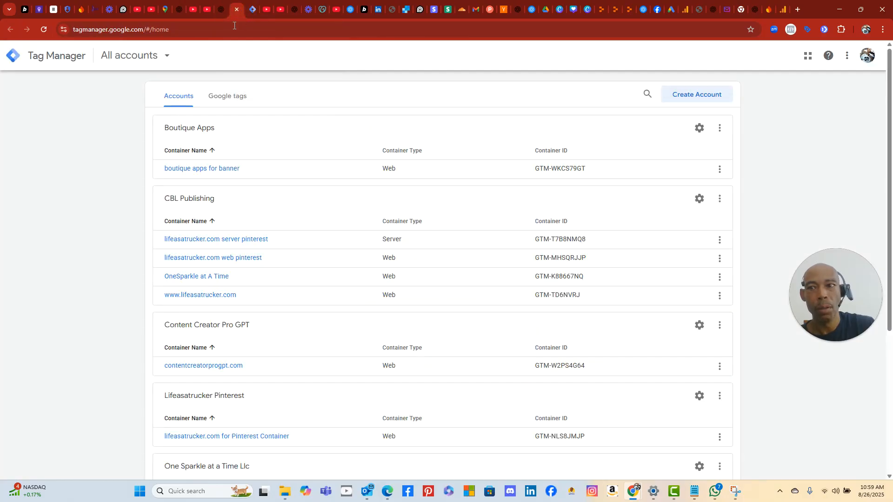
{"action": "left_click", "coordinate": [163, 58]}
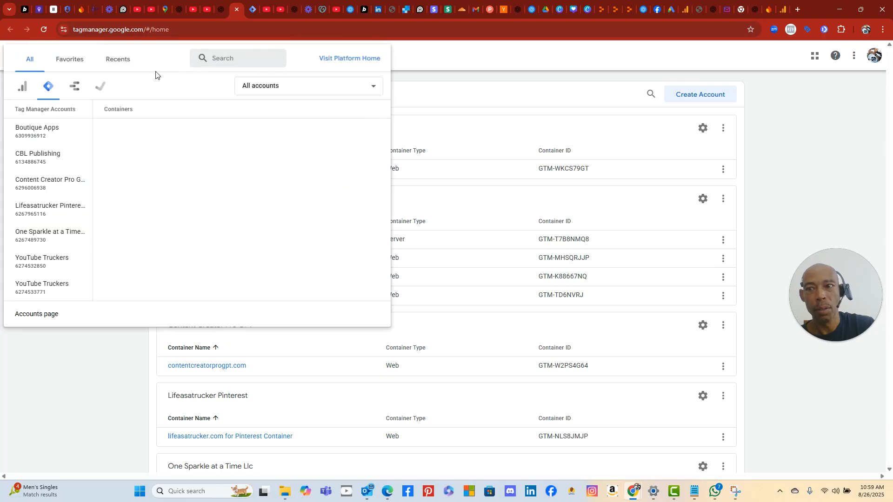
{"action": "left_click", "coordinate": [65, 133]}
{"action": "left_click", "coordinate": [62, 131]}
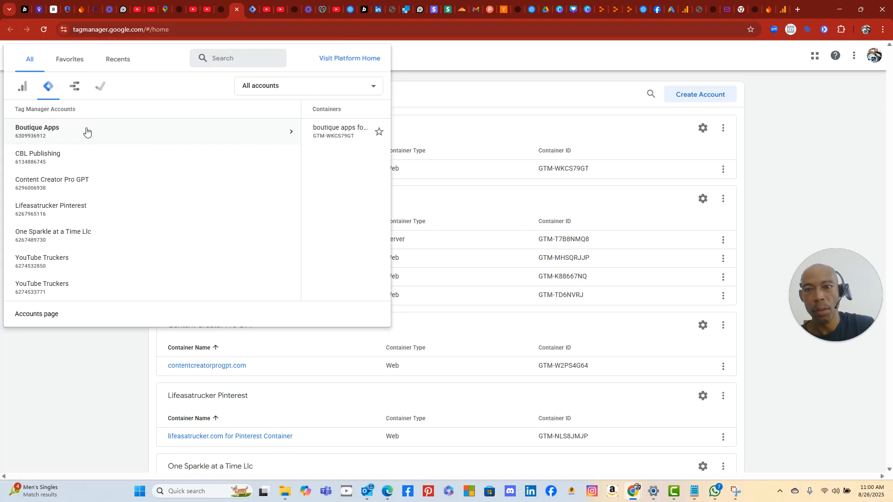
{"action": "left_click", "coordinate": [77, 354]}
{"action": "left_click", "coordinate": [36, 130]}
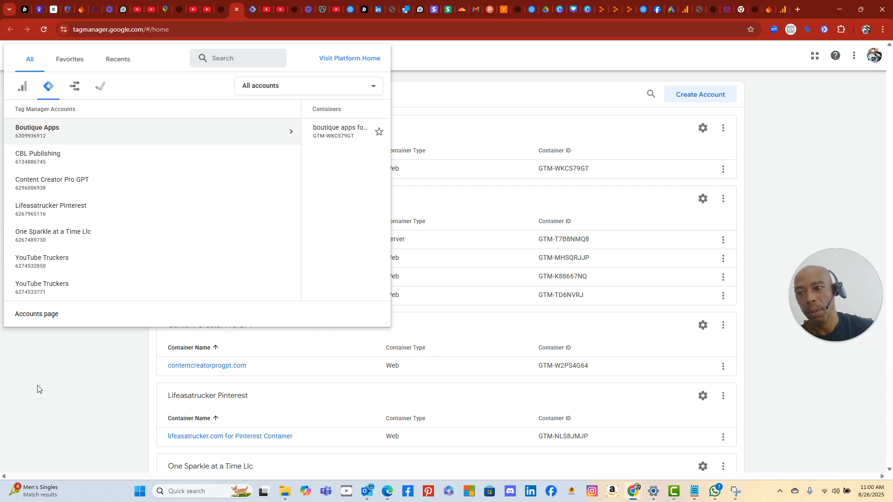
{"action": "mouse_move", "coordinate": [350, 143]}
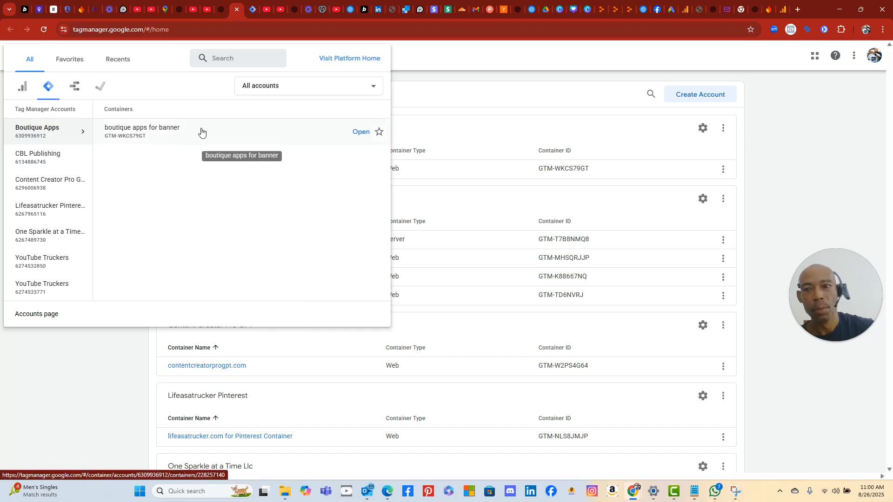
{"action": "left_click", "coordinate": [359, 133]}
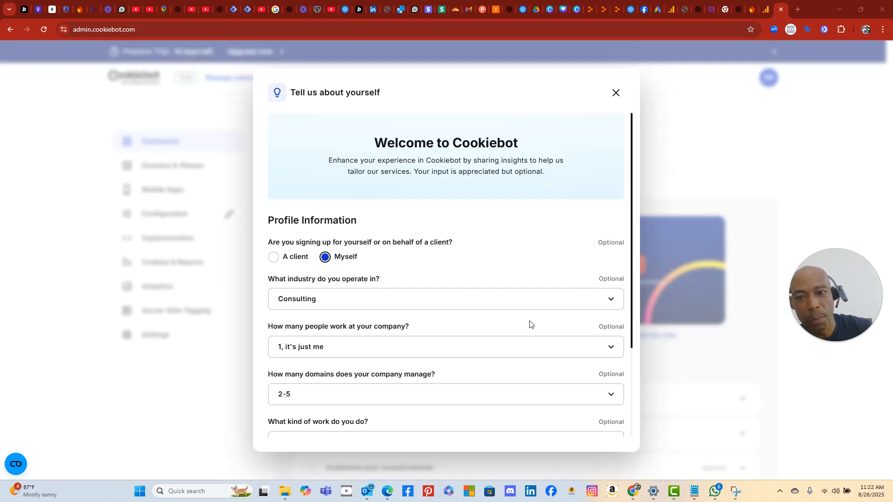
- Answer the second questionnaire page: goal 'Google's privacy requirements', found via 'Google Ads Communication about Consent Mode / CMPs'
{"action": "scroll", "coordinate": [575, 387], "scroll_direction": "down", "scroll_amount": 3}
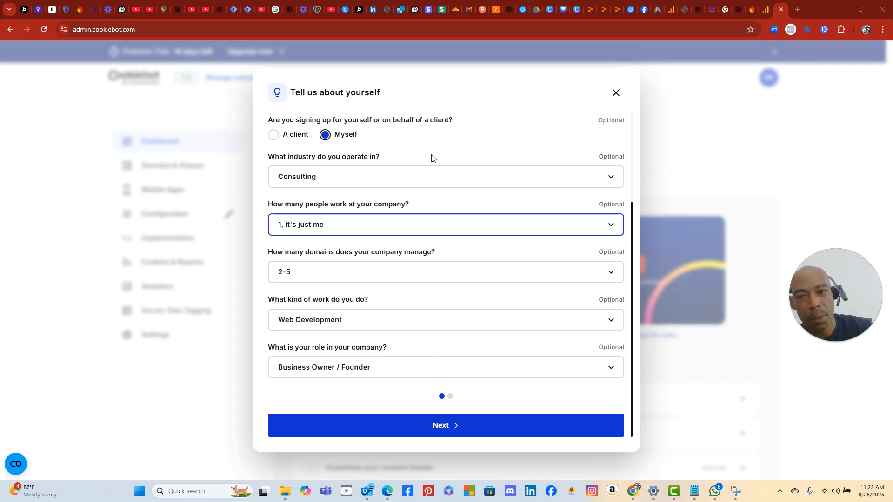
{"action": "left_click", "coordinate": [551, 431]}
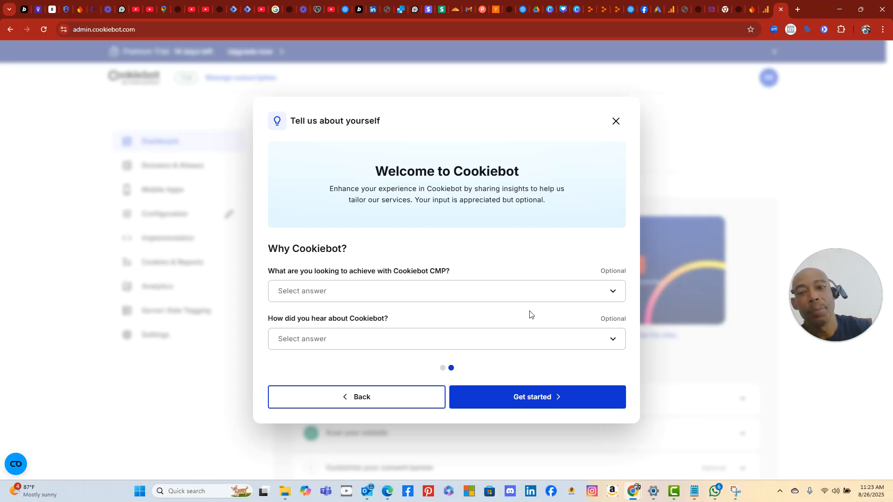
{"action": "left_click", "coordinate": [412, 294]}
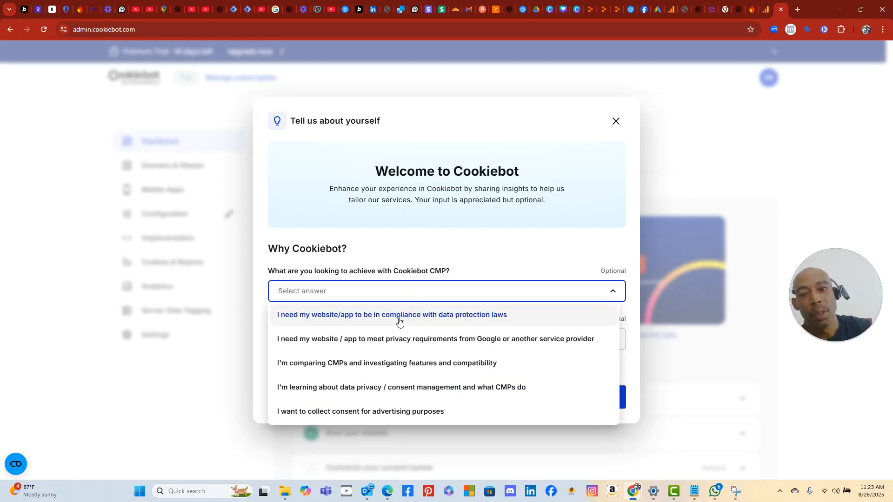
{"action": "left_click", "coordinate": [458, 339]}
{"action": "left_click", "coordinate": [386, 344]}
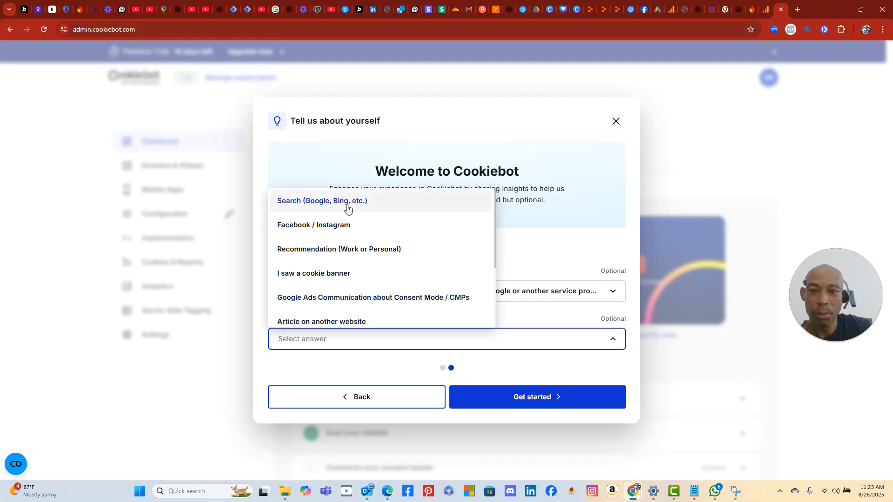
{"action": "scroll", "coordinate": [365, 239], "scroll_direction": "down", "scroll_amount": 3}
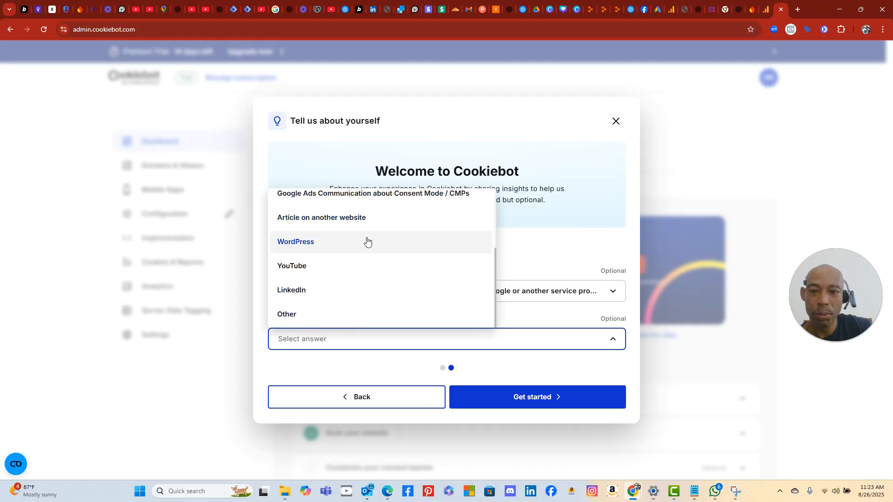
{"action": "scroll", "coordinate": [367, 239], "scroll_direction": "up", "scroll_amount": 3}
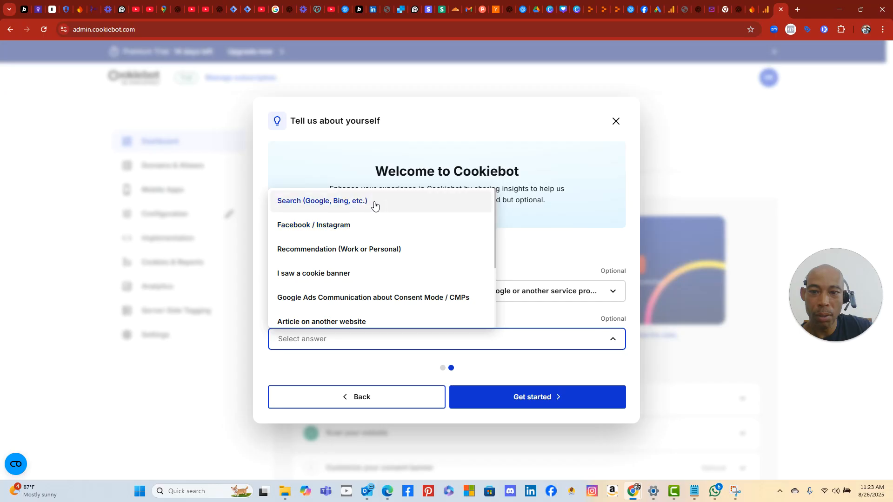
{"action": "left_click", "coordinate": [433, 303]}
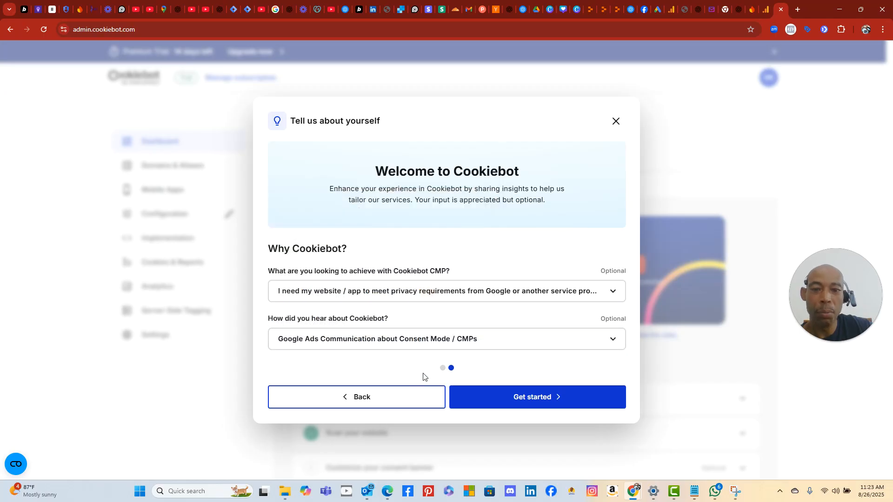
{"action": "left_click", "coordinate": [539, 398]}
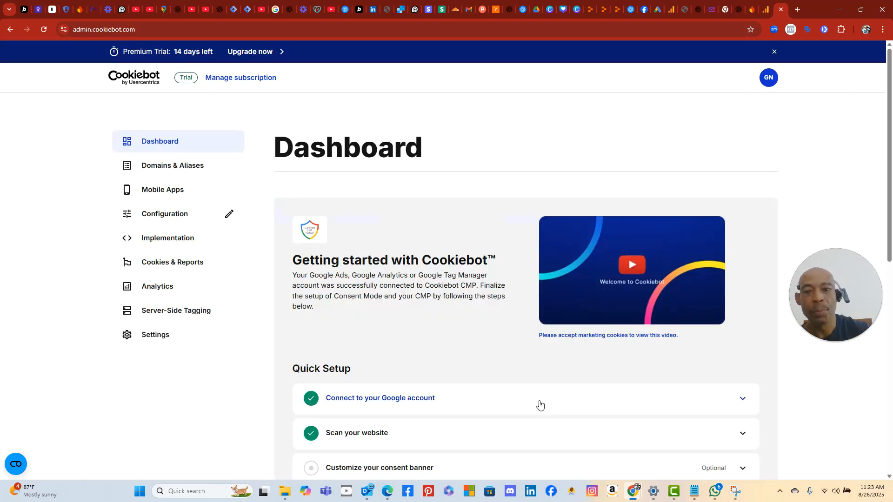
- Expand the 'Customize your consent banner' dashboard step, then go back to the ChatGPT conversation
{"action": "scroll", "coordinate": [570, 333], "scroll_direction": "down", "scroll_amount": 3}
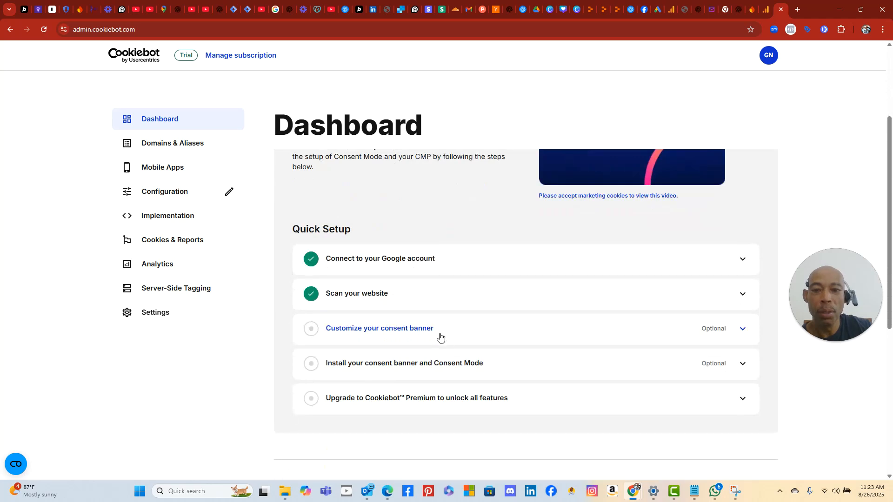
{"action": "left_click", "coordinate": [424, 332]}
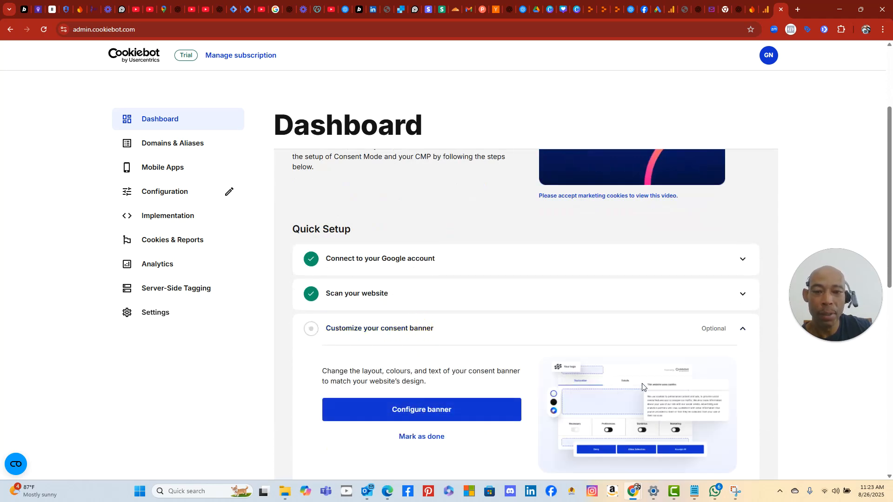
{"action": "scroll", "coordinate": [642, 387], "scroll_direction": "down", "scroll_amount": 3}
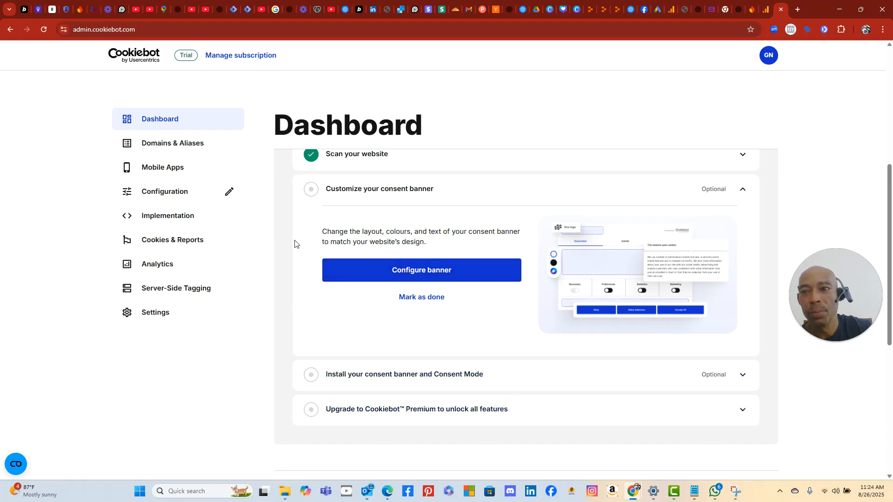
{"action": "left_click", "coordinate": [218, 12]}
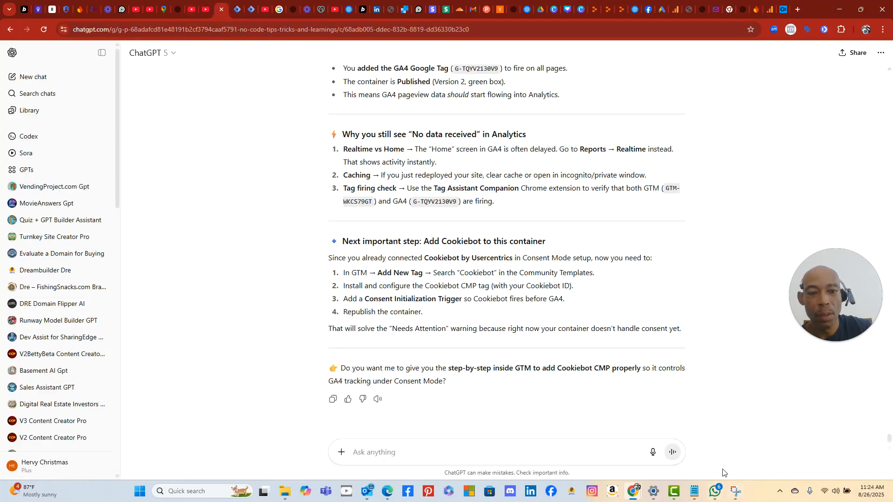
- Dictate and send a question asking whether every container setting must be filled in or Google supplies it
{"action": "left_click", "coordinate": [653, 452]}
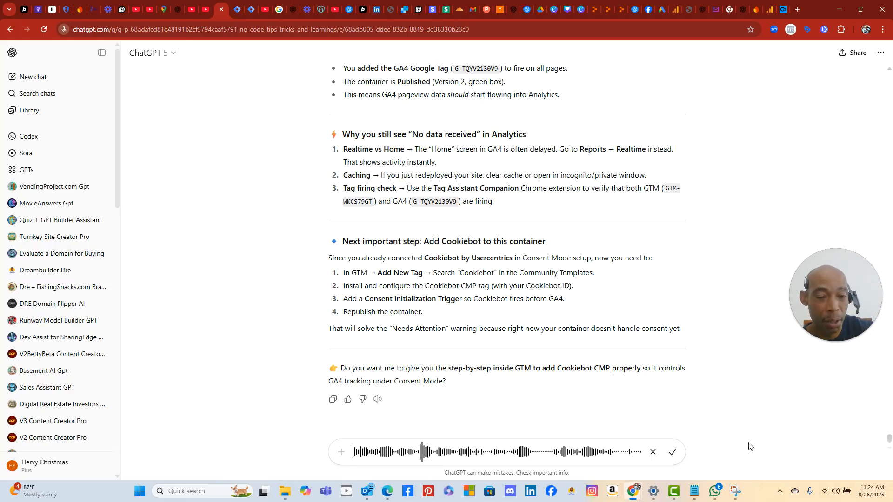
{"action": "left_click", "coordinate": [672, 453]}
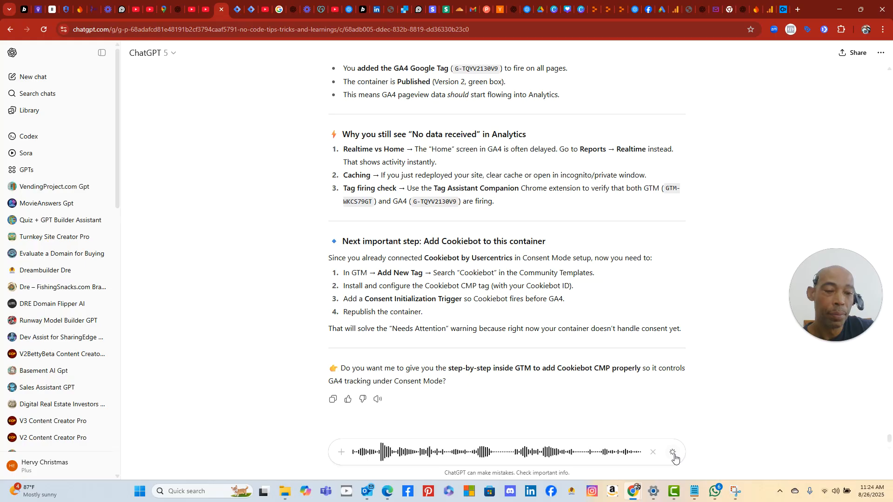
{"action": "left_click", "coordinate": [672, 452]}
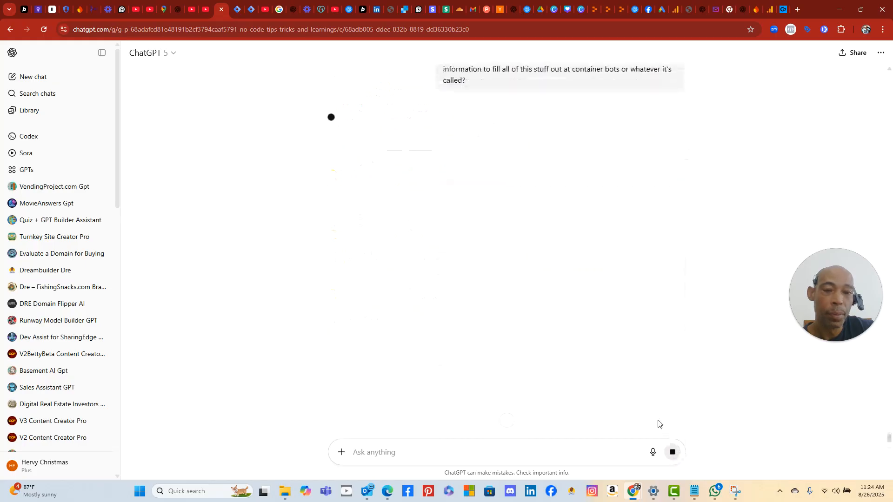
- Paste a screenshot into the message box, then remove it again
{"action": "right_click", "coordinate": [544, 451]}
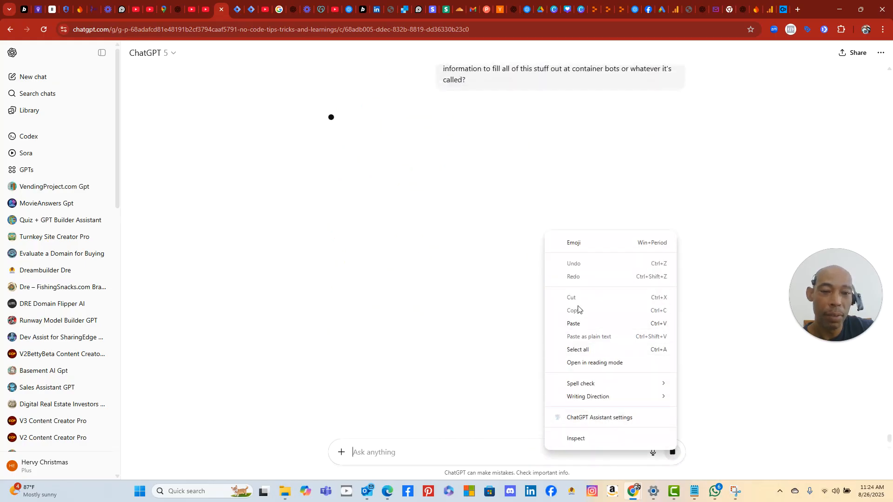
{"action": "left_click", "coordinate": [575, 323]}
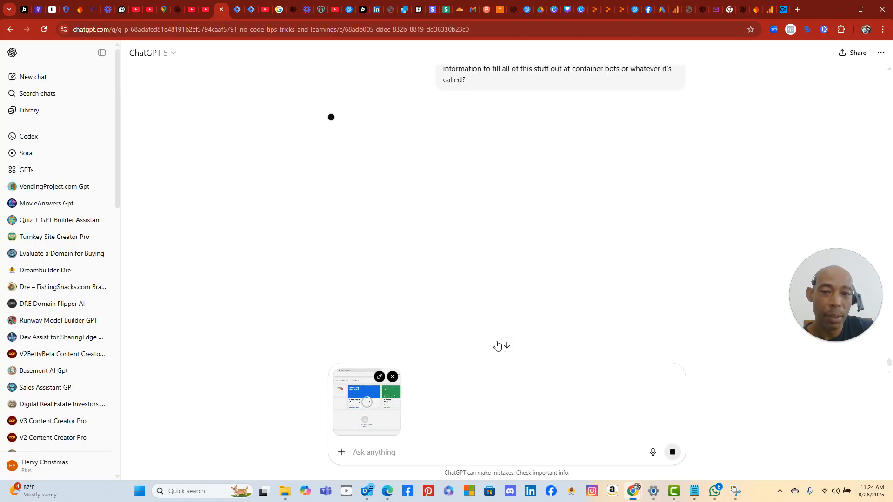
{"action": "left_click", "coordinate": [392, 376]}
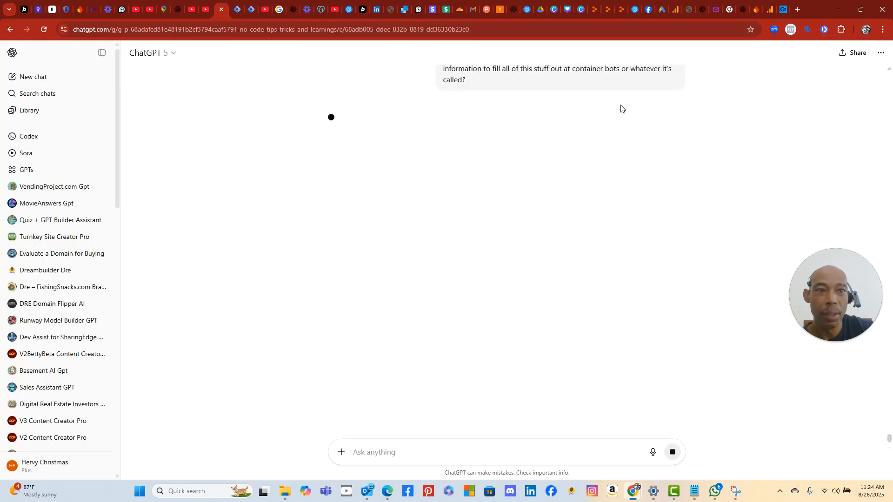
- Capture a Snipping Tool screenshot of the Cookiebot dashboard's setup steps
{"action": "left_click", "coordinate": [787, 10]}
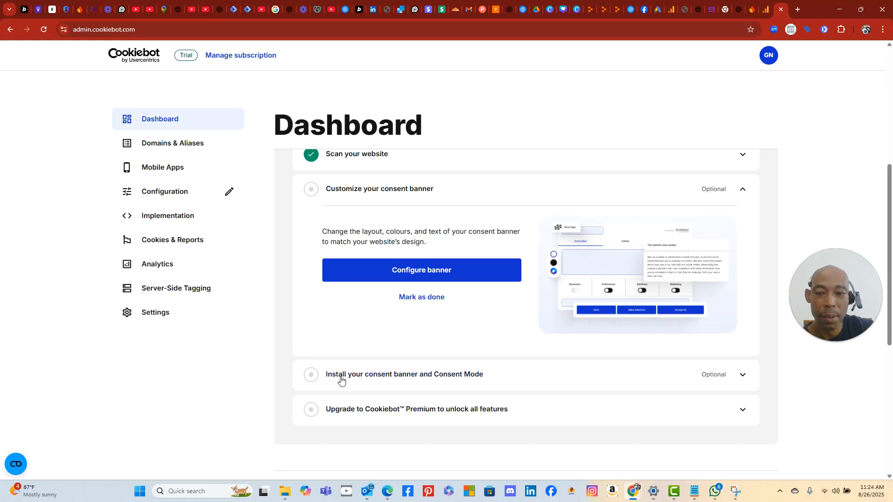
{"action": "left_click", "coordinate": [136, 497]}
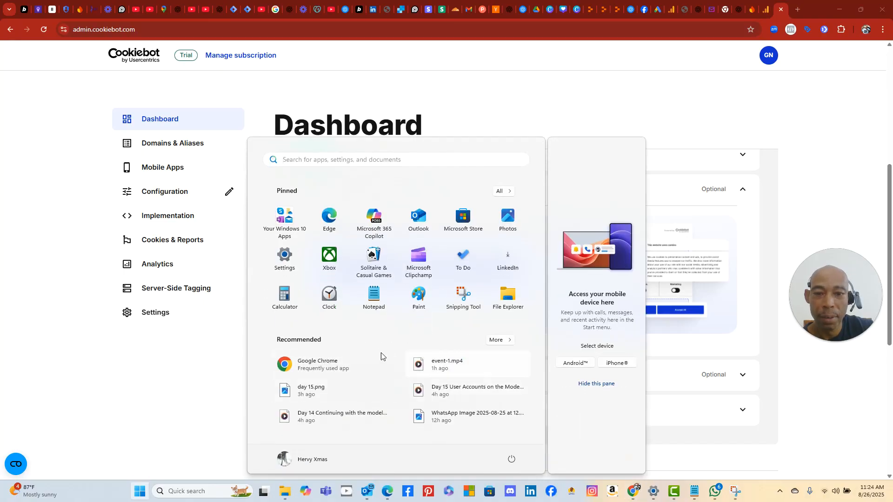
{"action": "left_click", "coordinate": [461, 298]}
{"action": "left_click", "coordinate": [220, 83]}
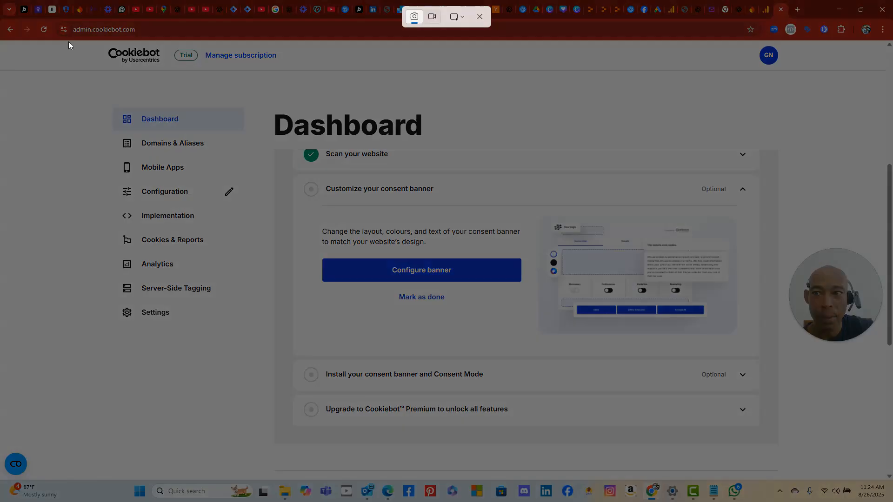
{"action": "left_click_drag", "start_coordinate": [68, 43], "coordinate": [679, 368]}
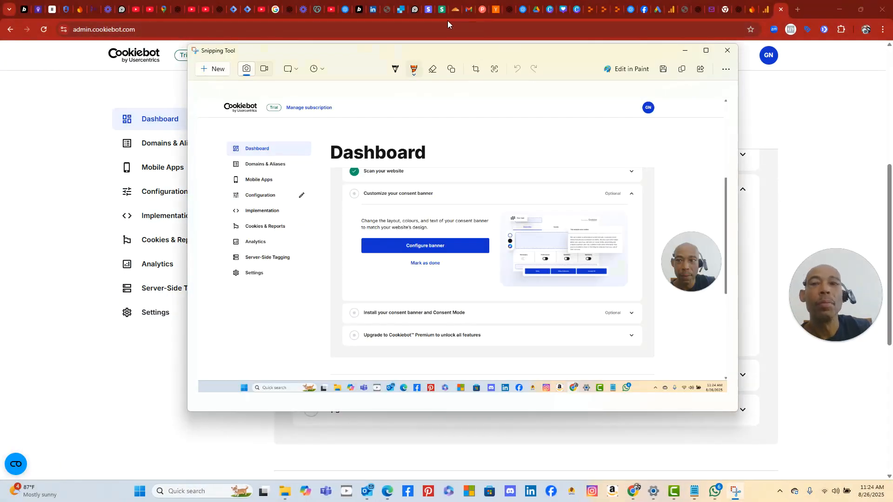
- Check the ChatGPT tabs, reload the blank conversation, and return to the Cookiebot dashboard
{"action": "left_click", "coordinate": [178, 10]}
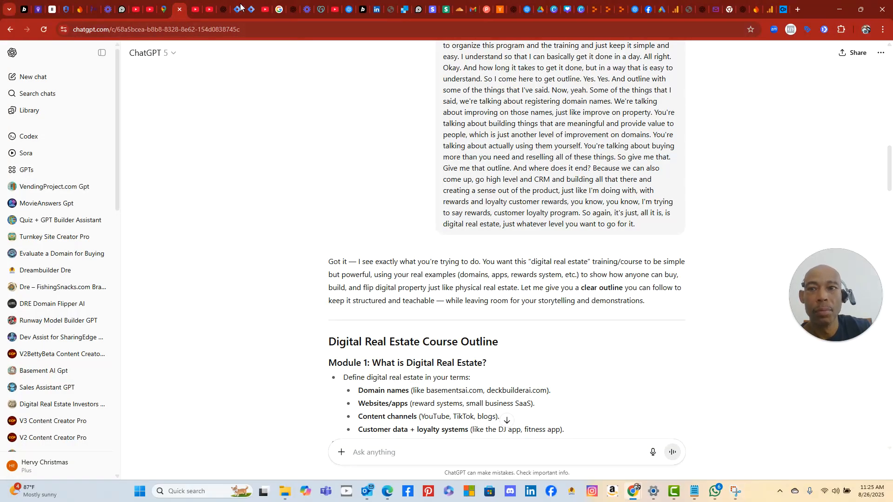
{"action": "left_click", "coordinate": [222, 10]}
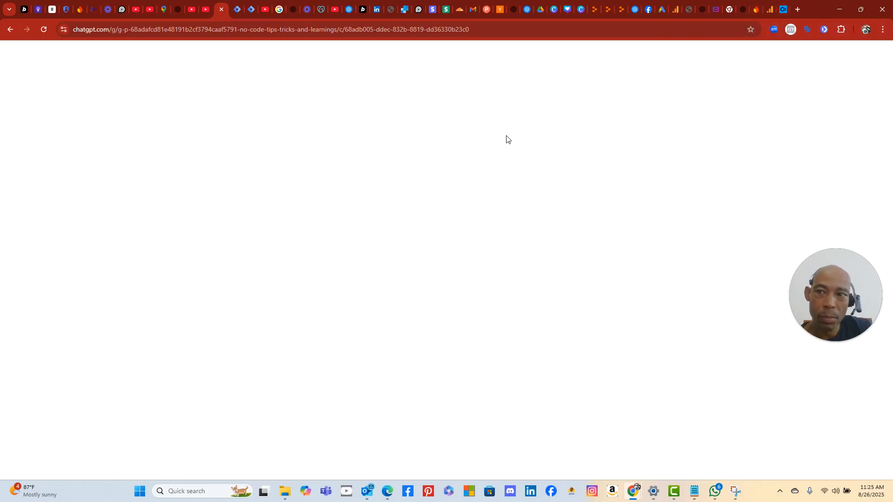
{"action": "left_click", "coordinate": [43, 30]}
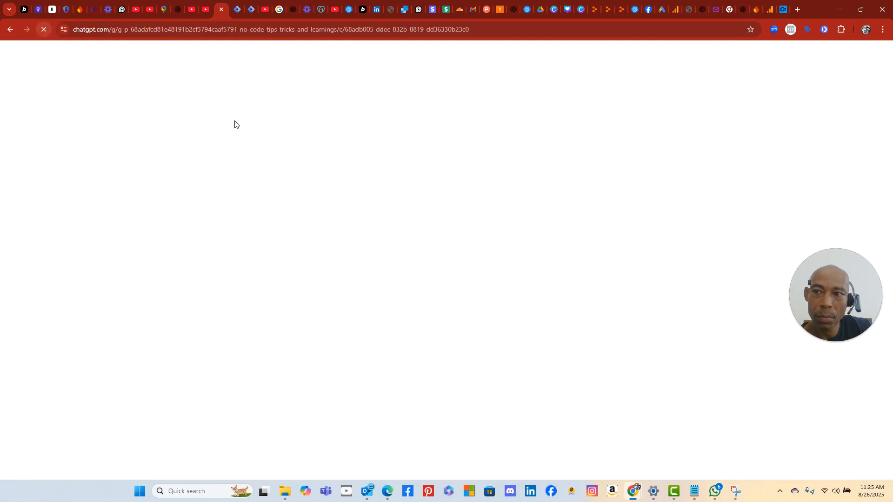
{"action": "left_click", "coordinate": [787, 11]}
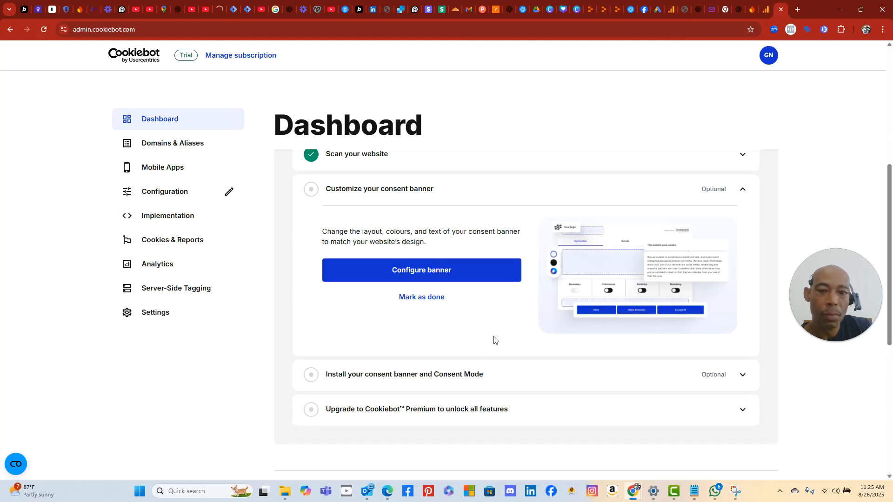
- Expand 'Install your consent banner and Consent Mode' and scroll the Implementation page to the consent-default script
{"action": "left_click", "coordinate": [428, 389]}
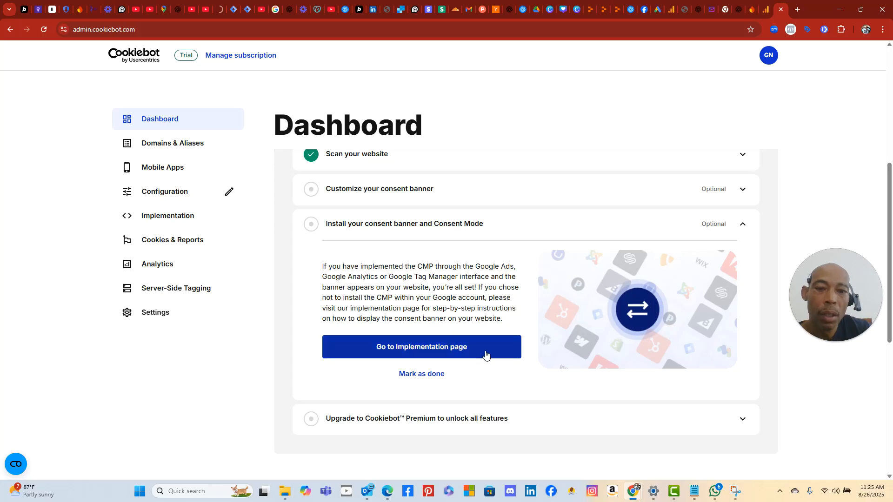
{"action": "scroll", "coordinate": [439, 384], "scroll_direction": "down", "scroll_amount": 1}
{"action": "scroll", "coordinate": [439, 384], "scroll_direction": "down", "scroll_amount": 2}
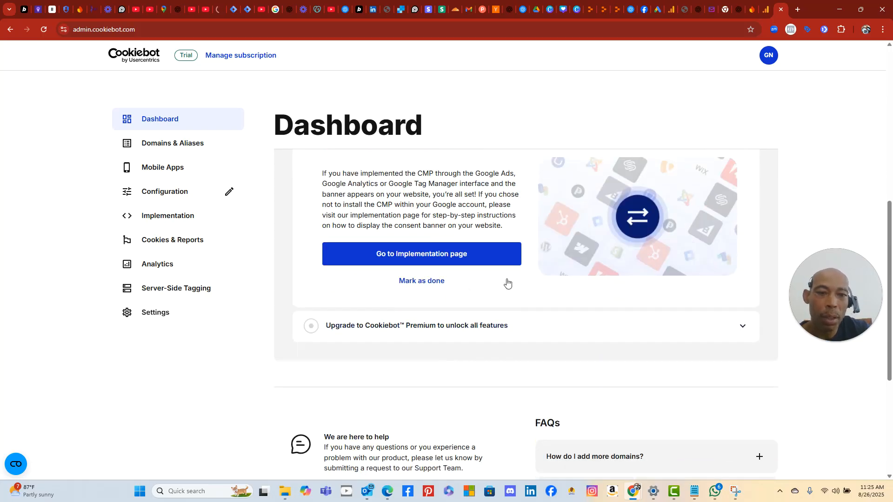
{"action": "scroll", "coordinate": [500, 285], "scroll_direction": "up", "scroll_amount": 2}
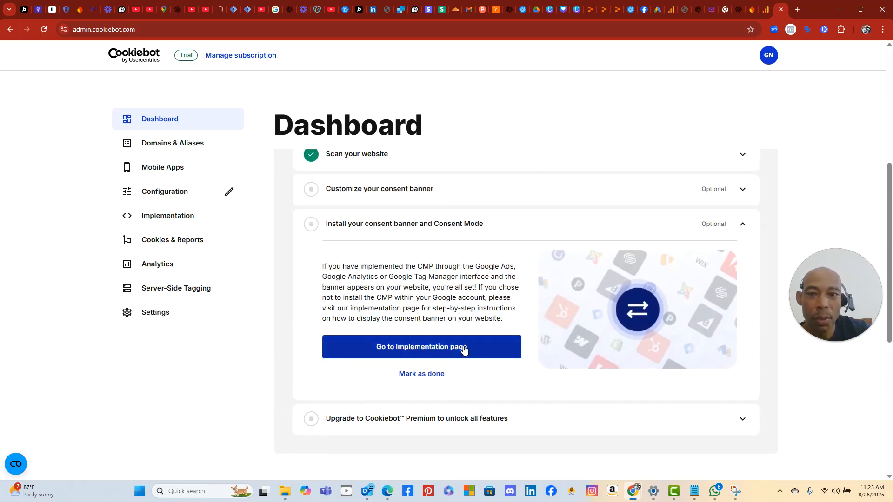
{"action": "left_click", "coordinate": [488, 344]}
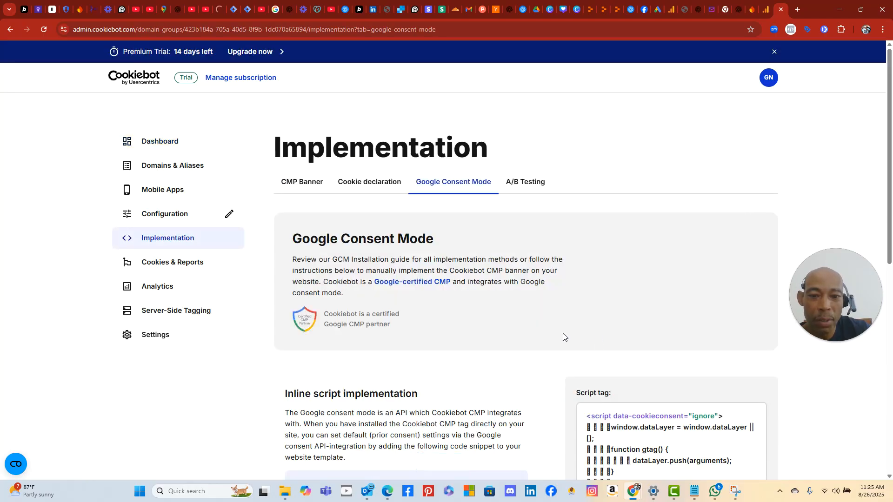
{"action": "scroll", "coordinate": [531, 333], "scroll_direction": "down", "scroll_amount": 2}
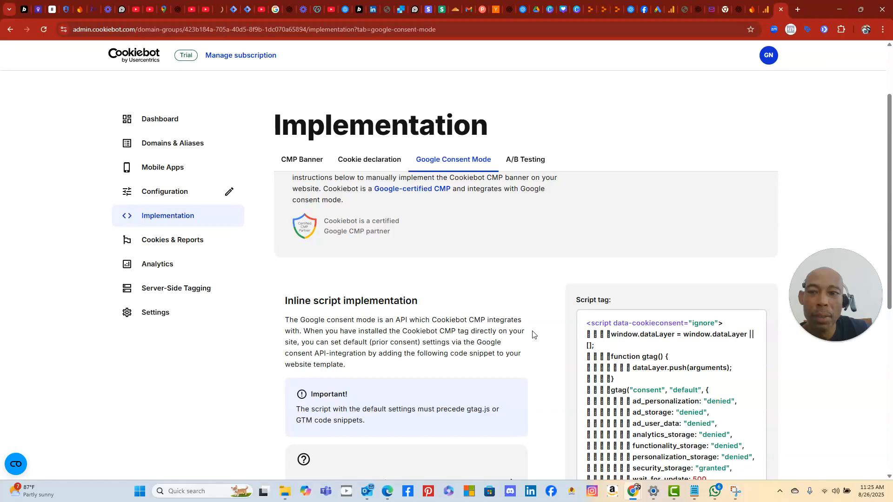
{"action": "scroll", "coordinate": [532, 335], "scroll_direction": "down", "scroll_amount": 4}
{"action": "scroll", "coordinate": [532, 335], "scroll_direction": "up", "scroll_amount": 4}
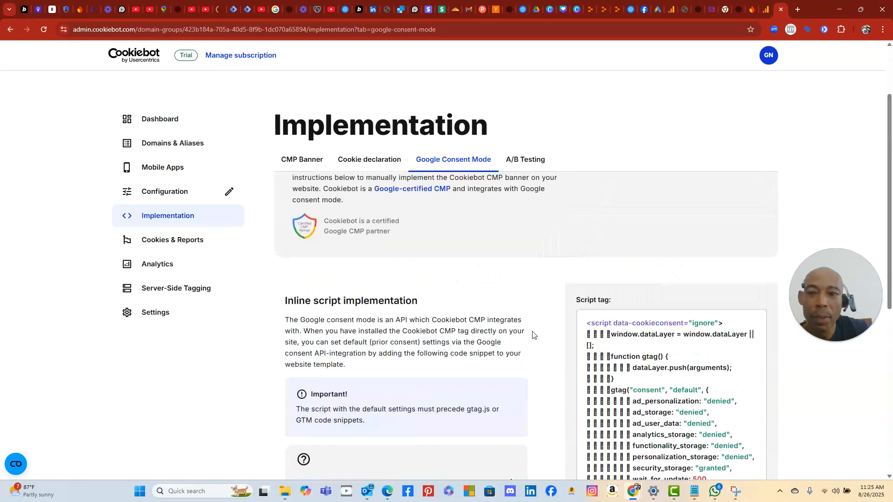
{"action": "scroll", "coordinate": [532, 334], "scroll_direction": "down", "scroll_amount": 3}
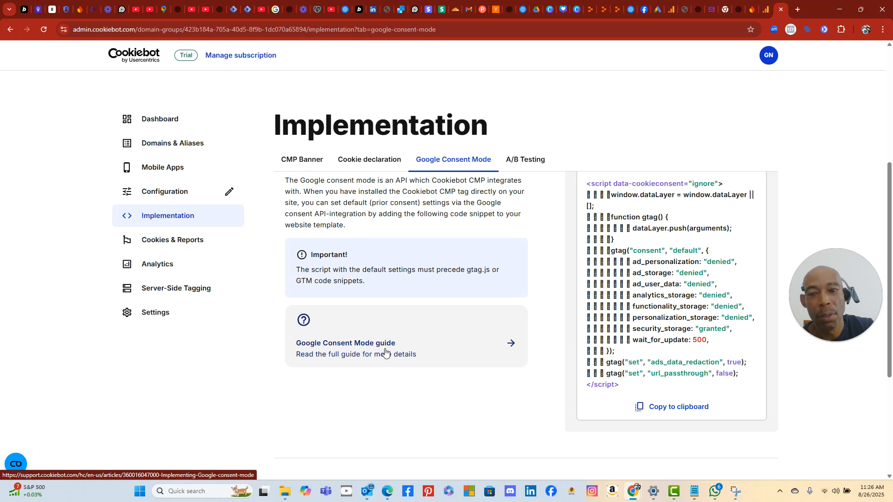
- Paste and send the Cookiebot dashboard screenshot to ChatGPT, then scroll through its reply
{"action": "left_click", "coordinate": [214, 12]}
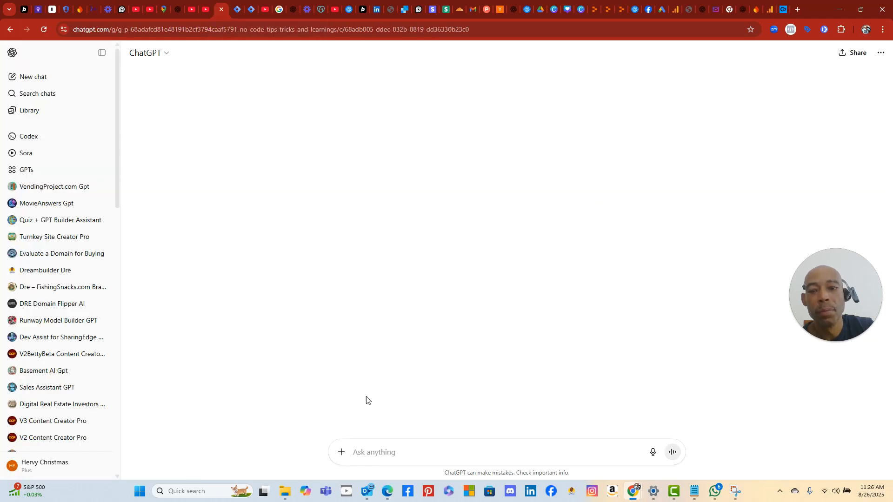
{"action": "right_click", "coordinate": [374, 450]}
{"action": "left_click", "coordinate": [428, 326]}
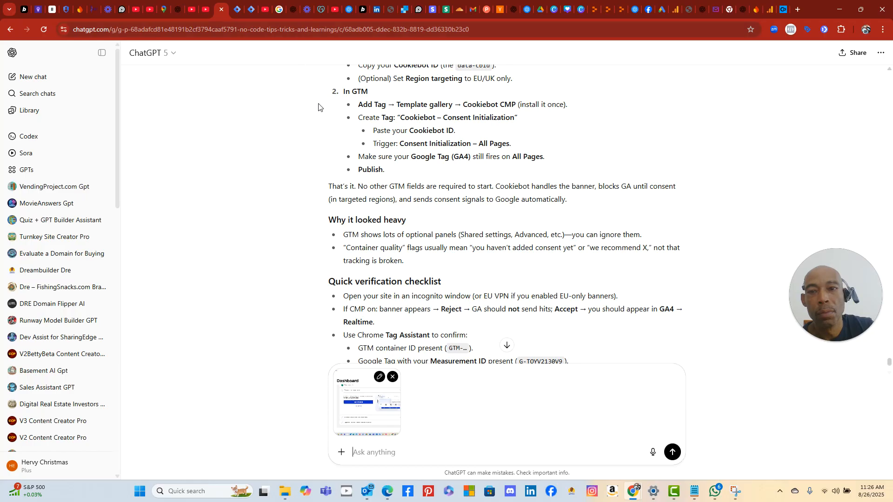
{"action": "left_click", "coordinate": [673, 453]}
{"action": "scroll", "coordinate": [228, 161], "scroll_direction": "up", "scroll_amount": 15}
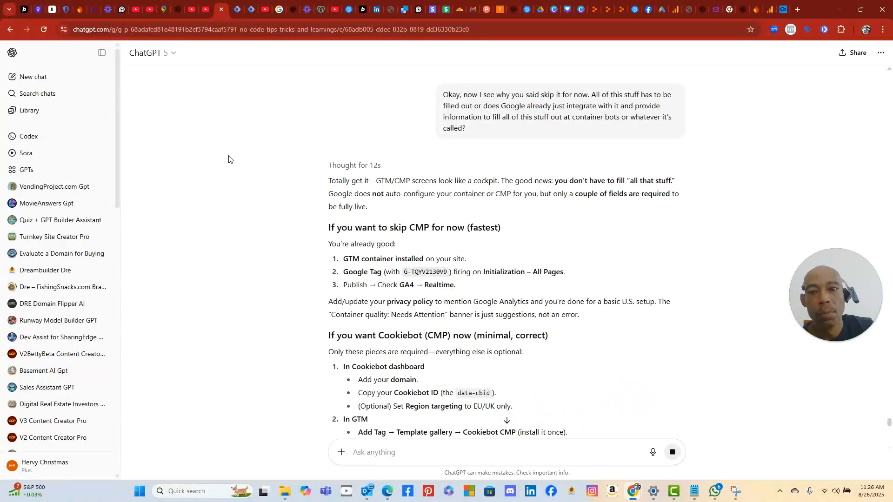
{"action": "scroll", "coordinate": [229, 159], "scroll_direction": "down", "scroll_amount": 1}
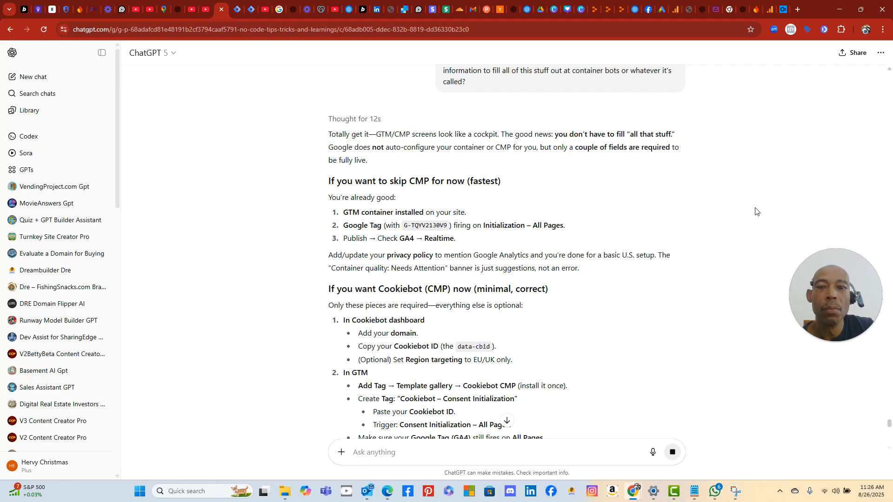
{"action": "scroll", "coordinate": [756, 211], "scroll_direction": "down", "scroll_amount": 4}
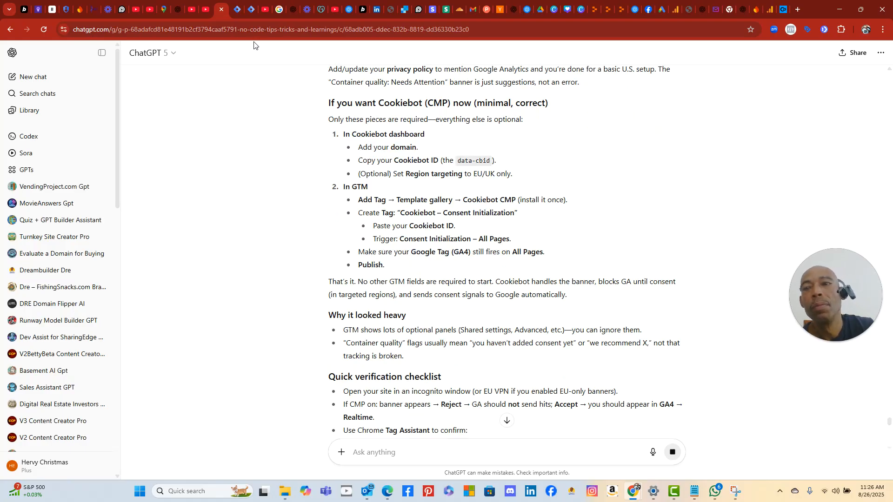
- Snip a screenshot of Cookiebot's Google Consent Mode script page
{"action": "left_click", "coordinate": [784, 9]}
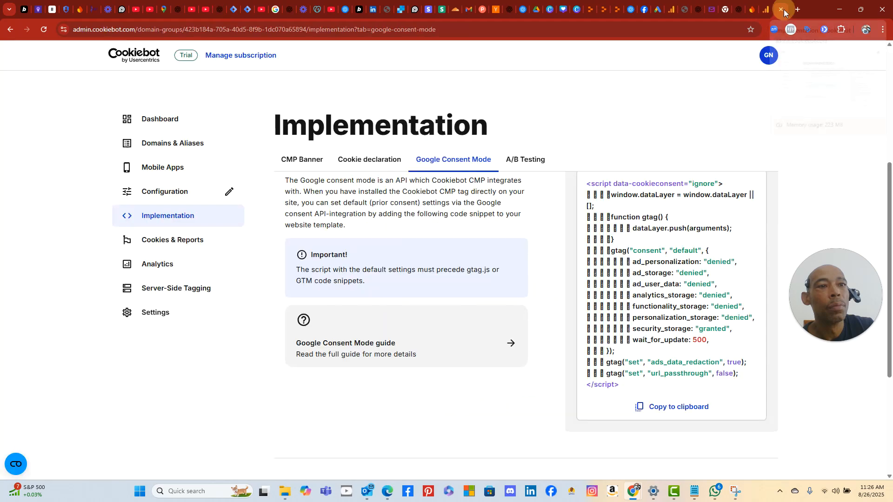
{"action": "left_click", "coordinate": [679, 409]}
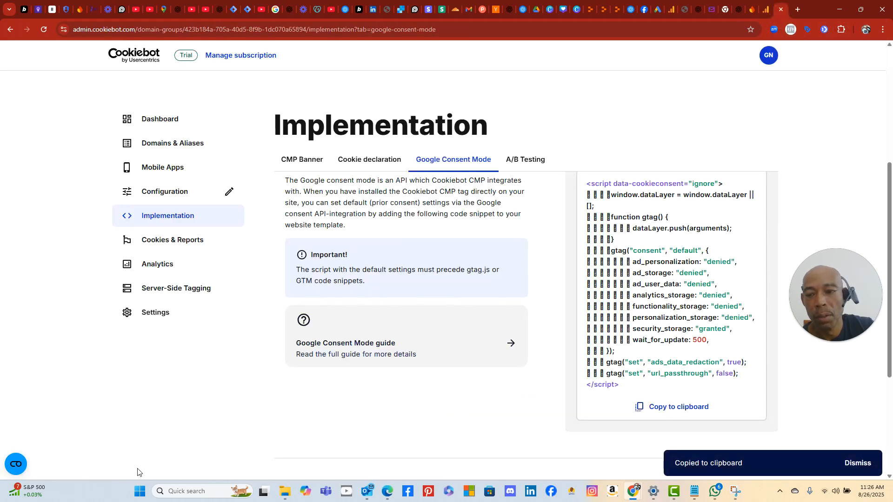
{"action": "left_click", "coordinate": [140, 491]}
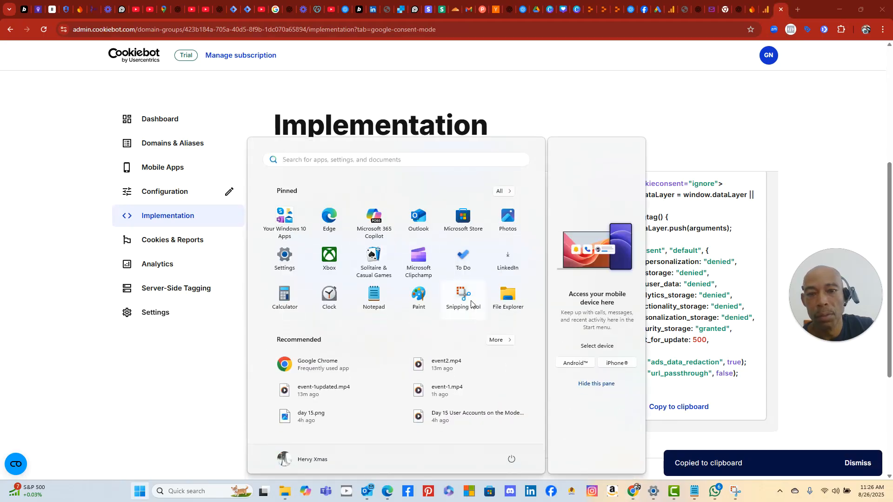
{"action": "left_click", "coordinate": [471, 304]}
{"action": "left_click", "coordinate": [205, 68]}
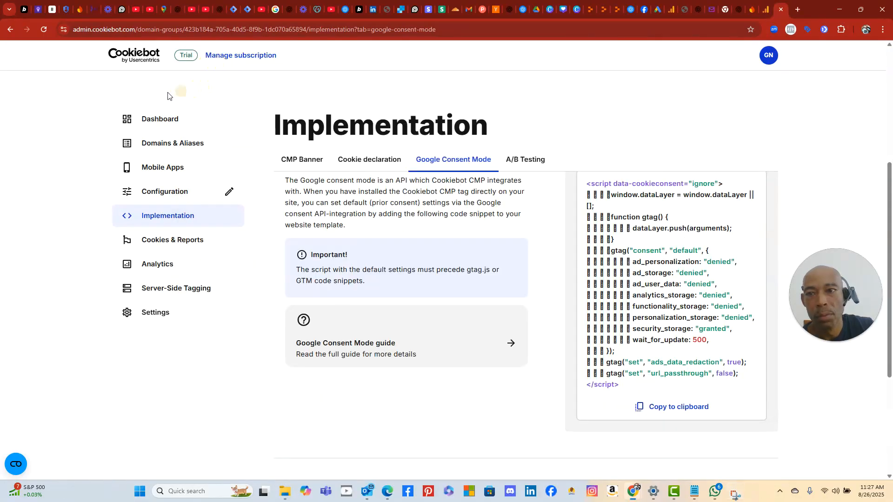
{"action": "left_click_drag", "start_coordinate": [132, 93], "coordinate": [819, 499]}
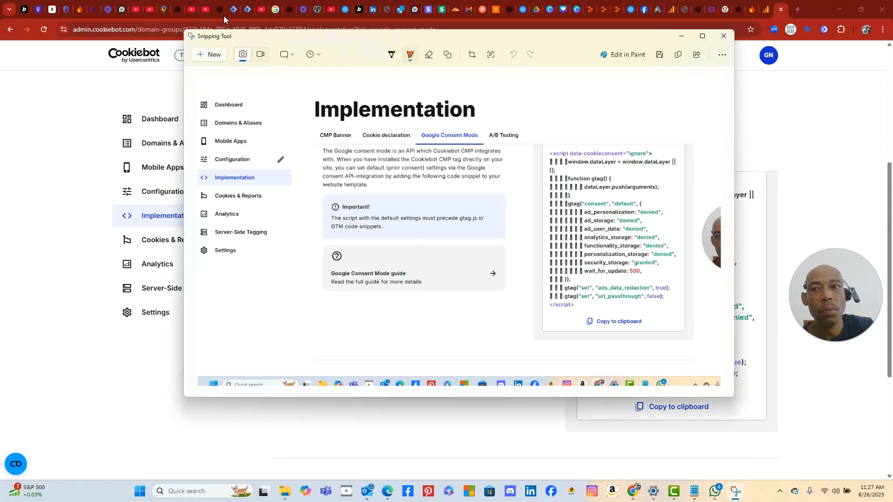
- Paste the Implementation page screenshot into ChatGPT and send it
{"action": "left_click", "coordinate": [221, 15]}
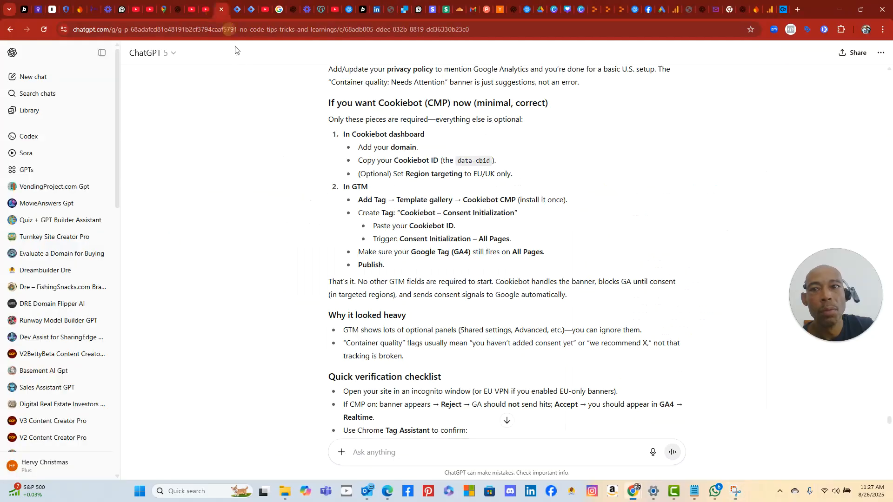
{"action": "right_click", "coordinate": [406, 440]}
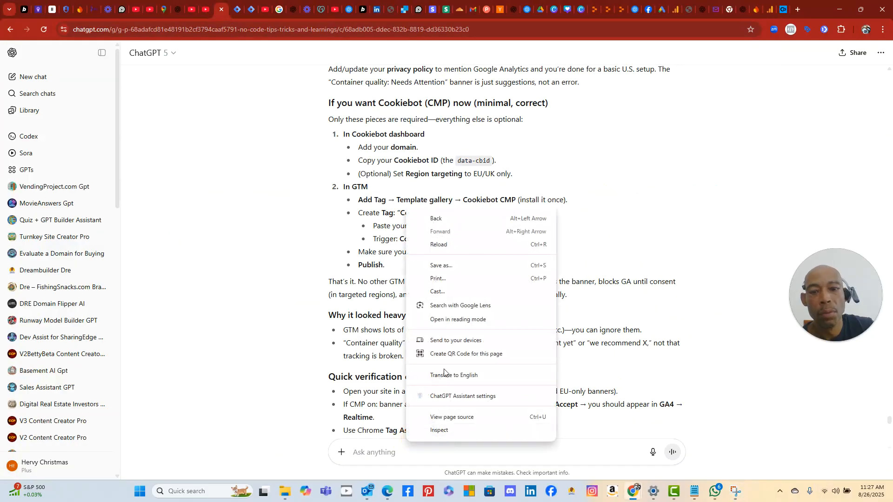
{"action": "left_click", "coordinate": [389, 448]}
{"action": "right_click", "coordinate": [386, 447]}
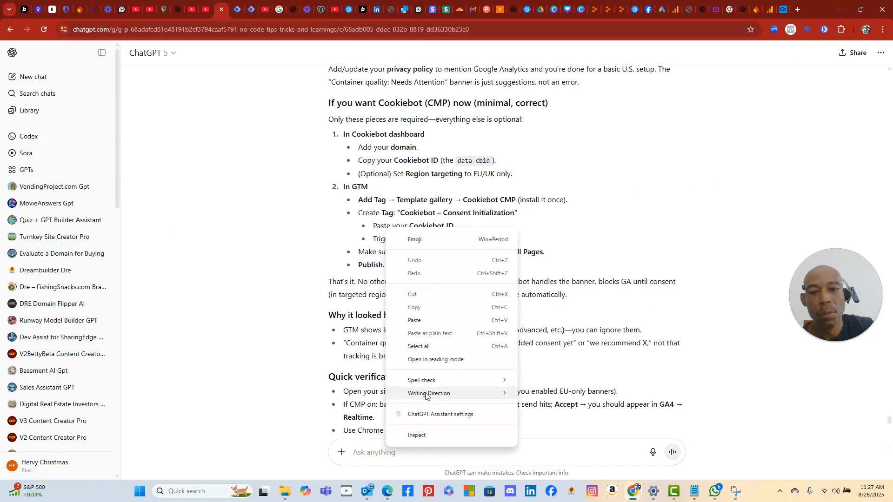
{"action": "left_click", "coordinate": [421, 321]}
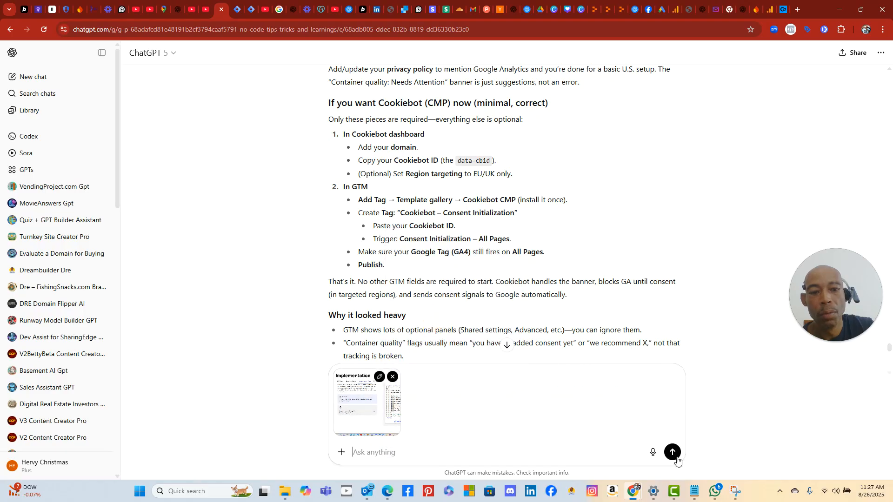
{"action": "left_click", "coordinate": [673, 452]}
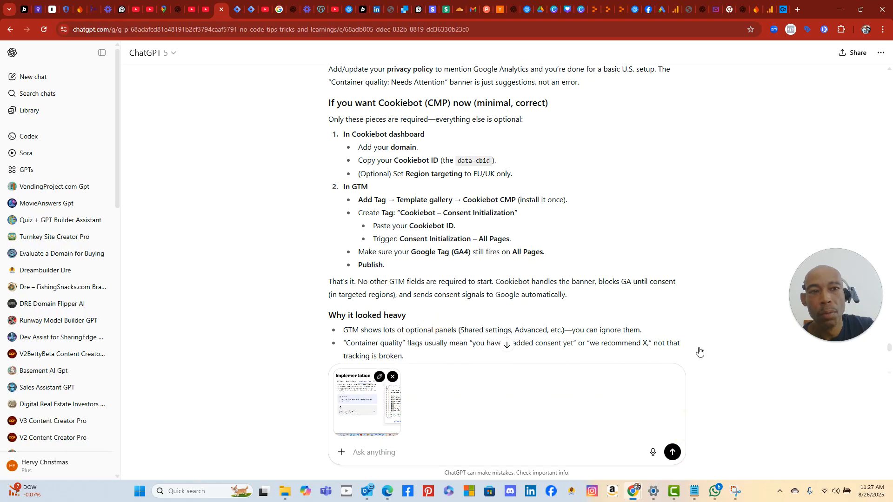
- Copy the consent-defaults script to the clipboard from Cookiebot's Consent Mode page
{"action": "left_click", "coordinate": [783, 9]}
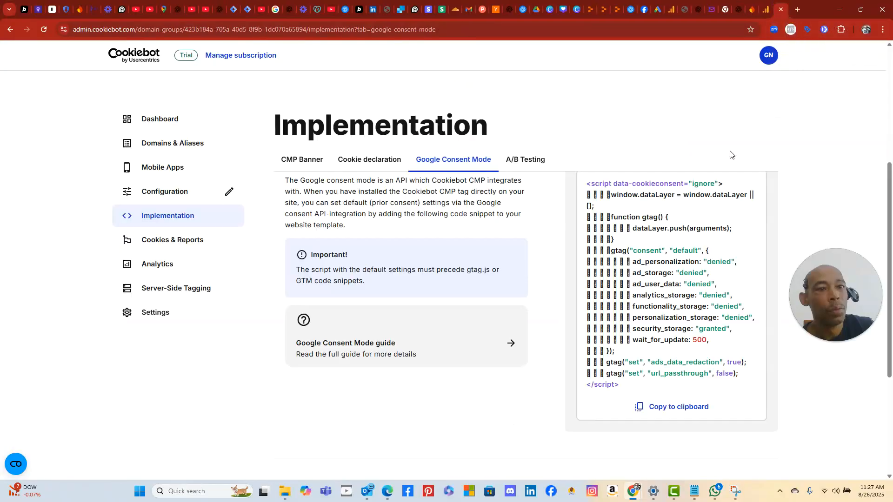
{"action": "left_click", "coordinate": [677, 406]}
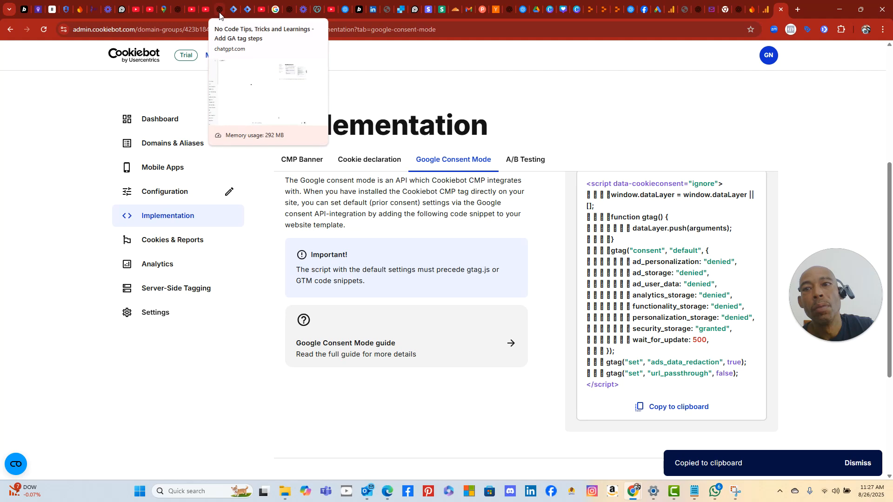
{"action": "left_click", "coordinate": [234, 12]}
- Check the Tag Manager workspace Overview (no changes, Version 2 live), then return to ChatGPT
{"action": "left_click", "coordinate": [253, 12]}
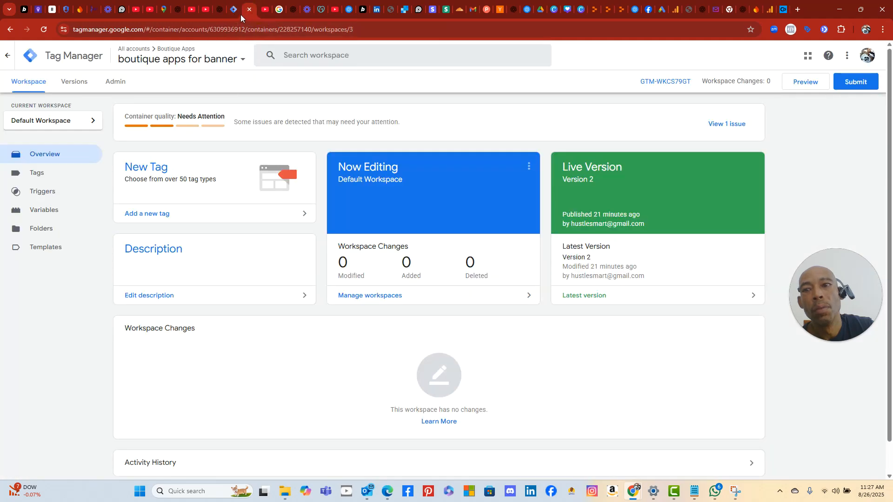
{"action": "left_click", "coordinate": [235, 14]}
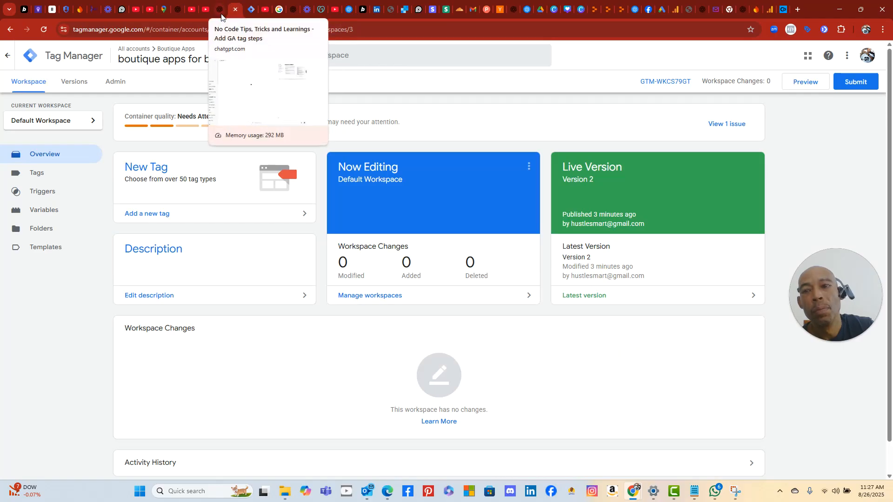
{"action": "left_click", "coordinate": [220, 11]}
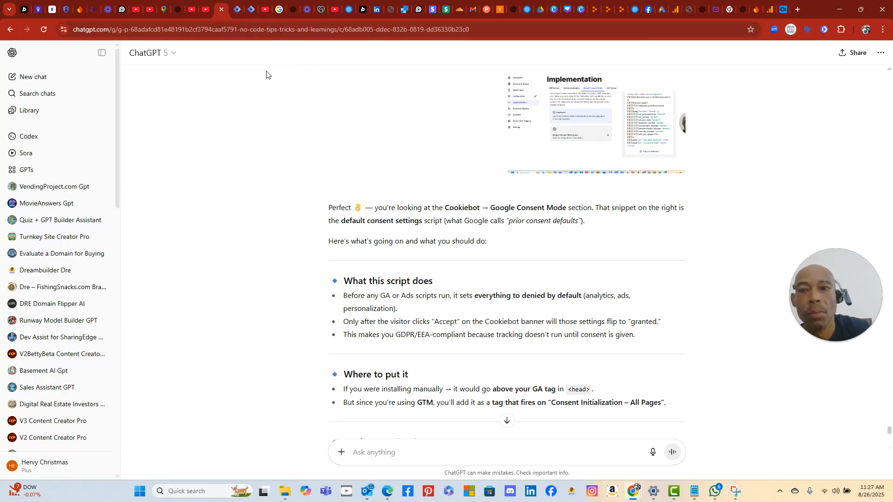
- Dictate and send a follow-up asking whether to copy the consent code into Tag Manager now
{"action": "scroll", "coordinate": [402, 216], "scroll_direction": "down", "scroll_amount": 1}
{"action": "scroll", "coordinate": [403, 215], "scroll_direction": "down", "scroll_amount": 8}
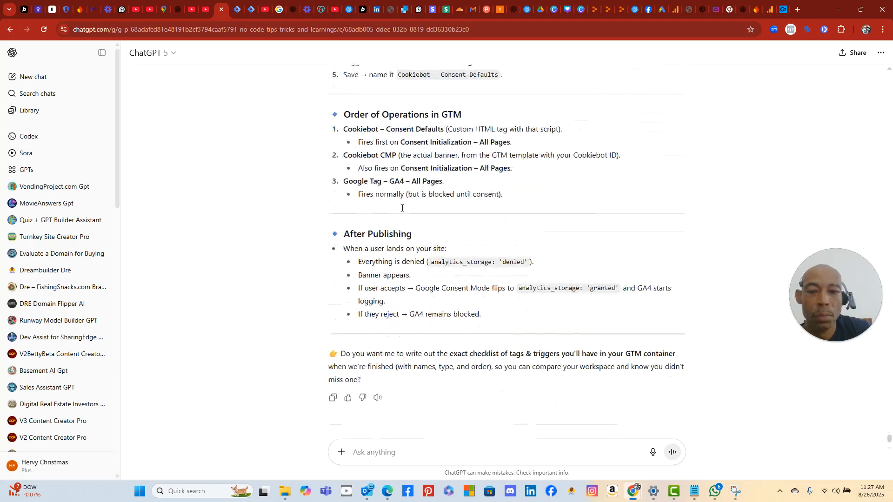
{"action": "left_click", "coordinate": [652, 452]}
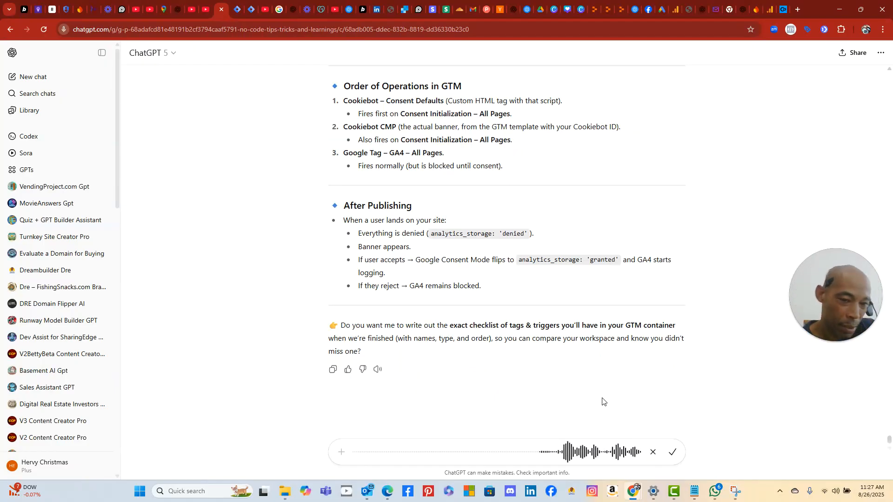
{"action": "scroll", "coordinate": [432, 309], "scroll_direction": "up", "scroll_amount": 3}
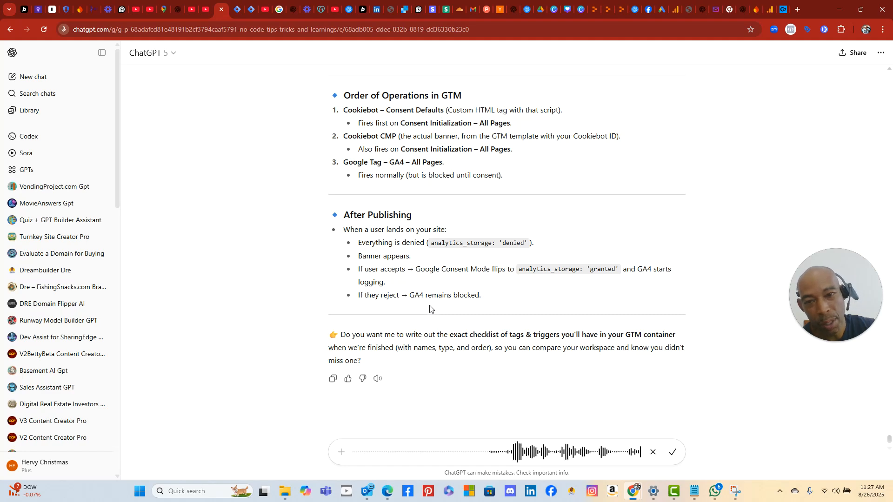
{"action": "scroll", "coordinate": [461, 293], "scroll_direction": "up", "scroll_amount": 4}
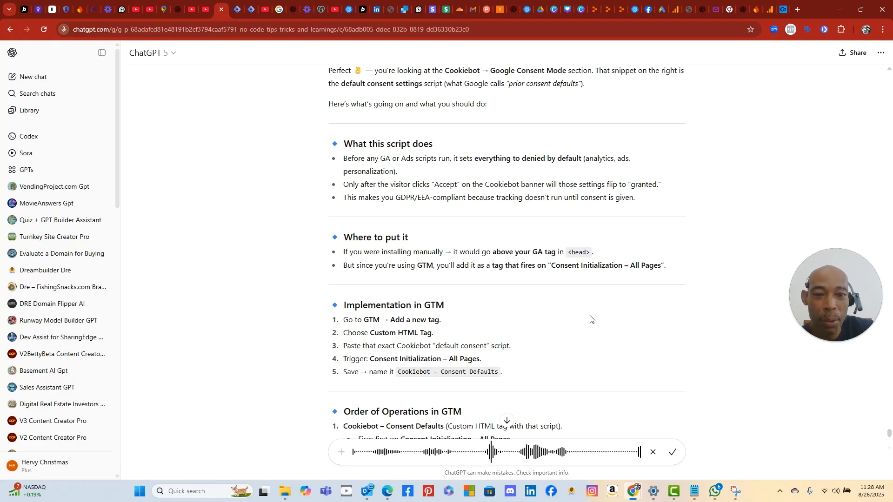
{"action": "left_click", "coordinate": [673, 453]}
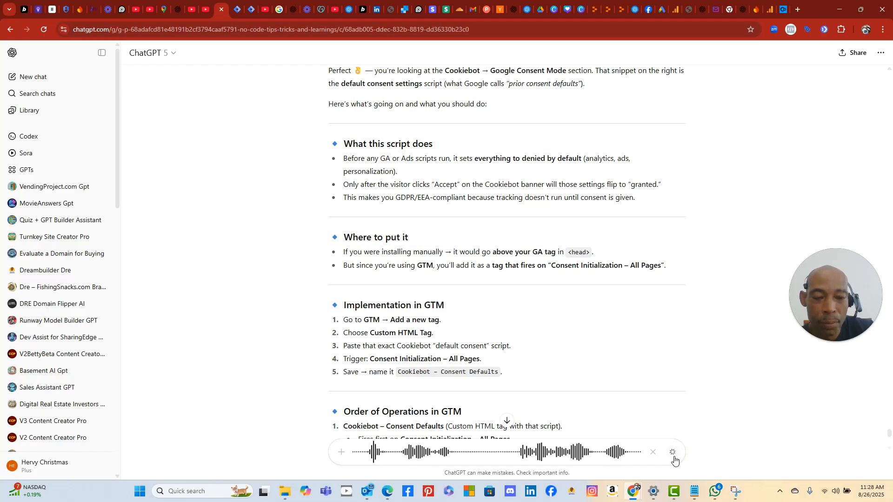
{"action": "left_click", "coordinate": [672, 452]}
- Recheck the Cookiebot consent script and read ChatGPT's Order of Operations for the GTM setup
{"action": "left_click", "coordinate": [786, 13]}
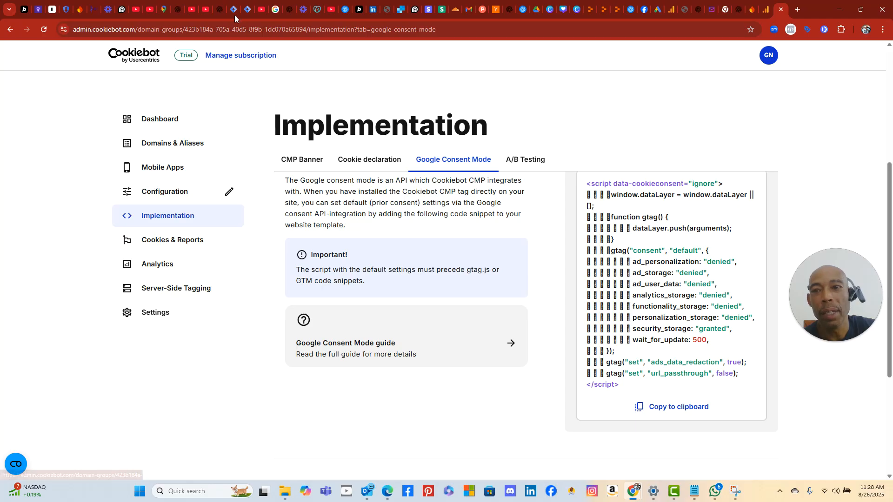
{"action": "left_click", "coordinate": [218, 10]}
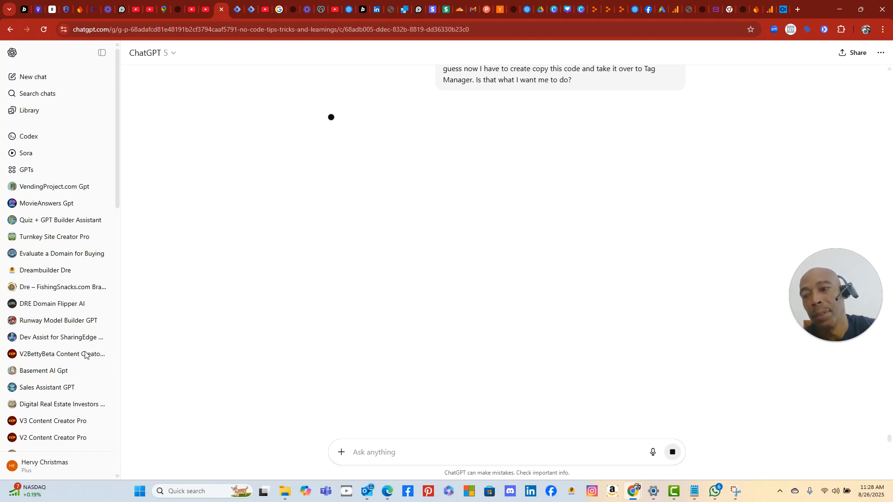
{"action": "scroll", "coordinate": [518, 386], "scroll_direction": "up", "scroll_amount": 5}
{"action": "scroll", "coordinate": [233, 219], "scroll_direction": "up", "scroll_amount": 9}
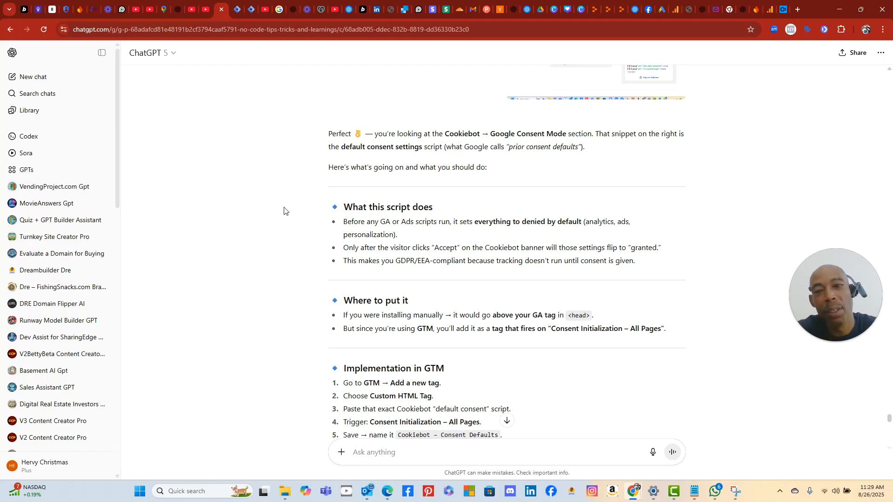
{"action": "scroll", "coordinate": [278, 212], "scroll_direction": "up", "scroll_amount": 3}
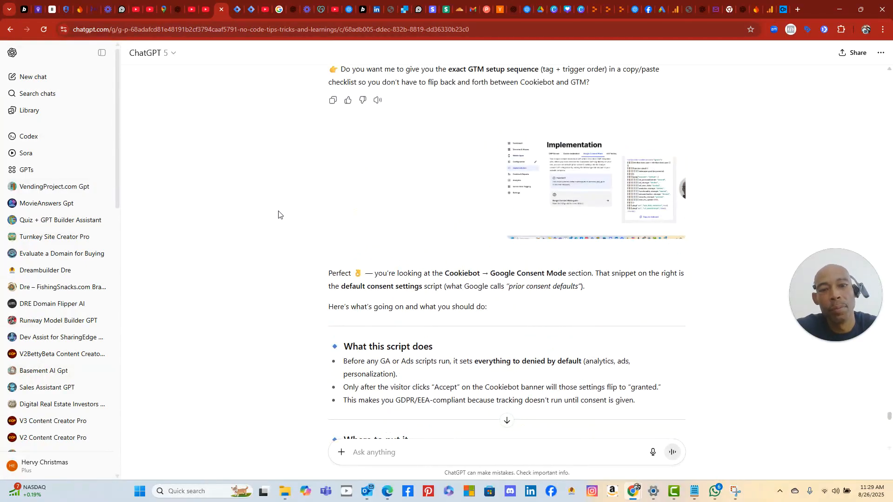
{"action": "scroll", "coordinate": [279, 214], "scroll_direction": "down", "scroll_amount": 2}
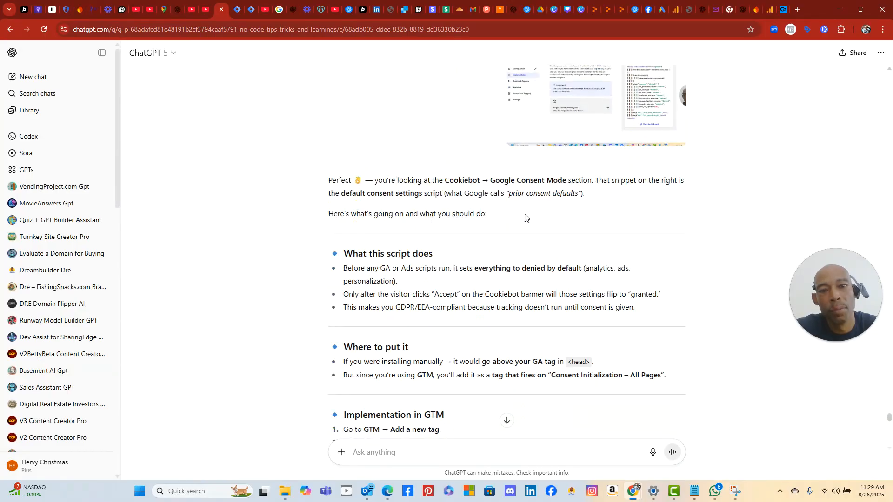
{"action": "scroll", "coordinate": [525, 217], "scroll_direction": "down", "scroll_amount": 2}
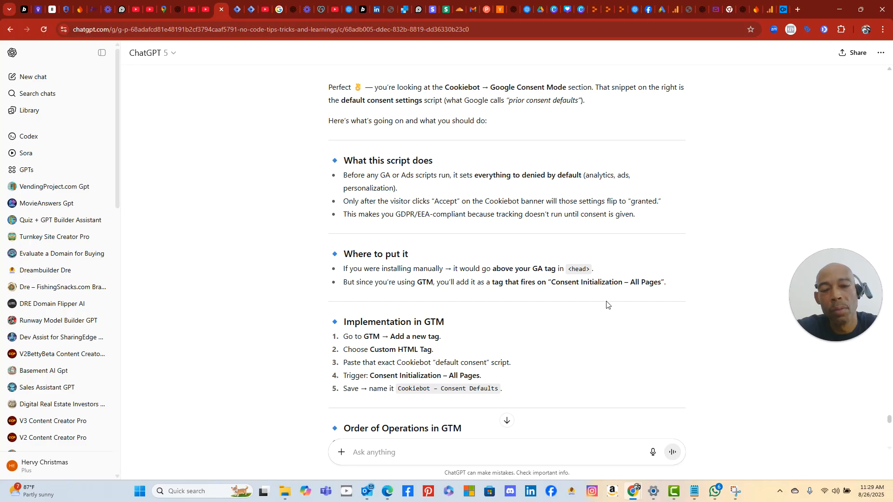
{"action": "scroll", "coordinate": [604, 297], "scroll_direction": "down", "scroll_amount": 2}
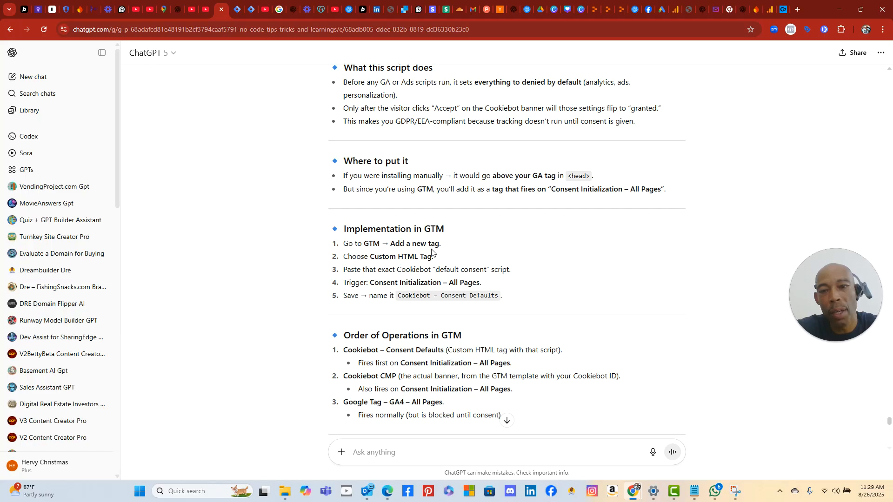
- Start a new tag in the workspace and set its type to Custom HTML
{"action": "left_click", "coordinate": [236, 19]}
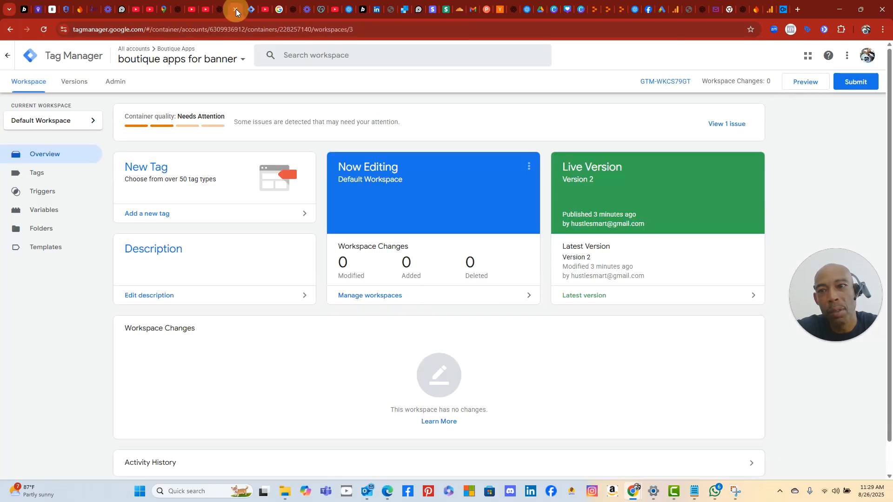
{"action": "left_click", "coordinate": [155, 167]}
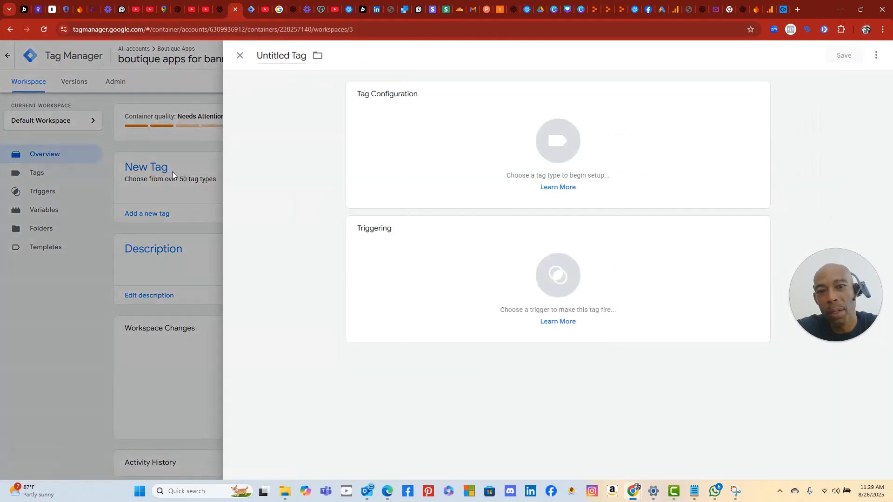
{"action": "left_click", "coordinate": [458, 123]}
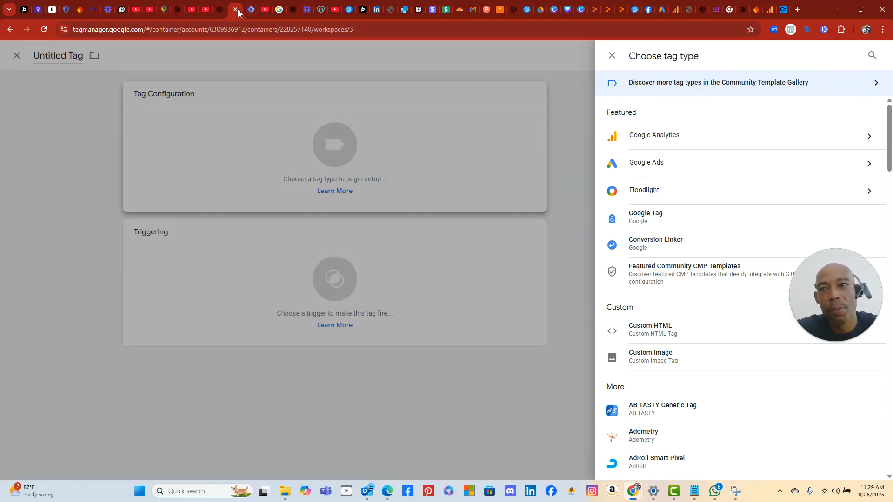
{"action": "left_click", "coordinate": [217, 11]}
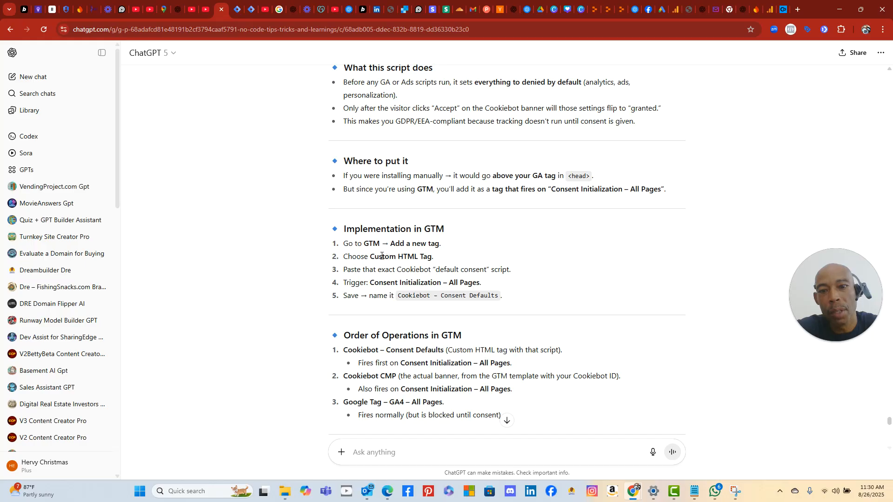
{"action": "left_click", "coordinate": [234, 11]}
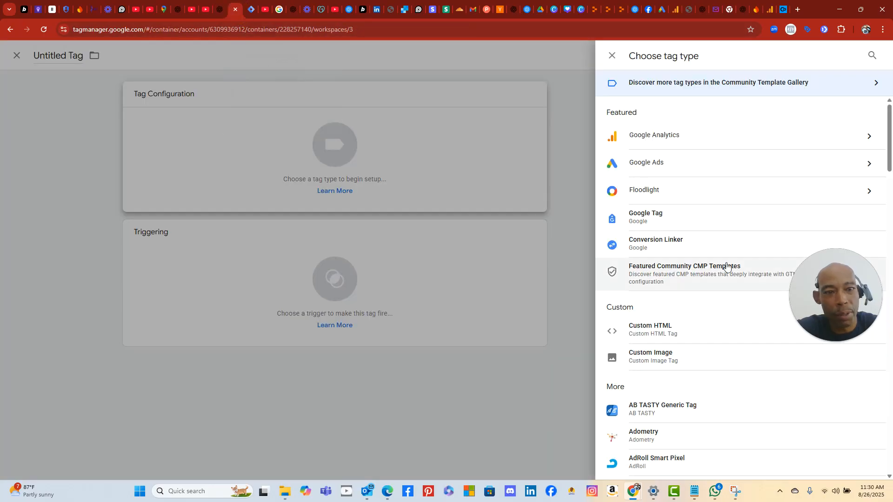
{"action": "left_click", "coordinate": [676, 332]}
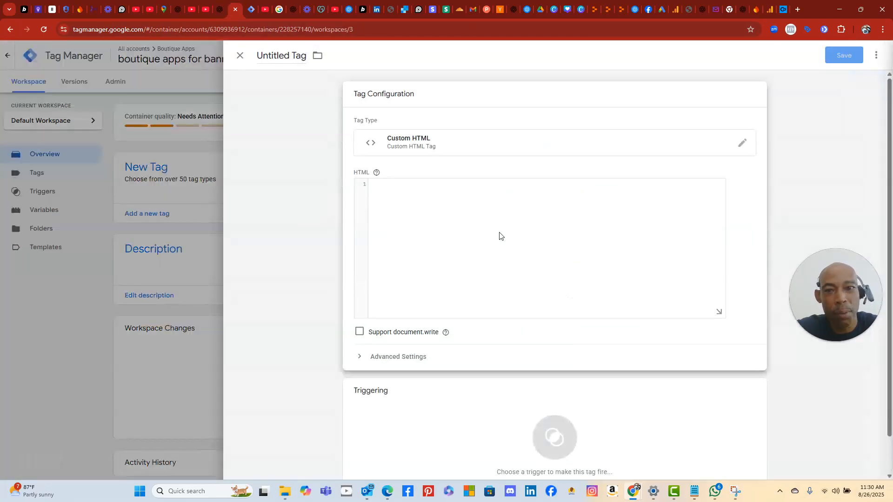
- Paste the Cookiebot consent-defaults script into the tag's HTML box
{"action": "left_click", "coordinate": [428, 195]}
{"action": "right_click", "coordinate": [428, 195]}
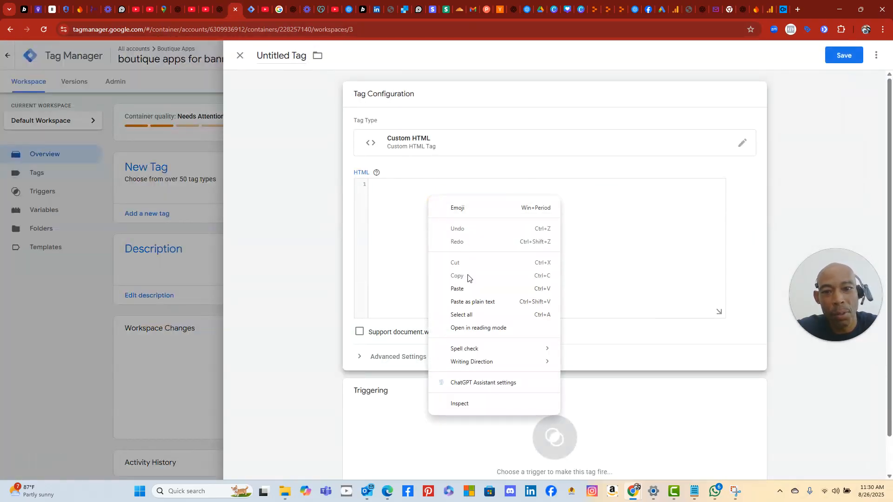
{"action": "left_click", "coordinate": [465, 287]}
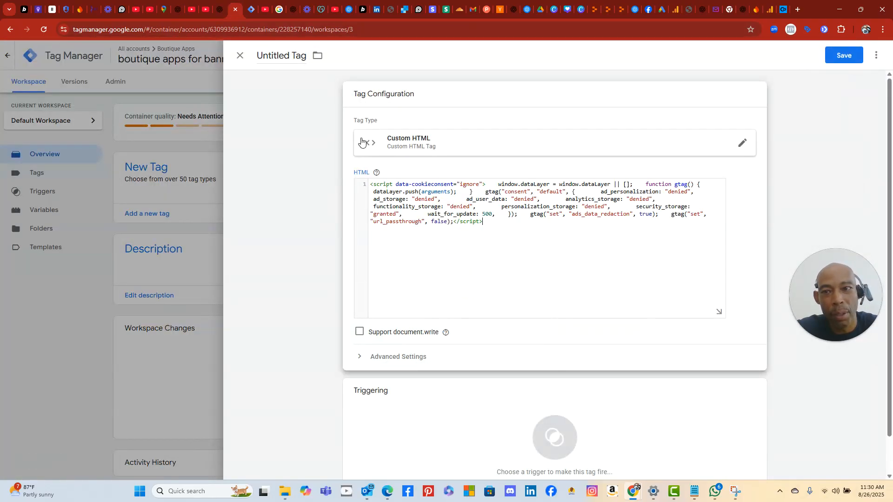
{"action": "left_click", "coordinate": [220, 10]}
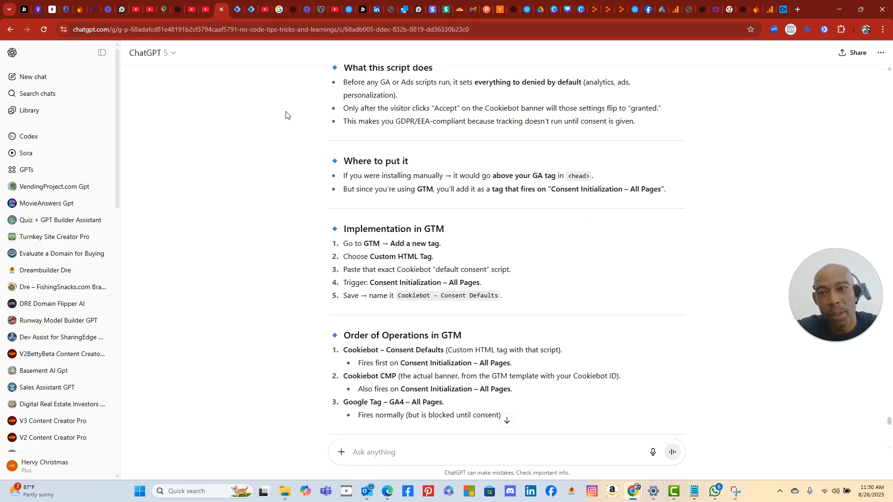
{"action": "left_click", "coordinate": [230, 11]}
{"action": "scroll", "coordinate": [484, 395], "scroll_direction": "down", "scroll_amount": 2}
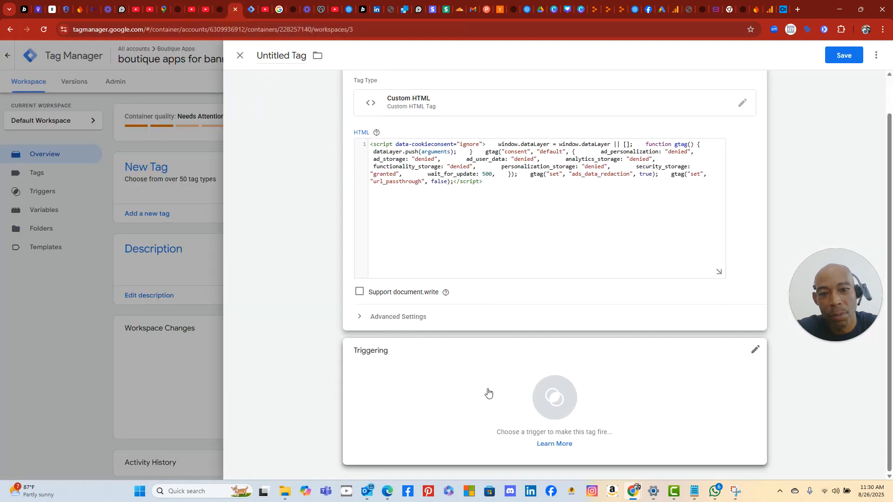
- Fire the tag on Consent Initialization – All Pages and copy a snip with the gtag warning circled
{"action": "left_click", "coordinate": [556, 400]}
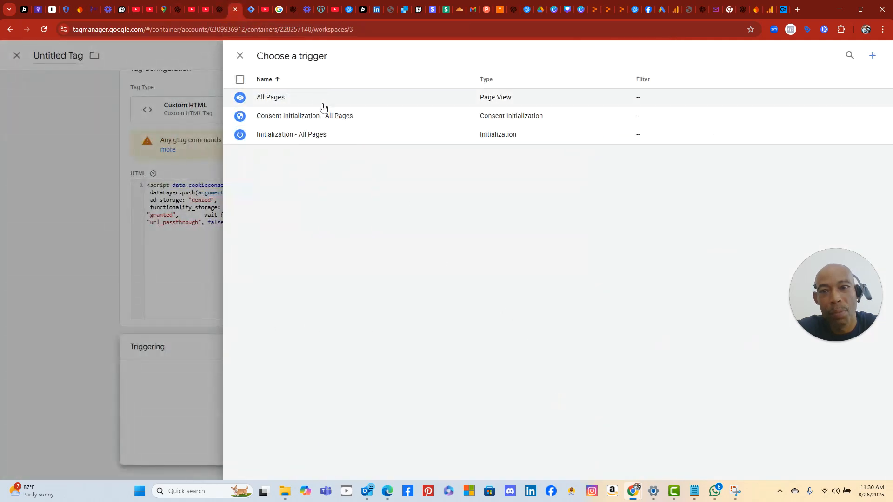
{"action": "left_click", "coordinate": [328, 117]}
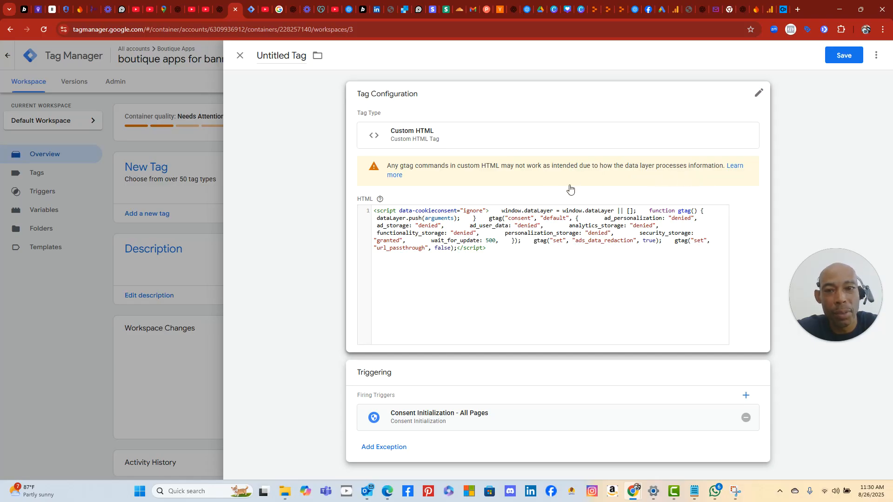
{"action": "left_click", "coordinate": [140, 491]}
{"action": "left_click", "coordinate": [463, 296]}
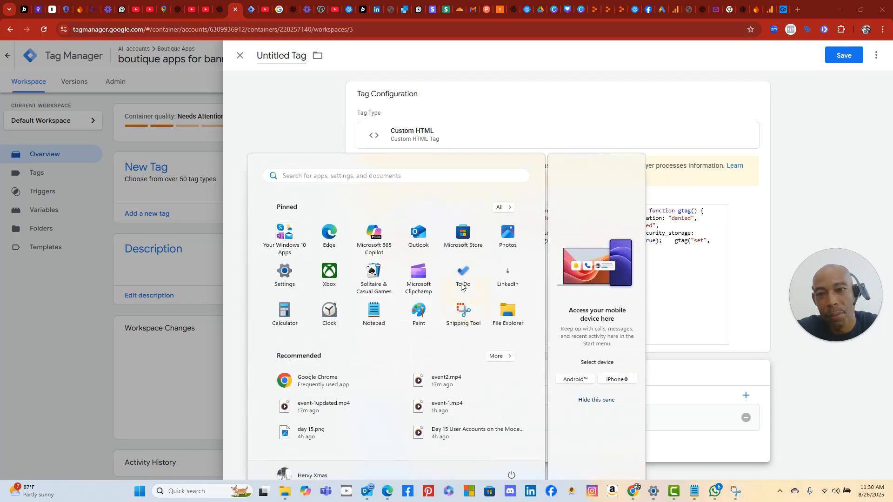
{"action": "left_click", "coordinate": [223, 56]}
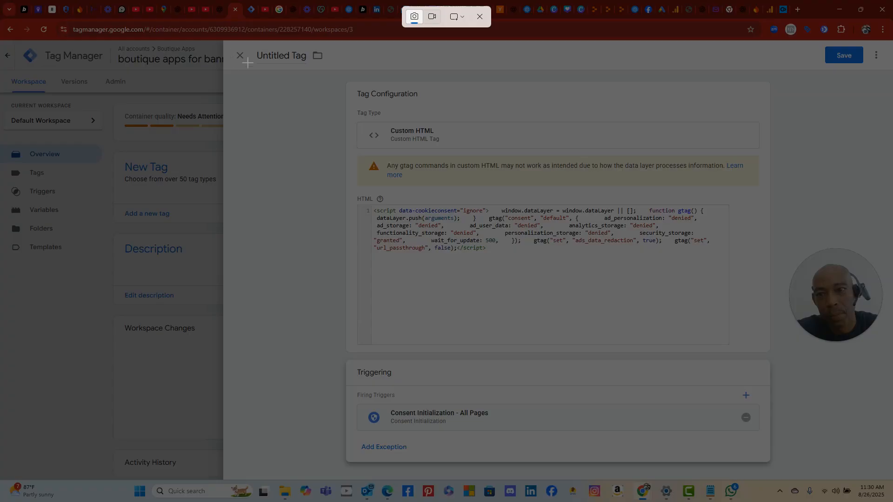
{"action": "left_click_drag", "start_coordinate": [290, 73], "coordinate": [856, 501]}
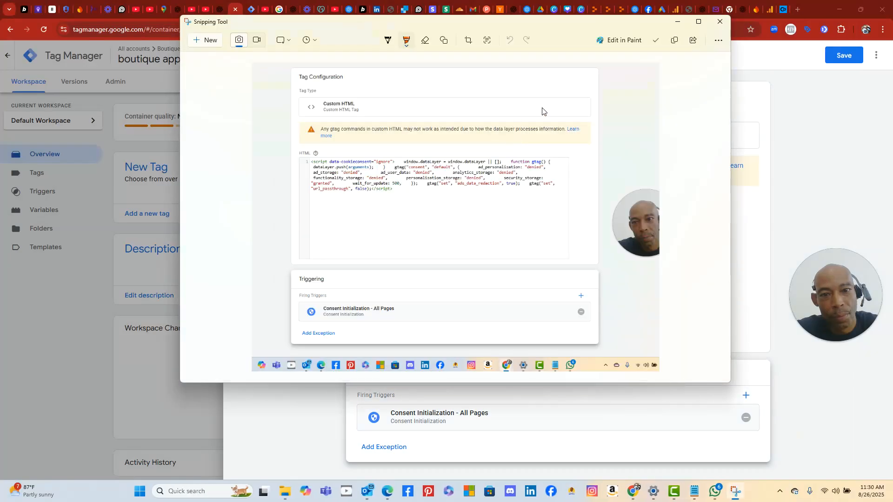
{"action": "mouse_move", "coordinate": [542, 111]}
{"action": "left_mouse_down"}
{"action": "mouse_move", "coordinate": [390, 108]}
{"action": "mouse_move", "coordinate": [307, 120]}
{"action": "mouse_move", "coordinate": [365, 151]}
{"action": "mouse_move", "coordinate": [570, 161]}
{"action": "mouse_move", "coordinate": [592, 112]}
{"action": "mouse_move", "coordinate": [530, 111]}
{"action": "left_mouse_up"}
{"action": "left_click", "coordinate": [675, 41]}
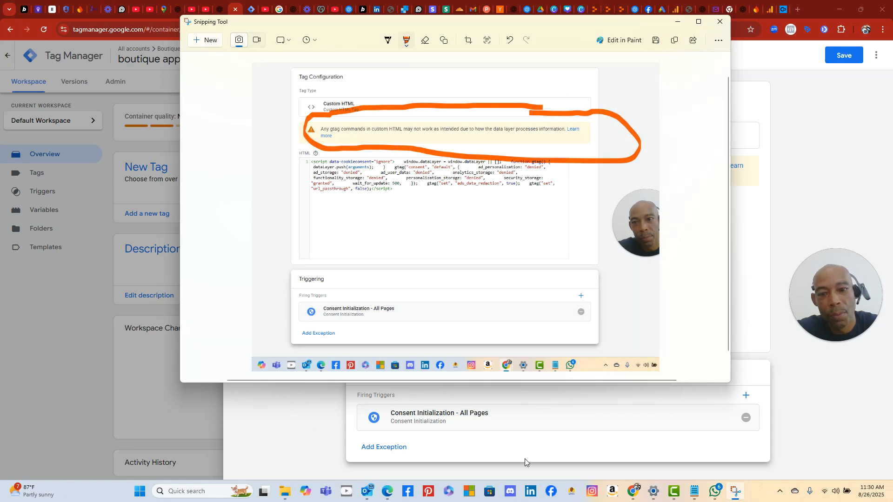
{"action": "left_click", "coordinate": [532, 445]}
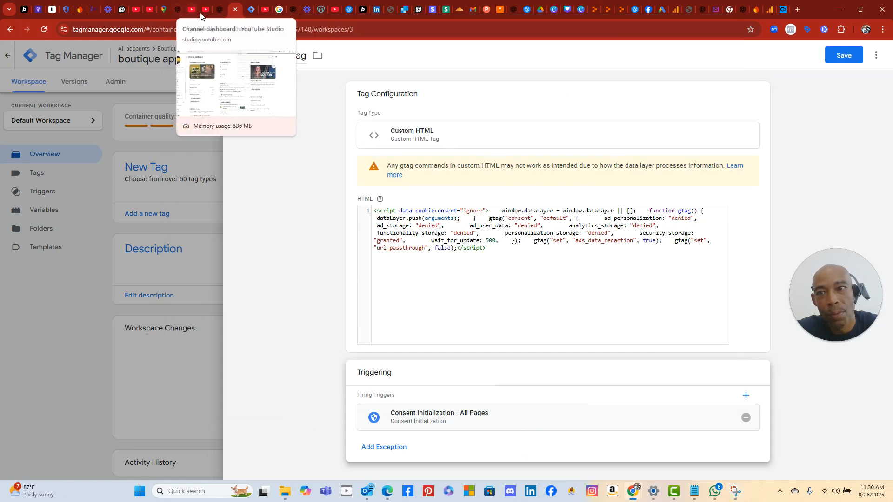
{"action": "left_click", "coordinate": [219, 10]}
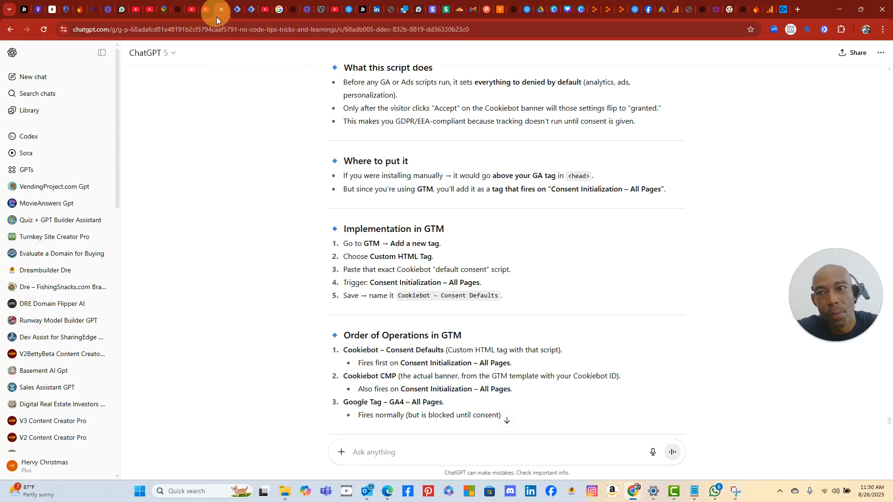
- Send ChatGPT the circled-warning screenshot with the question 'why this message'
{"action": "right_click", "coordinate": [369, 453]}
{"action": "left_click", "coordinate": [424, 328]}
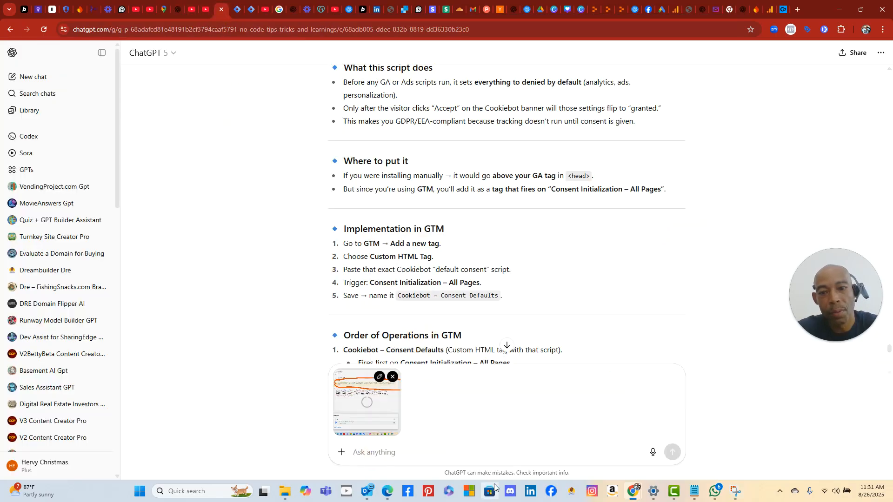
{"action": "type", "text": "why this message"}
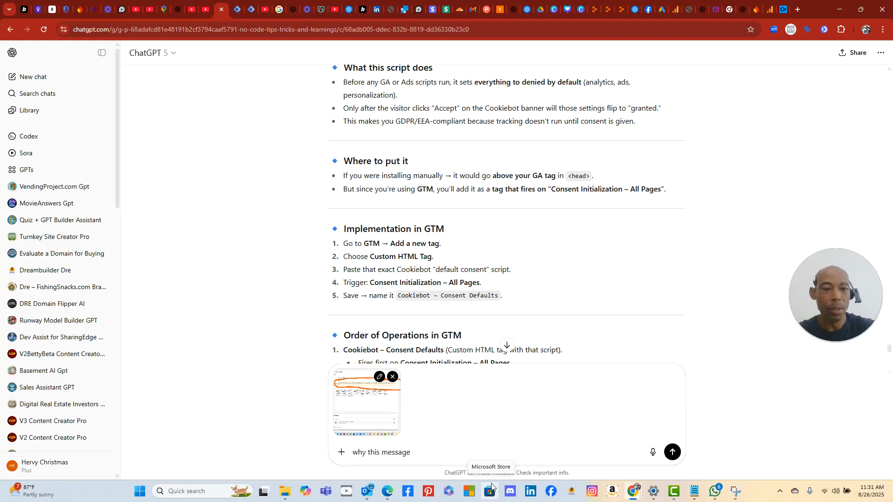
{"action": "left_click", "coordinate": [670, 458]}
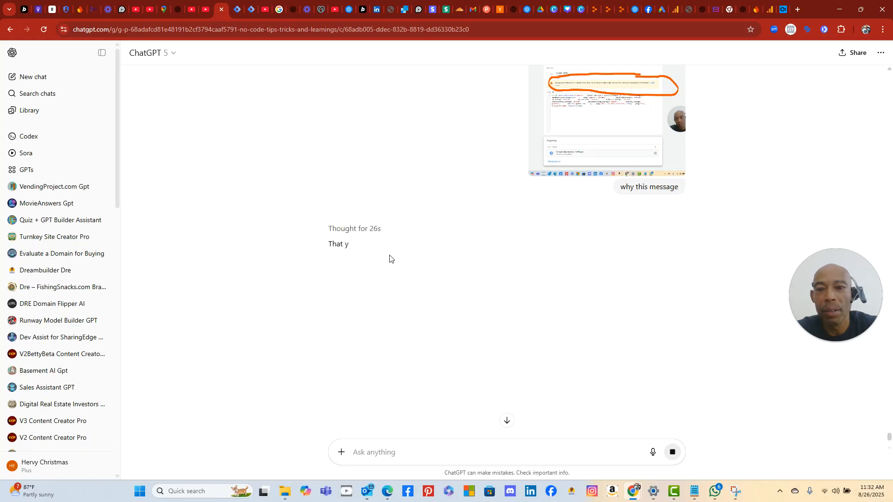
- Keep waiting on the unresponsive chat page while the reply starts to load
{"action": "scroll", "coordinate": [390, 258], "scroll_direction": "down", "scroll_amount": 2}
{"action": "scroll", "coordinate": [389, 254], "scroll_direction": "up", "scroll_amount": 3}
{"action": "scroll", "coordinate": [389, 253], "scroll_direction": "down", "scroll_amount": 4}
{"action": "scroll", "coordinate": [387, 252], "scroll_direction": "up", "scroll_amount": 1}
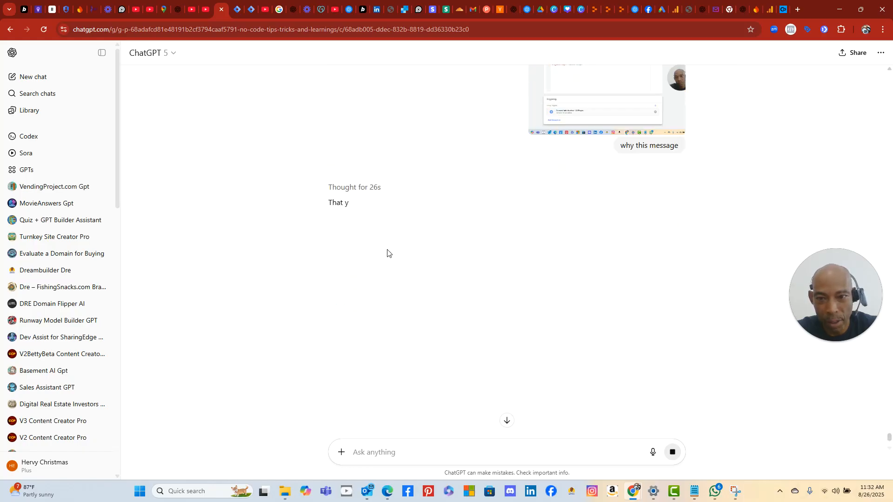
{"action": "scroll", "coordinate": [387, 252], "scroll_direction": "up", "scroll_amount": 5}
{"action": "scroll", "coordinate": [388, 250], "scroll_direction": "down", "scroll_amount": 6}
{"action": "scroll", "coordinate": [387, 247], "scroll_direction": "up", "scroll_amount": 5}
{"action": "scroll", "coordinate": [385, 247], "scroll_direction": "down", "scroll_amount": 4}
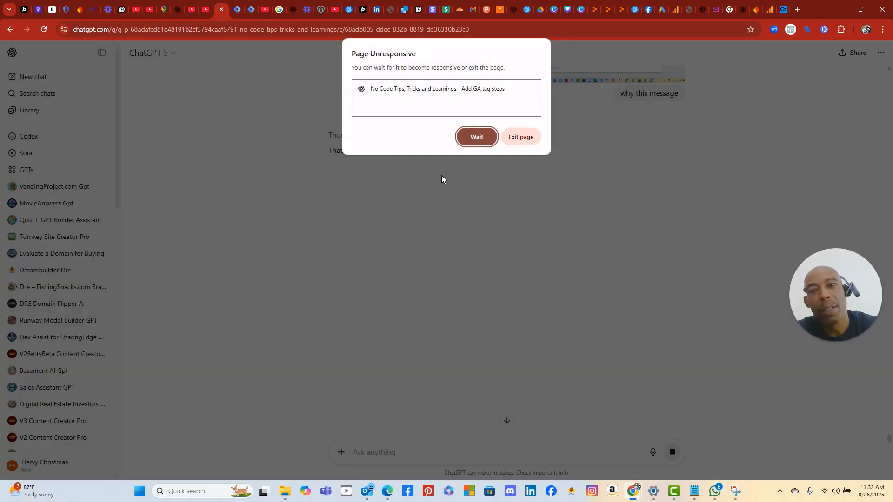
{"action": "left_click", "coordinate": [442, 94]}
{"action": "left_click", "coordinate": [476, 137]}
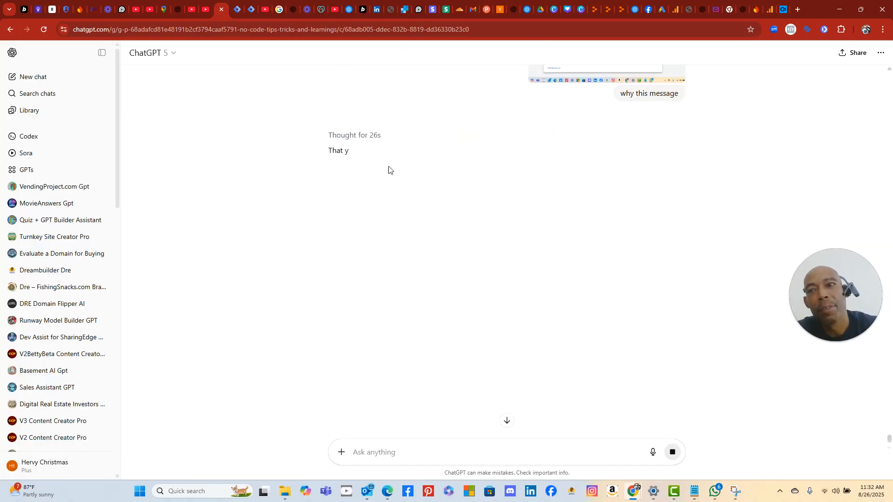
{"action": "scroll", "coordinate": [424, 223], "scroll_direction": "up", "scroll_amount": 3}
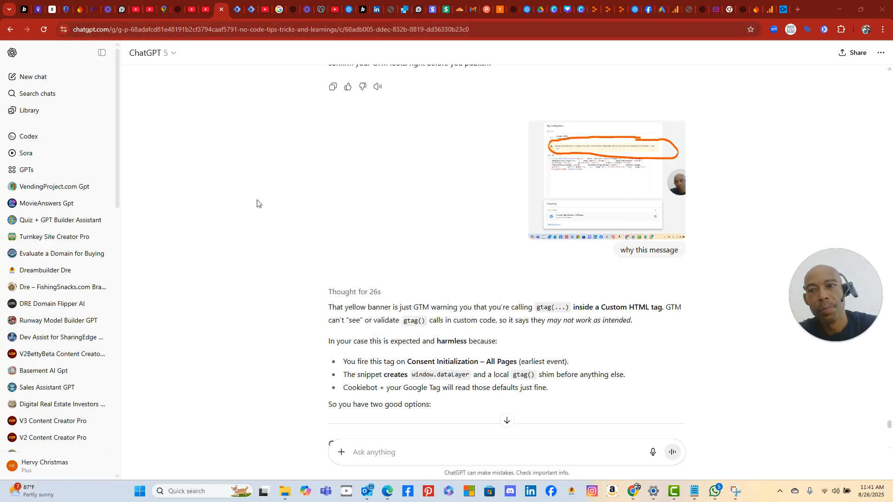
{"action": "scroll", "coordinate": [257, 200], "scroll_direction": "up", "scroll_amount": 5}
{"action": "scroll", "coordinate": [257, 197], "scroll_direction": "up", "scroll_amount": 4}
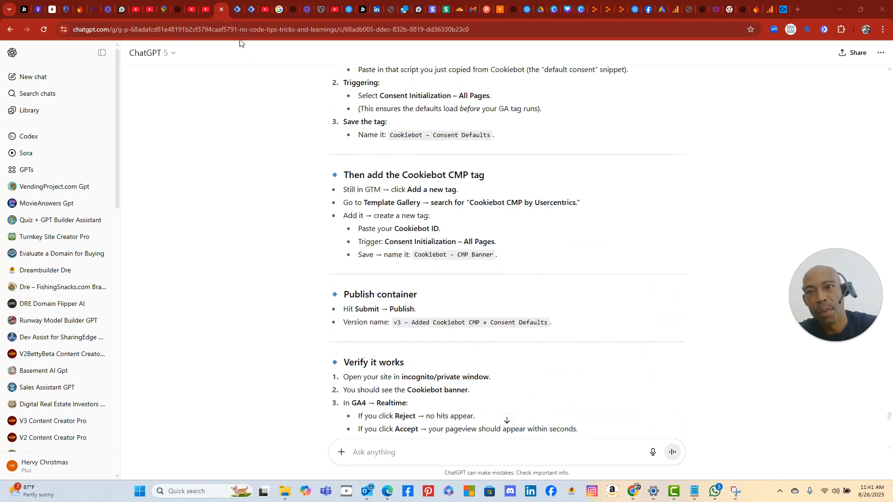
- Title the Custom HTML tag 'Cookiebot – Consent Defaults' and save it
{"action": "left_click", "coordinate": [250, 10]}
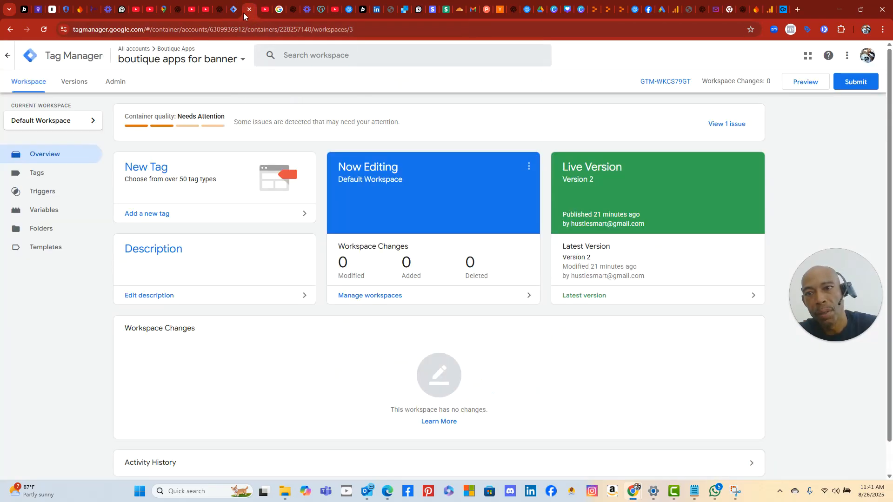
{"action": "left_click", "coordinate": [234, 10]}
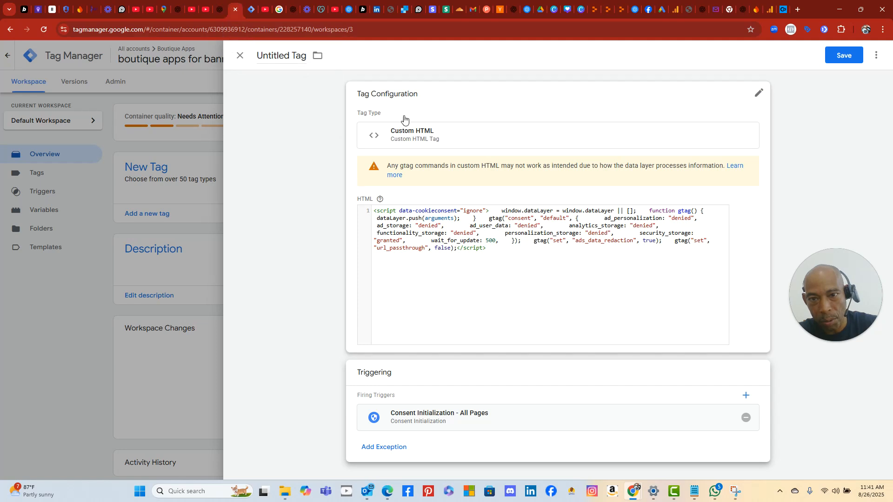
{"action": "left_click", "coordinate": [283, 58]}
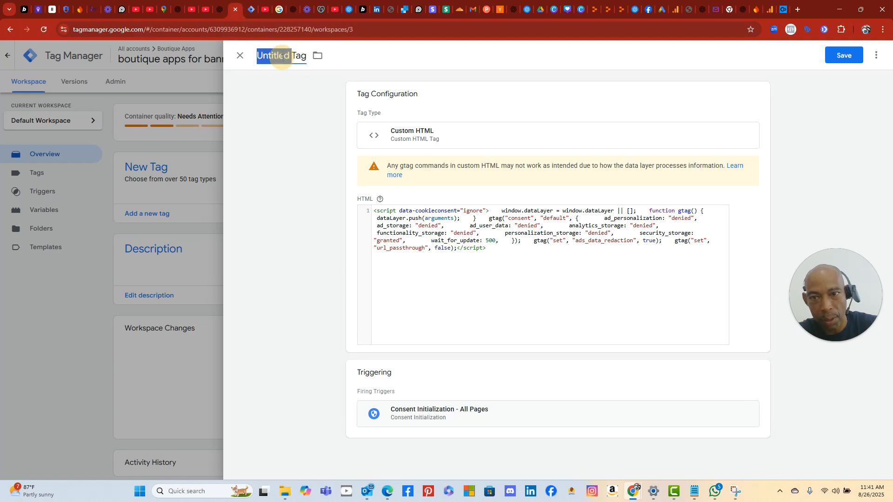
{"action": "right_click", "coordinate": [282, 58]}
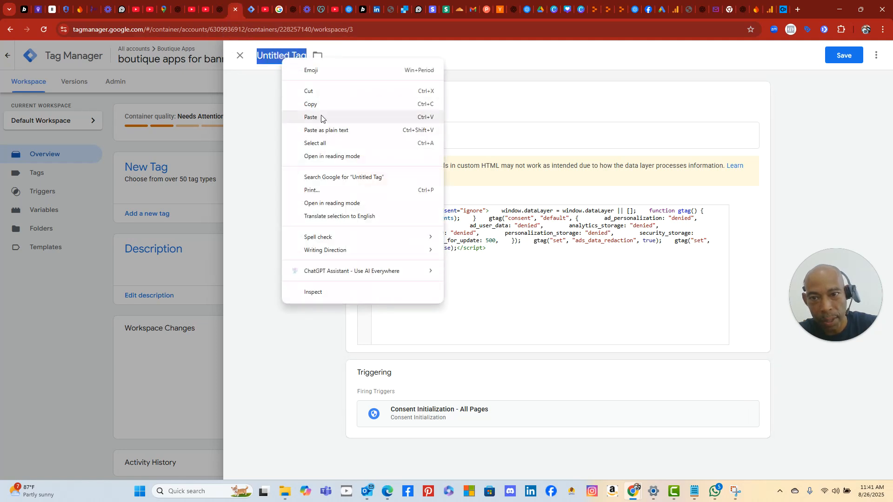
{"action": "left_click", "coordinate": [321, 117]}
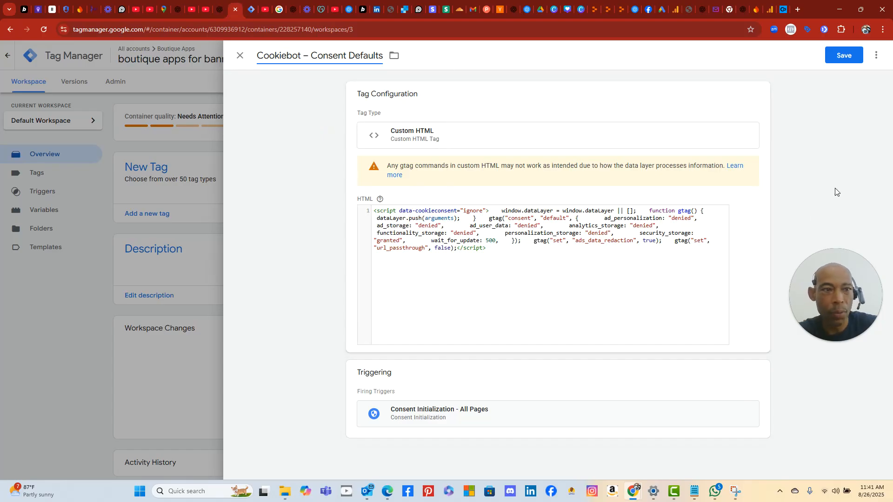
{"action": "left_click", "coordinate": [782, 10]}
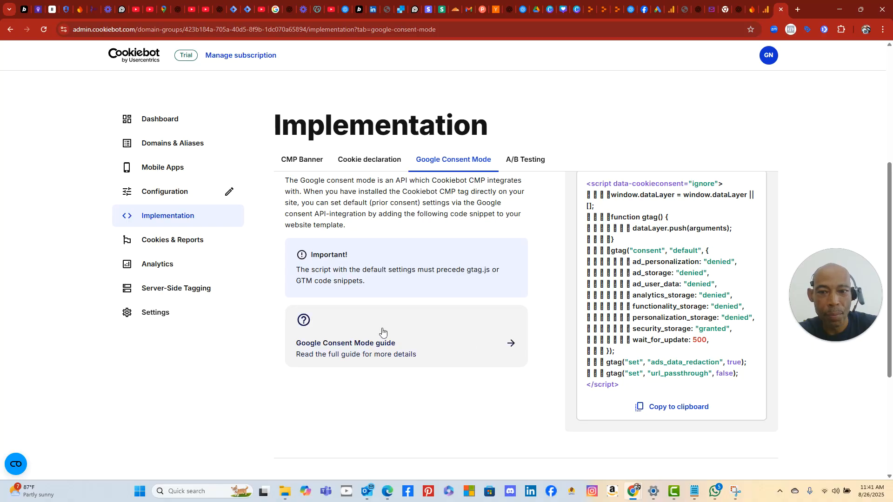
{"action": "left_click", "coordinate": [234, 9]}
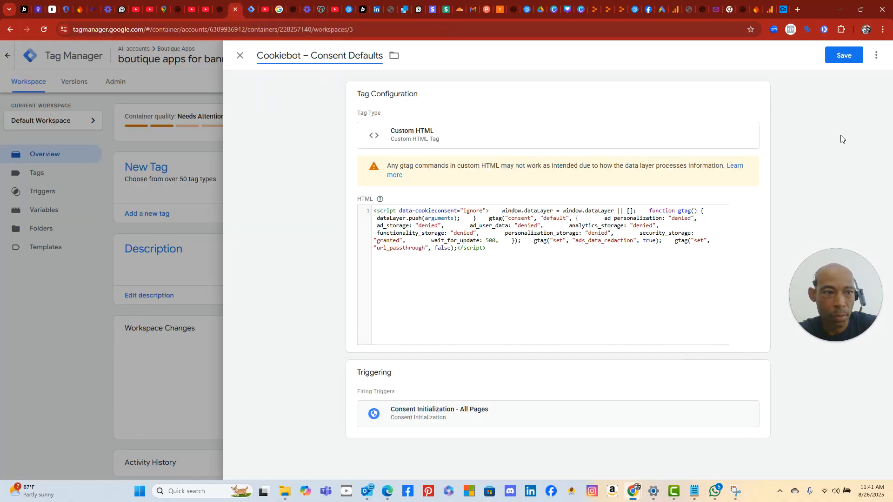
{"action": "left_click", "coordinate": [843, 55]}
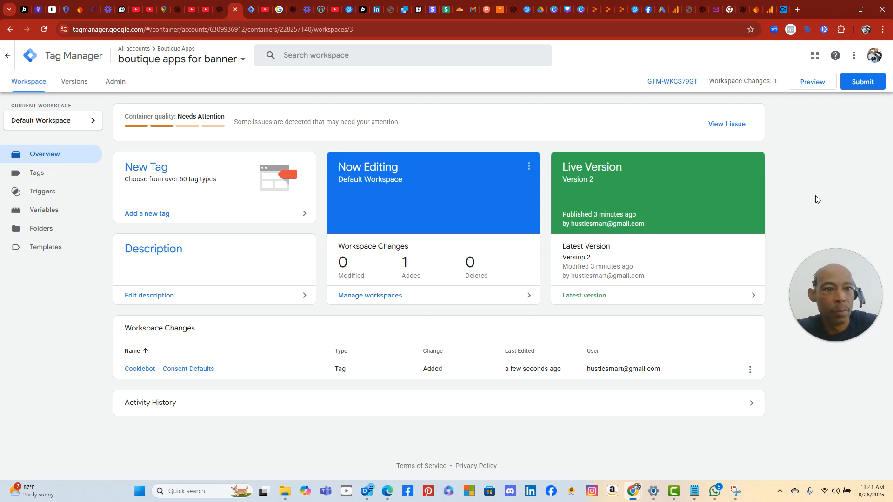
{"action": "left_click", "coordinate": [863, 83]}
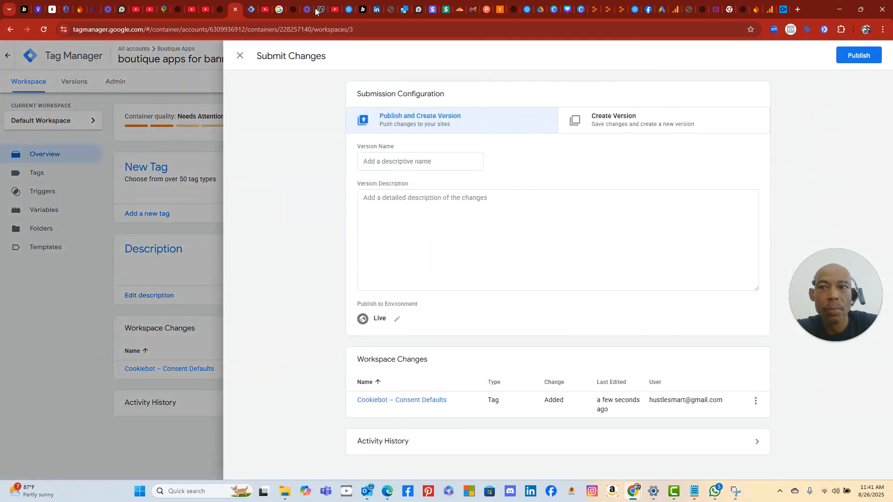
{"action": "left_click", "coordinate": [216, 10]}
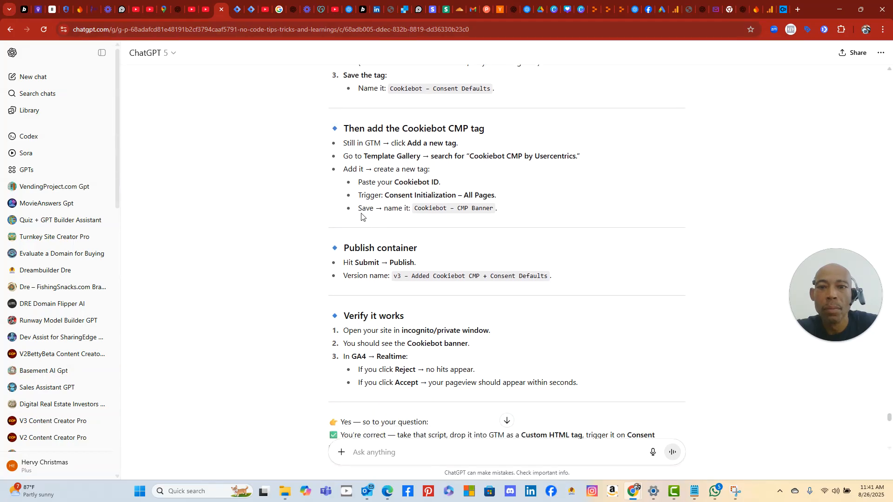
{"action": "scroll", "coordinate": [368, 193], "scroll_direction": "up", "scroll_amount": 2}
{"action": "scroll", "coordinate": [477, 239], "scroll_direction": "up", "scroll_amount": 3}
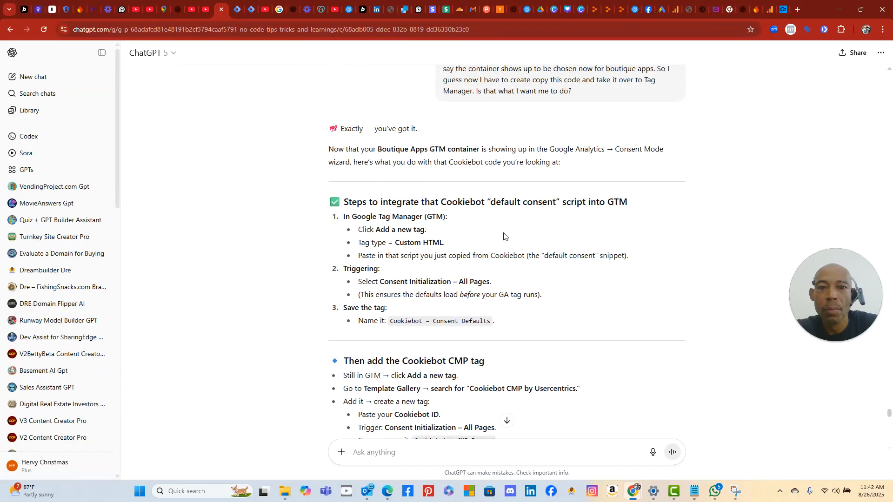
{"action": "scroll", "coordinate": [511, 234], "scroll_direction": "down", "scroll_amount": 1}
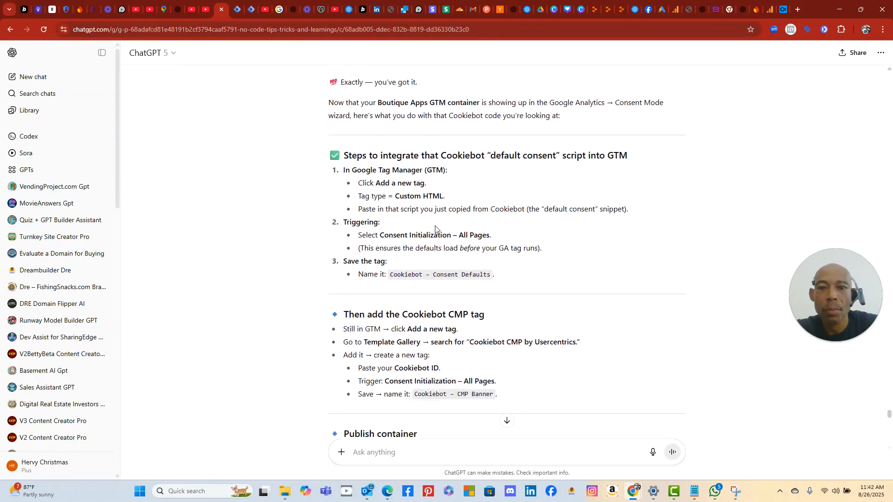
{"action": "scroll", "coordinate": [437, 225], "scroll_direction": "down", "scroll_amount": 2}
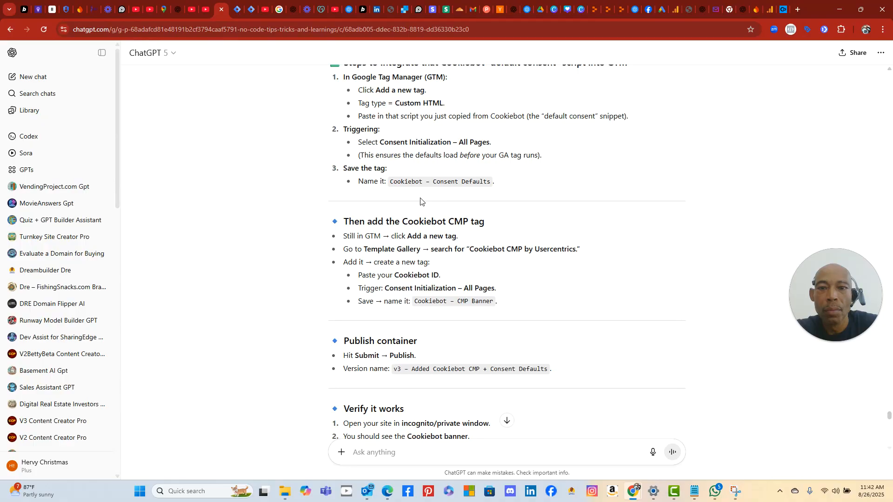
{"action": "scroll", "coordinate": [431, 187], "scroll_direction": "down", "scroll_amount": 1}
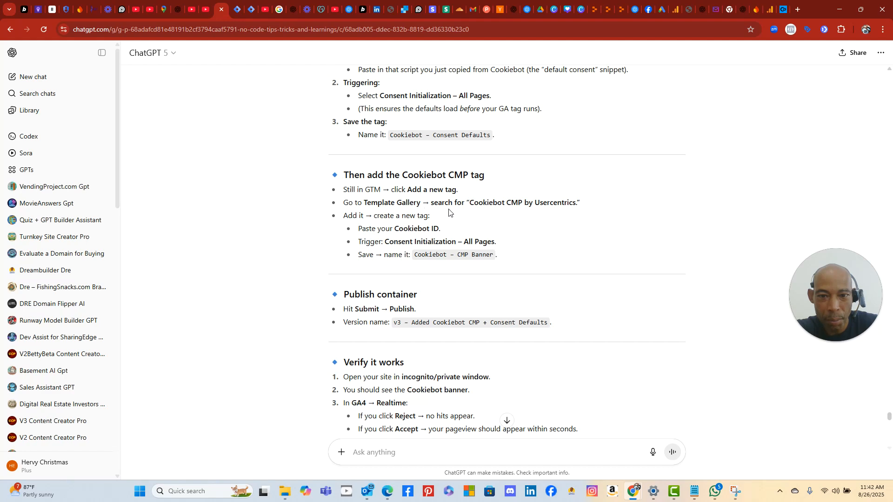
{"action": "scroll", "coordinate": [487, 217], "scroll_direction": "down", "scroll_amount": 2}
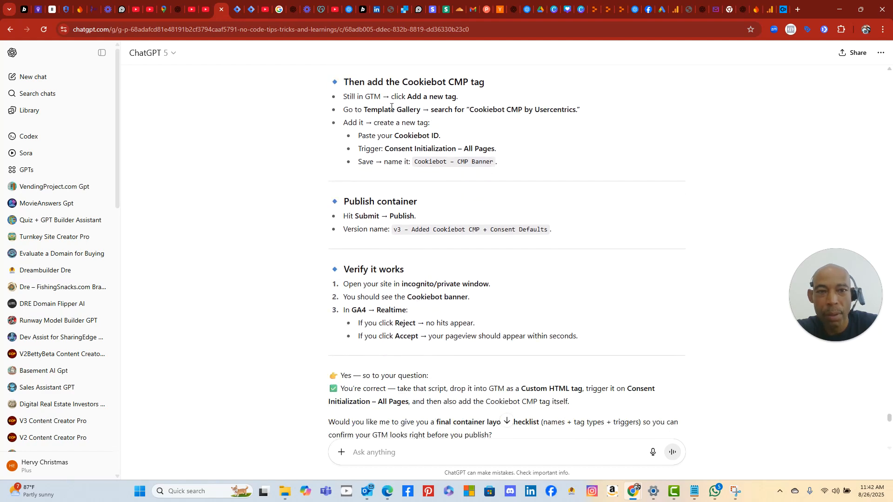
{"action": "left_click", "coordinate": [236, 10]}
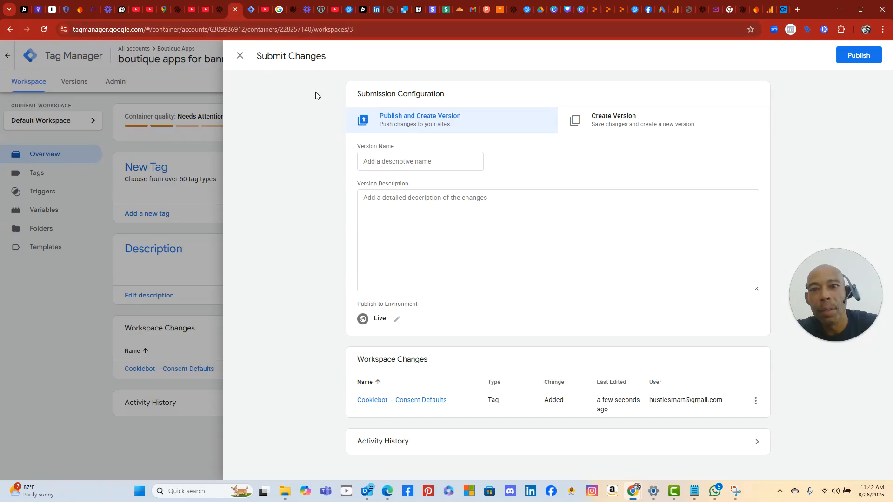
{"action": "left_click", "coordinate": [139, 491]}
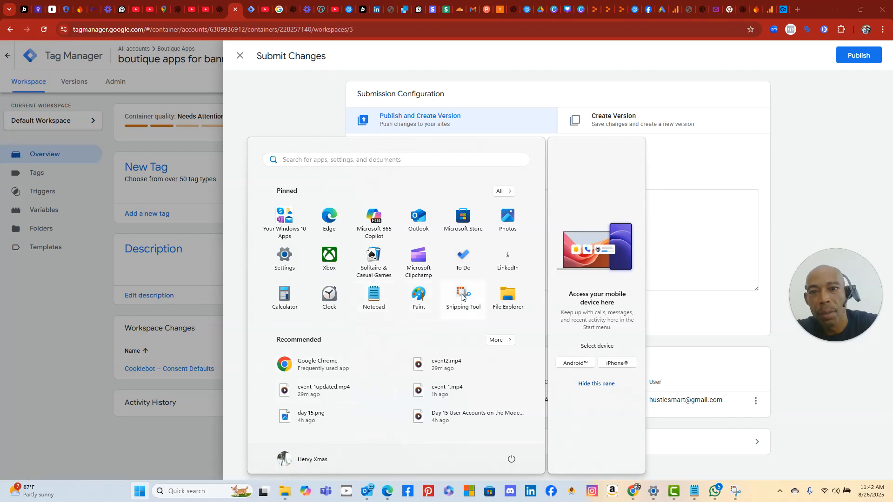
- Close Submit Changes, review the Cookiebot – Consent Defaults tag, and return to the overview
{"action": "left_click", "coordinate": [197, 153]}
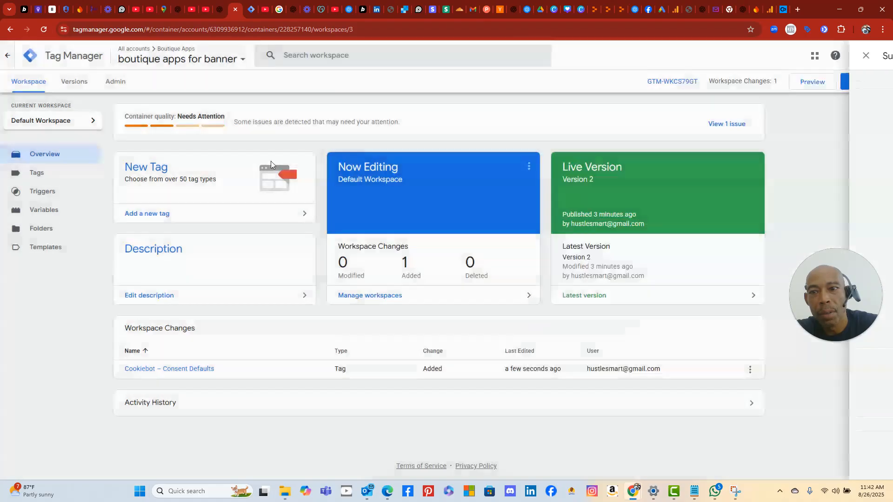
{"action": "left_click", "coordinate": [195, 369]}
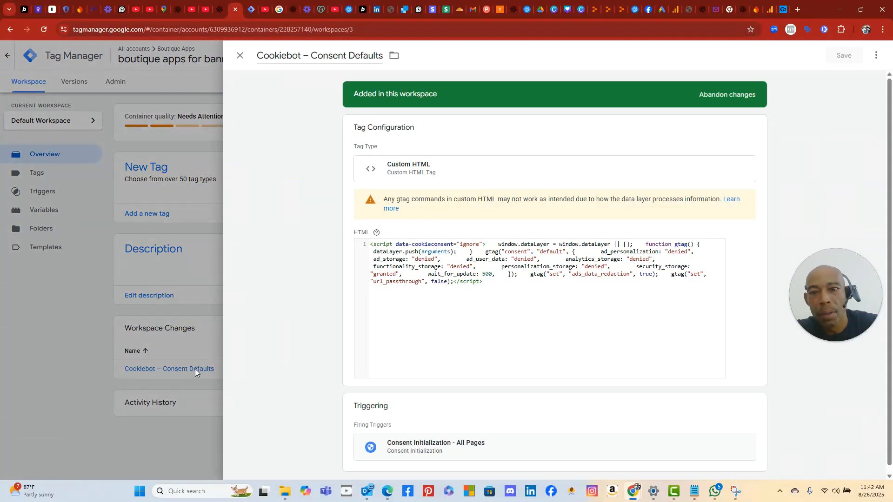
{"action": "left_click", "coordinate": [91, 249]}
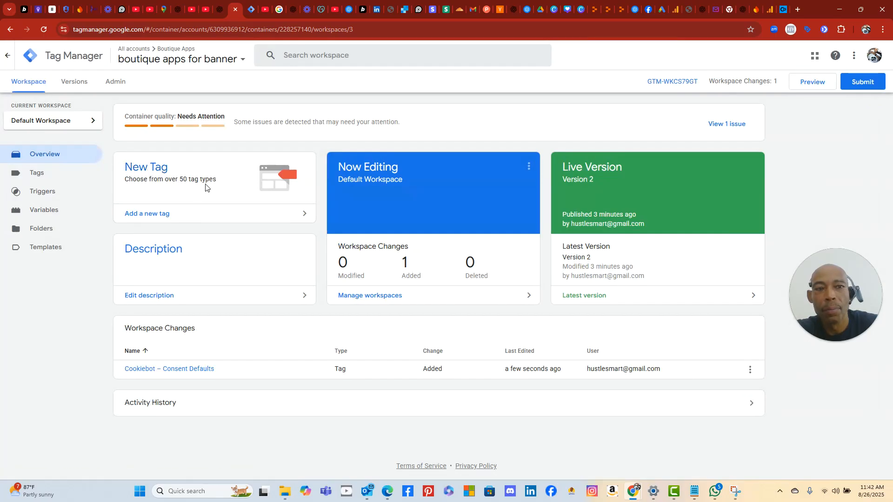
- Open the untagged-pages issue and snip the Tag coverage panel showing privacy-policy not tagged
{"action": "left_click", "coordinate": [723, 125]}
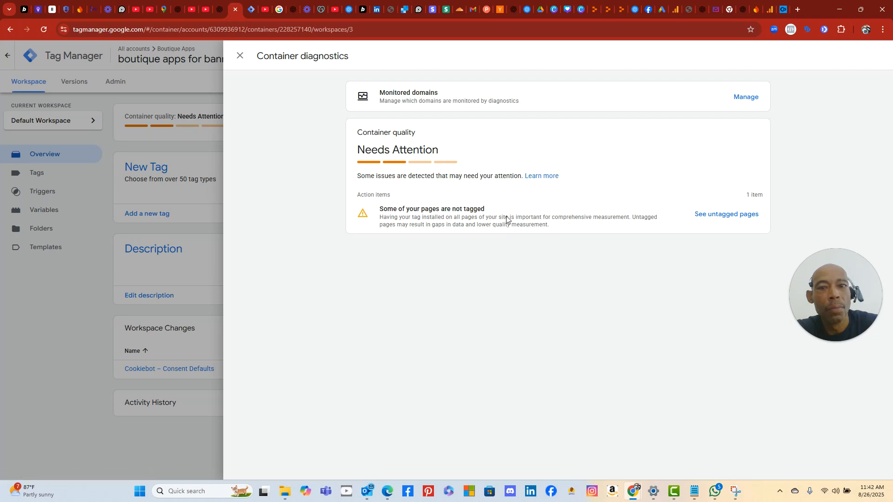
{"action": "left_click", "coordinate": [713, 217]}
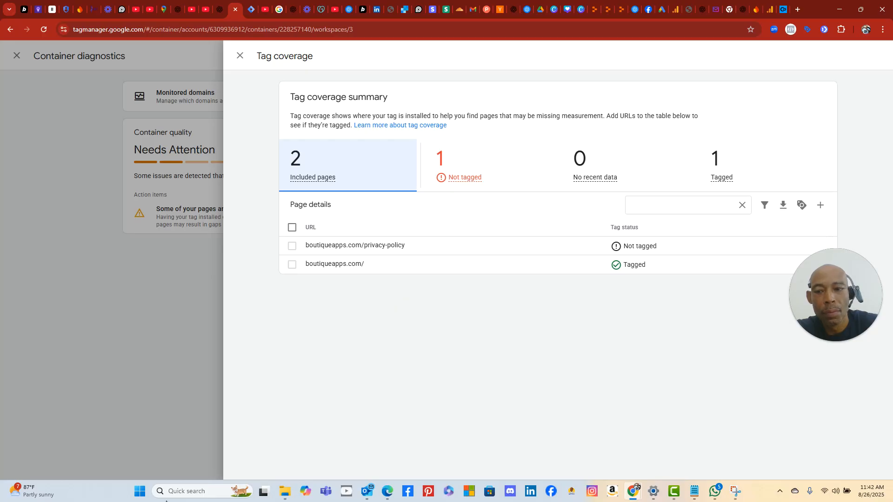
{"action": "left_click", "coordinate": [138, 493]}
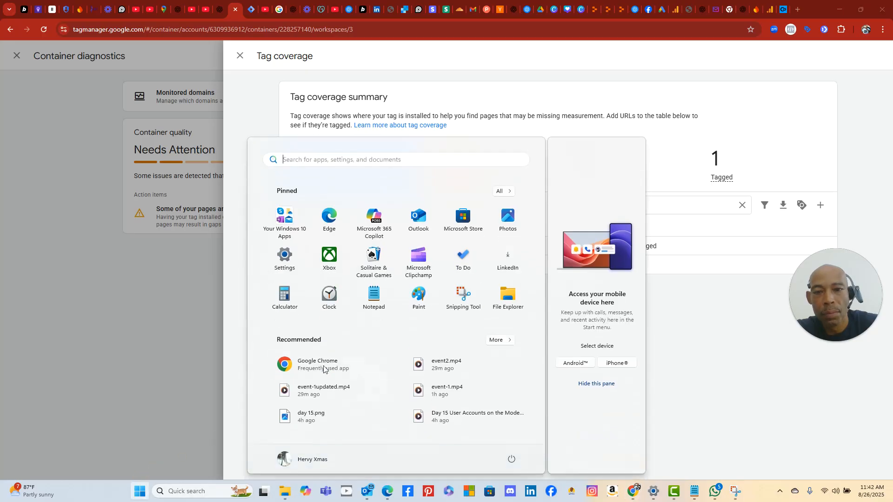
{"action": "left_click", "coordinate": [462, 299]}
{"action": "left_click", "coordinate": [203, 43]}
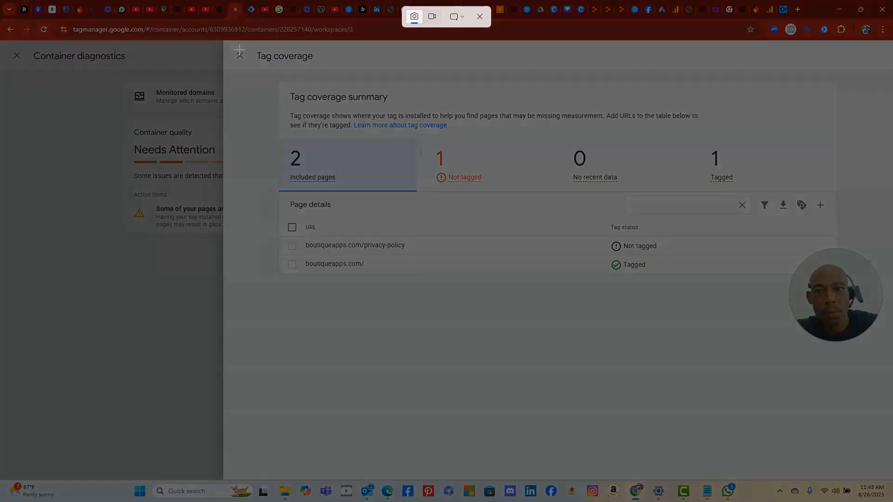
{"action": "left_click_drag", "start_coordinate": [237, 48], "coordinate": [857, 393]}
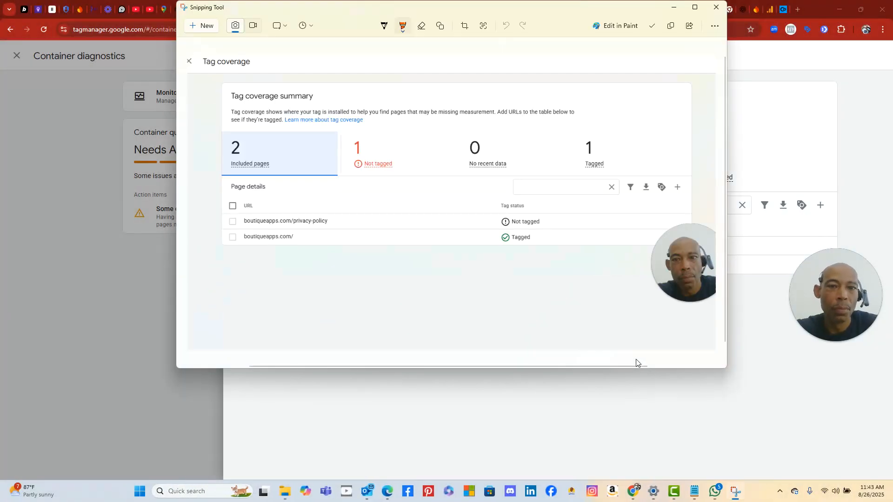
{"action": "left_click", "coordinate": [189, 397]}
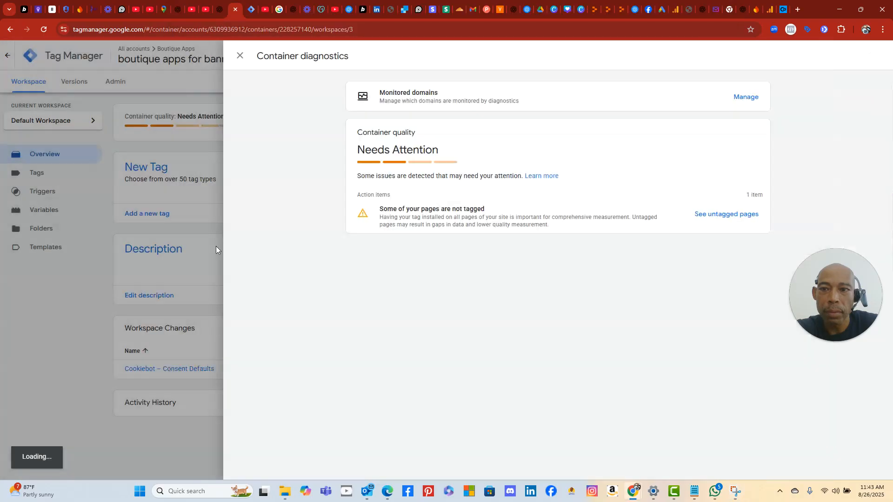
- Ask ChatGPT, with the tag coverage screenshot, whether the untagged privacy-policy page matters
{"action": "left_click", "coordinate": [219, 15]}
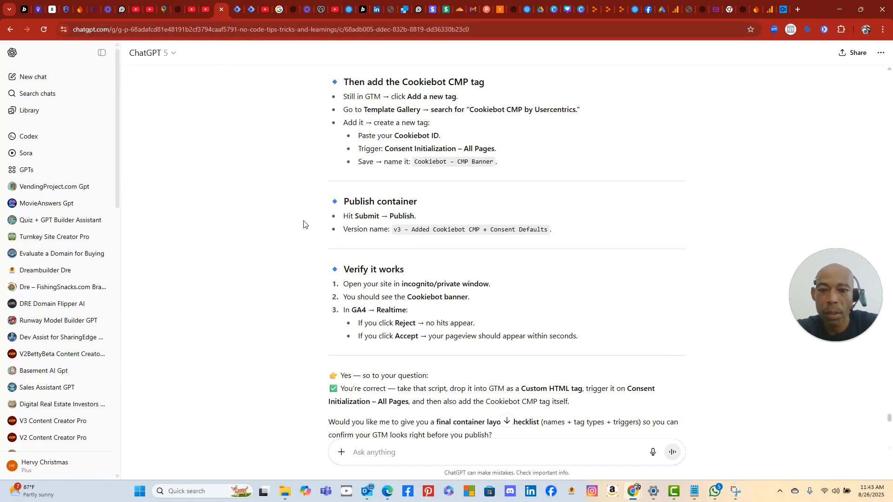
{"action": "right_click", "coordinate": [384, 452]}
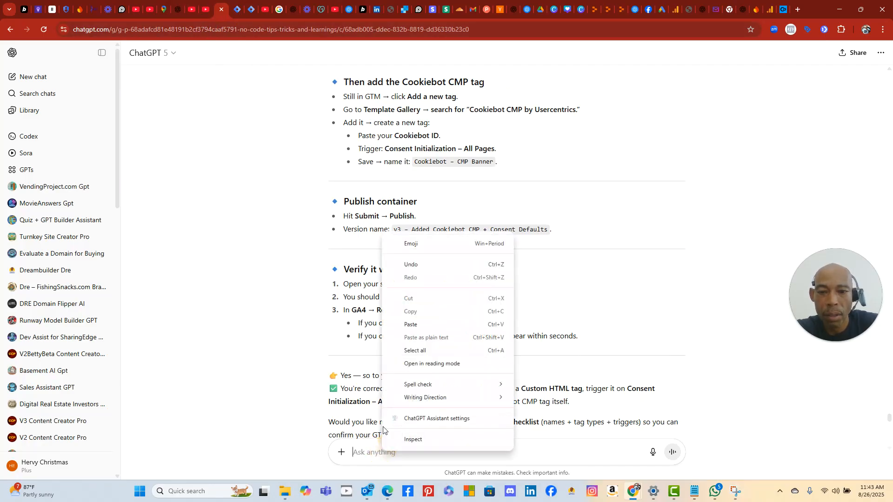
{"action": "left_click", "coordinate": [409, 327]}
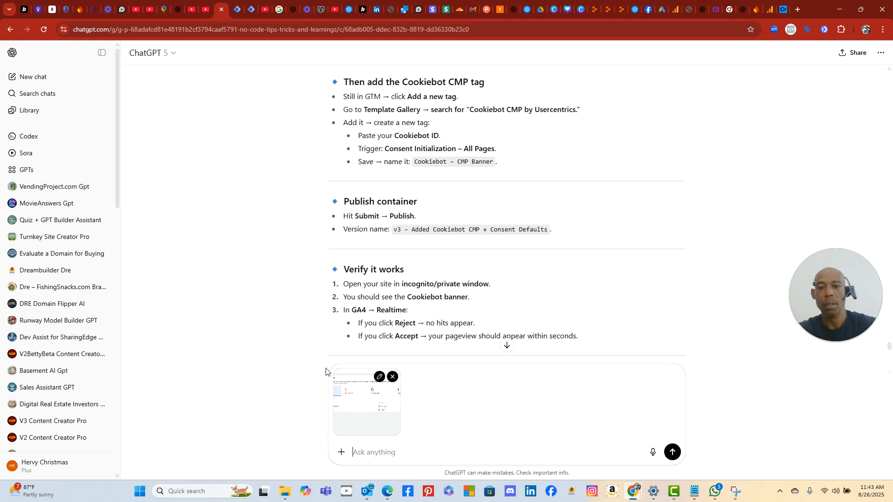
{"action": "type", "text": "it"}
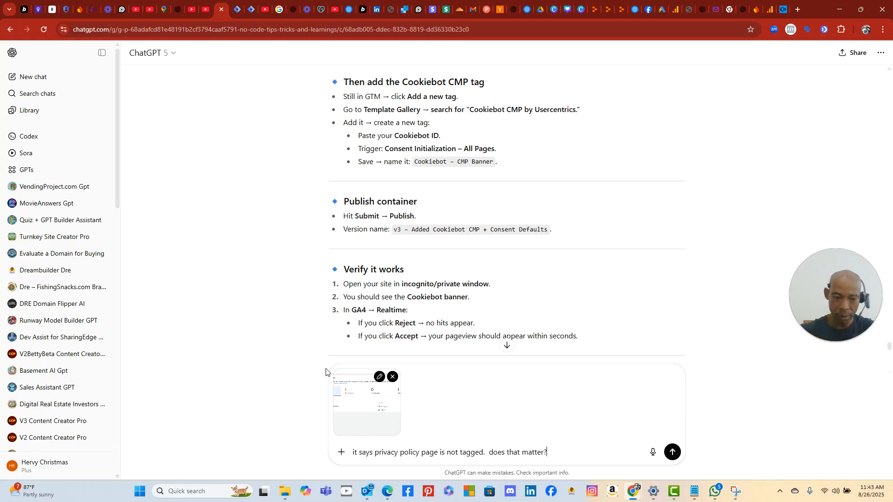
{"action": "key", "text": "Return"}
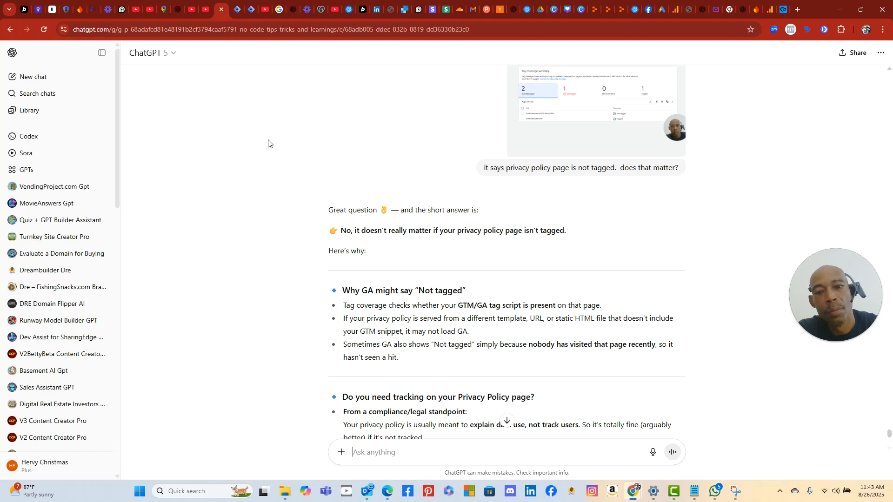
{"action": "scroll", "coordinate": [267, 222], "scroll_direction": "down", "scroll_amount": 4}
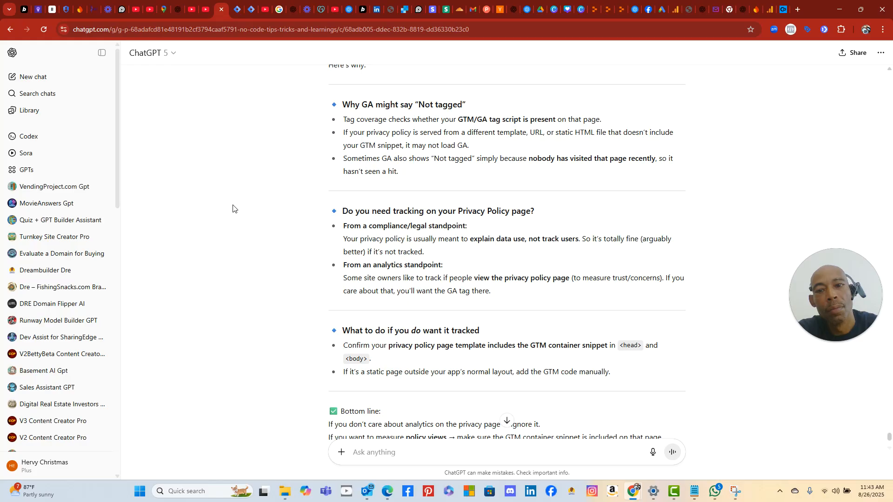
{"action": "scroll", "coordinate": [233, 208], "scroll_direction": "down", "scroll_amount": 3}
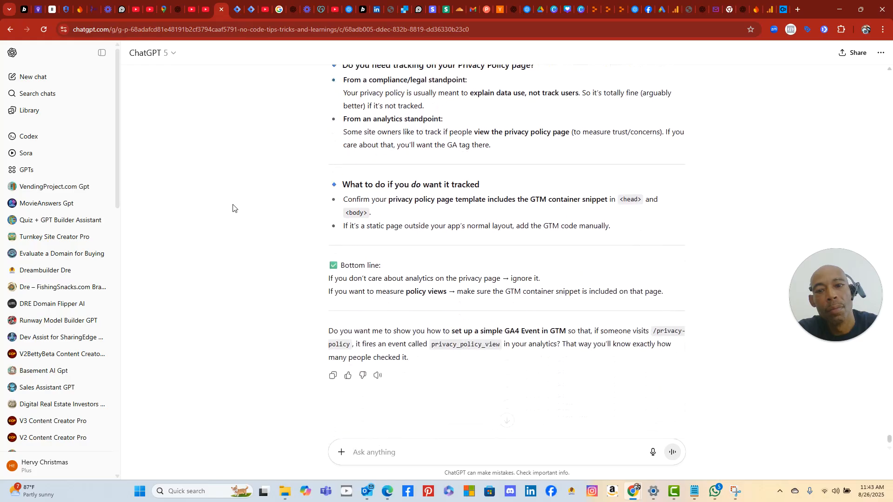
- Review the untagged pages and monitored domains, then close container diagnostics
{"action": "left_click", "coordinate": [234, 9]}
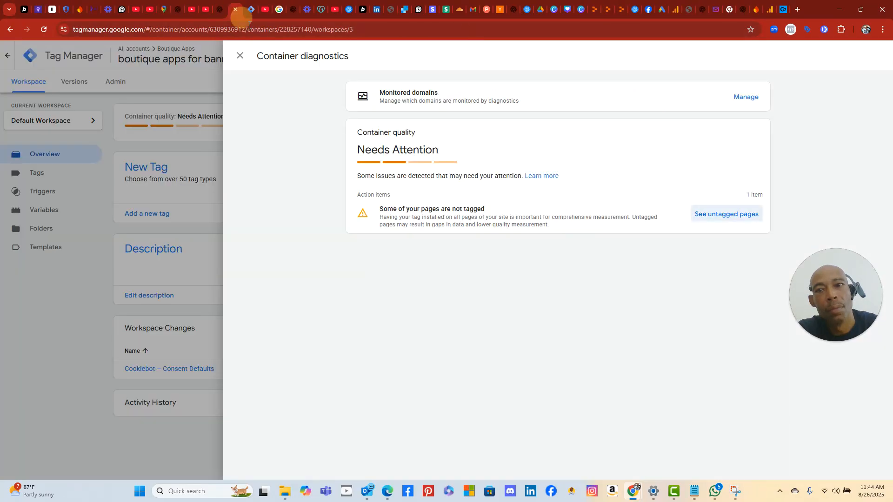
{"action": "left_click", "coordinate": [735, 215]}
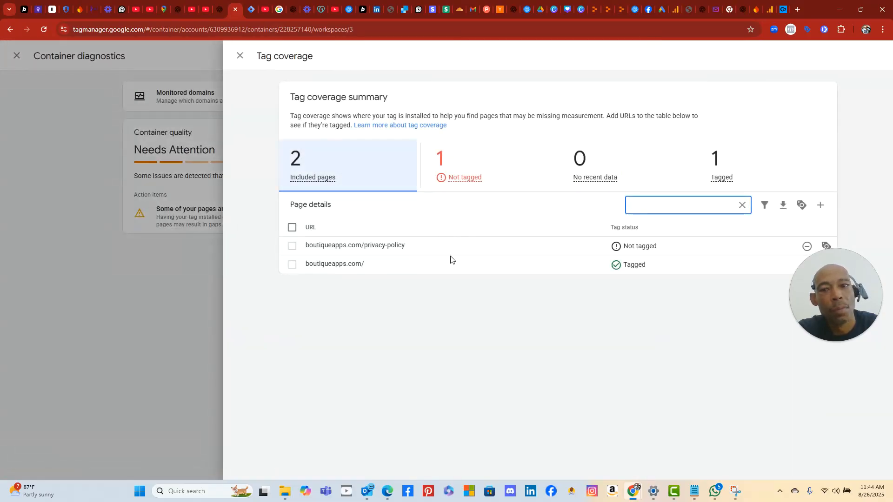
{"action": "left_click", "coordinate": [297, 147]}
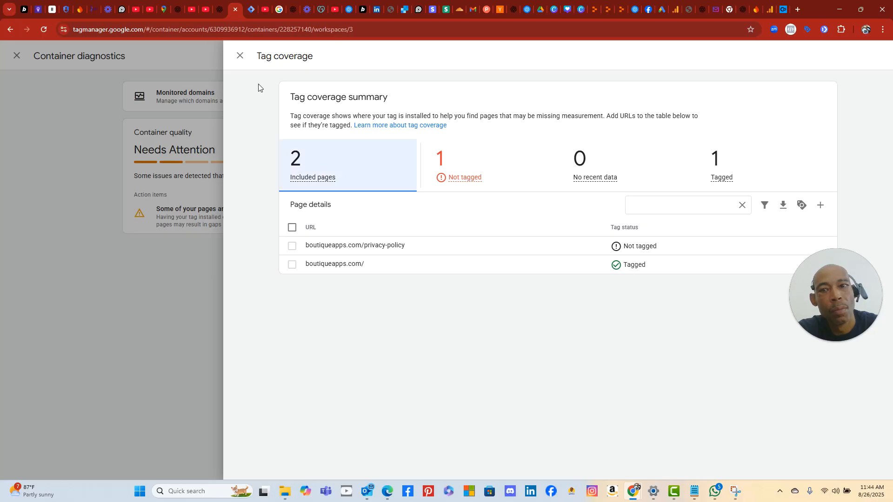
{"action": "left_click", "coordinate": [240, 56]}
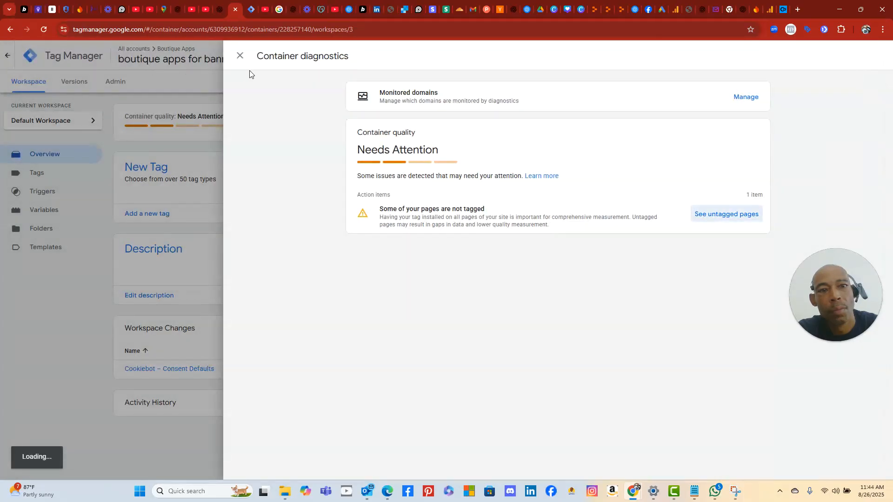
{"action": "left_click", "coordinate": [749, 98]}
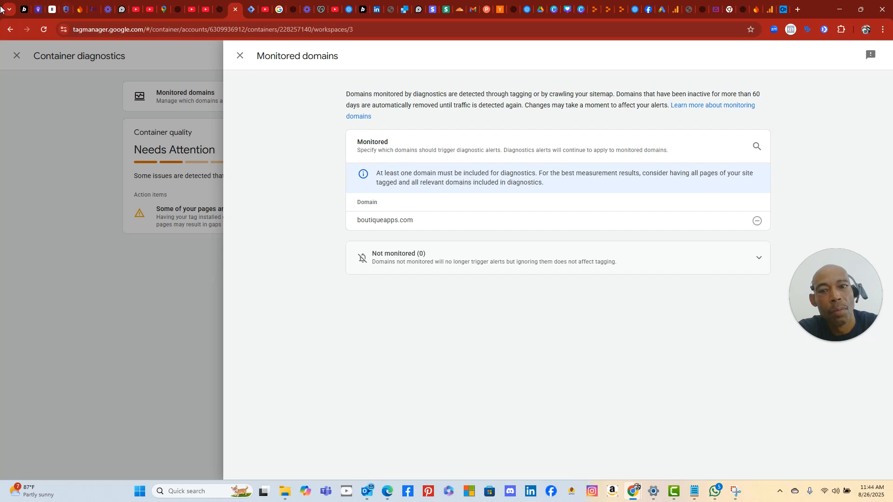
{"action": "left_click", "coordinate": [239, 56]}
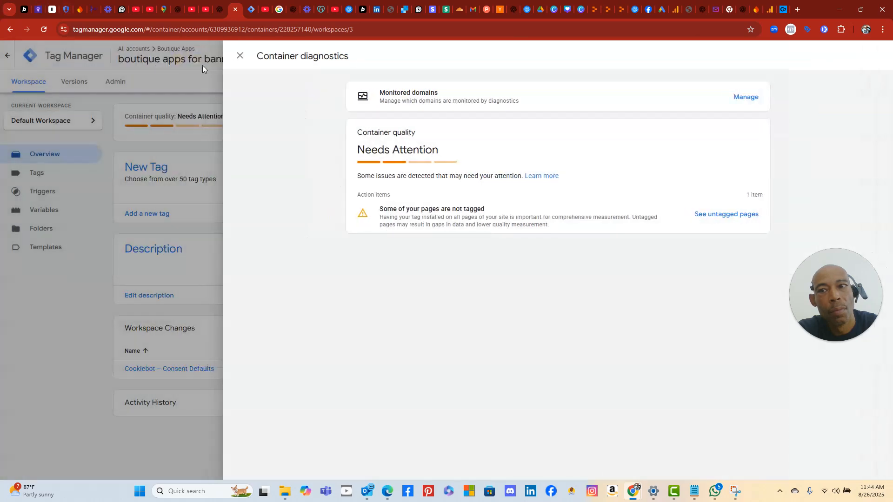
{"action": "left_click", "coordinate": [237, 57]}
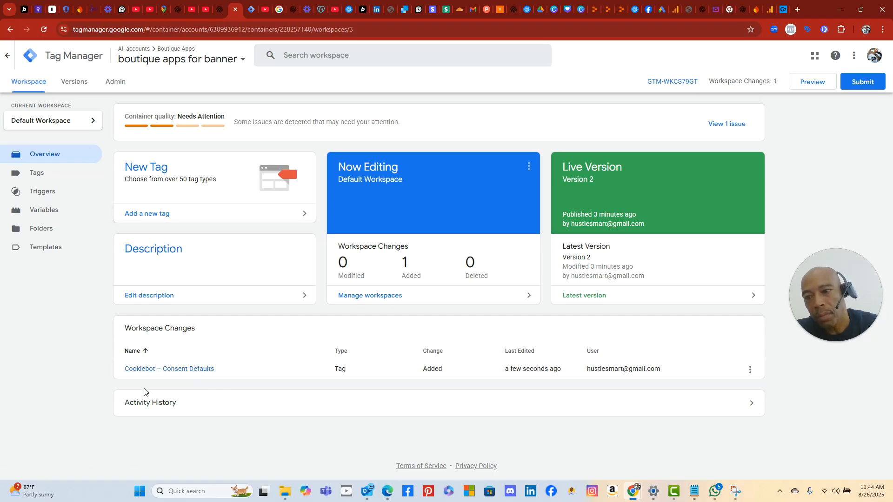
- Snip nearly the full screen of the workspace overview with Snipping Tool
{"action": "left_click", "coordinate": [140, 491]}
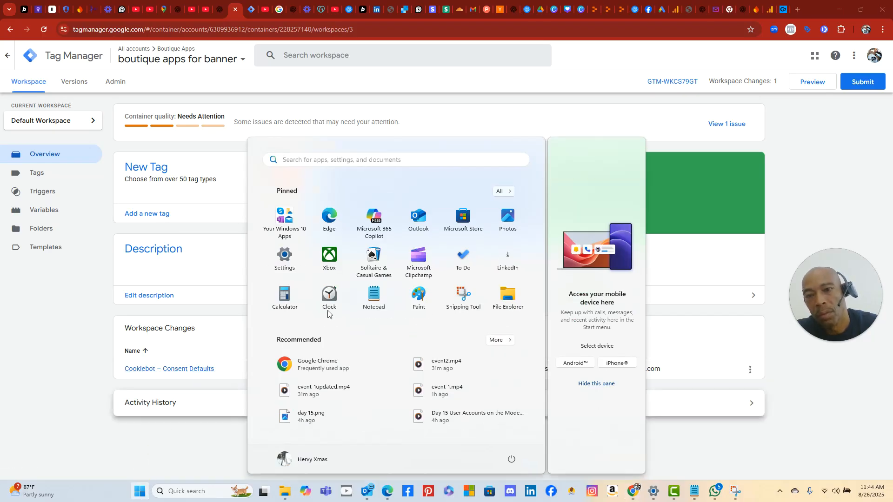
{"action": "left_click", "coordinate": [463, 297]}
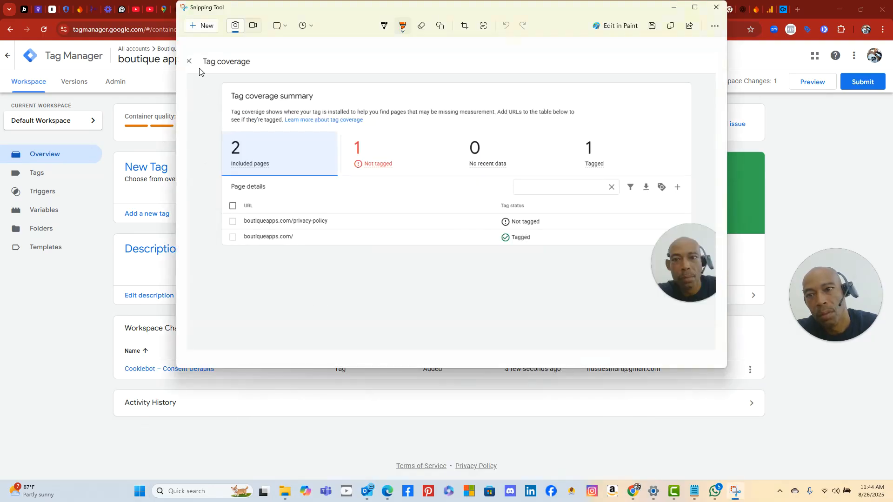
{"action": "left_click", "coordinate": [201, 25]}
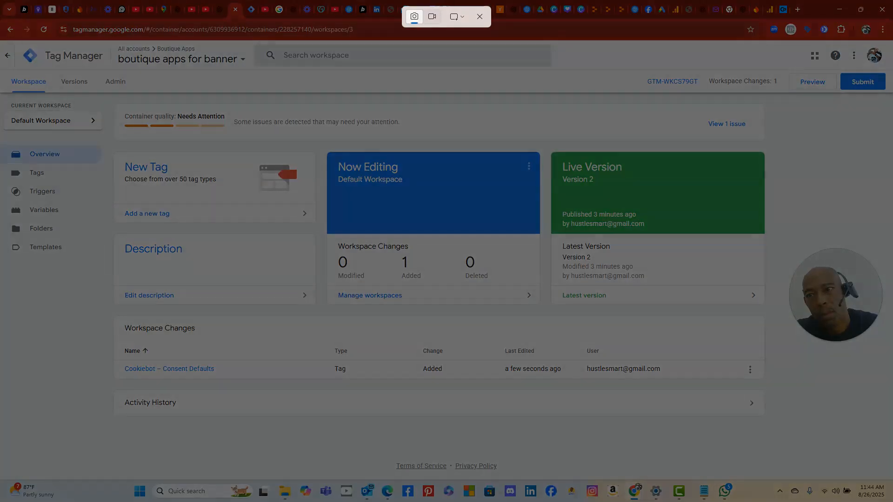
{"action": "left_click_drag", "start_coordinate": [10, 41], "coordinate": [867, 483]}
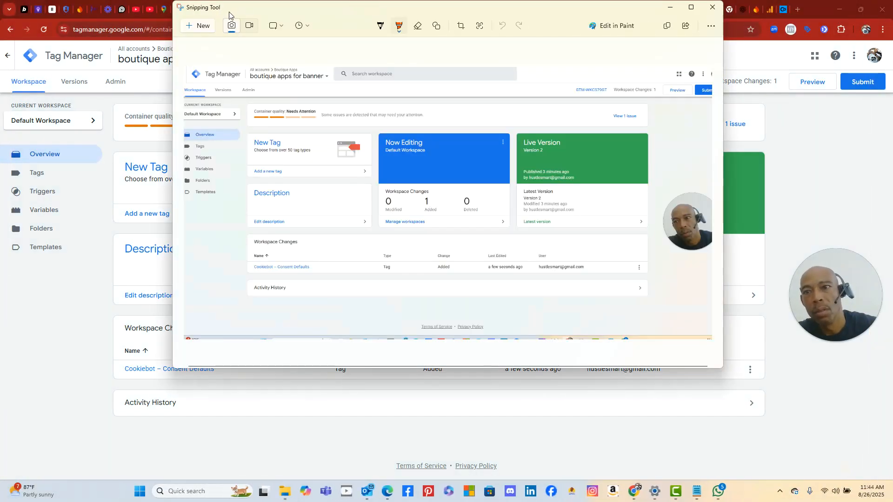
- Paste the Tag Manager overview screenshot into ChatGPT's message box
{"action": "left_click", "coordinate": [41, 229]}
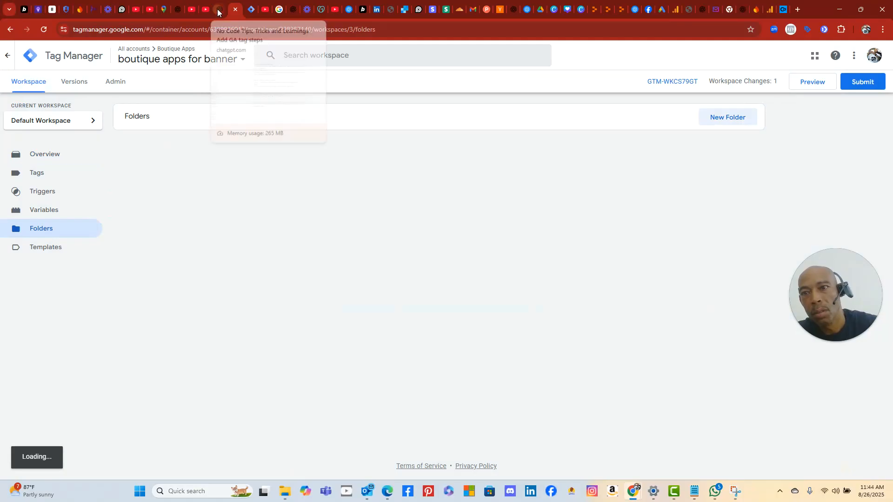
{"action": "left_click", "coordinate": [219, 9]}
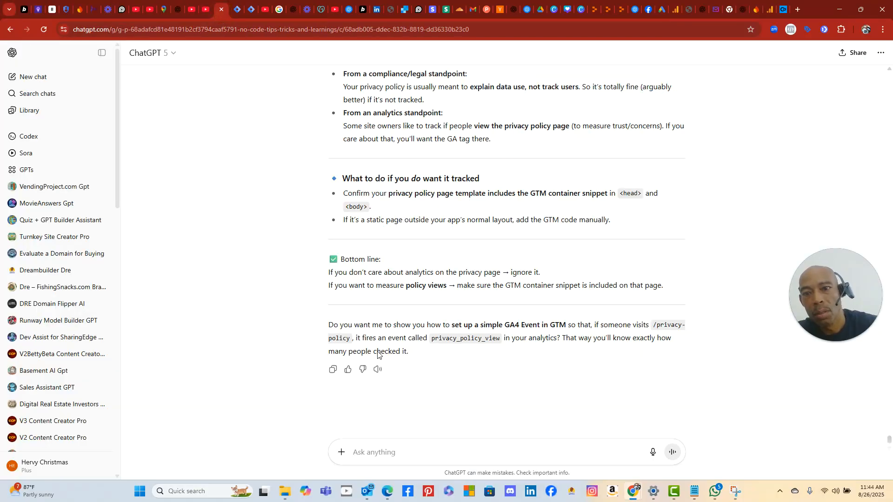
{"action": "right_click", "coordinate": [361, 454]}
{"action": "left_click", "coordinate": [428, 325]}
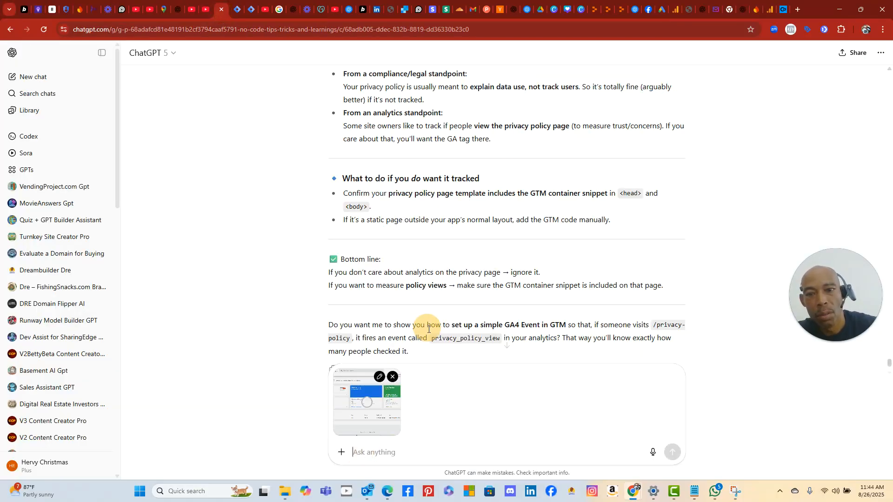
- Reread ChatGPT's Option A and Option B answers, briefly checking the email verification page
{"action": "scroll", "coordinate": [571, 285], "scroll_direction": "up", "scroll_amount": 15}
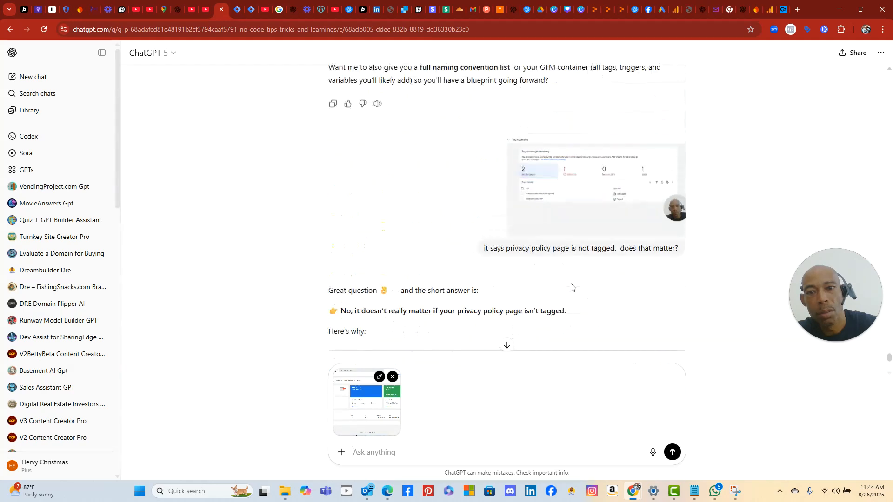
{"action": "scroll", "coordinate": [571, 287], "scroll_direction": "up", "scroll_amount": 3}
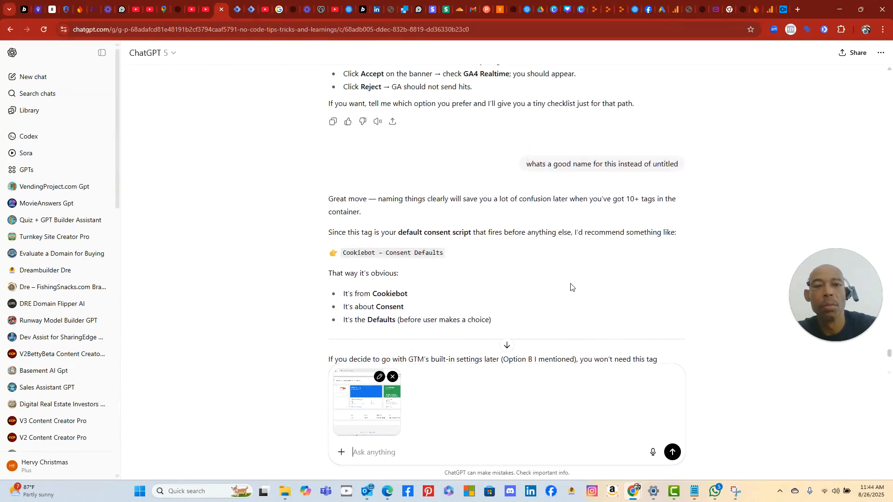
{"action": "scroll", "coordinate": [571, 287], "scroll_direction": "up", "scroll_amount": 7}
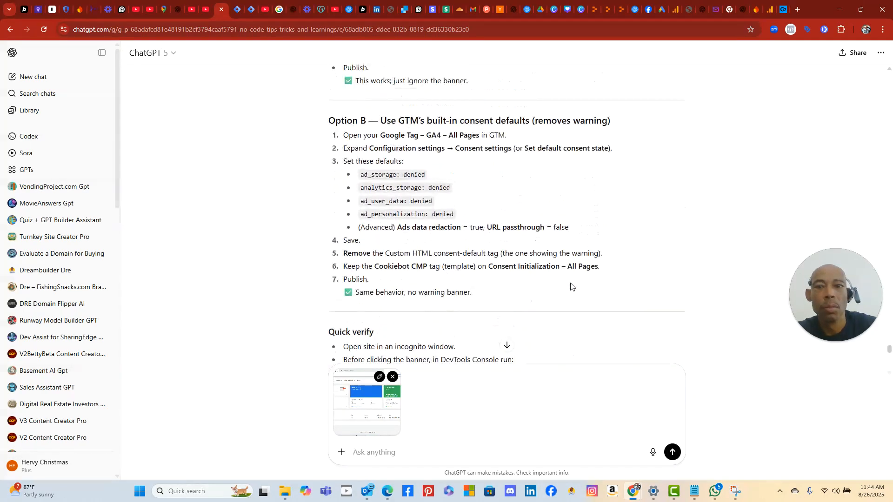
{"action": "scroll", "coordinate": [473, 212], "scroll_direction": "up", "scroll_amount": 6}
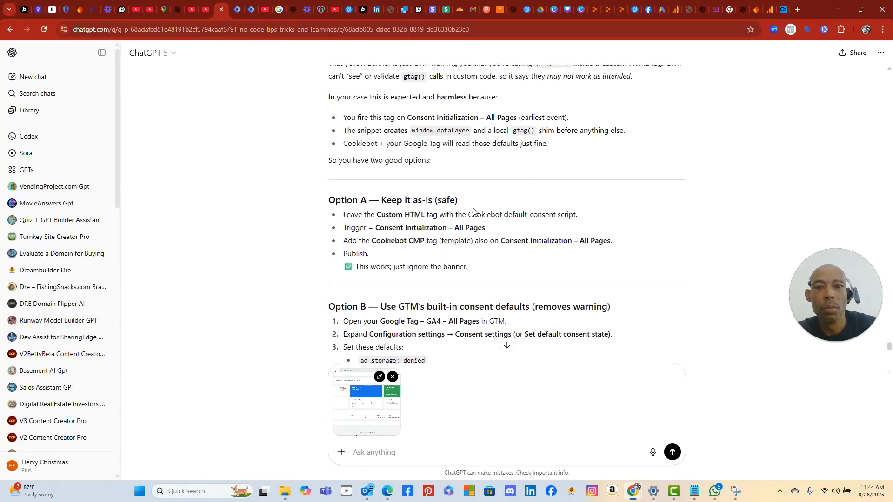
{"action": "scroll", "coordinate": [474, 208], "scroll_direction": "down", "scroll_amount": 2}
{"action": "scroll", "coordinate": [474, 208], "scroll_direction": "up", "scroll_amount": 4}
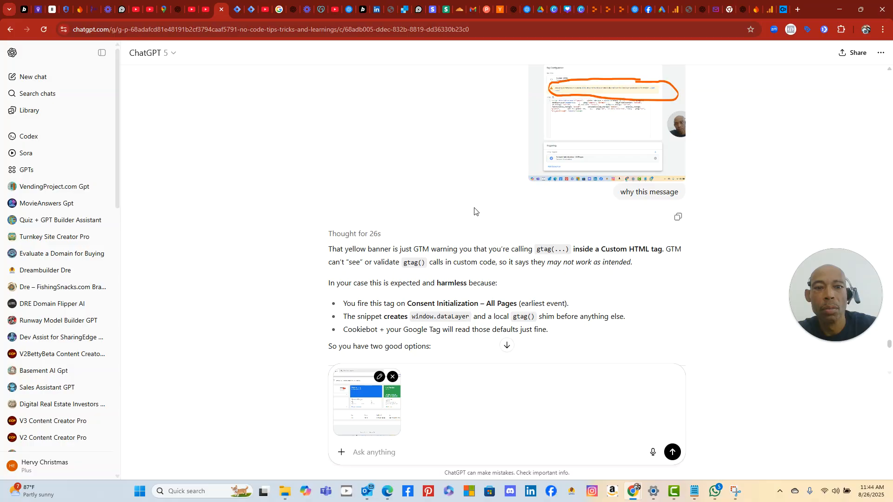
{"action": "scroll", "coordinate": [475, 211], "scroll_direction": "down", "scroll_amount": 3}
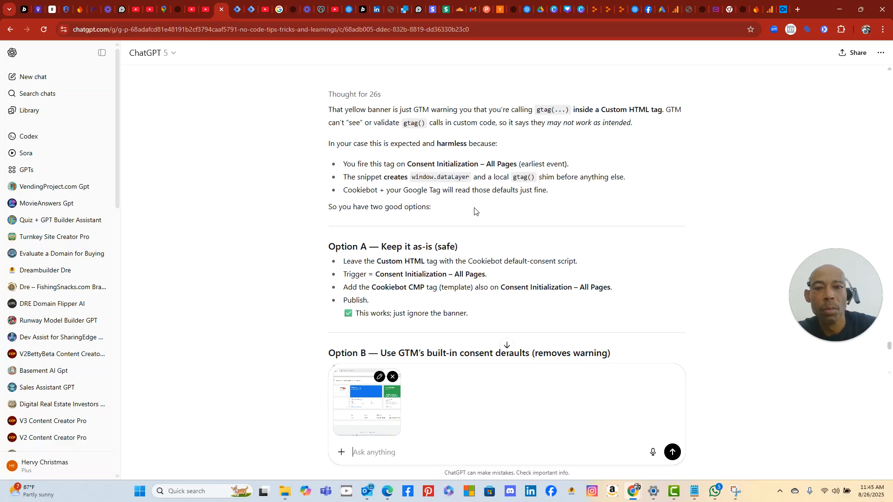
{"action": "scroll", "coordinate": [475, 211], "scroll_direction": "down", "scroll_amount": 2}
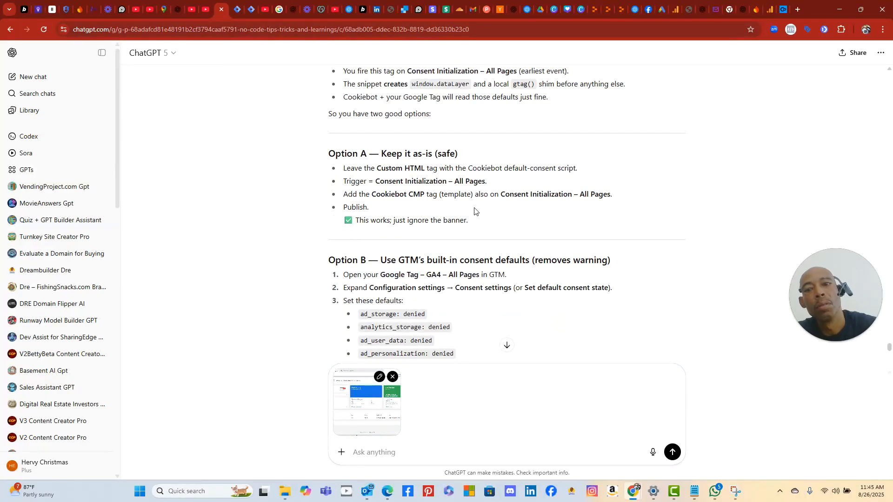
{"action": "scroll", "coordinate": [474, 212], "scroll_direction": "down", "scroll_amount": 1}
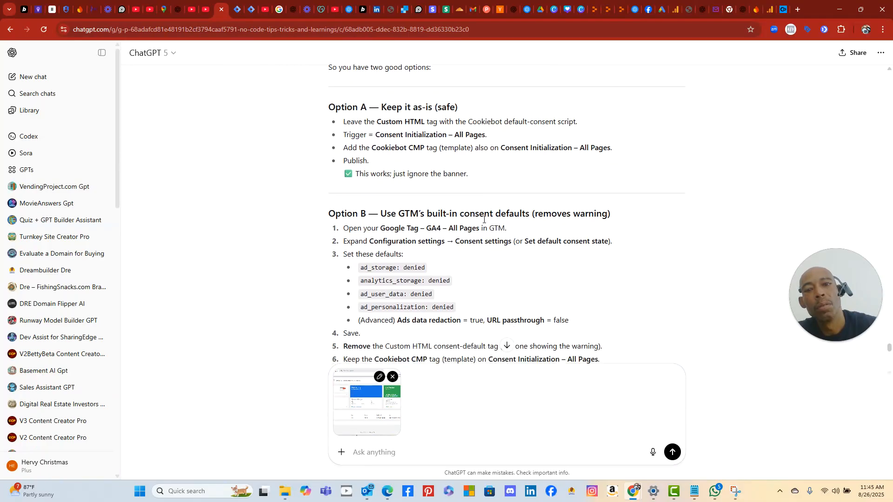
{"action": "scroll", "coordinate": [522, 256], "scroll_direction": "down", "scroll_amount": 6}
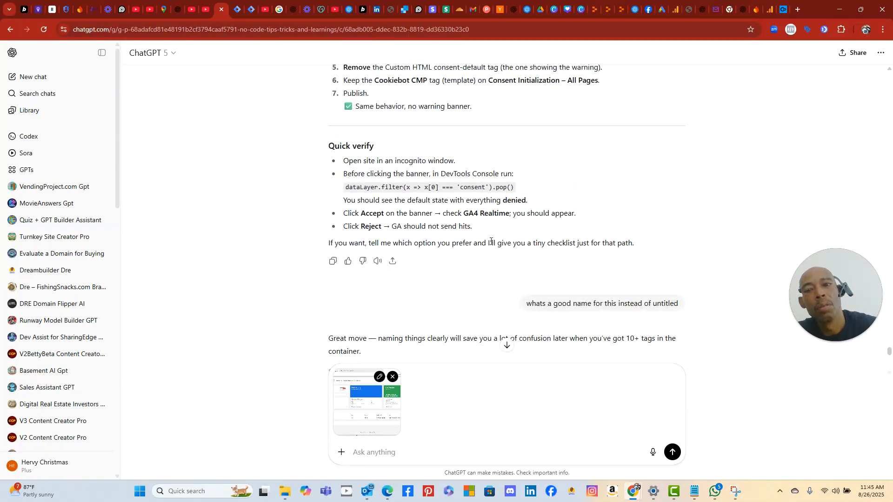
{"action": "scroll", "coordinate": [492, 241], "scroll_direction": "down", "scroll_amount": 1}
{"action": "scroll", "coordinate": [491, 241], "scroll_direction": "up", "scroll_amount": 11}
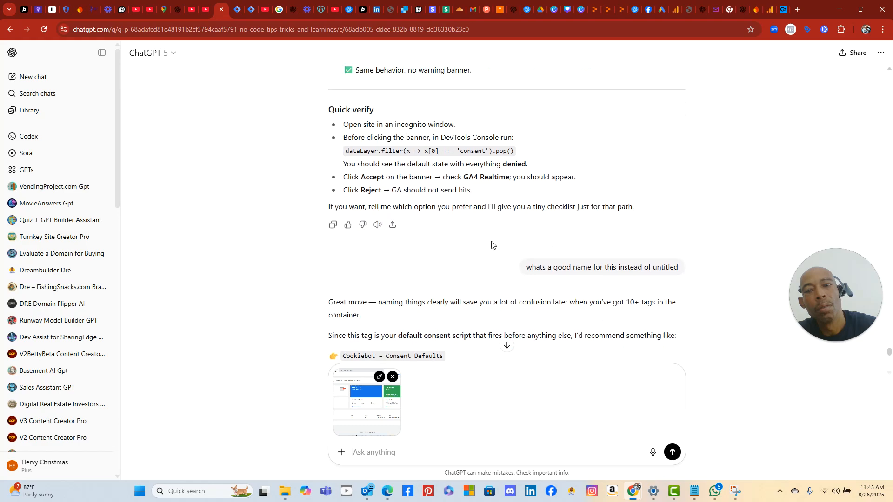
{"action": "scroll", "coordinate": [491, 241], "scroll_direction": "up", "scroll_amount": 10}
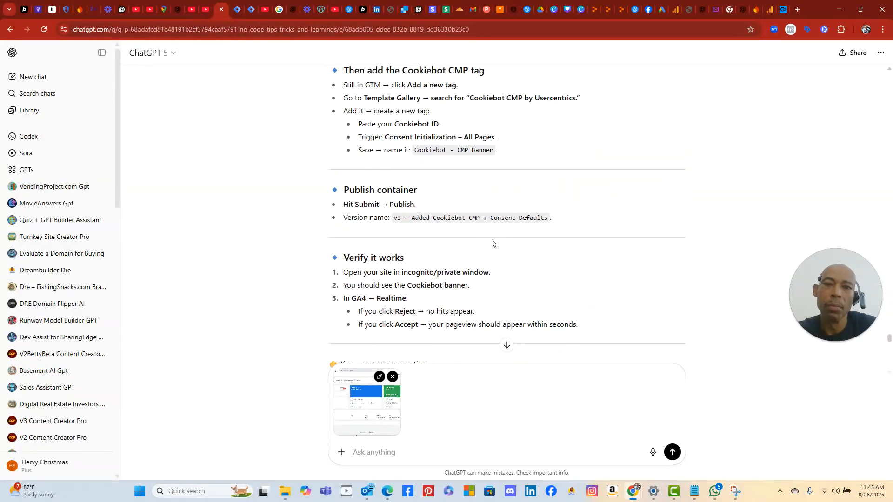
{"action": "scroll", "coordinate": [492, 243], "scroll_direction": "down", "scroll_amount": 2}
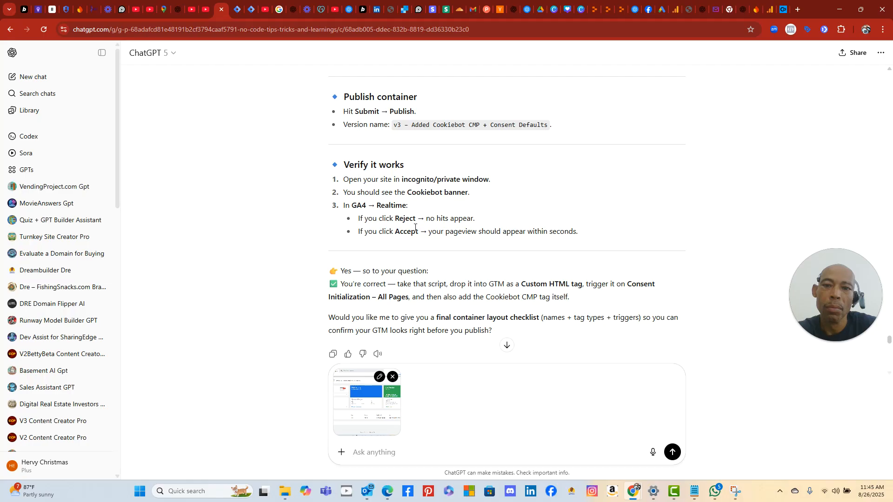
{"action": "left_click", "coordinate": [387, 498]}
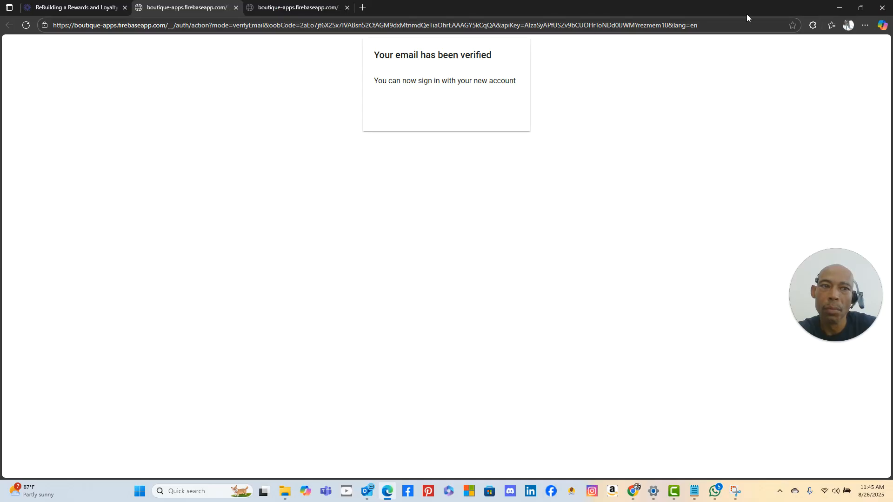
{"action": "left_click", "coordinate": [840, 8]}
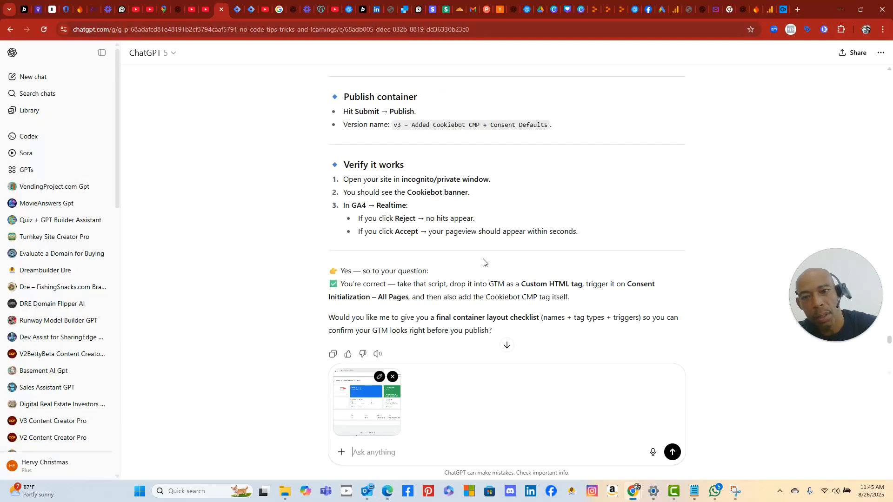
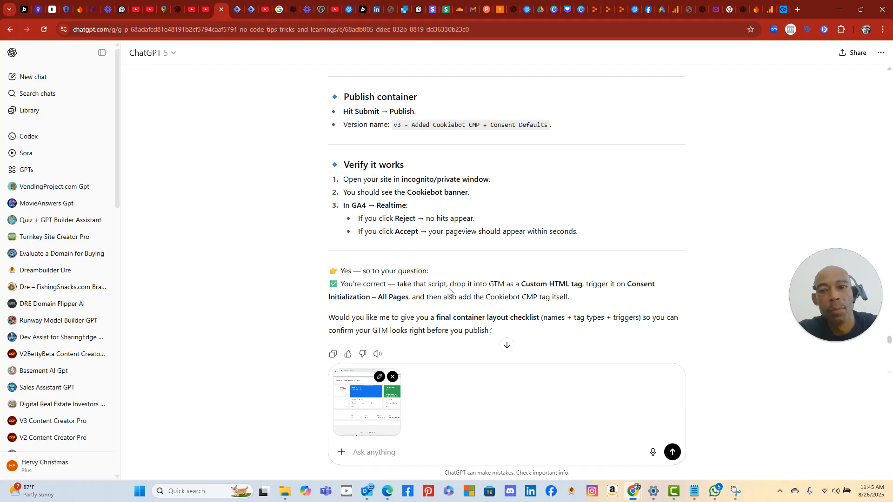
- Scroll back and forth through ChatGPT's advice about the GTM warning
{"action": "scroll", "coordinate": [454, 288], "scroll_direction": "down", "scroll_amount": 2}
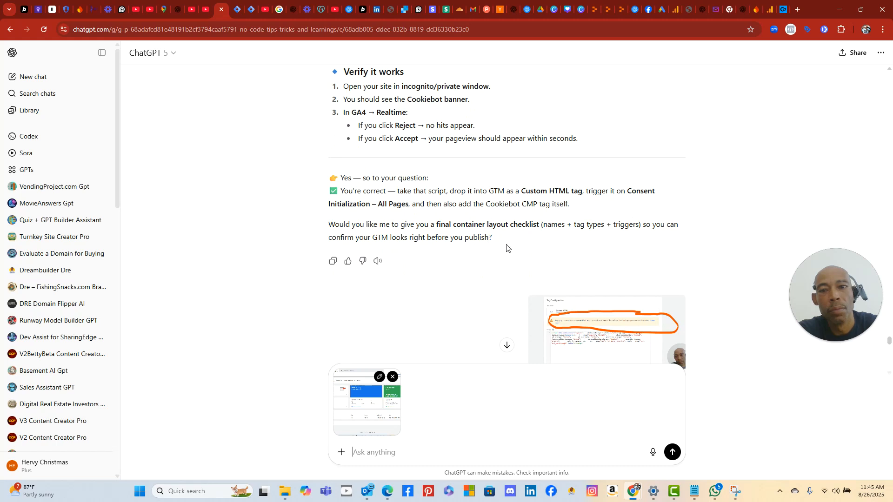
{"action": "scroll", "coordinate": [524, 246], "scroll_direction": "down", "scroll_amount": 7}
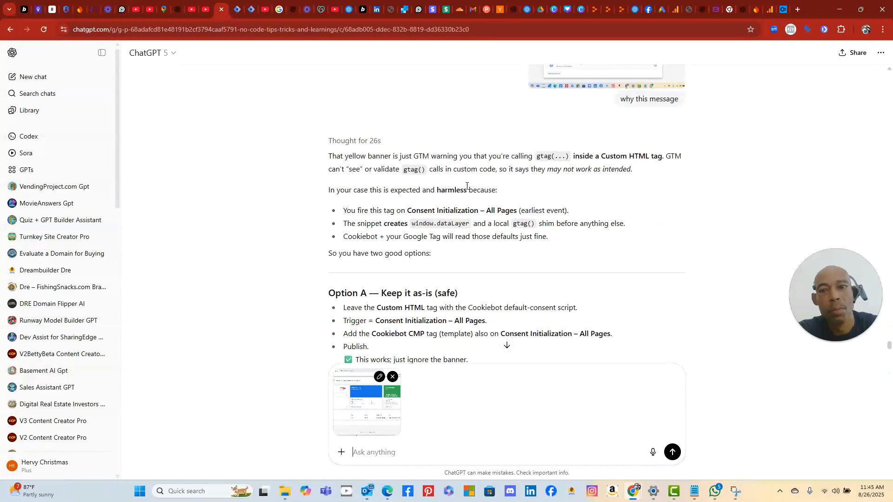
{"action": "scroll", "coordinate": [414, 188], "scroll_direction": "down", "scroll_amount": 1}
{"action": "scroll", "coordinate": [408, 173], "scroll_direction": "up", "scroll_amount": 3}
{"action": "scroll", "coordinate": [409, 172], "scroll_direction": "down", "scroll_amount": 2}
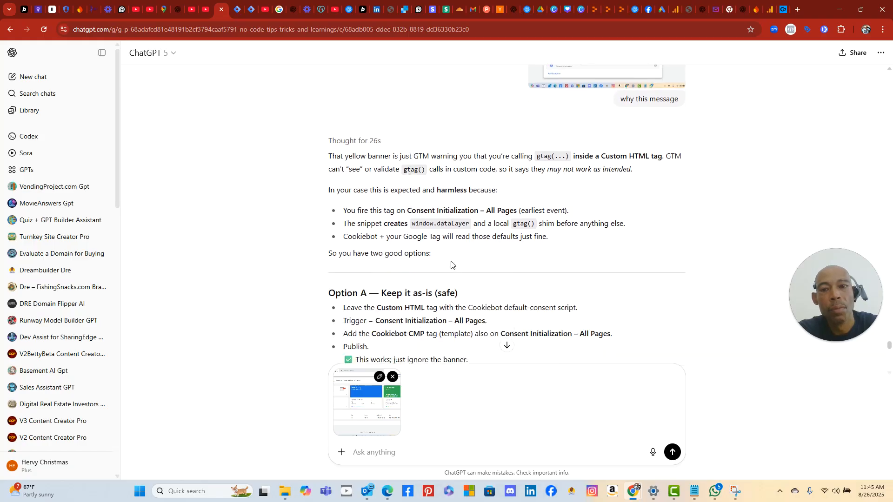
{"action": "scroll", "coordinate": [447, 261], "scroll_direction": "down", "scroll_amount": 2}
{"action": "scroll", "coordinate": [448, 258], "scroll_direction": "up", "scroll_amount": 1}
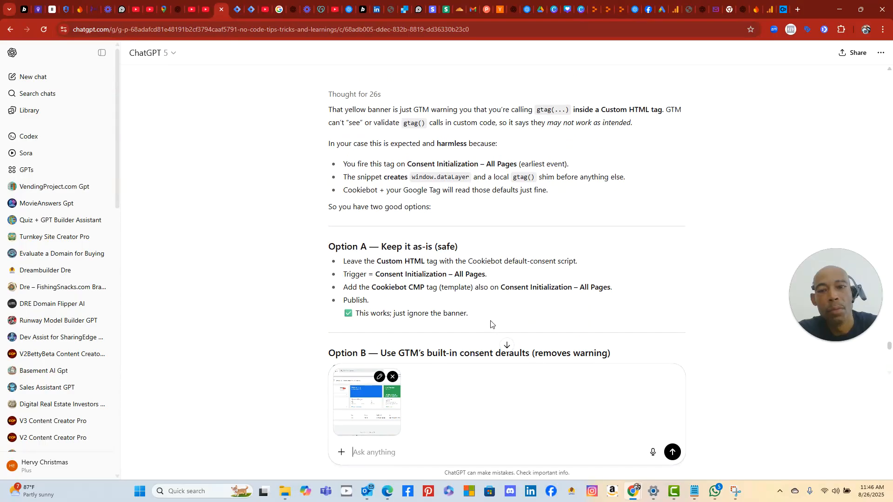
{"action": "scroll", "coordinate": [491, 322], "scroll_direction": "down", "scroll_amount": 2}
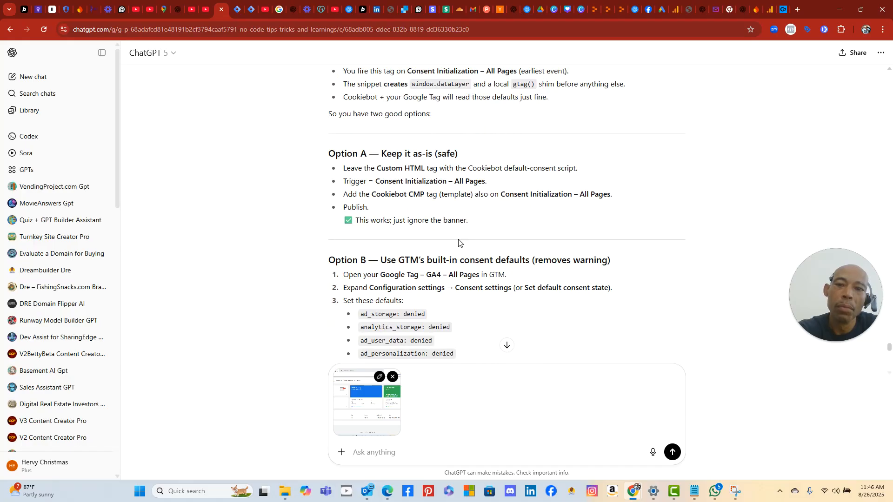
{"action": "scroll", "coordinate": [458, 239], "scroll_direction": "up", "scroll_amount": 9}
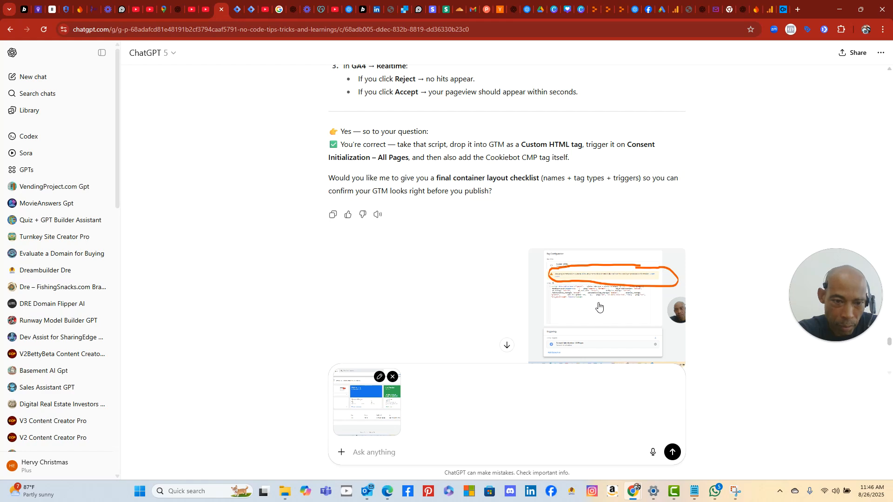
- Enlarge the uploaded screenshot and read the 'Cookiebot – Consent Defaults' advice, then return to Cookiebot
{"action": "left_click", "coordinate": [599, 305]}
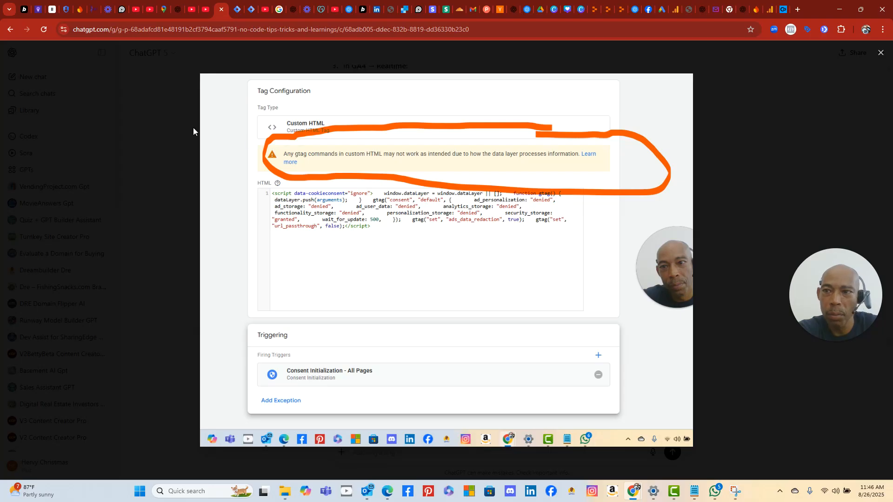
{"action": "left_click", "coordinate": [158, 118]}
{"action": "scroll", "coordinate": [437, 219], "scroll_direction": "down", "scroll_amount": 5}
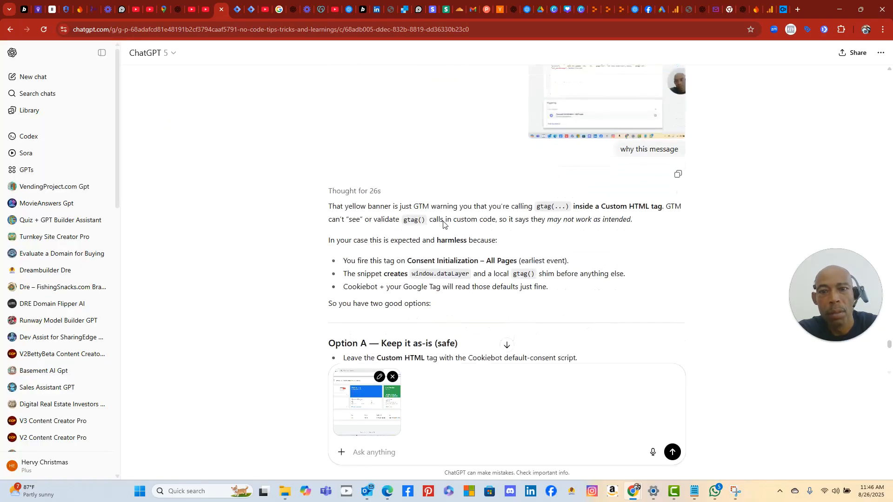
{"action": "scroll", "coordinate": [409, 218], "scroll_direction": "down", "scroll_amount": 2}
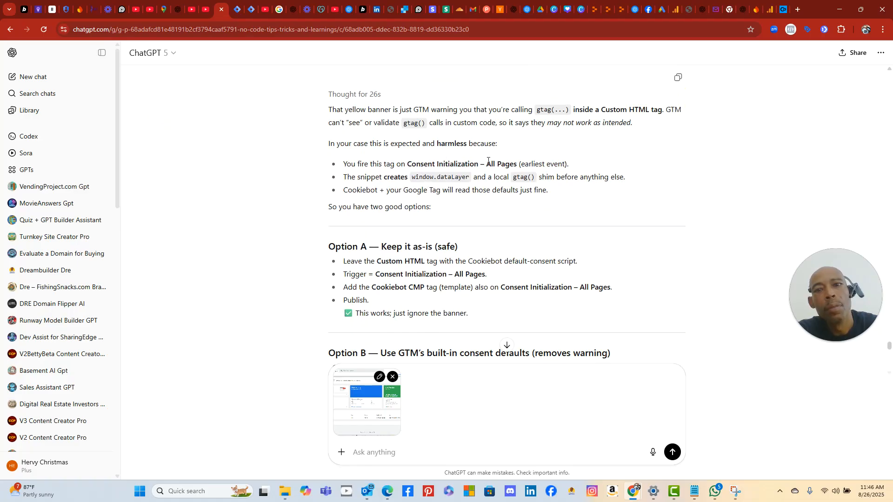
{"action": "scroll", "coordinate": [482, 217], "scroll_direction": "down", "scroll_amount": 2}
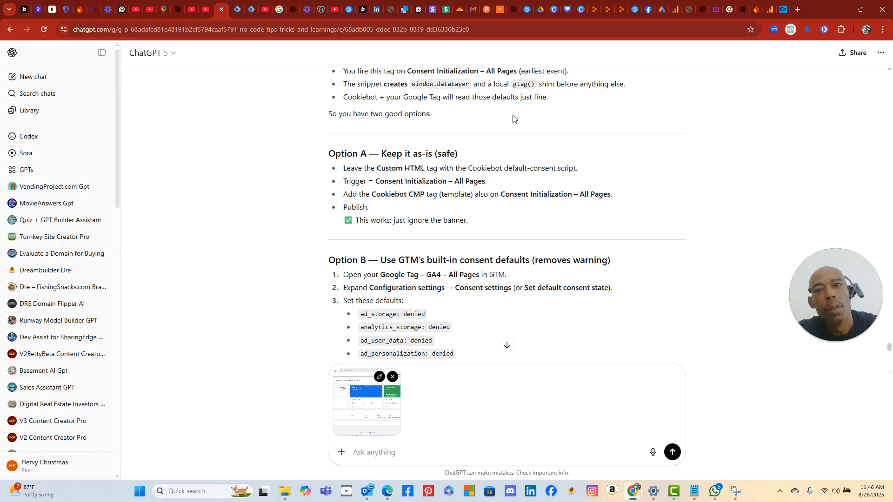
{"action": "scroll", "coordinate": [515, 115], "scroll_direction": "up", "scroll_amount": 1}
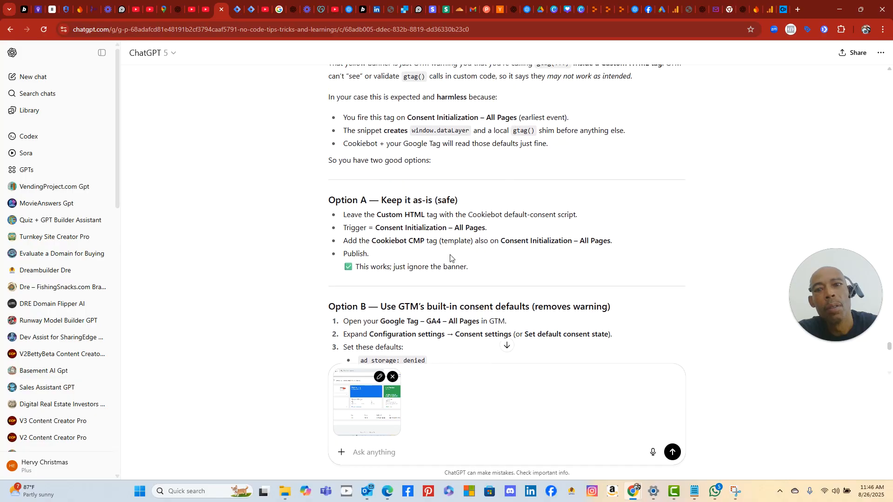
{"action": "scroll", "coordinate": [451, 255], "scroll_direction": "down", "scroll_amount": 1}
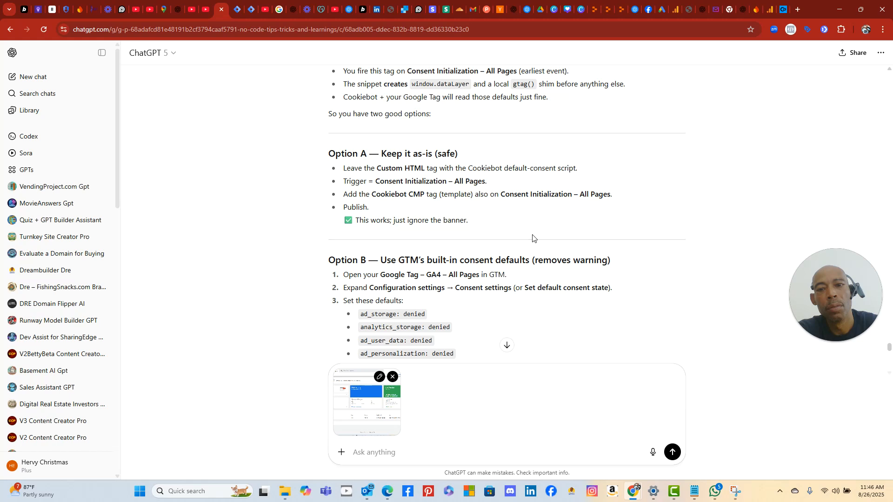
{"action": "scroll", "coordinate": [533, 238], "scroll_direction": "down", "scroll_amount": 2}
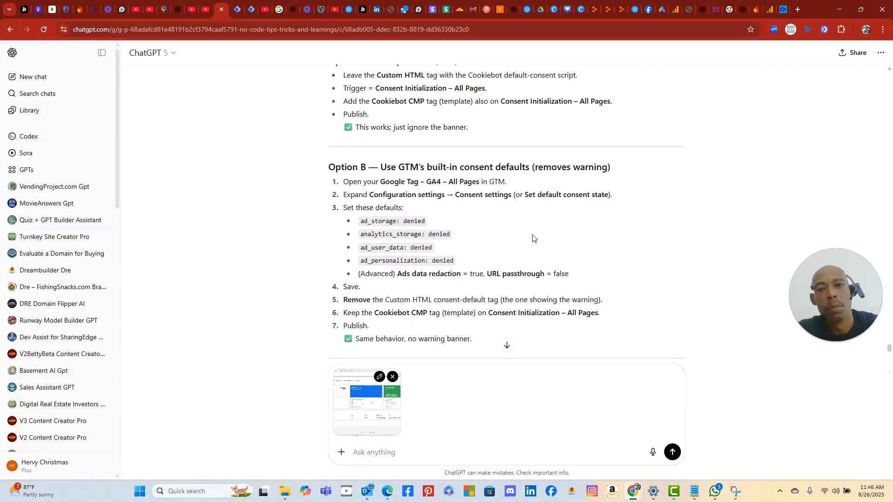
{"action": "scroll", "coordinate": [532, 238], "scroll_direction": "down", "scroll_amount": 4}
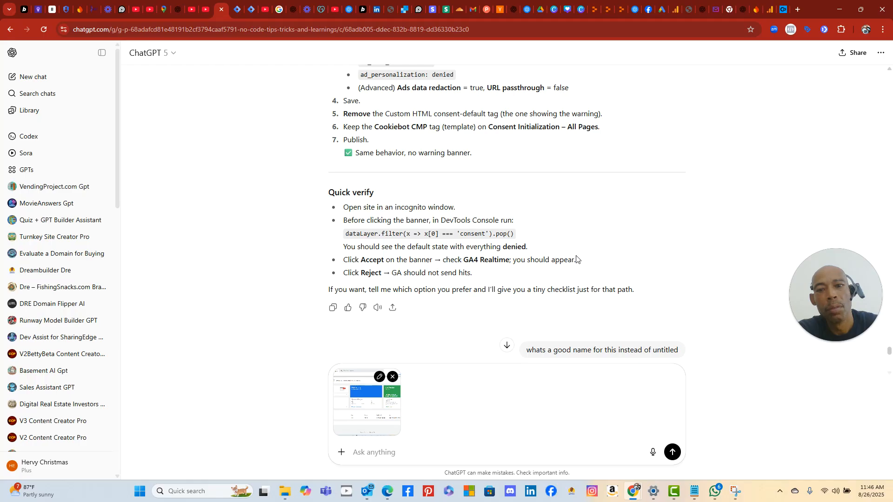
{"action": "scroll", "coordinate": [576, 259], "scroll_direction": "down", "scroll_amount": 4}
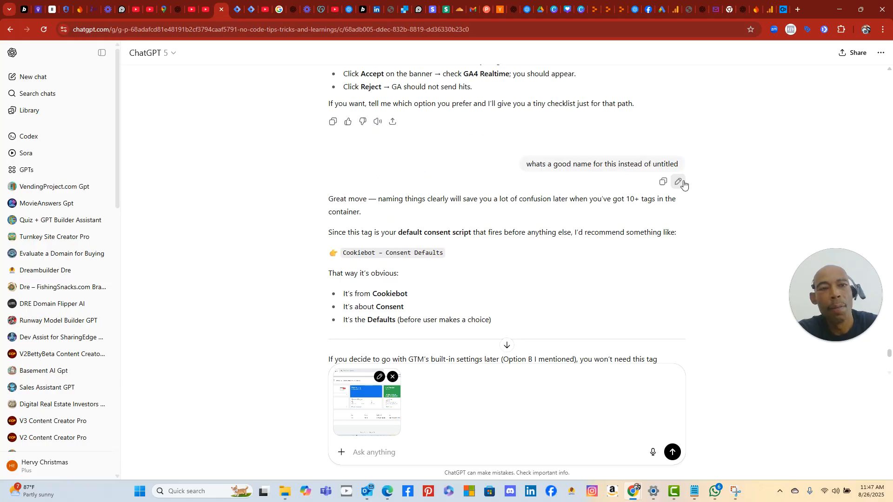
{"action": "left_click", "coordinate": [784, 12]}
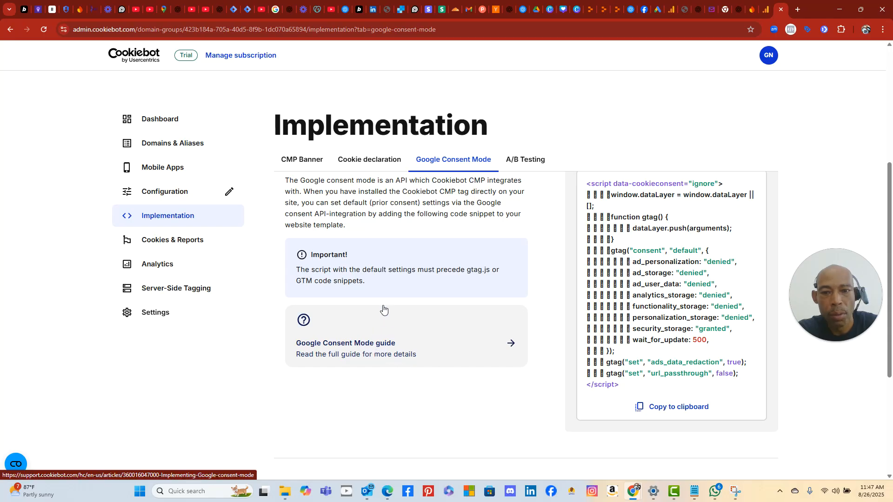
- Open the Implementing Google consent mode guide and allow only necessary cookies on its banner
{"action": "left_click", "coordinate": [372, 342]}
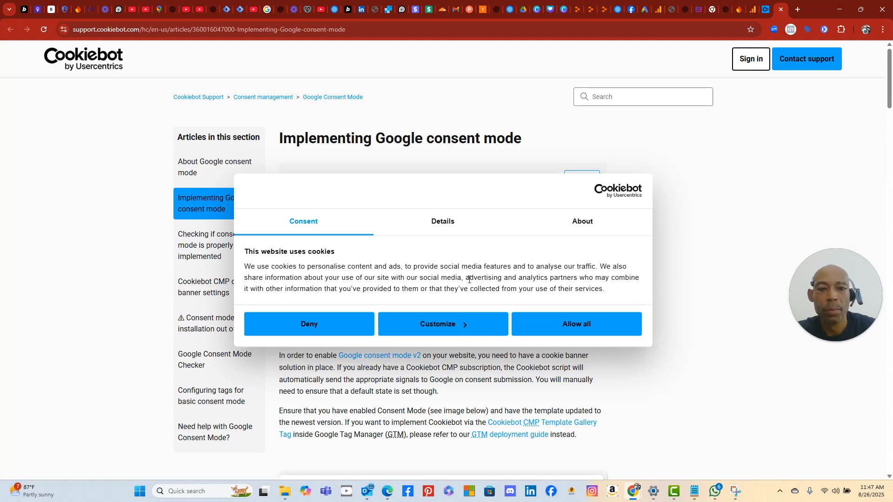
{"action": "left_click", "coordinate": [449, 227]}
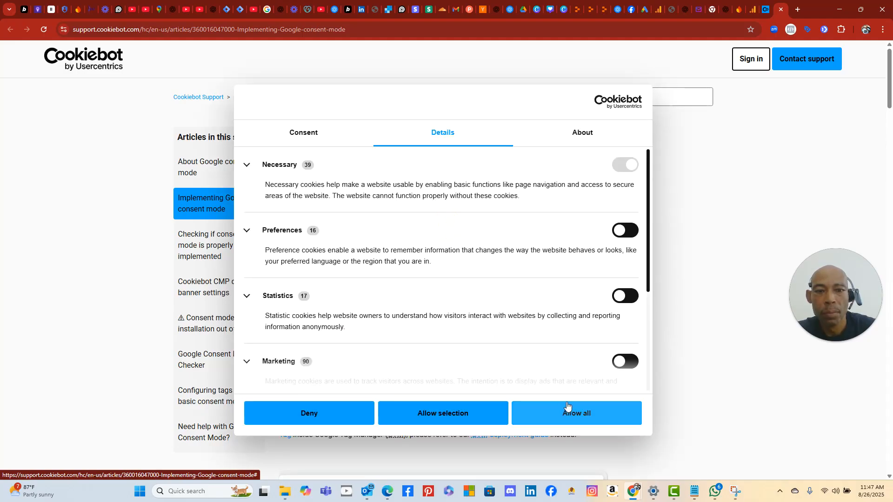
{"action": "left_click", "coordinate": [472, 418]}
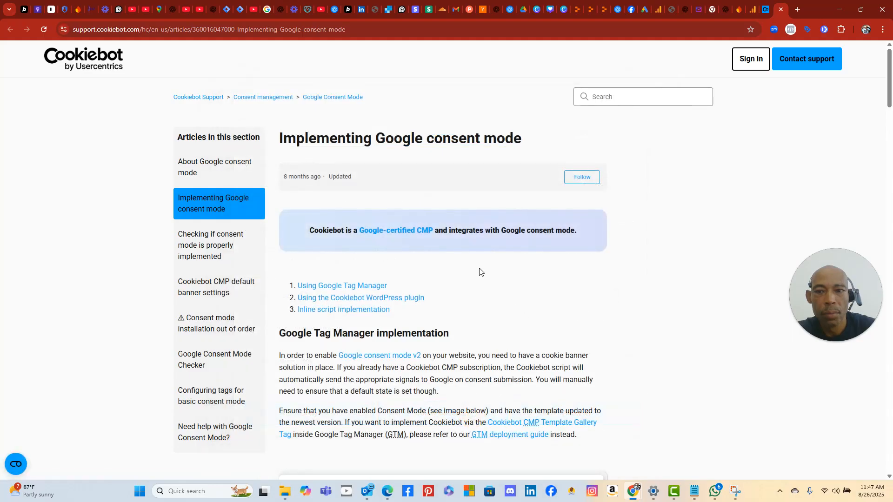
- Back on the admin Implementation page, show the Google Consent Mode script under A/B Testing
{"action": "left_click", "coordinate": [767, 13]}
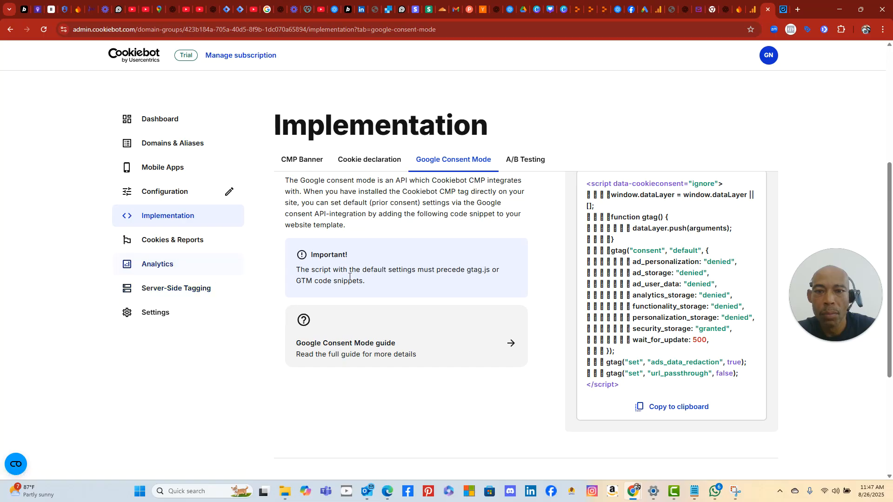
{"action": "left_click", "coordinate": [529, 159]}
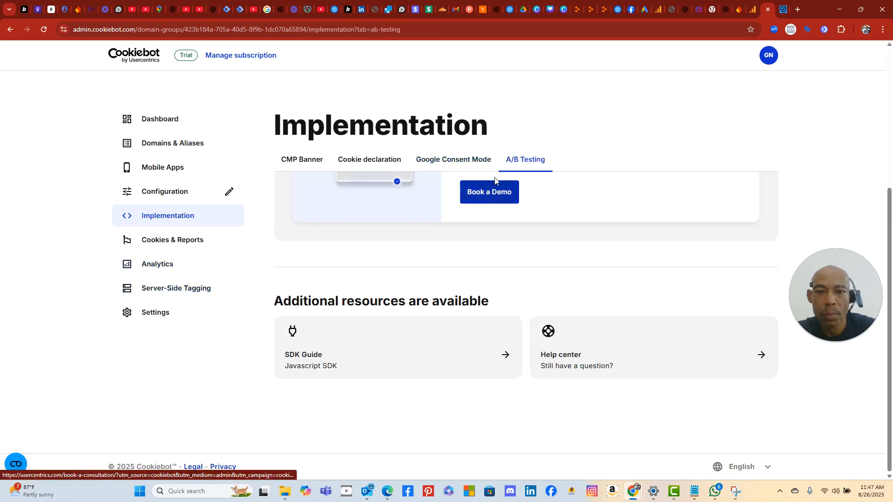
{"action": "left_click", "coordinate": [477, 162]}
- Browse the Cookies & Reports page, briefly checking its domain filter list
{"action": "left_click", "coordinate": [202, 244]}
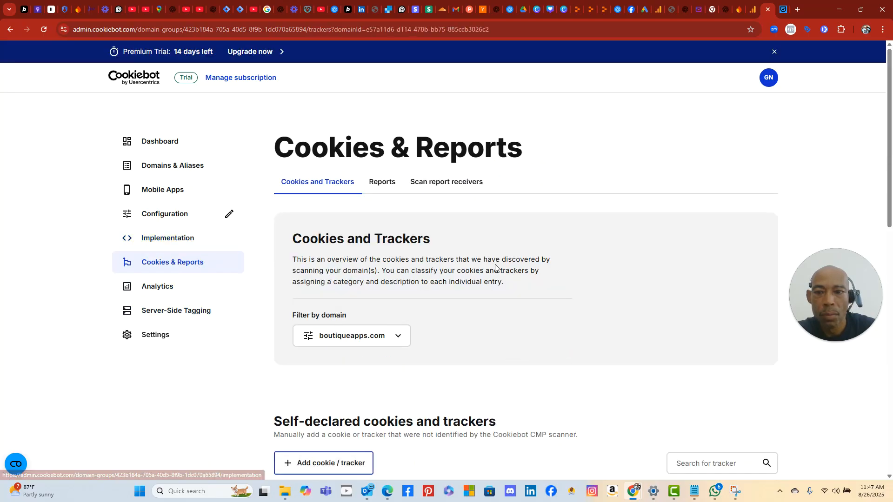
{"action": "scroll", "coordinate": [488, 254], "scroll_direction": "down", "scroll_amount": 3}
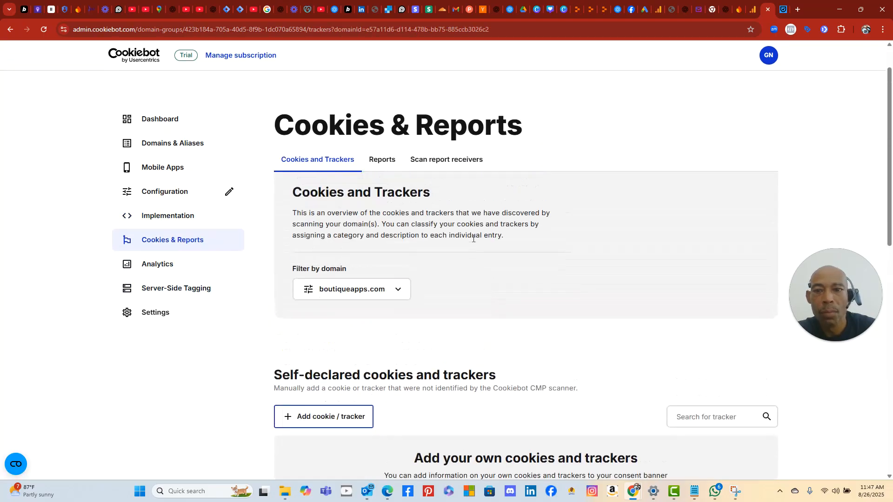
{"action": "left_click", "coordinate": [399, 290]}
{"action": "left_click", "coordinate": [399, 291]}
{"action": "scroll", "coordinate": [478, 270], "scroll_direction": "down", "scroll_amount": 4}
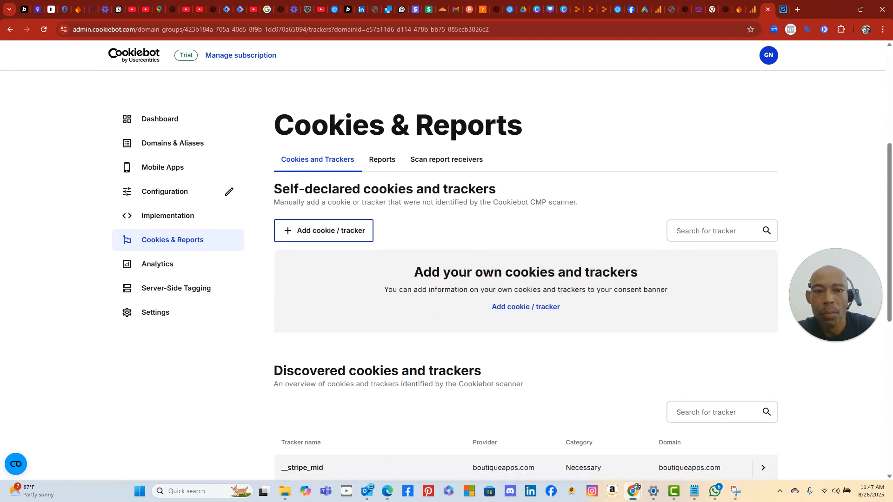
{"action": "scroll", "coordinate": [388, 284], "scroll_direction": "down", "scroll_amount": 4}
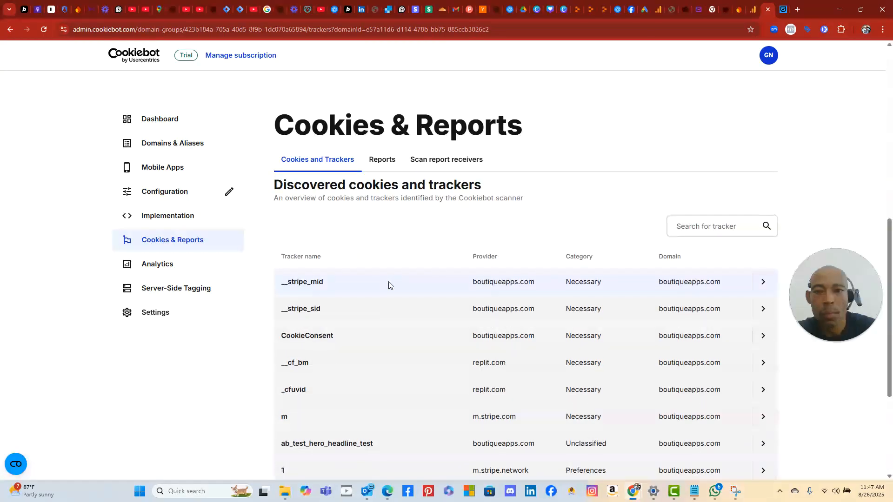
{"action": "scroll", "coordinate": [389, 284], "scroll_direction": "down", "scroll_amount": 4}
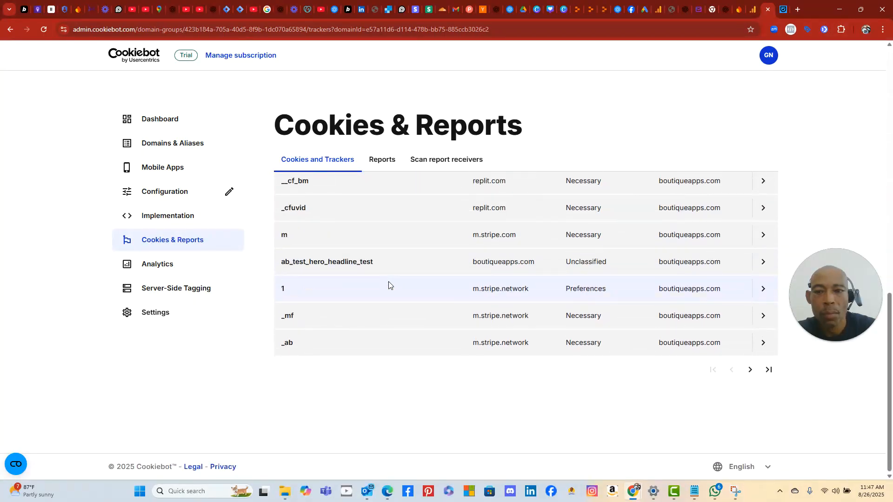
{"action": "scroll", "coordinate": [389, 285], "scroll_direction": "up", "scroll_amount": 4}
{"action": "scroll", "coordinate": [389, 285], "scroll_direction": "down", "scroll_amount": 2}
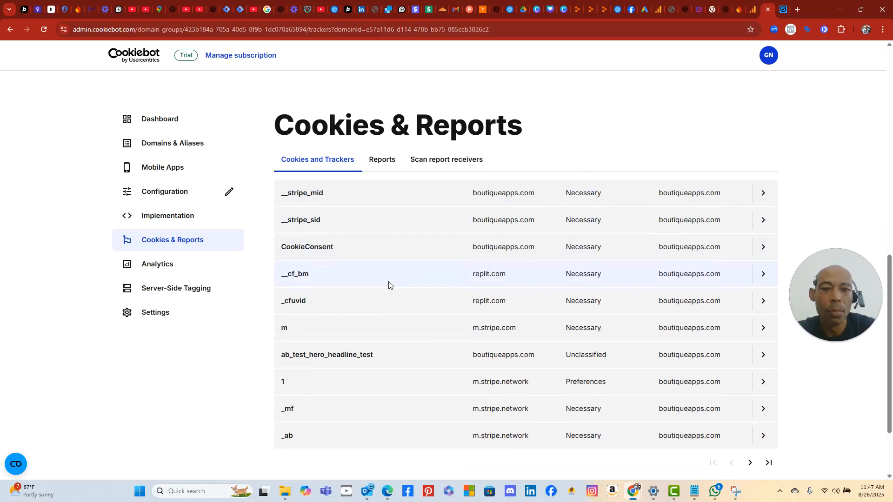
{"action": "scroll", "coordinate": [388, 282], "scroll_direction": "down", "scroll_amount": 1}
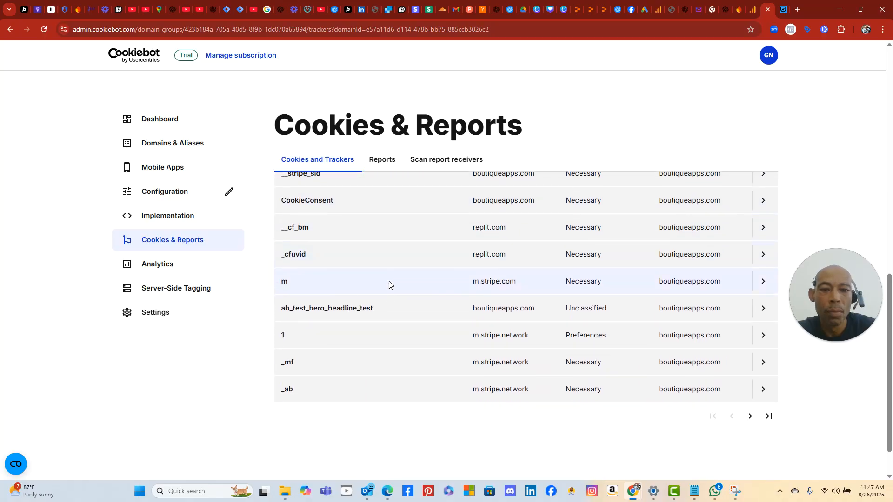
{"action": "scroll", "coordinate": [388, 281], "scroll_direction": "up", "scroll_amount": 3}
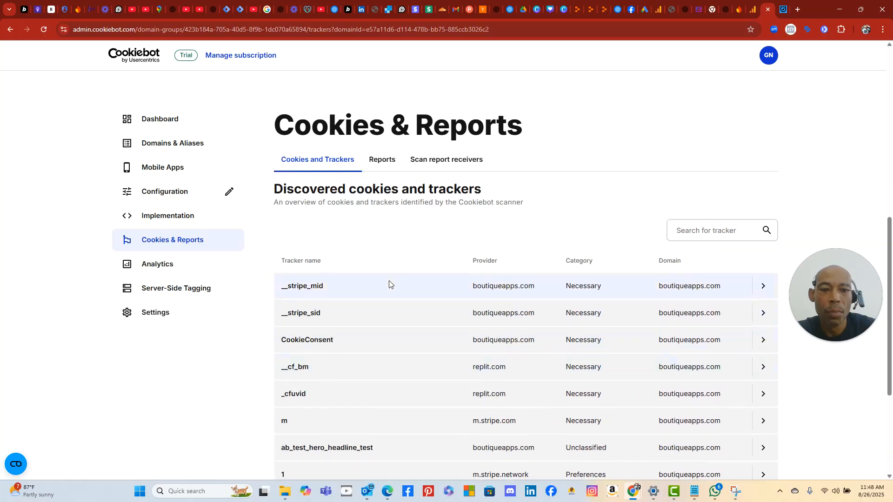
{"action": "scroll", "coordinate": [388, 281], "scroll_direction": "down", "scroll_amount": 1}
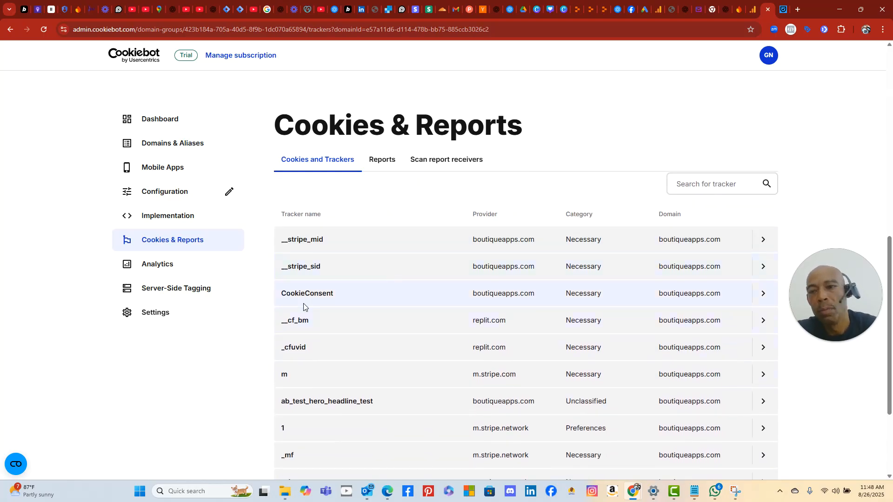
- Review the consent analytics showing 0 opt-ins and opt-outs, then view Server-Side Tagging
{"action": "left_click", "coordinate": [179, 268]}
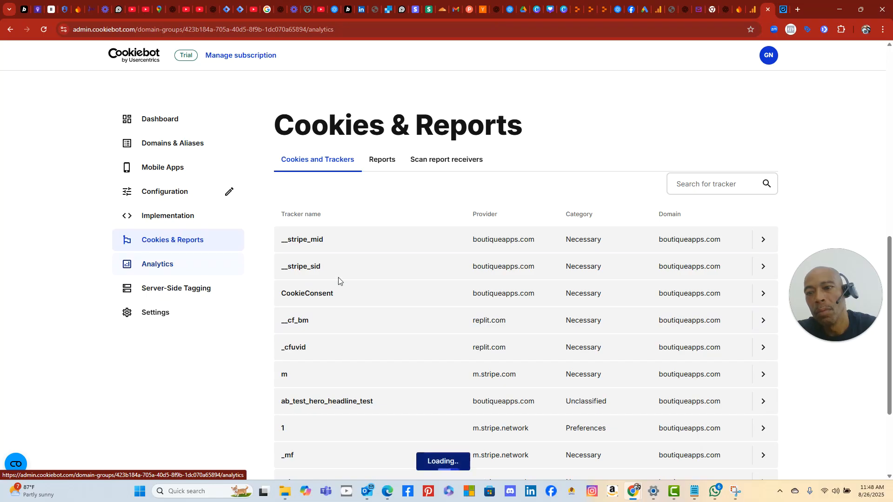
{"action": "scroll", "coordinate": [559, 297], "scroll_direction": "down", "scroll_amount": 3}
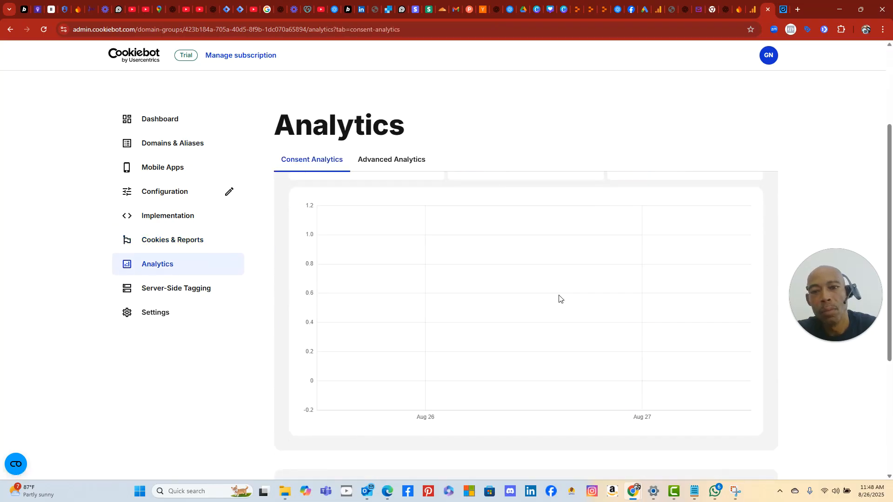
{"action": "scroll", "coordinate": [559, 299], "scroll_direction": "up", "scroll_amount": 2}
{"action": "left_click", "coordinate": [187, 292]}
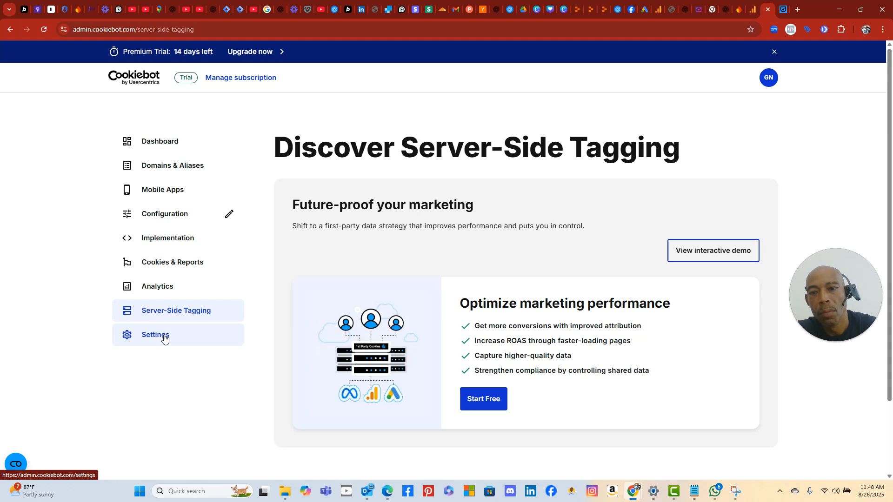
- Try the free server-side tagging offer, then view the Settings Account tab with Company account type
{"action": "left_click", "coordinate": [497, 402]}
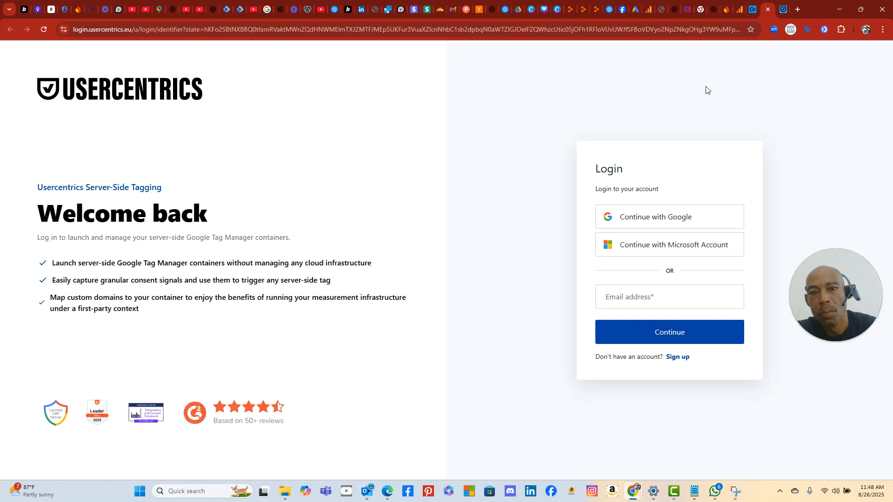
{"action": "left_click", "coordinate": [754, 10]}
{"action": "left_click", "coordinate": [167, 335]}
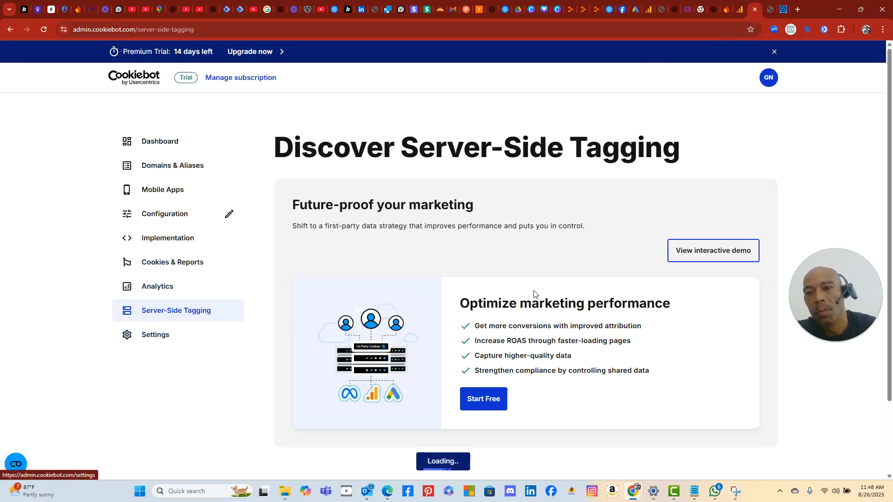
{"action": "scroll", "coordinate": [667, 264], "scroll_direction": "down", "scroll_amount": 3}
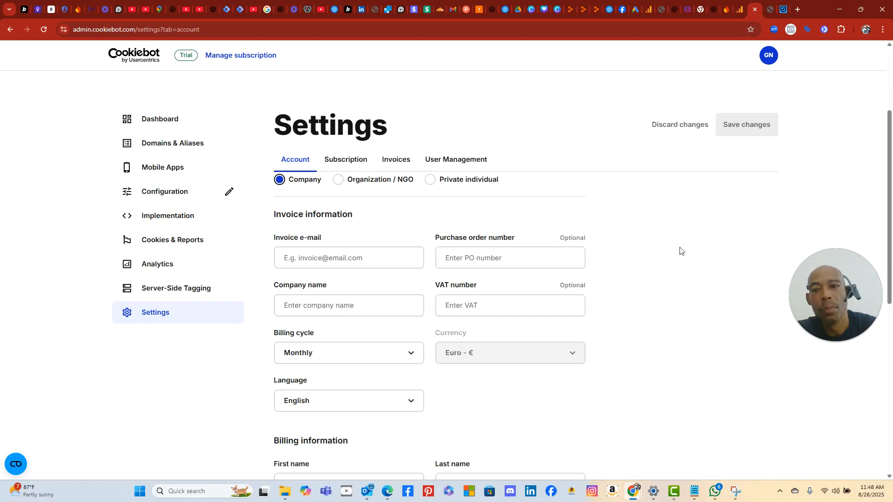
{"action": "scroll", "coordinate": [783, 264], "scroll_direction": "up", "scroll_amount": 1}
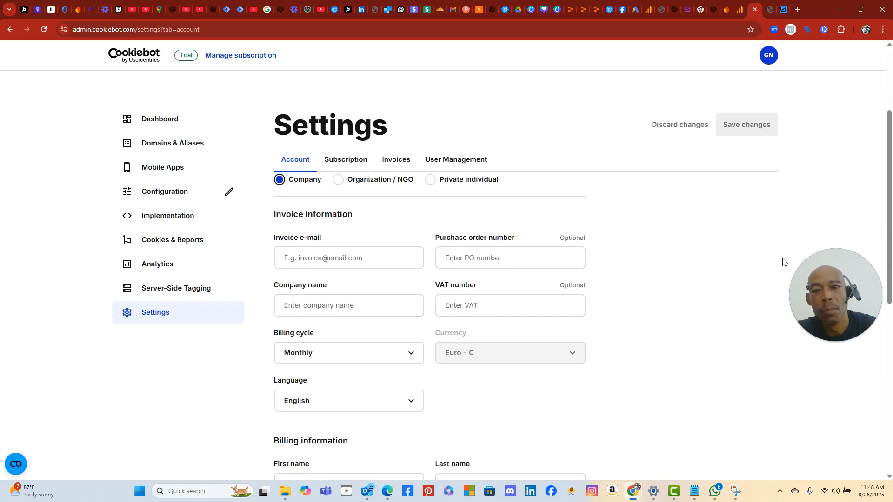
{"action": "scroll", "coordinate": [782, 262], "scroll_direction": "down", "scroll_amount": 7}
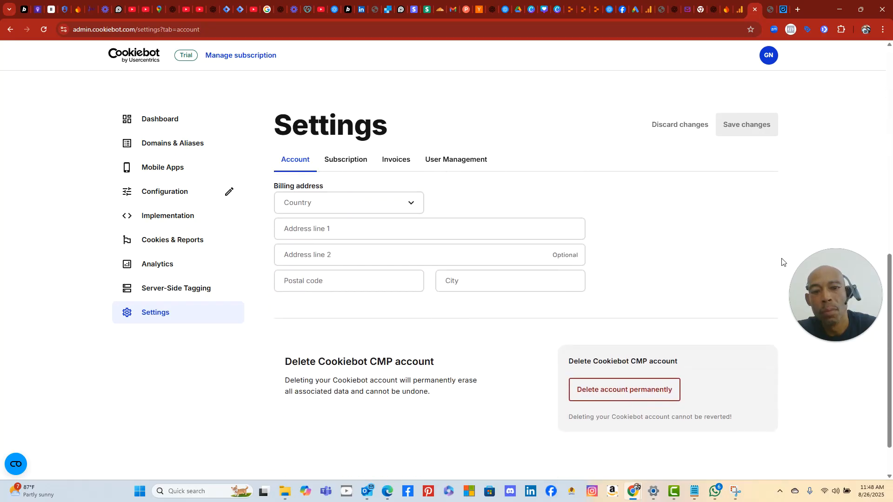
{"action": "scroll", "coordinate": [783, 263], "scroll_direction": "up", "scroll_amount": 10}
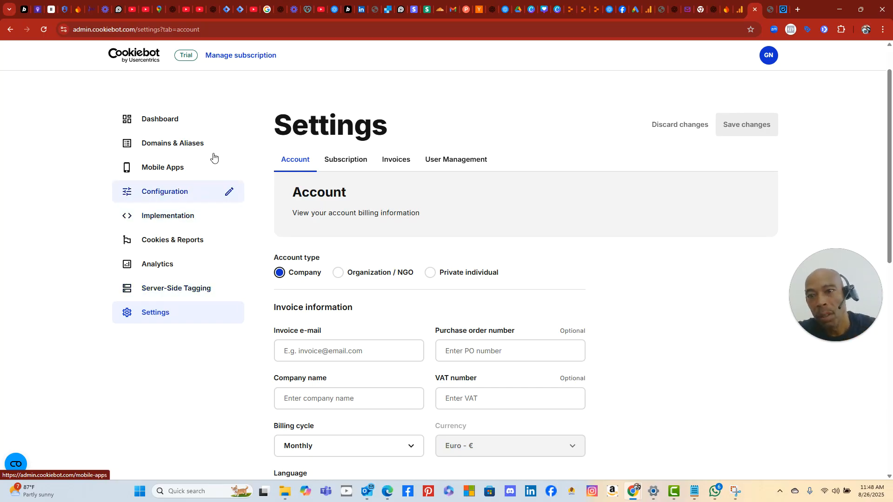
- In the Analytics consent setup, select the boutique apps for banner Tag Manager container
{"action": "left_click", "coordinate": [739, 9]}
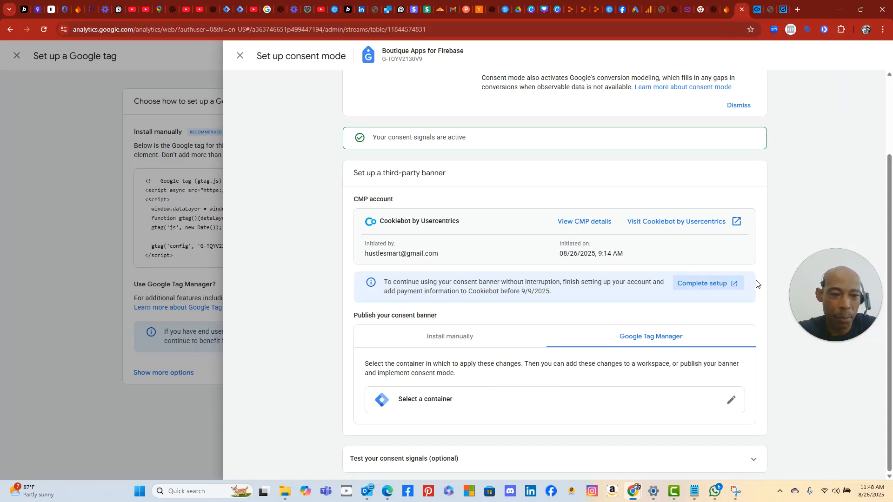
{"action": "left_click", "coordinate": [598, 401]}
{"action": "left_click", "coordinate": [296, 102]}
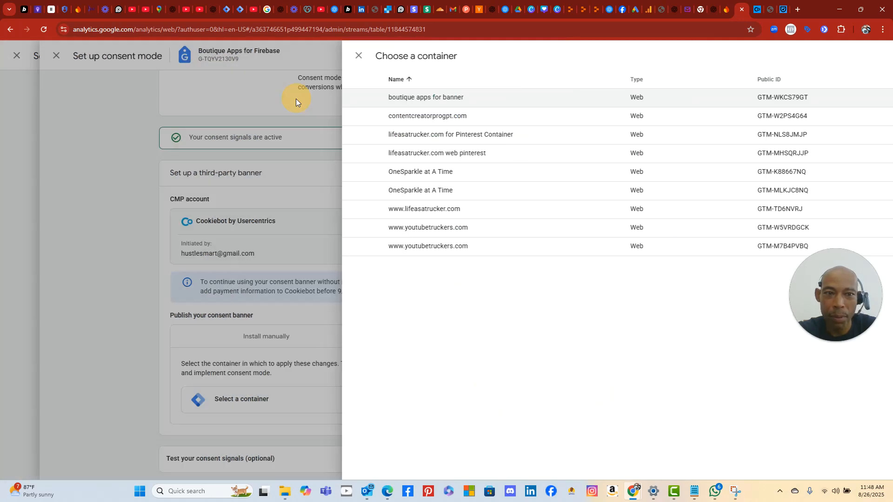
{"action": "scroll", "coordinate": [616, 365], "scroll_direction": "down", "scroll_amount": 3}
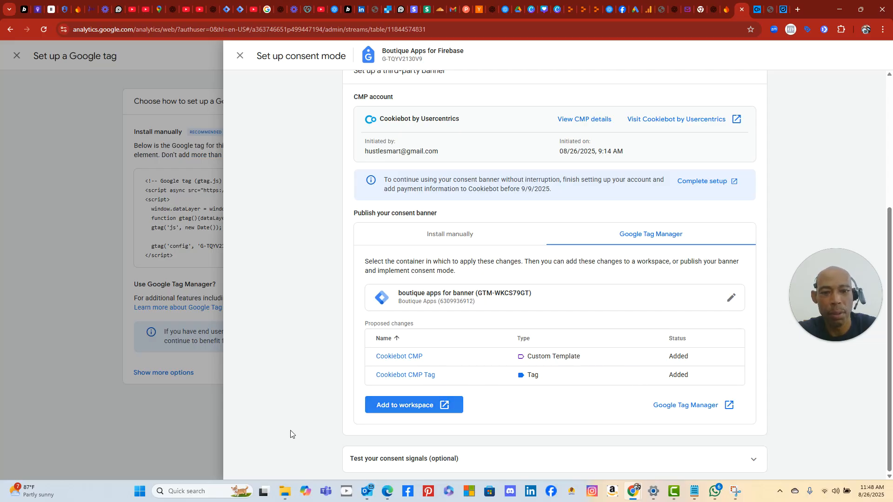
- Snip the container and proposed changes area, close the consent mode panel, and return to ChatGPT
{"action": "left_click", "coordinate": [139, 491]}
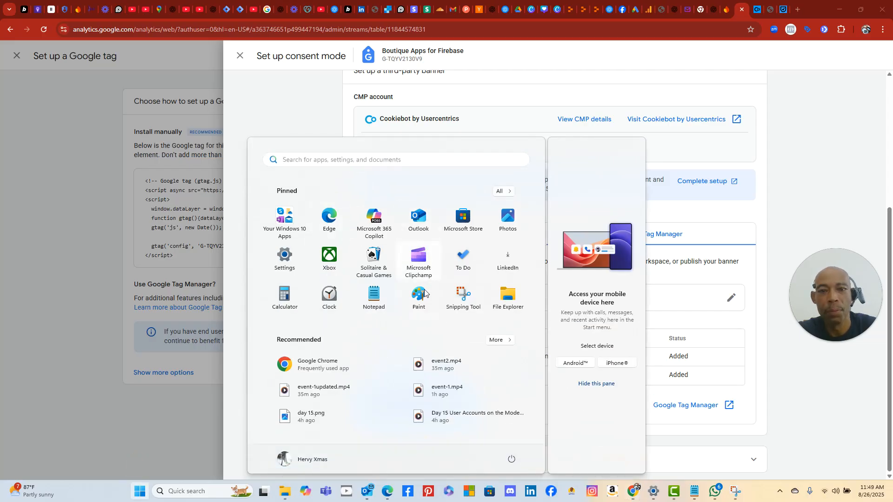
{"action": "left_click", "coordinate": [463, 295]}
{"action": "left_click", "coordinate": [196, 23]}
{"action": "left_click_drag", "start_coordinate": [186, 41], "coordinate": [890, 500]}
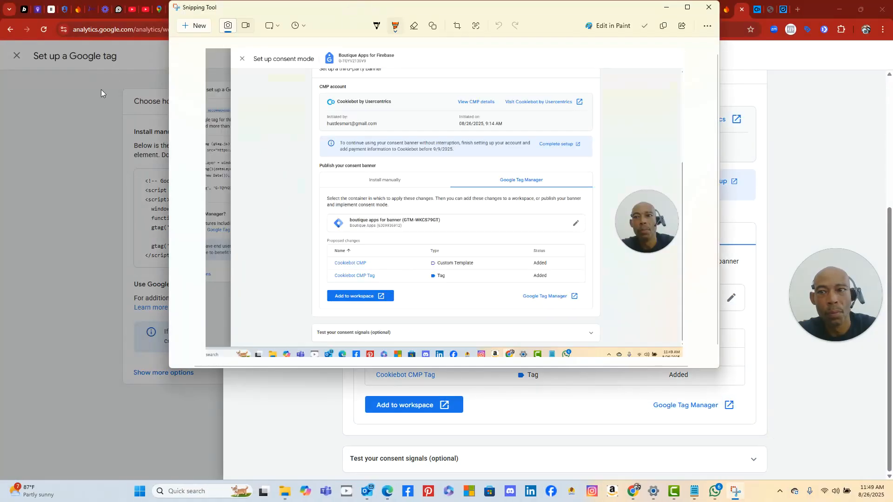
{"action": "left_click", "coordinate": [103, 88]}
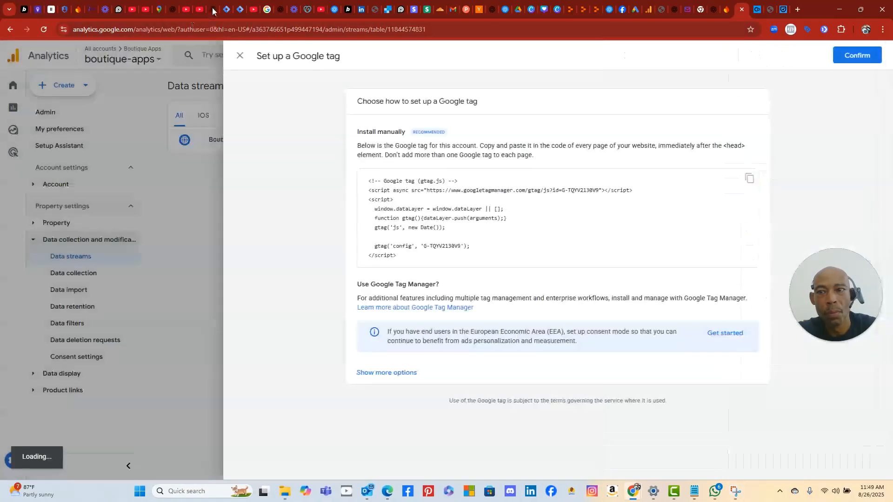
{"action": "left_click", "coordinate": [212, 9]}
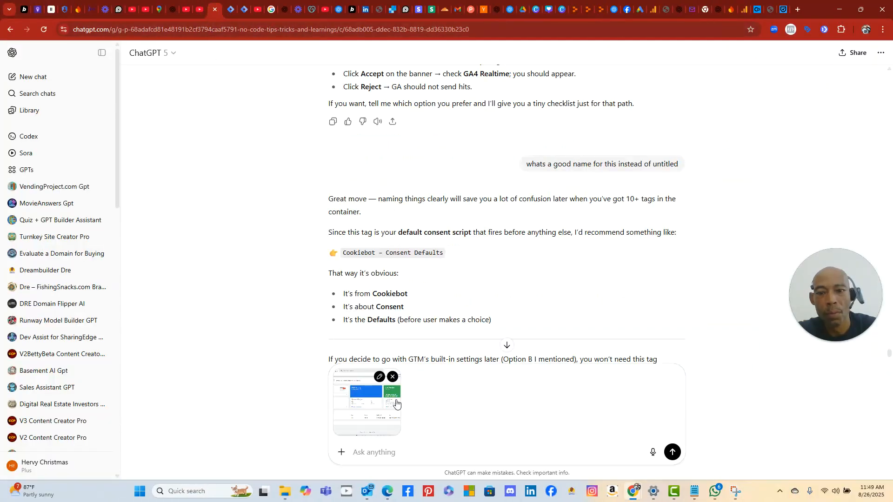
- Replace the old attachment with the new snip and send 'what do i do' to ChatGPT
{"action": "left_click", "coordinate": [393, 377]}
{"action": "left_click", "coordinate": [372, 447]}
{"action": "right_click", "coordinate": [373, 447]}
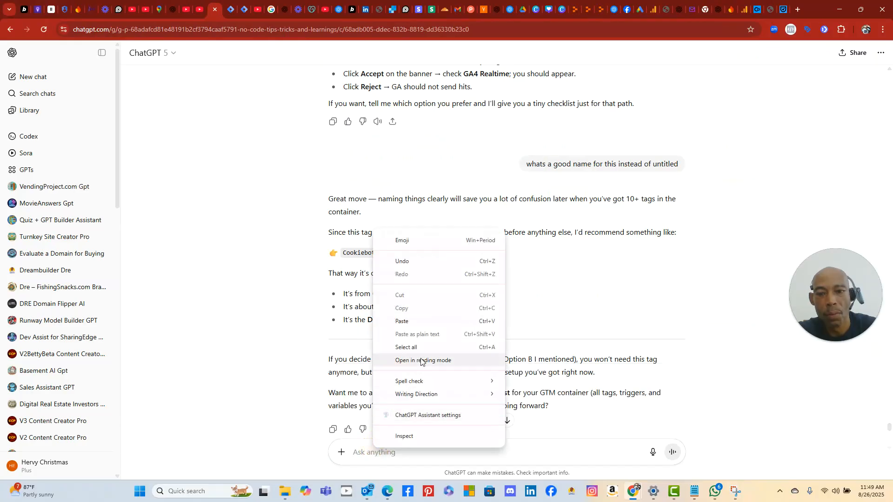
{"action": "left_click", "coordinate": [430, 323]}
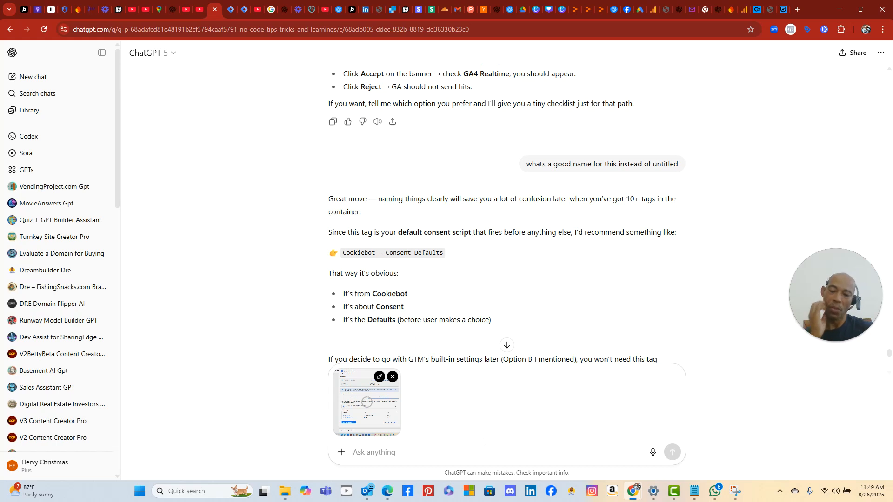
{"action": "type", "text": "what do i"}
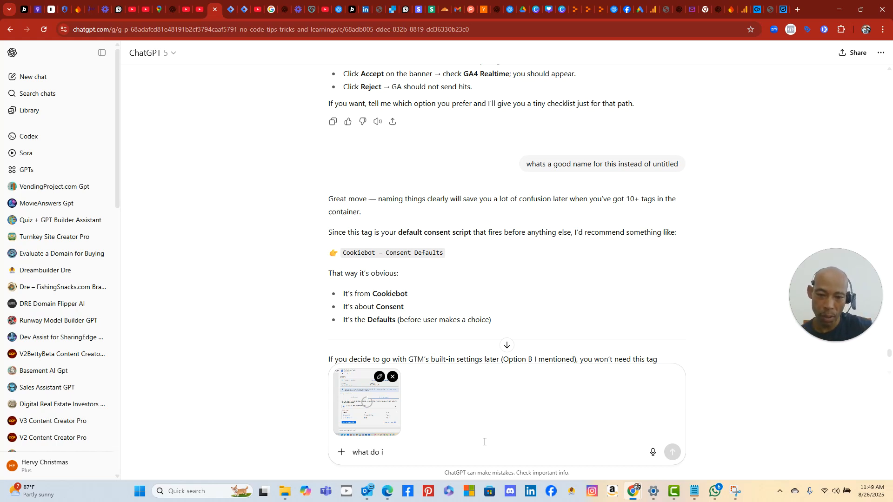
{"action": "type", "text": " do here.  says add to workspace."}
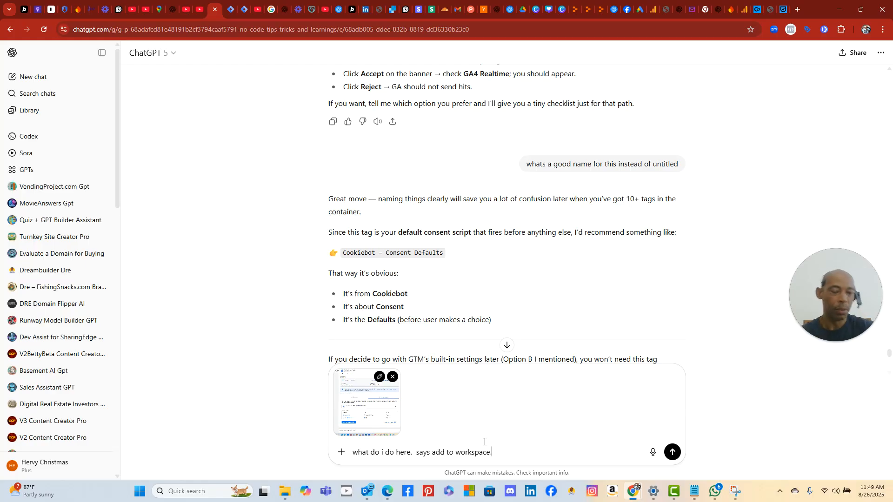
{"action": "left_click", "coordinate": [672, 452]}
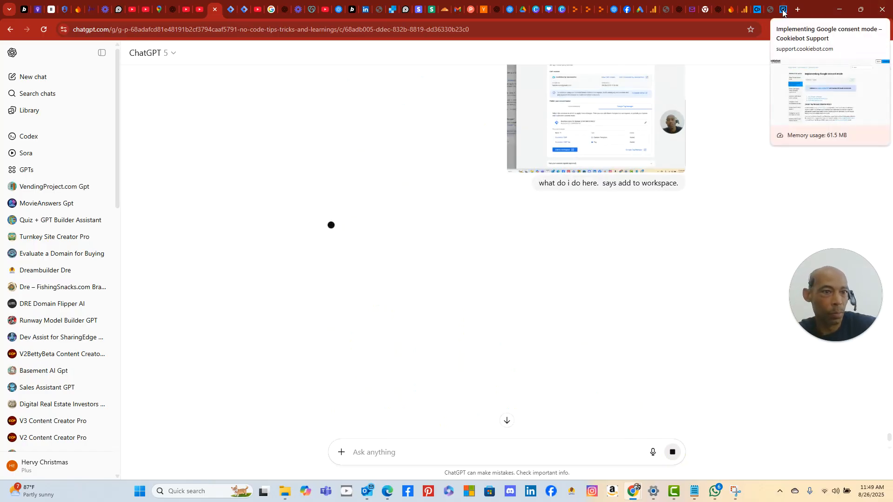
- Close the Google tag setup panel and inspect the Boutique Apps for Firebase stream details
{"action": "left_click", "coordinate": [754, 14]}
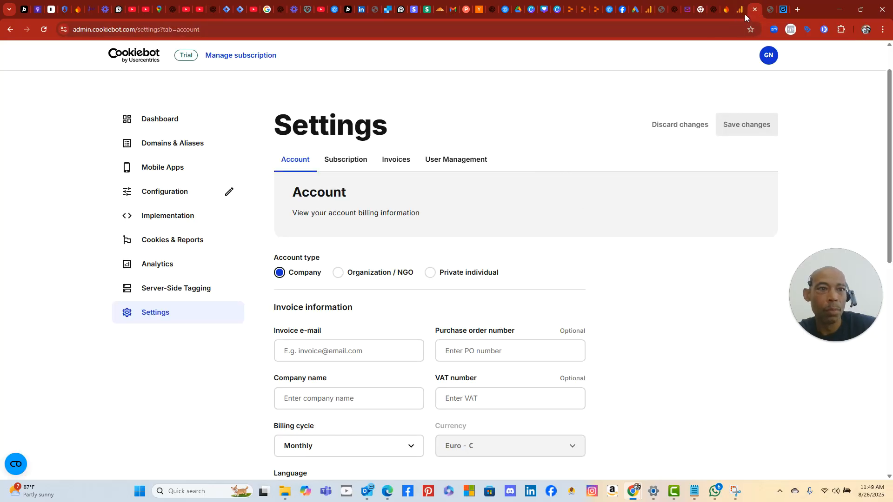
{"action": "left_click", "coordinate": [740, 10]}
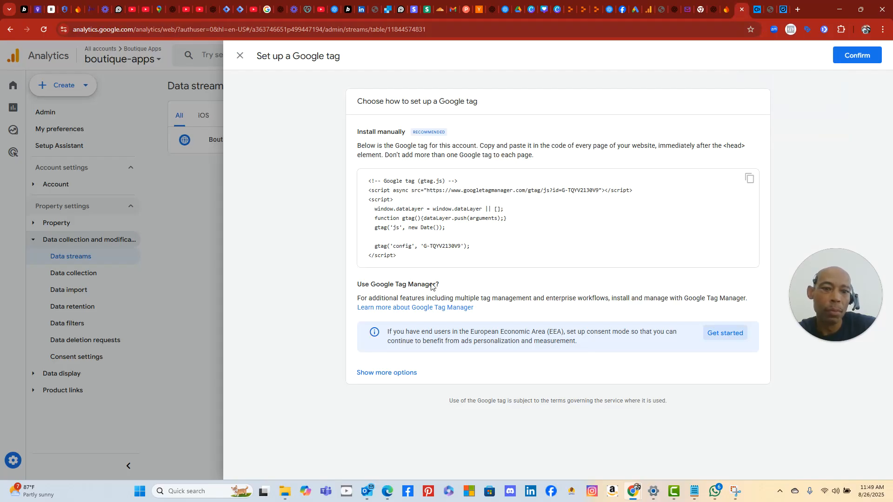
{"action": "left_click", "coordinate": [242, 60]}
{"action": "left_click", "coordinate": [565, 144]}
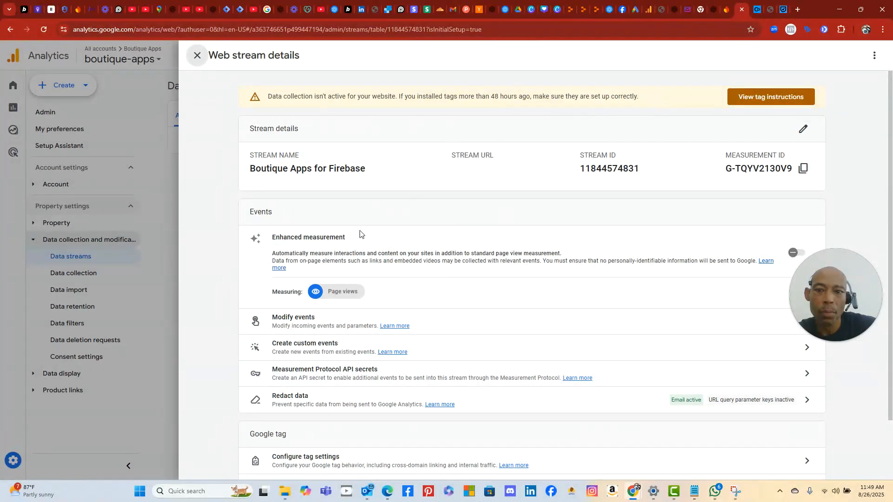
{"action": "left_click", "coordinate": [198, 56]}
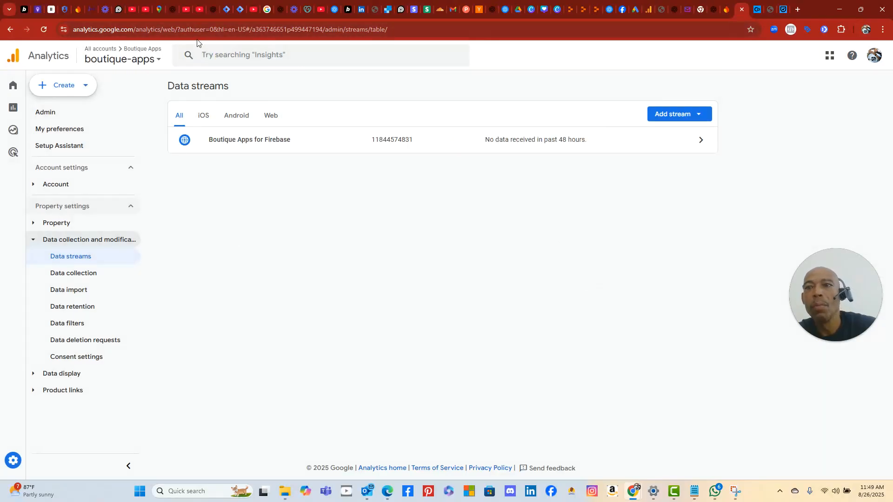
{"action": "left_click", "coordinate": [212, 10]}
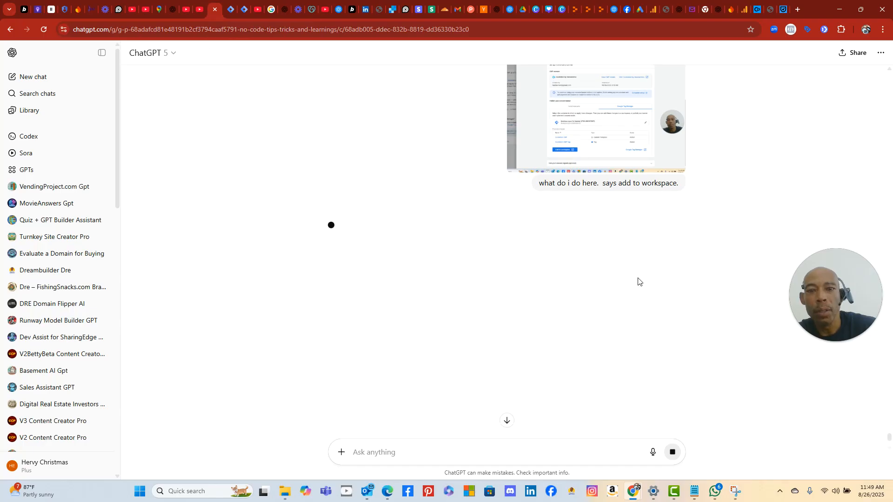
- Return Cookiebot to Server-Side Tagging, then recheck the Firebase stream, which shows no data in 48 hours
{"action": "left_click", "coordinate": [757, 11]}
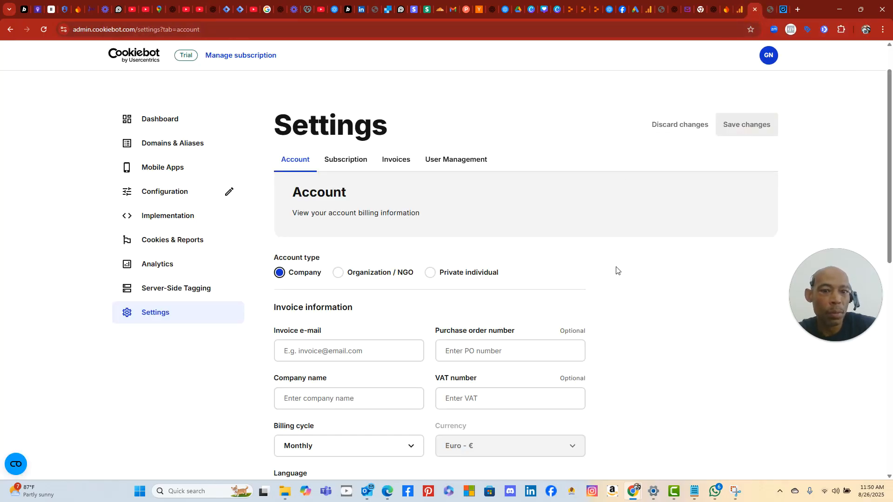
{"action": "left_click", "coordinate": [7, 30]}
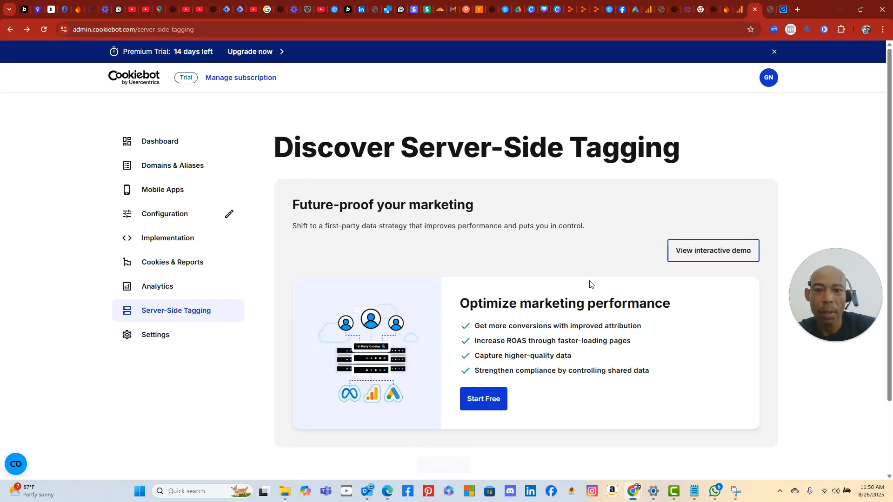
{"action": "left_click", "coordinate": [741, 14]}
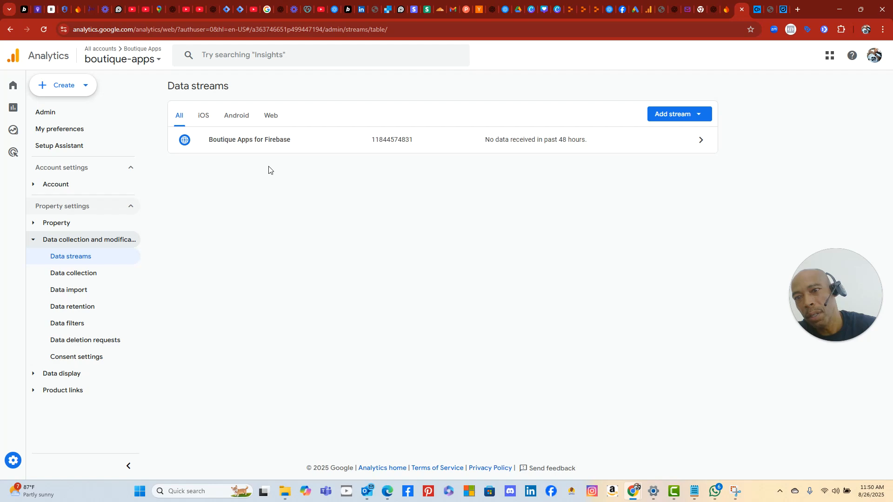
{"action": "left_click", "coordinate": [272, 141]}
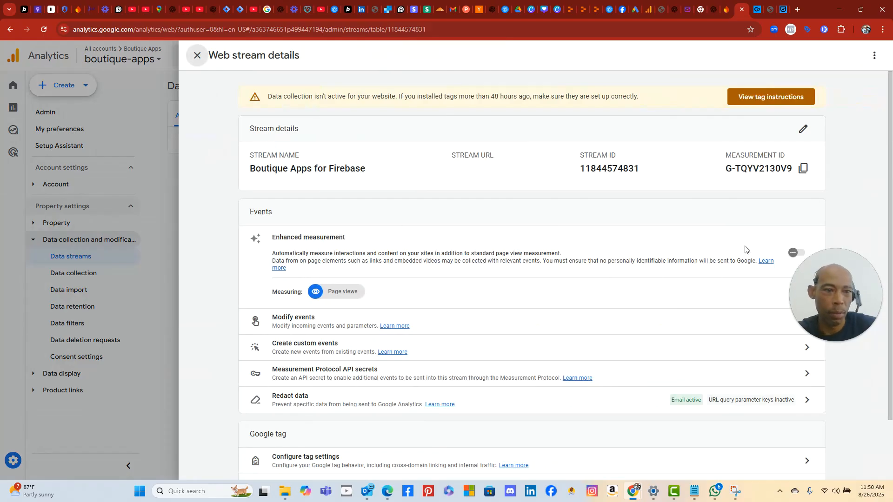
{"action": "left_click", "coordinate": [172, 298]}
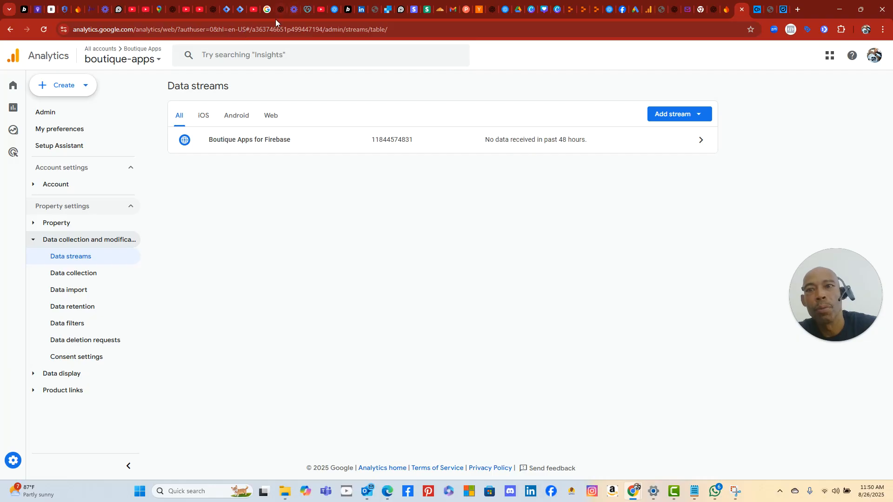
- Read ChatGPT's steps: Add to workspace, then publish GTM as 'v4 – Added Cookiebot CMP'
{"action": "left_click", "coordinate": [215, 14]}
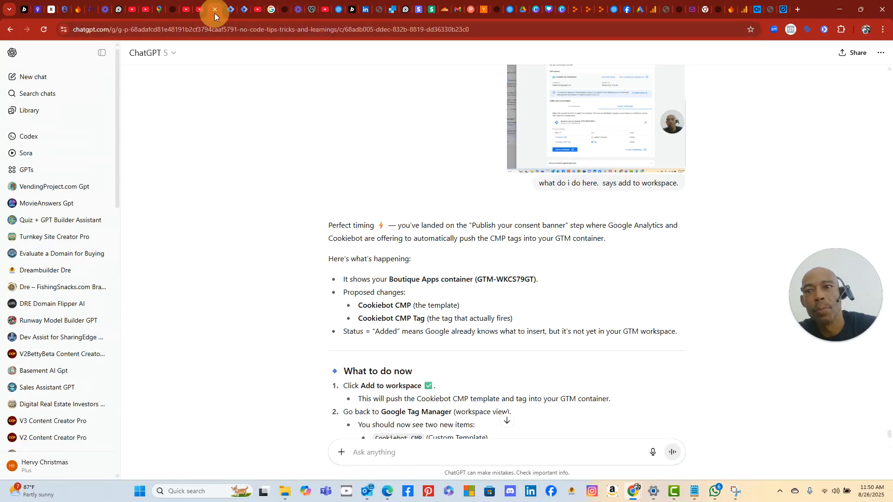
{"action": "scroll", "coordinate": [339, 243], "scroll_direction": "down", "scroll_amount": 7}
{"action": "scroll", "coordinate": [343, 236], "scroll_direction": "up", "scroll_amount": 6}
{"action": "scroll", "coordinate": [344, 233], "scroll_direction": "down", "scroll_amount": 1}
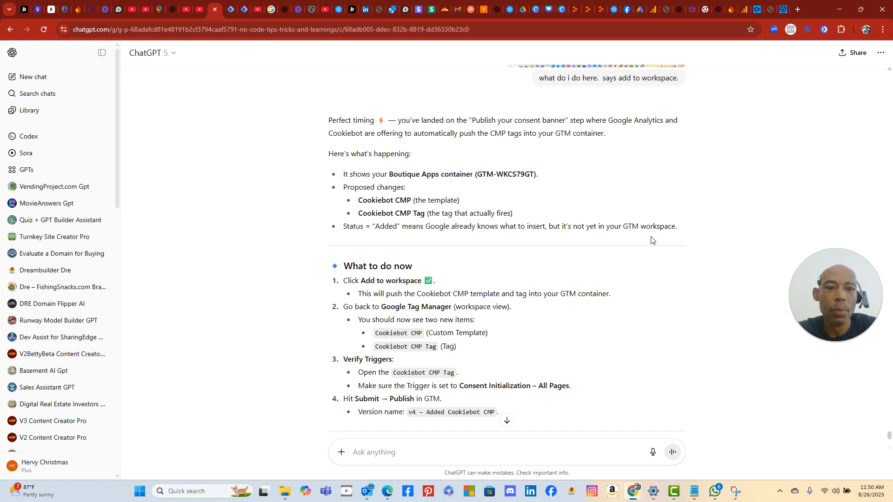
{"action": "scroll", "coordinate": [415, 291], "scroll_direction": "down", "scroll_amount": 2}
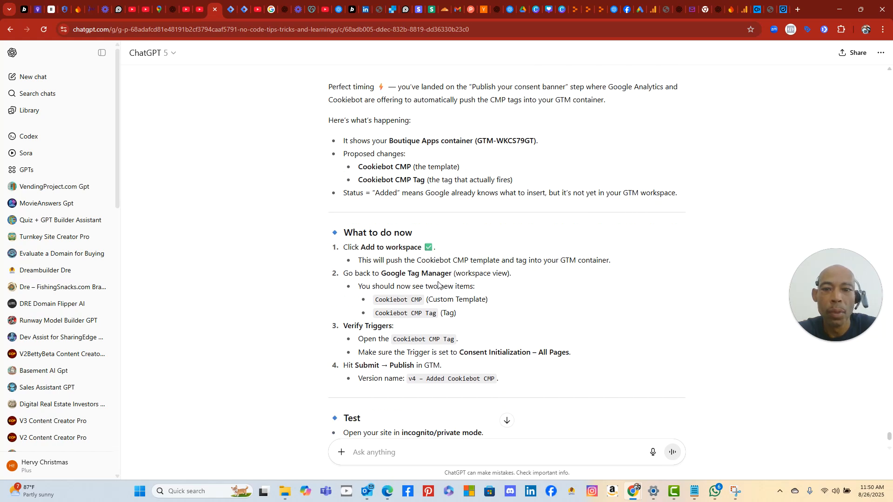
{"action": "scroll", "coordinate": [504, 231], "scroll_direction": "down", "scroll_amount": 1}
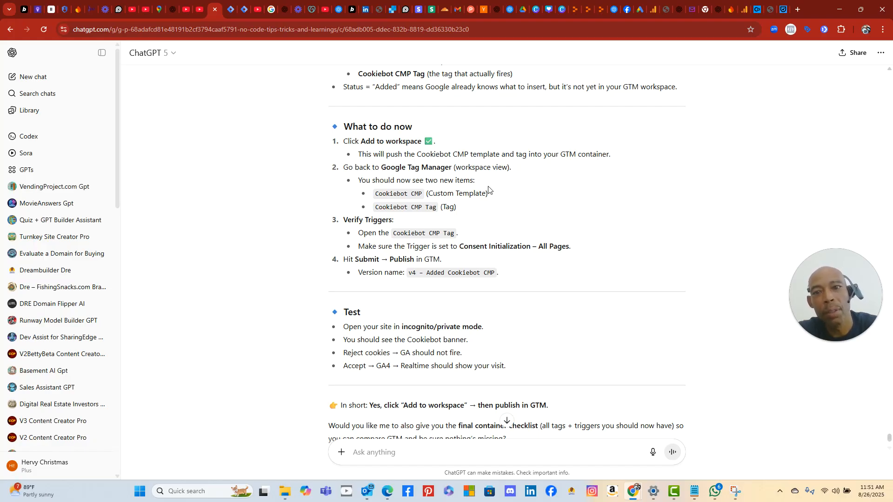
- Check the other workspace overview tab, then settle on the Tag Manager folders page
{"action": "left_click", "coordinate": [230, 10]}
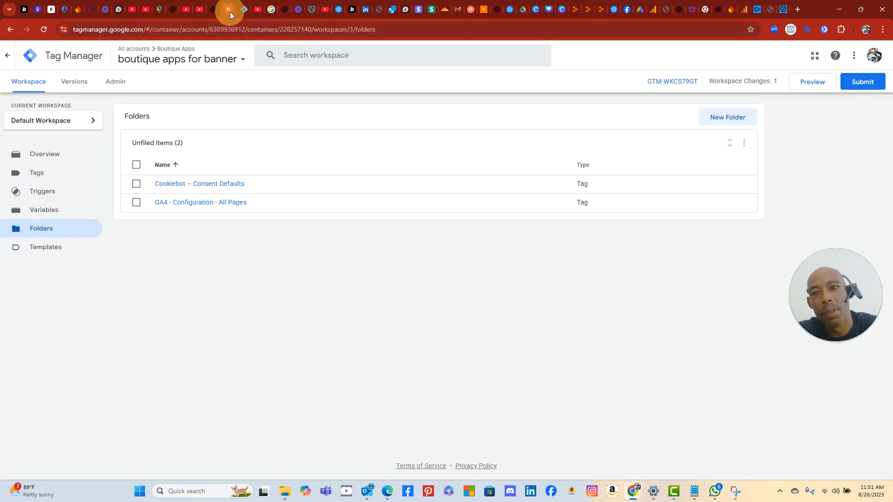
{"action": "left_click", "coordinate": [244, 13]}
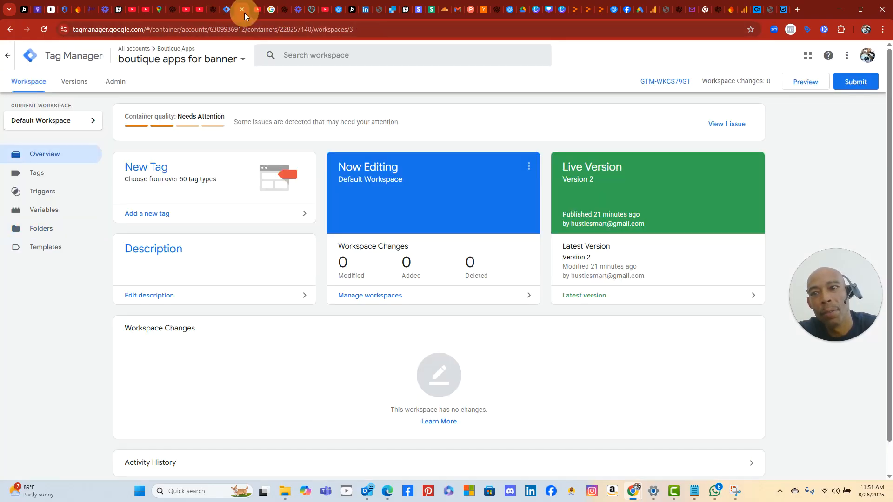
{"action": "scroll", "coordinate": [90, 231], "scroll_direction": "down", "scroll_amount": 1}
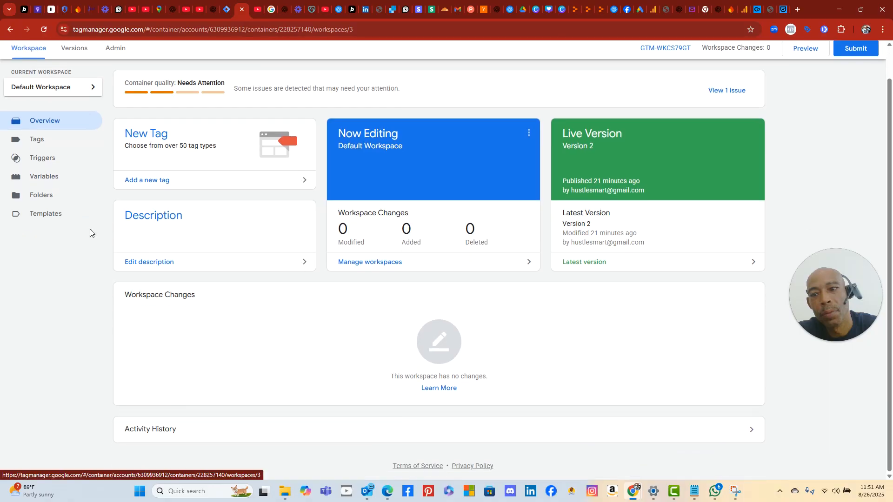
{"action": "scroll", "coordinate": [90, 231], "scroll_direction": "up", "scroll_amount": 1}
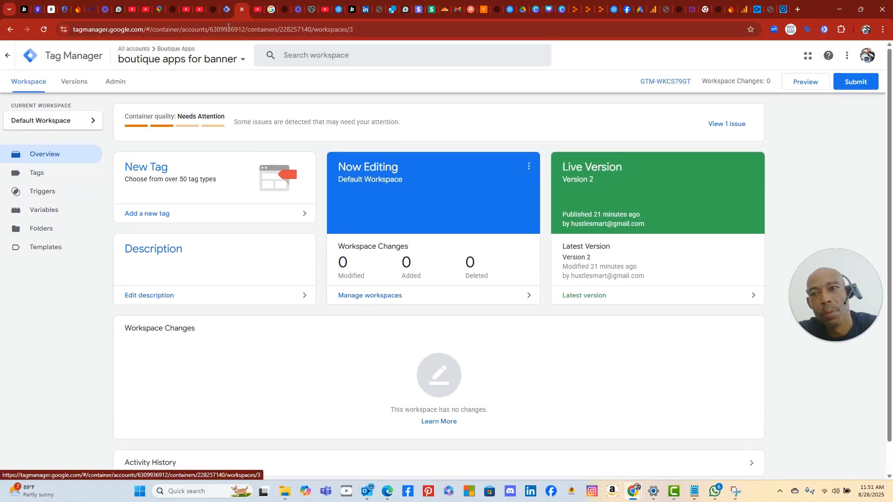
{"action": "left_click", "coordinate": [211, 14]}
{"action": "left_click", "coordinate": [232, 12]}
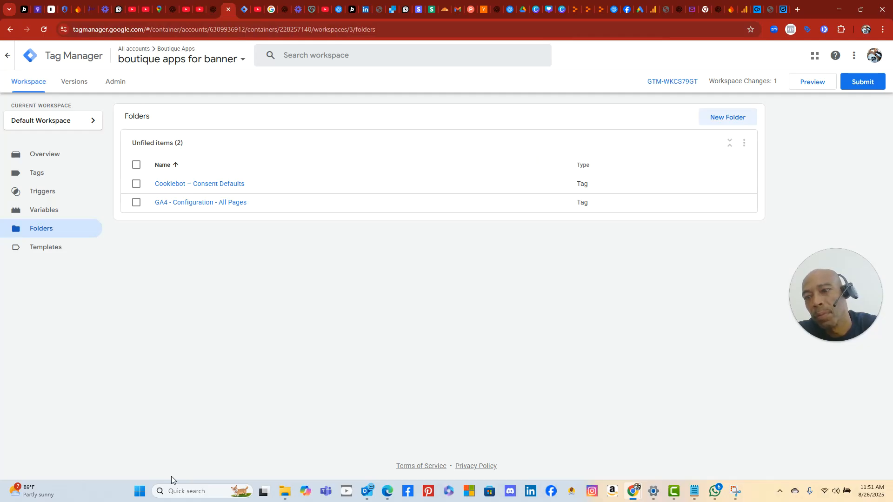
- Snip the Tag Manager folders page with Snipping Tool and return to ChatGPT
{"action": "left_click", "coordinate": [142, 488]}
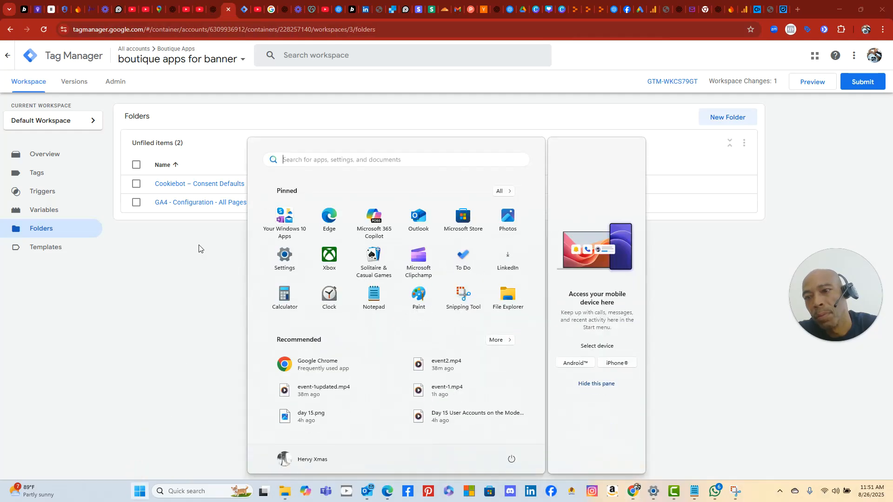
{"action": "left_click", "coordinate": [463, 292]}
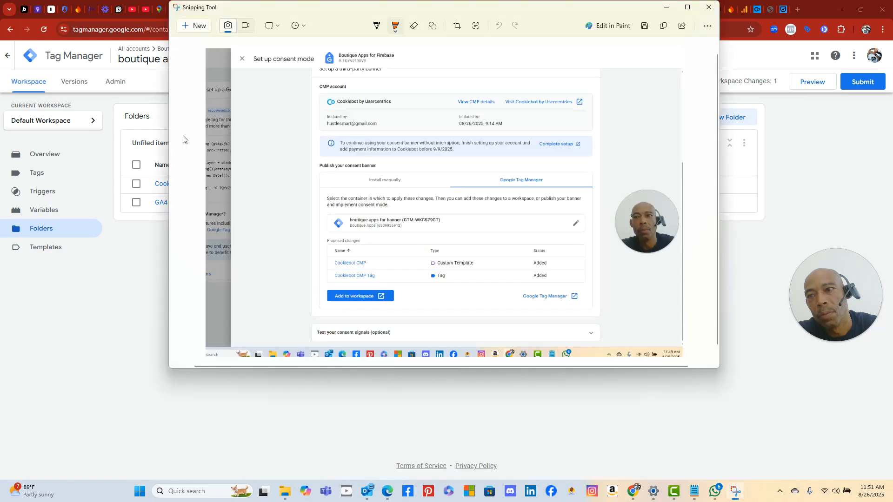
{"action": "left_click", "coordinate": [200, 27]}
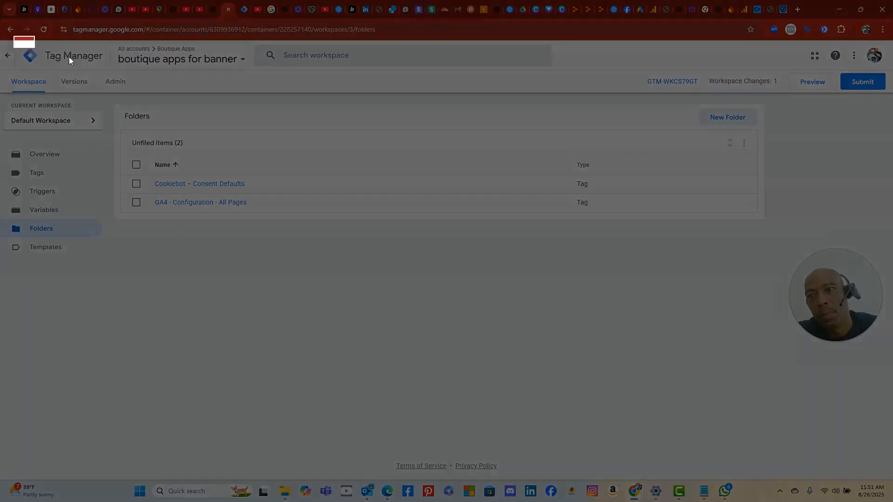
{"action": "left_click_drag", "start_coordinate": [13, 35], "coordinate": [738, 321]}
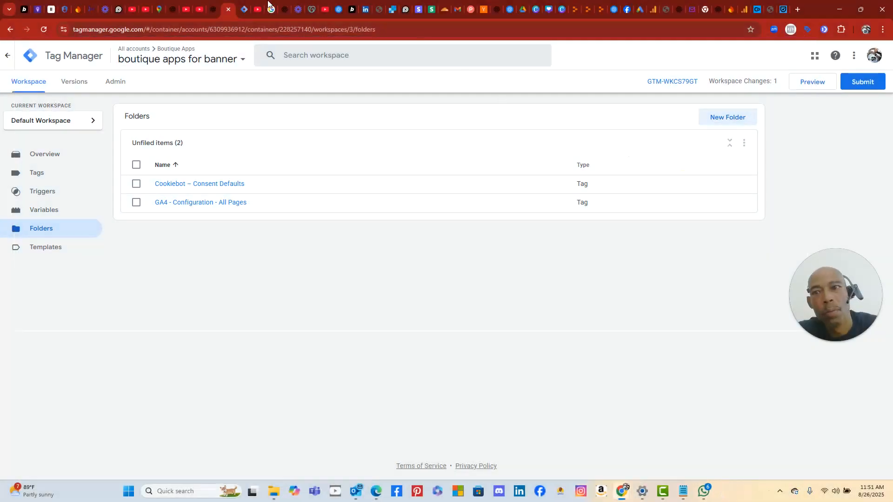
{"action": "left_click", "coordinate": [143, 289]}
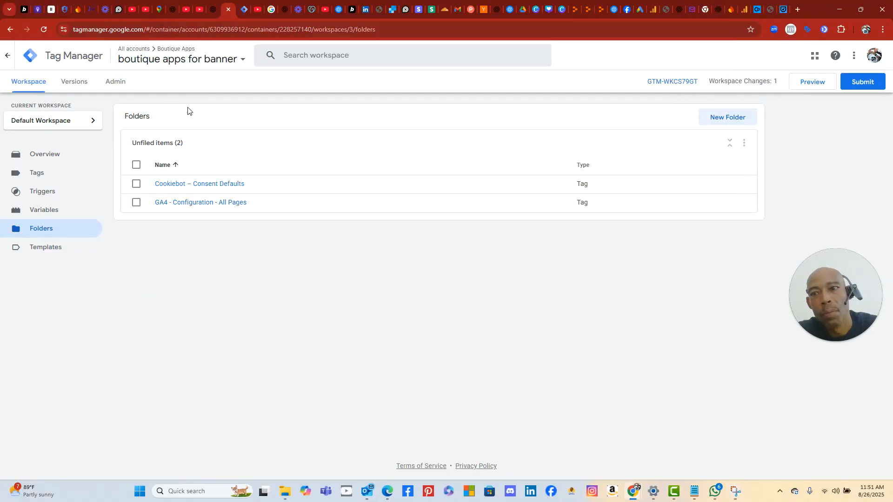
{"action": "left_click", "coordinate": [215, 14]}
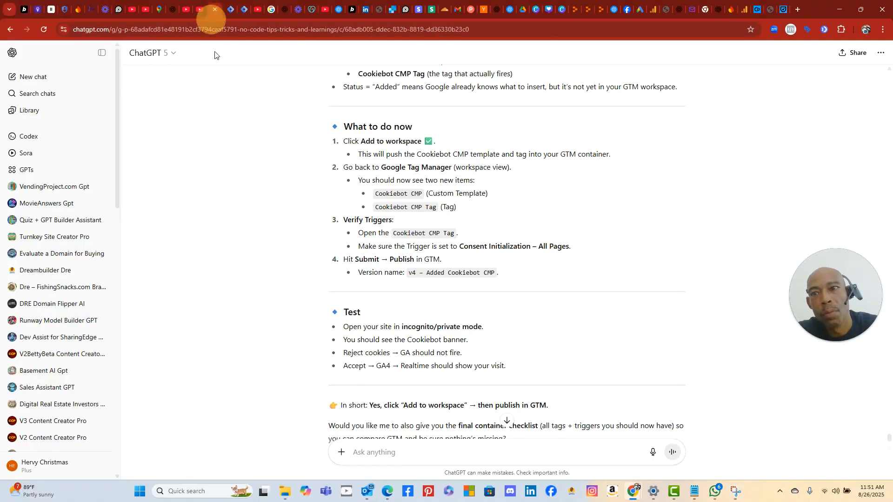
- Paste the folders screenshot and send 'thats not what i see' to ChatGPT
{"action": "right_click", "coordinate": [409, 447]}
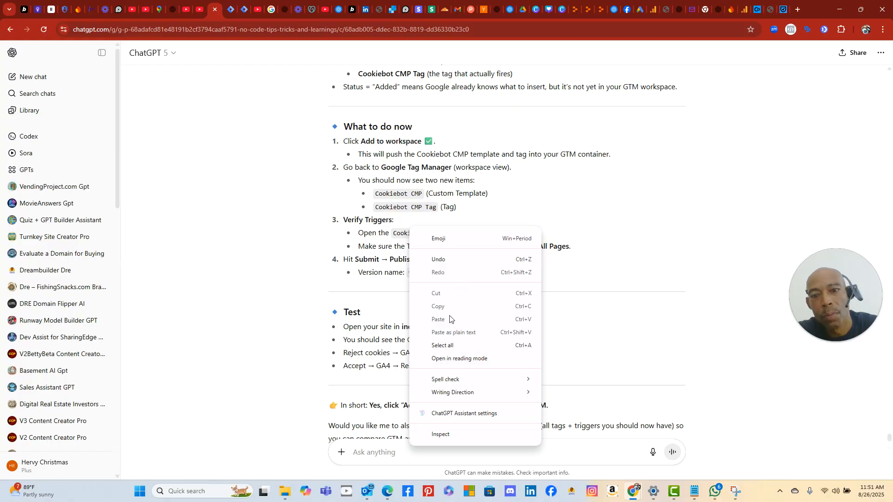
{"action": "left_click", "coordinate": [378, 458]}
{"action": "right_click", "coordinate": [377, 450]}
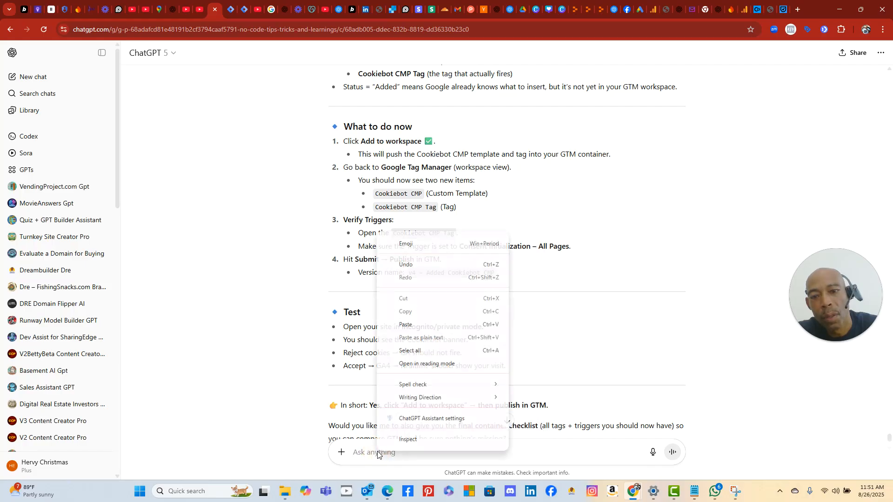
{"action": "left_click", "coordinate": [424, 325]}
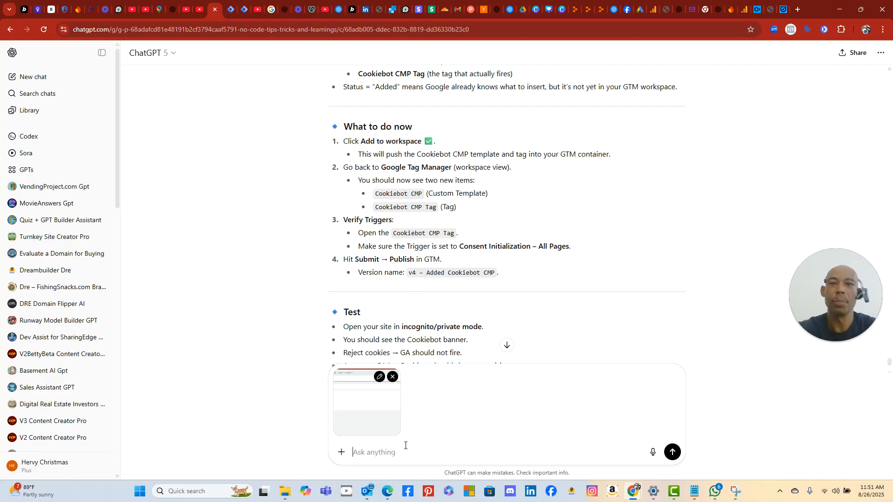
{"action": "type", "text": "thats not what i"}
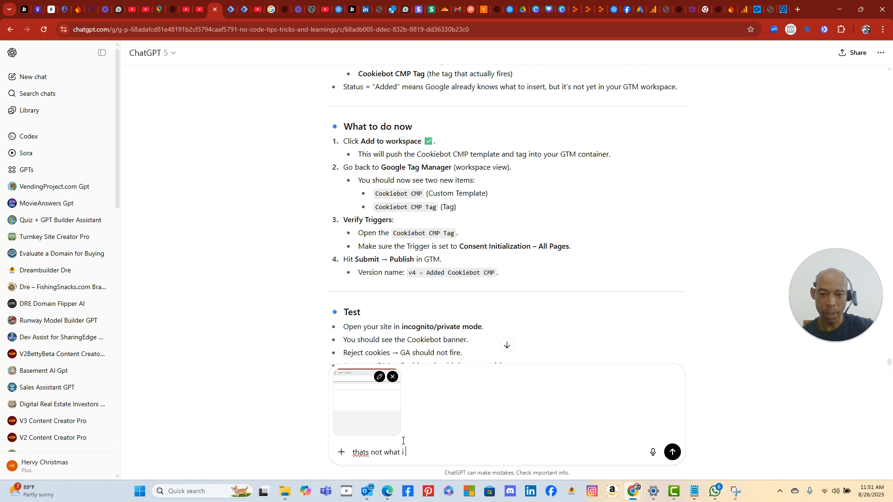
{"action": "type", "text": " see"}
{"action": "key", "text": "Return"}
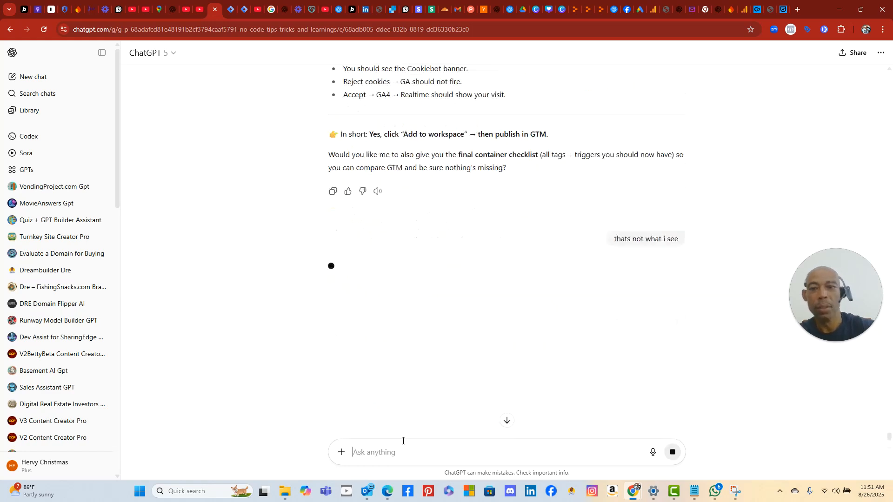
- Scroll the ChatGPT conversation, then go back to the Tag Manager folders page with two tags
{"action": "scroll", "coordinate": [319, 264], "scroll_direction": "up", "scroll_amount": 4}
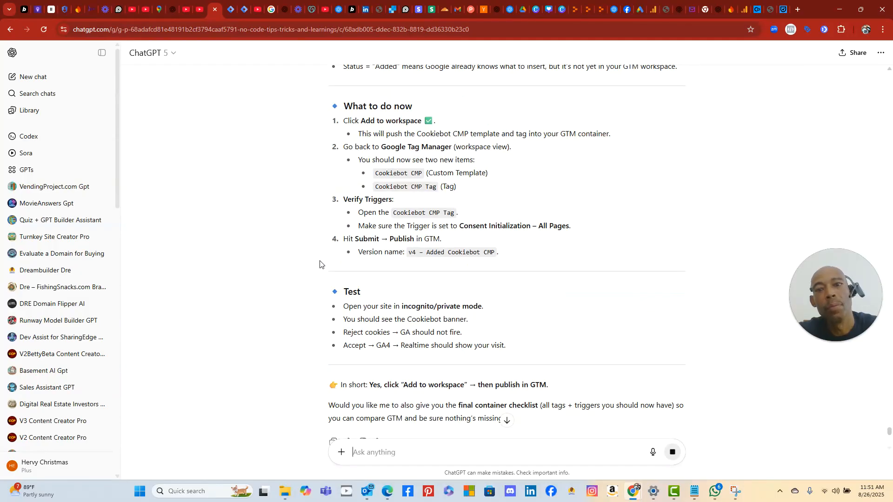
{"action": "scroll", "coordinate": [322, 265], "scroll_direction": "down", "scroll_amount": 9}
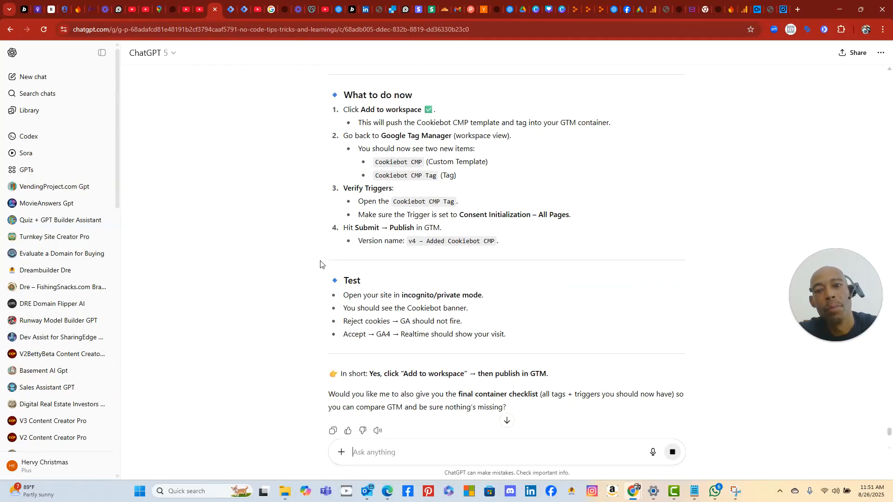
{"action": "scroll", "coordinate": [321, 264], "scroll_direction": "up", "scroll_amount": 4}
{"action": "scroll", "coordinate": [320, 263], "scroll_direction": "up", "scroll_amount": 4}
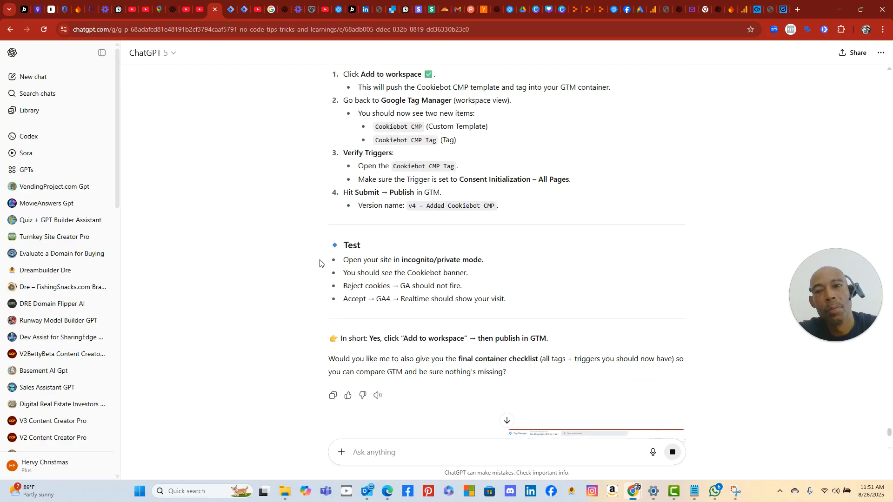
{"action": "left_click", "coordinate": [230, 10]}
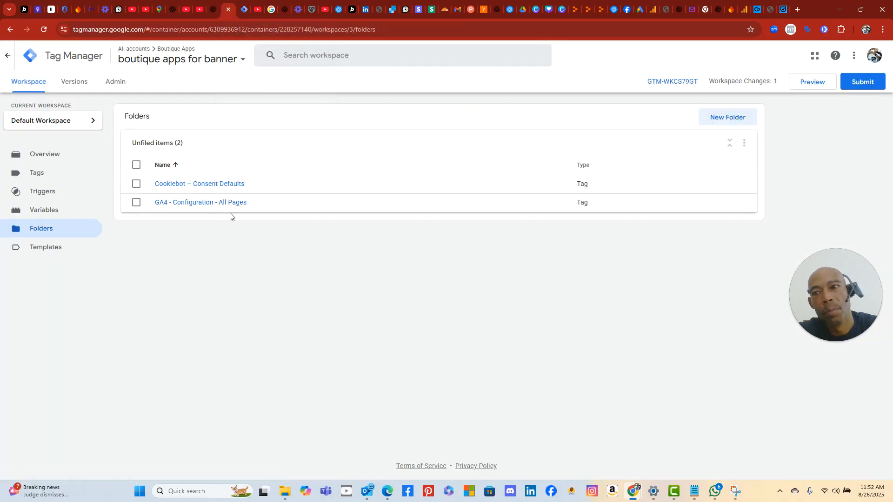
- Check the accounts and containers in the Tag Manager switcher, then close it
{"action": "left_click", "coordinate": [133, 59]}
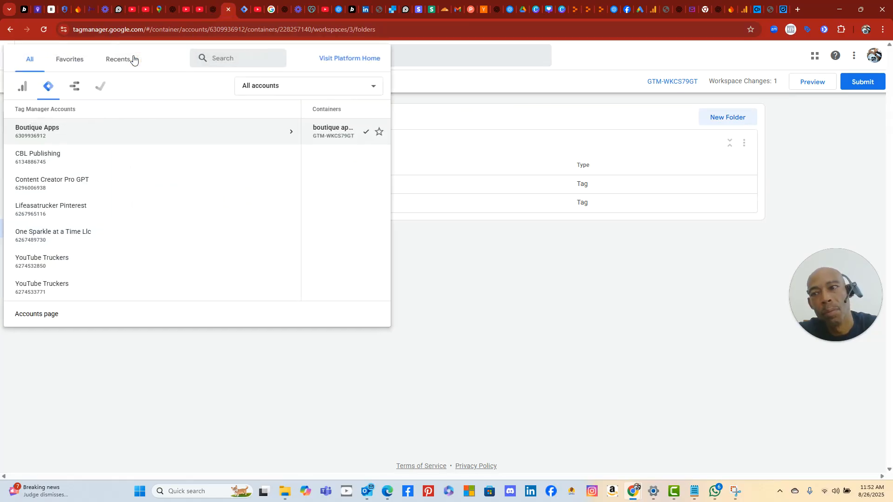
{"action": "left_click", "coordinate": [506, 312]}
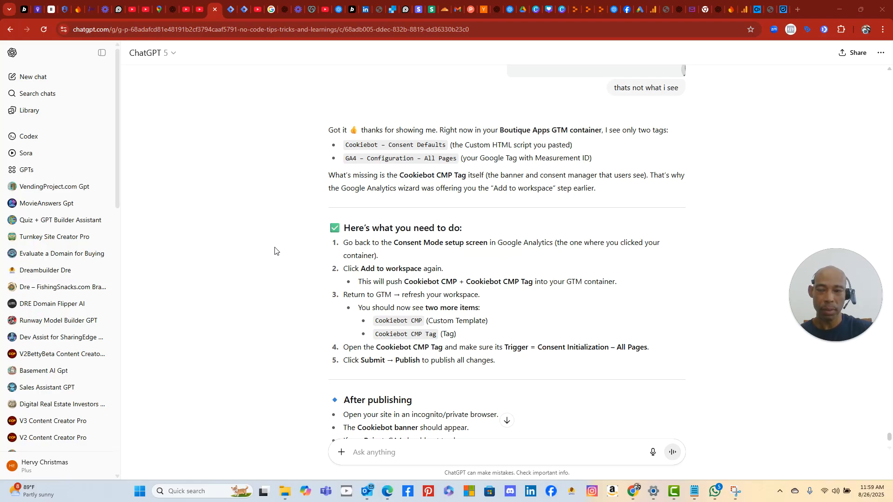
- Read the rest of ChatGPT's Cookiebot setup and After publishing steps
{"action": "scroll", "coordinate": [449, 363], "scroll_direction": "down", "scroll_amount": 2}
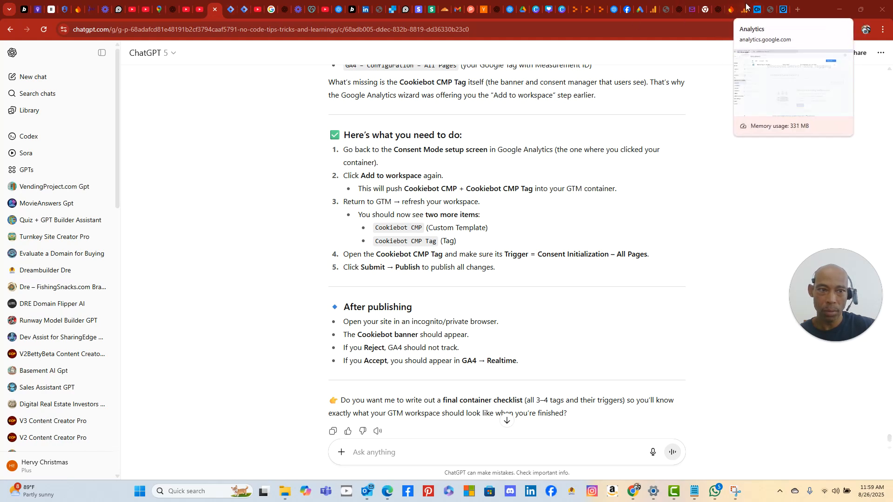
- Bring up Analytics Admin > Data streams showing the Boutique Apps for Firebase stream
{"action": "left_click", "coordinate": [745, 10]}
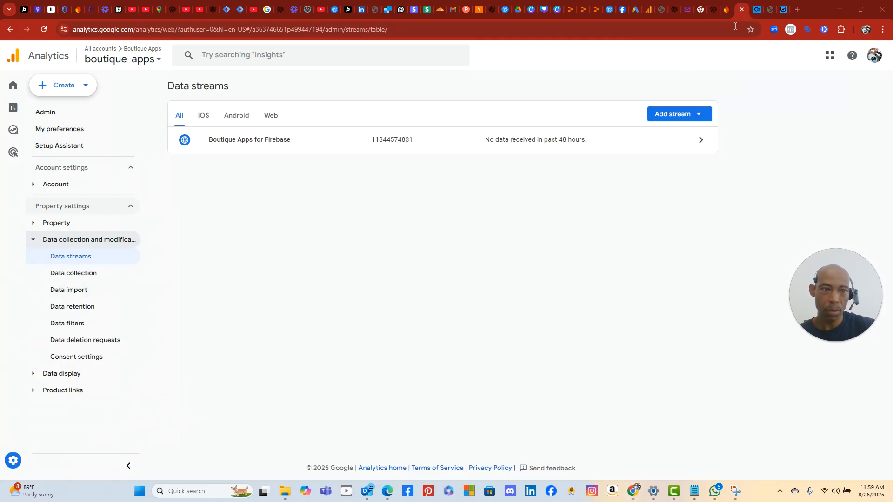
{"action": "left_click", "coordinate": [647, 10]}
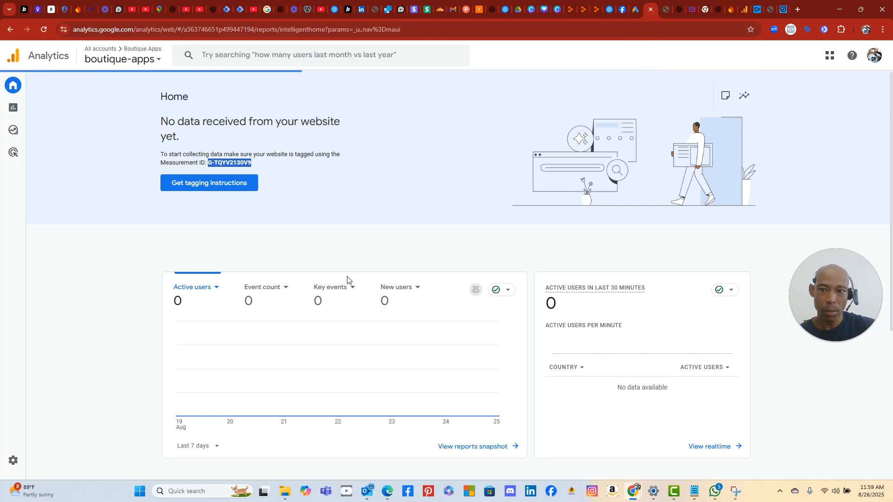
{"action": "mouse_move", "coordinate": [16, 112]}
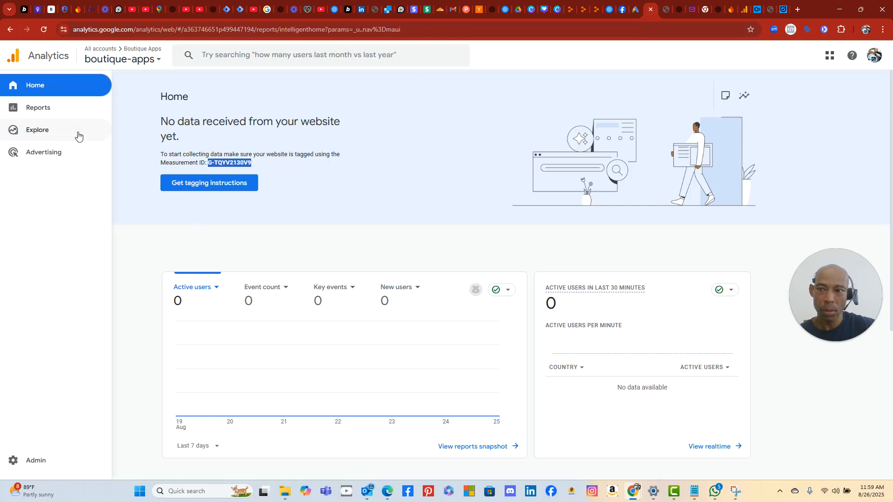
{"action": "left_click", "coordinate": [473, 168]}
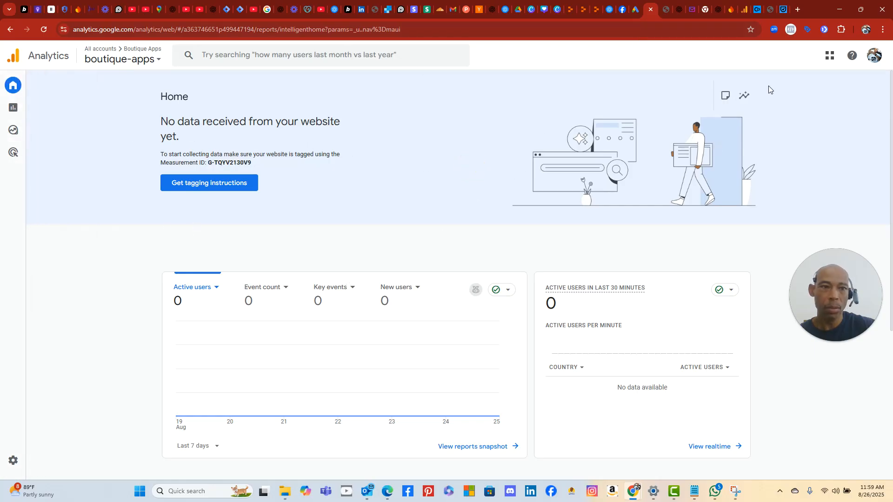
{"action": "left_click", "coordinate": [748, 14]}
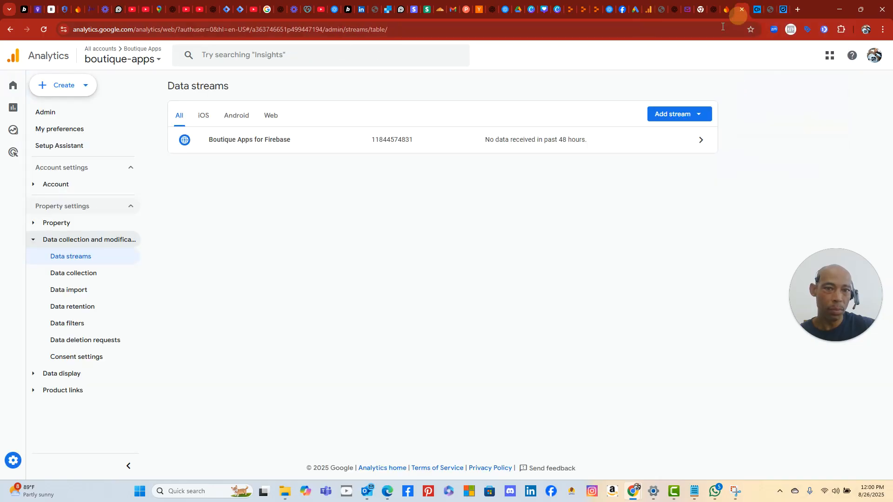
{"action": "left_click", "coordinate": [215, 12]}
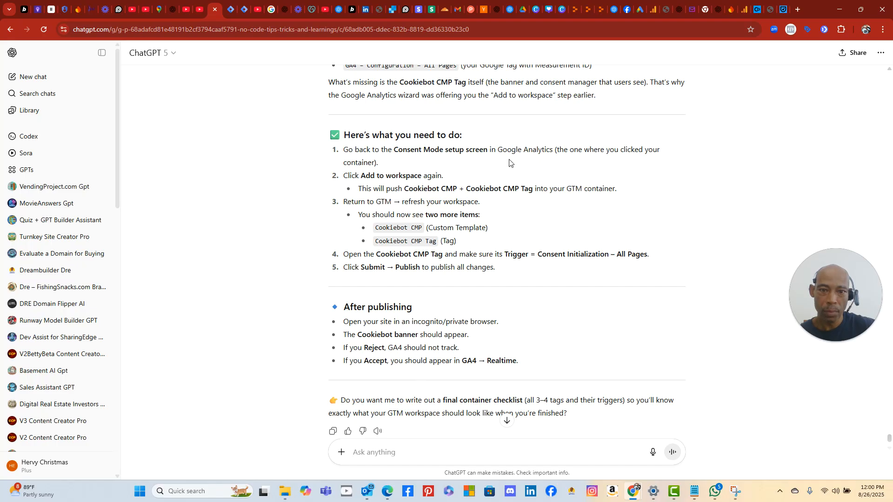
{"action": "left_click", "coordinate": [745, 11]}
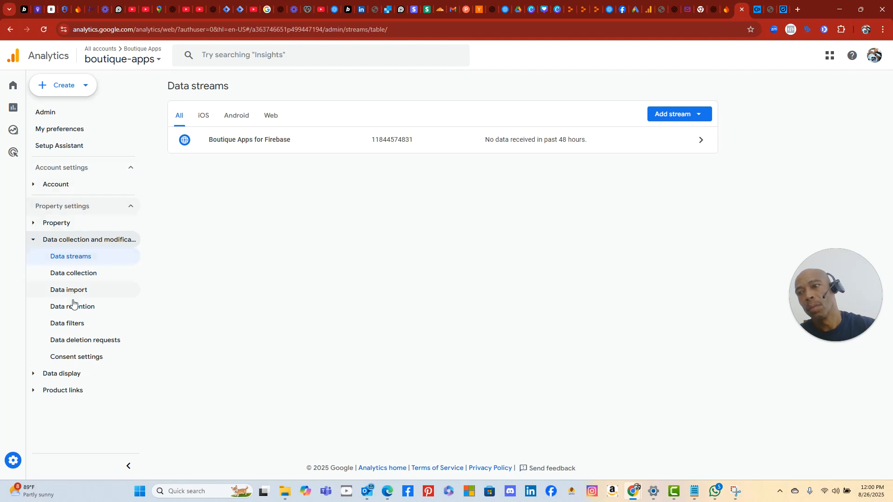
- Review the property's Consent settings, rated Good with consent signals inactive
{"action": "left_click", "coordinate": [62, 358]}
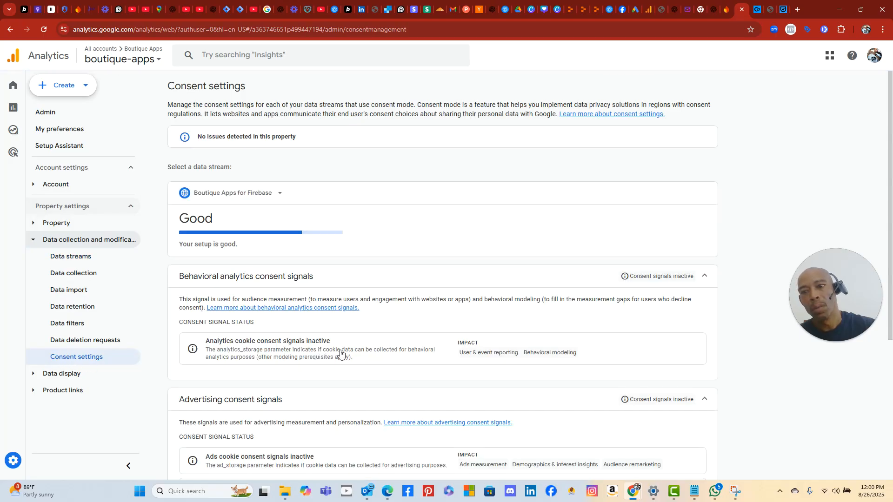
{"action": "scroll", "coordinate": [399, 313], "scroll_direction": "down", "scroll_amount": 4}
{"action": "scroll", "coordinate": [405, 311], "scroll_direction": "up", "scroll_amount": 4}
{"action": "scroll", "coordinate": [404, 313], "scroll_direction": "down", "scroll_amount": 4}
{"action": "scroll", "coordinate": [404, 313], "scroll_direction": "up", "scroll_amount": 4}
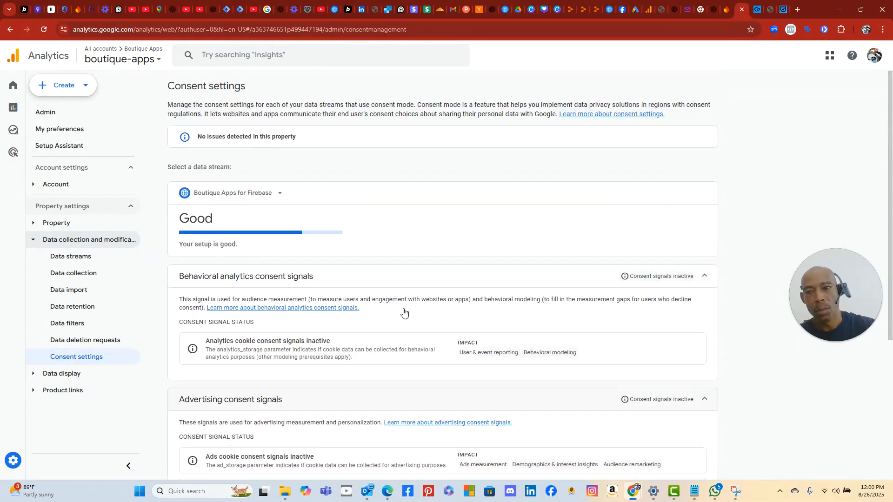
{"action": "left_click", "coordinate": [213, 11]}
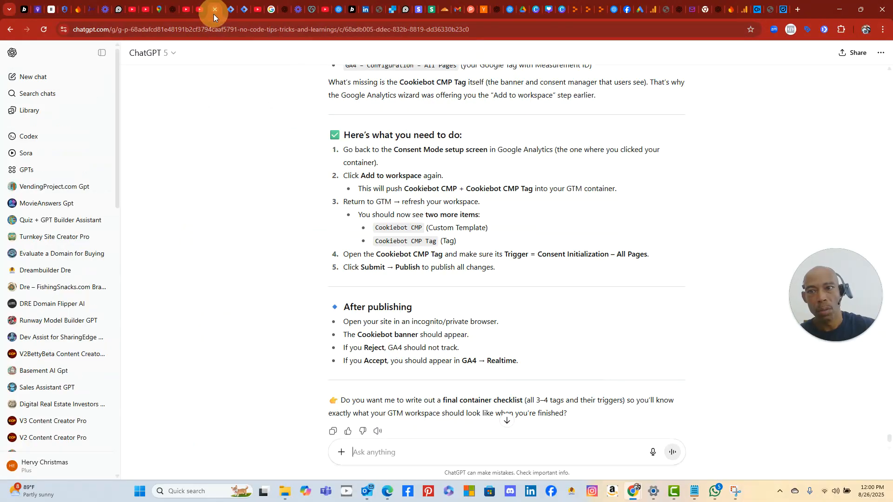
- Ask ChatGPT 'where is the consent mode set up screen?' and read its Admin > Data collection directions
{"action": "left_click", "coordinate": [417, 448]}
{"action": "type", "text": "where is the consent "}
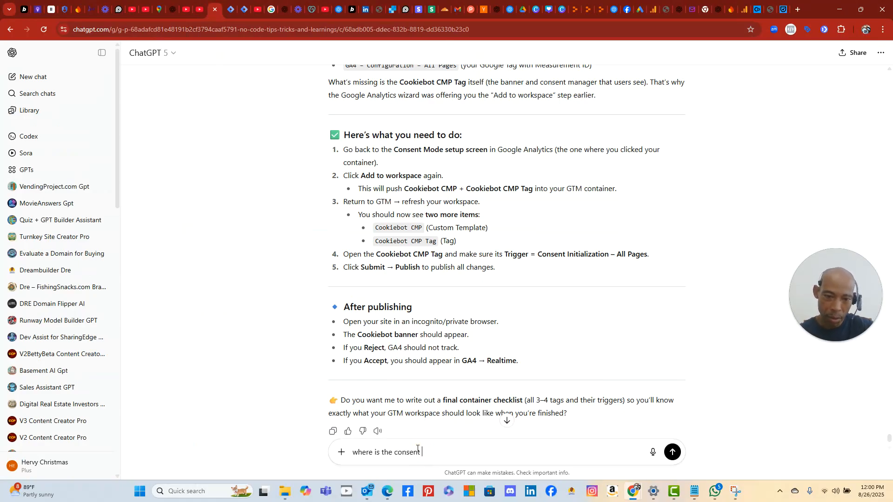
{"action": "type", "text": "mode set tup"}
{"action": "key", "text": "BackSpace"}
{"action": "type", "text": "up screen?"}
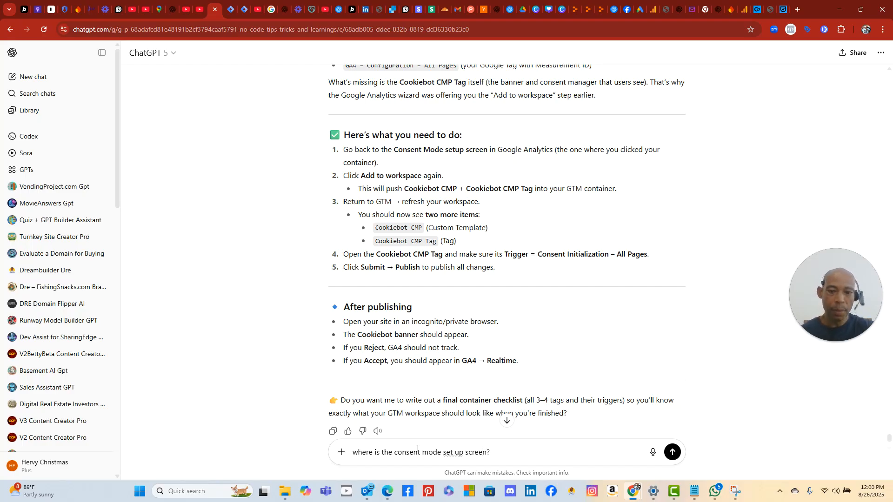
{"action": "key", "text": "Return"}
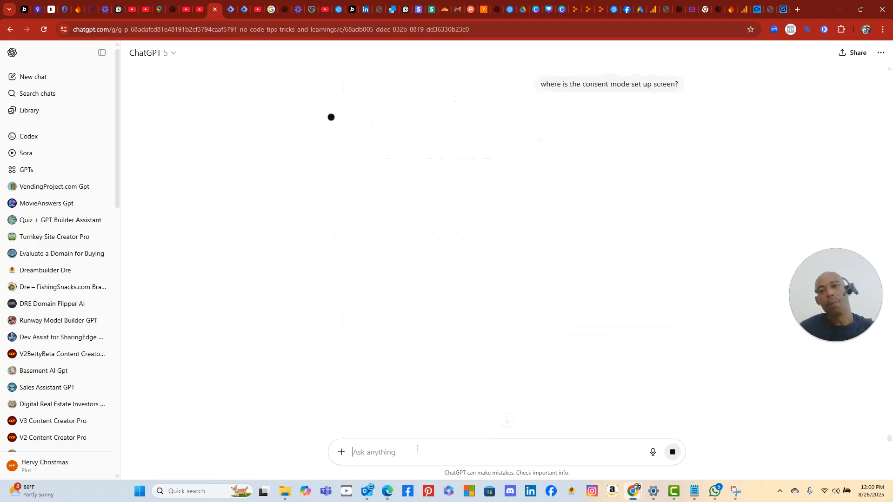
{"action": "scroll", "coordinate": [511, 339], "scroll_direction": "up", "scroll_amount": 9}
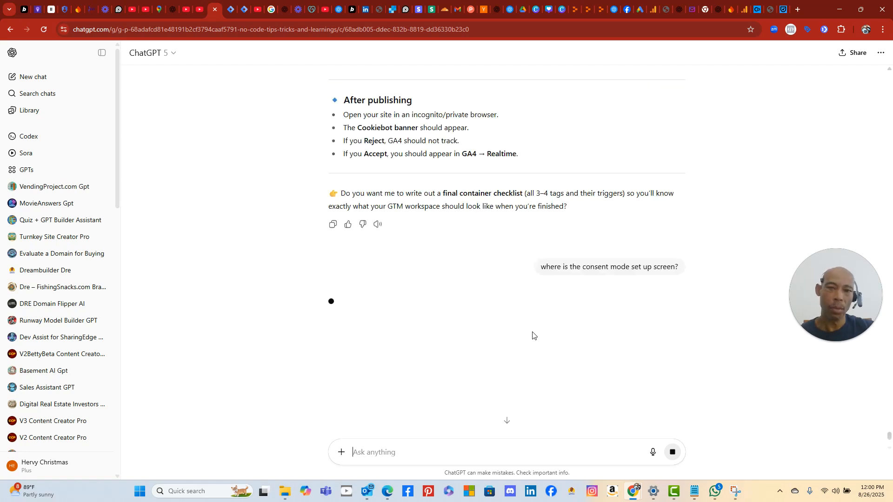
{"action": "scroll", "coordinate": [511, 342], "scroll_direction": "up", "scroll_amount": 3}
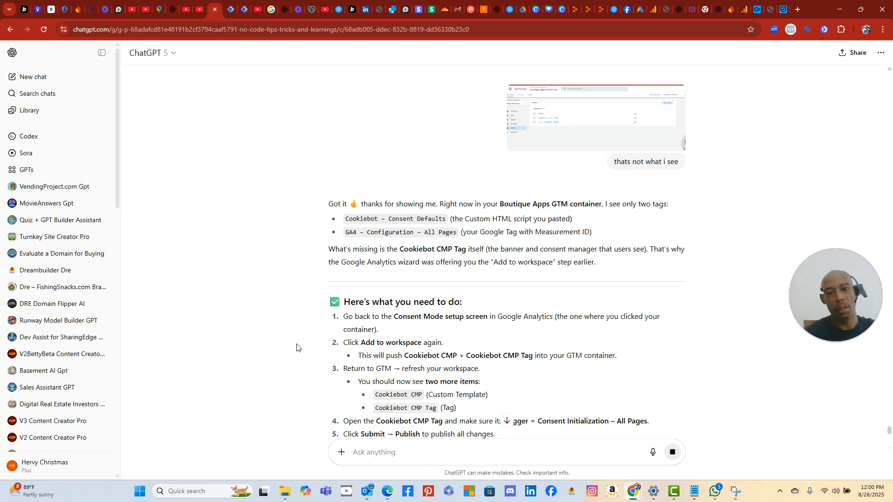
{"action": "scroll", "coordinate": [399, 365], "scroll_direction": "down", "scroll_amount": 8}
{"action": "scroll", "coordinate": [398, 366], "scroll_direction": "down", "scroll_amount": 5}
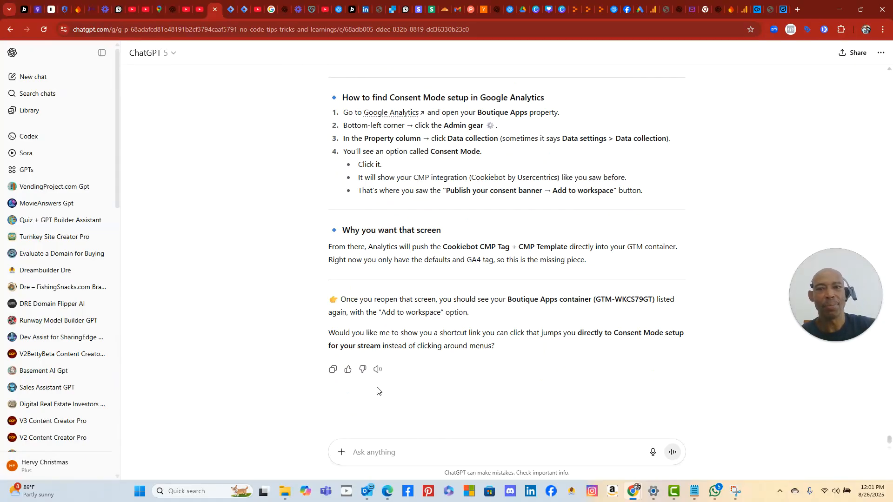
{"action": "scroll", "coordinate": [376, 392], "scroll_direction": "up", "scroll_amount": 2}
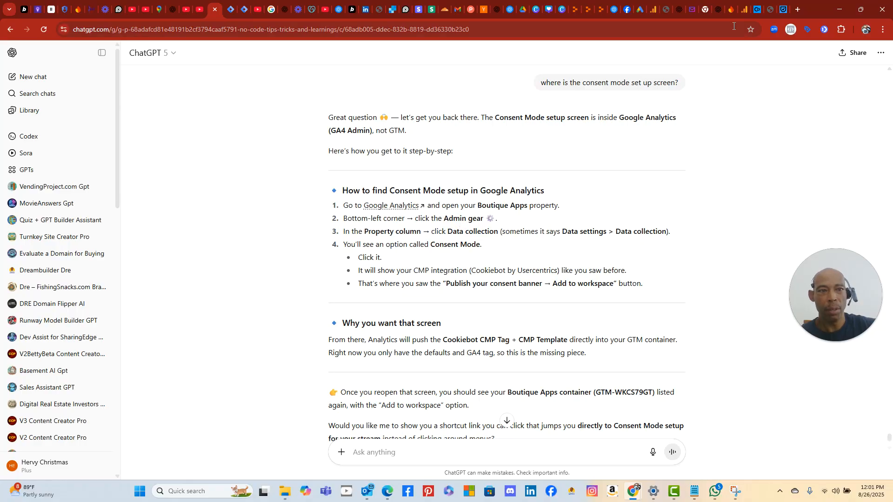
- Follow ChatGPT's directions through Admin and Data streams to the property's Data collection page
{"action": "left_click", "coordinate": [744, 11]}
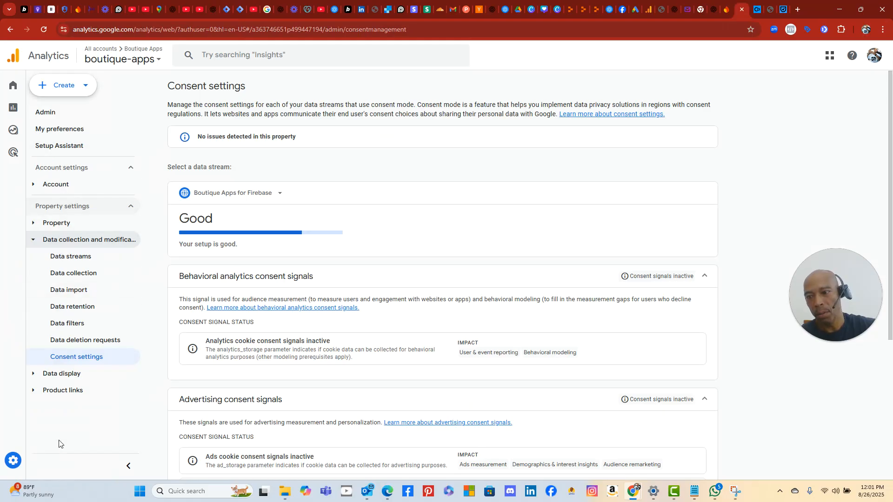
{"action": "left_click", "coordinate": [16, 460]}
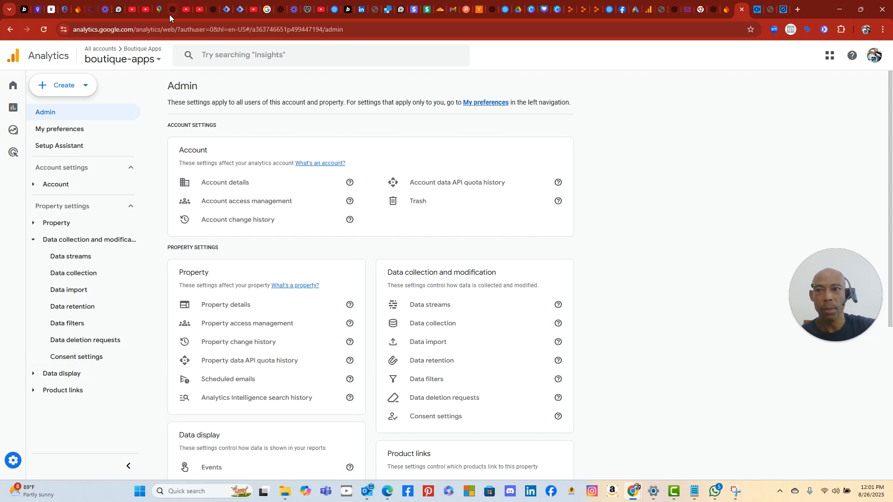
{"action": "left_click", "coordinate": [213, 10]}
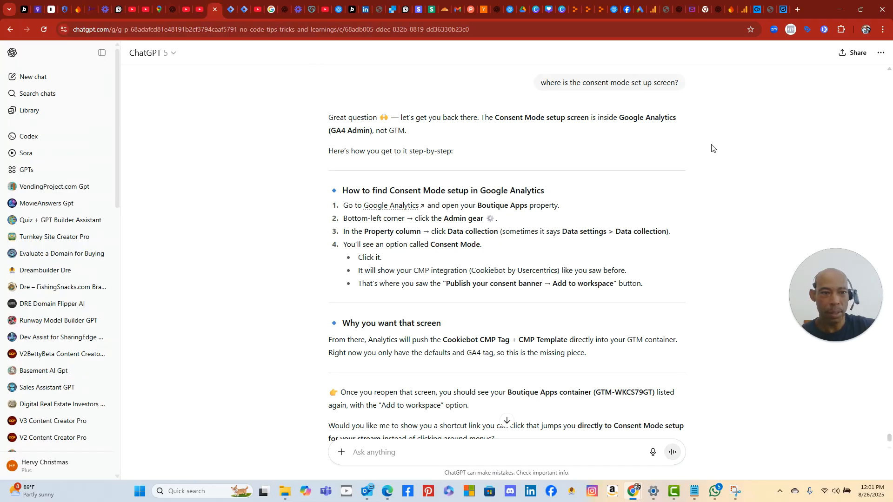
{"action": "left_click", "coordinate": [745, 10]}
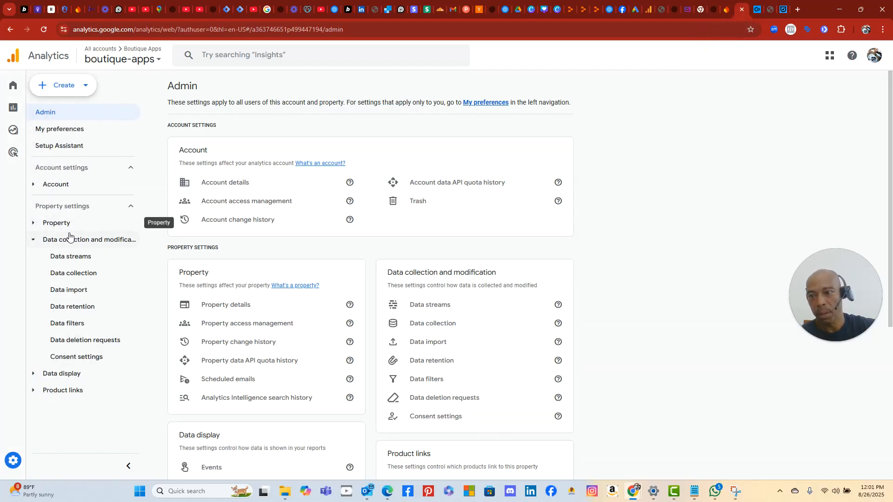
{"action": "left_click", "coordinate": [96, 258]}
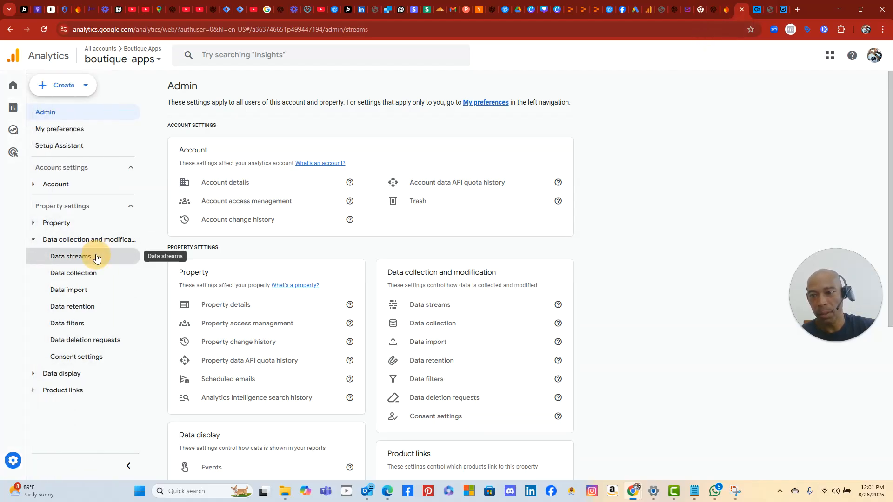
{"action": "left_click", "coordinate": [213, 10]}
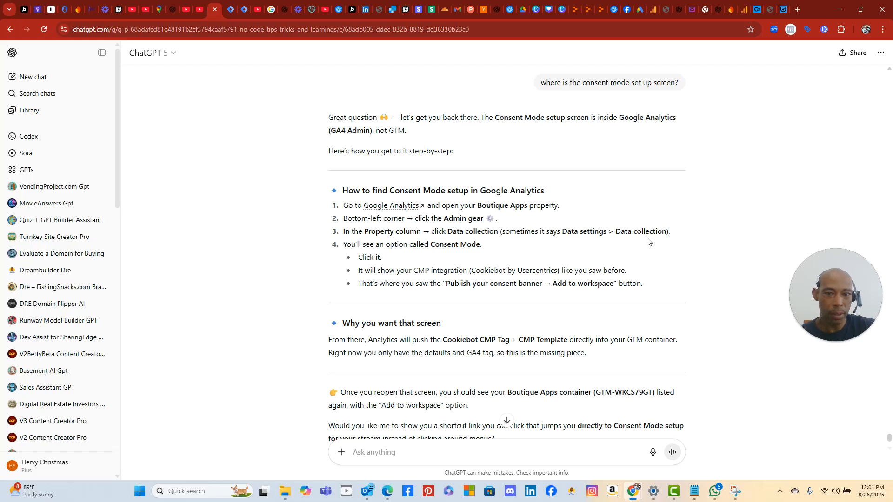
{"action": "left_click", "coordinate": [745, 10]}
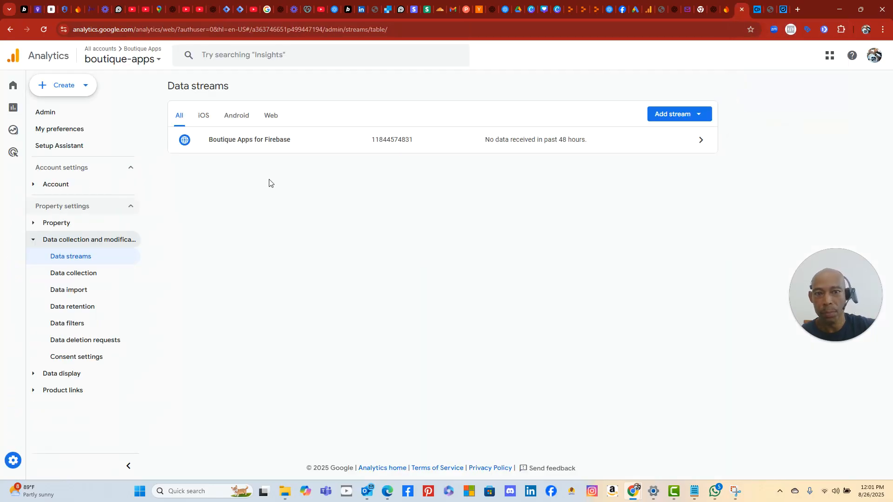
{"action": "left_click", "coordinate": [83, 275]}
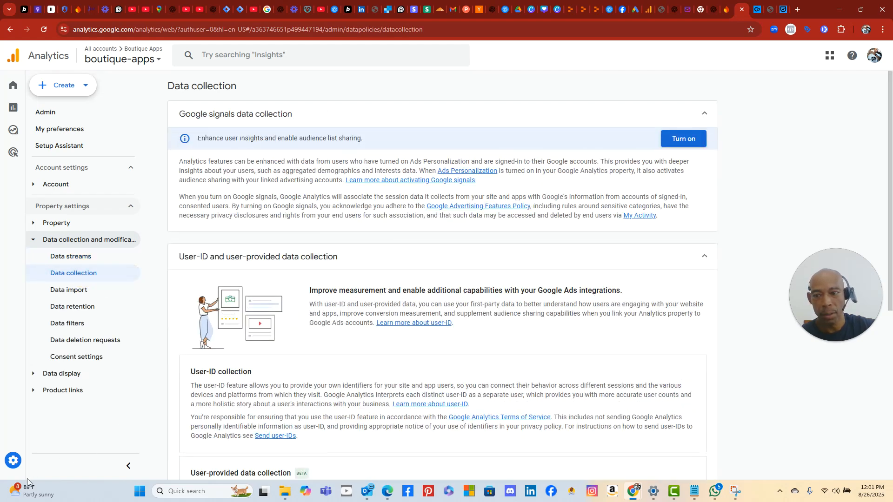
- Take a Snipping Tool capture of the Analytics Data collection page
{"action": "left_click", "coordinate": [158, 433]}
{"action": "left_click", "coordinate": [140, 491]}
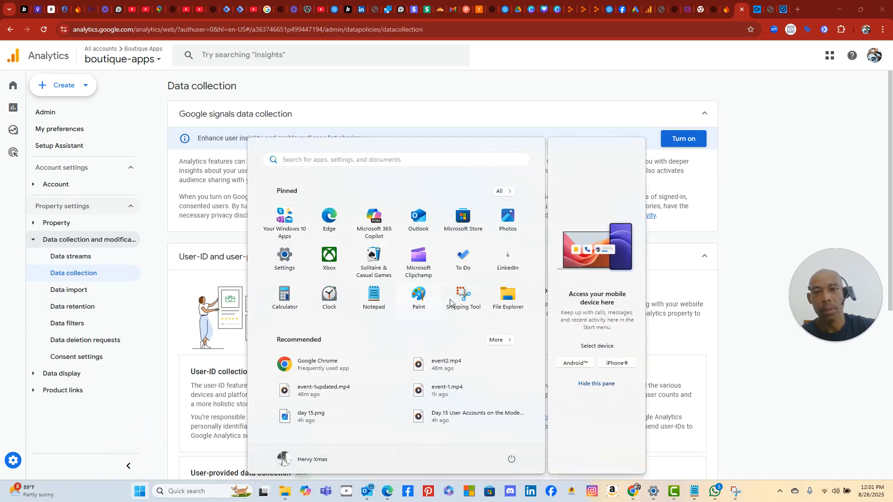
{"action": "left_click", "coordinate": [464, 299]}
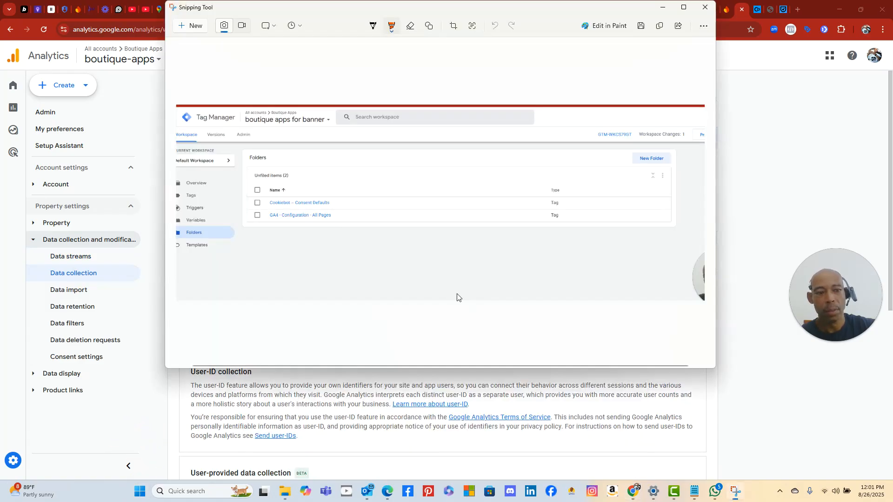
{"action": "left_click", "coordinate": [187, 27]}
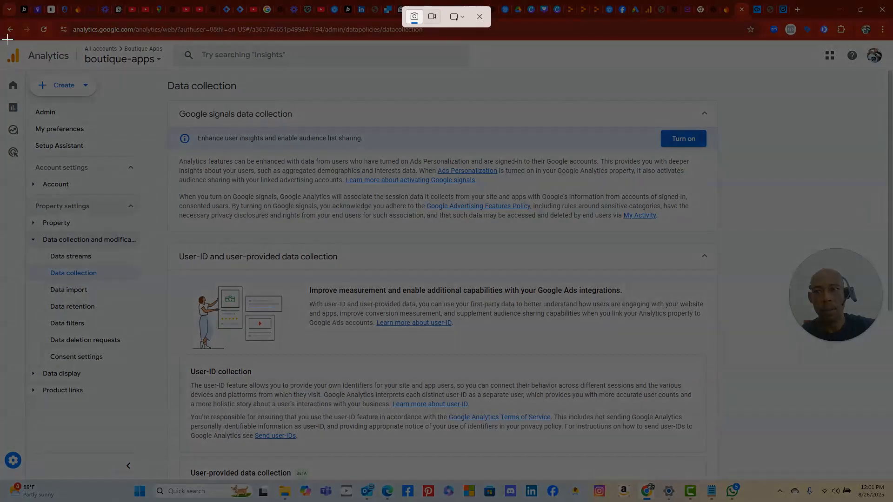
{"action": "left_click_drag", "start_coordinate": [11, 43], "coordinate": [878, 447]}
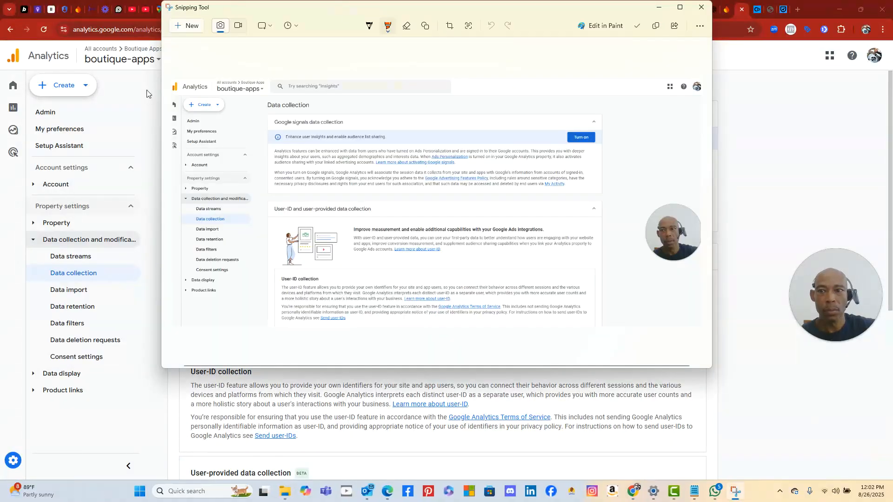
{"action": "left_click", "coordinate": [147, 91]}
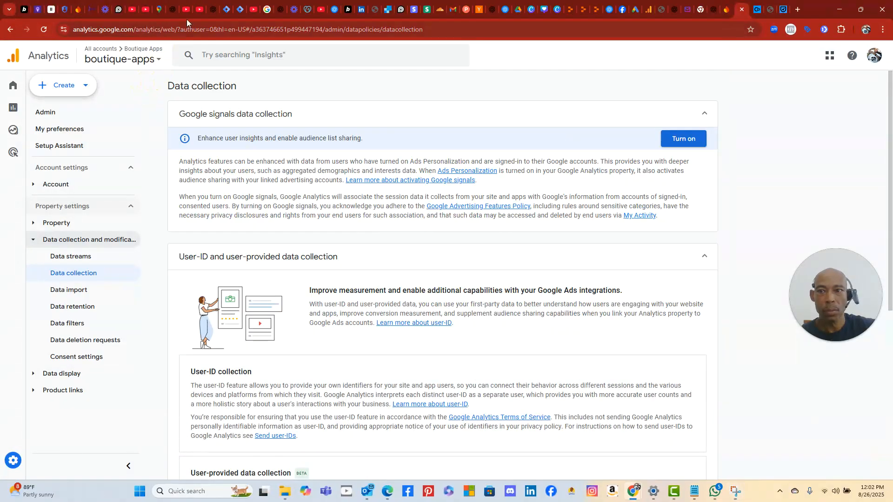
- Paste the Data collection screenshot into ChatGPT and send it on its own
{"action": "left_click", "coordinate": [214, 9]}
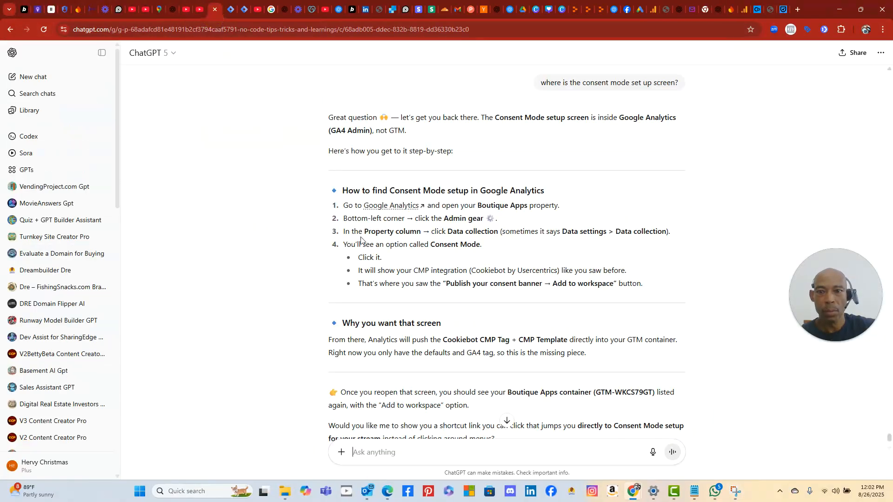
{"action": "right_click", "coordinate": [374, 450]}
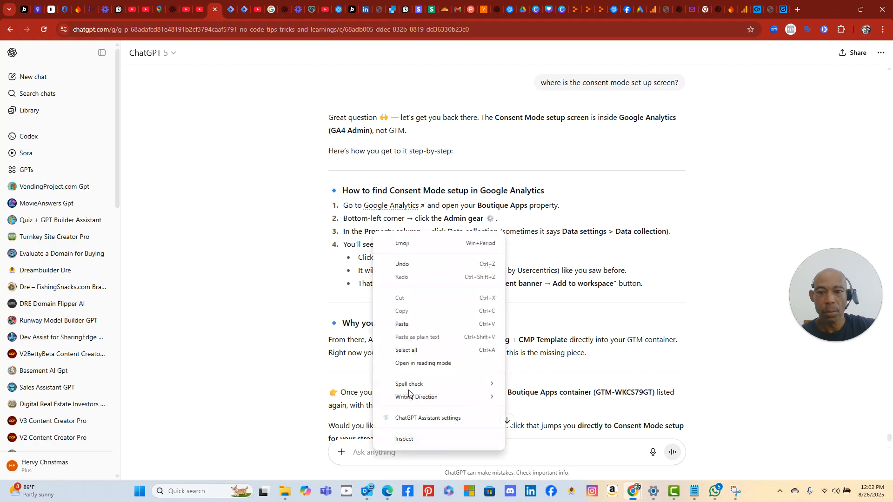
{"action": "left_click", "coordinate": [423, 328]}
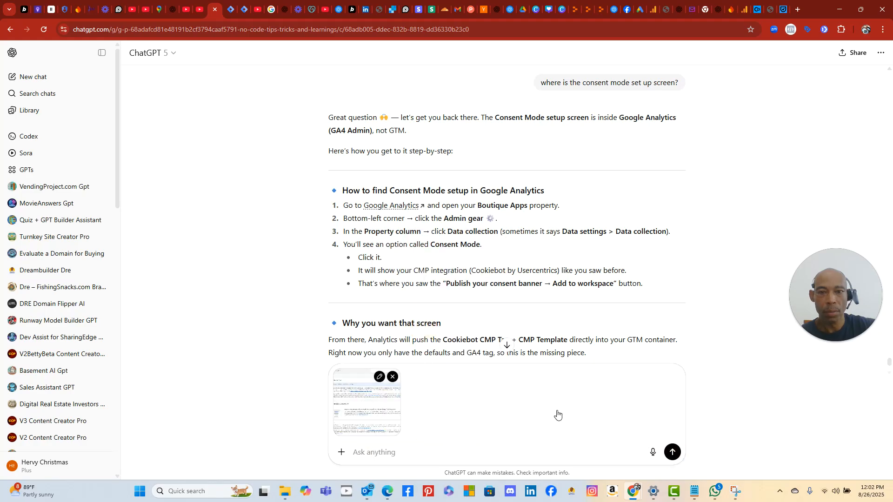
{"action": "left_click", "coordinate": [672, 452]}
{"action": "scroll", "coordinate": [247, 205], "scroll_direction": "up", "scroll_amount": 10}
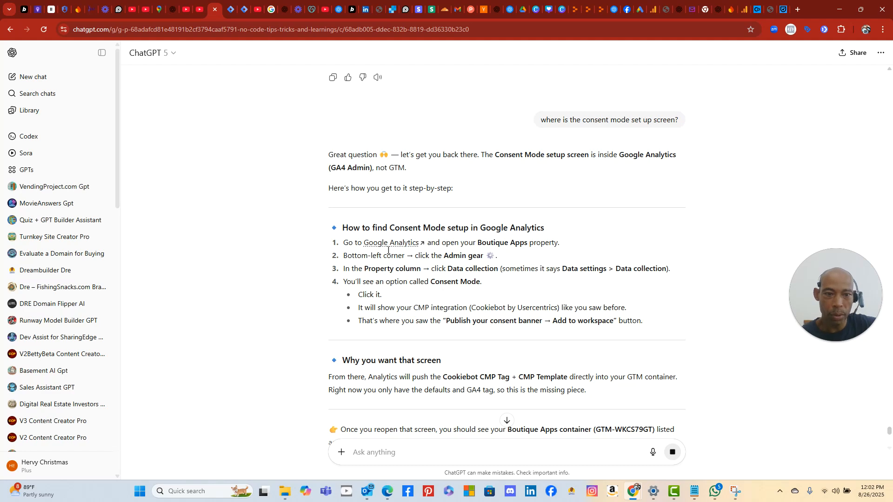
{"action": "left_click", "coordinate": [740, 10]}
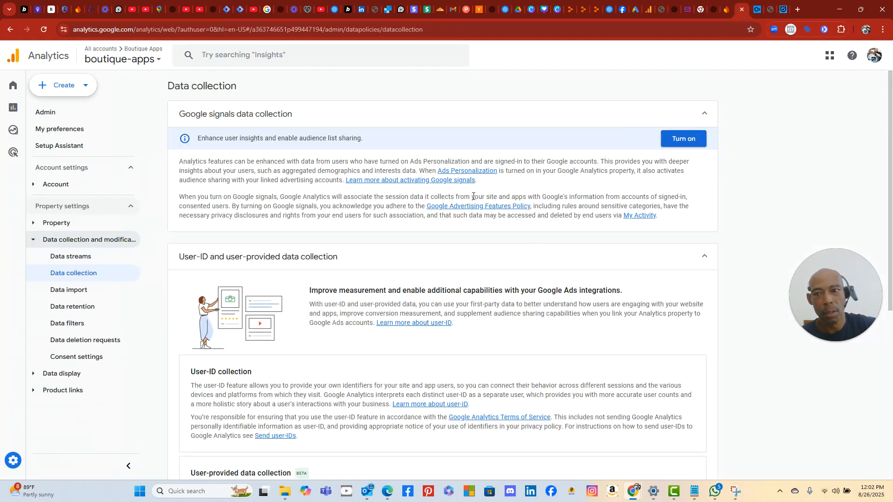
{"action": "scroll", "coordinate": [438, 195], "scroll_direction": "down", "scroll_amount": 6}
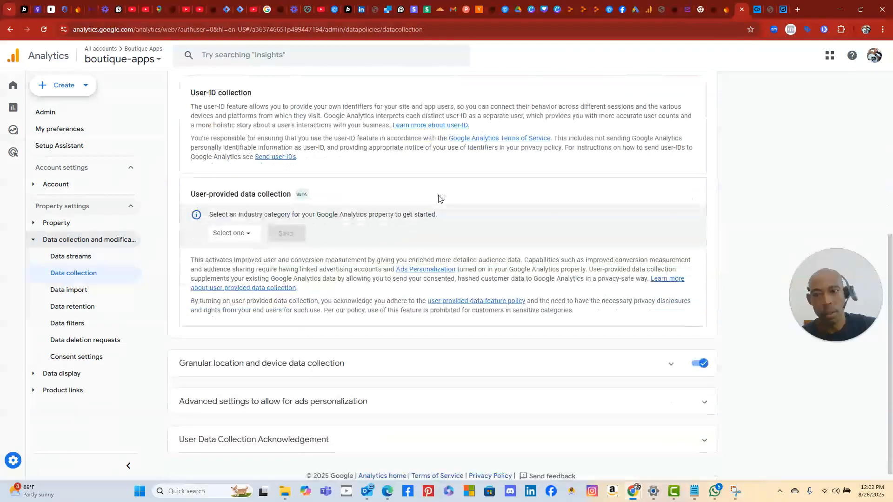
{"action": "scroll", "coordinate": [469, 222], "scroll_direction": "up", "scroll_amount": 3}
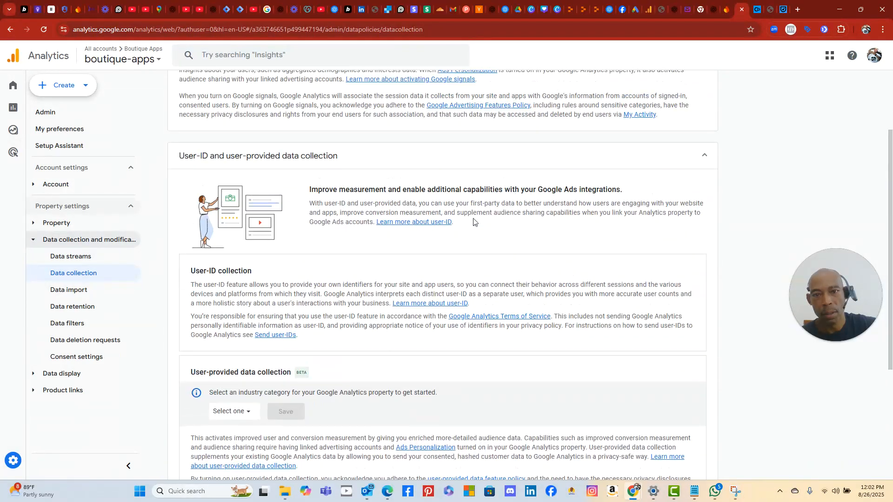
{"action": "scroll", "coordinate": [467, 237], "scroll_direction": "down", "scroll_amount": 3}
{"action": "scroll", "coordinate": [522, 358], "scroll_direction": "up", "scroll_amount": 6}
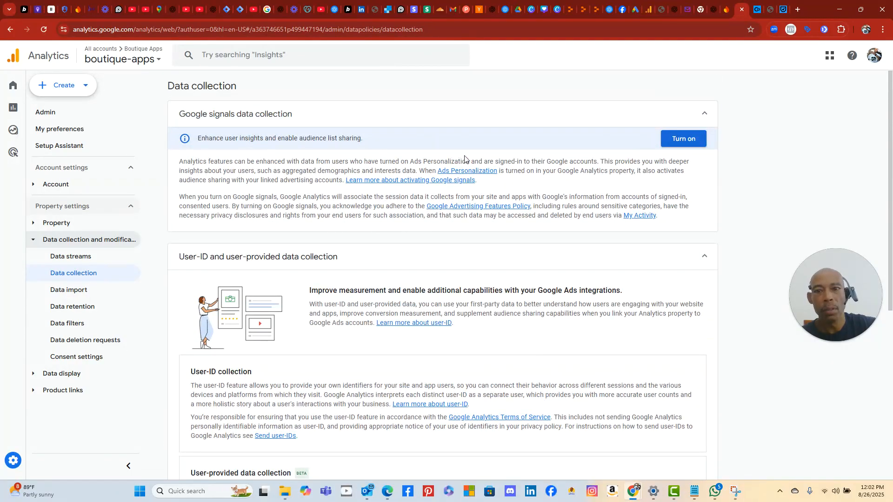
{"action": "left_click", "coordinate": [218, 12]}
{"action": "scroll", "coordinate": [433, 275], "scroll_direction": "down", "scroll_amount": 5}
{"action": "scroll", "coordinate": [435, 276], "scroll_direction": "down", "scroll_amount": 3}
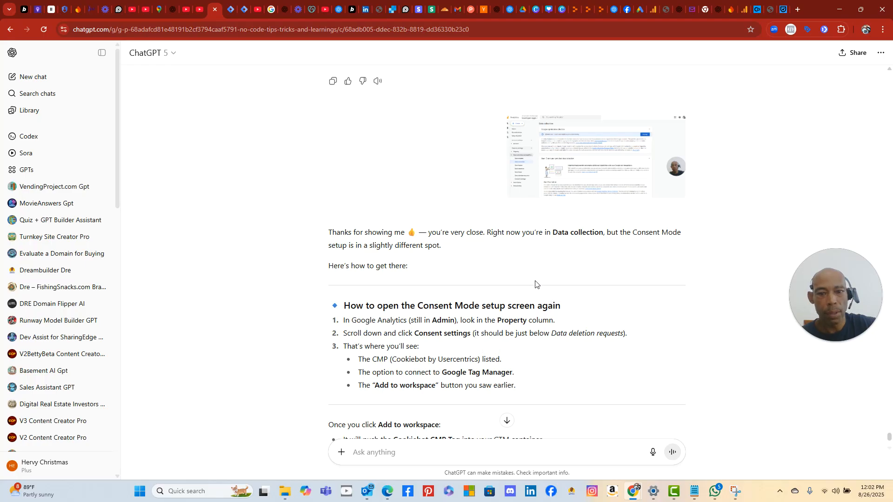
{"action": "left_click", "coordinate": [743, 12]}
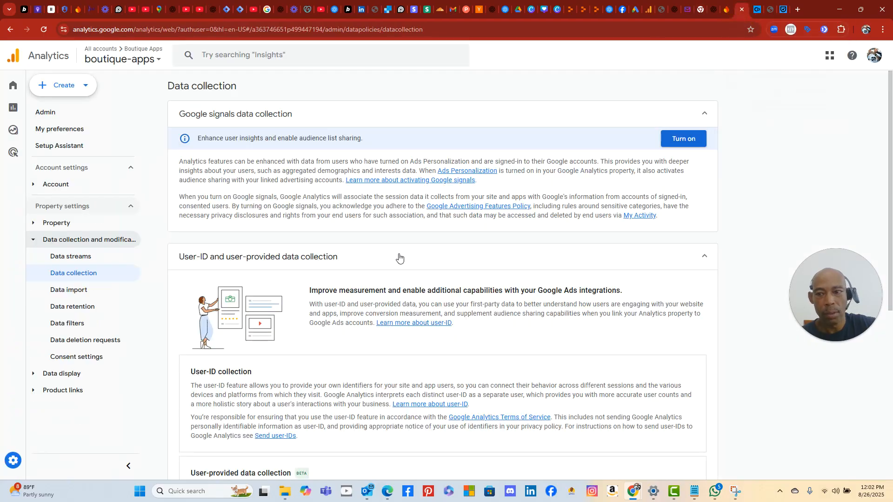
- Open Analytics Consent settings and snip the page showing all consent signals inactive
{"action": "left_click", "coordinate": [75, 358]}
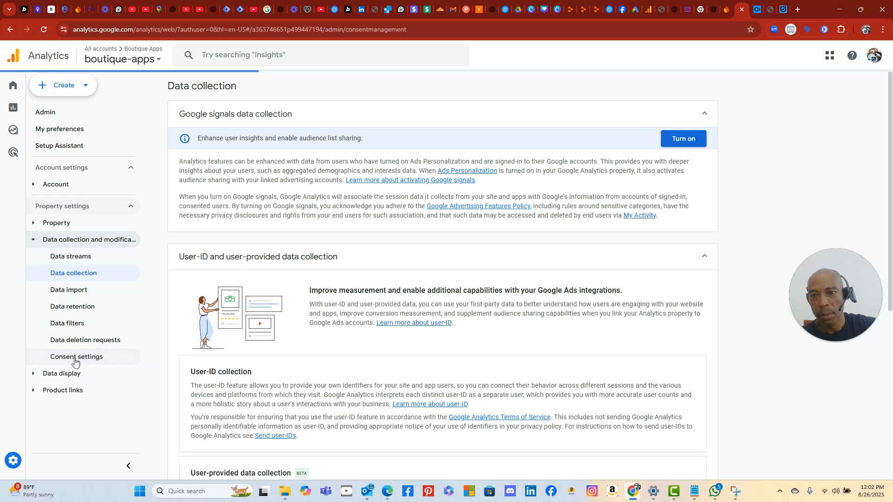
{"action": "scroll", "coordinate": [458, 344], "scroll_direction": "down", "scroll_amount": 5}
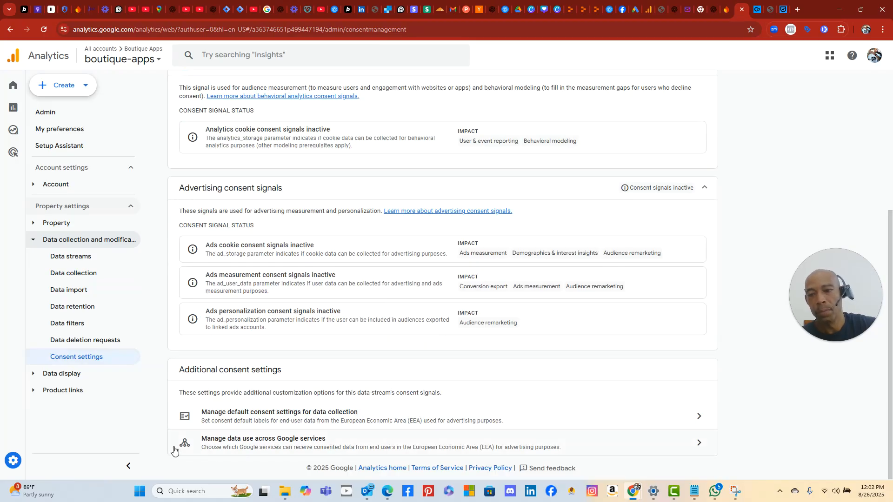
{"action": "left_click", "coordinate": [141, 493]}
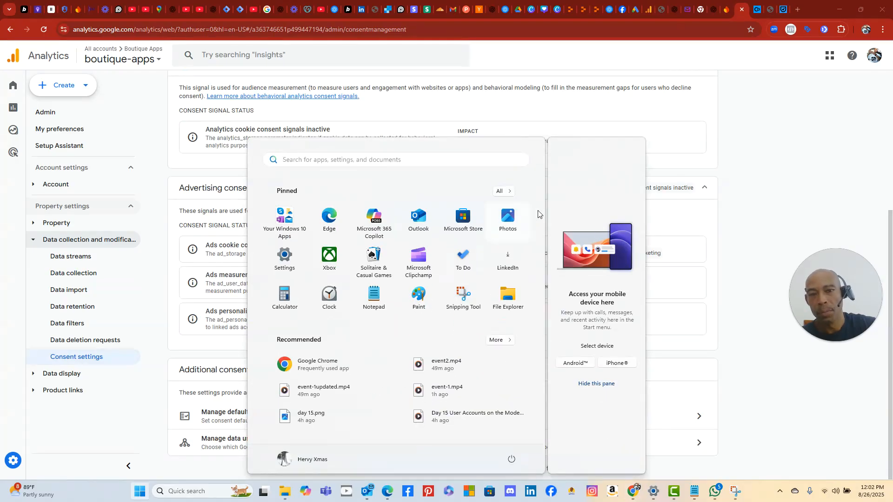
{"action": "left_click", "coordinate": [463, 298]}
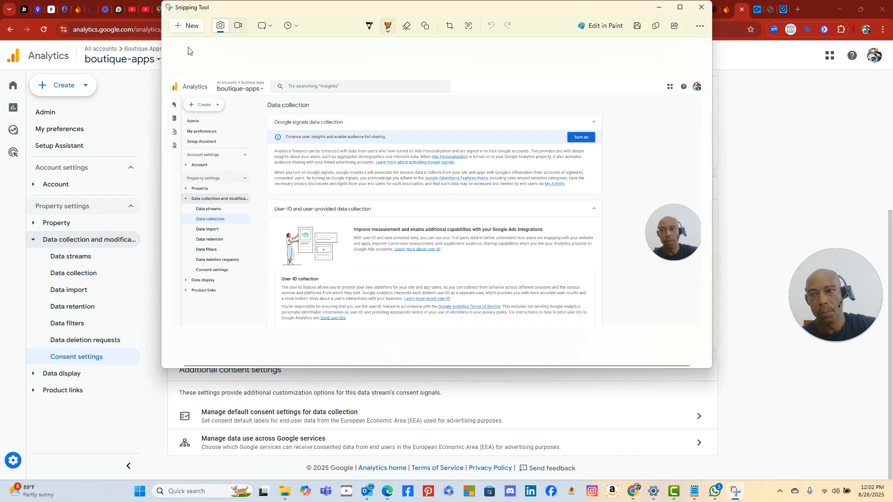
{"action": "left_click", "coordinate": [188, 27]}
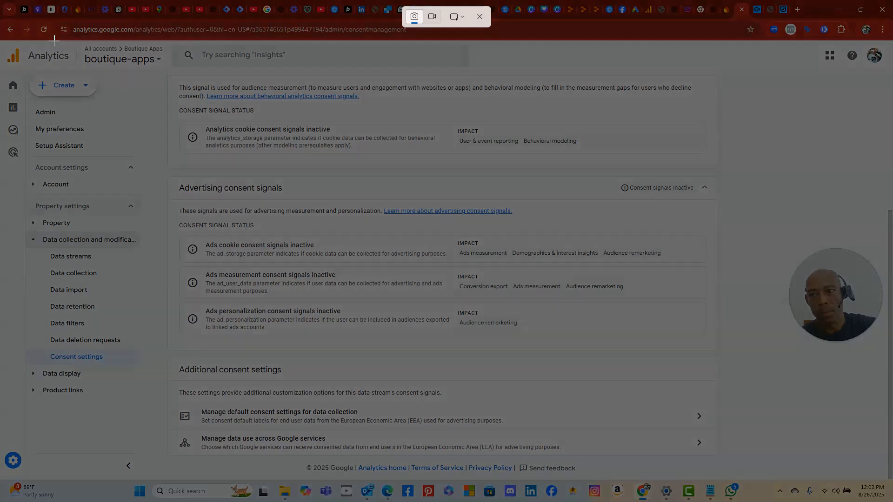
{"action": "left_click_drag", "start_coordinate": [54, 39], "coordinate": [691, 359]}
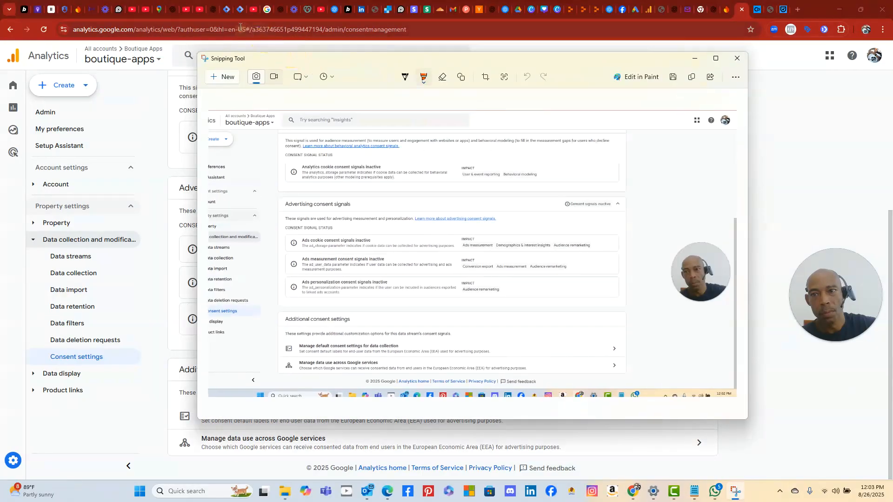
{"action": "left_click", "coordinate": [215, 11]}
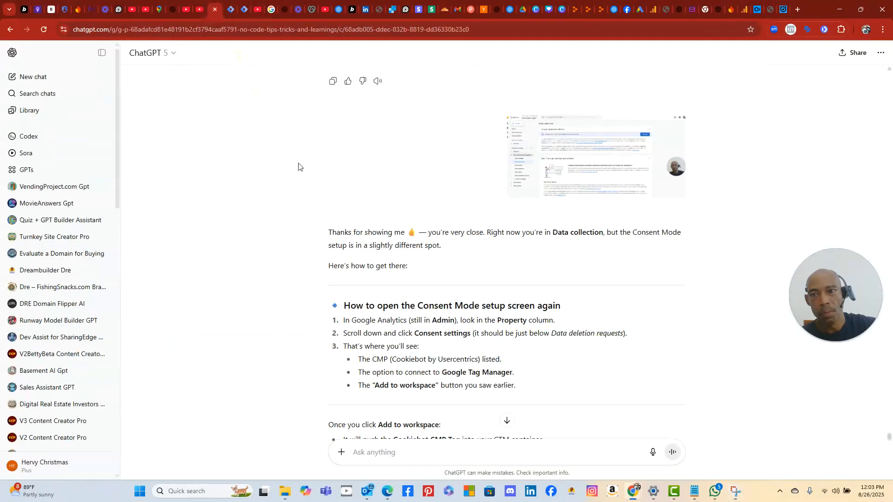
- Paste the Consent settings snip into ChatGPT and send it
{"action": "right_click", "coordinate": [390, 455]}
{"action": "left_click", "coordinate": [437, 331]}
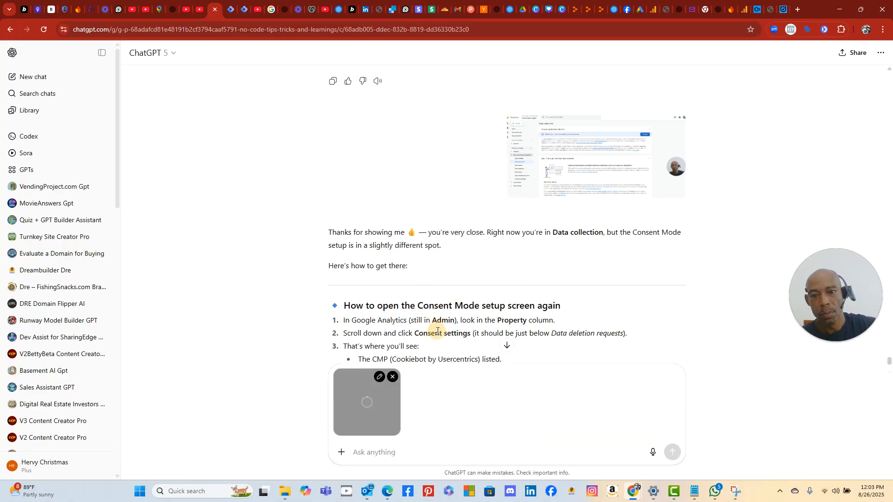
{"action": "left_click", "coordinate": [675, 458]}
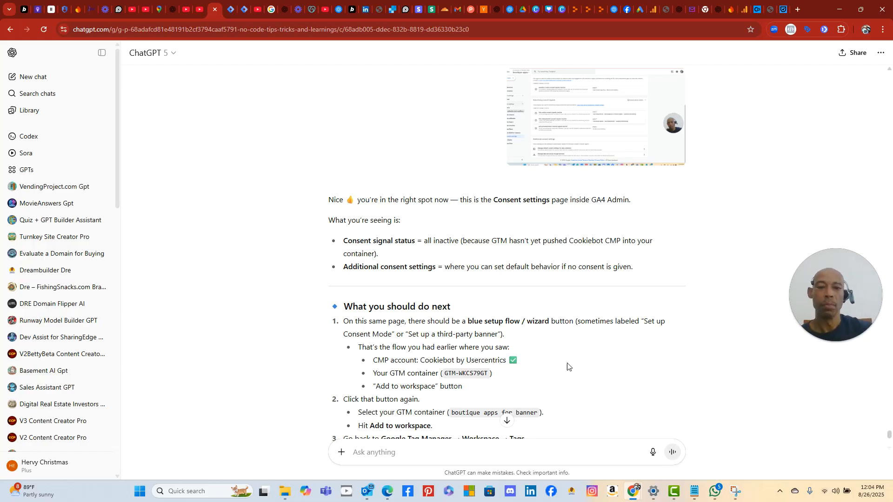
- Scroll through ChatGPT's suggested next steps, then return to the Analytics Consent settings tab
{"action": "scroll", "coordinate": [572, 365], "scroll_direction": "down", "scroll_amount": 3}
{"action": "scroll", "coordinate": [573, 364], "scroll_direction": "up", "scroll_amount": 1}
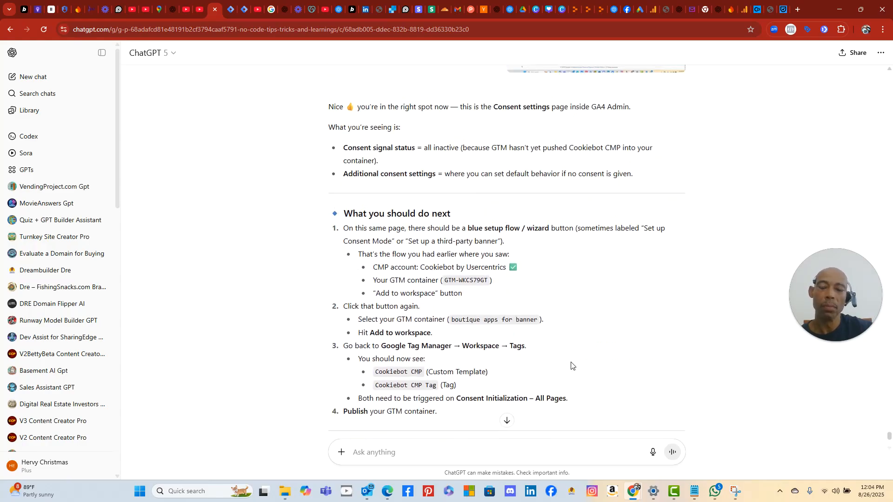
{"action": "scroll", "coordinate": [676, 282], "scroll_direction": "up", "scroll_amount": 2}
{"action": "scroll", "coordinate": [677, 281], "scroll_direction": "down", "scroll_amount": 2}
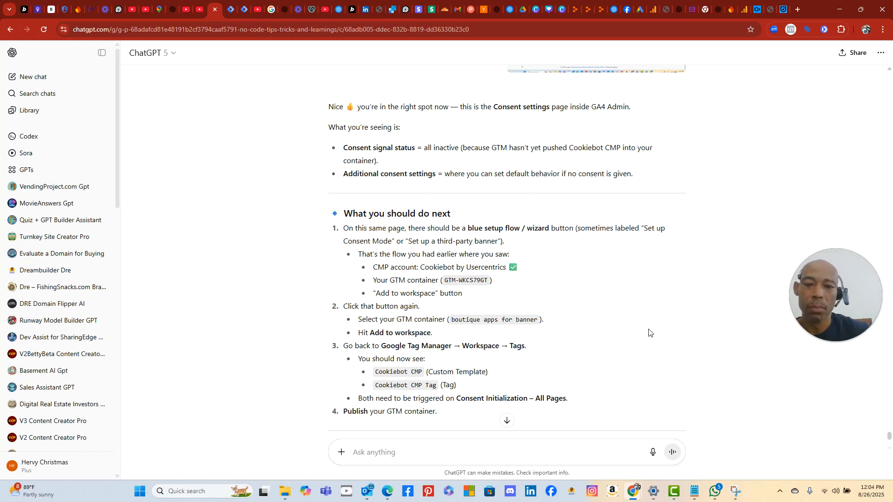
{"action": "scroll", "coordinate": [652, 331], "scroll_direction": "down", "scroll_amount": 3}
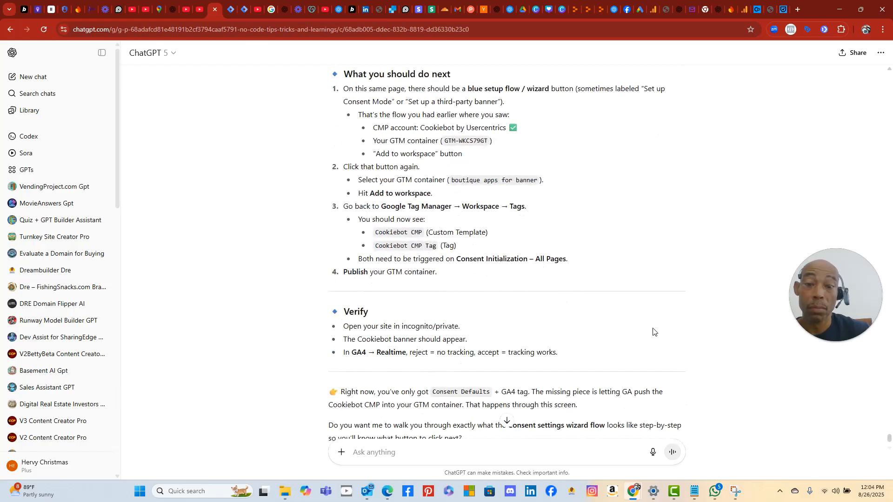
{"action": "scroll", "coordinate": [652, 332], "scroll_direction": "up", "scroll_amount": 2}
{"action": "scroll", "coordinate": [652, 332], "scroll_direction": "down", "scroll_amount": 1}
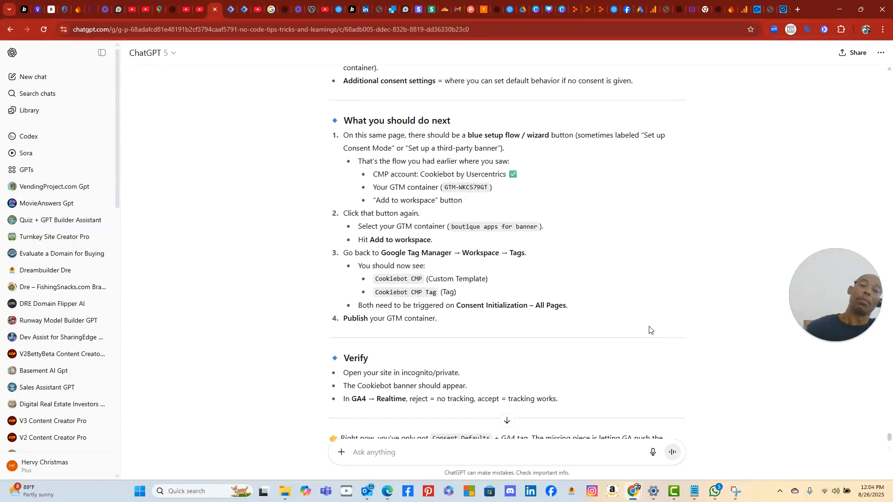
{"action": "scroll", "coordinate": [646, 331], "scroll_direction": "down", "scroll_amount": 2}
{"action": "scroll", "coordinate": [647, 332], "scroll_direction": "down", "scroll_amount": 1}
{"action": "scroll", "coordinate": [648, 333], "scroll_direction": "up", "scroll_amount": 4}
{"action": "scroll", "coordinate": [648, 333], "scroll_direction": "up", "scroll_amount": 1}
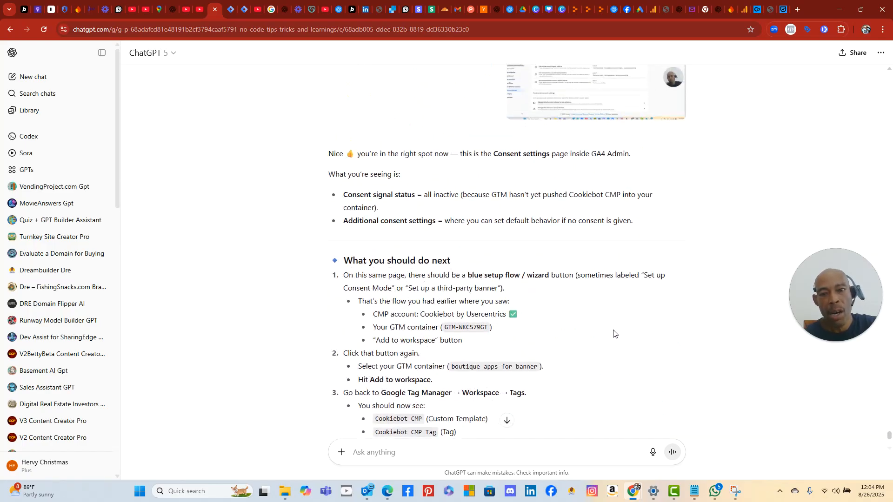
{"action": "scroll", "coordinate": [613, 333], "scroll_direction": "up", "scroll_amount": 2}
{"action": "scroll", "coordinate": [476, 316], "scroll_direction": "up", "scroll_amount": 2}
{"action": "scroll", "coordinate": [476, 316], "scroll_direction": "down", "scroll_amount": 3}
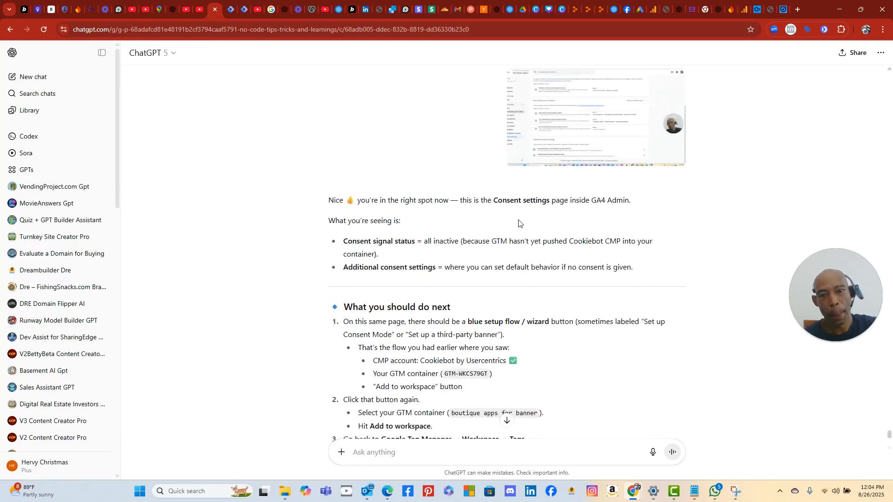
{"action": "scroll", "coordinate": [593, 204], "scroll_direction": "up", "scroll_amount": 4}
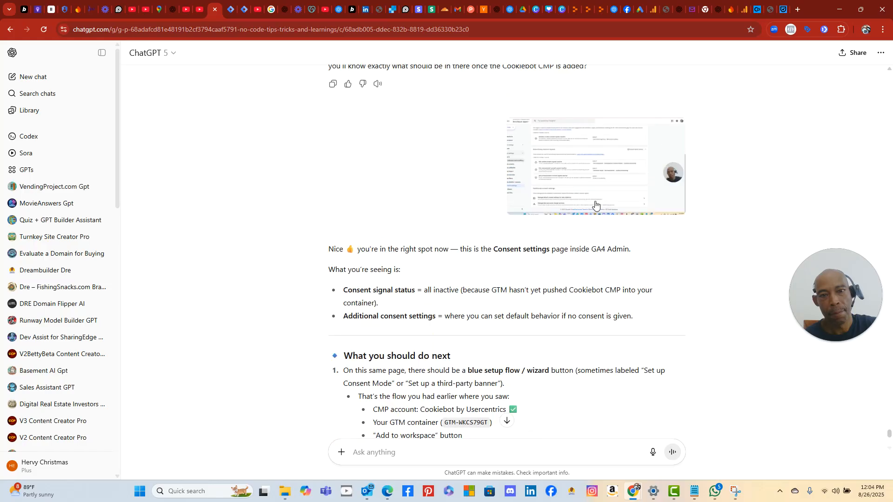
{"action": "scroll", "coordinate": [484, 150], "scroll_direction": "up", "scroll_amount": 4}
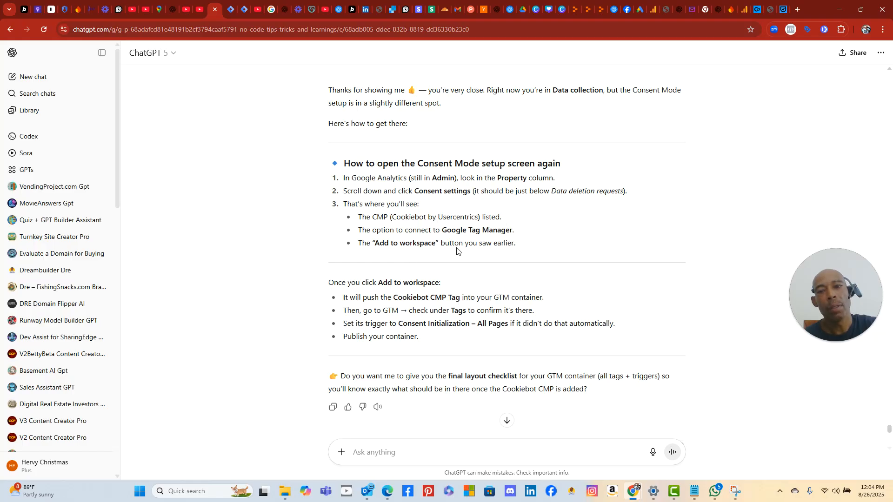
{"action": "left_click", "coordinate": [744, 11]}
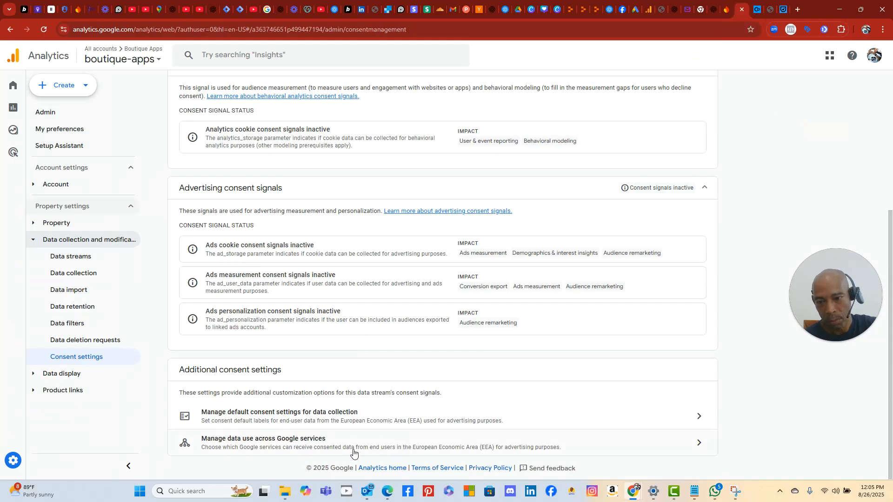
- Launch Snipping Tool from the Start menu and begin a new screen capture
{"action": "scroll", "coordinate": [418, 431], "scroll_direction": "up", "scroll_amount": 3}
{"action": "scroll", "coordinate": [417, 431], "scroll_direction": "down", "scroll_amount": 3}
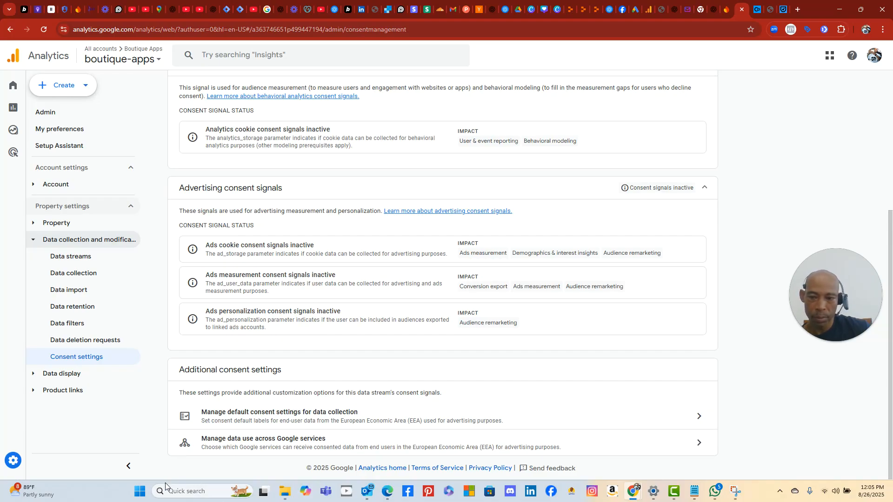
{"action": "left_click", "coordinate": [139, 491]}
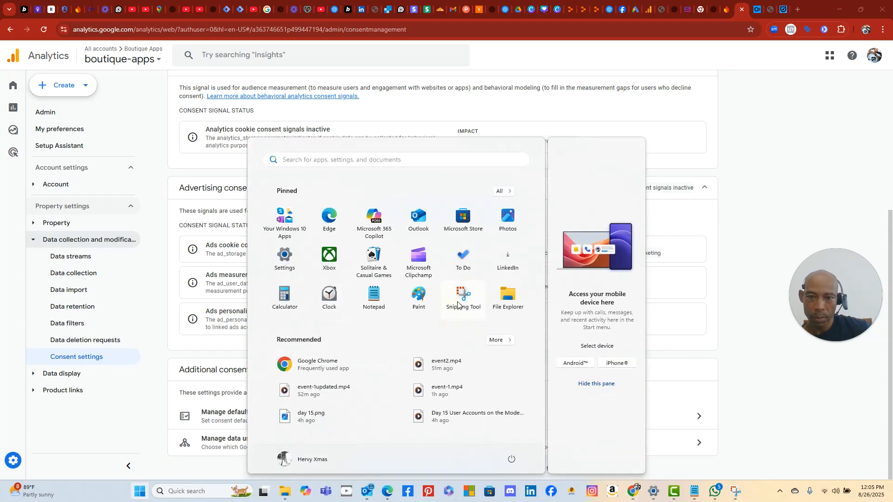
{"action": "left_click", "coordinate": [457, 304]}
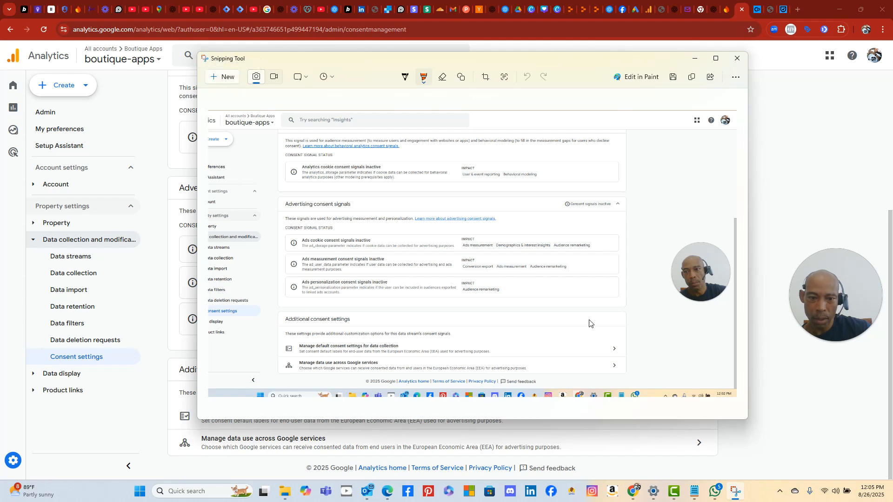
{"action": "left_click", "coordinate": [774, 417]}
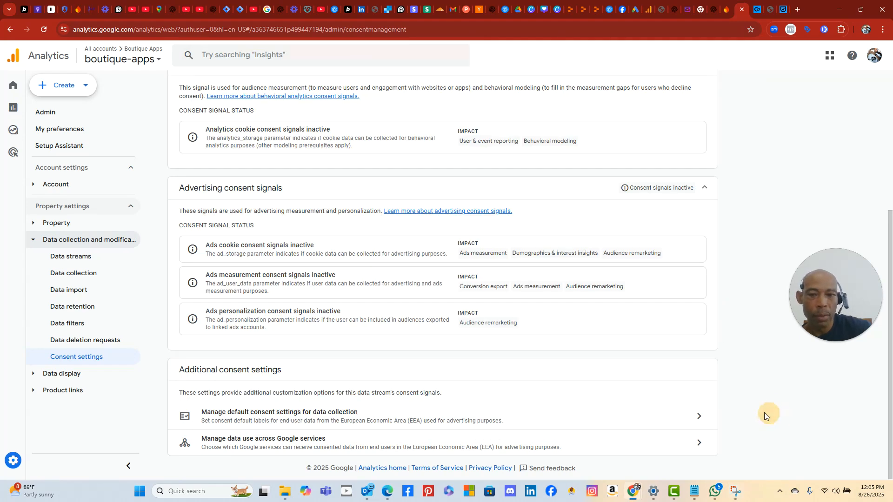
- View default consent and 'Manage data use across Google services' settings unchanged, then switch to ChatGPT
{"action": "left_click", "coordinate": [379, 416]}
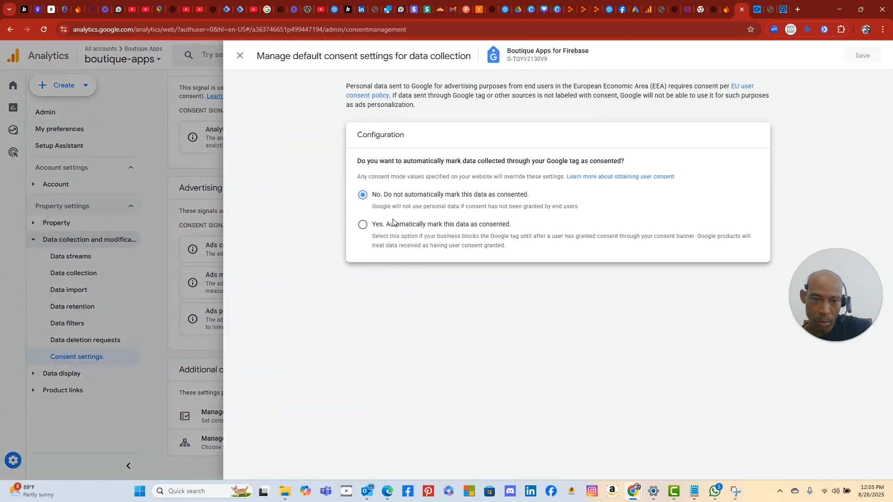
{"action": "left_click", "coordinate": [239, 56]}
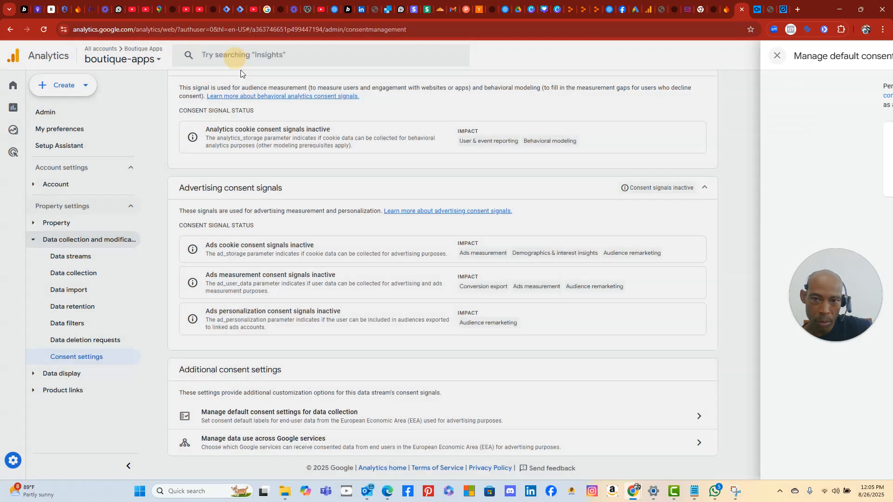
{"action": "left_click_drag", "start_coordinate": [488, 454], "coordinate": [493, 449]}
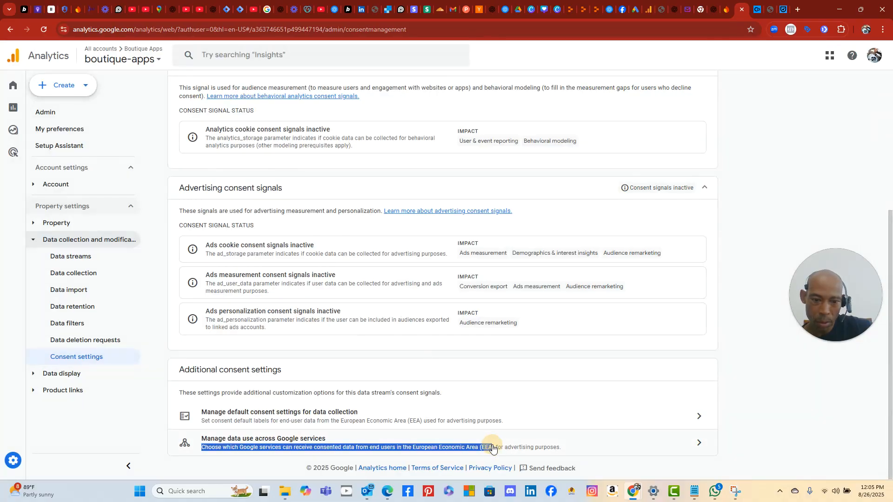
{"action": "left_click", "coordinate": [535, 442]}
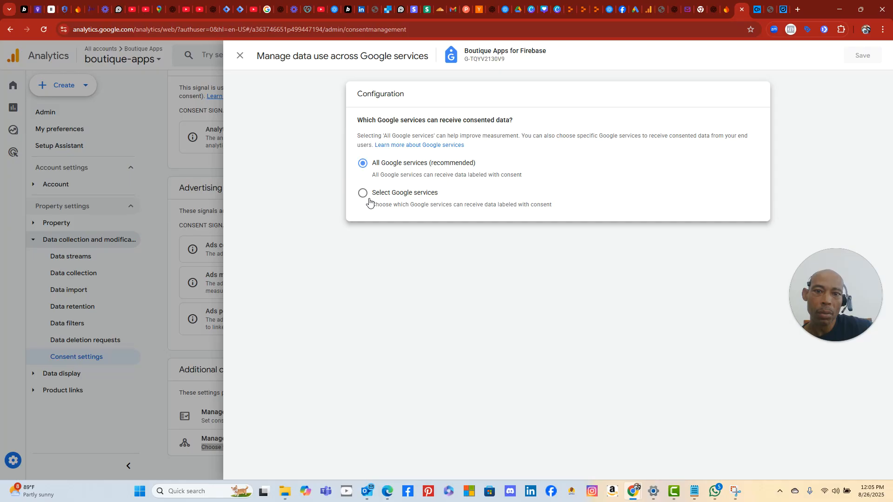
{"action": "left_click", "coordinate": [241, 55]}
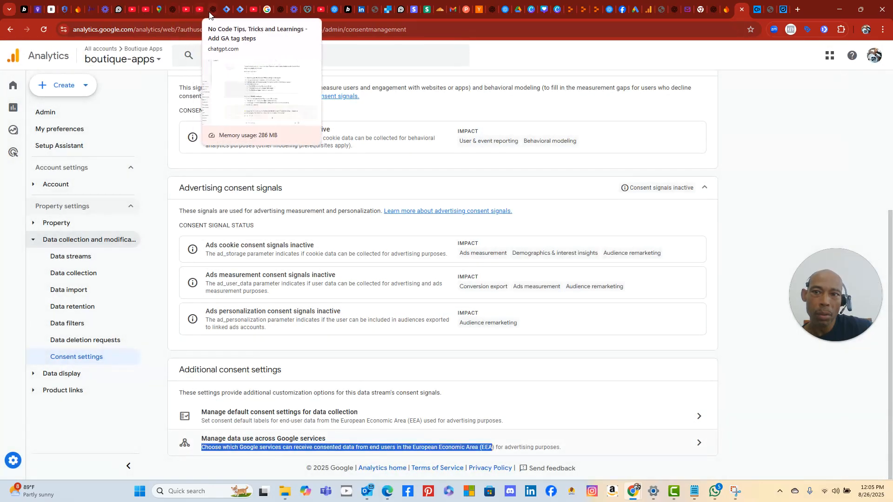
{"action": "left_click", "coordinate": [212, 10]}
- Tell ChatGPT 'i dont see that opton', then return to the Analytics tab after its reply
{"action": "left_click", "coordinate": [394, 458]}
{"action": "type", "text": "i do"}
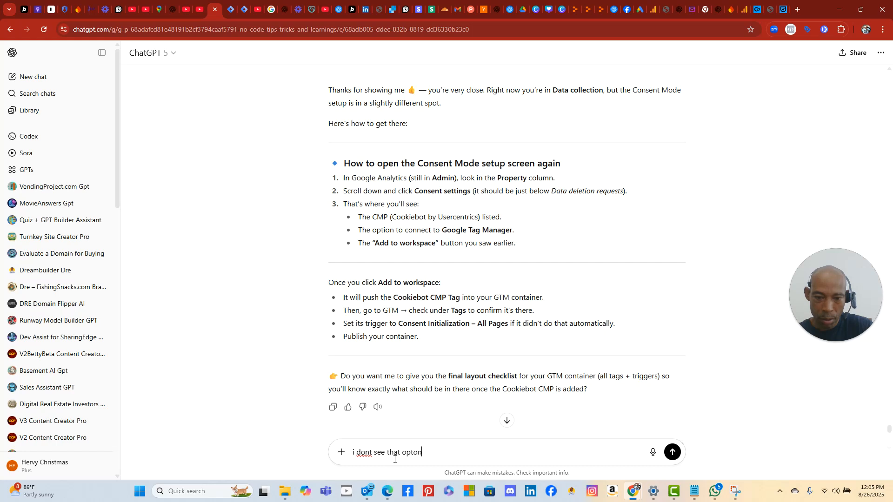
{"action": "type", "text": "nt see that opton"}
{"action": "key", "text": "Return"}
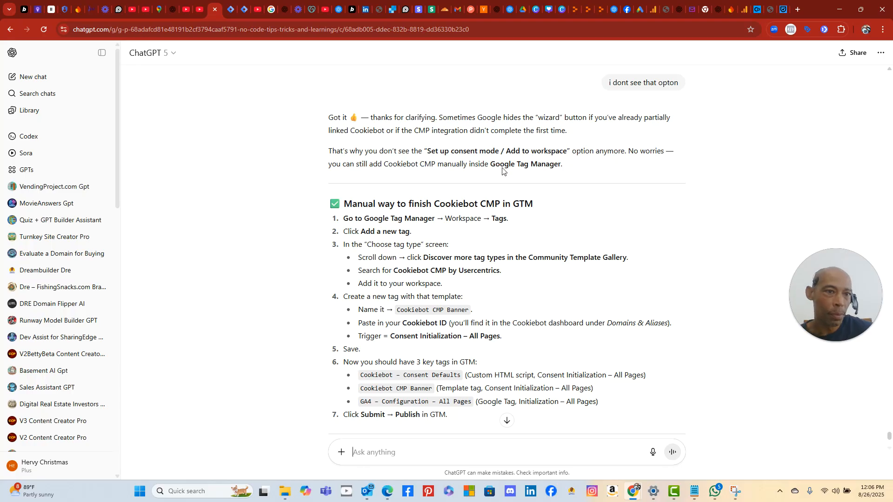
{"action": "left_click", "coordinate": [743, 10]}
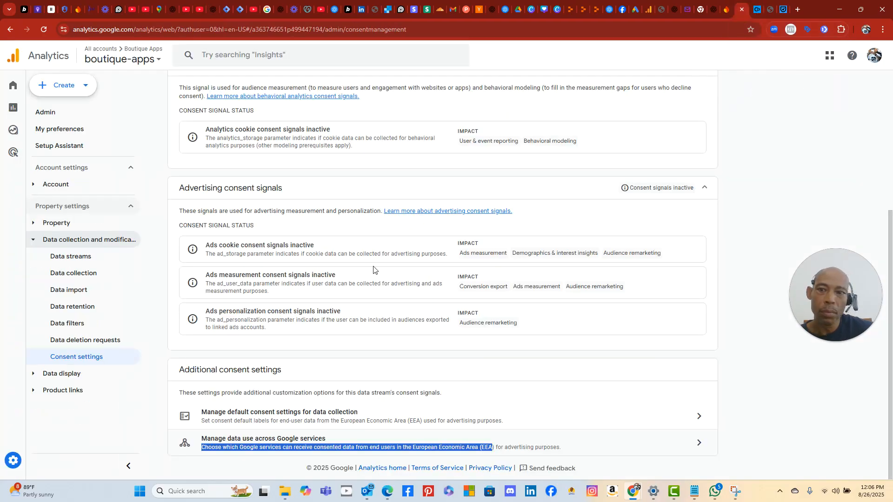
{"action": "scroll", "coordinate": [342, 231], "scroll_direction": "up", "scroll_amount": 4}
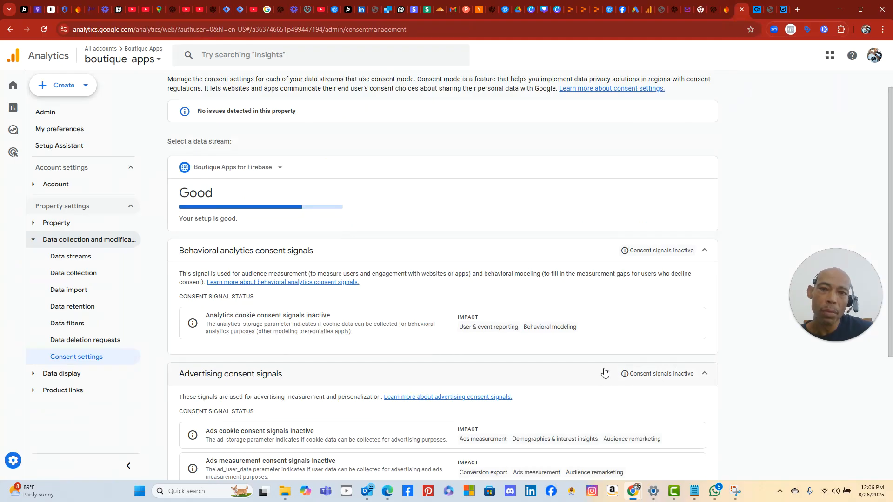
{"action": "scroll", "coordinate": [604, 370], "scroll_direction": "up", "scroll_amount": 1}
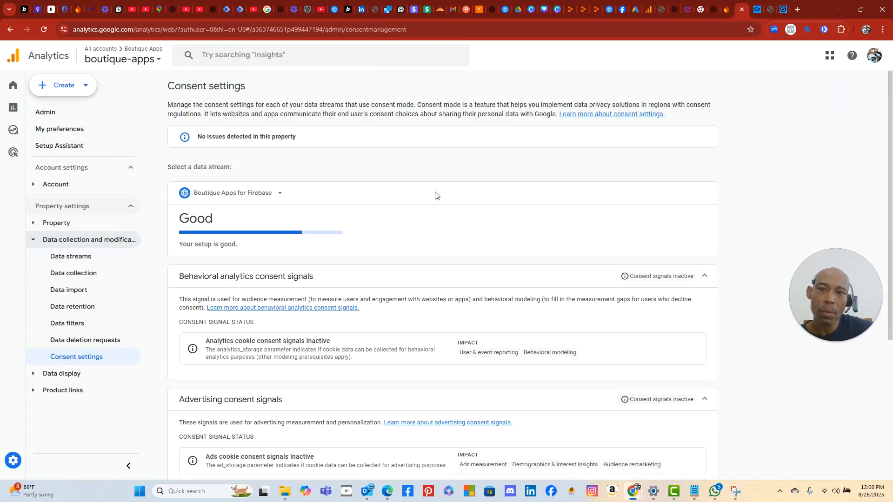
{"action": "scroll", "coordinate": [436, 198], "scroll_direction": "down", "scroll_amount": 4}
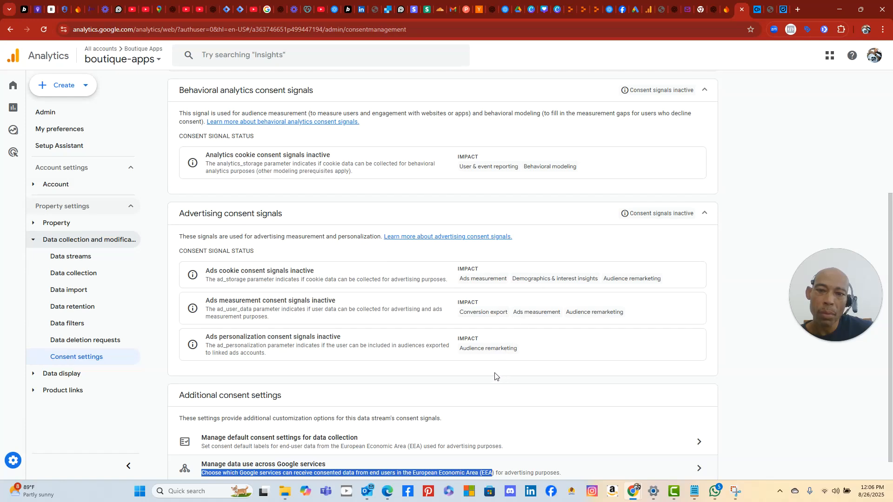
{"action": "scroll", "coordinate": [496, 376], "scroll_direction": "down", "scroll_amount": 1}
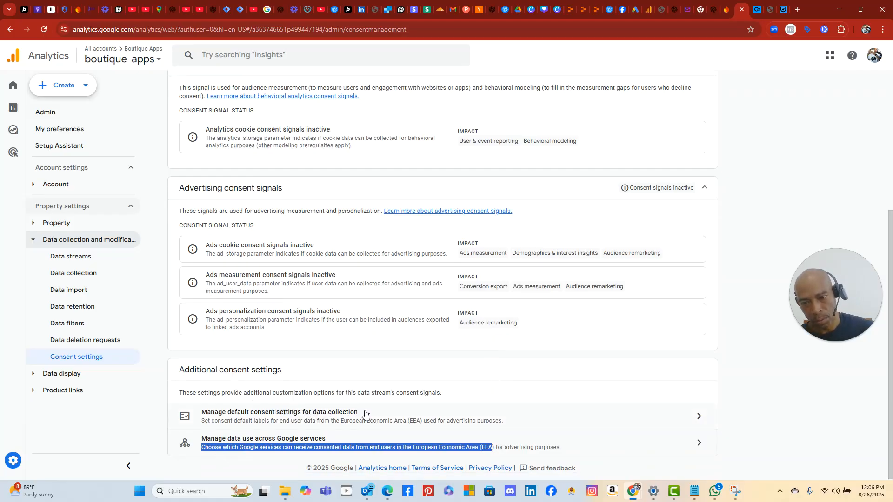
{"action": "left_click", "coordinate": [318, 445]}
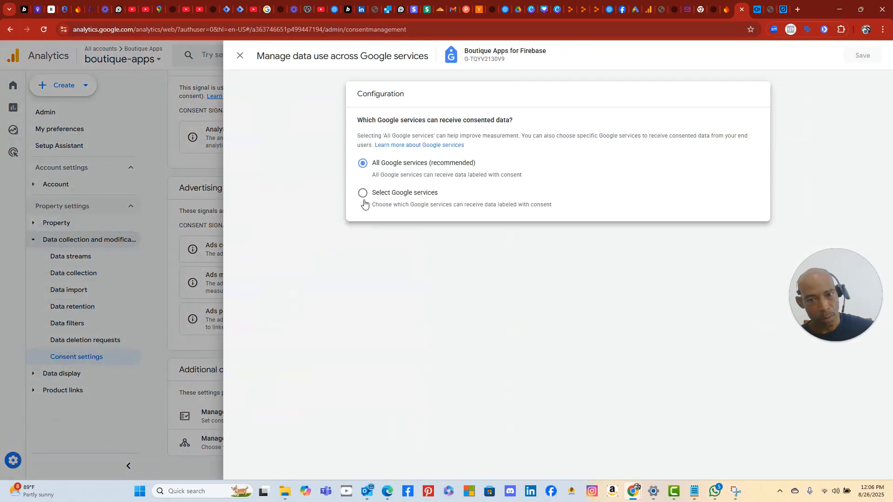
{"action": "left_click", "coordinate": [363, 194]}
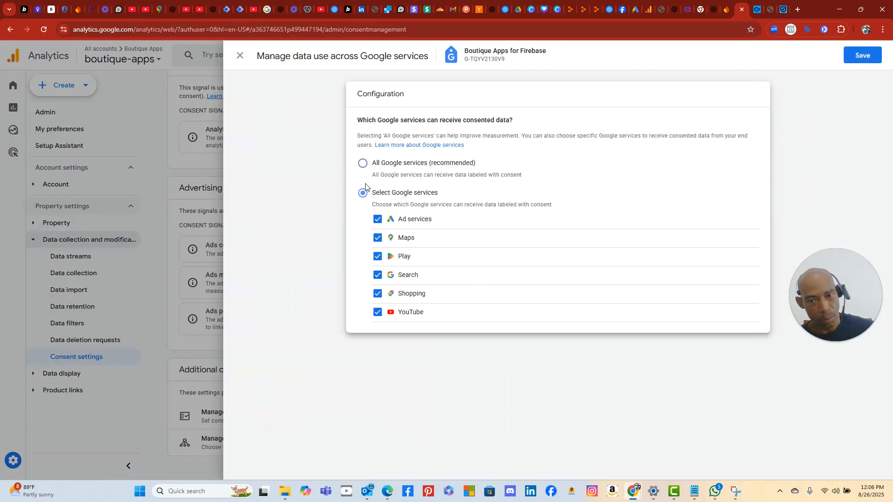
{"action": "left_click", "coordinate": [363, 164]}
{"action": "left_click", "coordinate": [240, 56]}
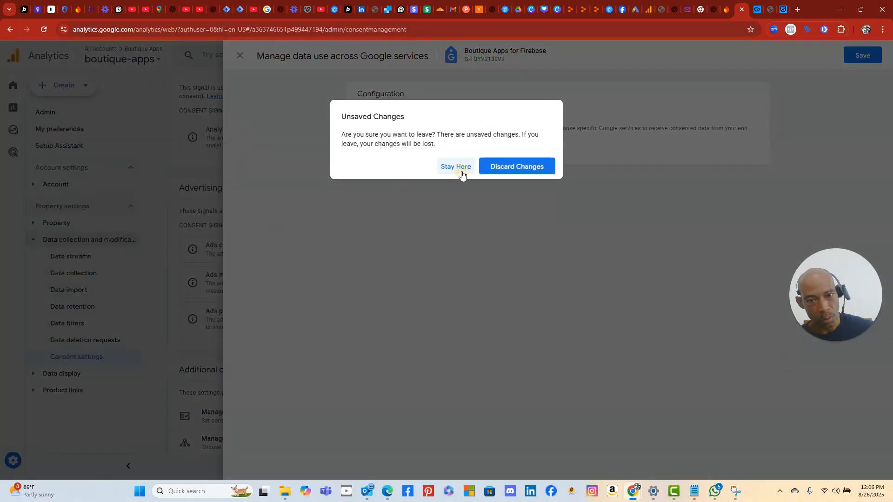
{"action": "left_click", "coordinate": [463, 173]}
{"action": "left_click", "coordinate": [868, 56]}
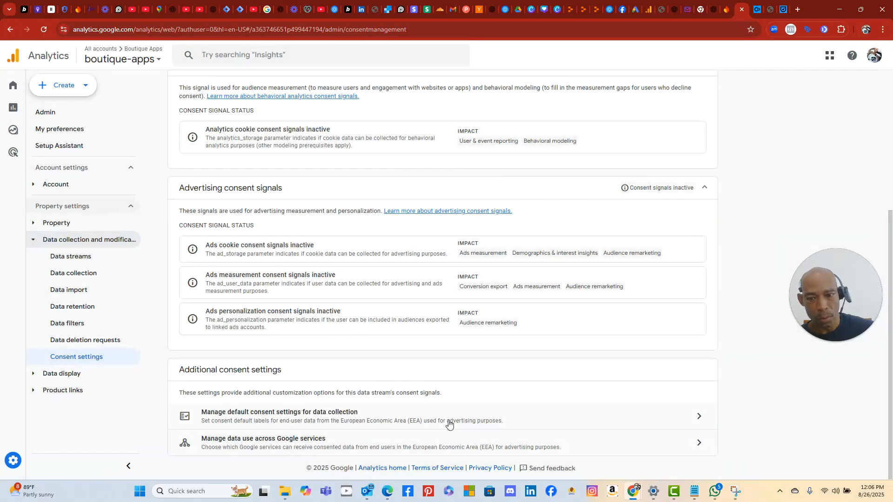
{"action": "left_click", "coordinate": [449, 421]}
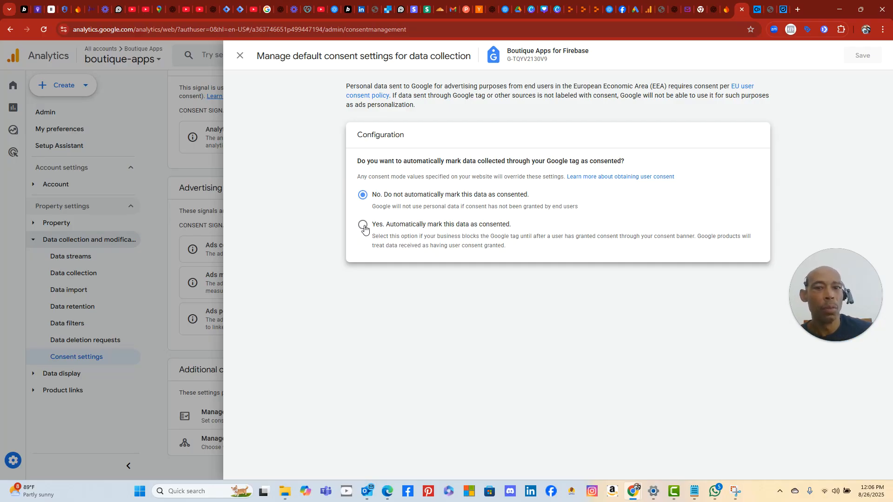
{"action": "left_click", "coordinate": [239, 55]}
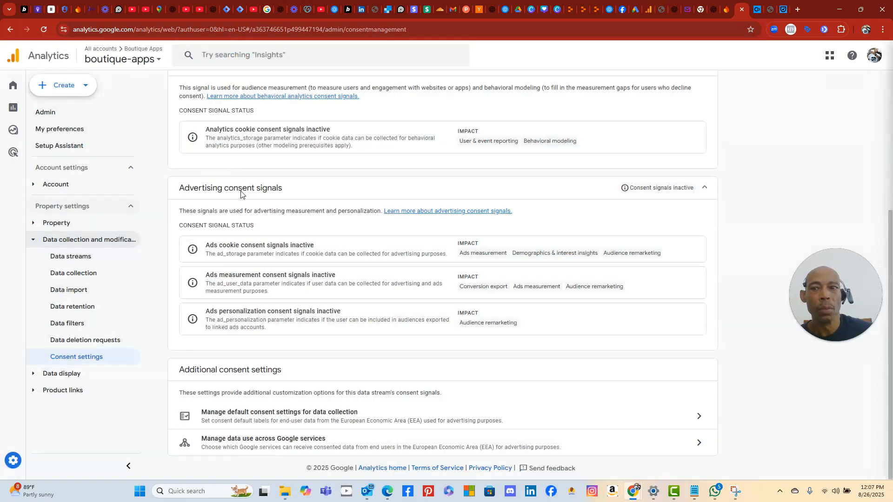
{"action": "scroll", "coordinate": [261, 147], "scroll_direction": "up", "scroll_amount": 5}
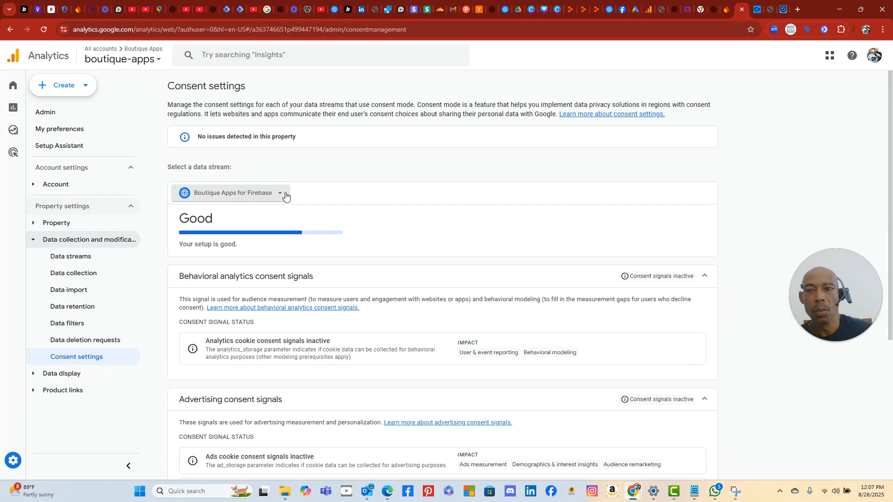
- Open the 'Choose a data stream' list in Analytics, then switch to ChatGPT
{"action": "left_click", "coordinate": [280, 194]}
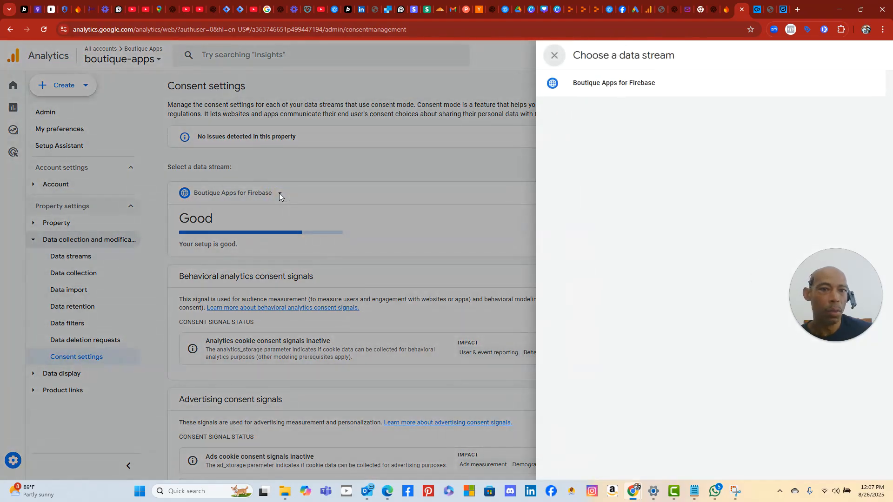
{"action": "mouse_move", "coordinate": [628, 89]}
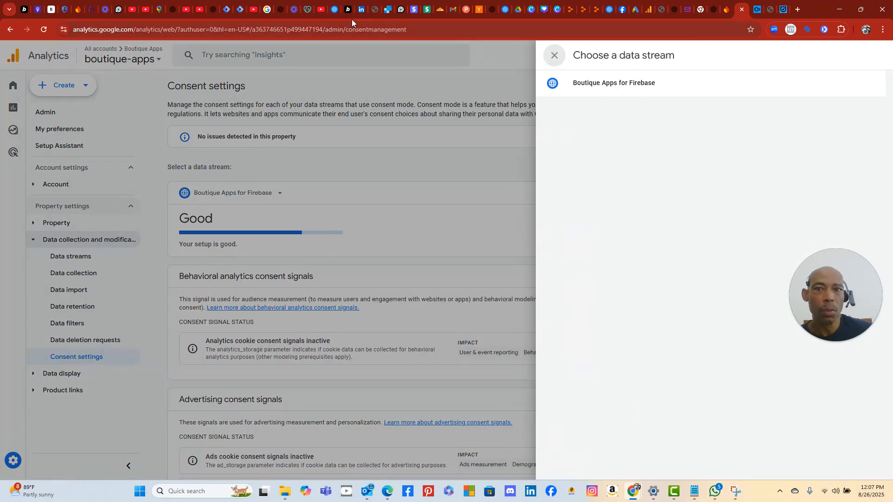
{"action": "left_click", "coordinate": [215, 10]}
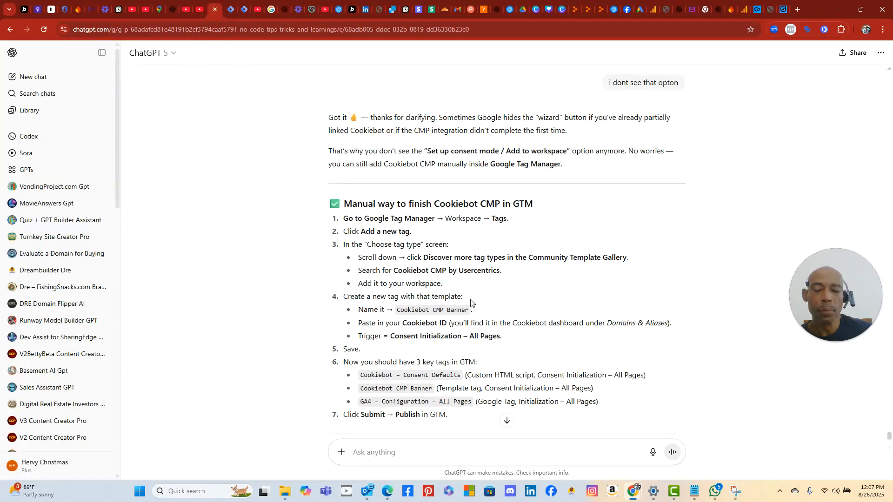
- Review ChatGPT's manual Cookiebot CMP steps for Tag Manager, then return to the Analytics tab
{"action": "scroll", "coordinate": [470, 302], "scroll_direction": "down", "scroll_amount": 3}
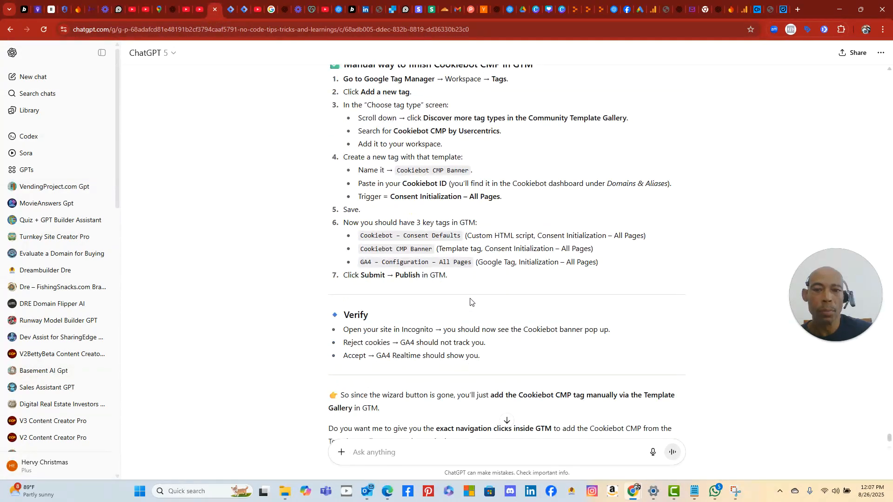
{"action": "scroll", "coordinate": [470, 303], "scroll_direction": "up", "scroll_amount": 3}
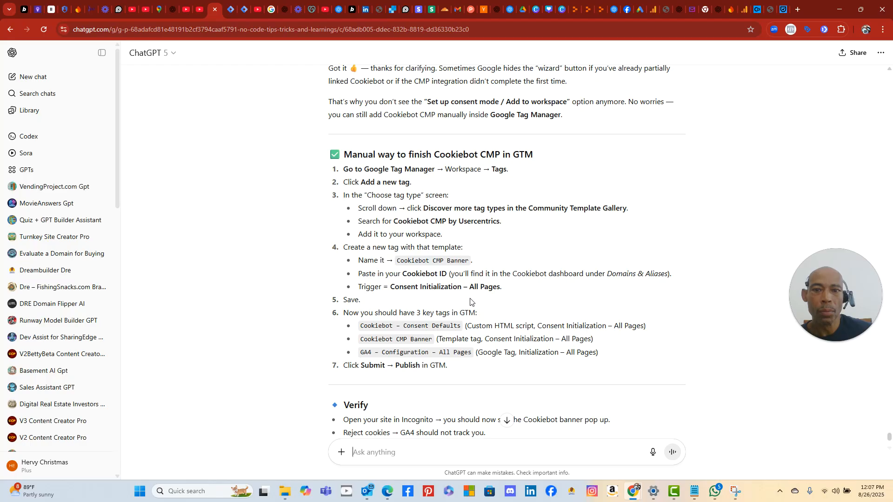
{"action": "scroll", "coordinate": [470, 303], "scroll_direction": "up", "scroll_amount": 4}
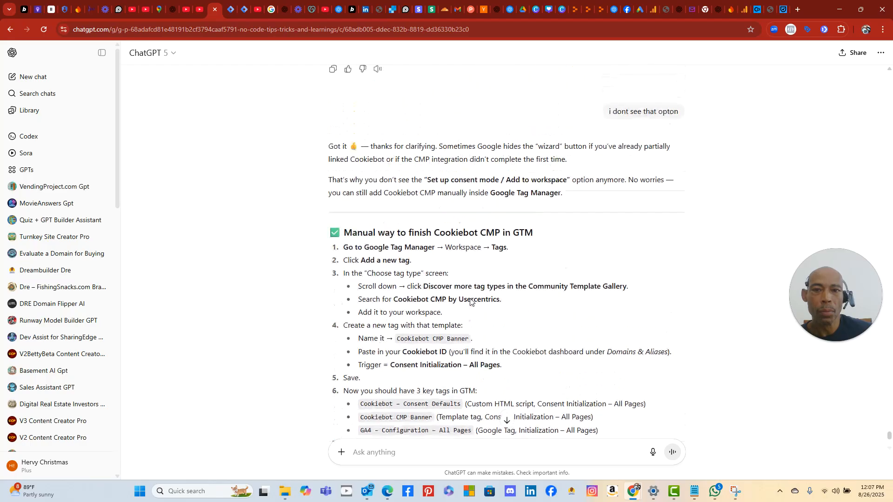
{"action": "scroll", "coordinate": [470, 303], "scroll_direction": "down", "scroll_amount": 4}
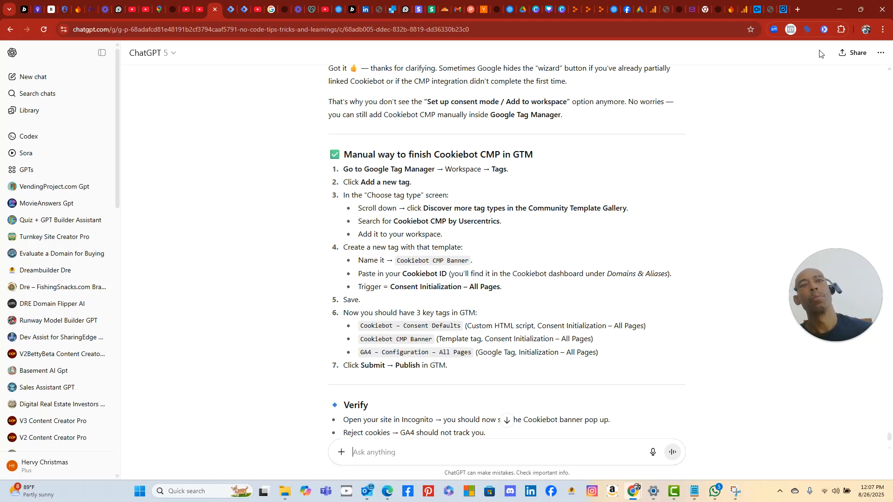
{"action": "left_click", "coordinate": [745, 9]}
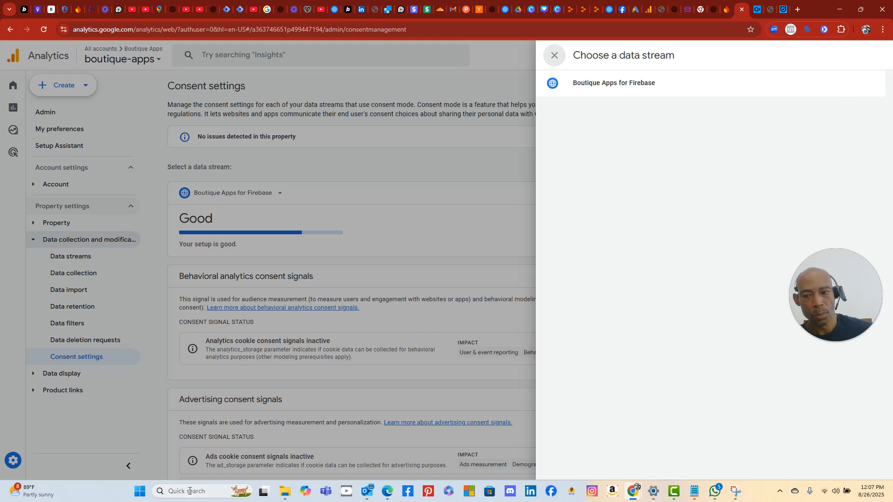
- Launch and dismiss Snipping Tool, briefly highlighting the Boutique Apps for Firebase stream name
{"action": "left_click", "coordinate": [139, 491]}
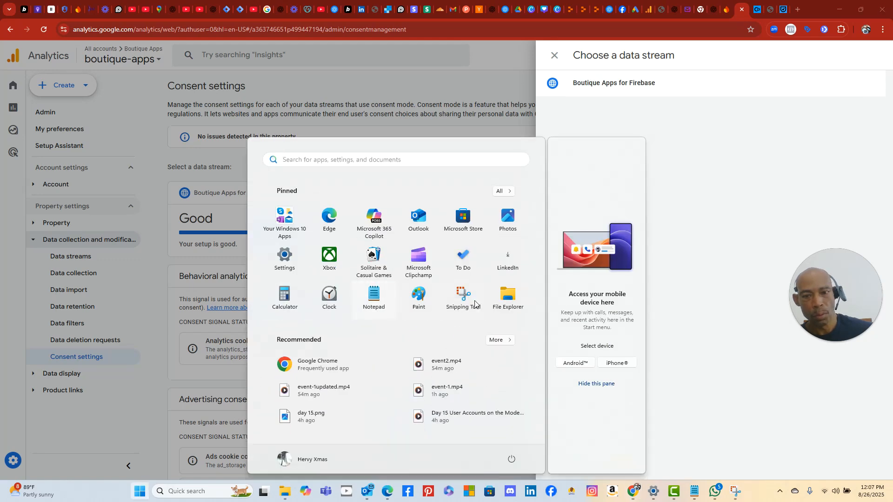
{"action": "left_click", "coordinate": [457, 306]}
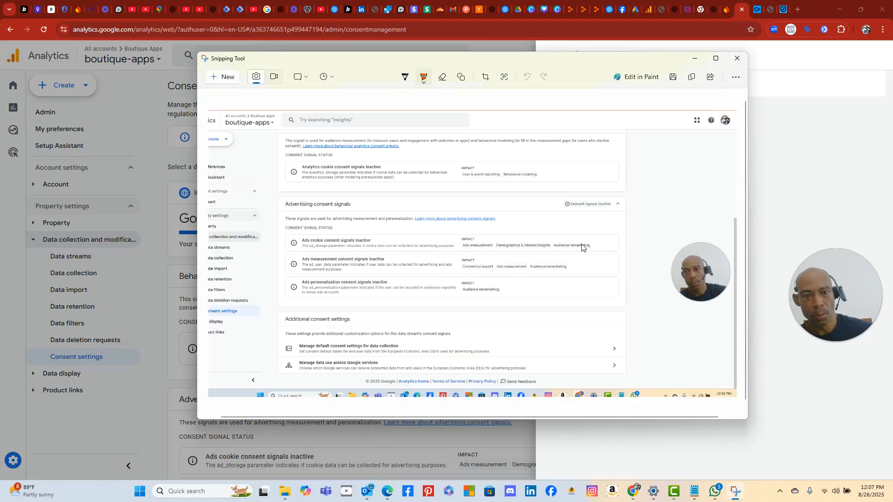
{"action": "left_click", "coordinate": [781, 379]}
{"action": "left_click_drag", "start_coordinate": [722, 59], "coordinate": [683, 220]}
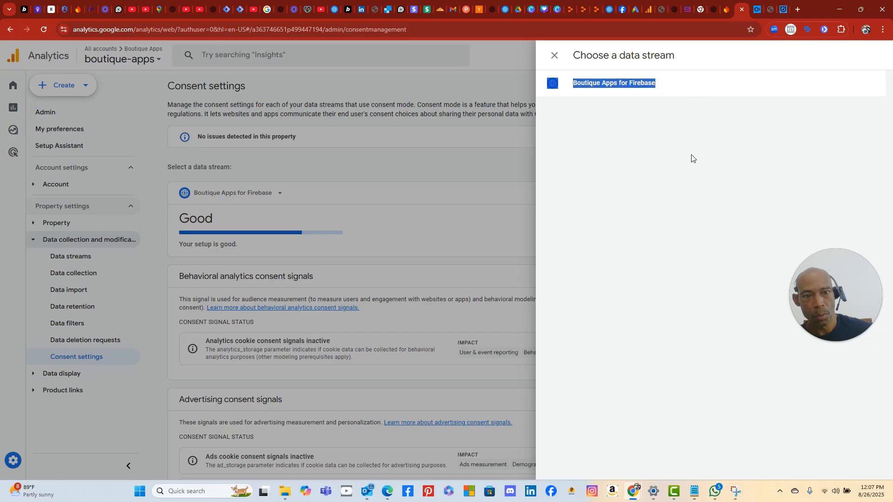
{"action": "left_click", "coordinate": [682, 213]}
- Snip the Analytics page showing the data stream panel with a new Snipping Tool capture
{"action": "left_click", "coordinate": [140, 491]}
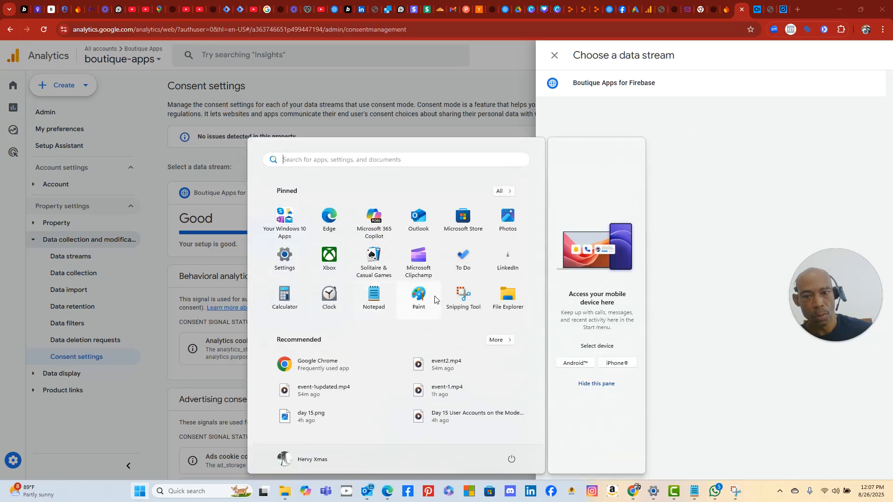
{"action": "left_click", "coordinate": [462, 298]}
{"action": "left_click", "coordinate": [228, 75]}
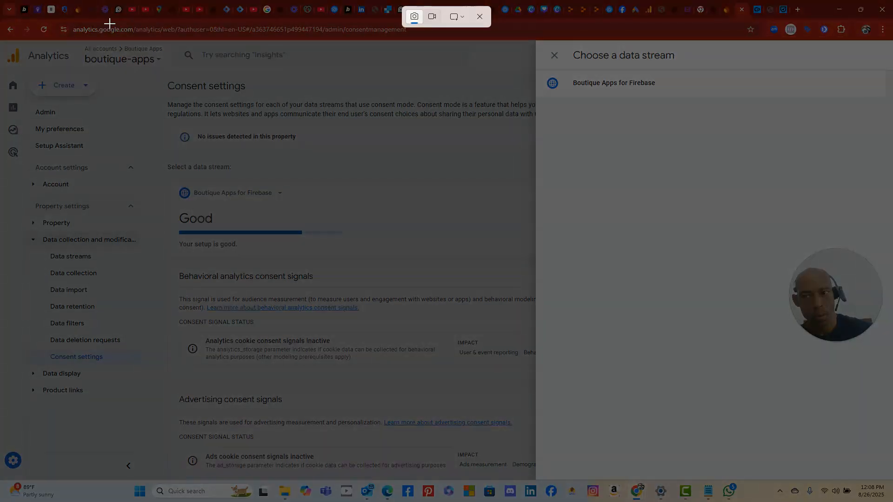
{"action": "left_click_drag", "start_coordinate": [109, 23], "coordinate": [871, 403]}
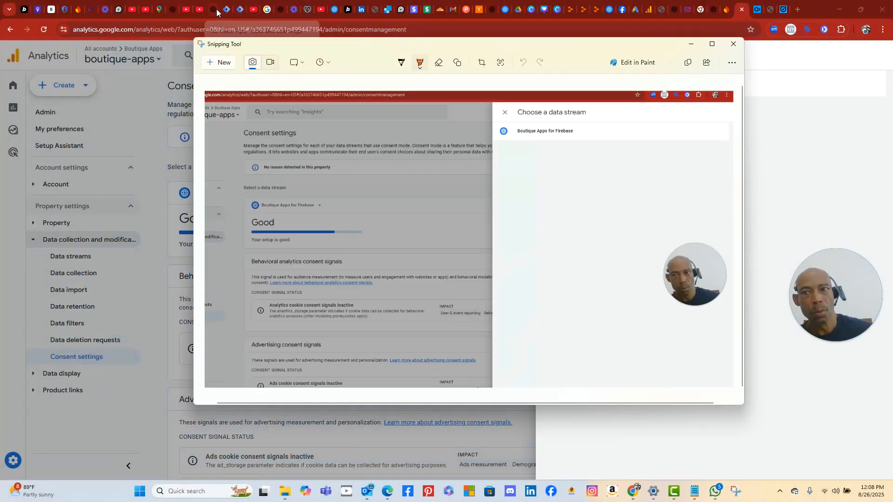
- Send ChatGPT the pasted screenshot asking 'should i choose this for data stream', then open the Cookiebot article
{"action": "left_click", "coordinate": [213, 10]}
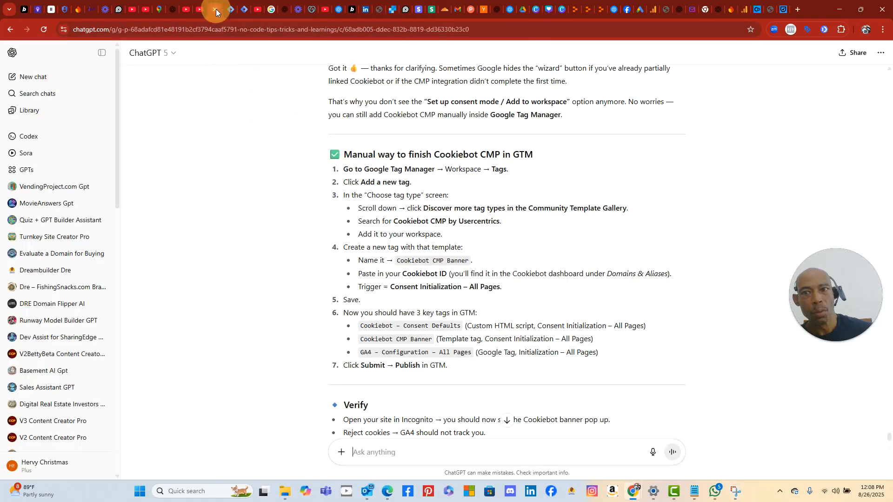
{"action": "right_click", "coordinate": [484, 452]}
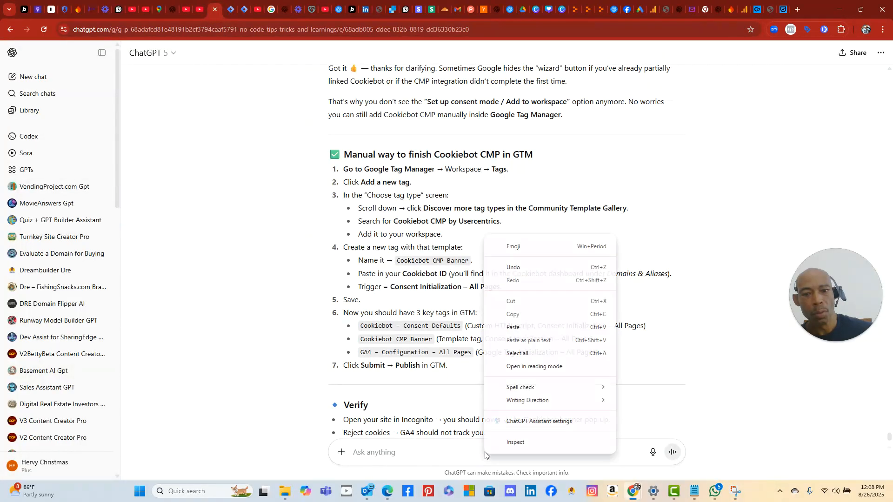
{"action": "left_click", "coordinate": [523, 330]}
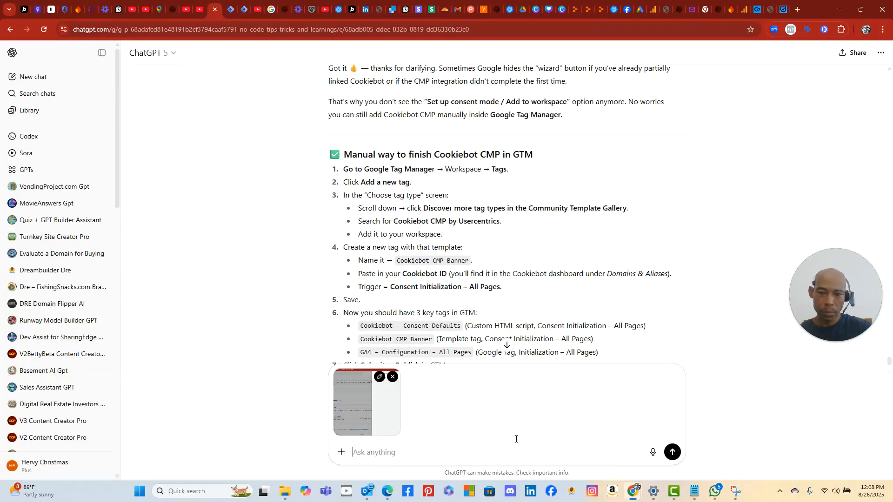
{"action": "type", "text": "should i choose this for data stream"}
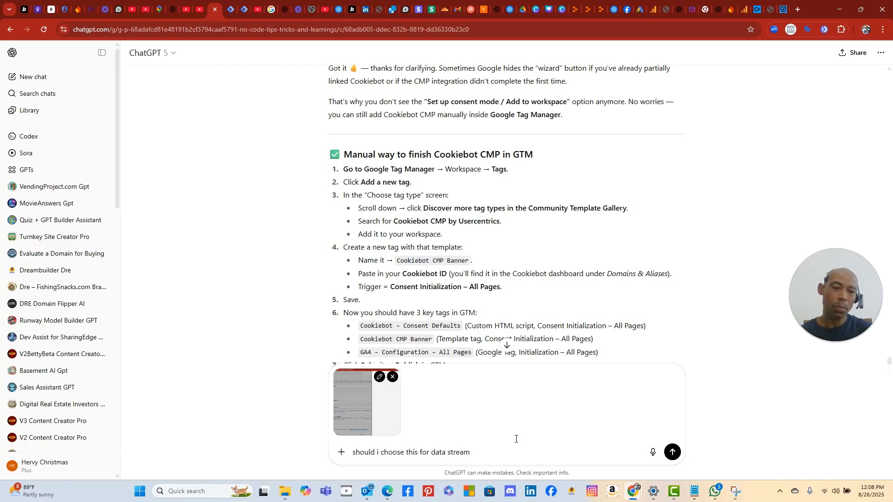
{"action": "left_click", "coordinate": [672, 452]}
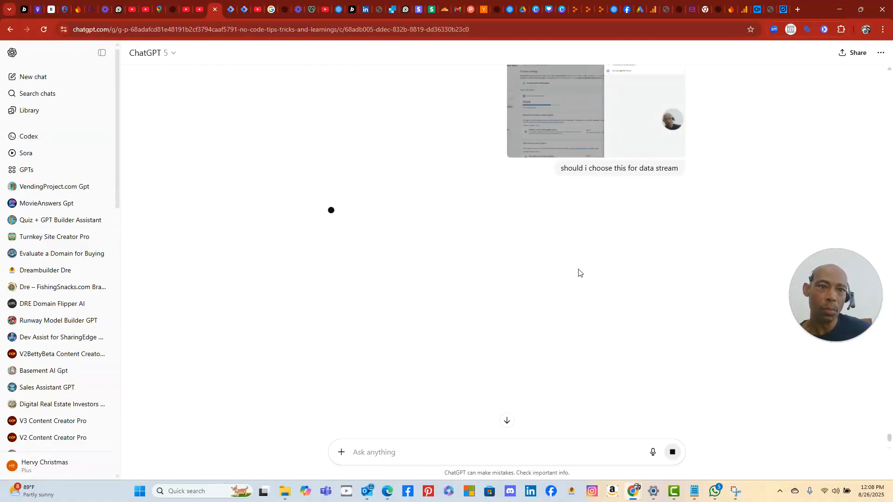
{"action": "left_click", "coordinate": [780, 10]}
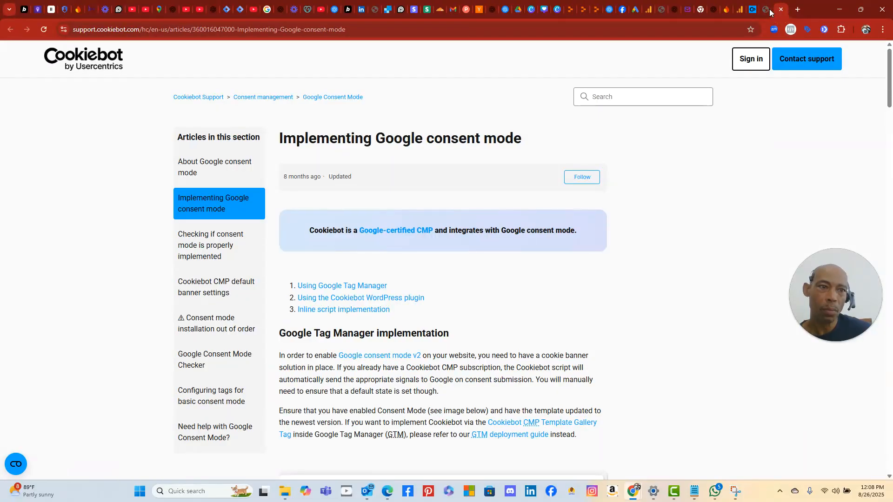
- Close the Cookiebot support article, return to Analytics, briefly reopen Snipping Tool, then switch to ChatGPT
{"action": "left_click", "coordinate": [781, 10]}
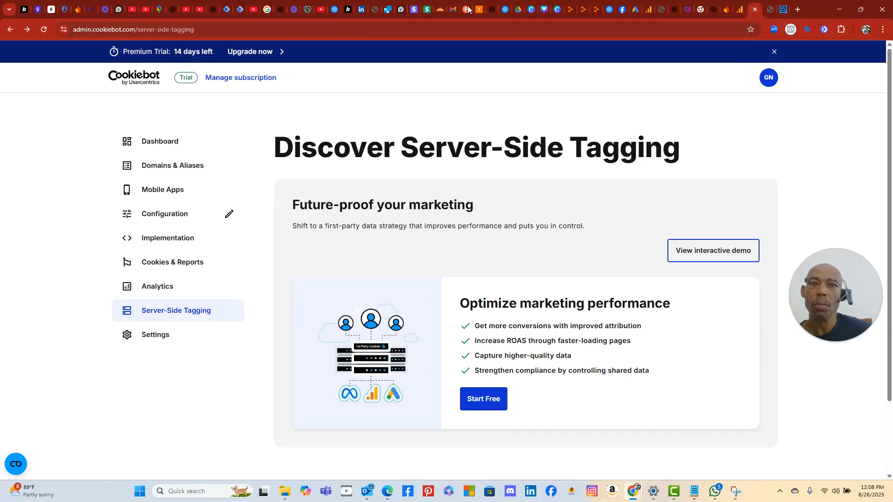
{"action": "left_click", "coordinate": [740, 10]}
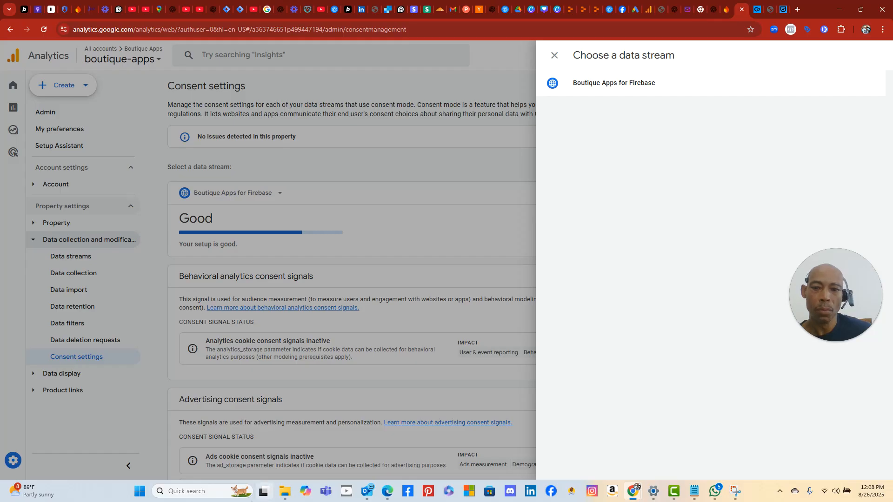
{"action": "left_click", "coordinate": [138, 492]}
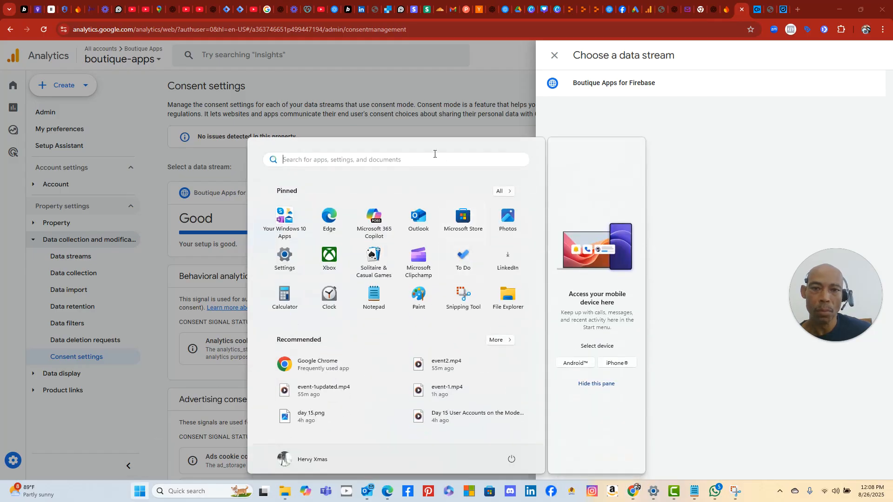
{"action": "left_click", "coordinate": [453, 294]}
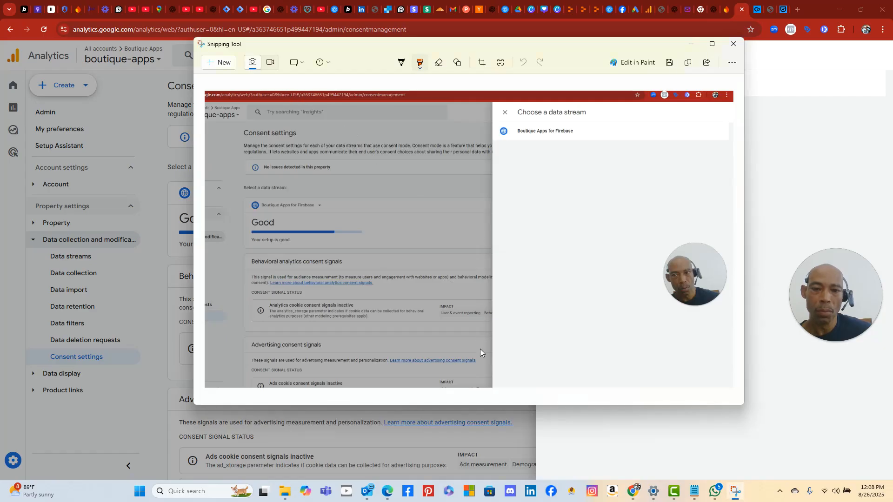
{"action": "left_click", "coordinate": [554, 421]}
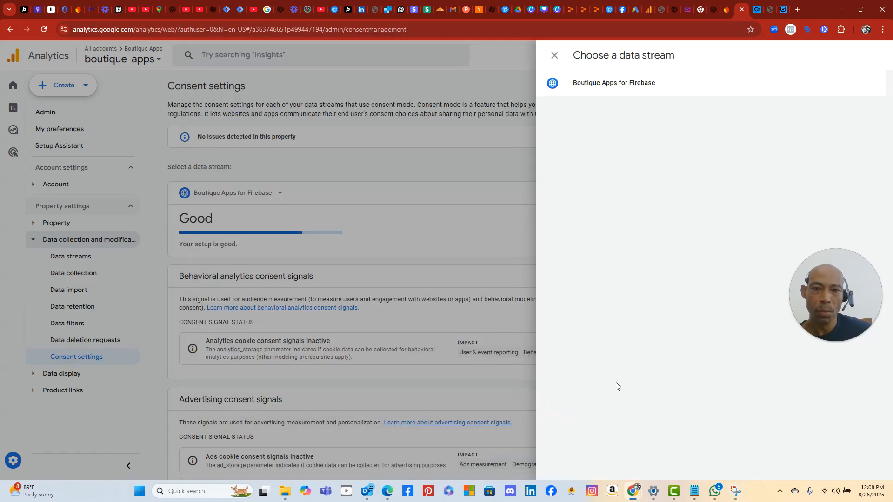
{"action": "left_click", "coordinate": [210, 11]}
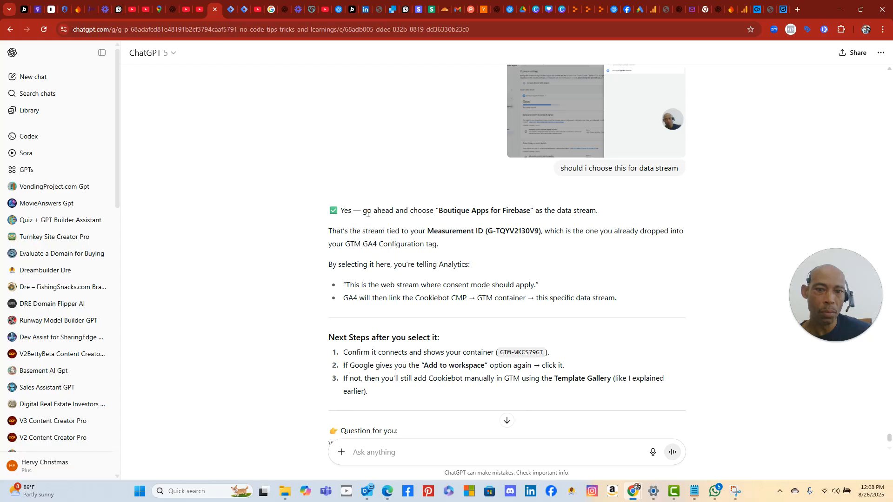
- Following ChatGPT's recommendation, select Boutique Apps for Firebase as the Analytics consent data stream
{"action": "scroll", "coordinate": [372, 212], "scroll_direction": "down", "scroll_amount": 1}
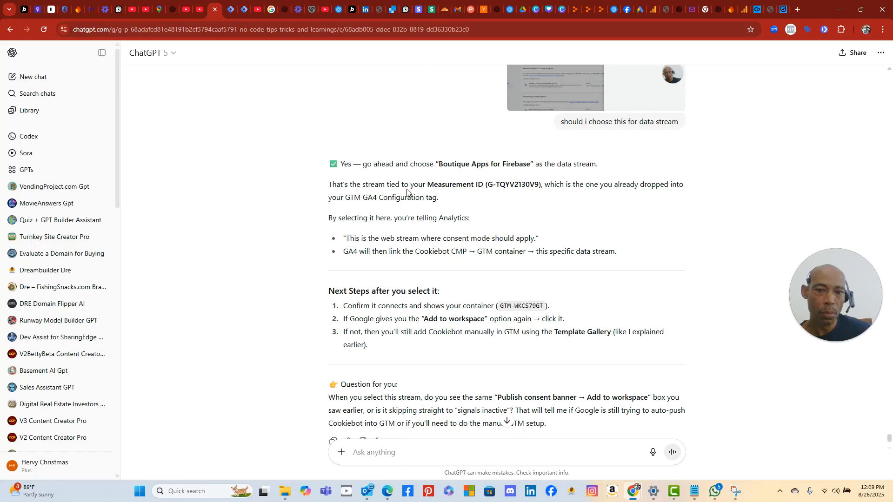
{"action": "scroll", "coordinate": [409, 236], "scroll_direction": "down", "scroll_amount": 2}
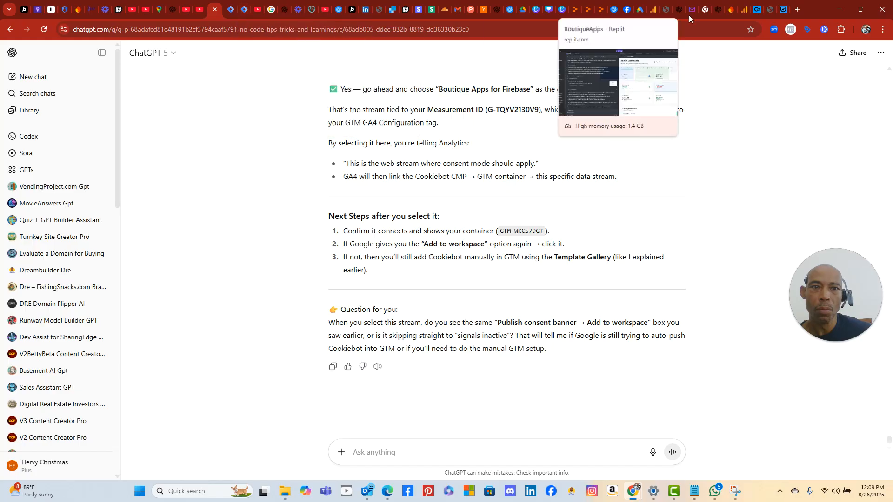
{"action": "left_click", "coordinate": [746, 13]}
{"action": "left_click", "coordinate": [763, 94]}
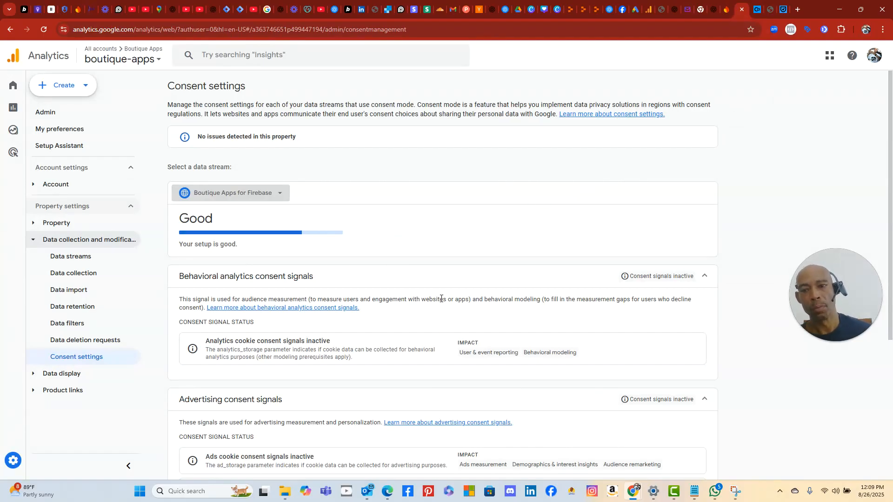
- Switch between the Tag Manager Folders and Overview workspace tabs, then go back to ChatGPT
{"action": "scroll", "coordinate": [427, 344], "scroll_direction": "down", "scroll_amount": 4}
{"action": "scroll", "coordinate": [440, 301], "scroll_direction": "up", "scroll_amount": 4}
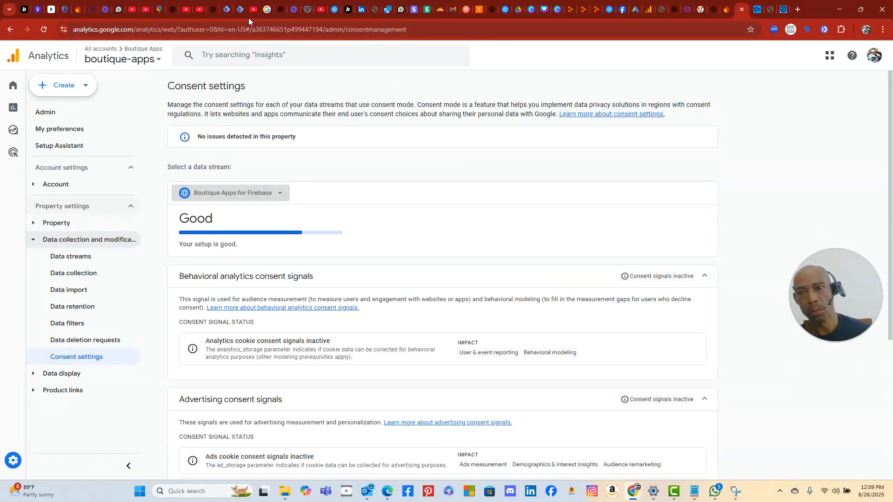
{"action": "left_click", "coordinate": [228, 11]}
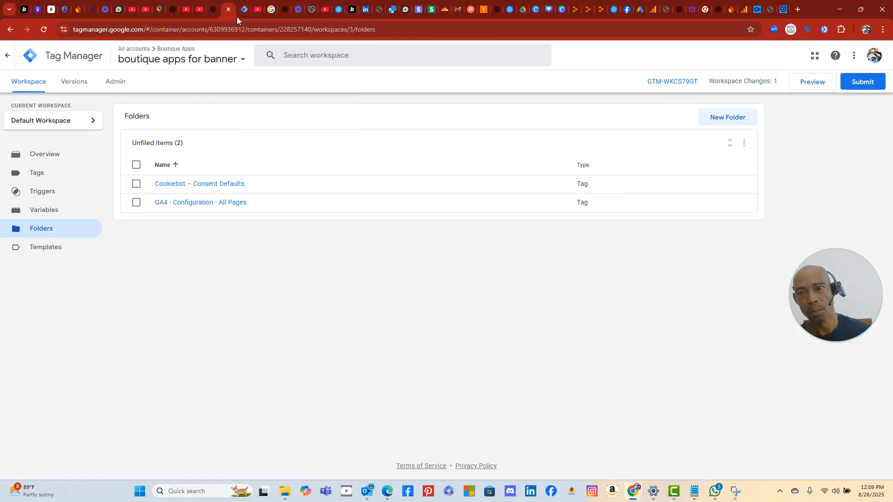
{"action": "left_click", "coordinate": [242, 11]}
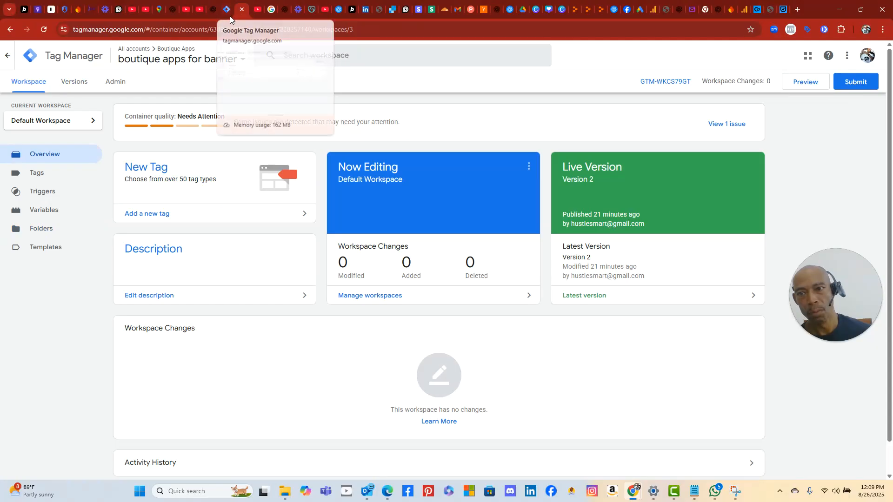
{"action": "left_click", "coordinate": [229, 16]}
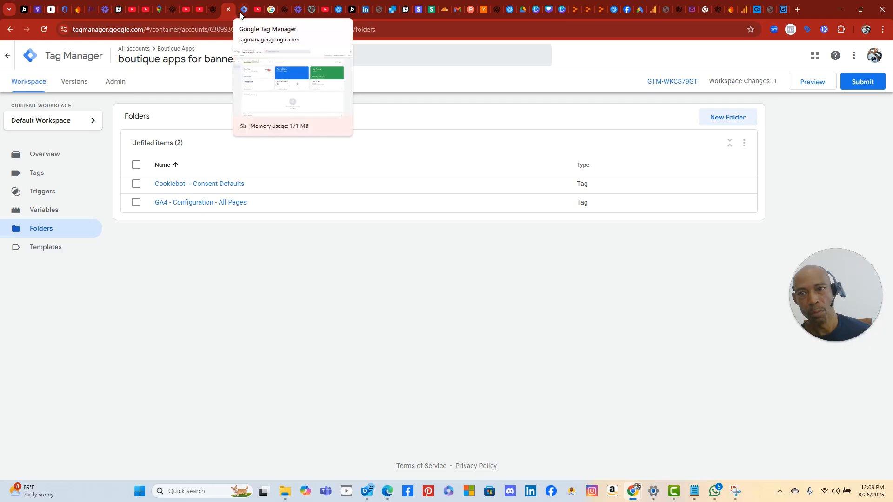
{"action": "left_click", "coordinate": [239, 12]}
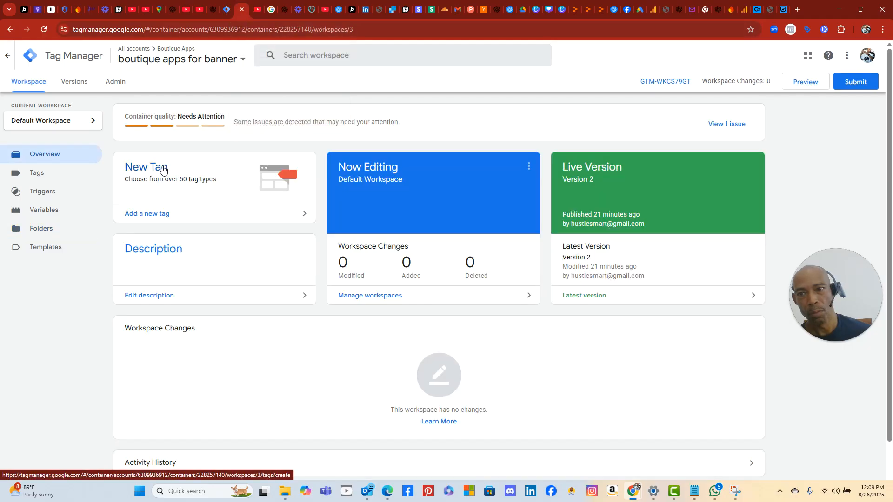
{"action": "left_click", "coordinate": [228, 10]}
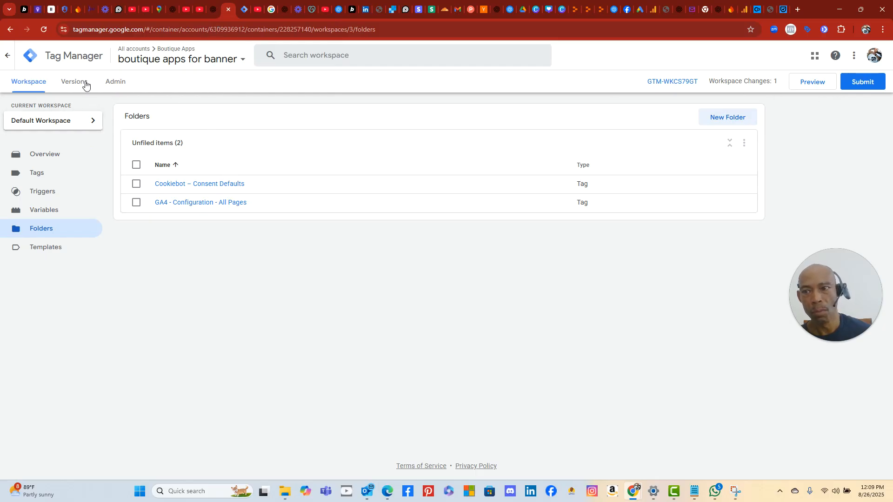
{"action": "left_click", "coordinate": [212, 10]}
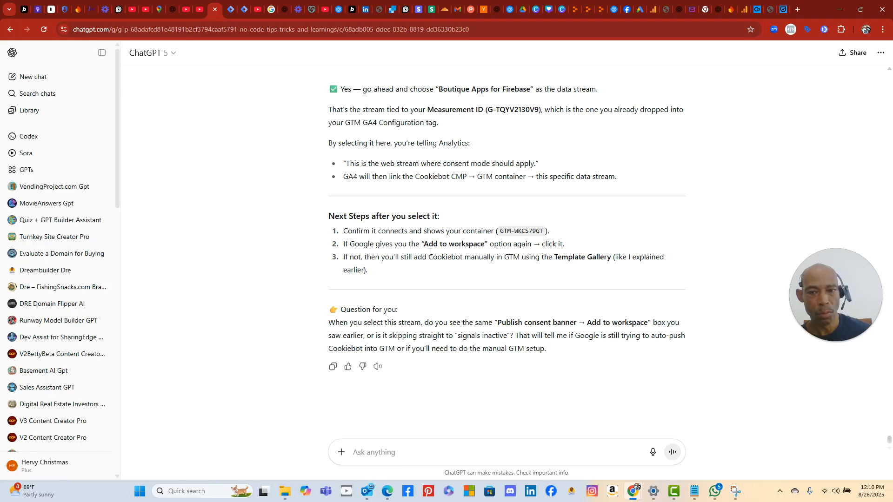
- Reread ChatGPT's manual Cookiebot steps, then list the container's two existing tags in Tag Manager
{"action": "scroll", "coordinate": [429, 253], "scroll_direction": "up", "scroll_amount": 1}
{"action": "scroll", "coordinate": [427, 248], "scroll_direction": "down", "scroll_amount": 1}
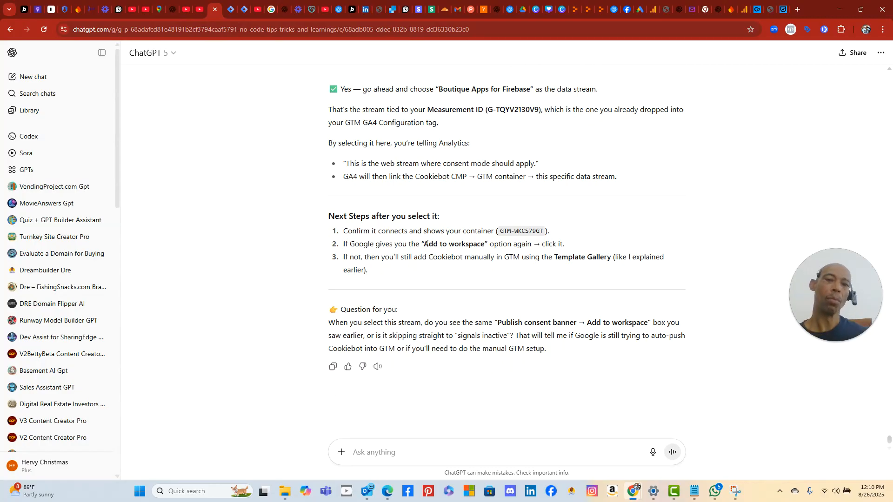
{"action": "scroll", "coordinate": [428, 237], "scroll_direction": "up", "scroll_amount": 4}
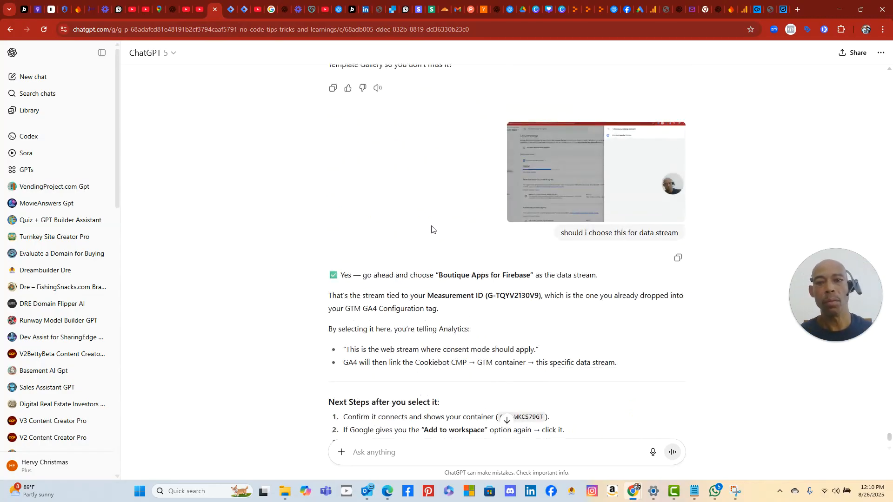
{"action": "scroll", "coordinate": [432, 229], "scroll_direction": "up", "scroll_amount": 7}
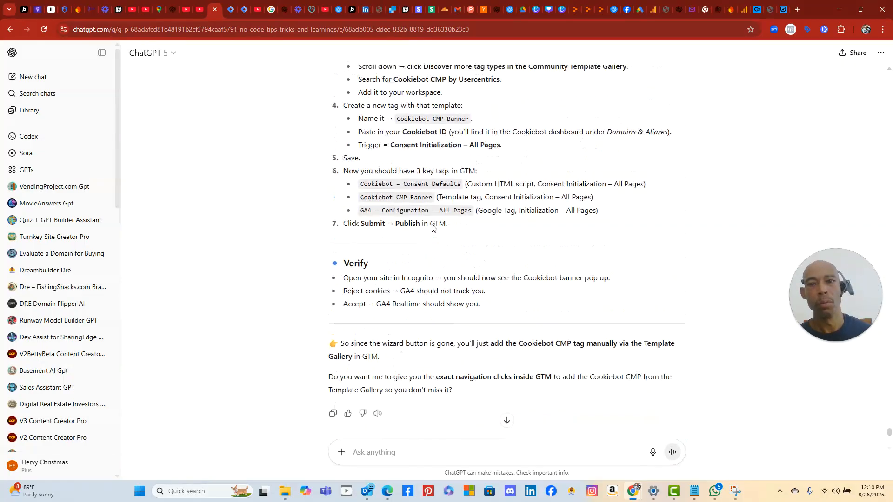
{"action": "scroll", "coordinate": [432, 225], "scroll_direction": "up", "scroll_amount": 3}
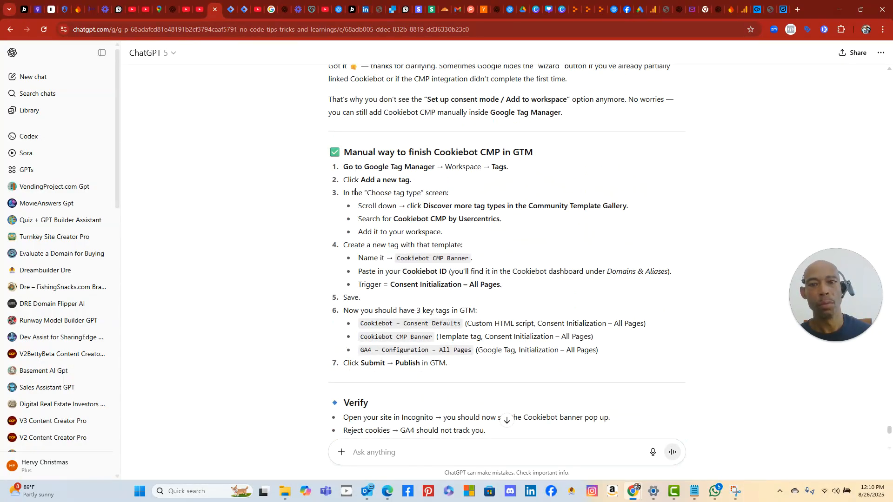
{"action": "left_click", "coordinate": [231, 13]}
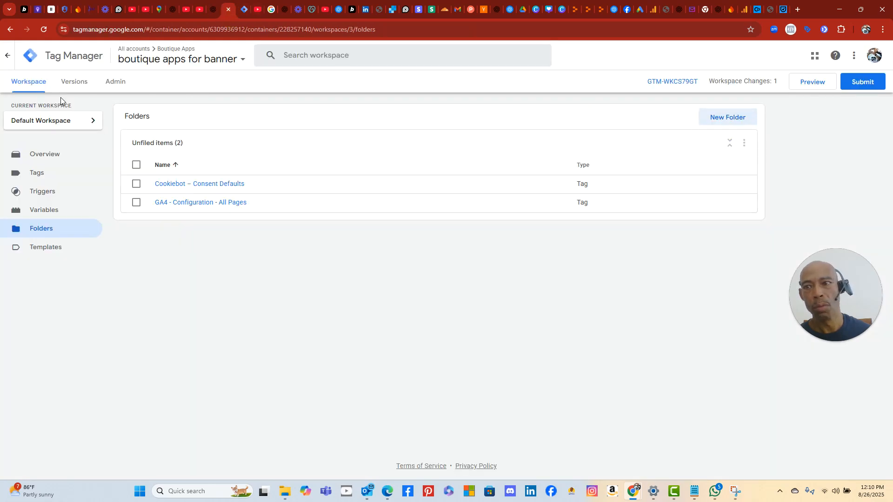
{"action": "left_click", "coordinate": [46, 172]}
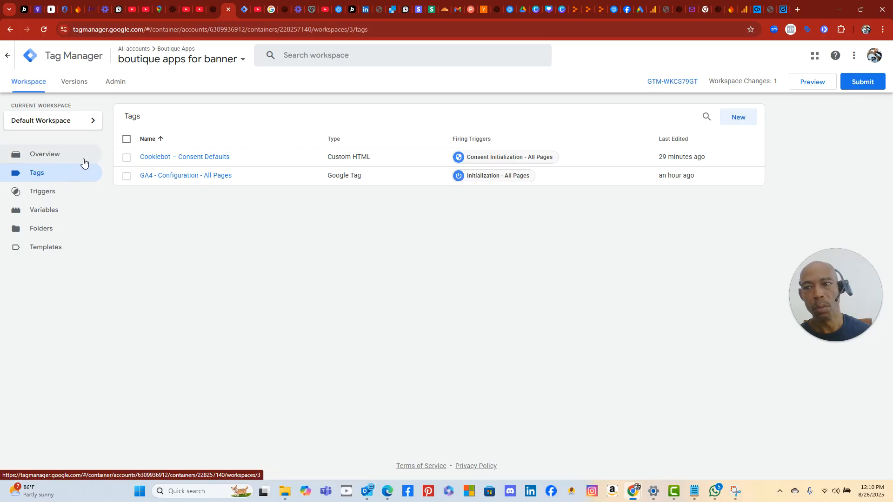
- Check the Default Workspace and 'boutique apps for banner' container, then go to the workspace Overview
{"action": "left_click", "coordinate": [41, 172]}
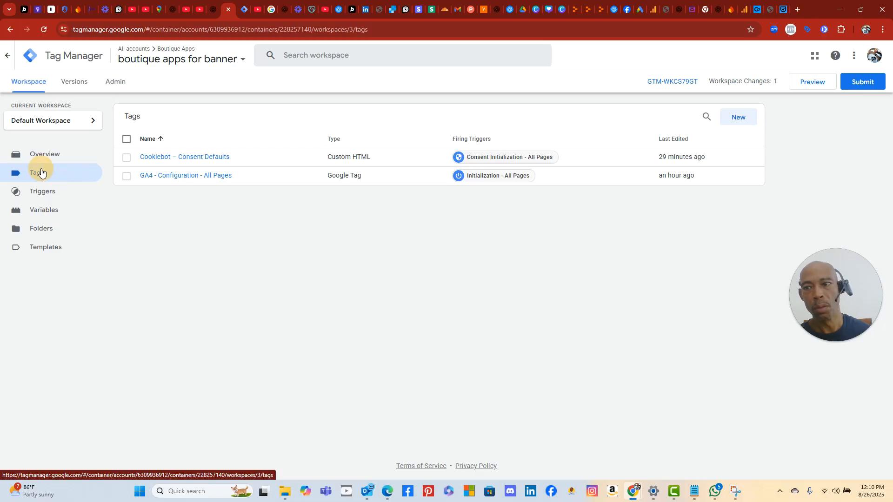
{"action": "left_click", "coordinate": [46, 121]}
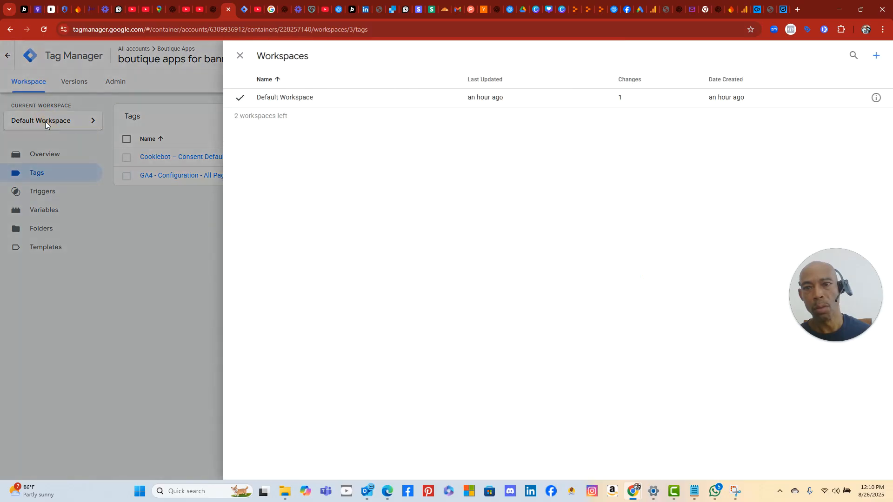
{"action": "left_click", "coordinate": [45, 121]}
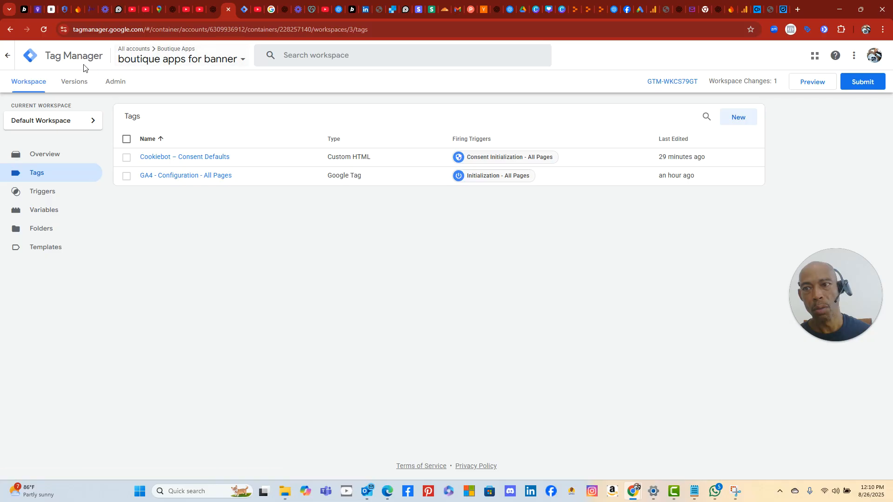
{"action": "left_click", "coordinate": [167, 61]}
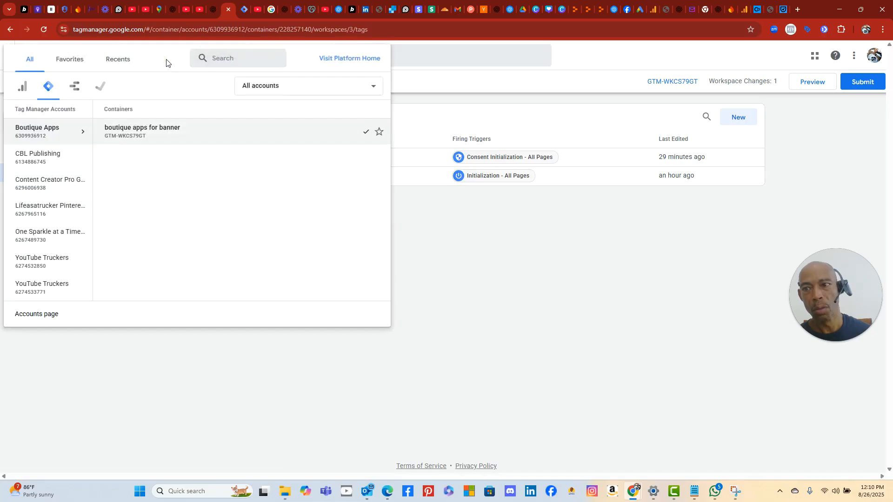
{"action": "left_click", "coordinate": [397, 295]}
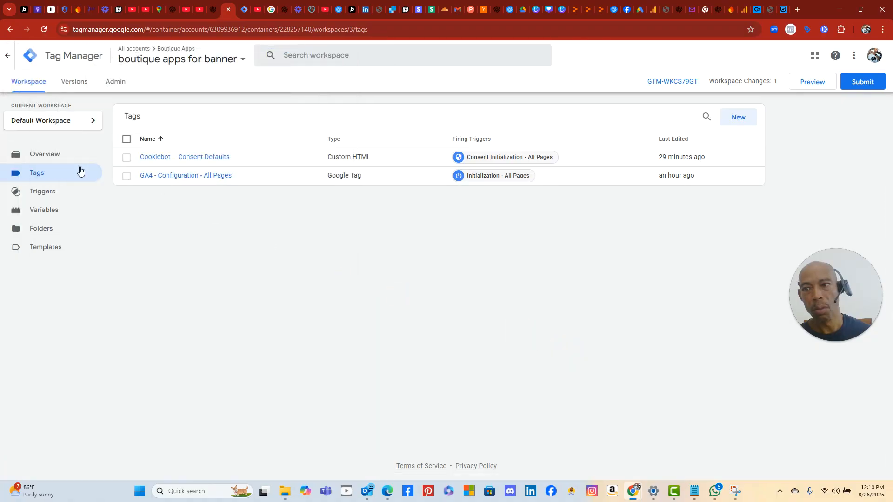
{"action": "left_click", "coordinate": [59, 155]}
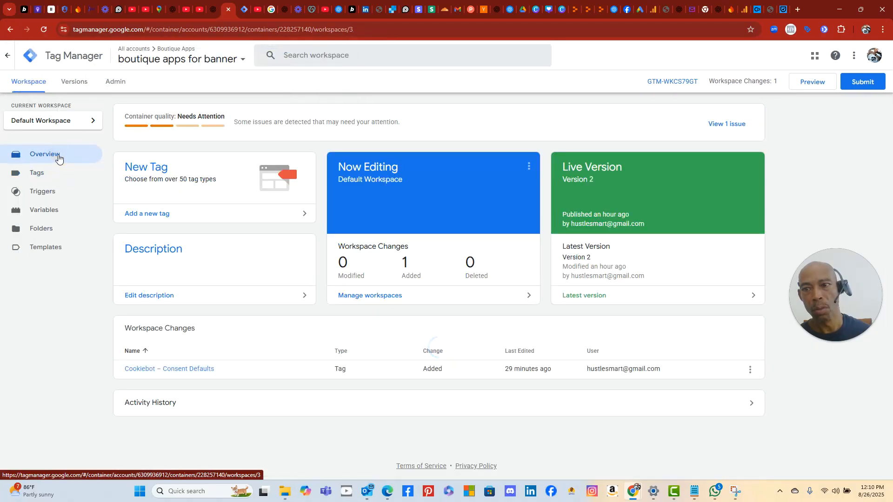
- Start a new tag and open its Choose tag type panel, cross-checking ChatGPT's instructions
{"action": "left_click", "coordinate": [150, 173]}
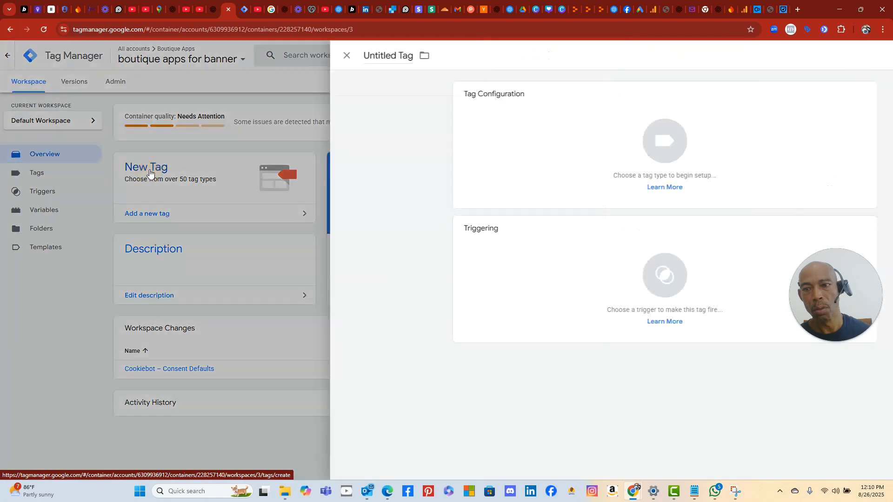
{"action": "left_click", "coordinate": [524, 135]}
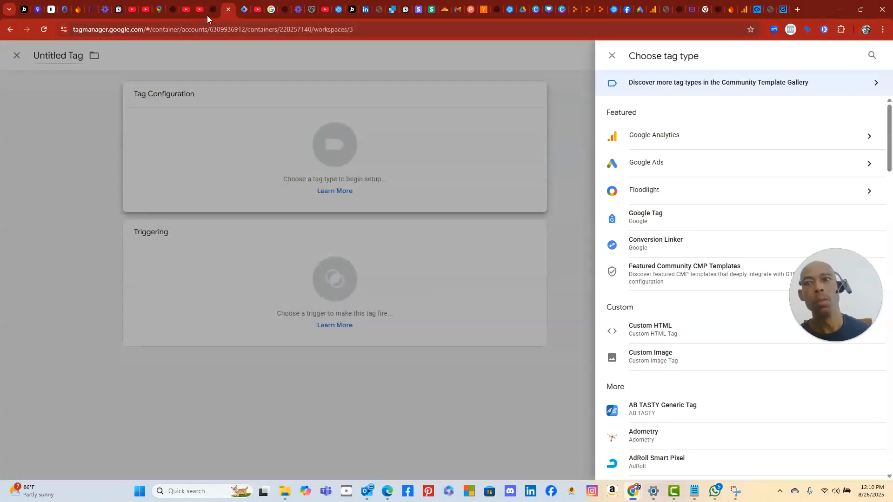
{"action": "left_click", "coordinate": [211, 11]}
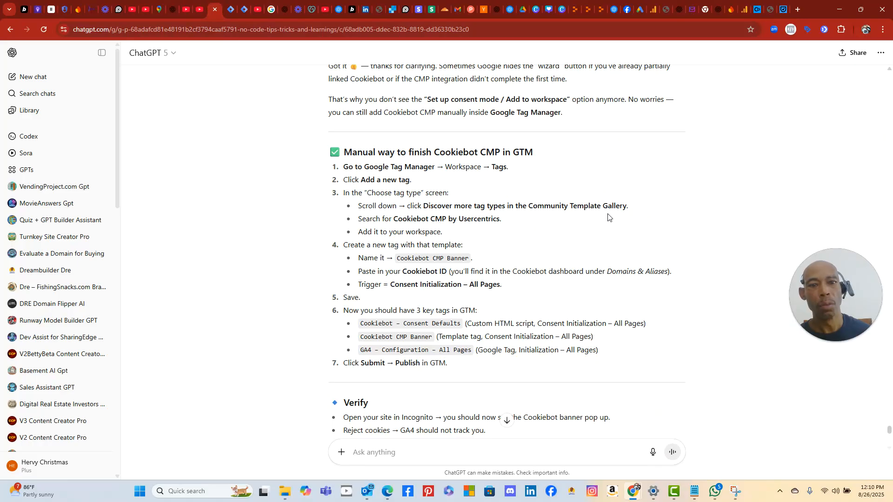
{"action": "left_click", "coordinate": [231, 10]}
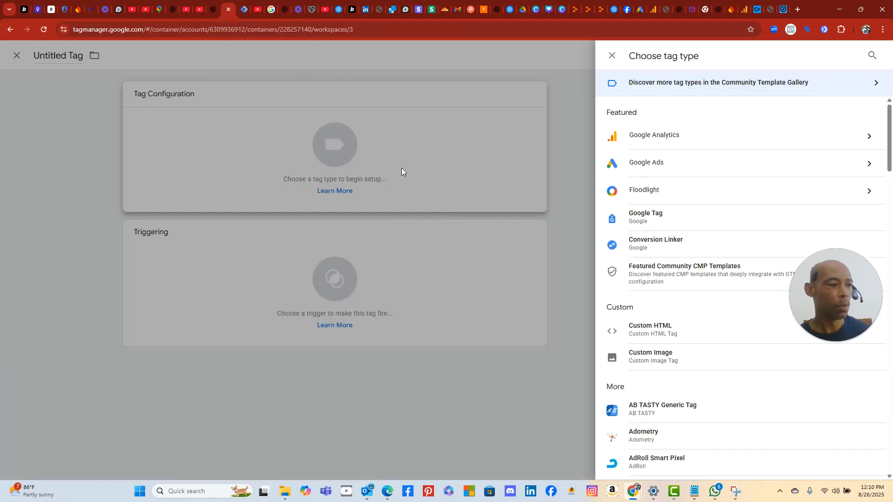
{"action": "left_click", "coordinate": [244, 10]}
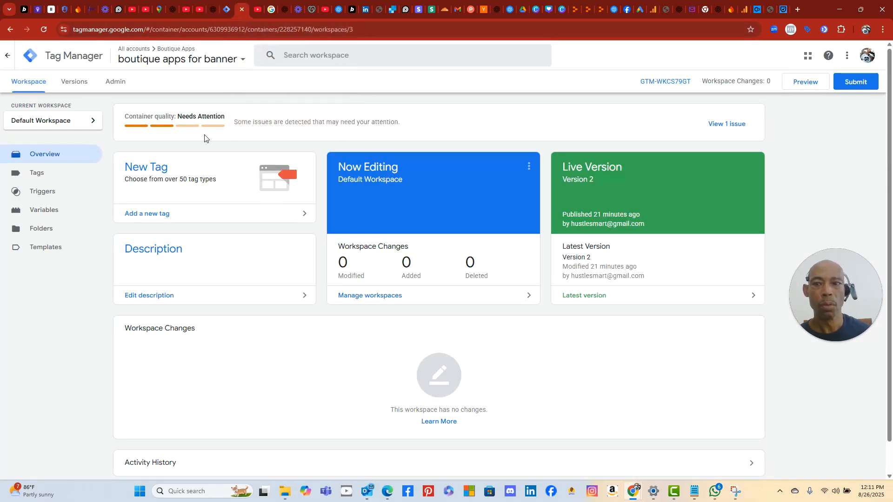
{"action": "left_click", "coordinate": [230, 12]}
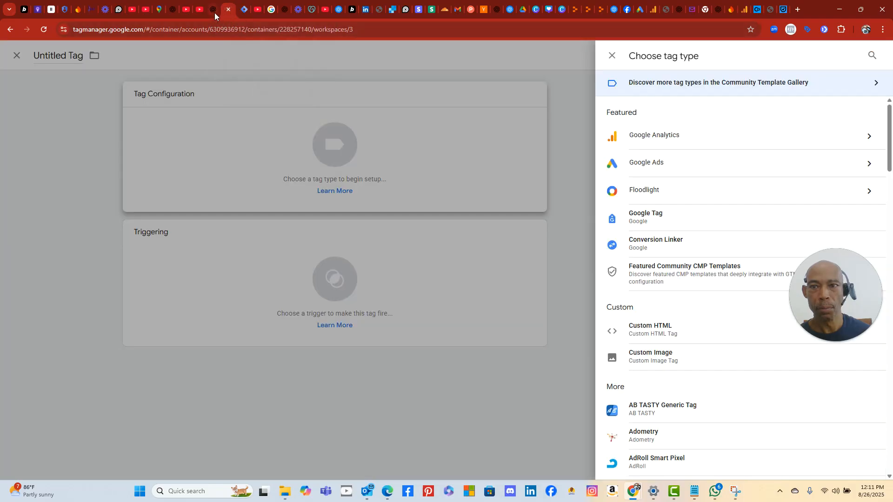
- Scroll through the Featured tag types list
{"action": "scroll", "coordinate": [676, 213], "scroll_direction": "down", "scroll_amount": 7}
{"action": "scroll", "coordinate": [676, 213], "scroll_direction": "down", "scroll_amount": 7}
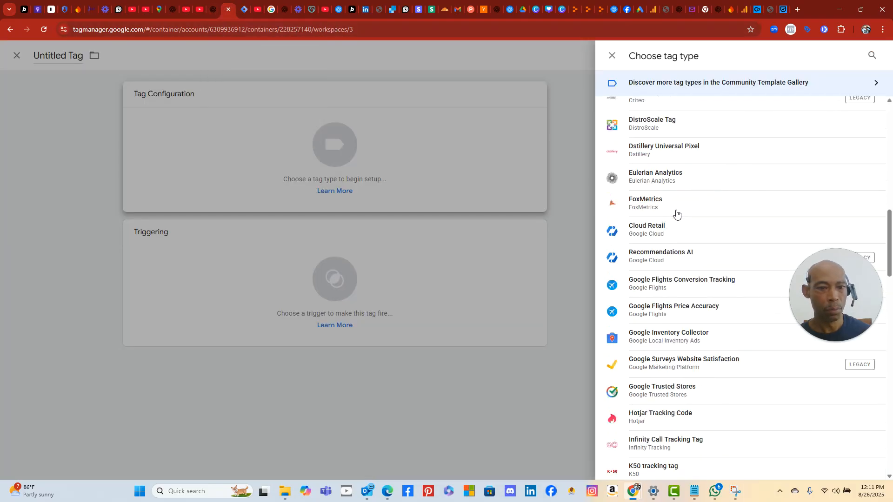
{"action": "scroll", "coordinate": [675, 213], "scroll_direction": "up", "scroll_amount": 3}
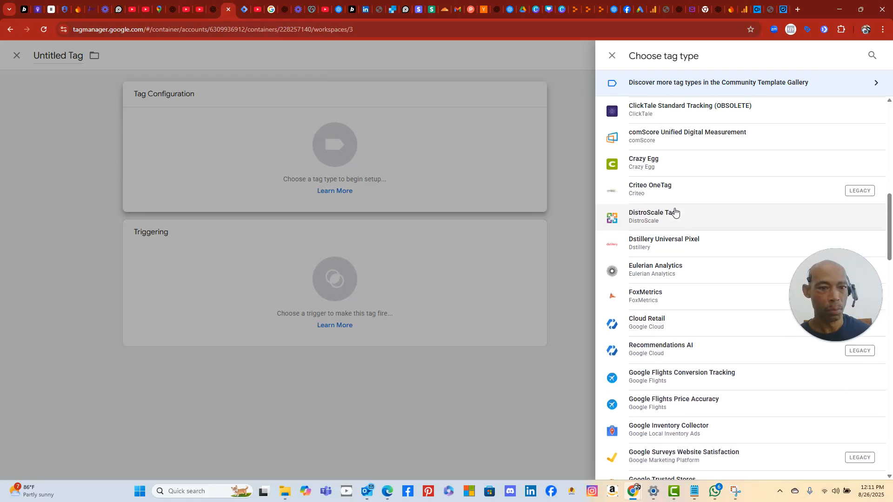
{"action": "scroll", "coordinate": [675, 212], "scroll_direction": "down", "scroll_amount": 20}
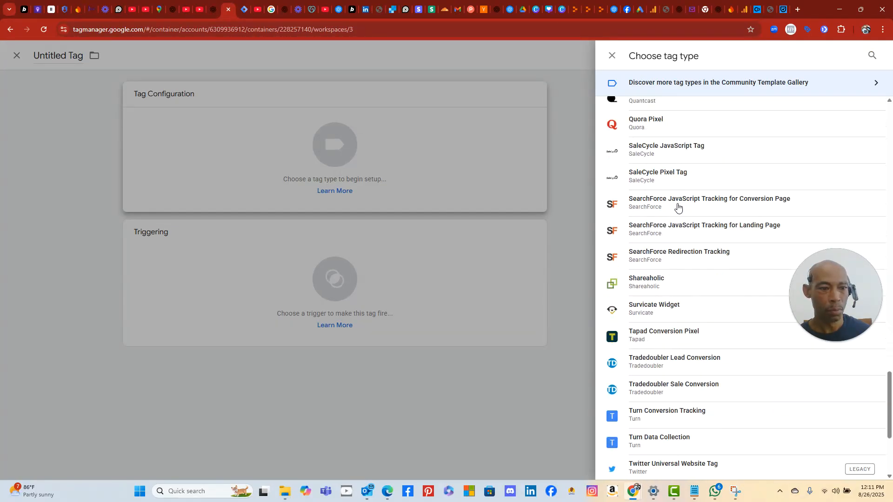
{"action": "scroll", "coordinate": [677, 208], "scroll_direction": "down", "scroll_amount": 4}
{"action": "scroll", "coordinate": [692, 208], "scroll_direction": "up", "scroll_amount": 20}
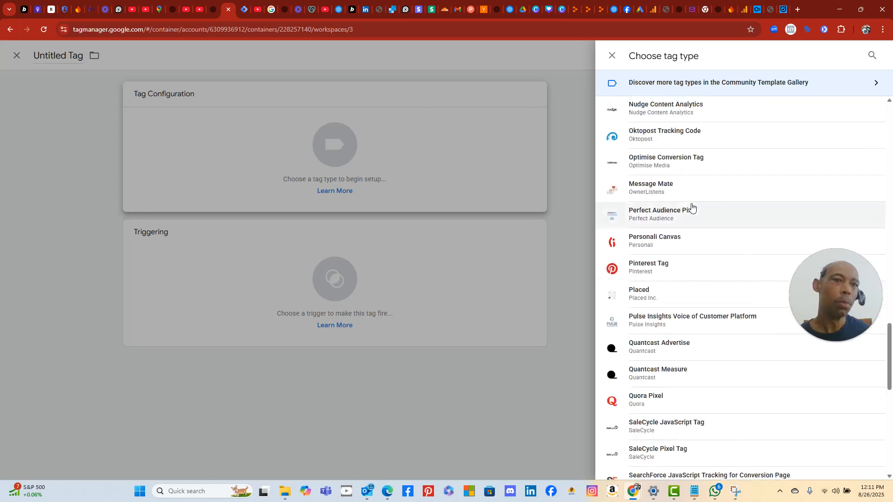
{"action": "scroll", "coordinate": [695, 180], "scroll_direction": "up", "scroll_amount": 3}
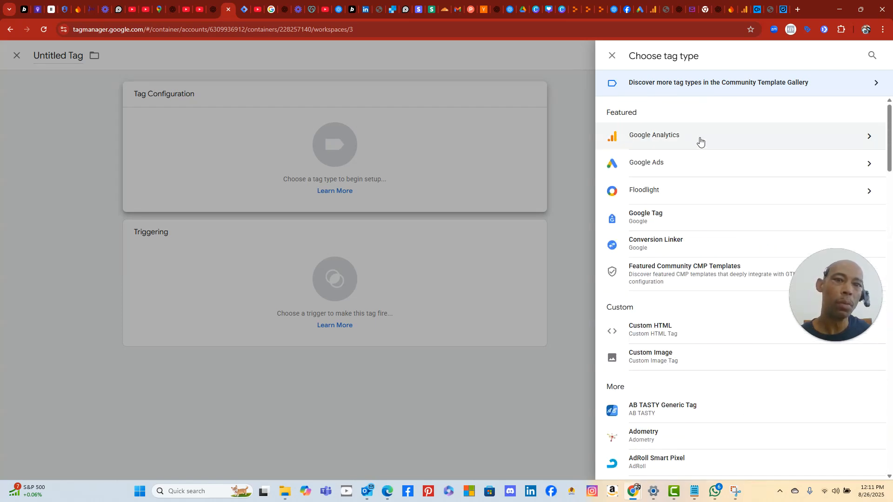
- Open the Community Template Gallery for more tag types, checking the ChatGPT instructions
{"action": "left_click", "coordinate": [724, 83]}
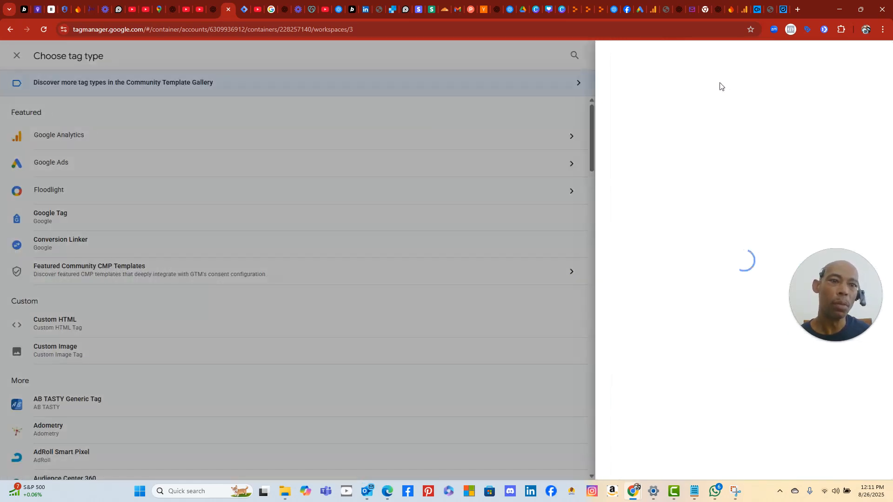
{"action": "left_click", "coordinate": [216, 16]}
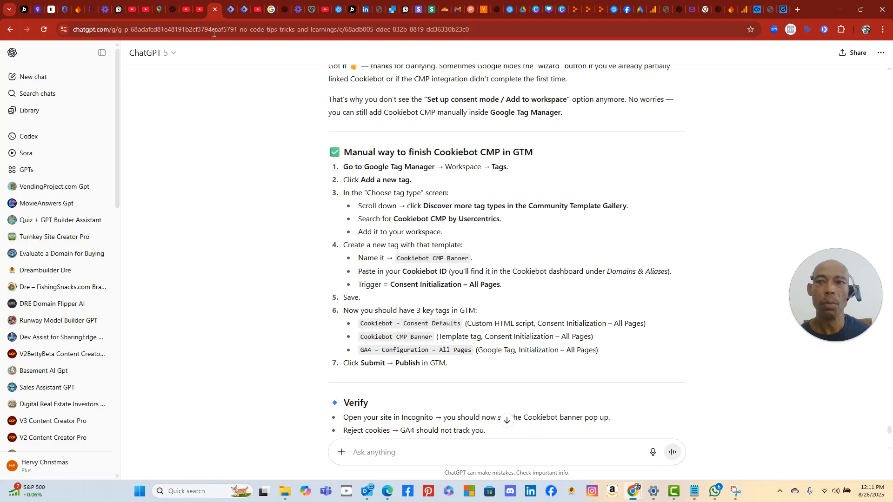
{"action": "left_click", "coordinate": [231, 14]}
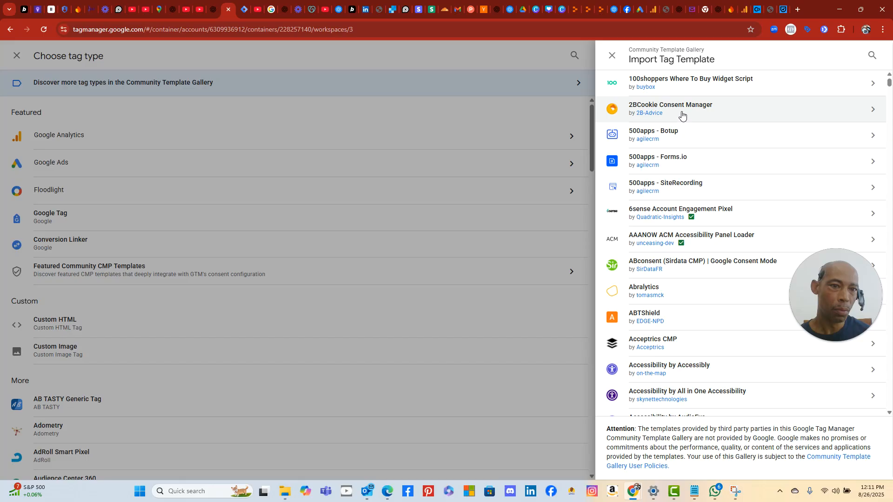
- Scroll the gallery down to Cookiebot CMP by Usercentrics, rechecking ChatGPT's steps
{"action": "scroll", "coordinate": [675, 302], "scroll_direction": "down", "scroll_amount": 4}
{"action": "scroll", "coordinate": [676, 303], "scroll_direction": "down", "scroll_amount": 15}
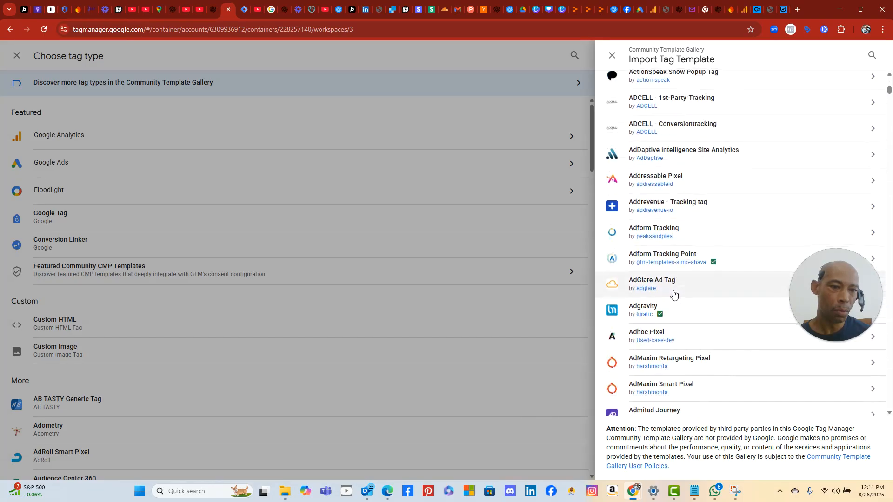
{"action": "scroll", "coordinate": [672, 291], "scroll_direction": "down", "scroll_amount": 15}
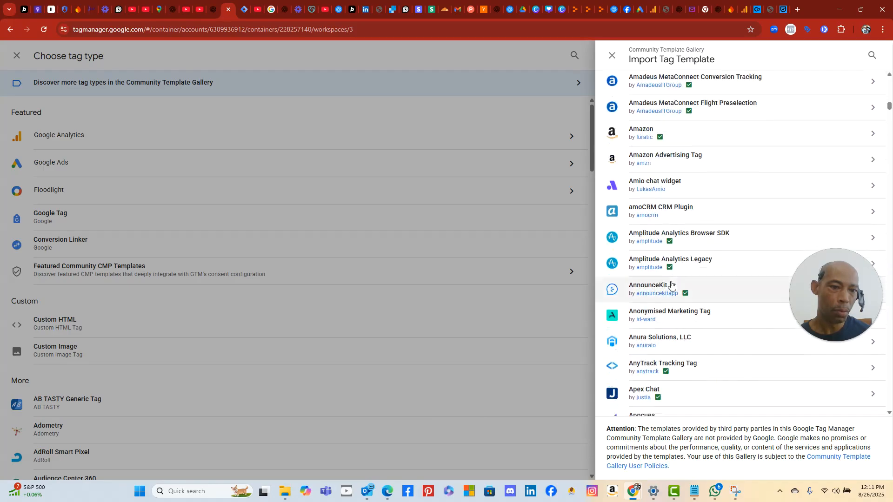
{"action": "scroll", "coordinate": [671, 281], "scroll_direction": "down", "scroll_amount": 15}
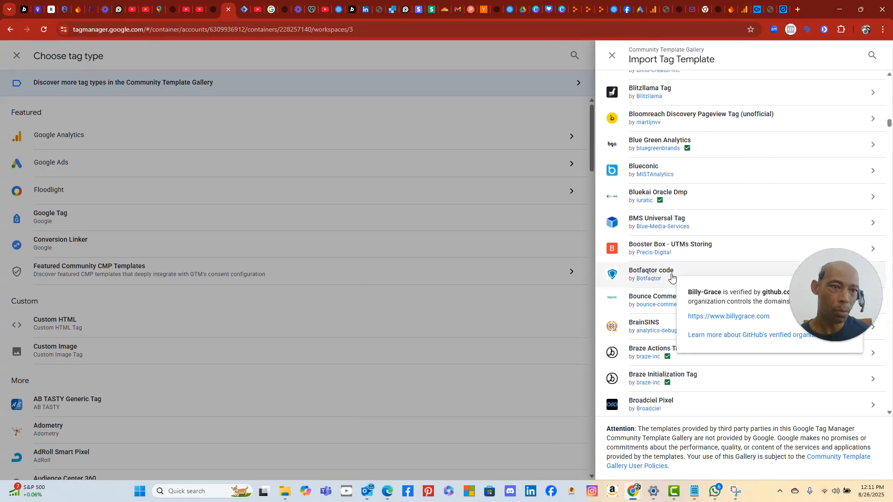
{"action": "scroll", "coordinate": [671, 278], "scroll_direction": "down", "scroll_amount": 10}
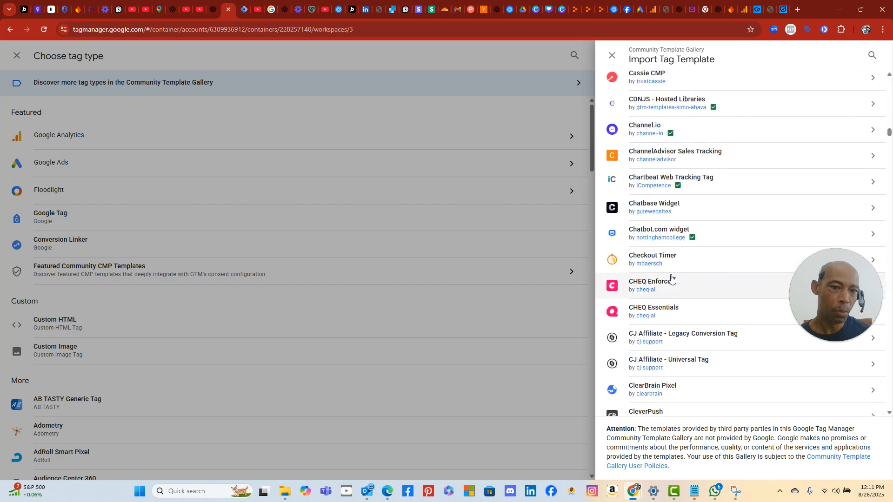
{"action": "scroll", "coordinate": [671, 278], "scroll_direction": "down", "scroll_amount": 10}
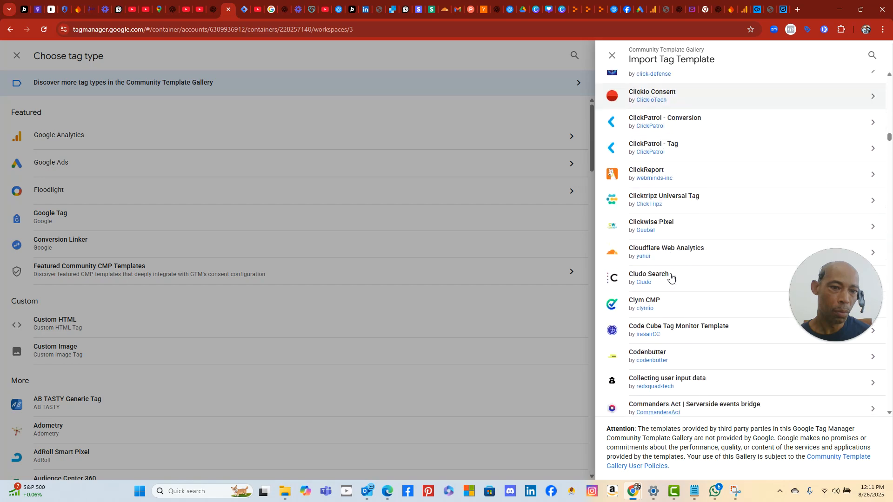
{"action": "scroll", "coordinate": [669, 277], "scroll_direction": "down", "scroll_amount": 4}
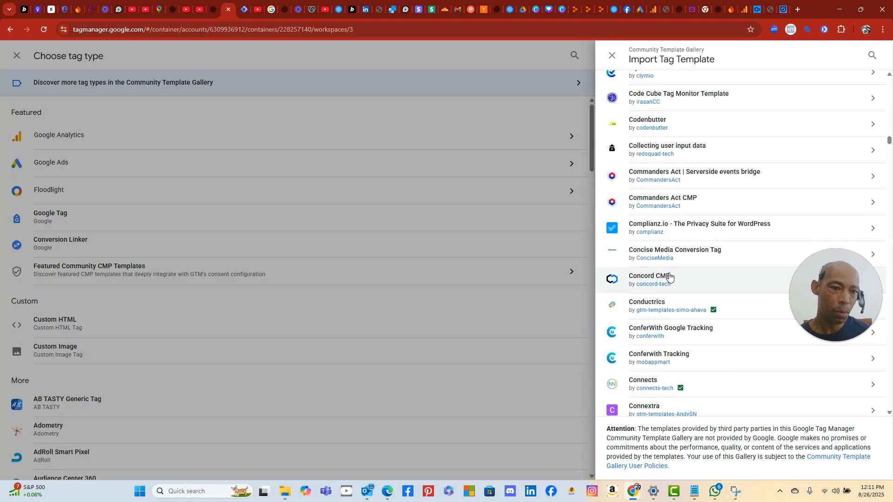
{"action": "scroll", "coordinate": [679, 306], "scroll_direction": "down", "scroll_amount": 5}
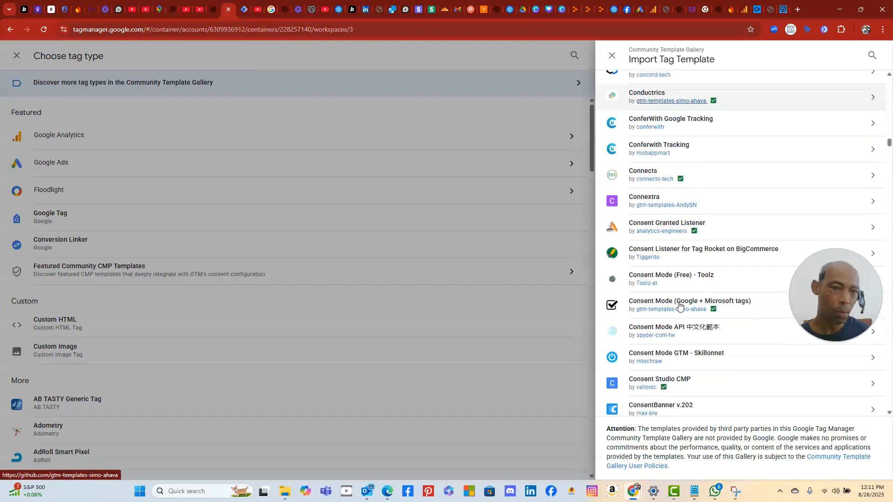
{"action": "scroll", "coordinate": [678, 304], "scroll_direction": "down", "scroll_amount": 13}
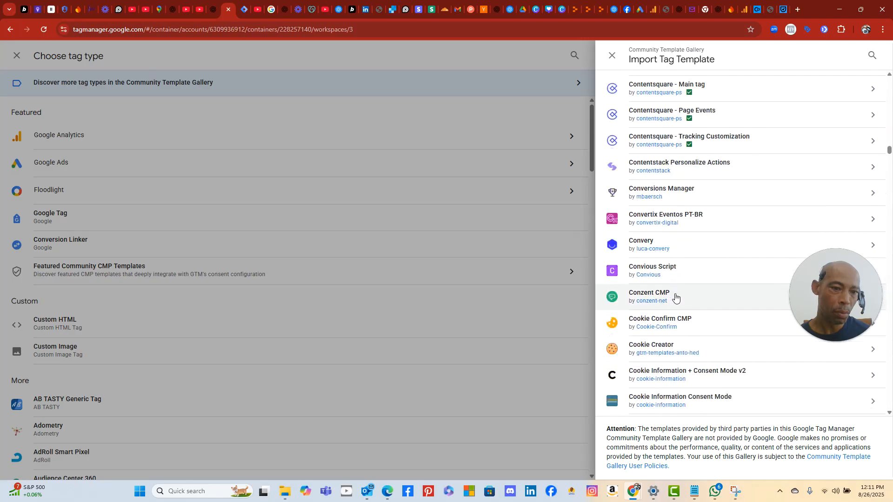
{"action": "scroll", "coordinate": [688, 330], "scroll_direction": "down", "scroll_amount": 3}
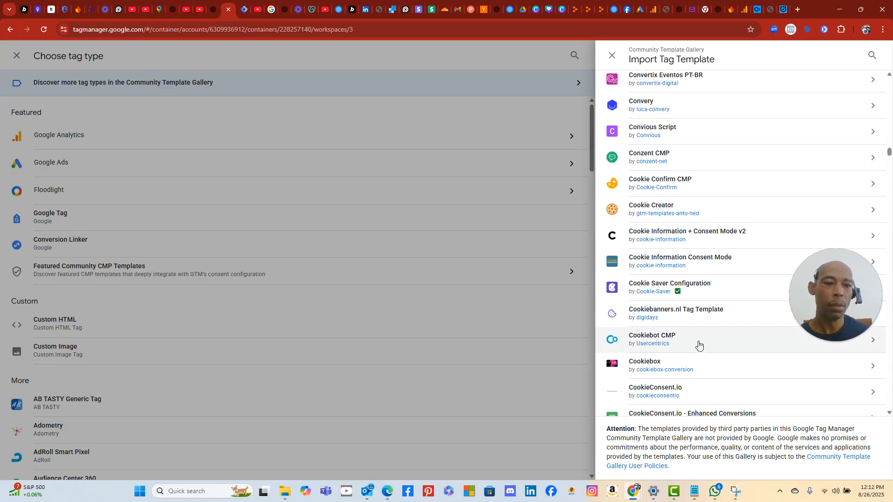
{"action": "left_click", "coordinate": [218, 14]}
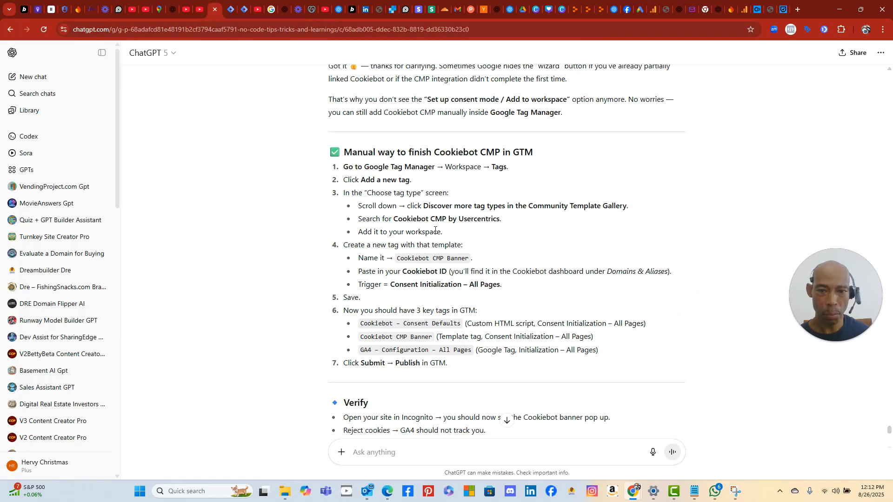
{"action": "left_click", "coordinate": [231, 13]}
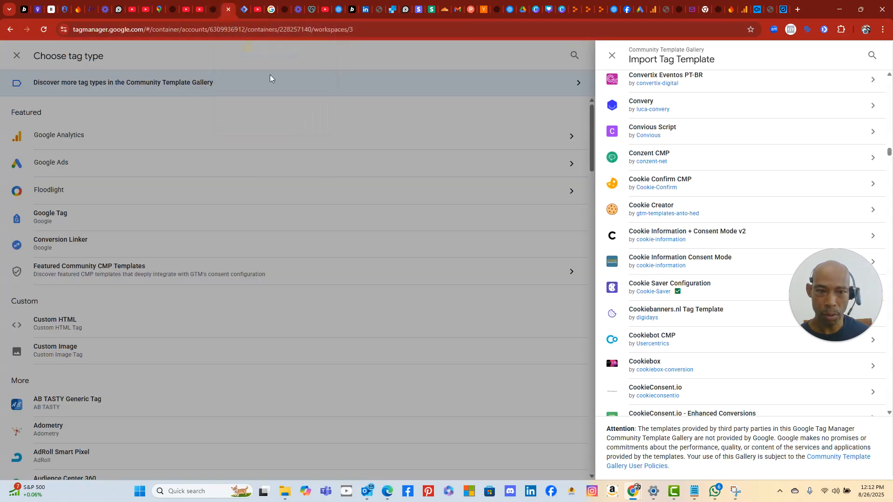
- Open the Cookiebot CMP template details, review its Injects scripts permission, and choose Add to workspace
{"action": "left_click", "coordinate": [688, 340]}
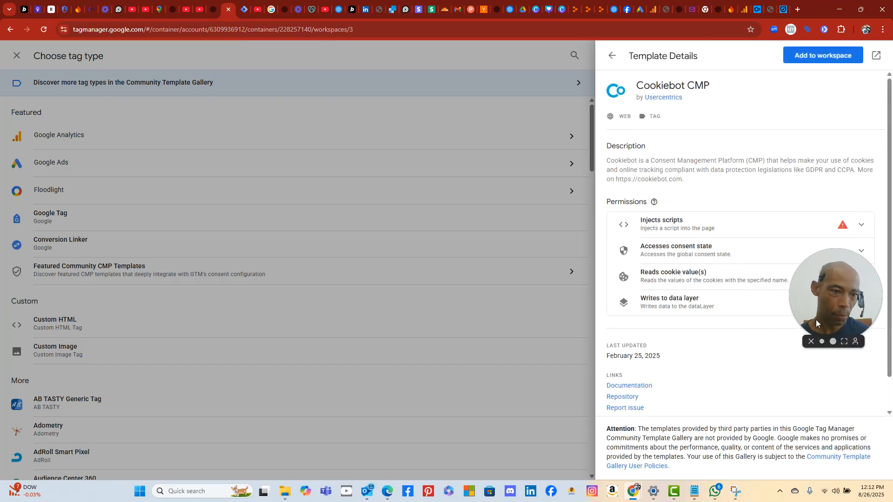
{"action": "left_click_drag", "start_coordinate": [805, 323], "coordinate": [436, 446]}
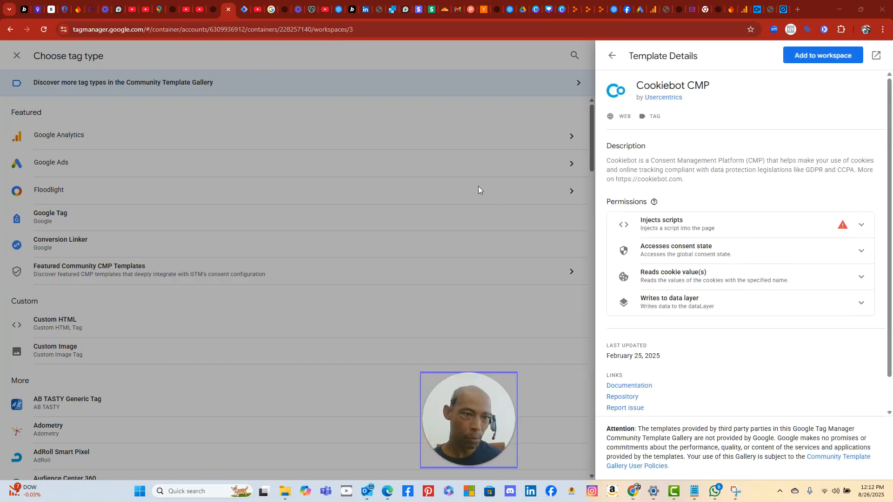
{"action": "left_click", "coordinate": [214, 10]}
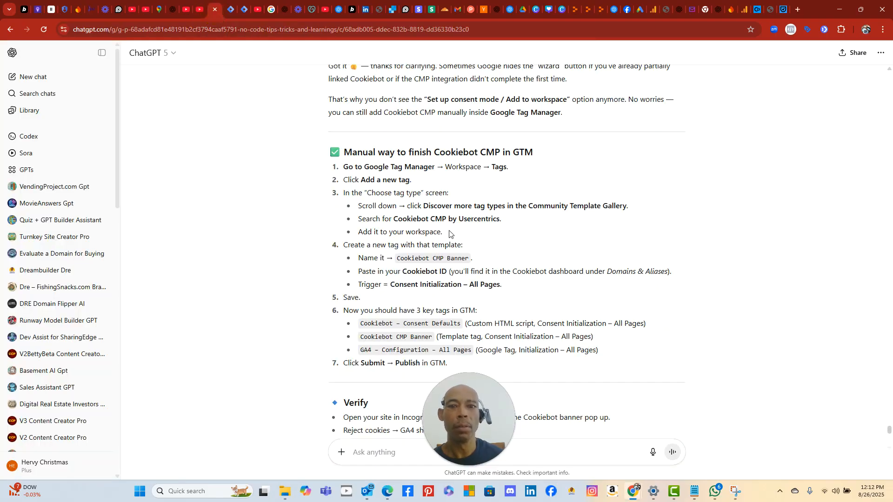
{"action": "left_click", "coordinate": [228, 10]}
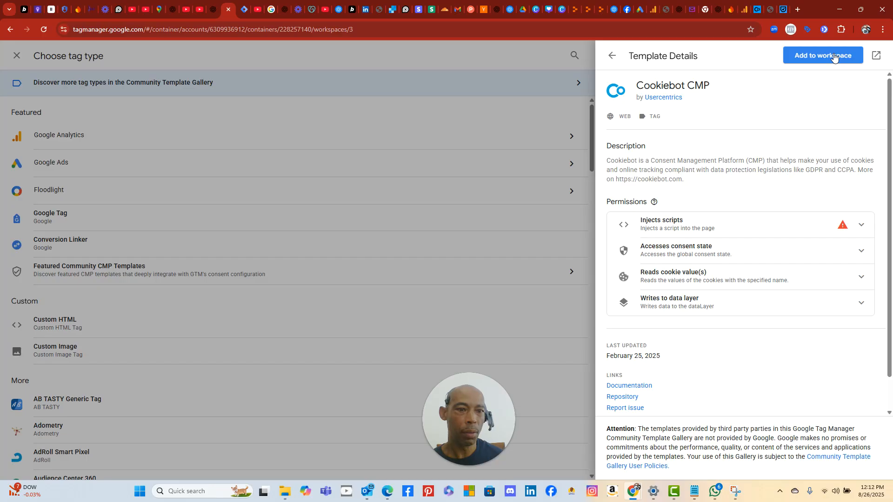
{"action": "left_click", "coordinate": [861, 227]}
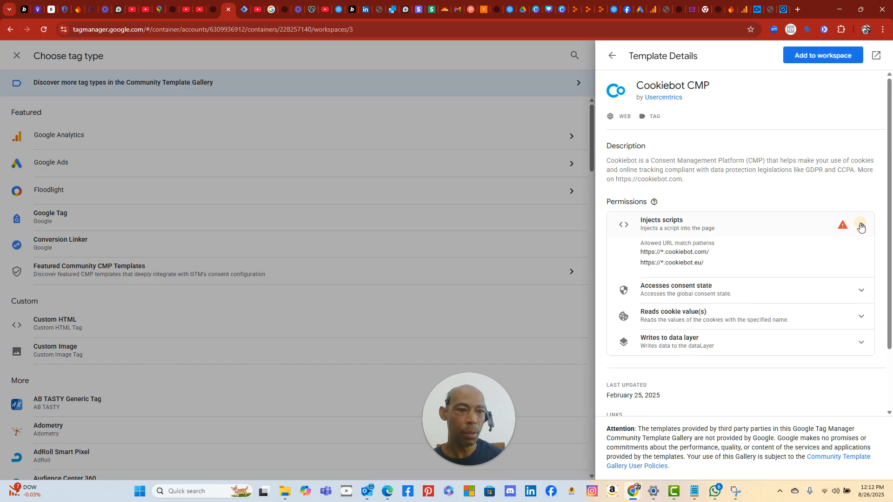
{"action": "left_click", "coordinate": [807, 54]}
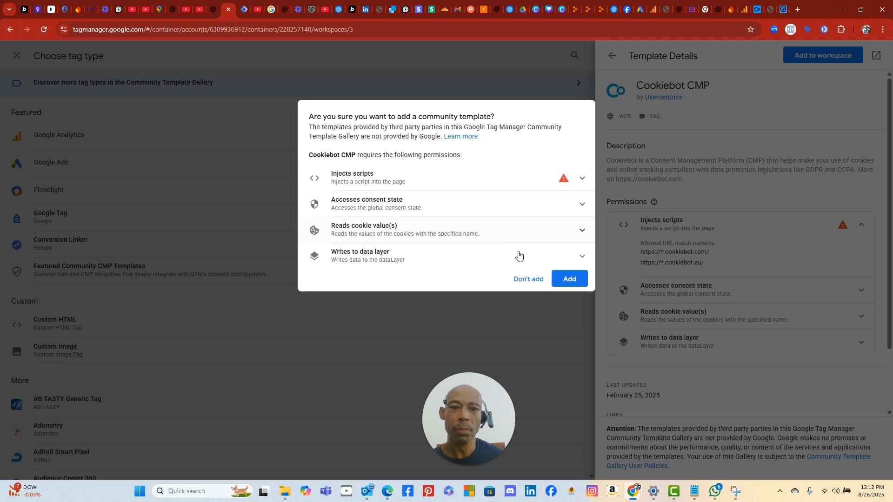
- Confirm the Cookiebot CMP import, giving a new Untitled Tag of that type with Google Consent Mode enabled
{"action": "left_click", "coordinate": [570, 279]}
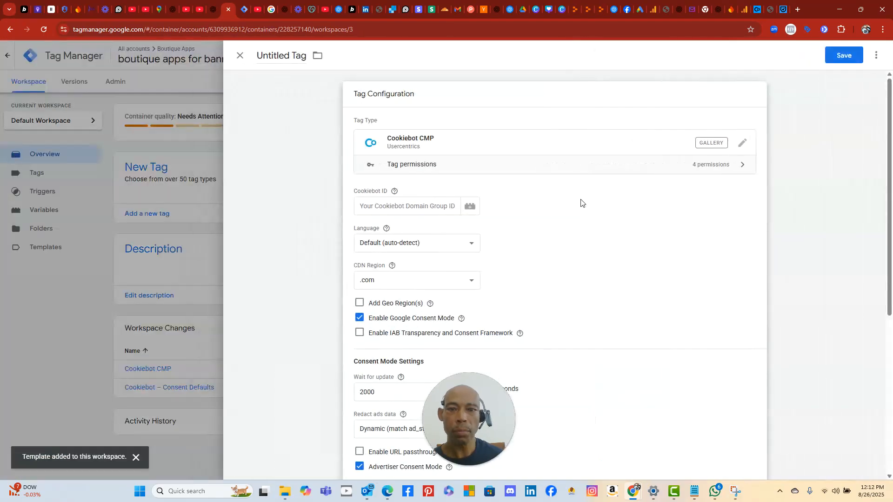
{"action": "scroll", "coordinate": [459, 231], "scroll_direction": "down", "scroll_amount": 1}
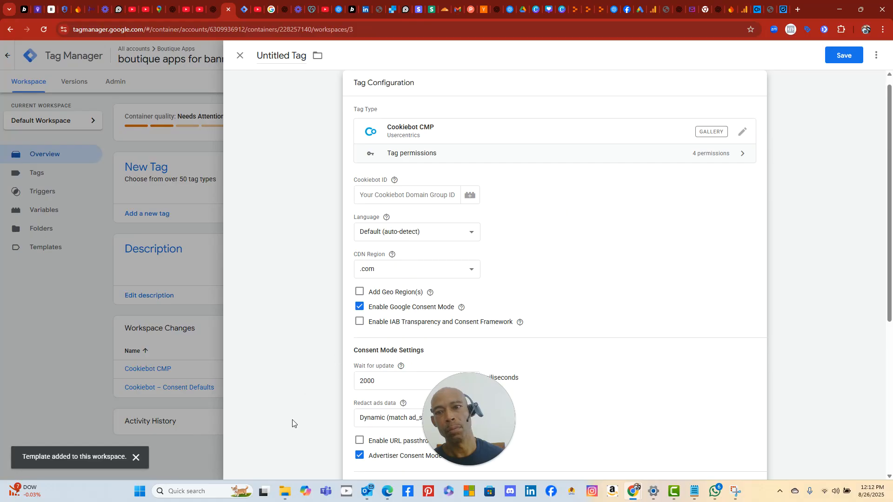
{"action": "left_click", "coordinate": [140, 492]}
- Snip the Cookiebot CMP tag configuration screen with Snipping Tool and return to ChatGPT's message box
{"action": "left_click", "coordinate": [455, 286]}
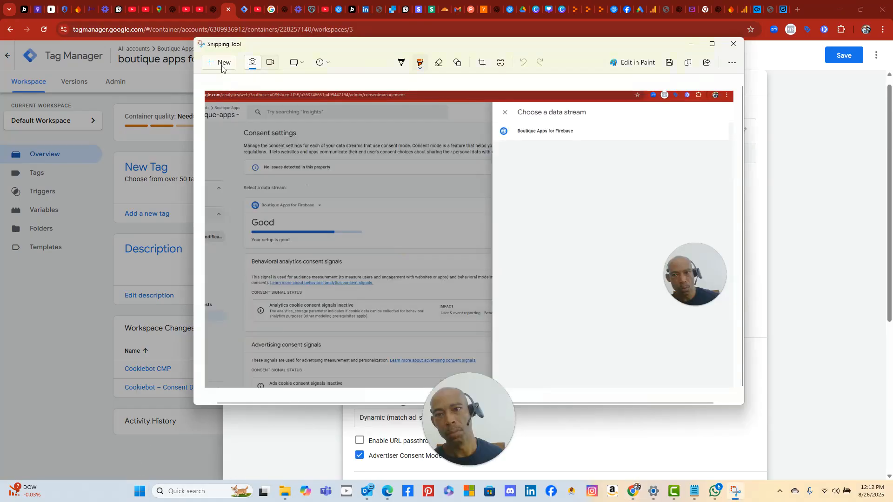
{"action": "left_click", "coordinate": [222, 68]}
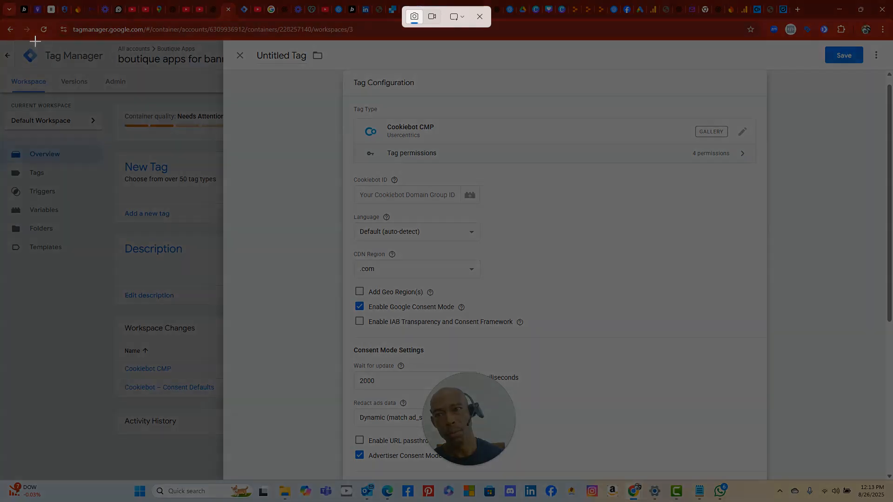
{"action": "left_click_drag", "start_coordinate": [33, 40], "coordinate": [836, 500]}
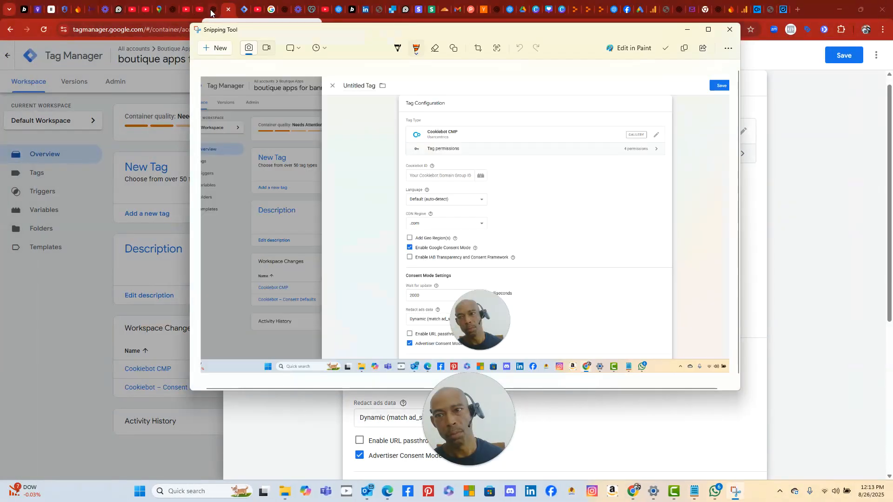
{"action": "left_click", "coordinate": [213, 13]}
{"action": "right_click", "coordinate": [394, 449]}
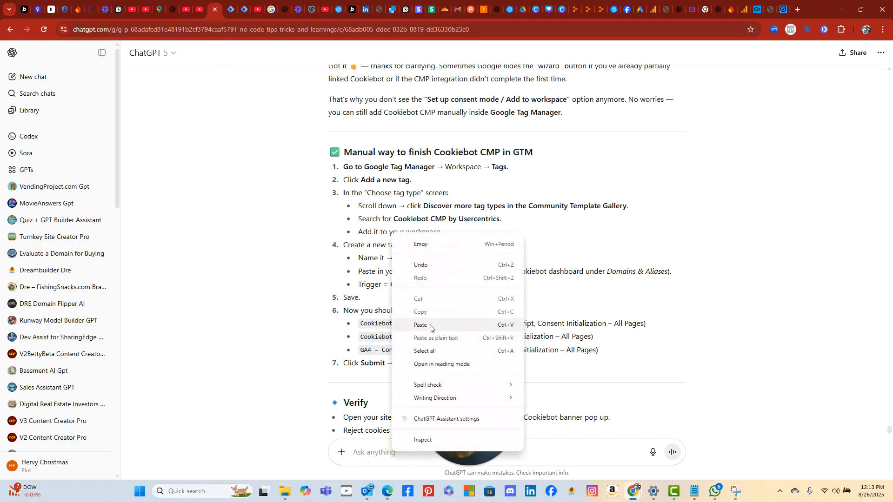
- Paste the tag screenshot into a new ChatGPT message and copy the suggested name 'Cookiebot CMP Banner'
{"action": "left_click", "coordinate": [431, 325]}
{"action": "left_click_drag", "start_coordinate": [459, 411], "coordinate": [735, 236]}
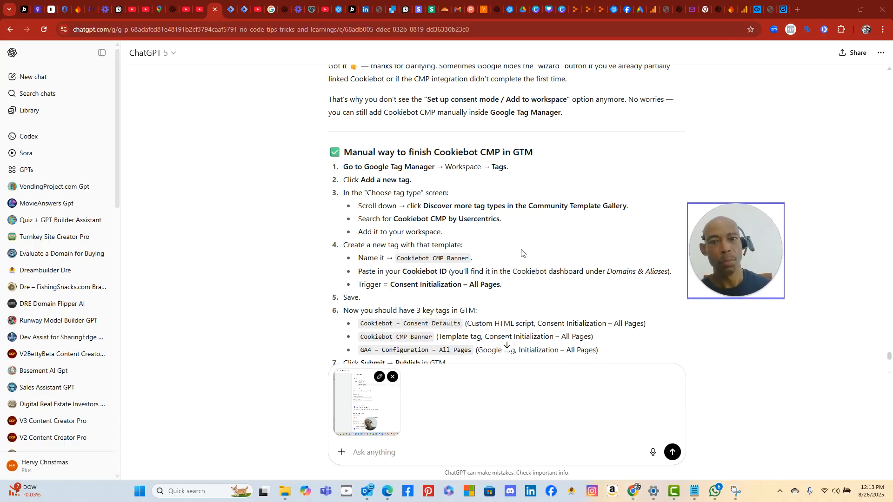
{"action": "double_click", "coordinate": [418, 258]}
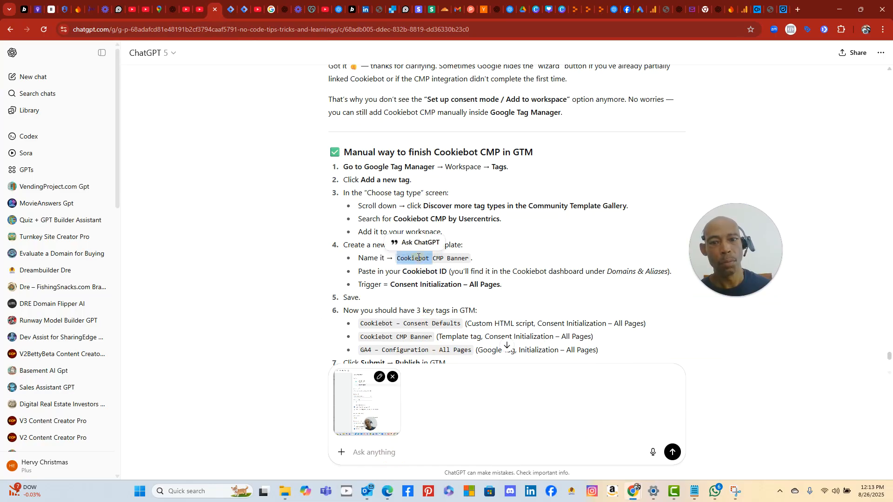
{"action": "triple_click", "coordinate": [445, 259]}
{"action": "left_click", "coordinate": [446, 261]}
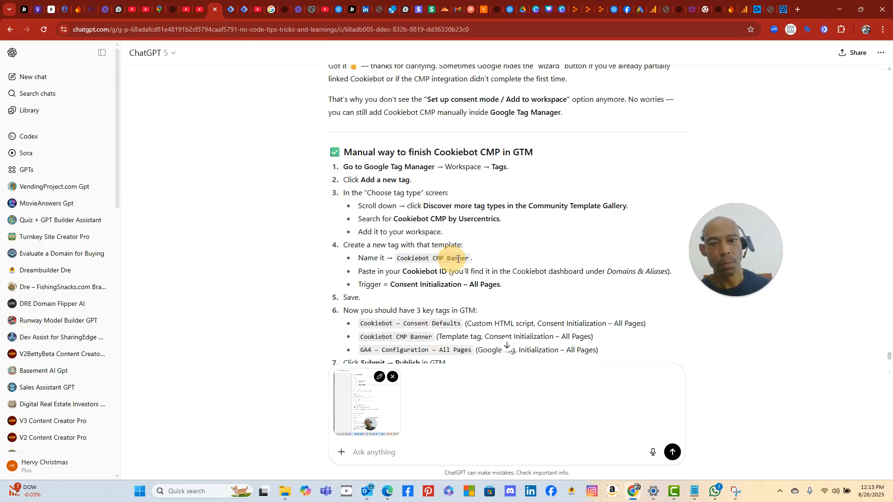
{"action": "left_click_drag", "start_coordinate": [469, 262], "coordinate": [396, 260]}
{"action": "right_click", "coordinate": [403, 261]}
{"action": "left_click", "coordinate": [432, 269]}
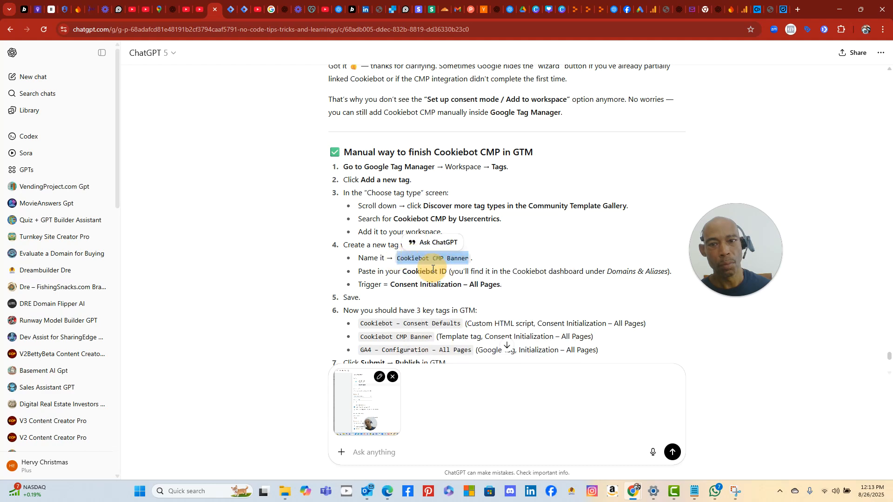
{"action": "left_click", "coordinate": [231, 14]}
- Rename the Untitled Tag to 'Cookiebot CMP Banner' by pasting the copied name
{"action": "double_click", "coordinate": [274, 55]}
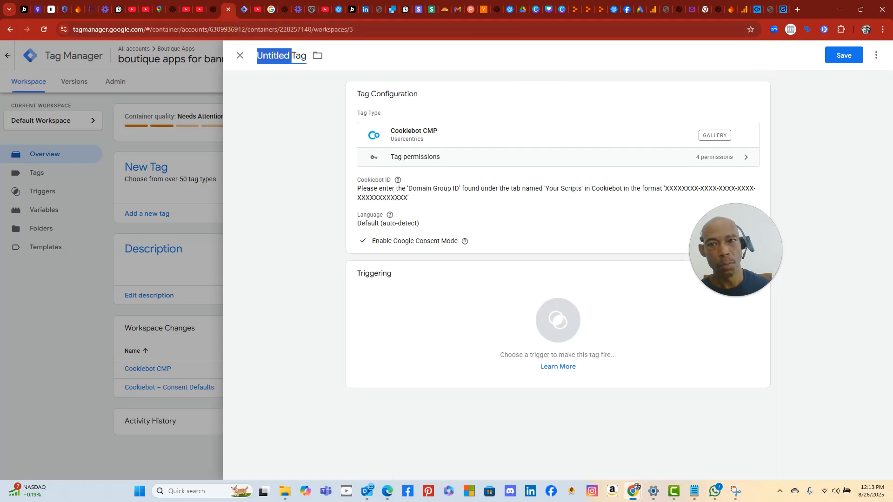
{"action": "key", "text": "ctrl+a"}
{"action": "right_click", "coordinate": [274, 55]}
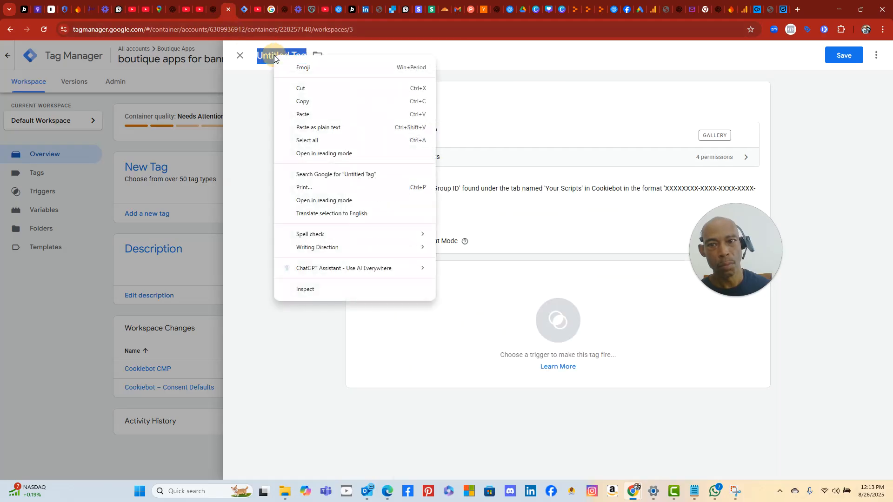
{"action": "left_click", "coordinate": [292, 115]}
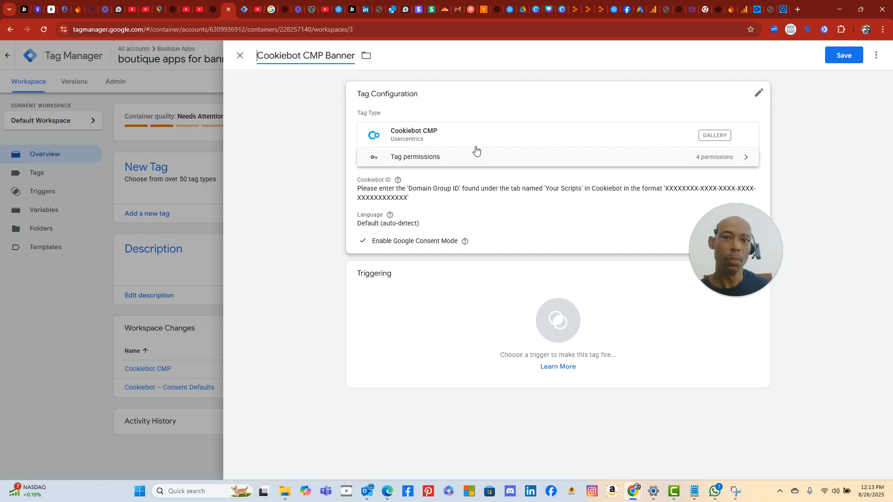
{"action": "left_click", "coordinate": [491, 139]}
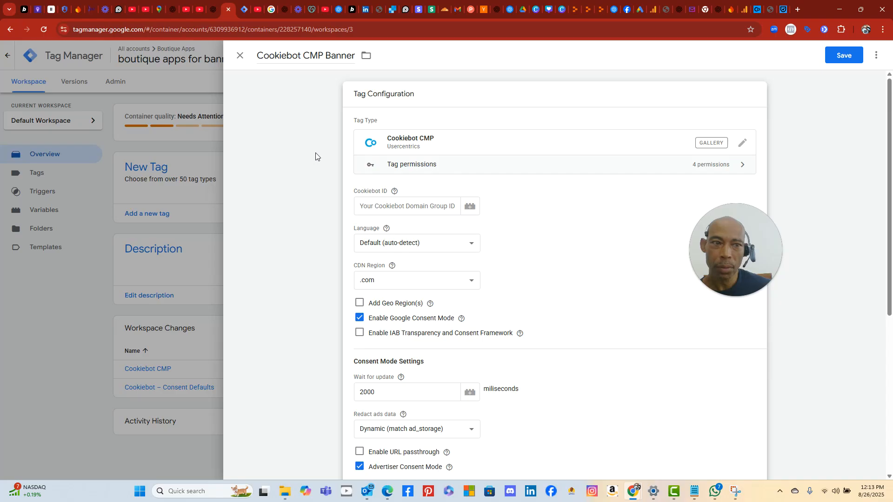
- Save the tag without a trigger, which flags the empty Cookiebot ID field
{"action": "left_click", "coordinate": [844, 55]}
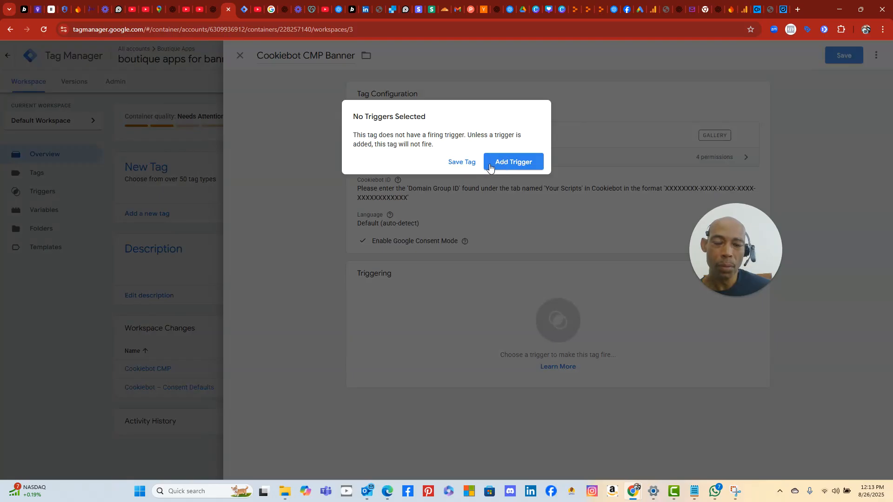
{"action": "left_click", "coordinate": [465, 167]}
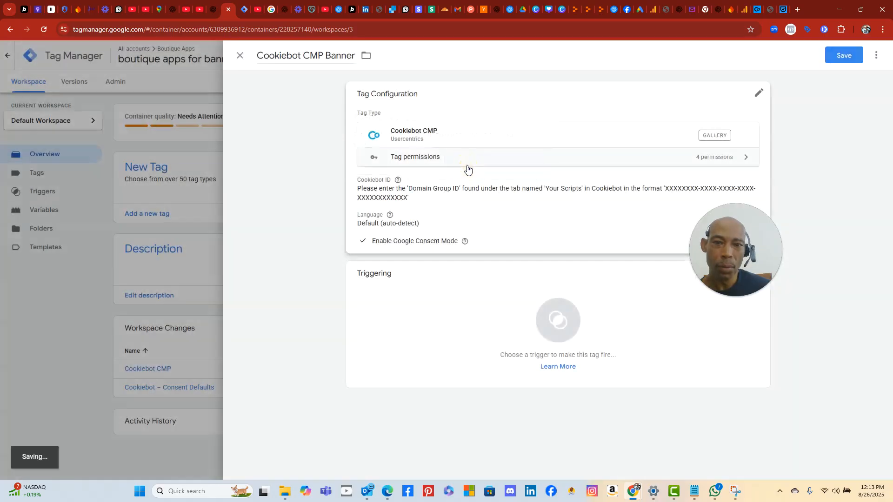
{"action": "left_click", "coordinate": [389, 206]}
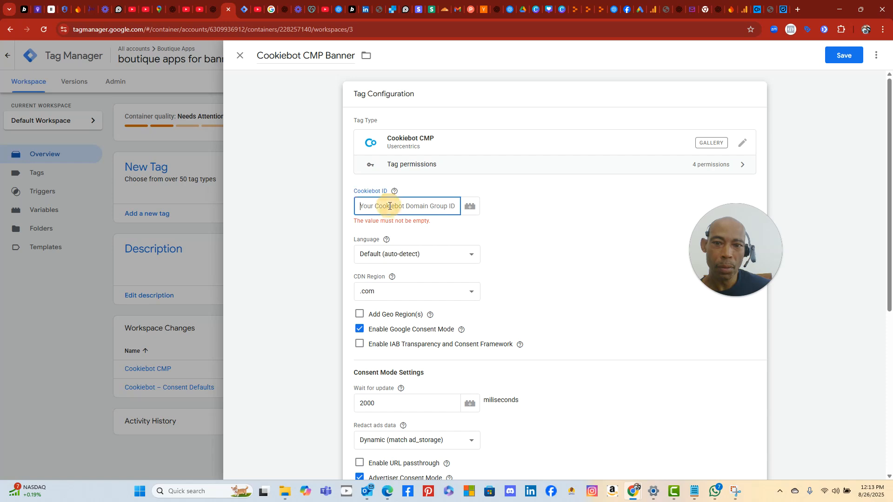
{"action": "left_click", "coordinate": [291, 223]}
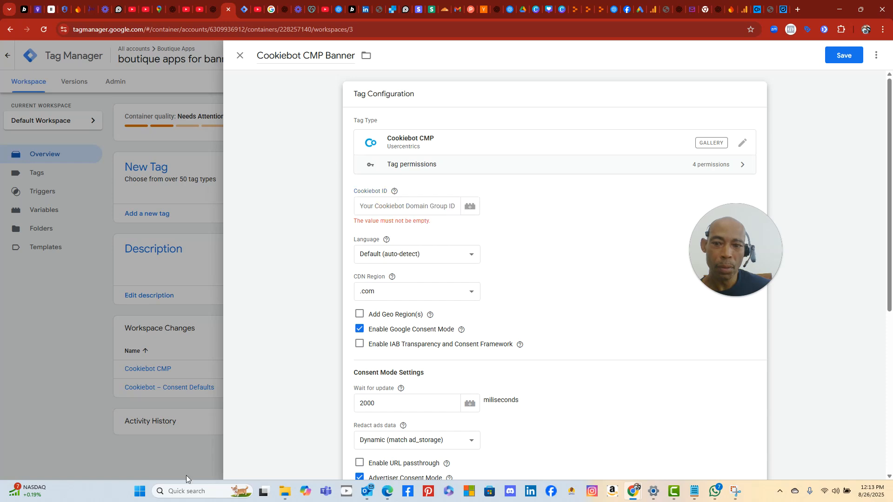
{"action": "left_click", "coordinate": [140, 492]}
- Snip the Tag Manager page showing the empty Cookiebot ID error, then bring the browser back
{"action": "left_click", "coordinate": [463, 296]}
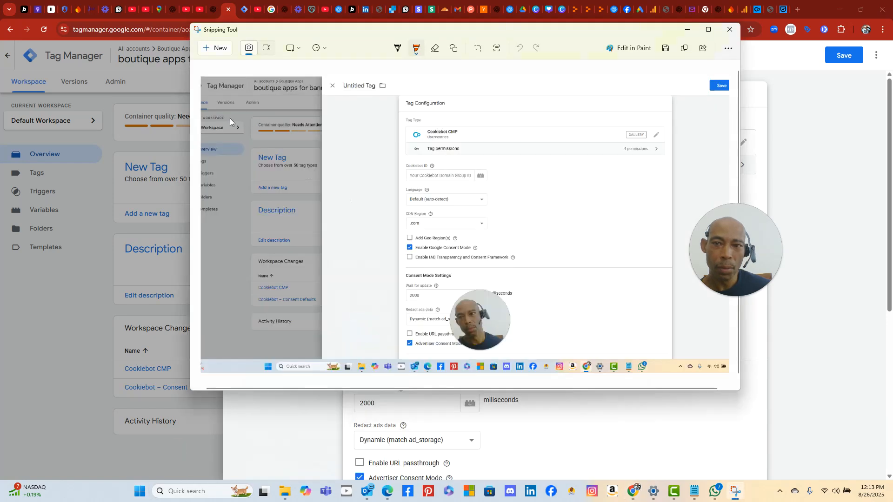
{"action": "left_click", "coordinate": [215, 52]}
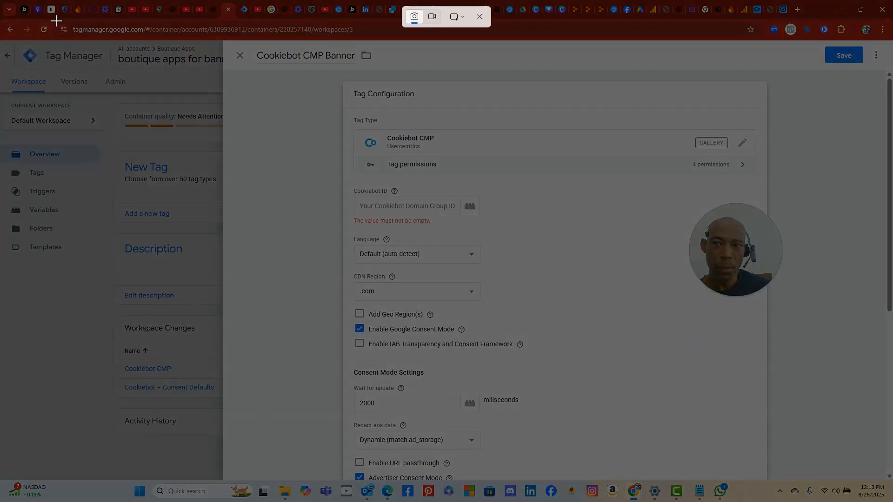
{"action": "left_click_drag", "start_coordinate": [54, 20], "coordinate": [891, 472]}
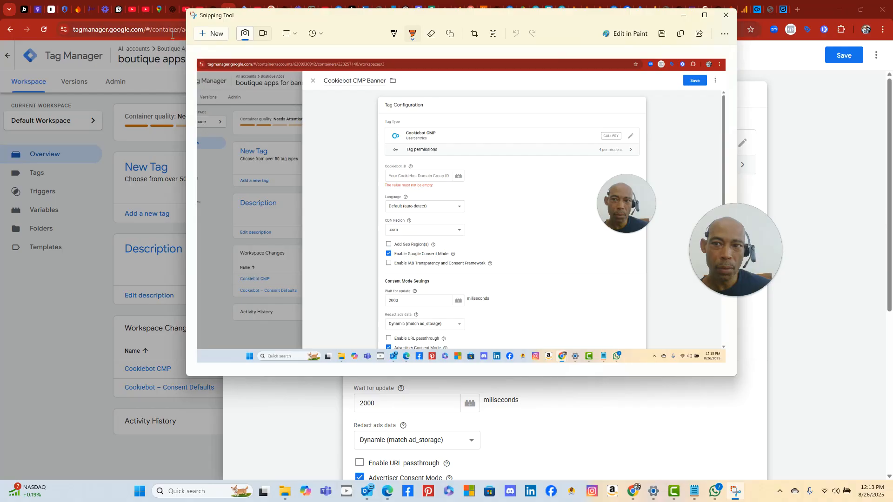
{"action": "left_click", "coordinate": [172, 32]}
- Send ChatGPT the Cookiebot CMP Banner tag screenshot, with the extra attached image removed
{"action": "left_click", "coordinate": [204, 10]}
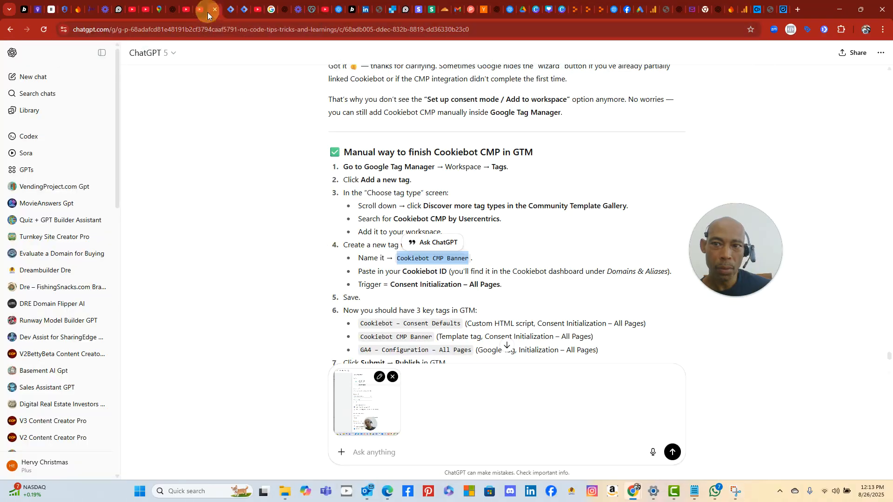
{"action": "left_click", "coordinate": [55, 498]}
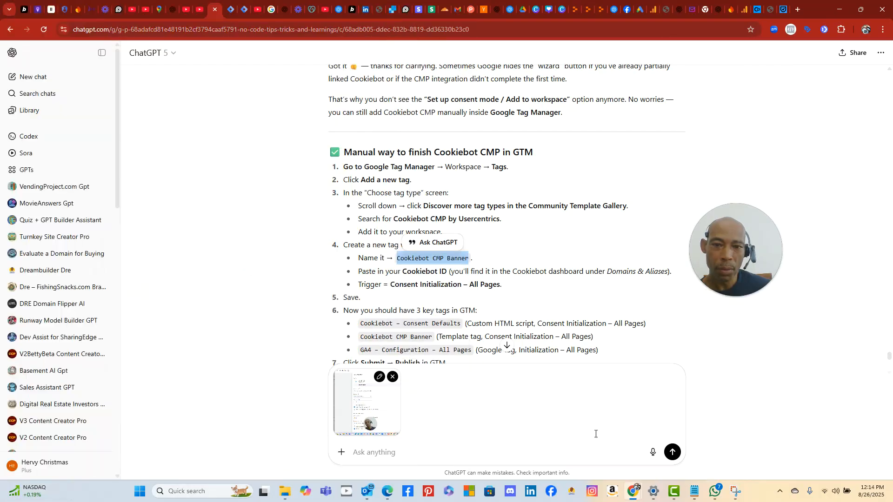
{"action": "left_click", "coordinate": [392, 454]}
{"action": "right_click", "coordinate": [398, 455]}
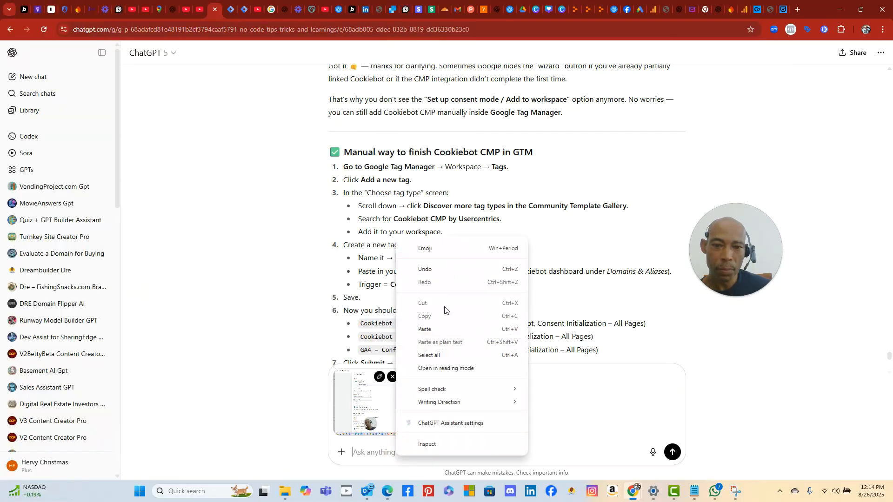
{"action": "left_click", "coordinate": [443, 327]}
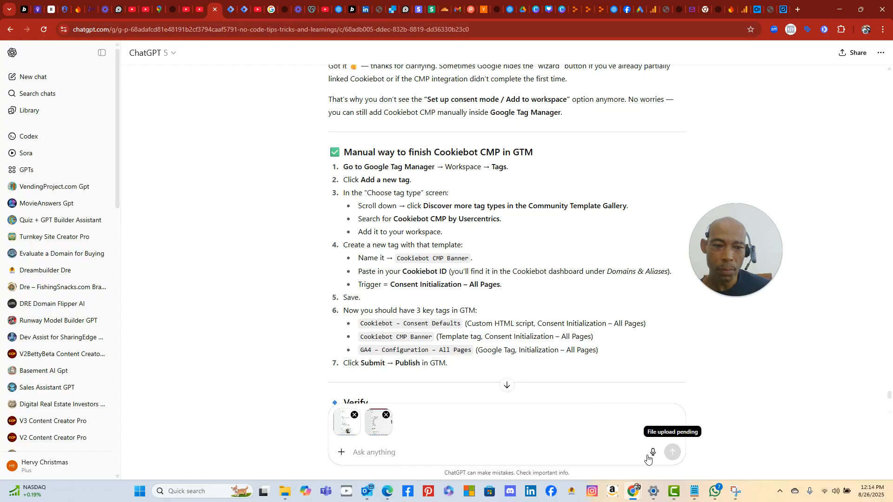
{"action": "left_click", "coordinate": [354, 414]}
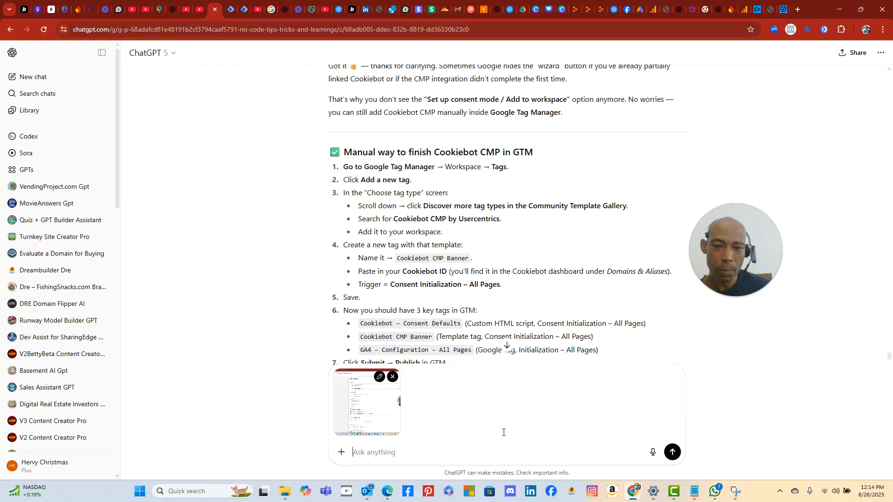
{"action": "left_click", "coordinate": [673, 452]}
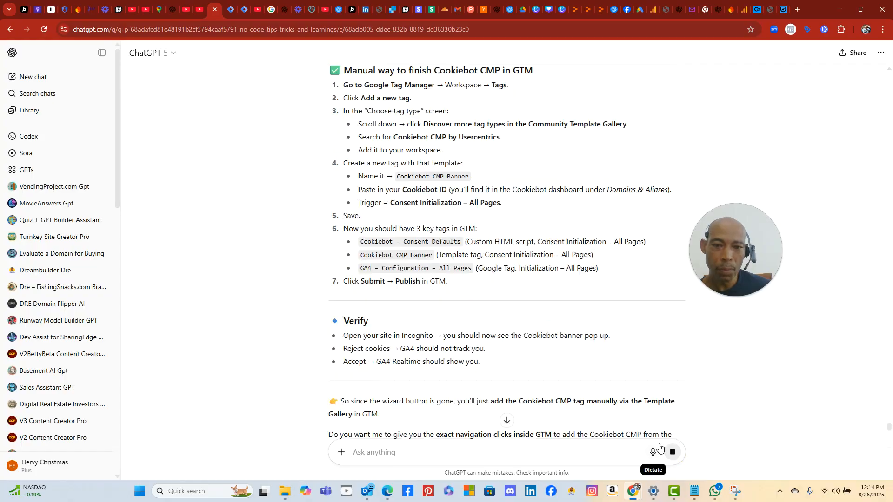
- Read ChatGPT's reply on copying the Domain Group ID from Domains & Aliases into the Cookiebot ID field
{"action": "scroll", "coordinate": [329, 214], "scroll_direction": "up", "scroll_amount": 15}
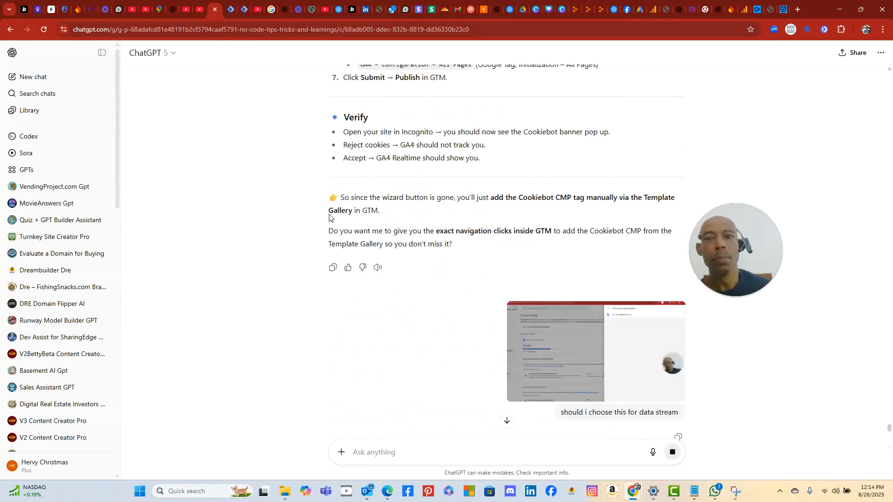
{"action": "scroll", "coordinate": [330, 215], "scroll_direction": "up", "scroll_amount": 3}
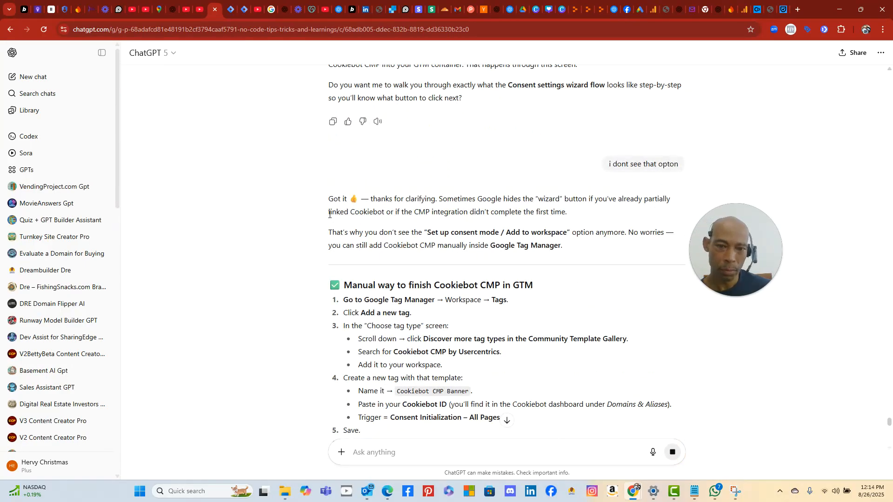
{"action": "scroll", "coordinate": [329, 215], "scroll_direction": "up", "scroll_amount": 2}
{"action": "scroll", "coordinate": [329, 215], "scroll_direction": "down", "scroll_amount": 15}
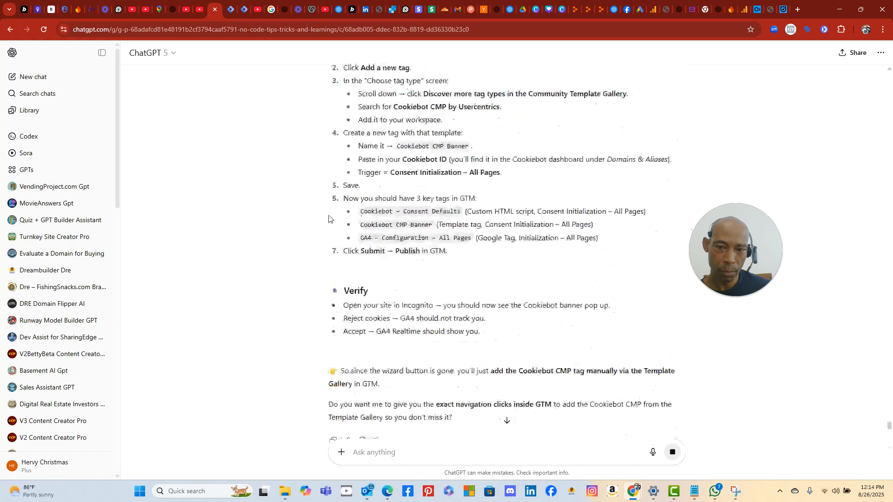
{"action": "scroll", "coordinate": [330, 216], "scroll_direction": "down", "scroll_amount": 5}
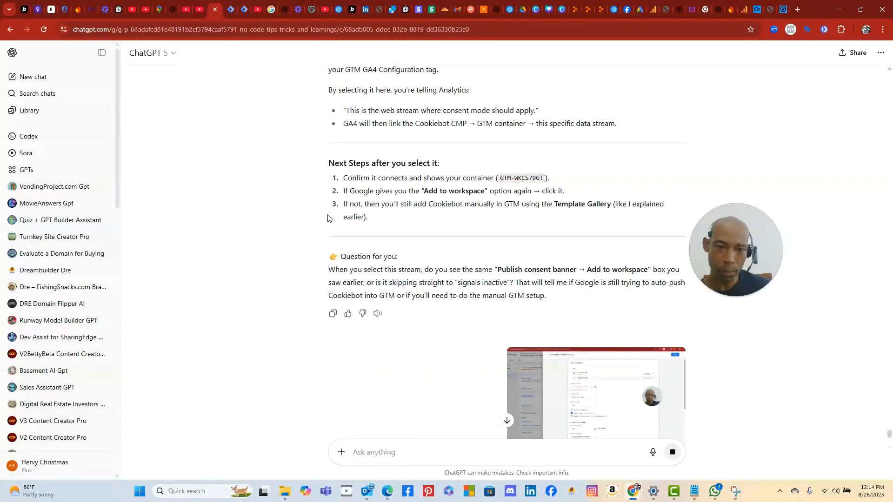
{"action": "scroll", "coordinate": [330, 218], "scroll_direction": "down", "scroll_amount": 8}
{"action": "scroll", "coordinate": [330, 219], "scroll_direction": "up", "scroll_amount": 4}
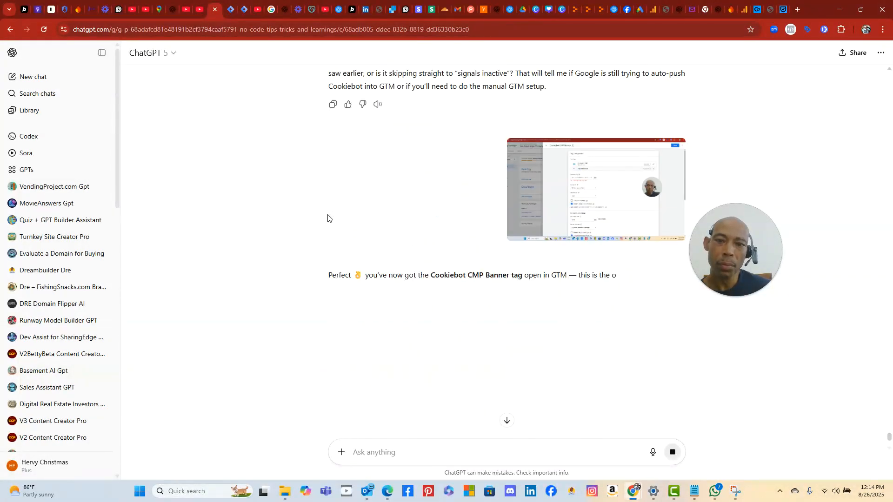
{"action": "scroll", "coordinate": [327, 219], "scroll_direction": "down", "scroll_amount": 4}
{"action": "scroll", "coordinate": [328, 218], "scroll_direction": "up", "scroll_amount": 2}
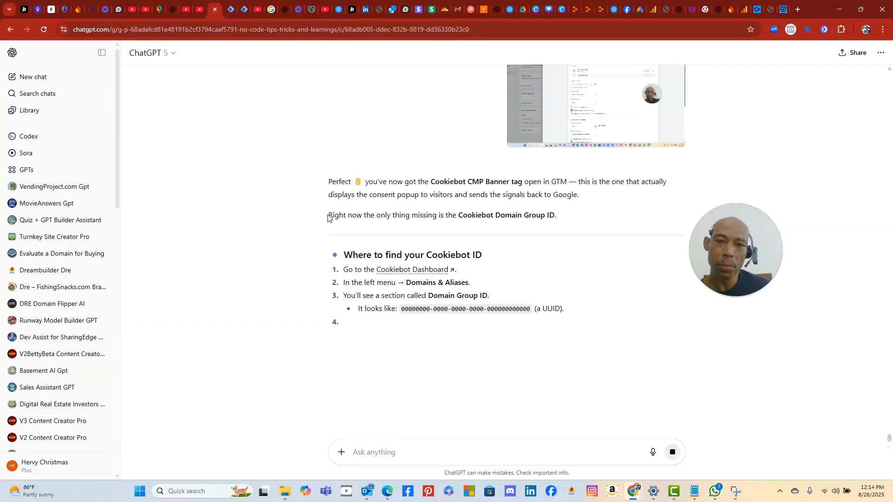
{"action": "scroll", "coordinate": [328, 218], "scroll_direction": "up", "scroll_amount": 4}
{"action": "scroll", "coordinate": [328, 217], "scroll_direction": "down", "scroll_amount": 4}
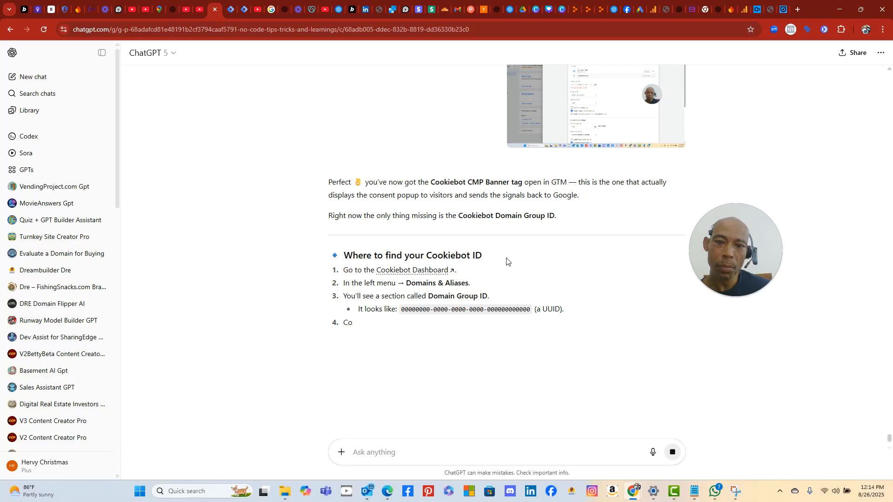
- Go to the Cookiebot dashboard and expand the Google account connection step in Quick Setup
{"action": "left_click", "coordinate": [758, 10]}
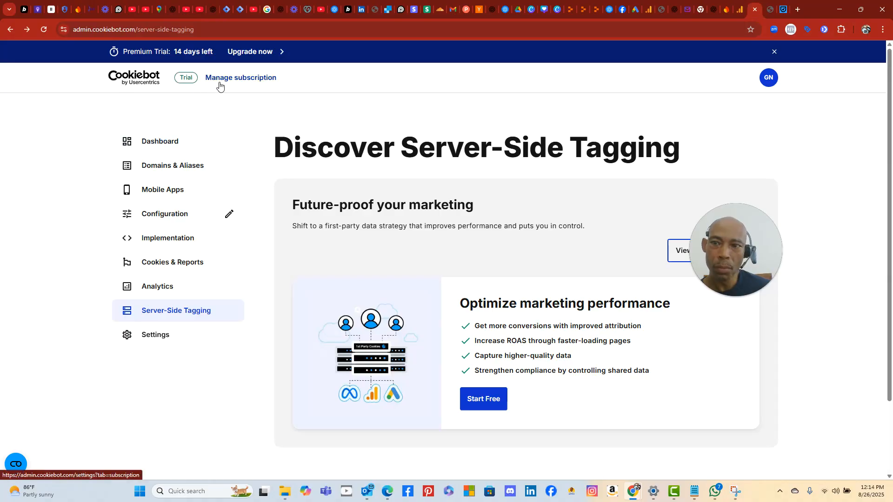
{"action": "left_click", "coordinate": [173, 143]}
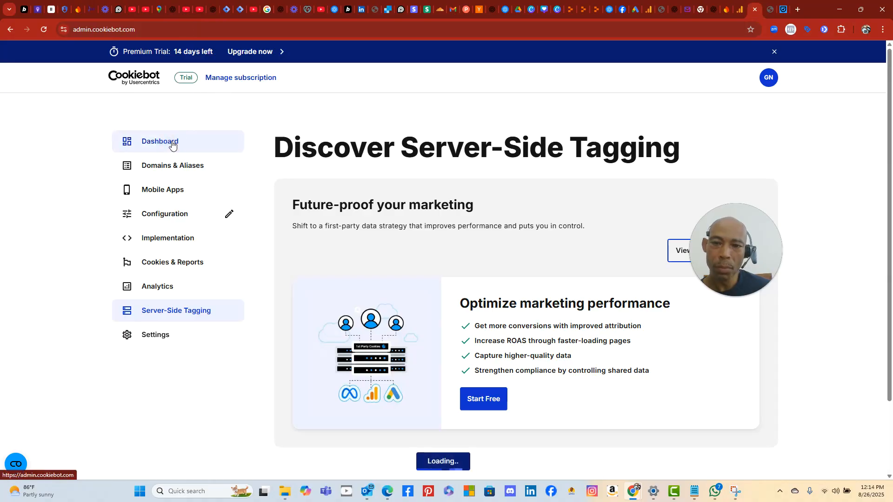
{"action": "scroll", "coordinate": [440, 333], "scroll_direction": "down", "scroll_amount": 4}
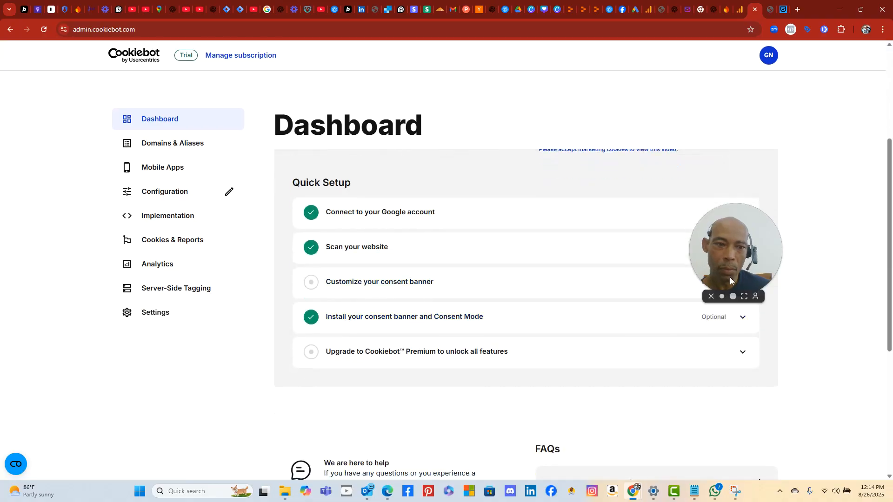
{"action": "left_click_drag", "start_coordinate": [729, 278], "coordinate": [846, 375]}
{"action": "scroll", "coordinate": [619, 326], "scroll_direction": "down", "scroll_amount": 4}
{"action": "scroll", "coordinate": [619, 325], "scroll_direction": "up", "scroll_amount": 5}
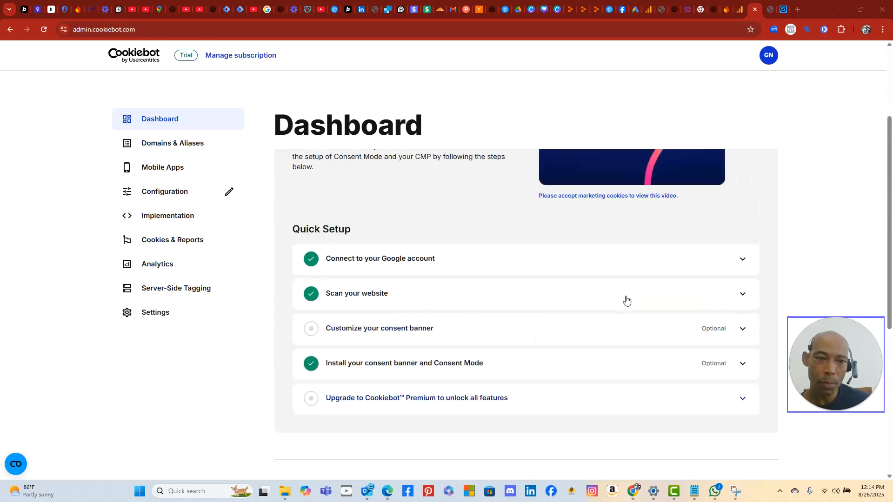
{"action": "left_click", "coordinate": [641, 266]}
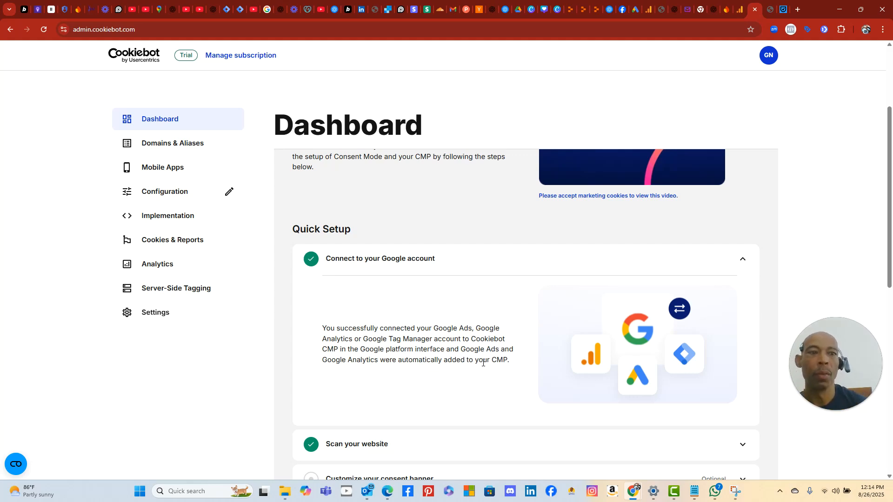
- Expand 'Customize your consent banner' and open the Configure banner page
{"action": "scroll", "coordinate": [497, 358], "scroll_direction": "down", "scroll_amount": 3}
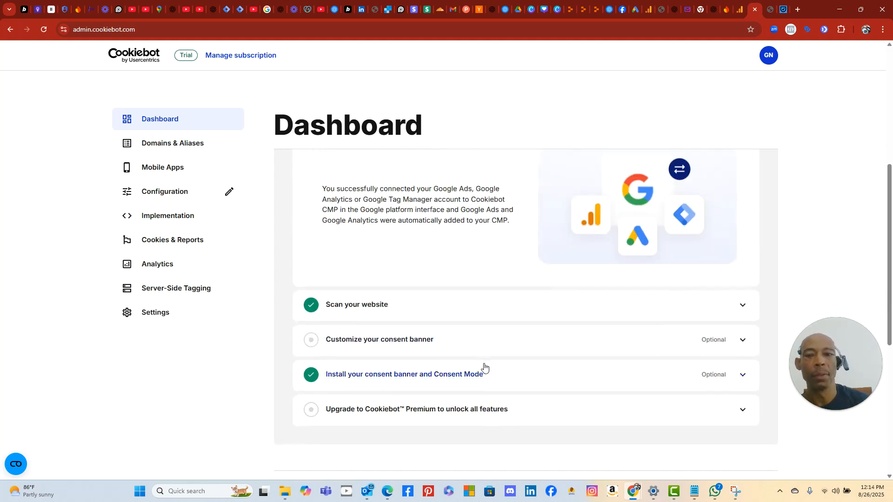
{"action": "left_click", "coordinate": [356, 340]}
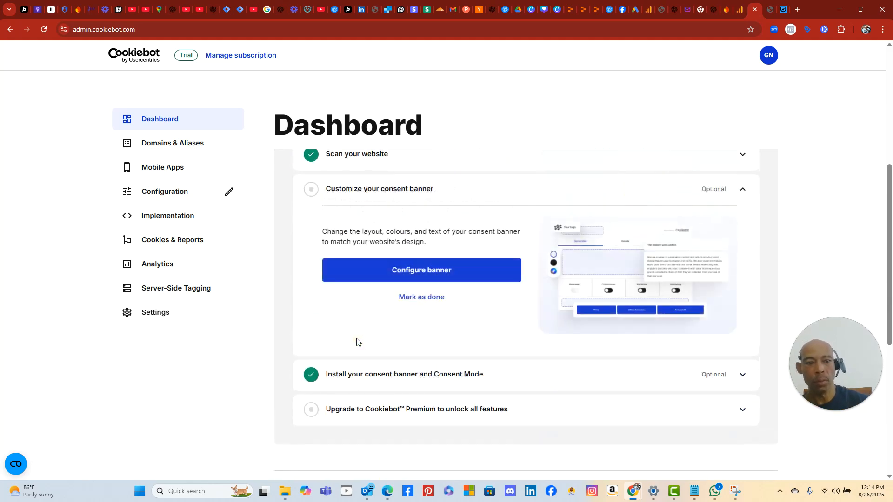
{"action": "left_click", "coordinate": [430, 273]}
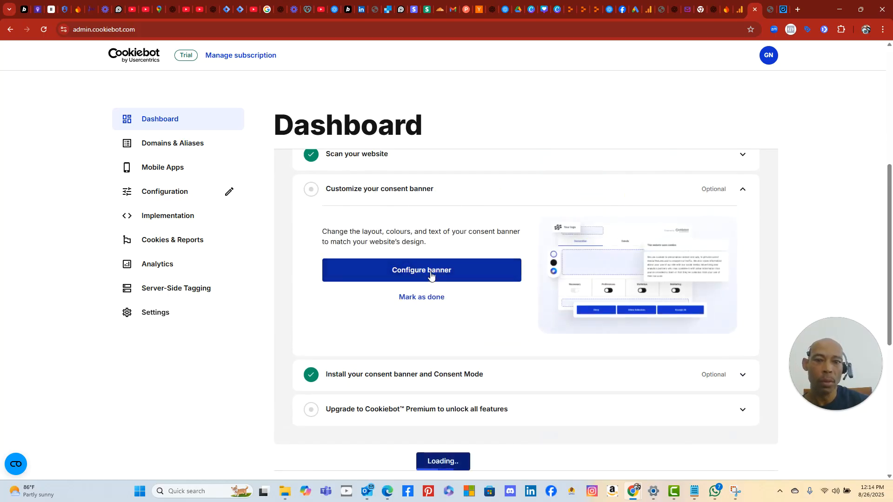
{"action": "scroll", "coordinate": [497, 375], "scroll_direction": "down", "scroll_amount": 1}
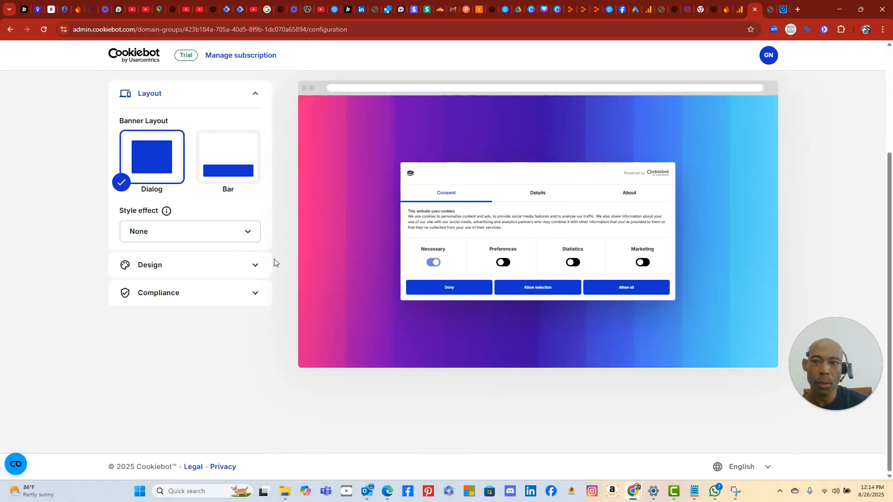
- Check the Style effect options, keeping None, then expand the Design and Compliance sections
{"action": "left_click", "coordinate": [256, 238]}
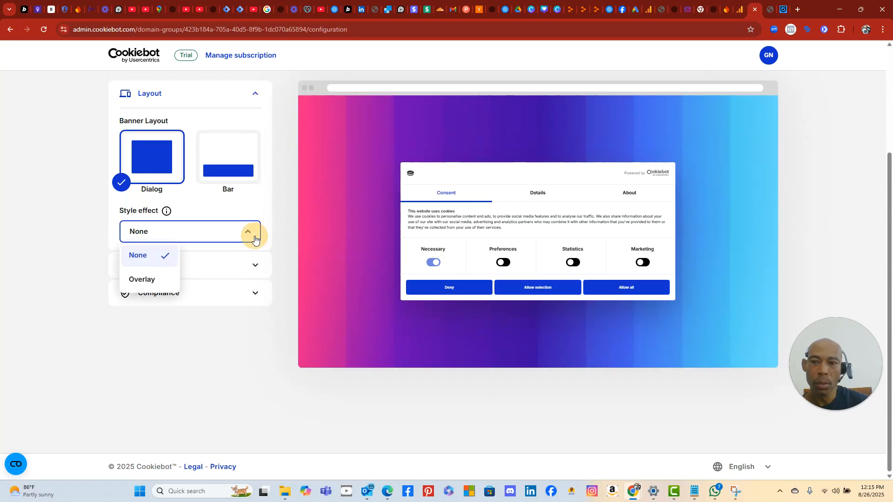
{"action": "left_click", "coordinate": [252, 241]}
{"action": "left_click", "coordinate": [253, 236]}
{"action": "left_click", "coordinate": [252, 236]}
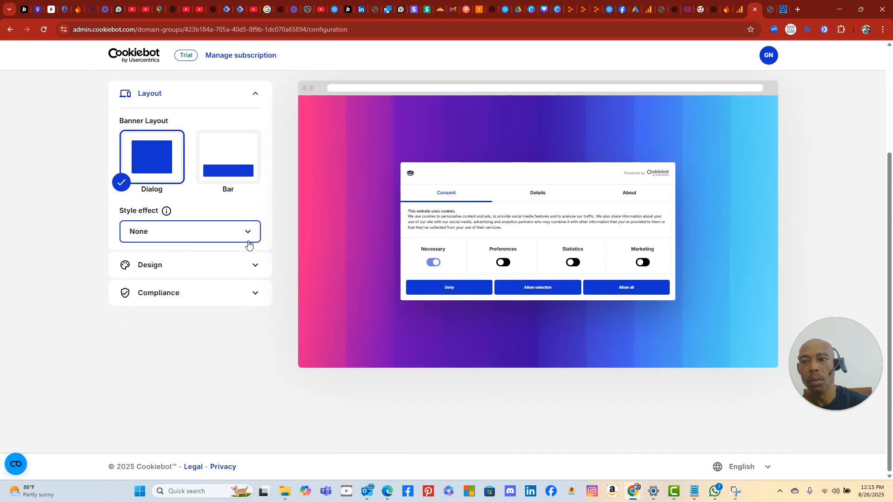
{"action": "left_click", "coordinate": [232, 265]}
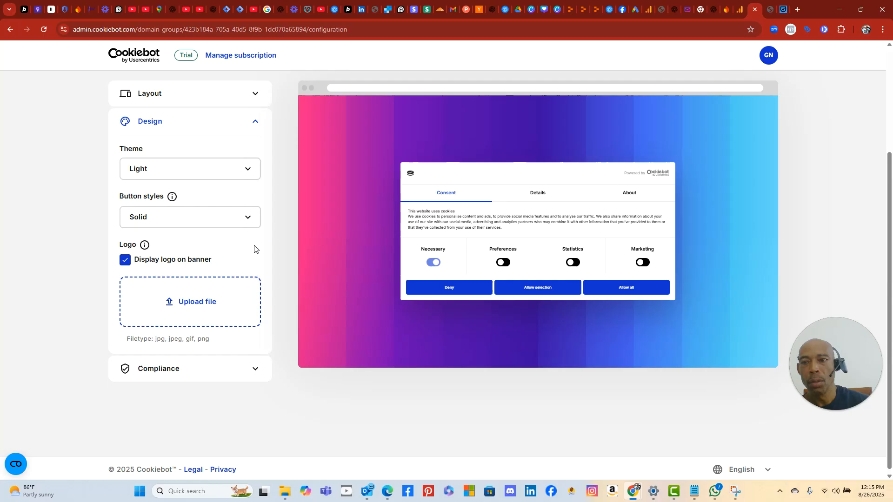
{"action": "left_click", "coordinate": [222, 367]}
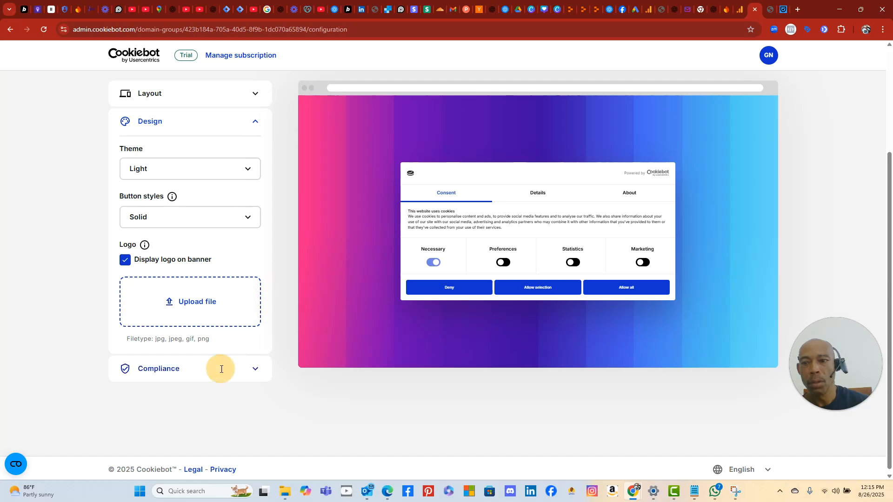
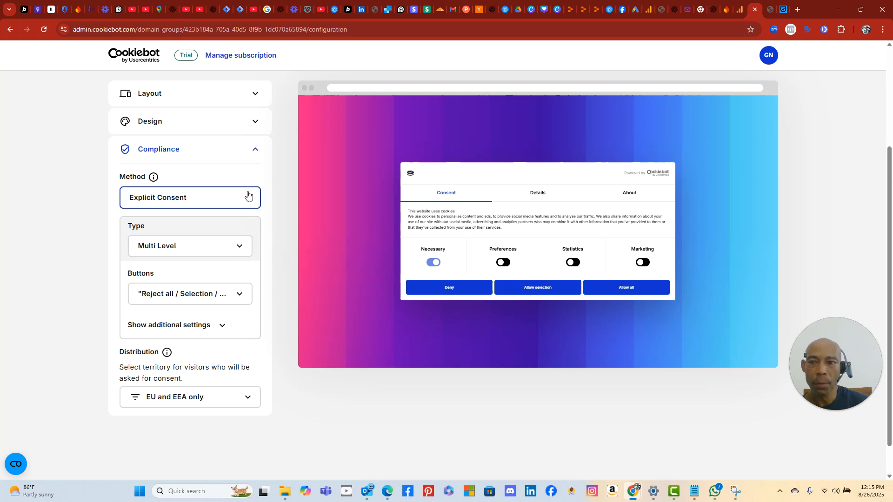
- Keep Explicit Consent as the consent method and Multi Level as the banner type
{"action": "left_click", "coordinate": [255, 150]}
{"action": "left_click", "coordinate": [255, 150]}
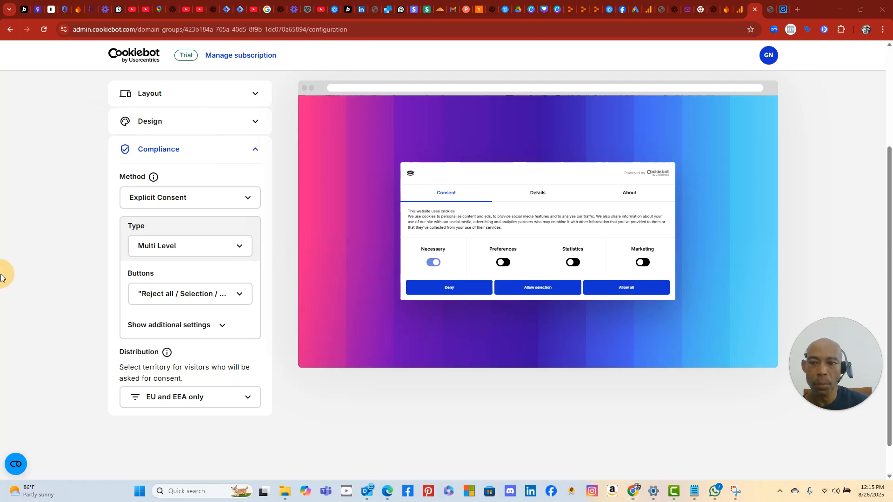
{"action": "left_click", "coordinate": [254, 156]}
{"action": "left_click", "coordinate": [252, 154]}
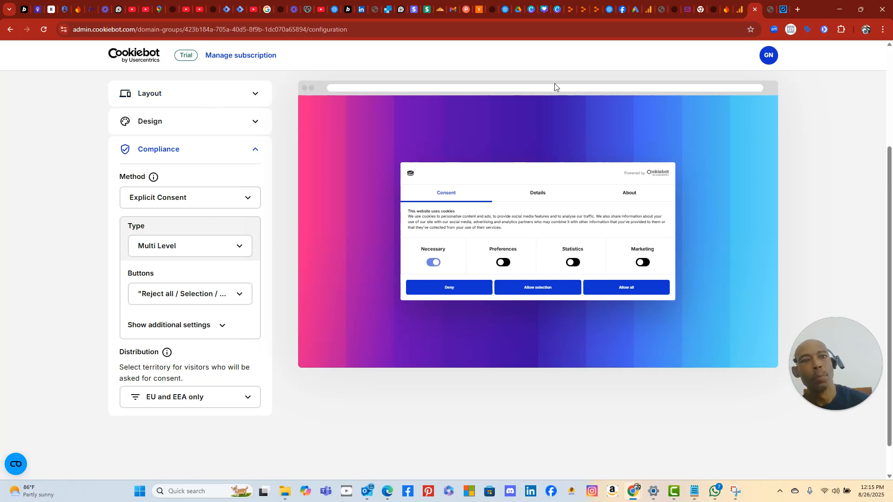
{"action": "scroll", "coordinate": [535, 338], "scroll_direction": "down", "scroll_amount": 2}
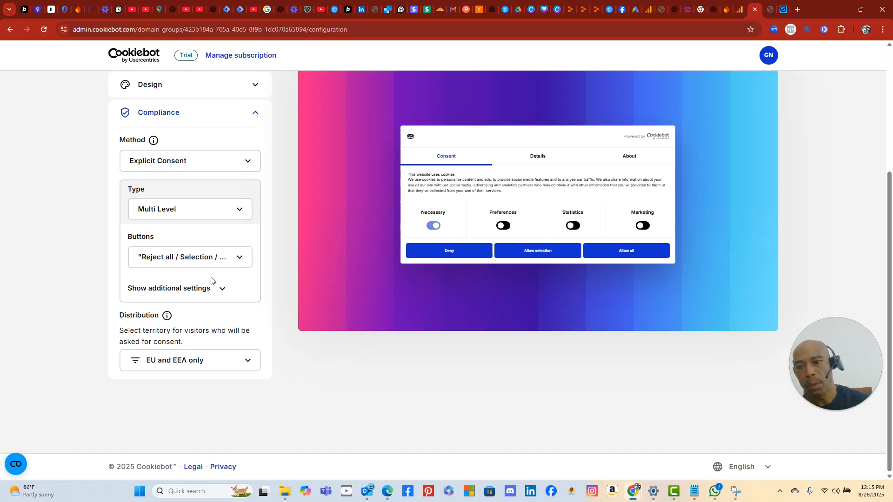
{"action": "scroll", "coordinate": [241, 344], "scroll_direction": "up", "scroll_amount": 4}
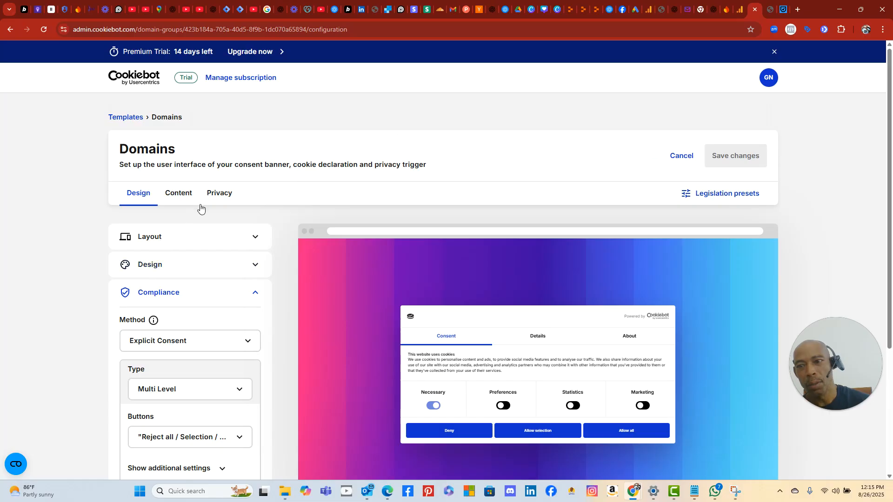
{"action": "scroll", "coordinate": [279, 221], "scroll_direction": "down", "scroll_amount": 4}
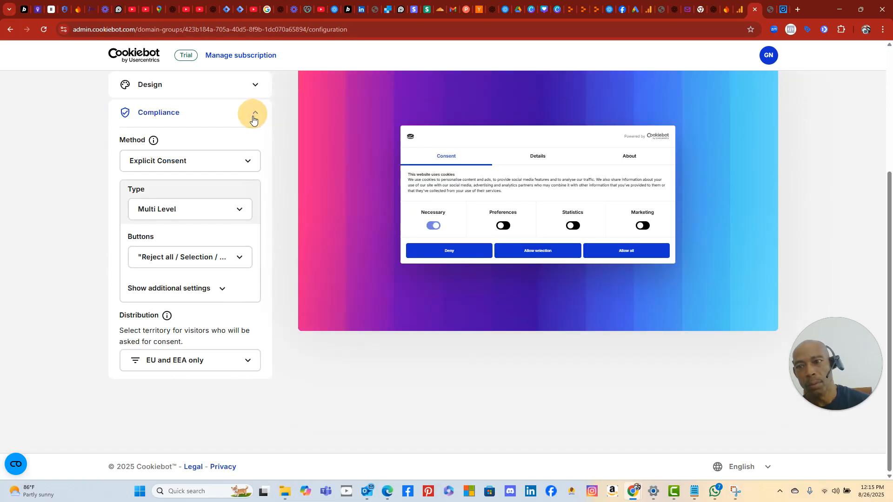
{"action": "left_click", "coordinate": [243, 163]}
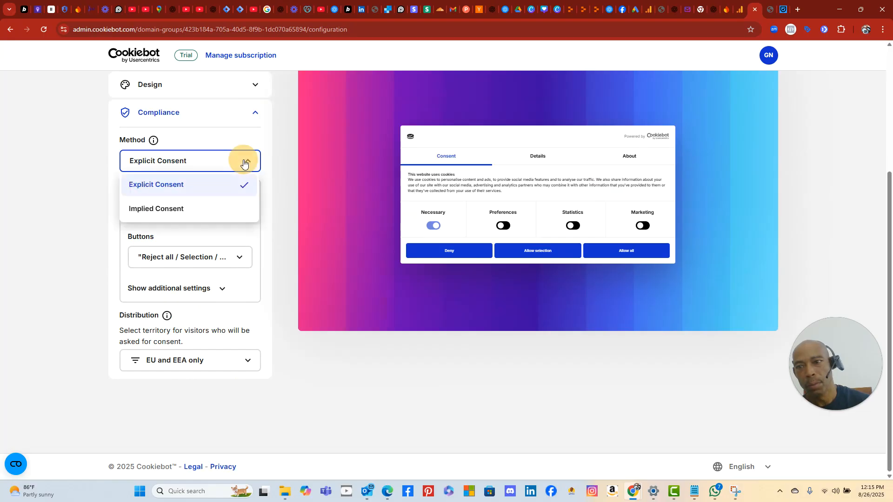
{"action": "left_click", "coordinate": [231, 187]}
{"action": "left_click", "coordinate": [229, 210]}
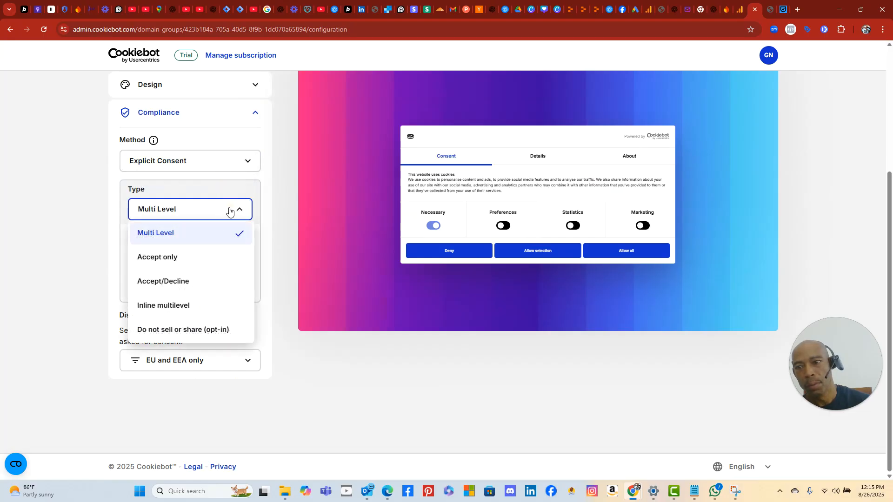
{"action": "left_click", "coordinate": [219, 232]}
- Try the button layouts, then settle on Deny, Allow selection and Allow all
{"action": "left_click", "coordinate": [222, 259]}
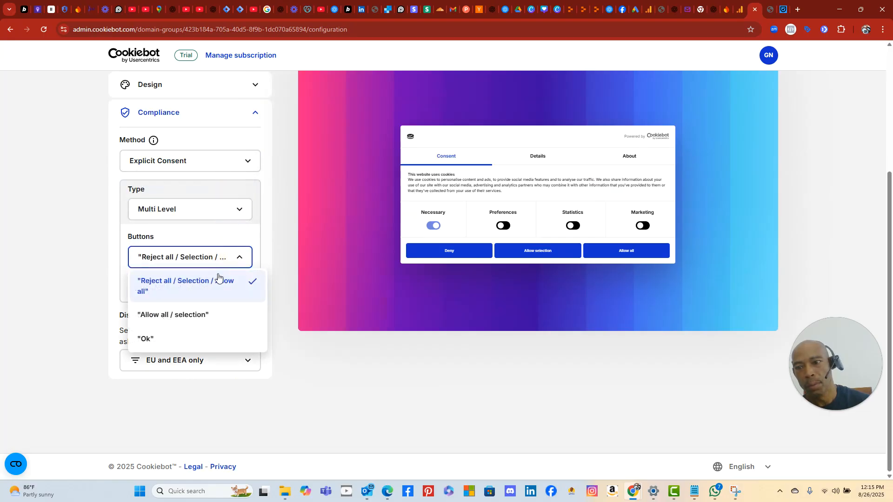
{"action": "left_click", "coordinate": [210, 317]}
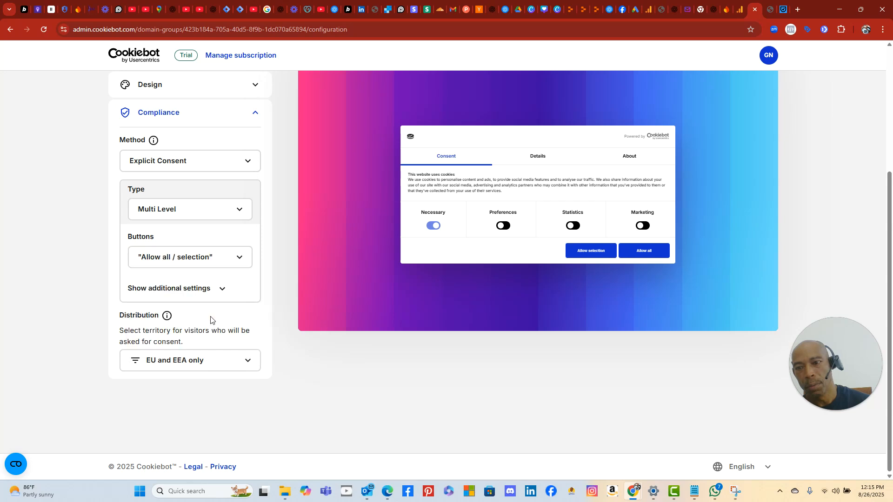
{"action": "left_click", "coordinate": [240, 261]}
{"action": "left_click", "coordinate": [217, 336]}
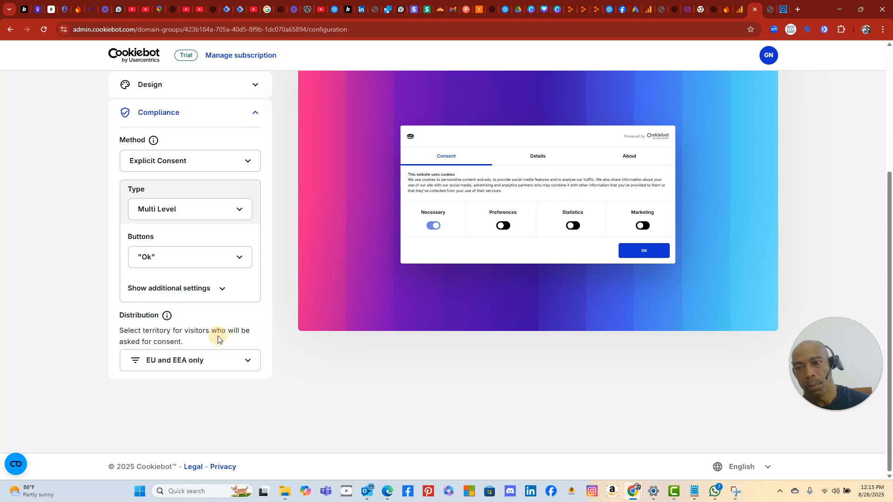
{"action": "left_click", "coordinate": [242, 260]}
{"action": "left_click", "coordinate": [227, 291]}
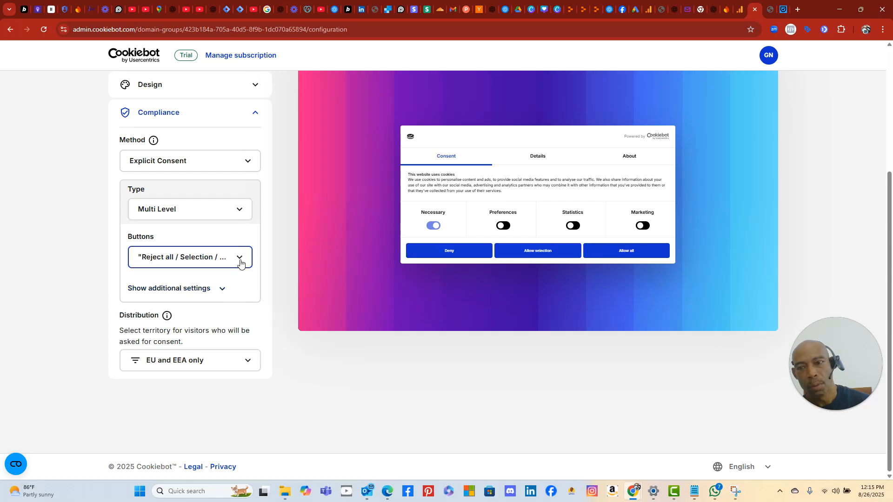
- Open the Content tab and scroll through the CMP Banner and Privacy Trigger texts
{"action": "scroll", "coordinate": [225, 370], "scroll_direction": "up", "scroll_amount": 4}
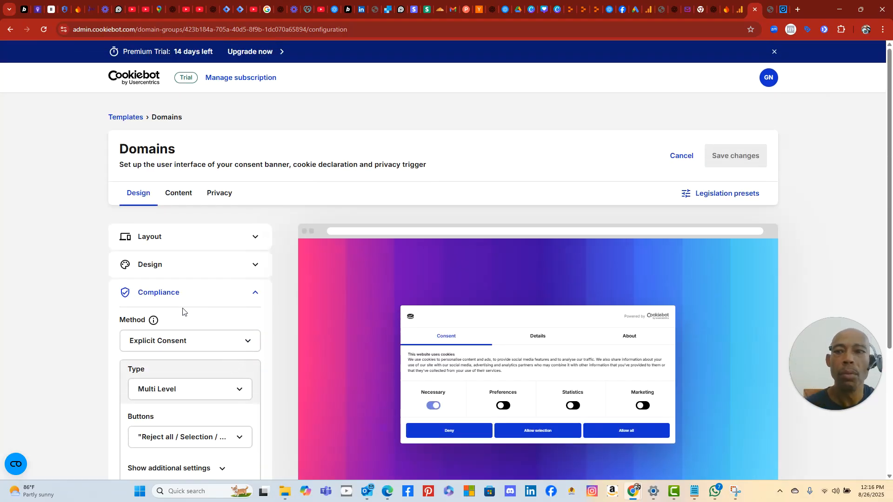
{"action": "left_click", "coordinate": [165, 195]}
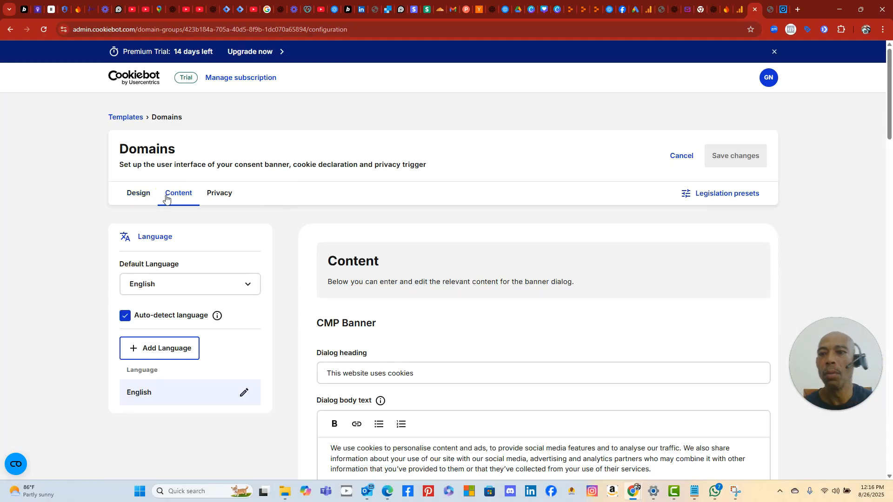
{"action": "scroll", "coordinate": [258, 293], "scroll_direction": "down", "scroll_amount": 3}
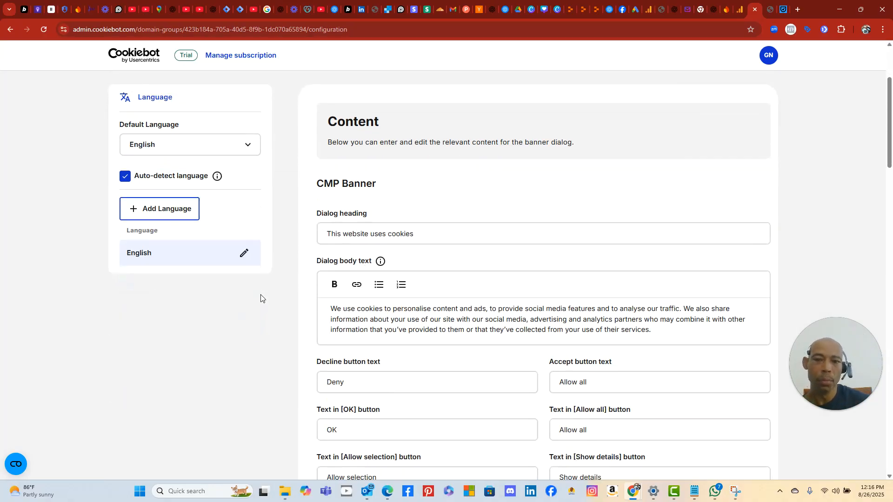
{"action": "scroll", "coordinate": [351, 346], "scroll_direction": "down", "scroll_amount": 3}
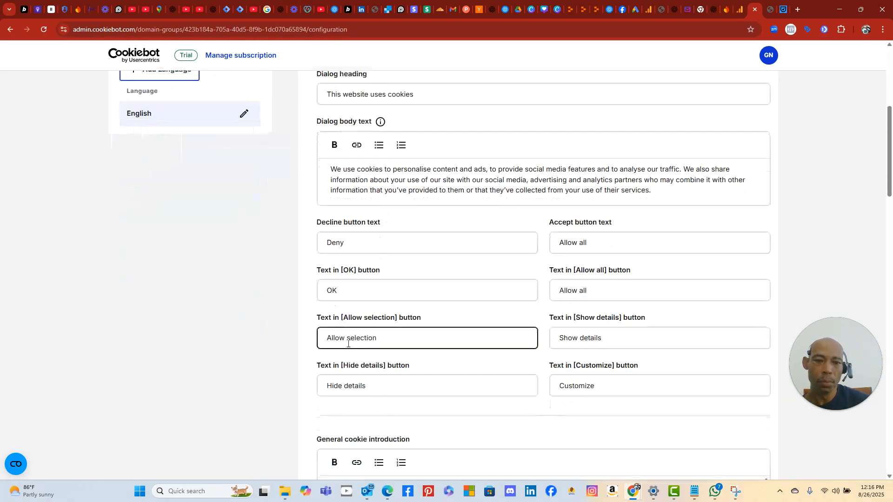
{"action": "scroll", "coordinate": [348, 344], "scroll_direction": "down", "scroll_amount": 2}
{"action": "scroll", "coordinate": [289, 358], "scroll_direction": "down", "scroll_amount": 2}
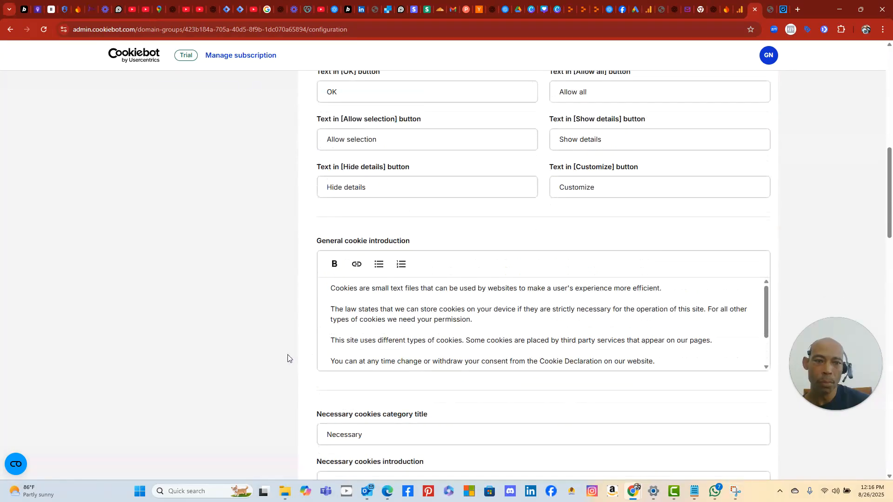
{"action": "scroll", "coordinate": [288, 356], "scroll_direction": "down", "scroll_amount": 14}
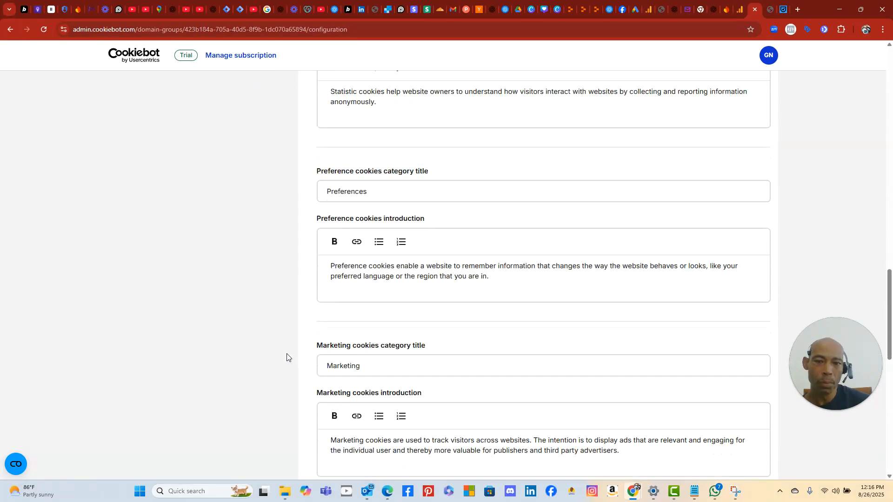
{"action": "scroll", "coordinate": [287, 358], "scroll_direction": "down", "scroll_amount": 10}
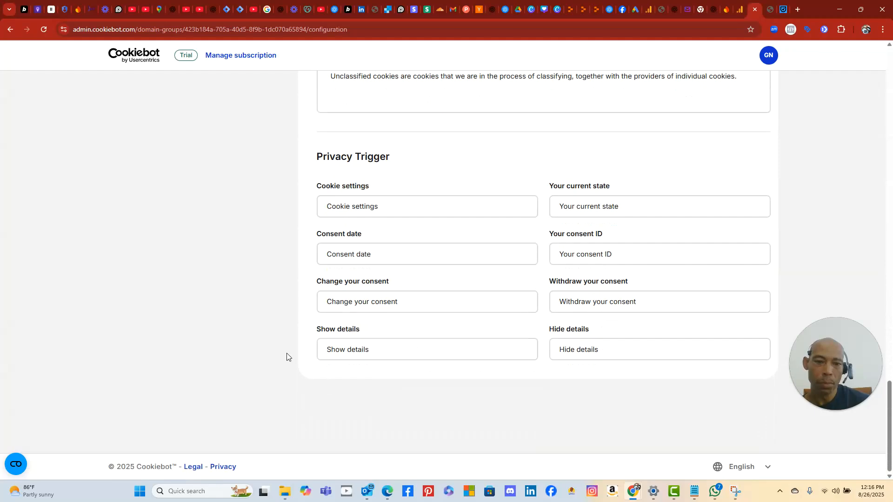
{"action": "scroll", "coordinate": [288, 357], "scroll_direction": "up", "scroll_amount": 20}
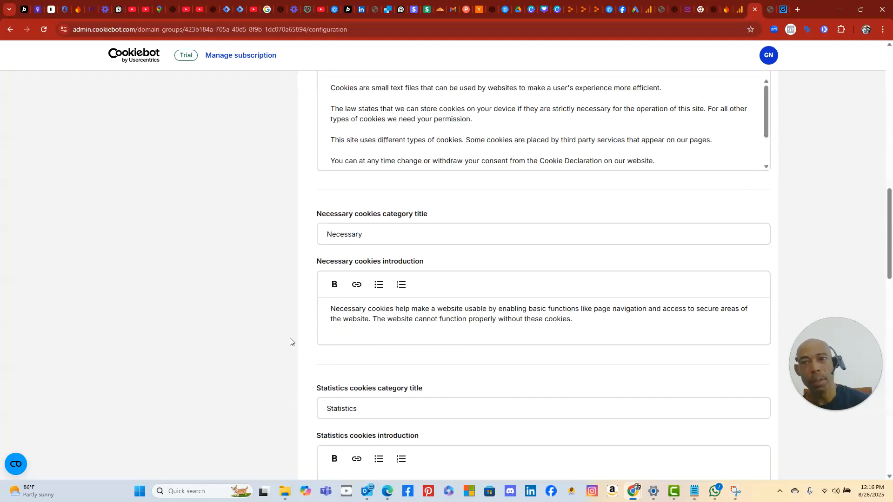
{"action": "scroll", "coordinate": [289, 341], "scroll_direction": "up", "scroll_amount": 6}
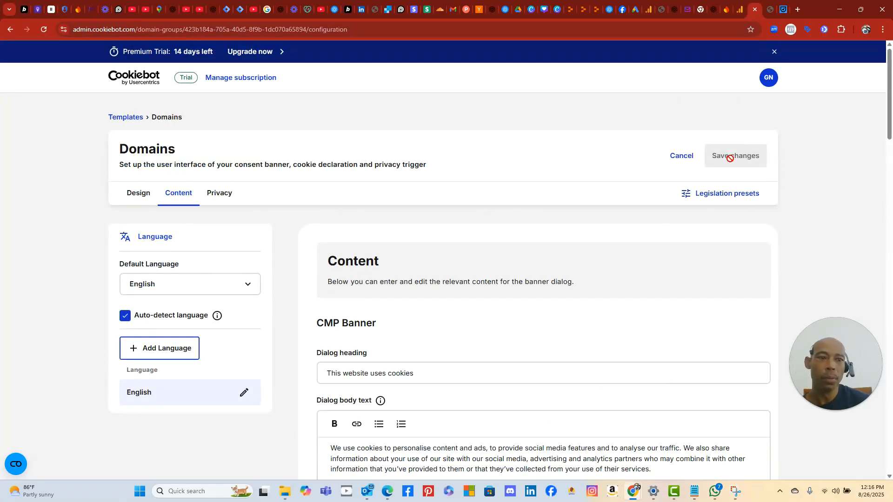
- Review the Privacy trigger settings and try saving the banner configuration
{"action": "left_click", "coordinate": [220, 195]}
{"action": "scroll", "coordinate": [426, 243], "scroll_direction": "down", "scroll_amount": 4}
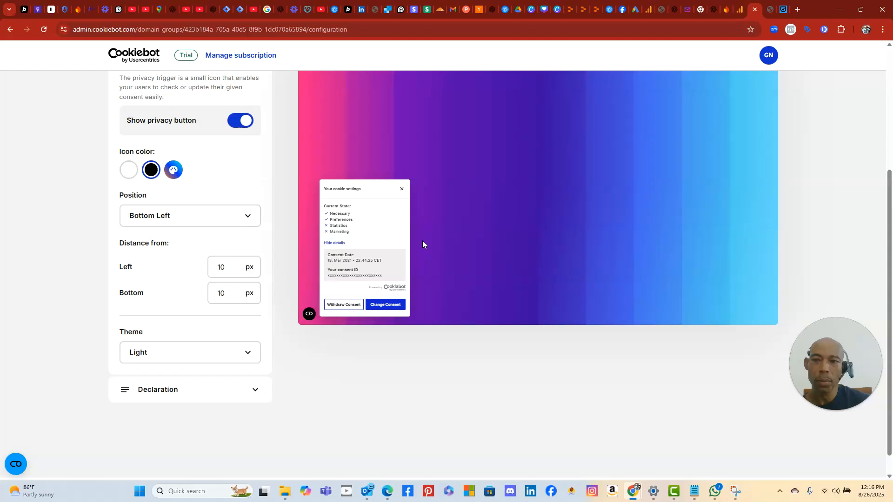
{"action": "scroll", "coordinate": [423, 245], "scroll_direction": "down", "scroll_amount": 1}
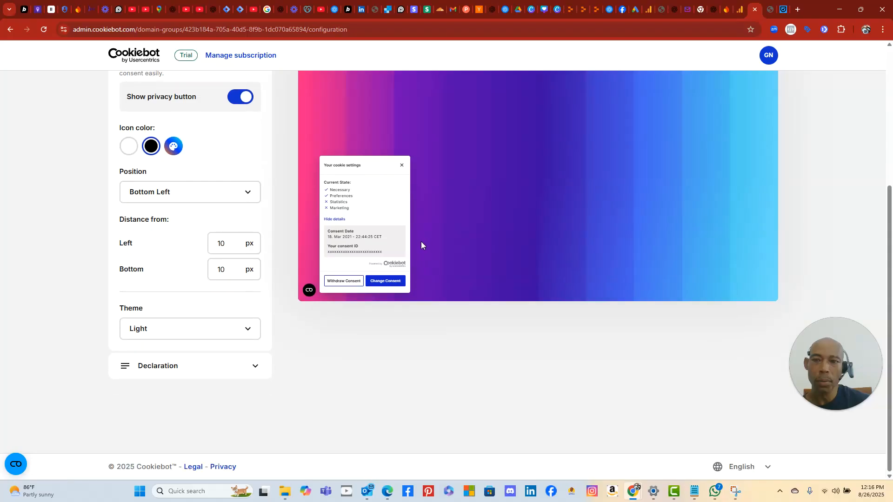
{"action": "scroll", "coordinate": [421, 245], "scroll_direction": "up", "scroll_amount": 5}
{"action": "scroll", "coordinate": [420, 241], "scroll_direction": "up", "scroll_amount": 1}
{"action": "left_click", "coordinate": [724, 155]}
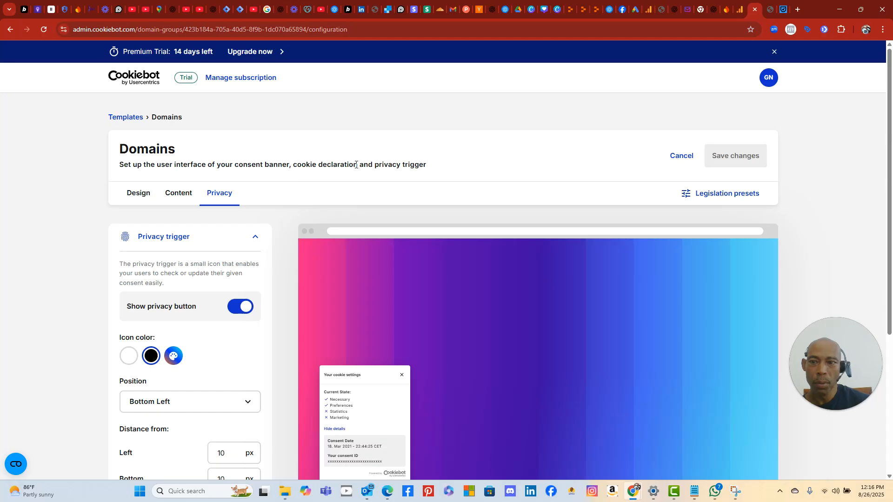
- Expand Declaration and keep the Default cookie declaration template
{"action": "scroll", "coordinate": [148, 299], "scroll_direction": "down", "scroll_amount": 2}
{"action": "scroll", "coordinate": [149, 299], "scroll_direction": "down", "scroll_amount": 1}
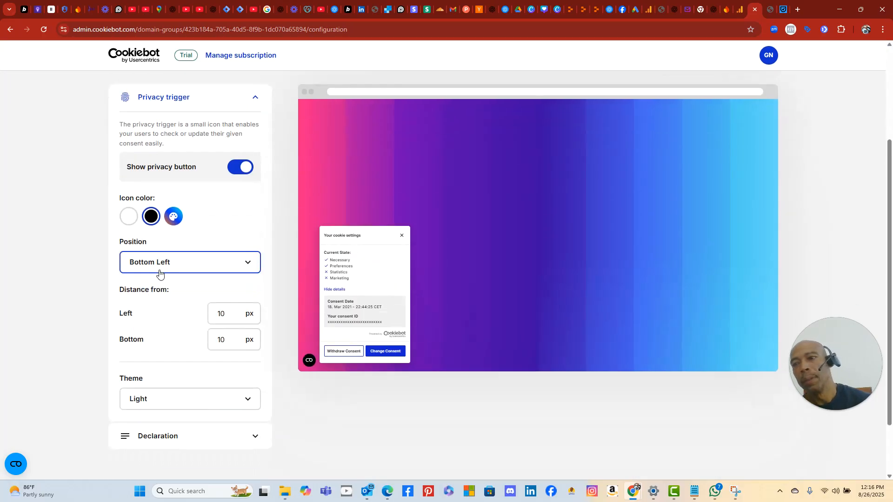
{"action": "scroll", "coordinate": [165, 275], "scroll_direction": "down", "scroll_amount": 1}
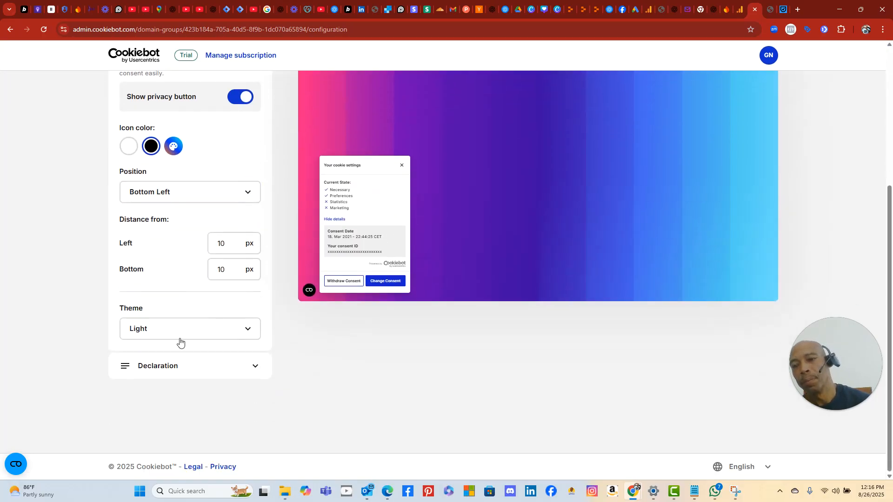
{"action": "left_click", "coordinate": [209, 366]}
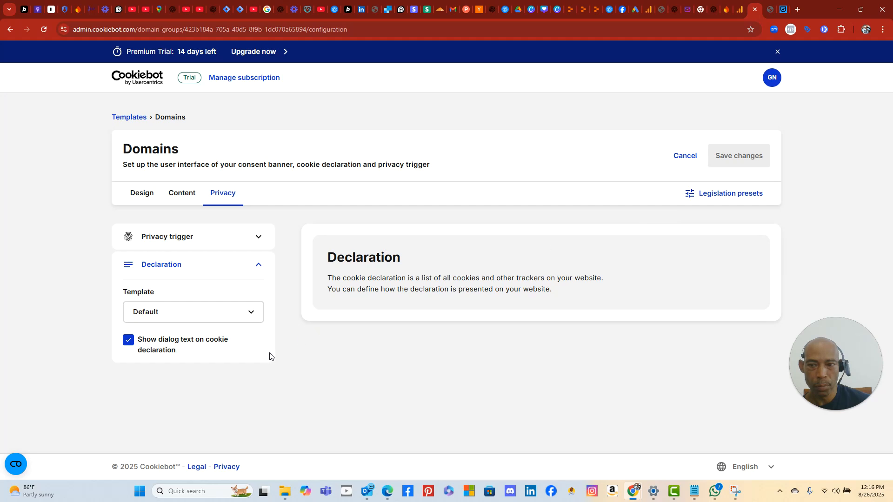
{"action": "left_click", "coordinate": [235, 315]}
{"action": "left_click", "coordinate": [213, 344]}
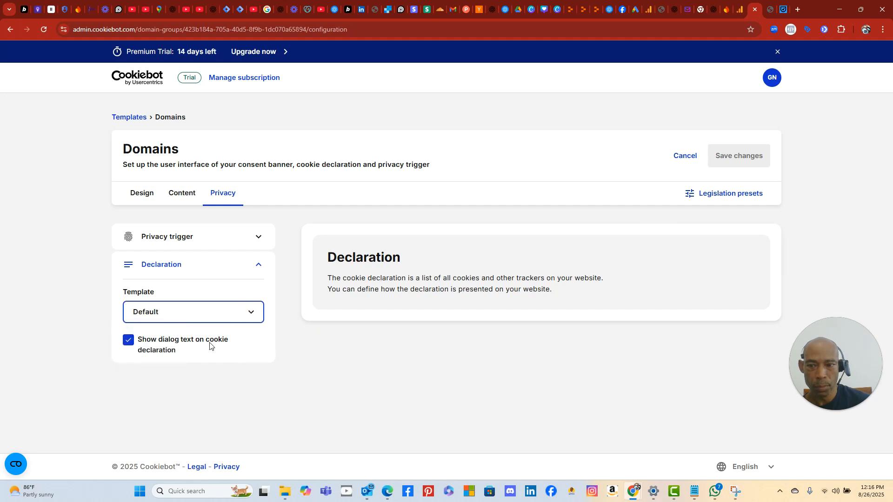
- Glance at the Content and Design tabs, then cancel back to the Dashboard unsaved
{"action": "left_click", "coordinate": [185, 197]}
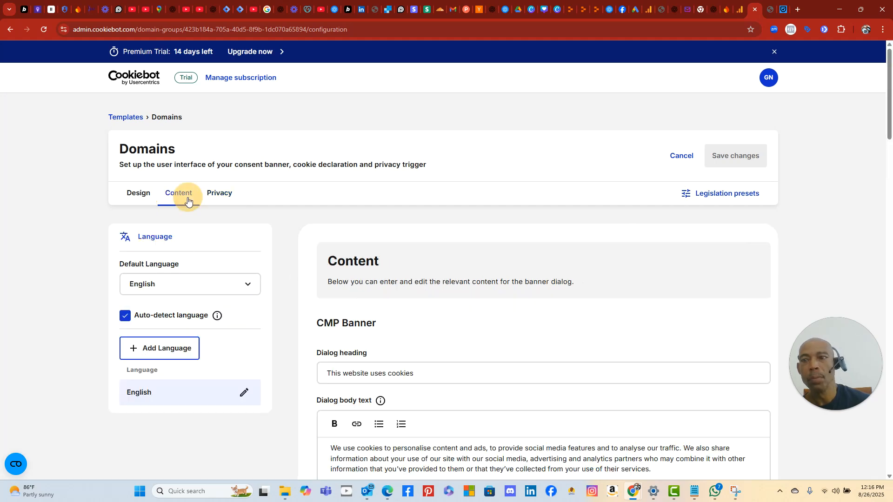
{"action": "left_click", "coordinate": [140, 195]}
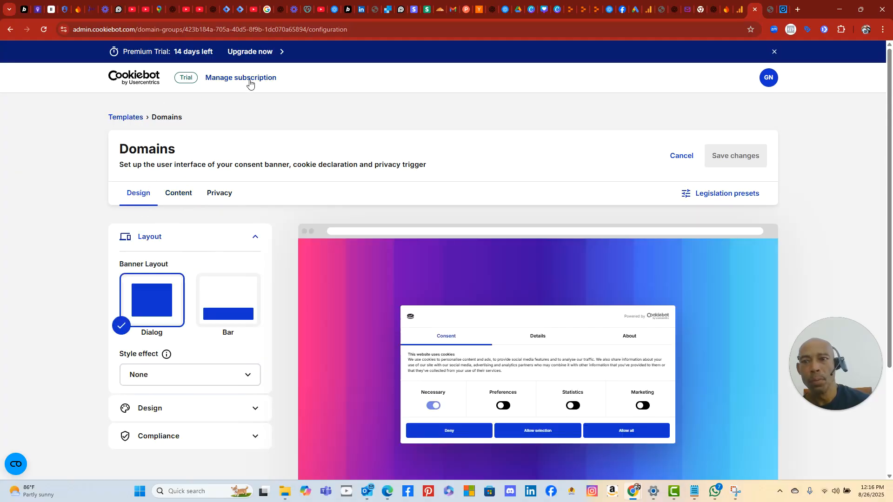
{"action": "left_click", "coordinate": [673, 157]}
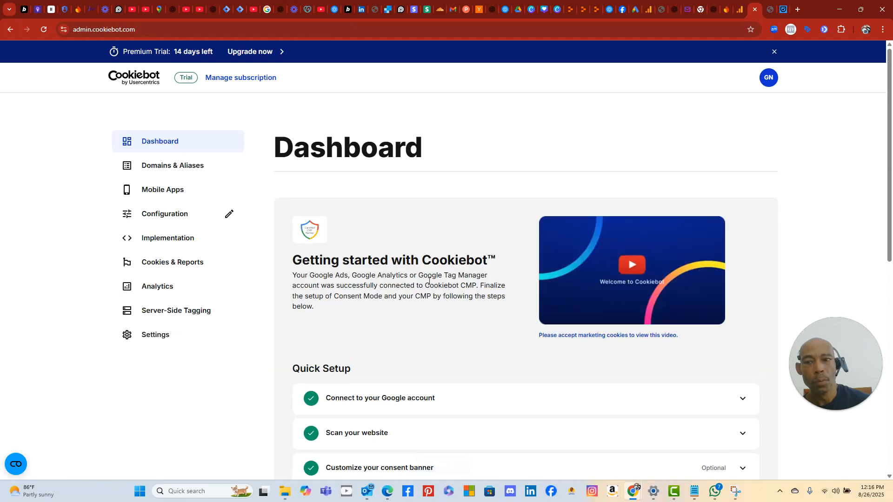
- Visit Configuration and Manage subscription, then go to the CMP Banner Implementation page
{"action": "scroll", "coordinate": [424, 342], "scroll_direction": "down", "scroll_amount": 4}
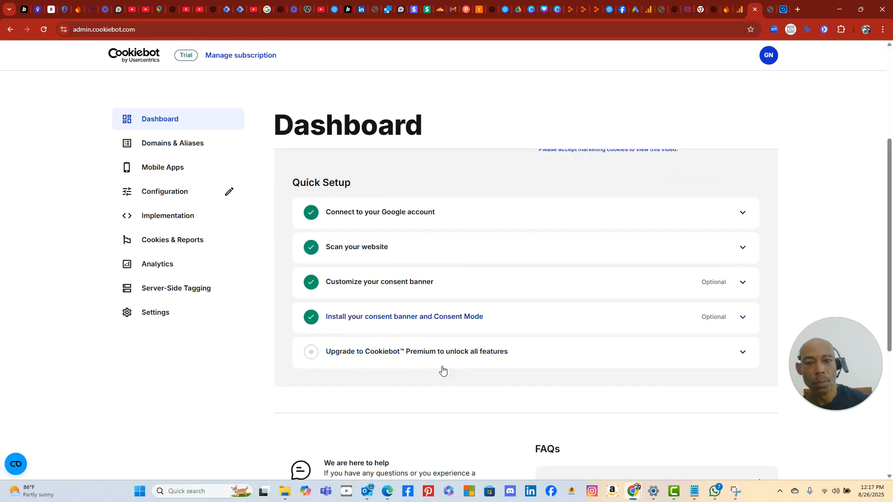
{"action": "scroll", "coordinate": [442, 367], "scroll_direction": "down", "scroll_amount": 5}
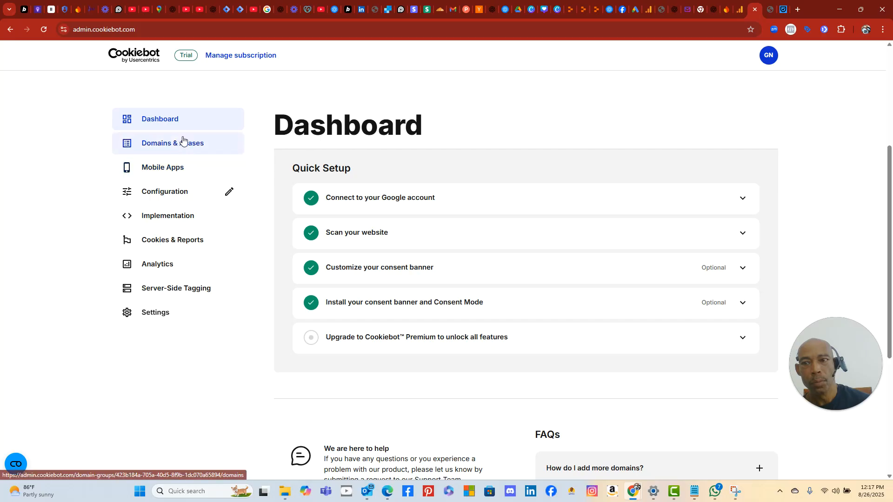
{"action": "scroll", "coordinate": [276, 248], "scroll_direction": "down", "scroll_amount": 3}
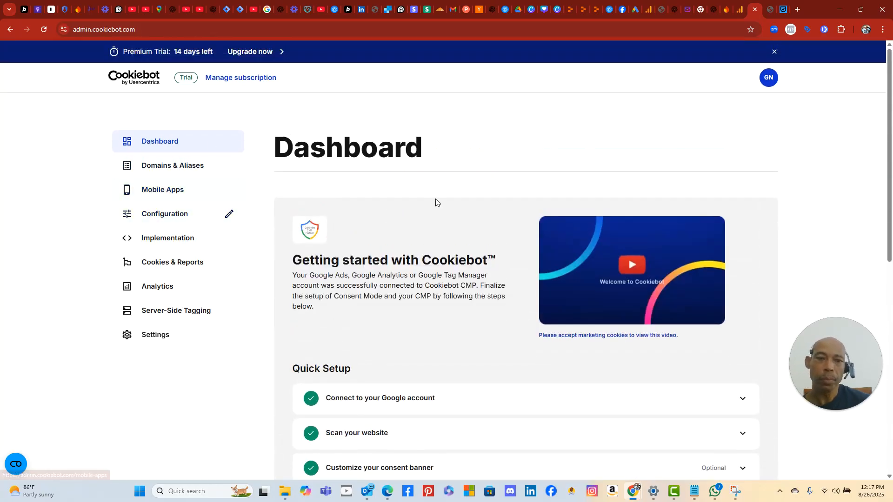
{"action": "left_click", "coordinate": [181, 215]}
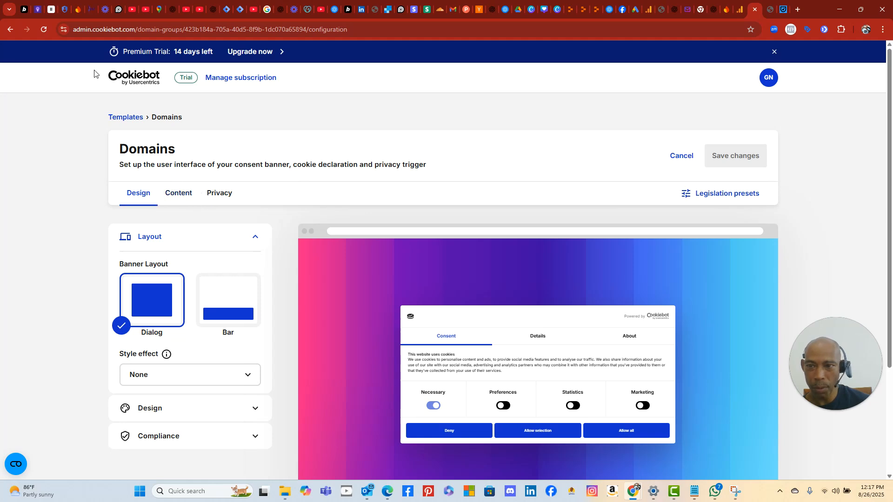
{"action": "left_click", "coordinate": [241, 79]}
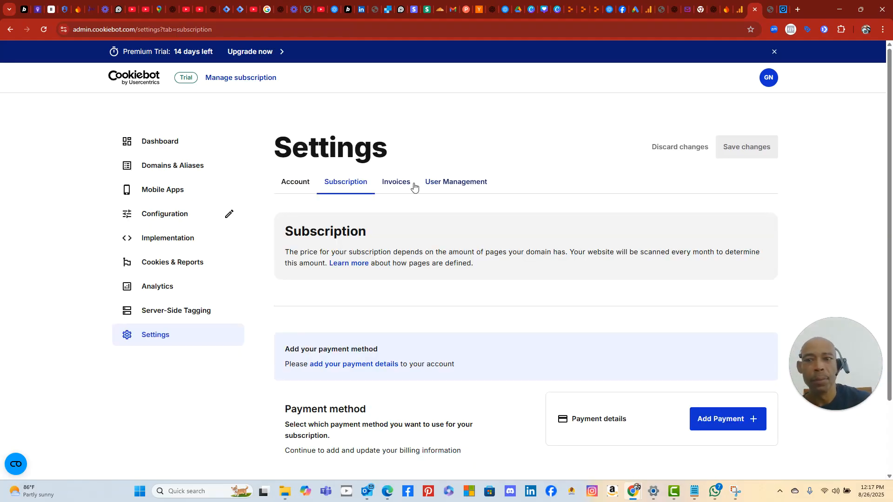
{"action": "left_click", "coordinate": [158, 237]}
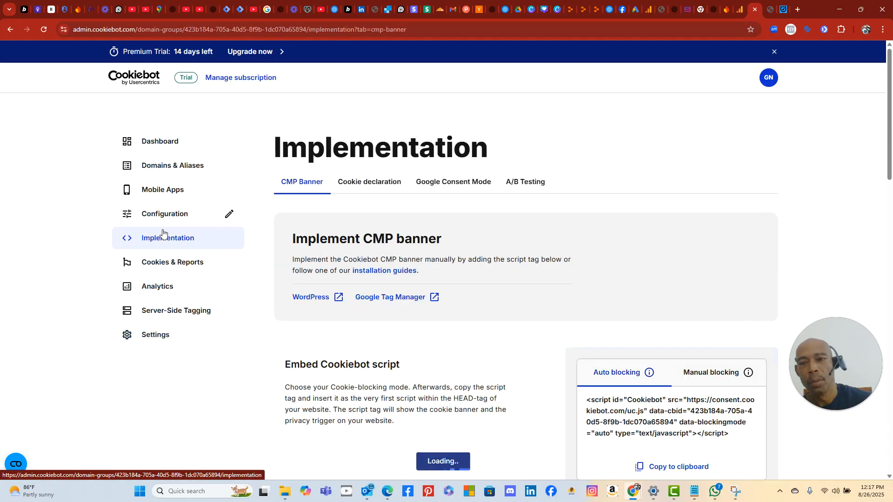
- Look over the Google Tag Manager installation guide, then return to the Implementation page
{"action": "left_click", "coordinate": [415, 297]}
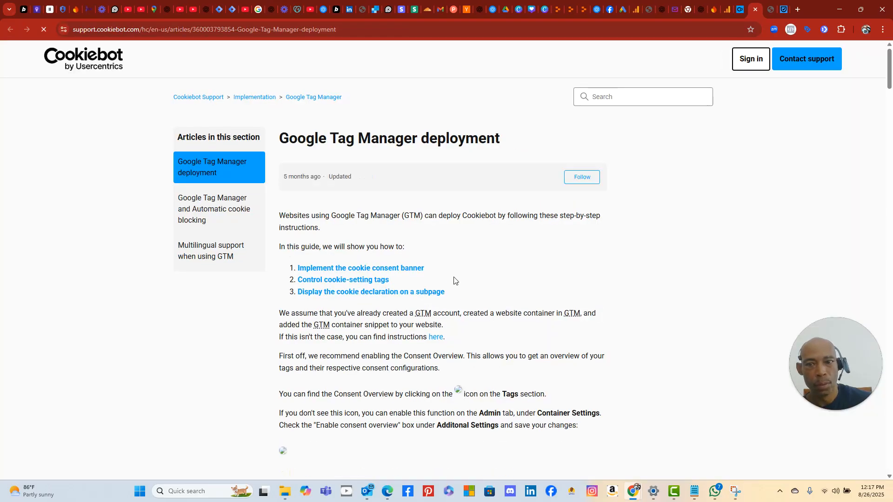
{"action": "scroll", "coordinate": [557, 270], "scroll_direction": "down", "scroll_amount": 2}
{"action": "scroll", "coordinate": [557, 272], "scroll_direction": "up", "scroll_amount": 3}
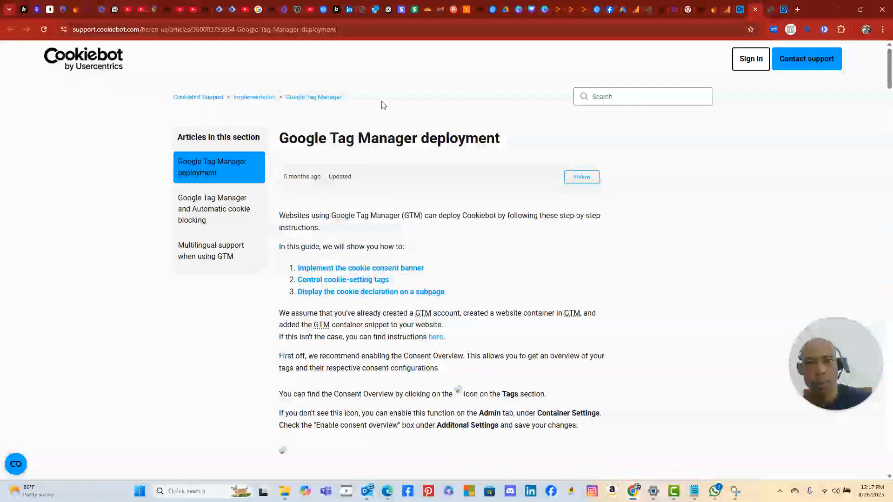
{"action": "left_click", "coordinate": [737, 10]}
- Copy the Domain group ID from the Installation guides section
{"action": "scroll", "coordinate": [678, 278], "scroll_direction": "down", "scroll_amount": 5}
{"action": "scroll", "coordinate": [672, 269], "scroll_direction": "up", "scroll_amount": 2}
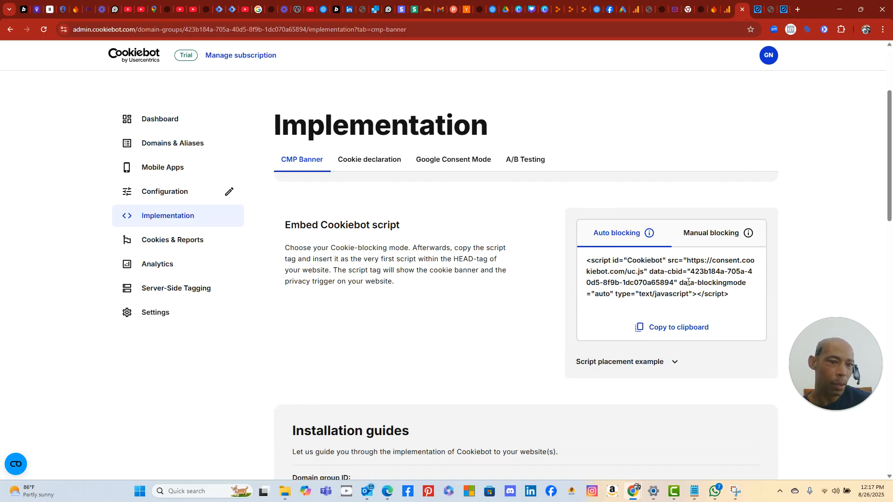
{"action": "scroll", "coordinate": [674, 316], "scroll_direction": "down", "scroll_amount": 4}
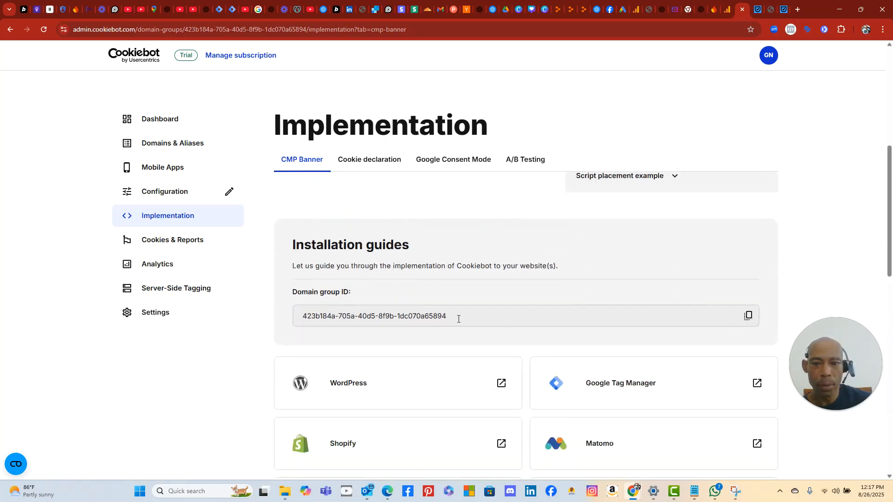
{"action": "left_click", "coordinate": [747, 316]}
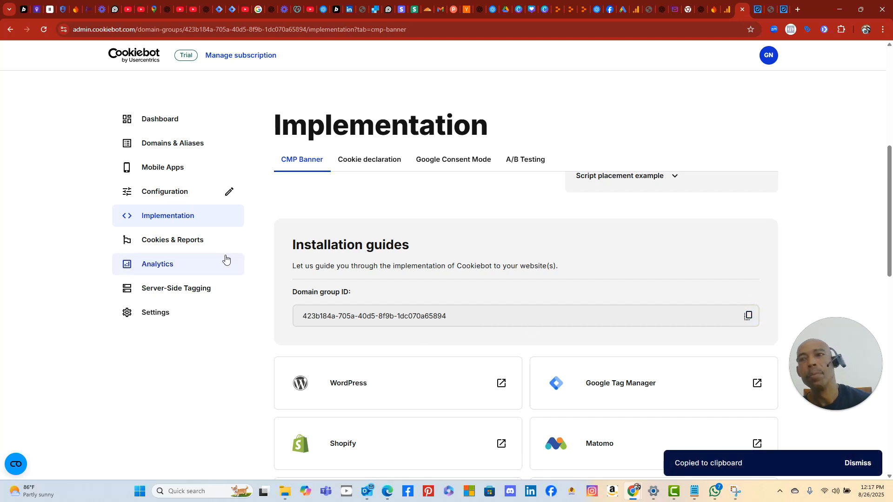
{"action": "left_click", "coordinate": [207, 9]}
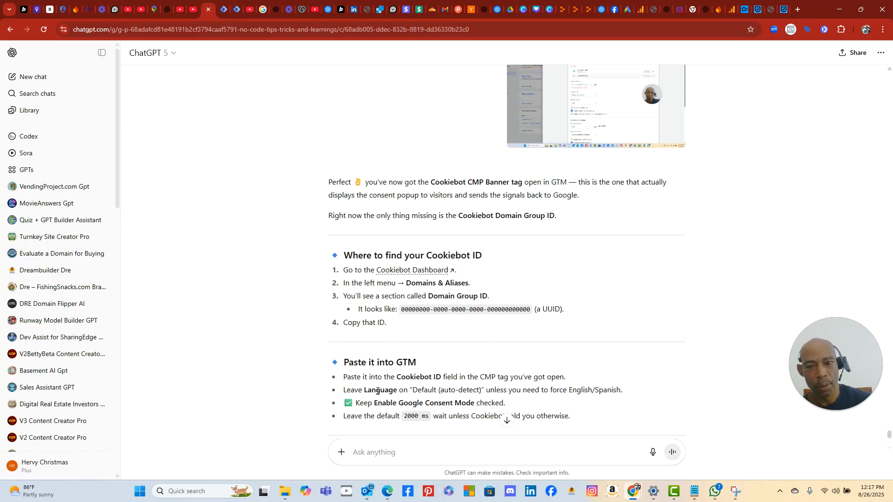
- Read ChatGPT's 'Paste it into GTM' steps, then return to the Cookiebot CMP Banner tag
{"action": "scroll", "coordinate": [376, 386], "scroll_direction": "down", "scroll_amount": 2}
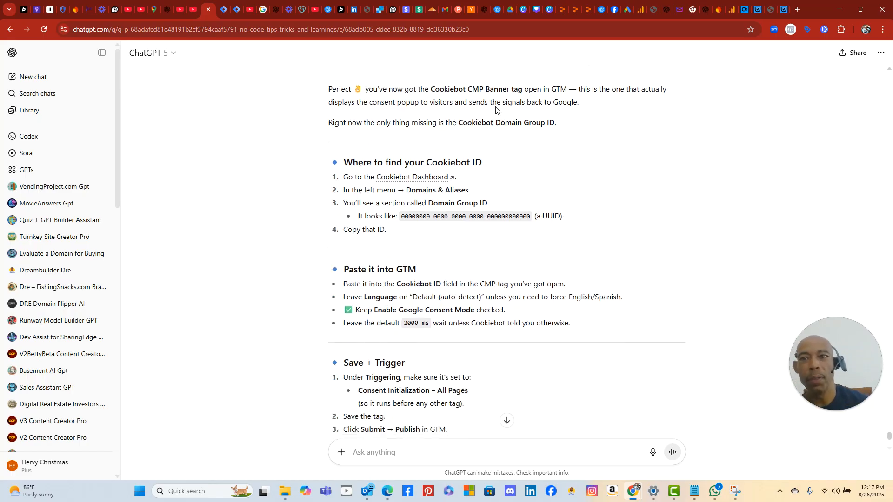
{"action": "left_click", "coordinate": [221, 13]}
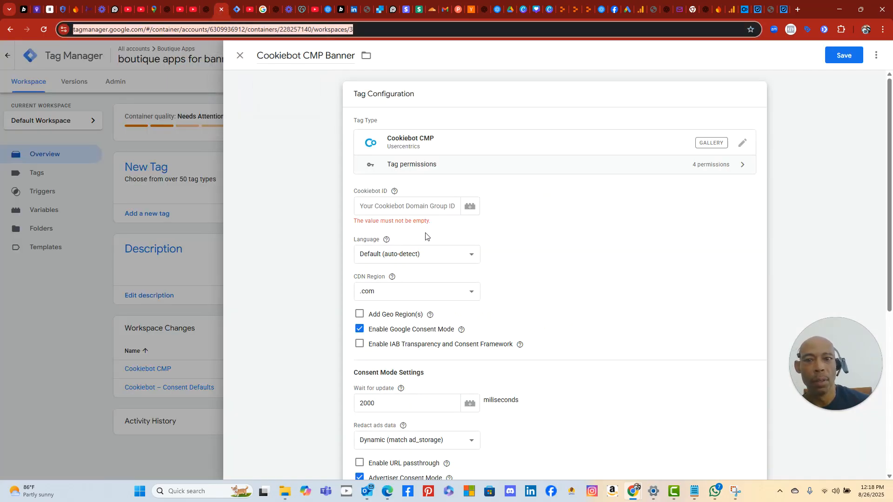
- Paste the domain group ID as Cookiebot ID, keeping Language on Default (auto-detect)
{"action": "left_click", "coordinate": [392, 206]}
{"action": "right_click", "coordinate": [392, 208]}
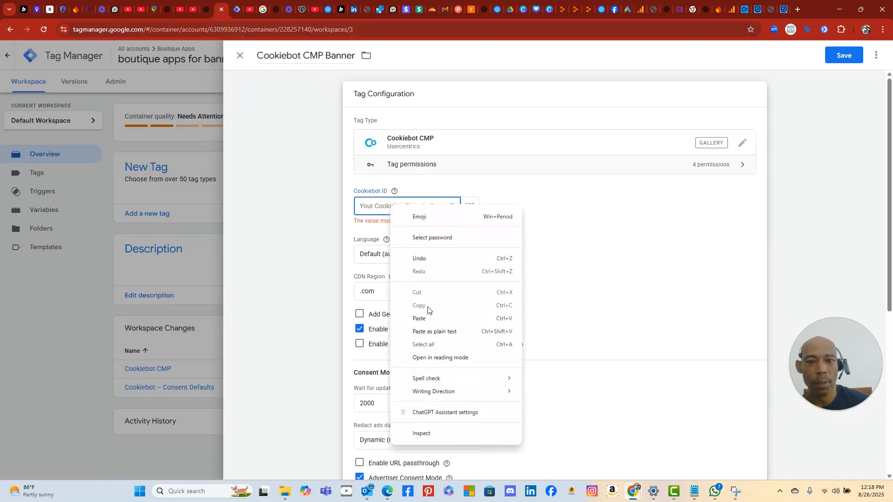
{"action": "left_click", "coordinate": [426, 318]}
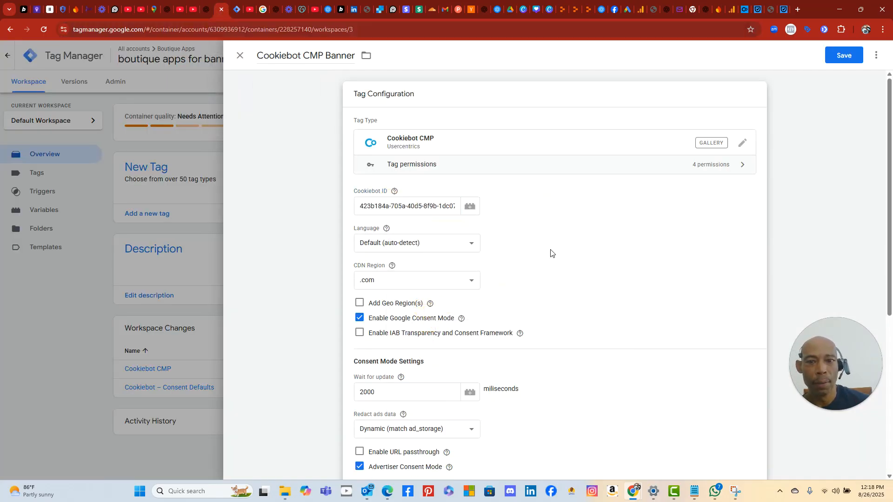
{"action": "left_click", "coordinate": [476, 248]}
{"action": "left_click", "coordinate": [512, 249]}
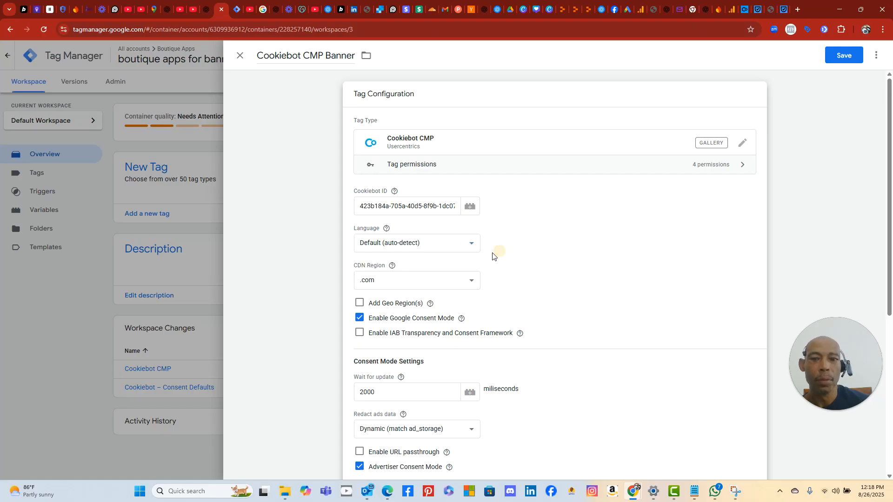
- Recheck ChatGPT's instructions, then save the Cookiebot CMP Banner tag
{"action": "scroll", "coordinate": [537, 303], "scroll_direction": "down", "scroll_amount": 2}
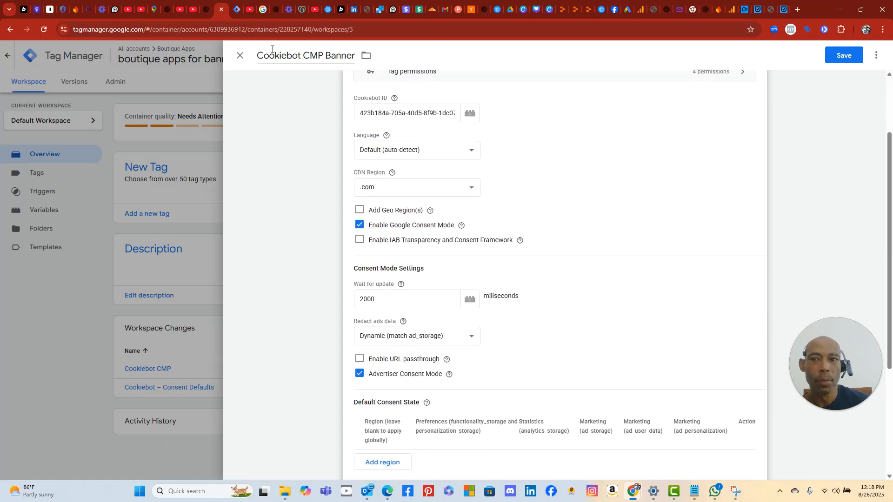
{"action": "left_click", "coordinate": [208, 11]}
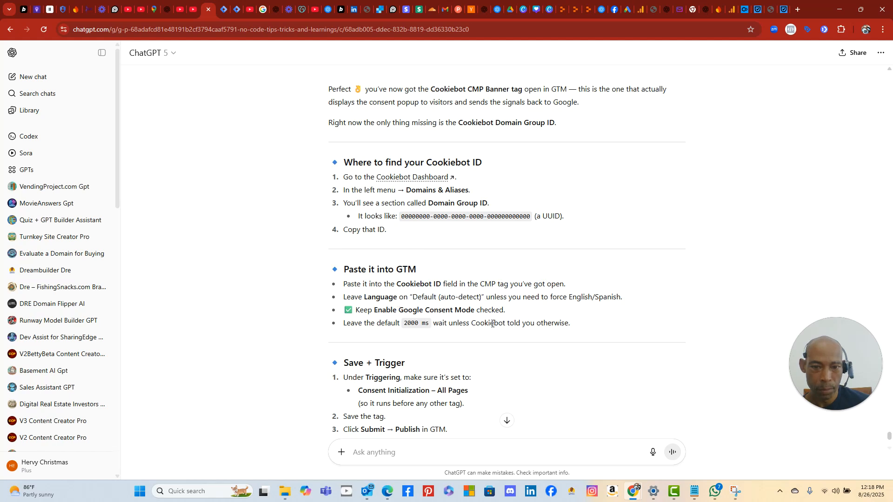
{"action": "scroll", "coordinate": [404, 327], "scroll_direction": "down", "scroll_amount": 3}
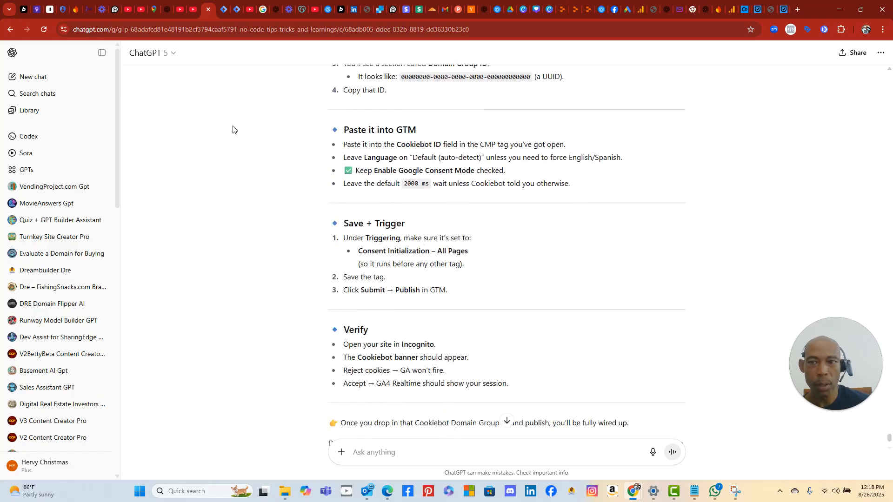
{"action": "left_click", "coordinate": [226, 14]}
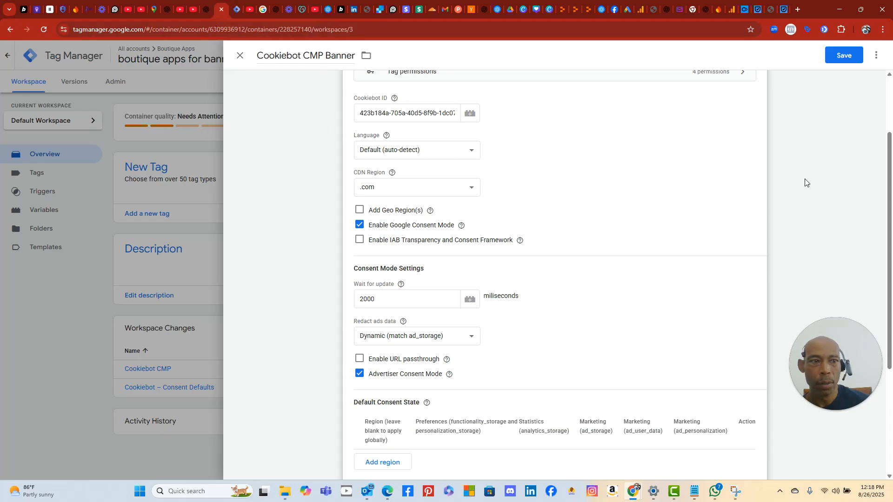
{"action": "scroll", "coordinate": [784, 251], "scroll_direction": "down", "scroll_amount": 4}
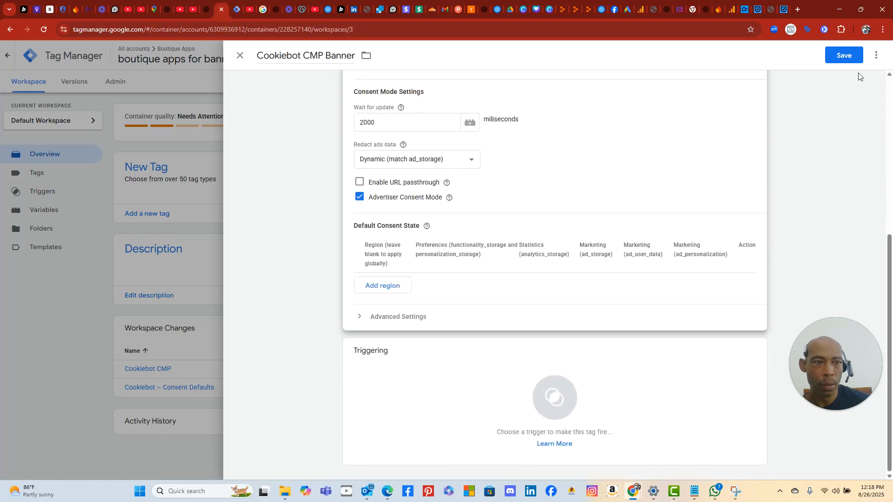
{"action": "left_click", "coordinate": [844, 56]}
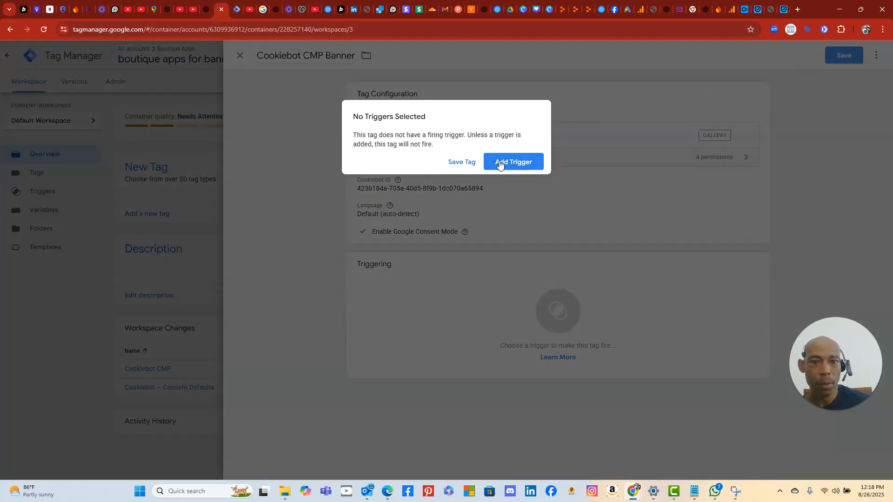
- Save the tag without a trigger and open Submit Changes, checking ChatGPT's publishing steps
{"action": "left_click", "coordinate": [207, 14]}
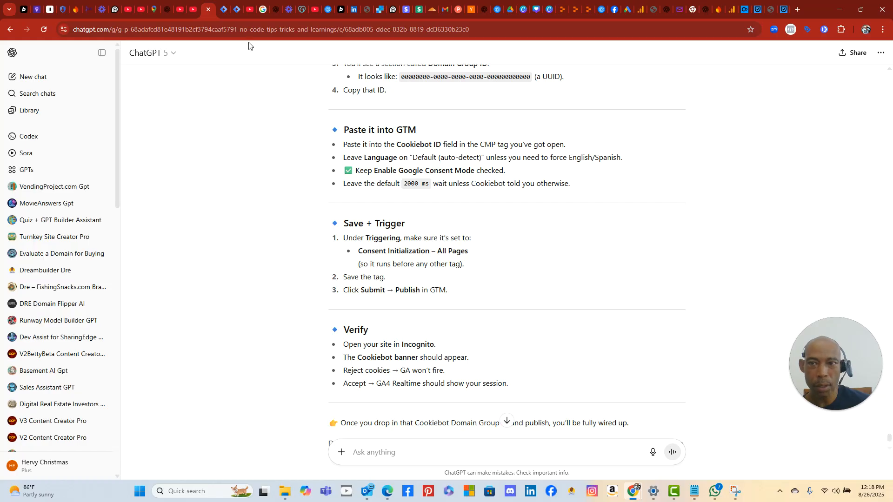
{"action": "left_click", "coordinate": [222, 16]}
{"action": "left_click", "coordinate": [447, 162]}
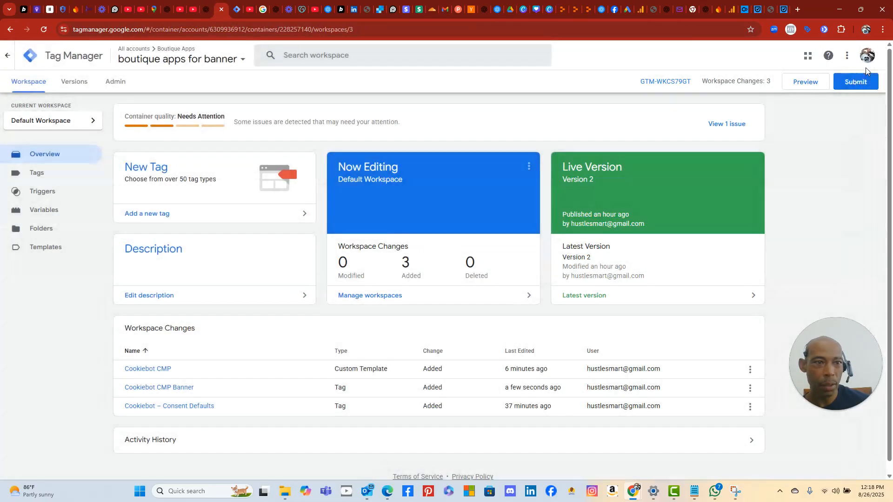
{"action": "left_click", "coordinate": [858, 83]}
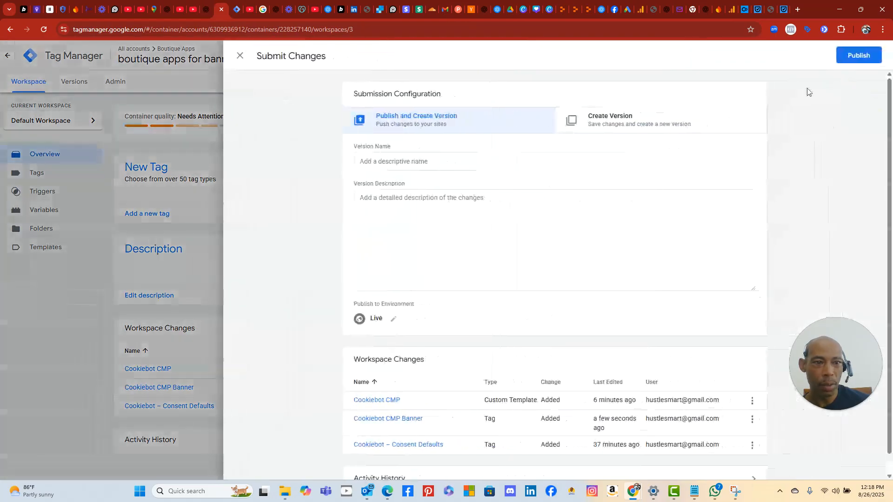
{"action": "left_click", "coordinate": [199, 10]}
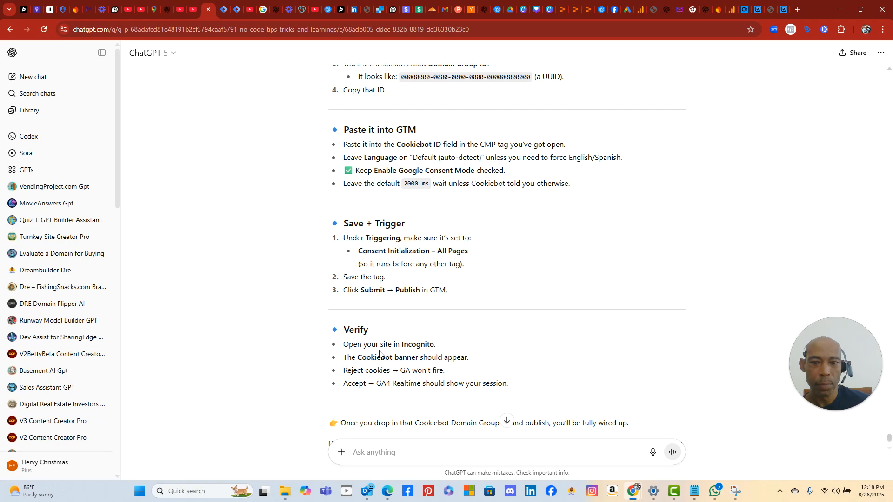
{"action": "left_click", "coordinate": [225, 14]}
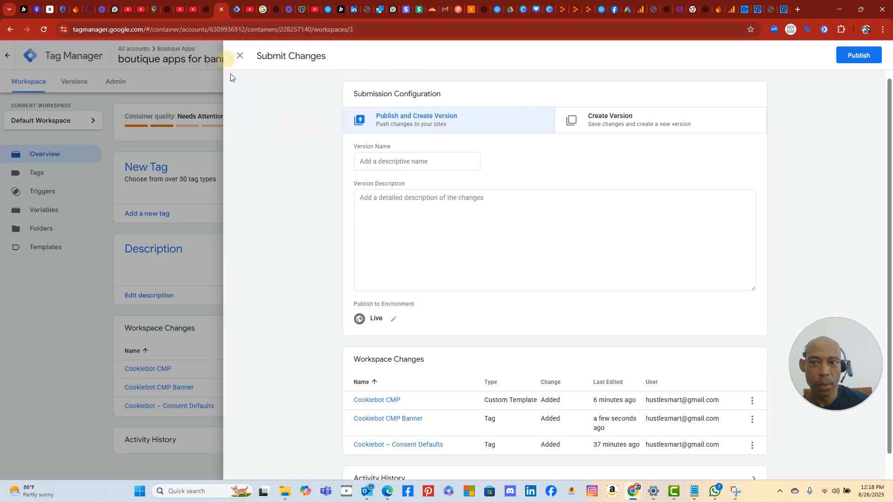
- Capture the GTM Submit Changes screen with Snipping Tool
{"action": "left_click", "coordinate": [141, 491]}
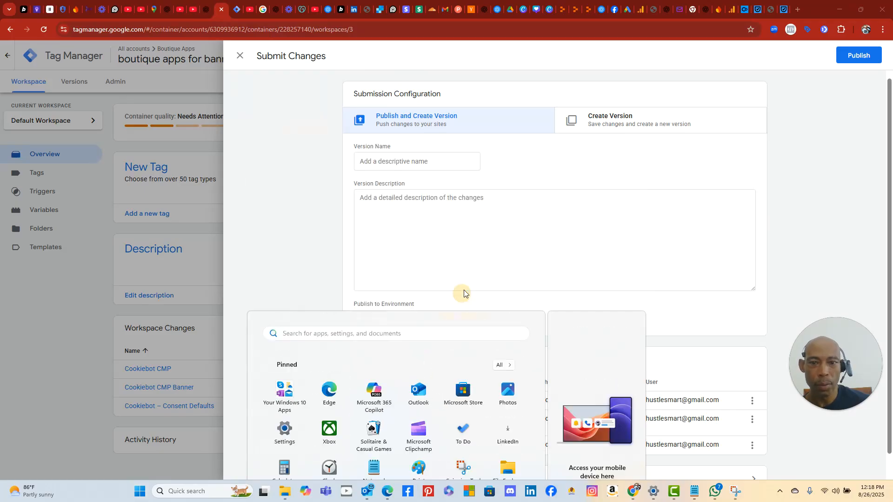
{"action": "left_click", "coordinate": [463, 331]}
{"action": "left_click", "coordinate": [212, 34]}
{"action": "left_click_drag", "start_coordinate": [214, 34], "coordinate": [777, 494]}
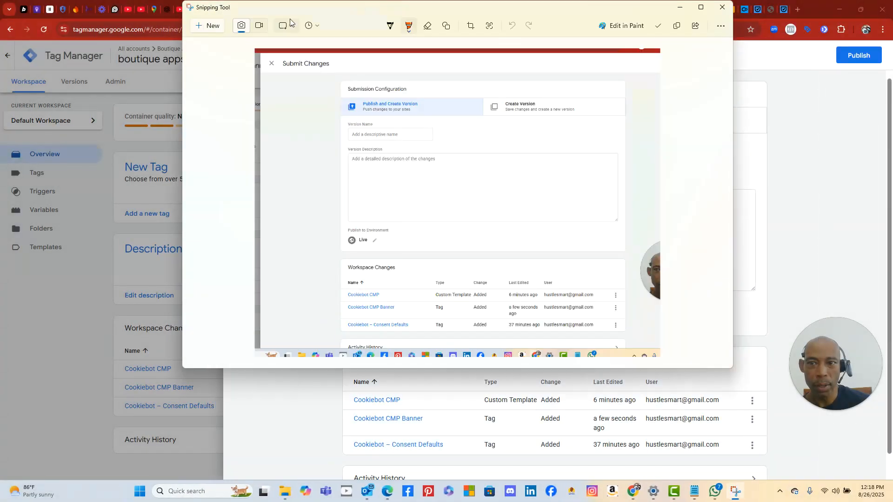
{"action": "left_click_drag", "start_coordinate": [297, 9], "coordinate": [311, 104]}
- Send ChatGPT the Submit Changes screenshot asking 'what to put here'
{"action": "left_click", "coordinate": [207, 11]}
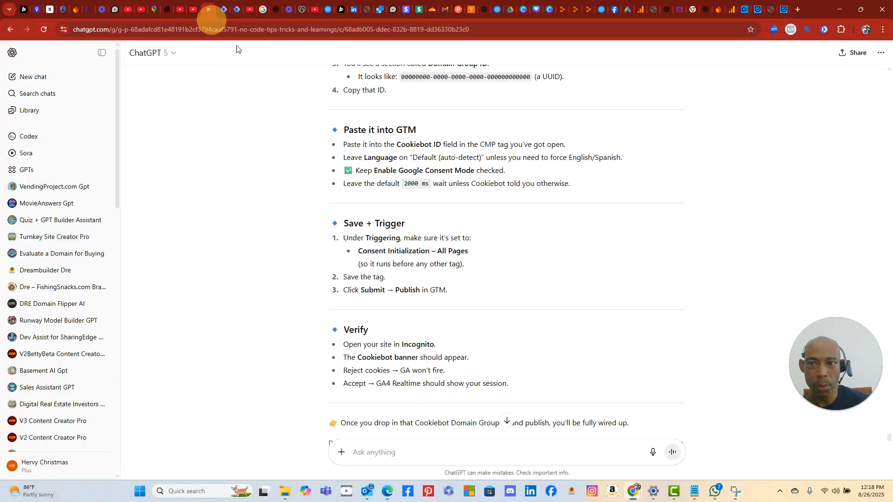
{"action": "right_click", "coordinate": [378, 444]}
{"action": "left_click", "coordinate": [369, 452]}
{"action": "right_click", "coordinate": [380, 452]}
{"action": "left_click", "coordinate": [423, 328]}
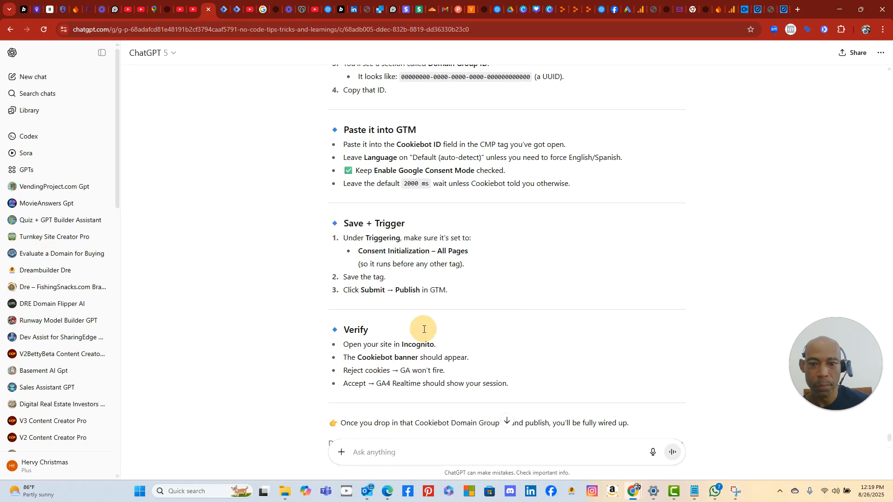
{"action": "type", "text": "what to "}
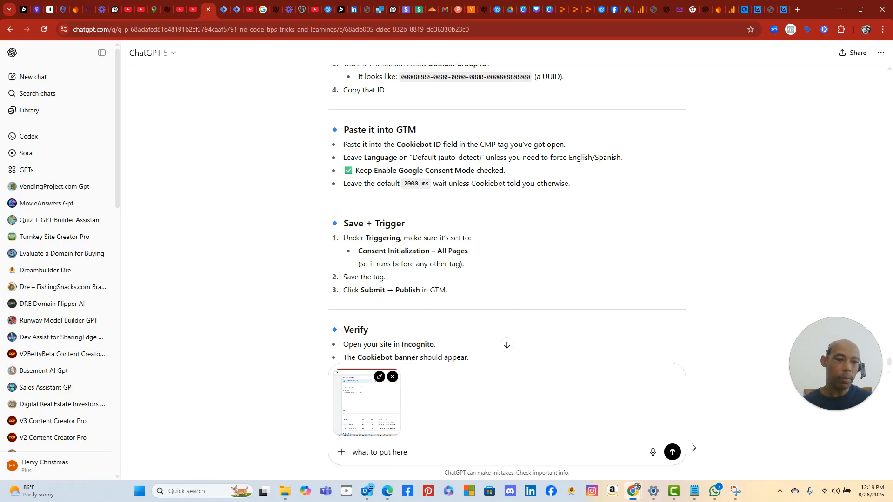
{"action": "type", "text": "put here"}
{"action": "left_click", "coordinate": [673, 452]}
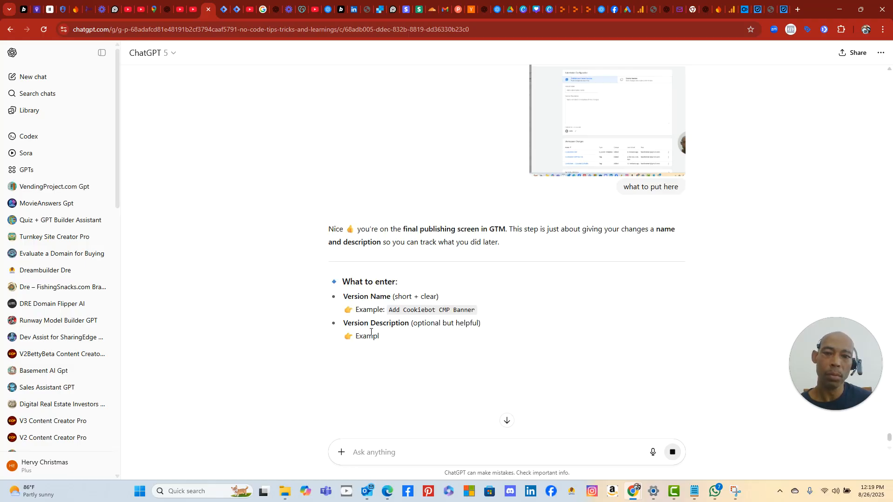
- Copy the suggested name 'Add Cookiebot CMP Banner' into GTM's Version Name field
{"action": "mouse_move", "coordinate": [390, 312]}
{"action": "left_mouse_down"}
{"action": "mouse_move", "coordinate": [474, 309]}
{"action": "mouse_move", "coordinate": [385, 310]}
{"action": "left_mouse_up"}
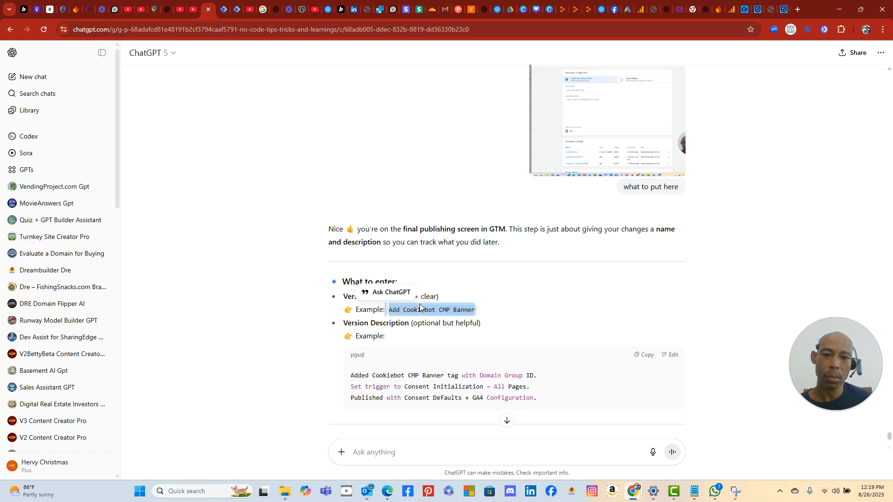
{"action": "left_click", "coordinate": [395, 311]}
{"action": "left_click", "coordinate": [394, 310]}
{"action": "left_click_drag", "start_coordinate": [393, 310], "coordinate": [472, 311]}
{"action": "right_click", "coordinate": [472, 313]}
{"action": "left_click", "coordinate": [476, 319]}
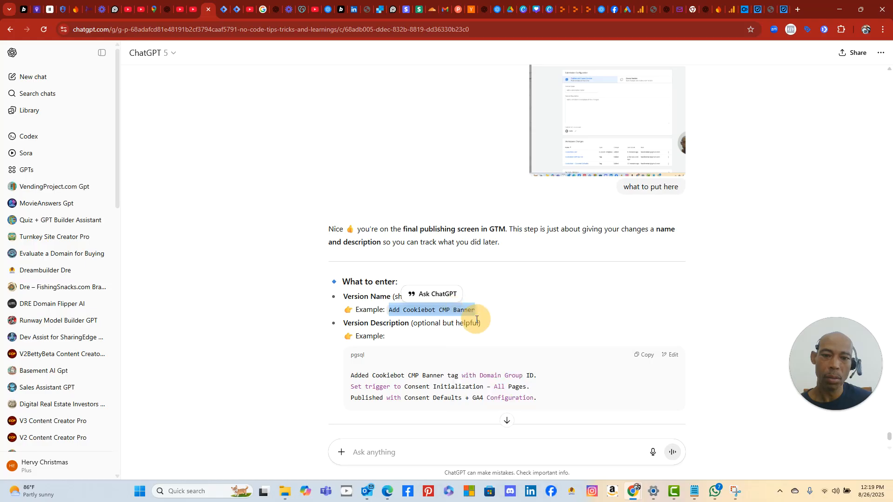
{"action": "left_click", "coordinate": [223, 10]}
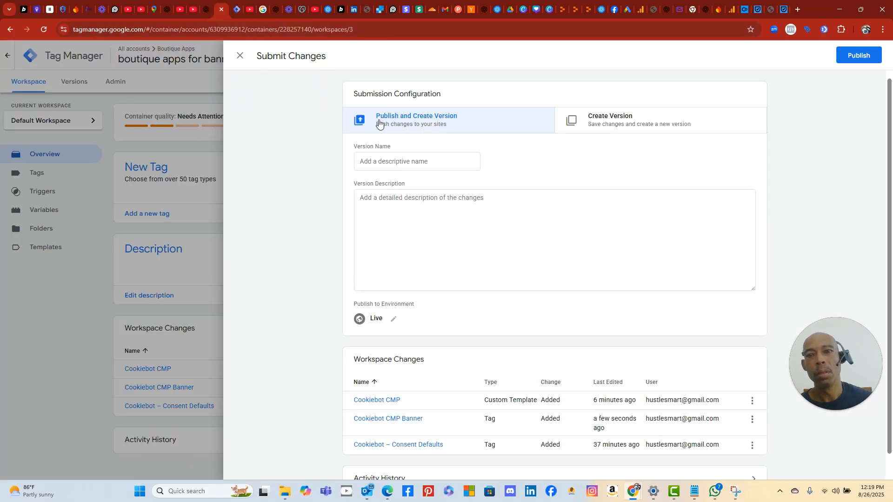
{"action": "left_click", "coordinate": [398, 164]}
{"action": "right_click", "coordinate": [398, 164]}
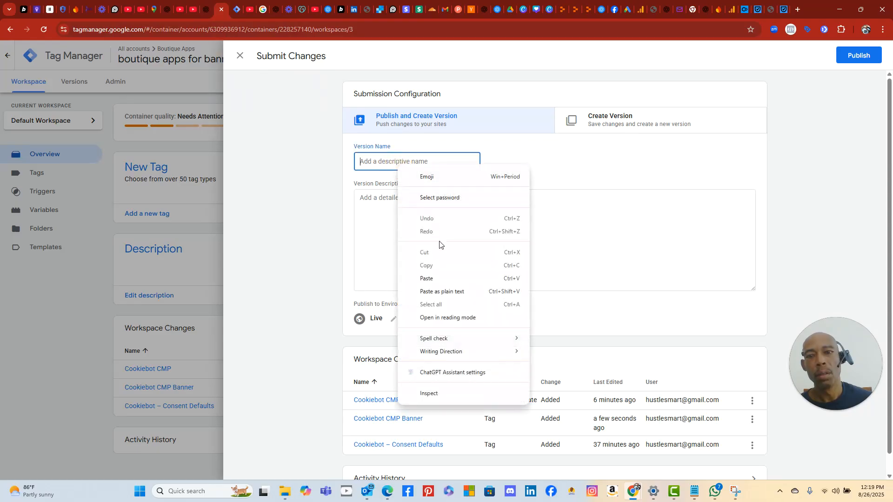
{"action": "left_click", "coordinate": [426, 279]}
{"action": "left_click", "coordinate": [399, 190]}
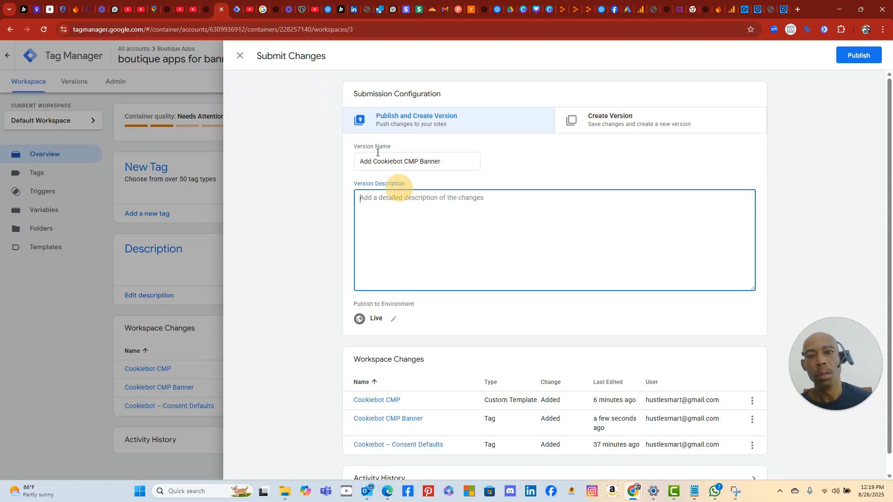
- Copy ChatGPT's three-line Cookiebot change summary for GTM's Version Description field
{"action": "left_click", "coordinate": [237, 9]}
{"action": "left_click", "coordinate": [206, 9]}
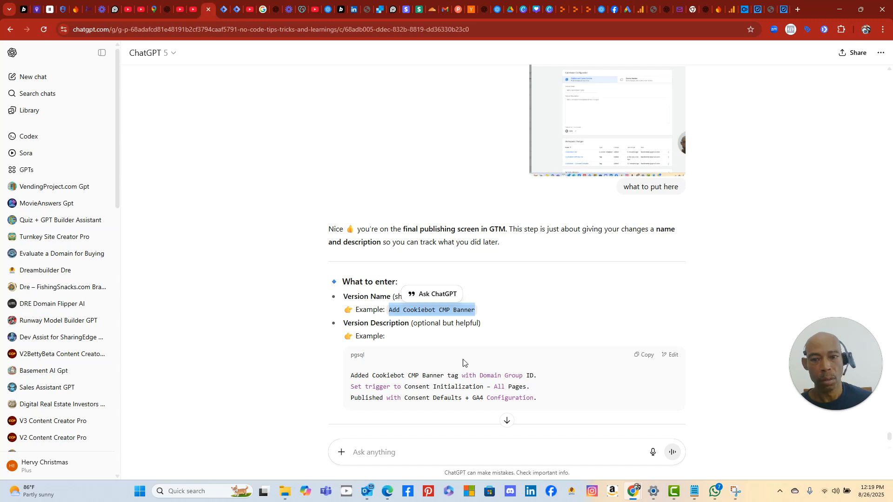
{"action": "left_click_drag", "start_coordinate": [547, 403], "coordinate": [349, 378]}
{"action": "right_click", "coordinate": [368, 376]}
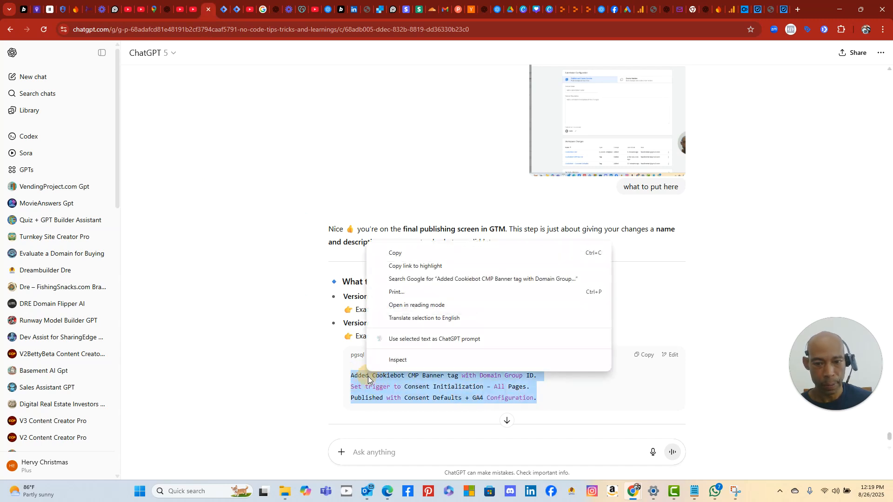
{"action": "left_click", "coordinate": [400, 256]}
{"action": "scroll", "coordinate": [503, 404], "scroll_direction": "down", "scroll_amount": 4}
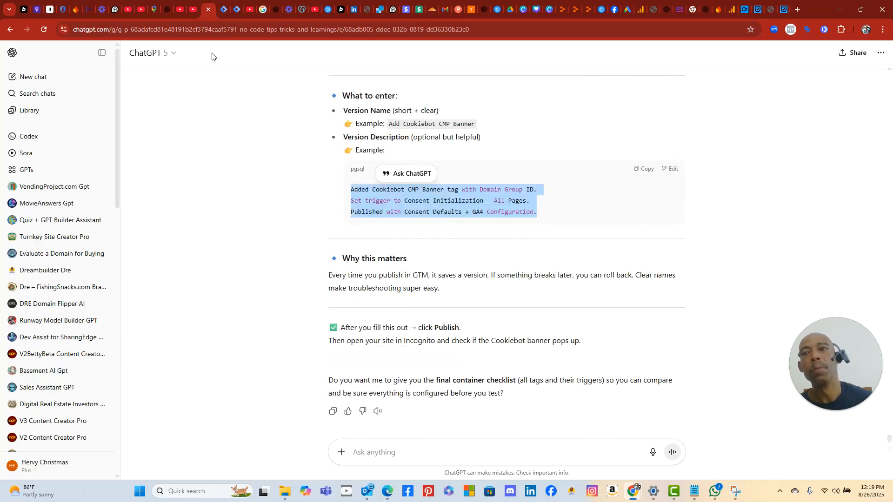
{"action": "left_click", "coordinate": [224, 11]}
{"action": "left_click", "coordinate": [383, 222]}
- Paste the three-line version description and publish the container as Version 3, Add Cookiebot CMP Banner
{"action": "right_click", "coordinate": [383, 222]}
{"action": "left_click", "coordinate": [434, 312]}
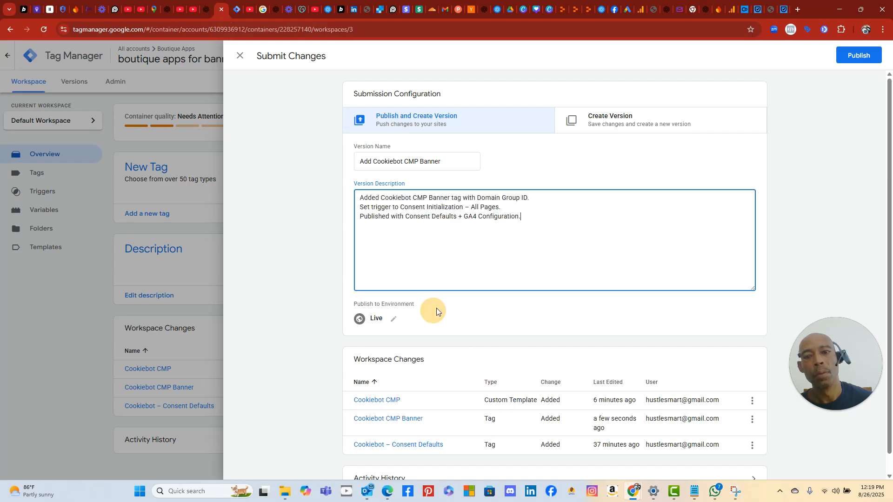
{"action": "scroll", "coordinate": [572, 288], "scroll_direction": "down", "scroll_amount": 1}
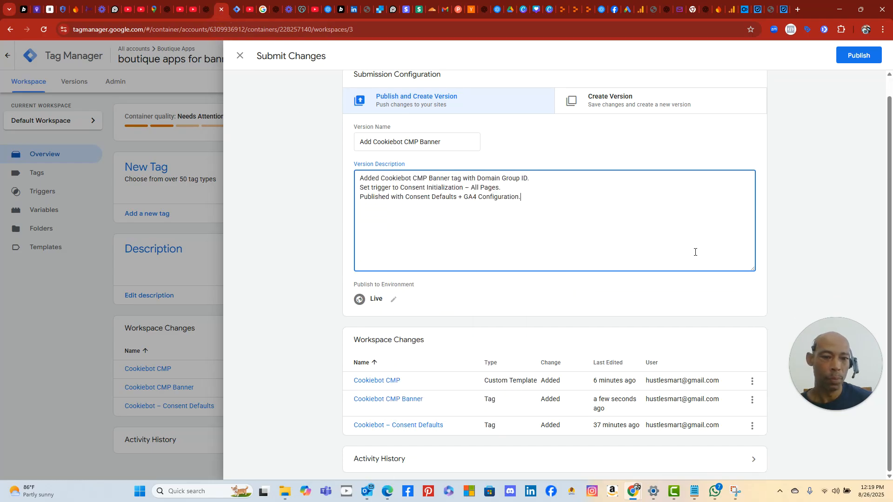
{"action": "left_click", "coordinate": [853, 56]}
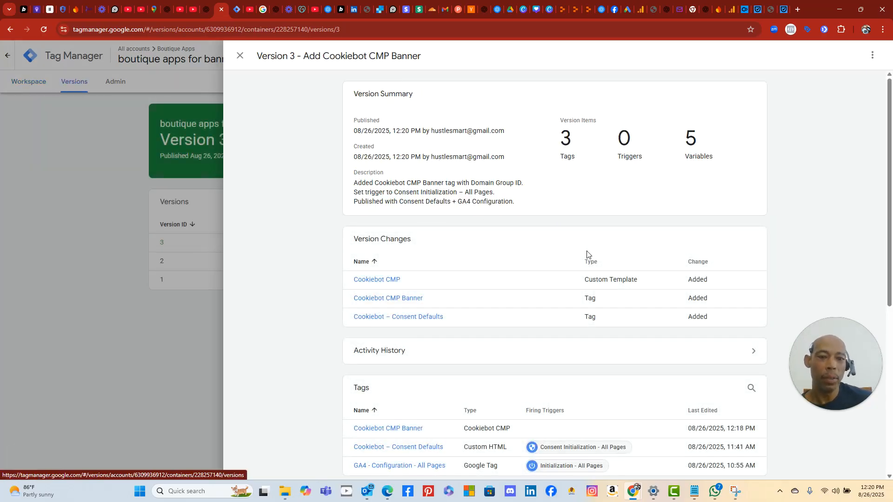
{"action": "scroll", "coordinate": [582, 263], "scroll_direction": "down", "scroll_amount": 6}
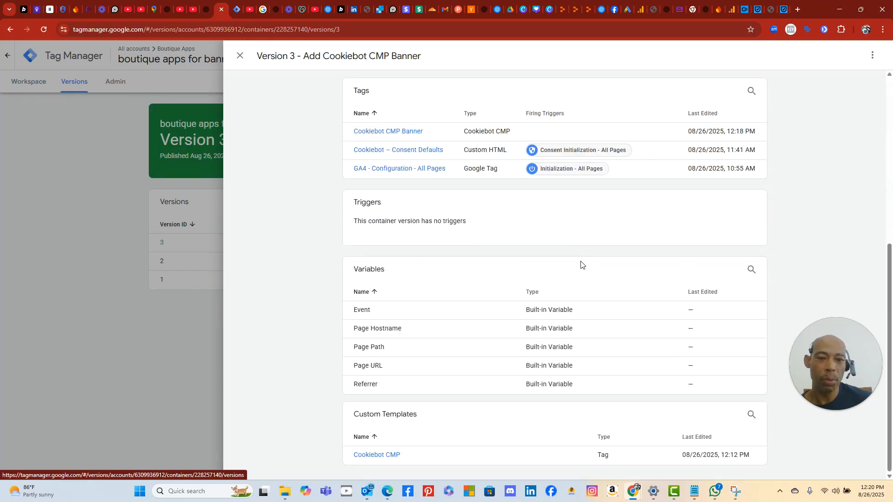
{"action": "scroll", "coordinate": [580, 264], "scroll_direction": "up", "scroll_amount": 6}
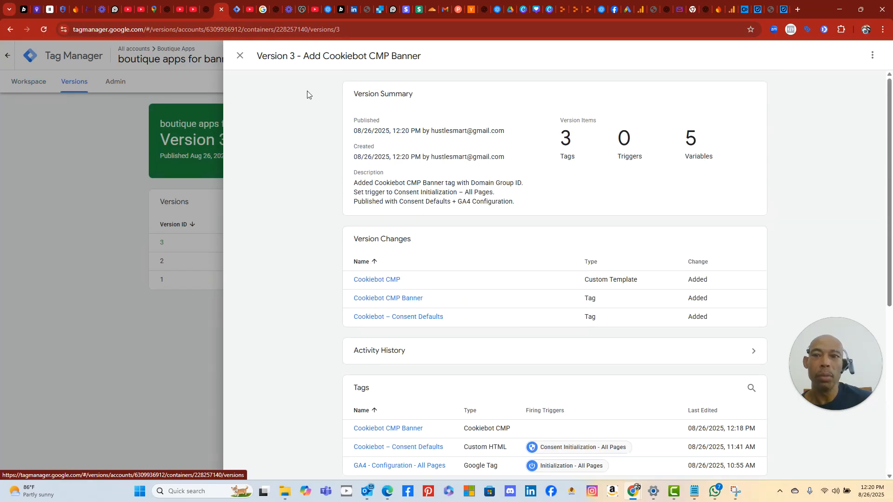
- Close the Version 3 details and open the workspace Tags list showing the three tags
{"action": "left_click", "coordinate": [239, 55]}
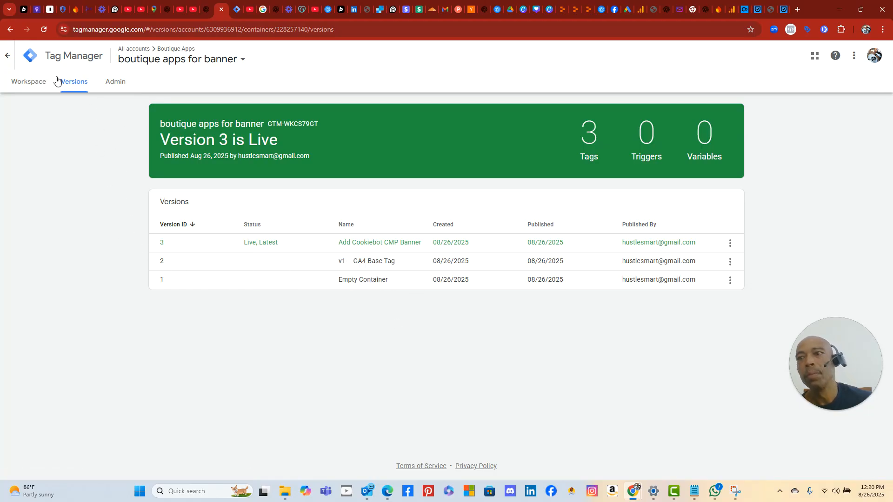
{"action": "left_click", "coordinate": [36, 86]}
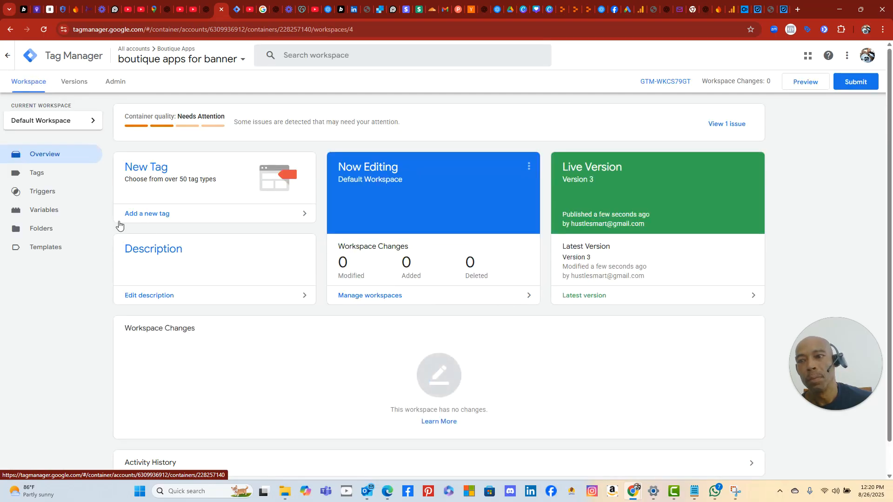
{"action": "left_click", "coordinate": [38, 176]}
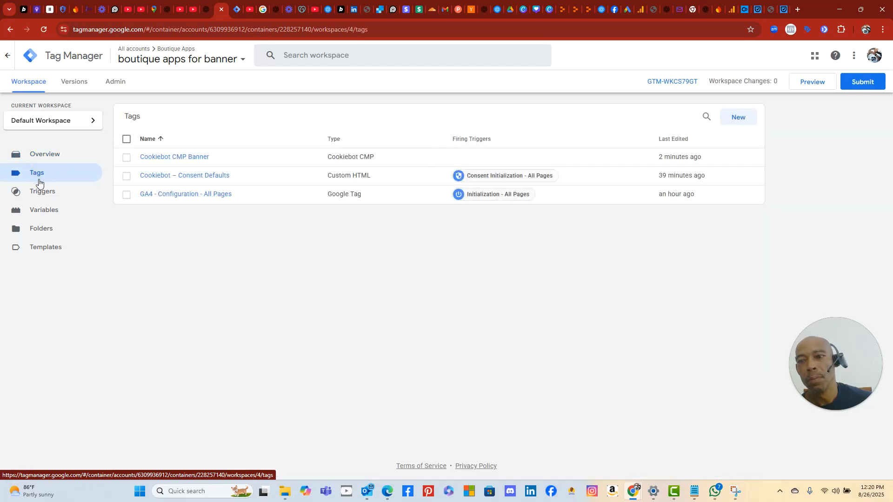
{"action": "left_click", "coordinate": [139, 492]}
- Snip the Tag Manager Tags list and send the screenshot to ChatGPT for review
{"action": "left_click", "coordinate": [462, 298]}
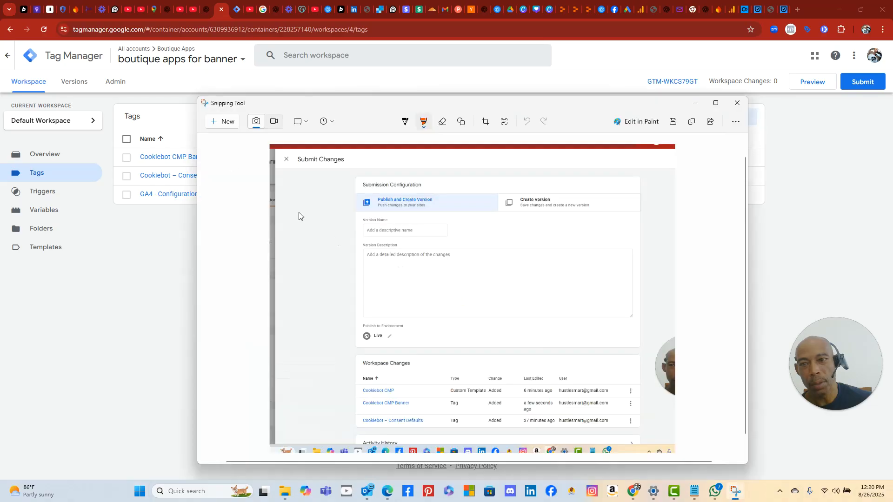
{"action": "left_click", "coordinate": [228, 125]}
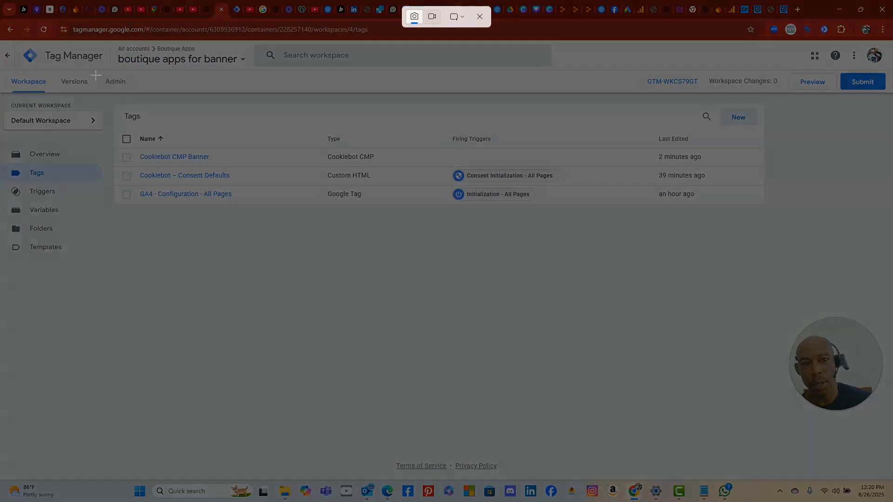
{"action": "left_click_drag", "start_coordinate": [24, 41], "coordinate": [304, 181]}
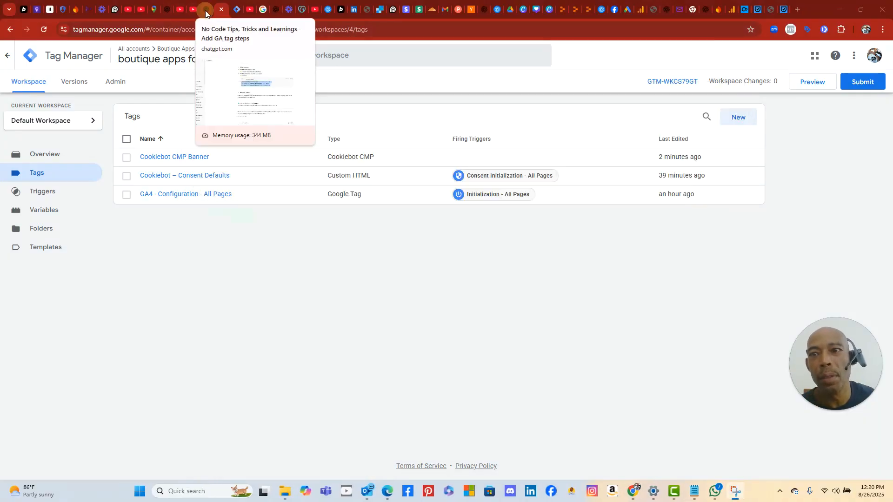
{"action": "left_click", "coordinate": [206, 11]}
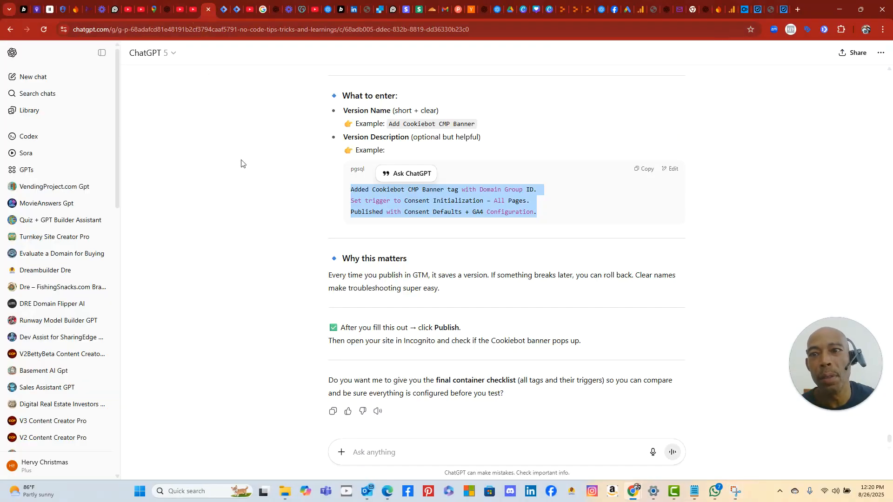
{"action": "right_click", "coordinate": [401, 452]}
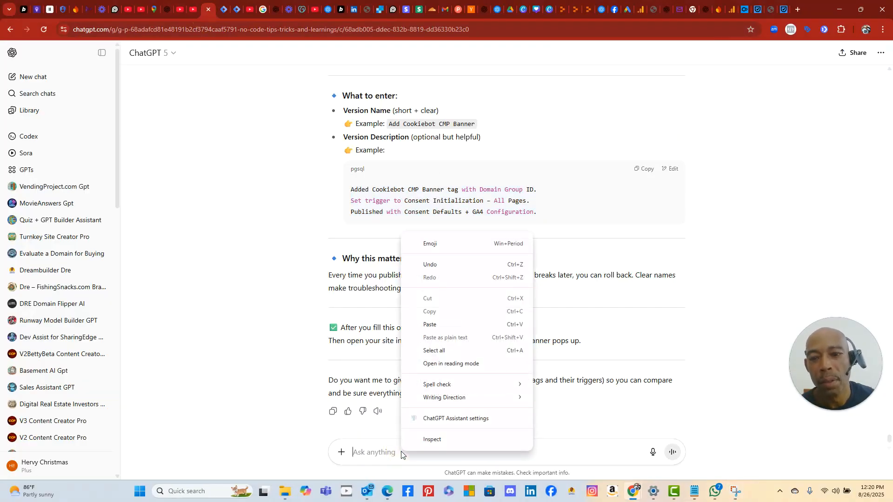
{"action": "left_click", "coordinate": [442, 326]}
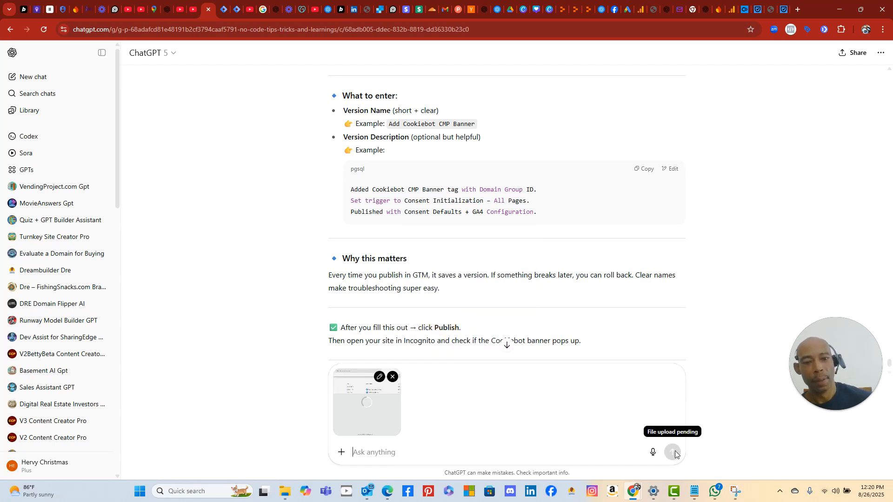
{"action": "left_click", "coordinate": [672, 453]}
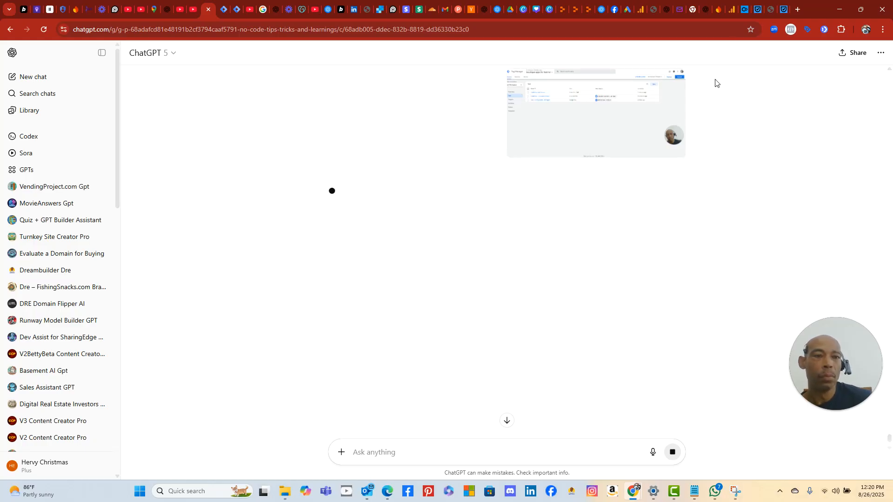
- Reload the Google Analytics Consent settings page, then return to ChatGPT's incoming reply
{"action": "left_click", "coordinate": [733, 10]}
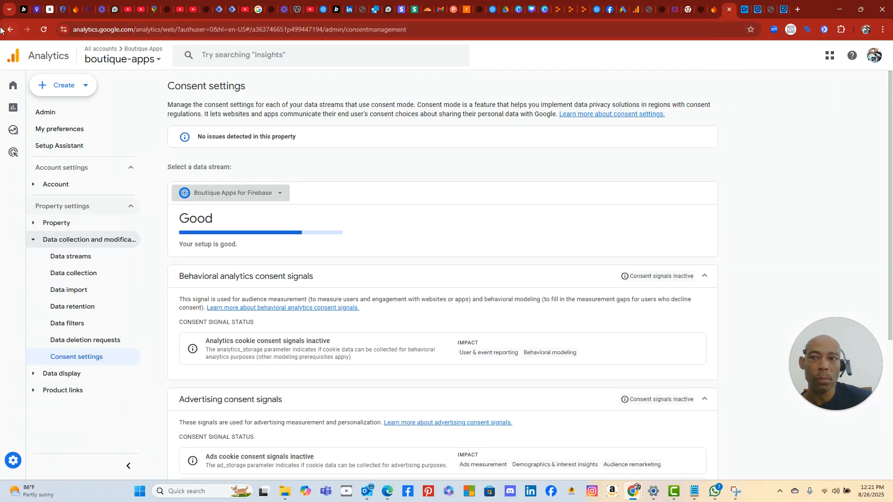
{"action": "left_click", "coordinate": [44, 30]}
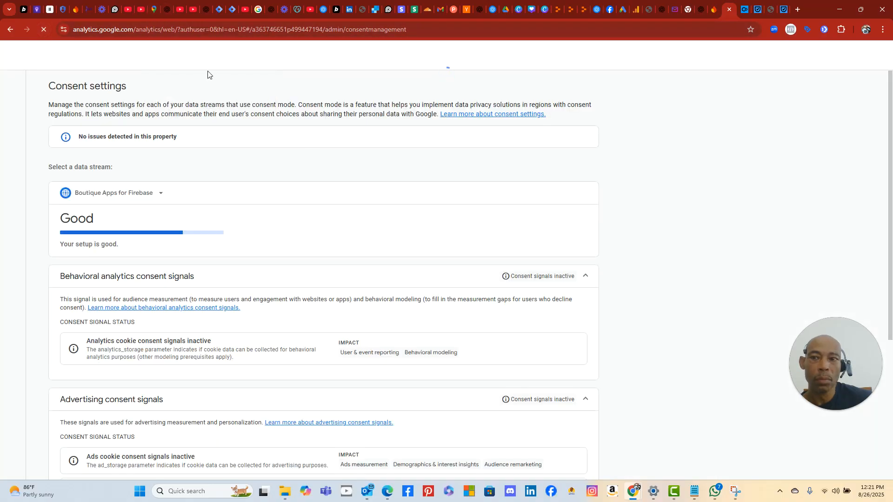
{"action": "left_click", "coordinate": [208, 13]}
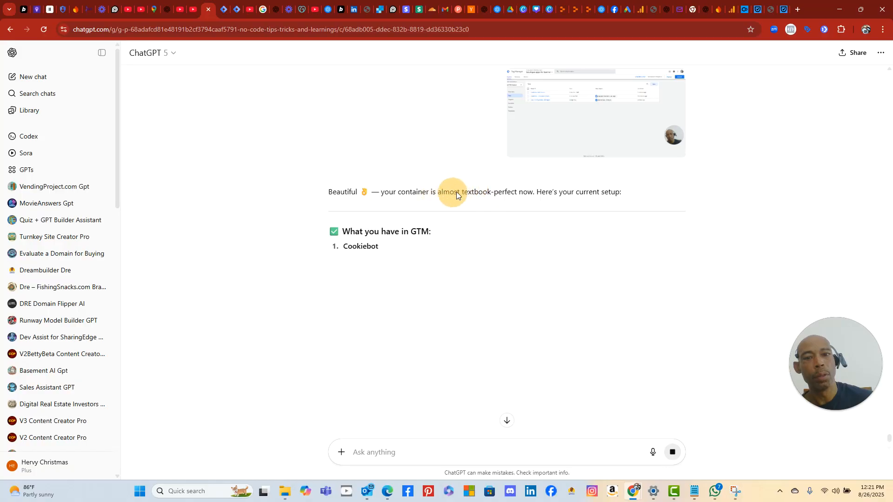
- Confirm via Submit that the Tag Manager workspace has no unpublished changes, then return to ChatGPT
{"action": "left_click", "coordinate": [223, 9]}
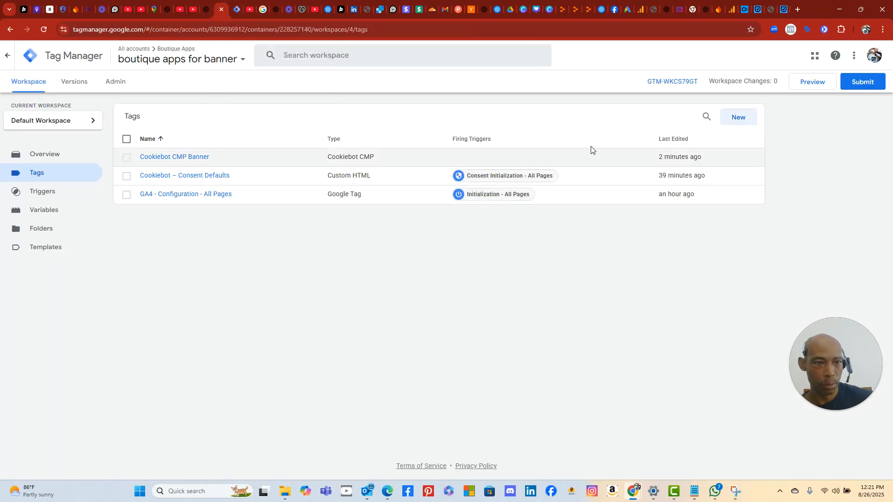
{"action": "left_click", "coordinate": [861, 83]}
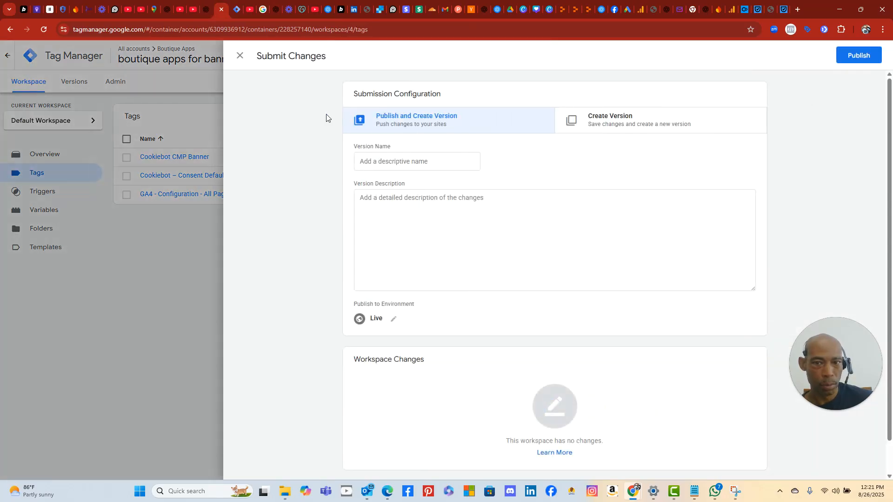
{"action": "left_click", "coordinate": [240, 55]}
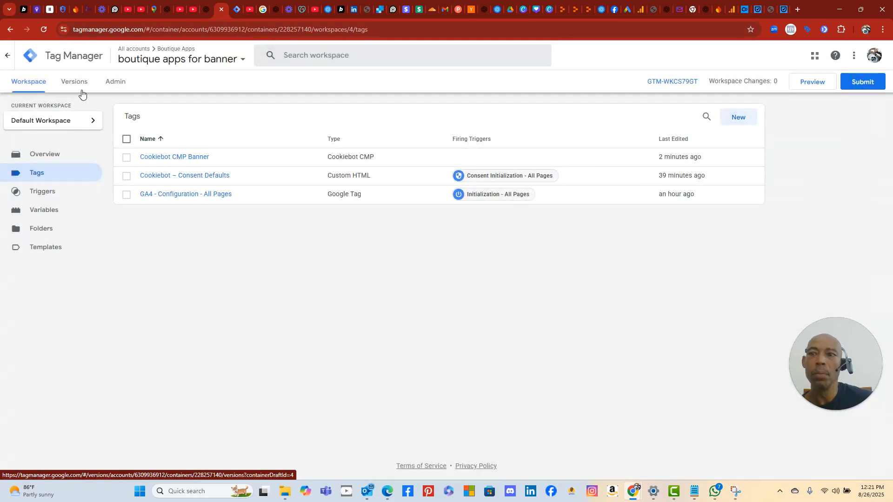
{"action": "left_click", "coordinate": [207, 15]}
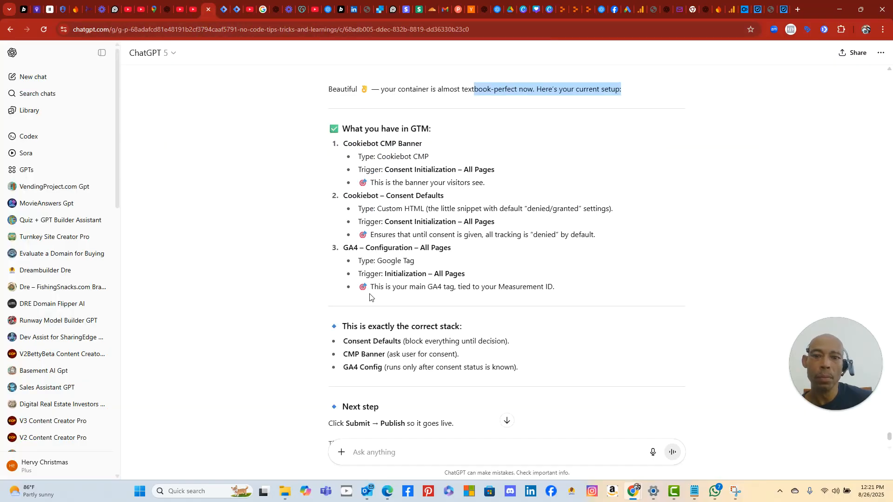
- Read through ChatGPT's tag-stack confirmation and testing steps, then switch to the Analytics Consent settings
{"action": "scroll", "coordinate": [453, 364], "scroll_direction": "down", "scroll_amount": 3}
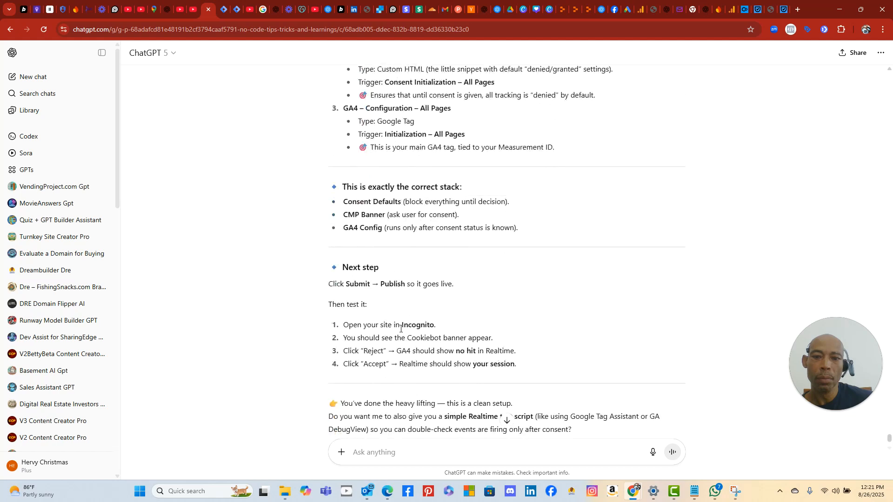
{"action": "scroll", "coordinate": [402, 320], "scroll_direction": "down", "scroll_amount": 1}
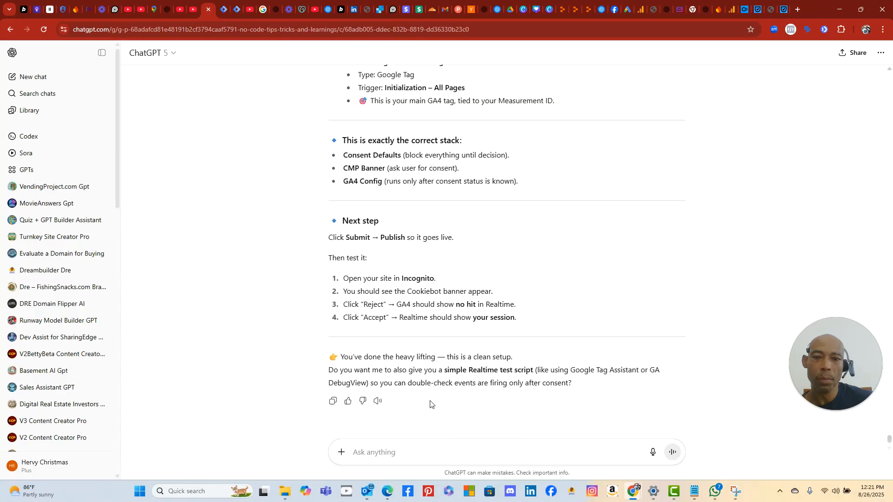
{"action": "scroll", "coordinate": [429, 360], "scroll_direction": "down", "scroll_amount": 1}
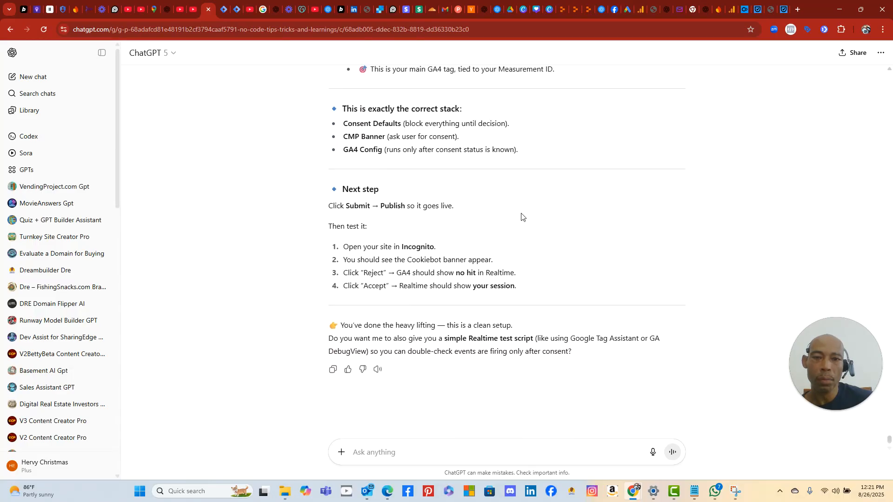
{"action": "left_click", "coordinate": [732, 8]}
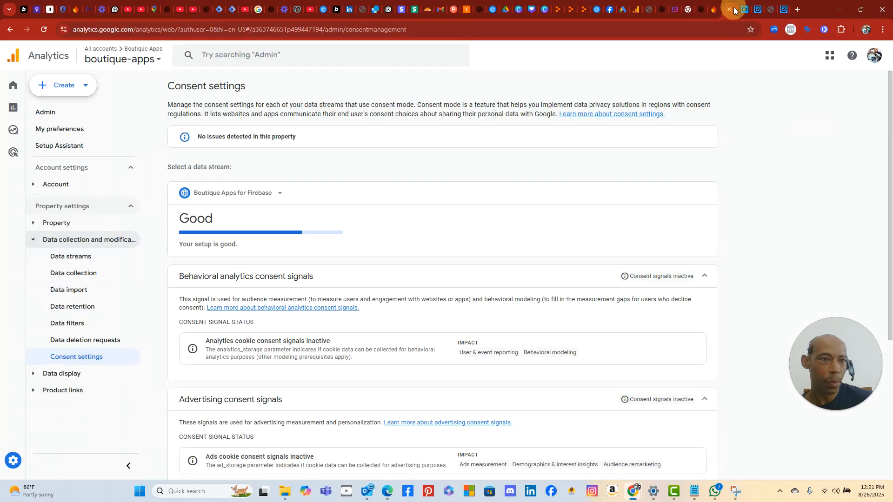
- Go to the BoutiqueApps Replit project and redeploy it from the Admin Dashboard workspace
{"action": "left_click", "coordinate": [568, 10]}
{"action": "left_click", "coordinate": [587, 11]}
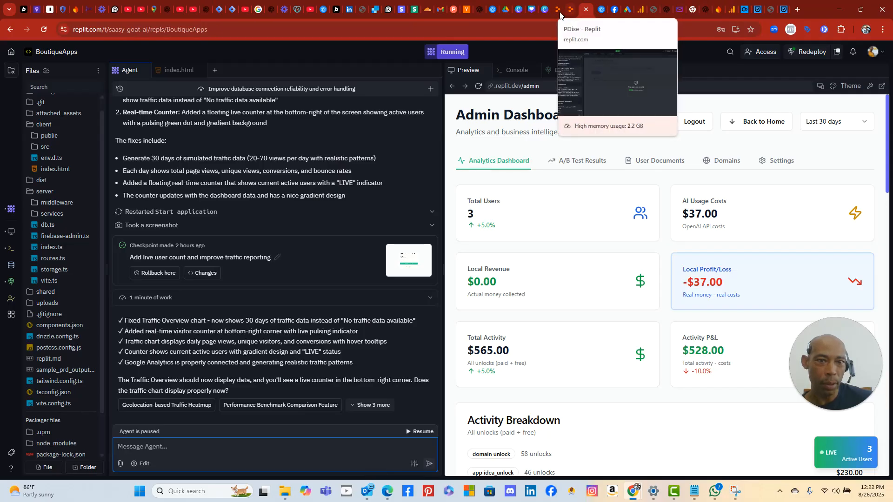
{"action": "left_click", "coordinate": [561, 13]}
{"action": "left_click", "coordinate": [586, 10]}
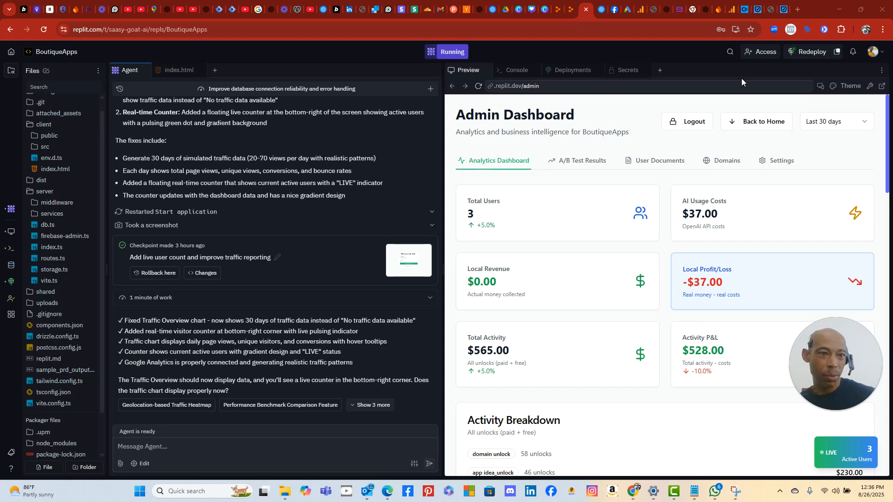
{"action": "left_click", "coordinate": [815, 52]}
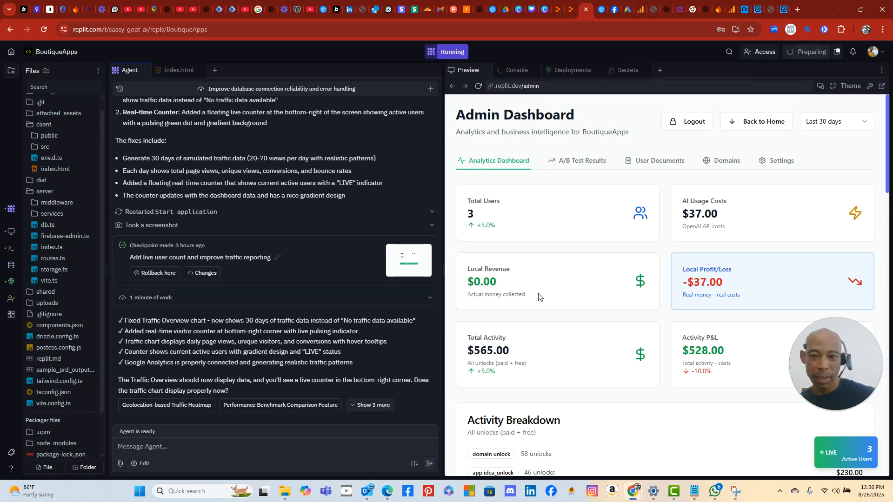